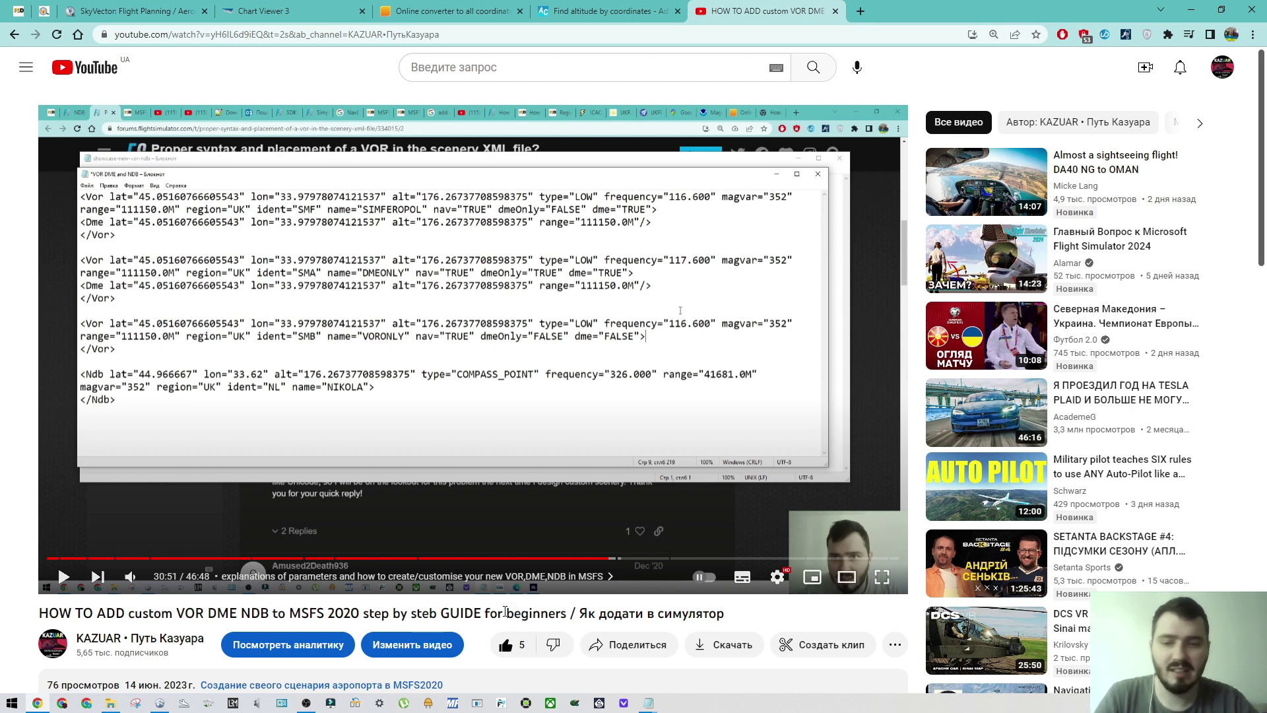
Step: Review the useful links in the description of the custom VOR DME NDB guide video
{"action": "mouse_move", "coordinate": [652, 706]}
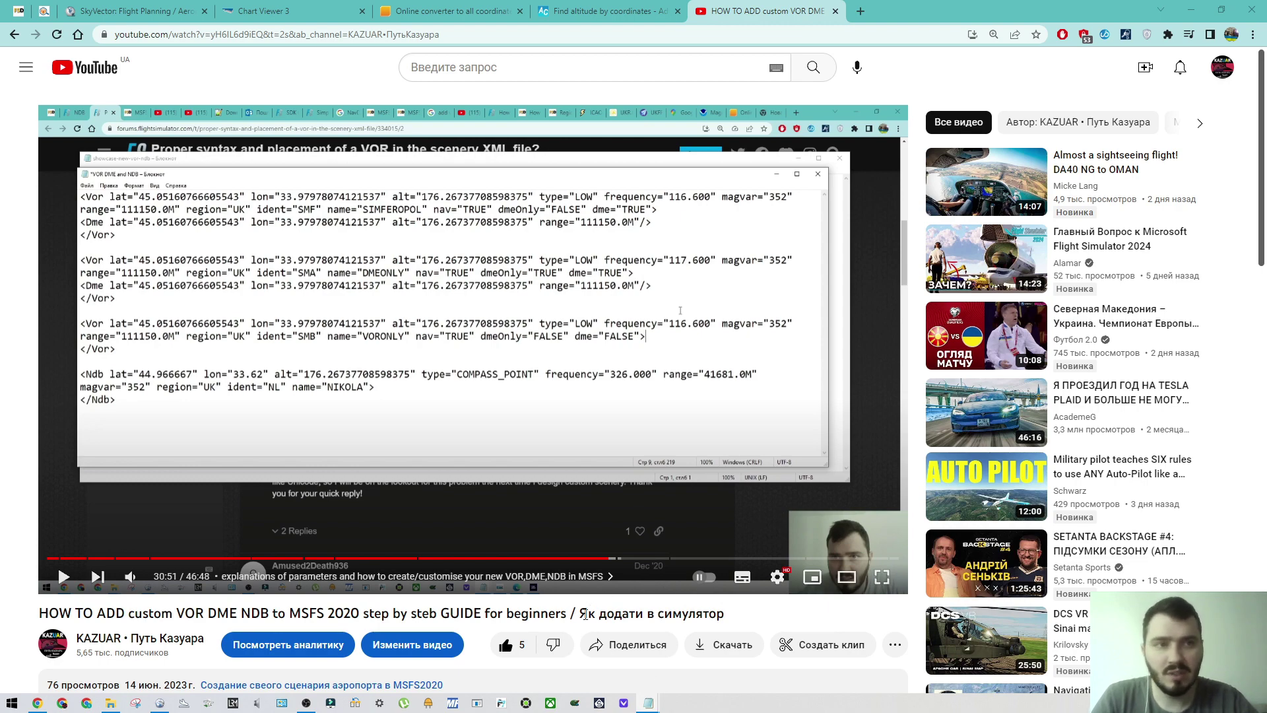
{"action": "scroll", "coordinate": [563, 594], "scroll_direction": "down", "scroll_amount": 1}
{"action": "scroll", "coordinate": [462, 574], "scroll_direction": "down", "scroll_amount": 3}
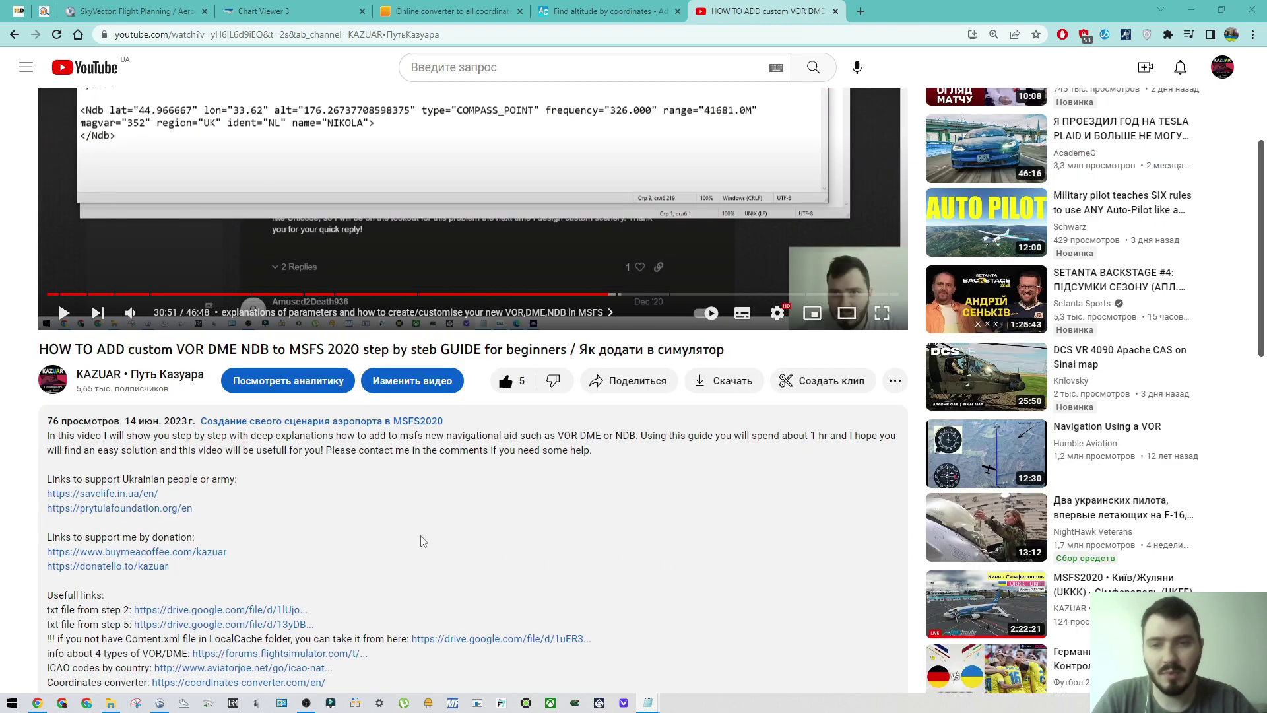
{"action": "scroll", "coordinate": [362, 528], "scroll_direction": "down", "scroll_amount": 1}
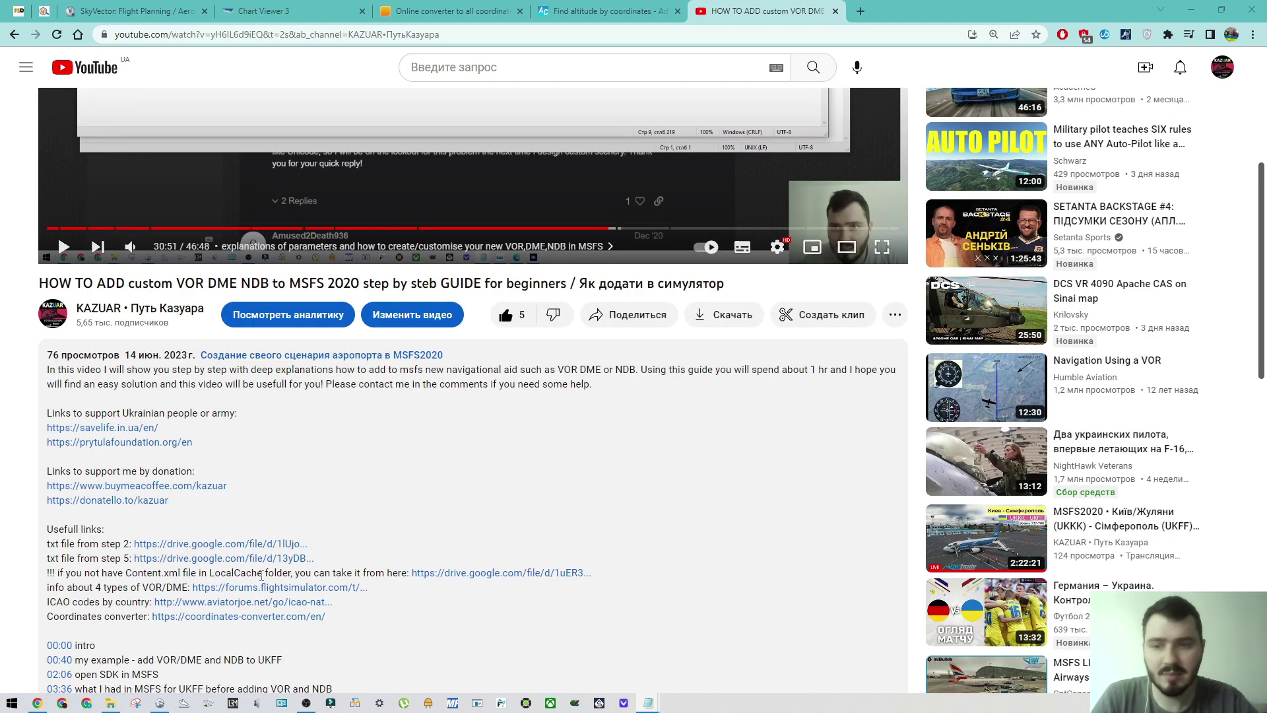
{"action": "scroll", "coordinate": [400, 561], "scroll_direction": "up", "scroll_amount": 3}
{"action": "scroll", "coordinate": [404, 561], "scroll_direction": "down", "scroll_amount": 2}
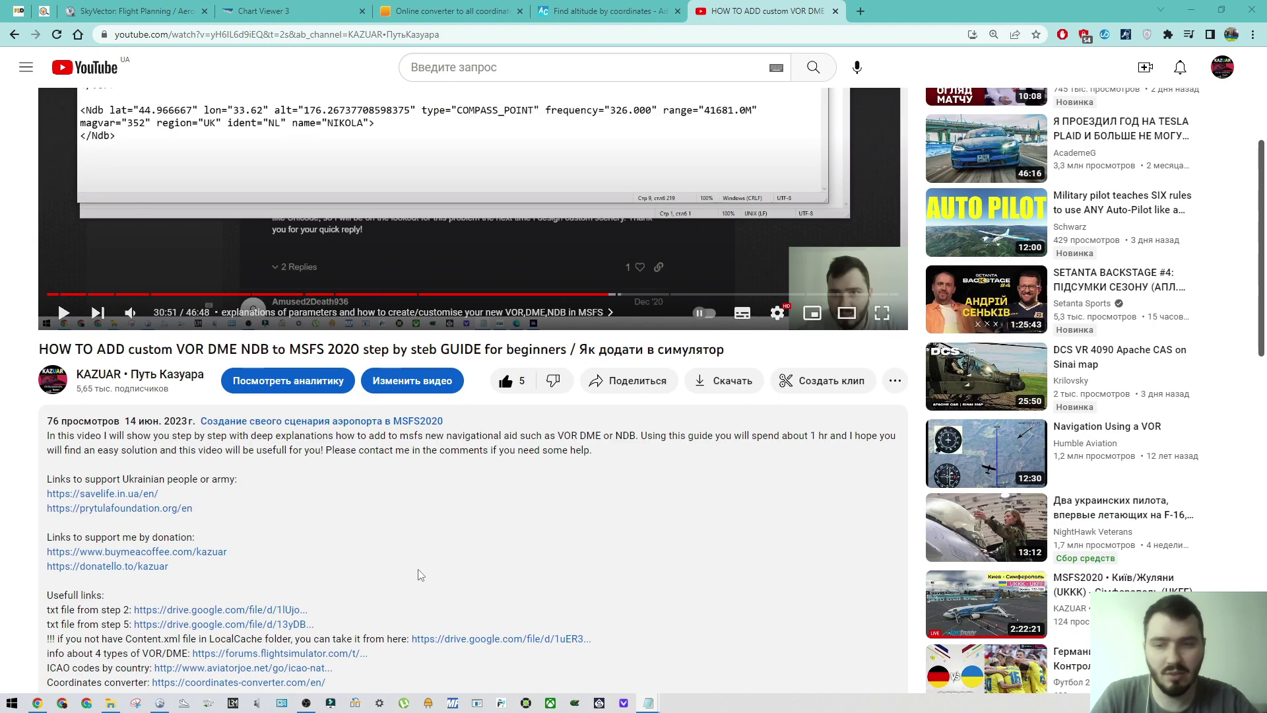
{"action": "scroll", "coordinate": [248, 657], "scroll_direction": "down", "scroll_amount": 1}
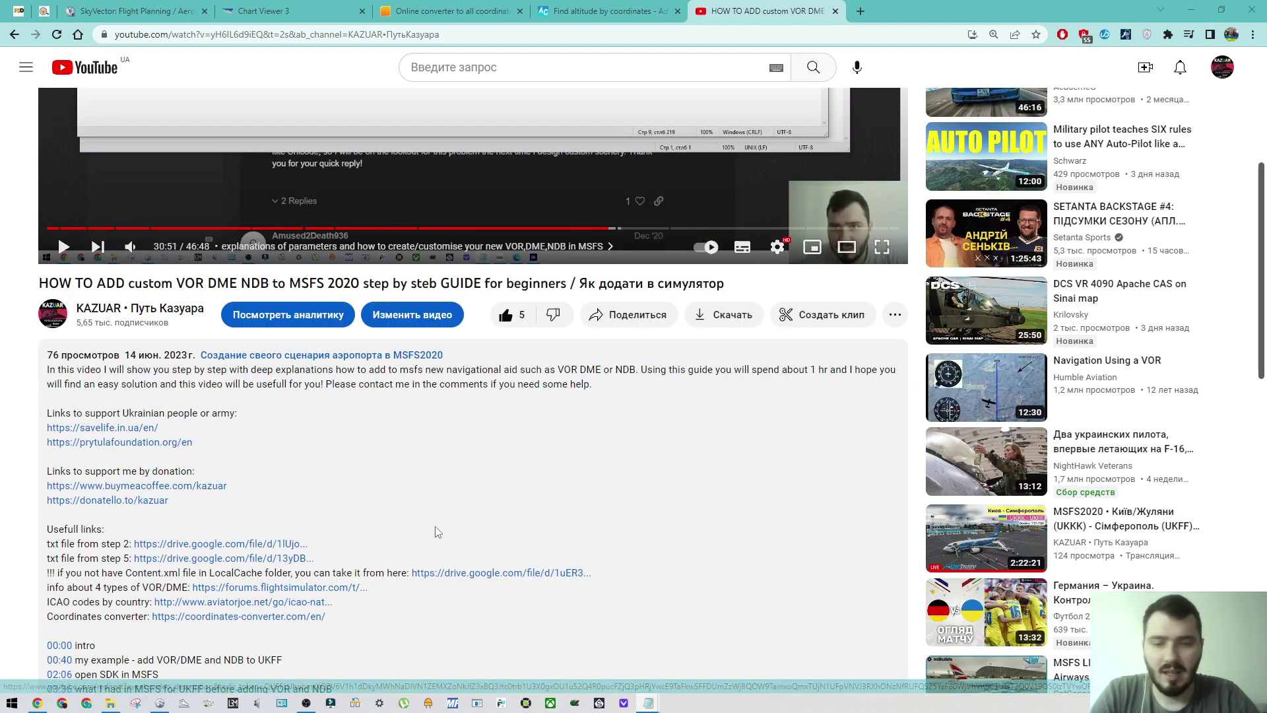
Step: Switch to Little Navmap and examine the ILS approaches at Boryspil' (UKBB) and the other airports around Kiev
{"action": "left_click", "coordinate": [166, 704]}
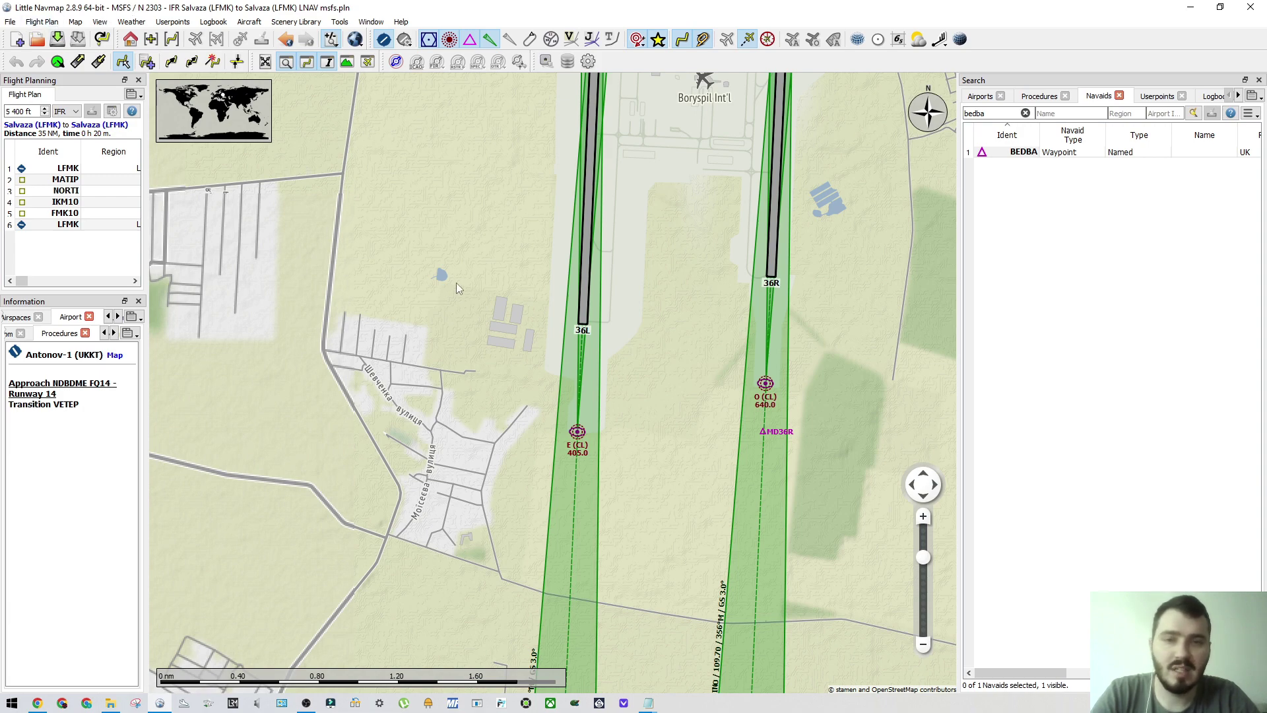
{"action": "scroll", "coordinate": [457, 282], "scroll_direction": "down", "scroll_amount": 4}
{"action": "left_click_drag", "start_coordinate": [453, 245], "coordinate": [507, 270]}
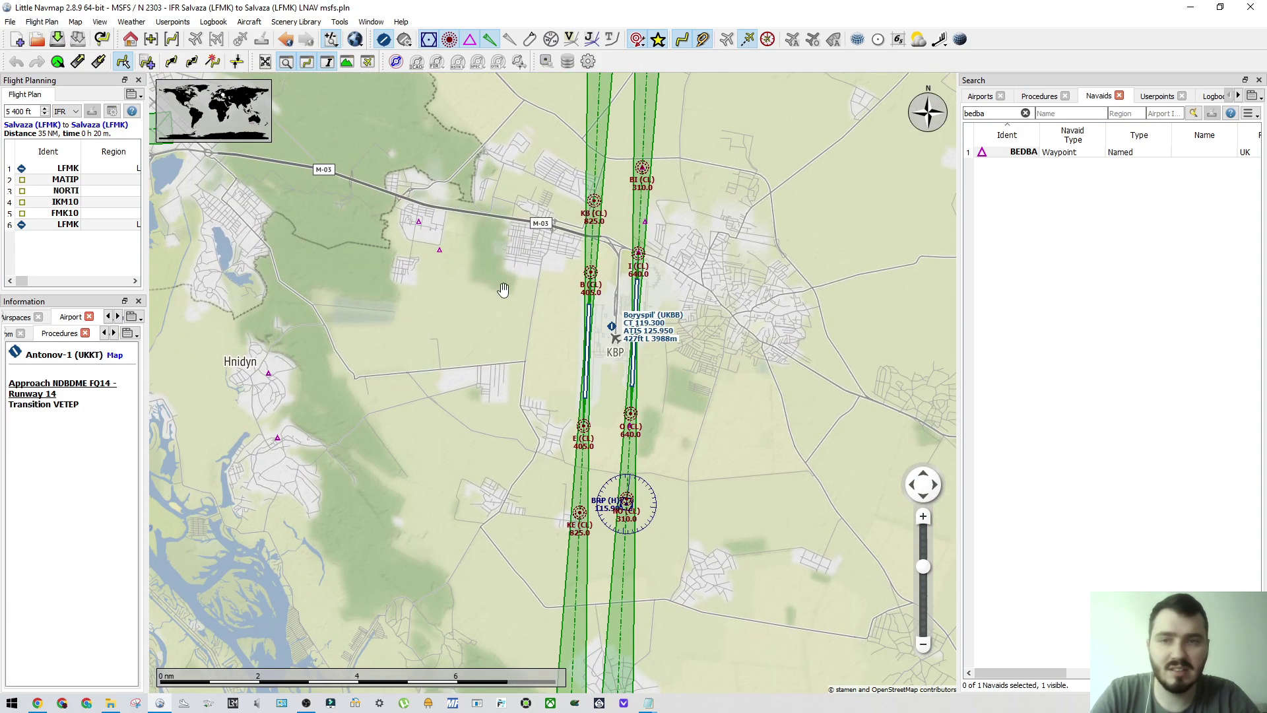
{"action": "left_click_drag", "start_coordinate": [481, 321], "coordinate": [396, 346]}
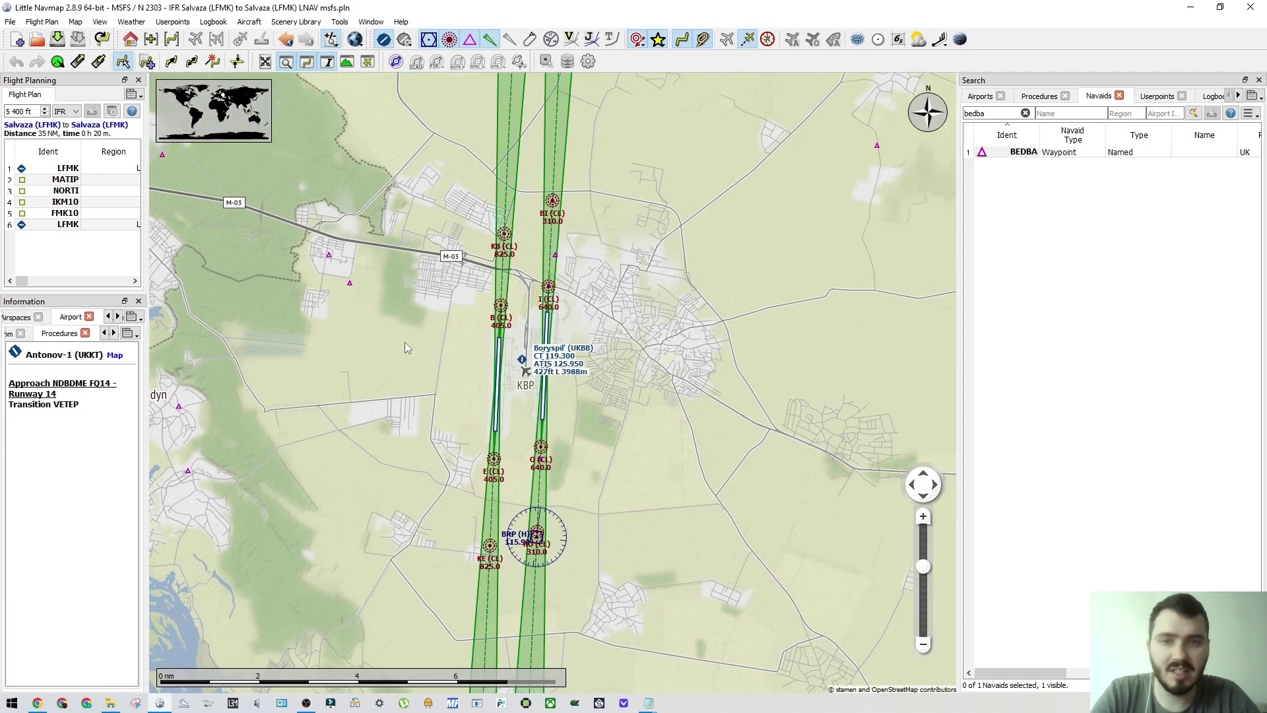
{"action": "scroll", "coordinate": [405, 346], "scroll_direction": "down", "scroll_amount": 2}
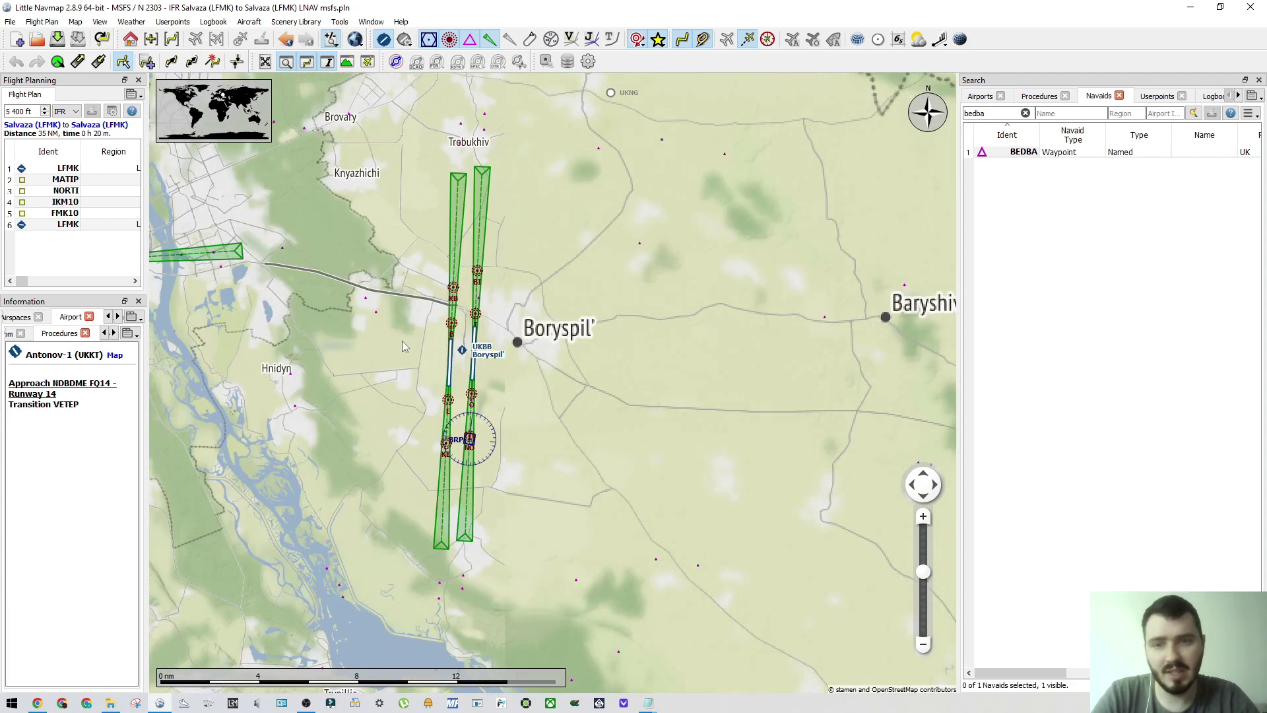
{"action": "left_click_drag", "start_coordinate": [365, 351], "coordinate": [449, 355]}
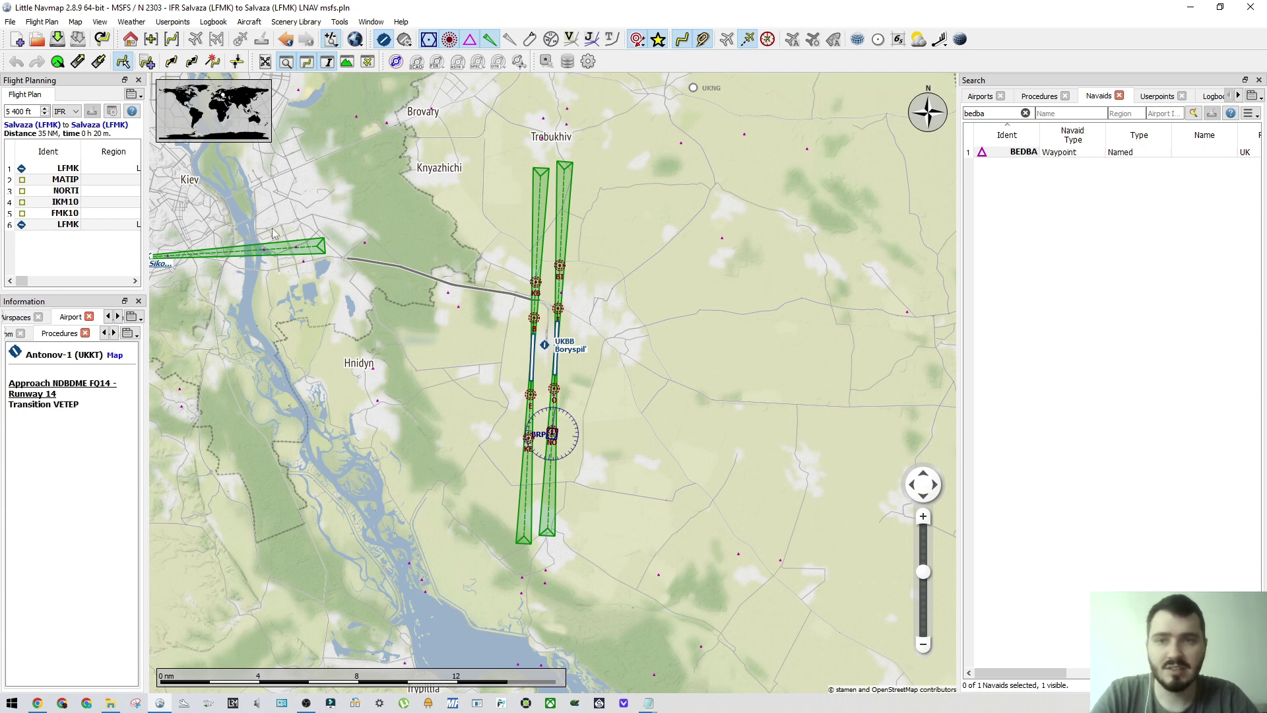
{"action": "left_click_drag", "start_coordinate": [276, 235], "coordinate": [350, 266]}
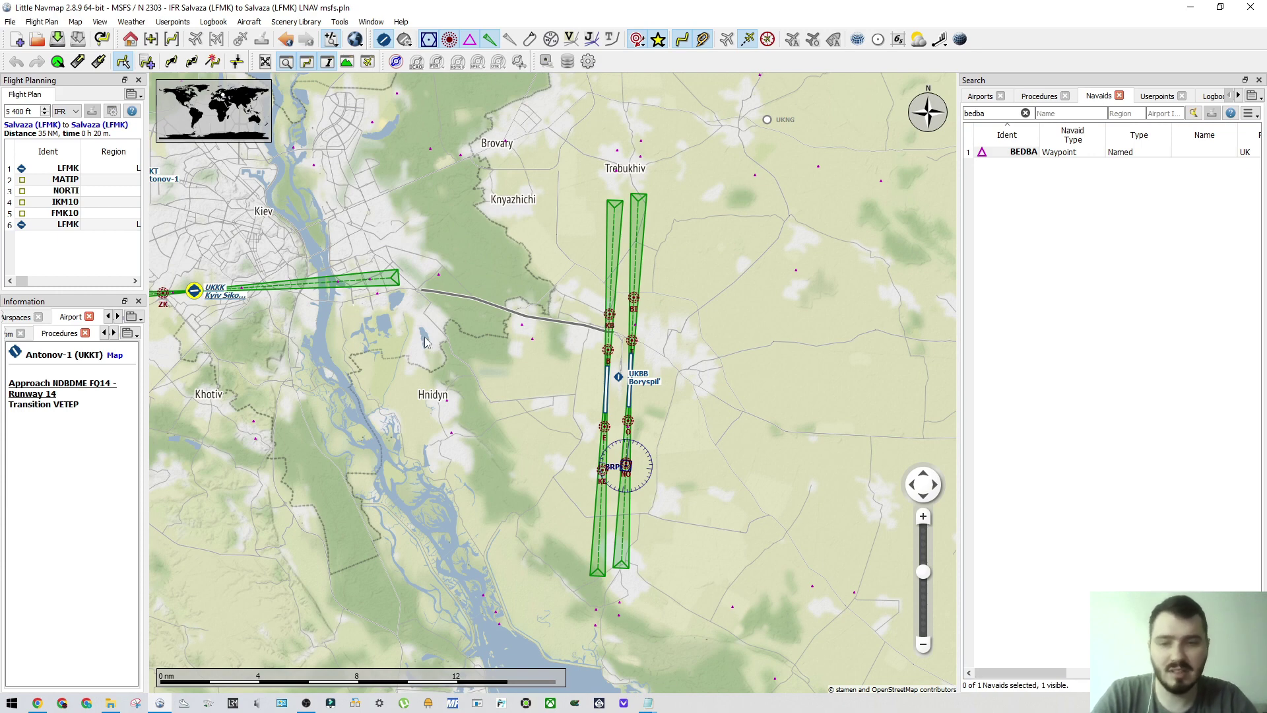
{"action": "left_click_drag", "start_coordinate": [657, 404], "coordinate": [673, 415]}
{"action": "scroll", "coordinate": [680, 409], "scroll_direction": "down", "scroll_amount": 3}
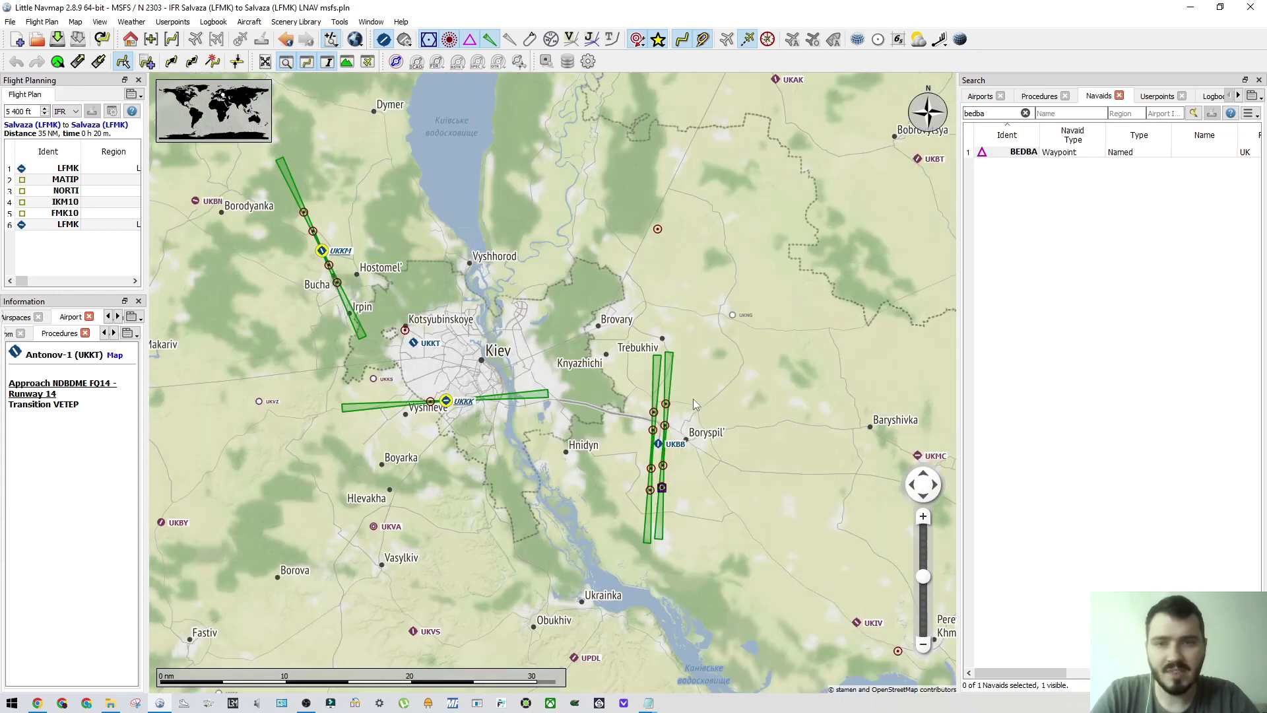
{"action": "left_click_drag", "start_coordinate": [580, 354], "coordinate": [682, 357]}
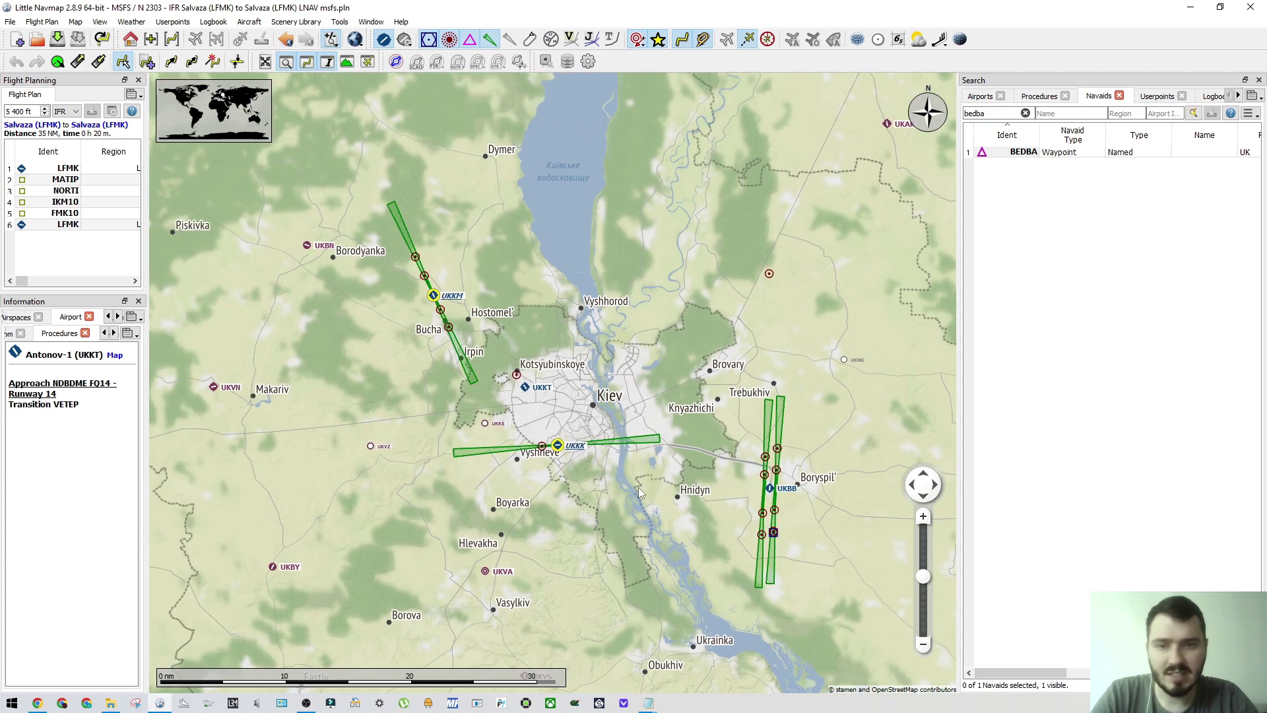
Step: Locate Antonov-1 (UKKT) northwest of central Kiev and inspect its runway up close
{"action": "left_click_drag", "start_coordinate": [527, 298], "coordinate": [548, 324]}
{"action": "scroll", "coordinate": [496, 403], "scroll_direction": "up", "scroll_amount": 3}
{"action": "scroll", "coordinate": [497, 403], "scroll_direction": "up", "scroll_amount": 1}
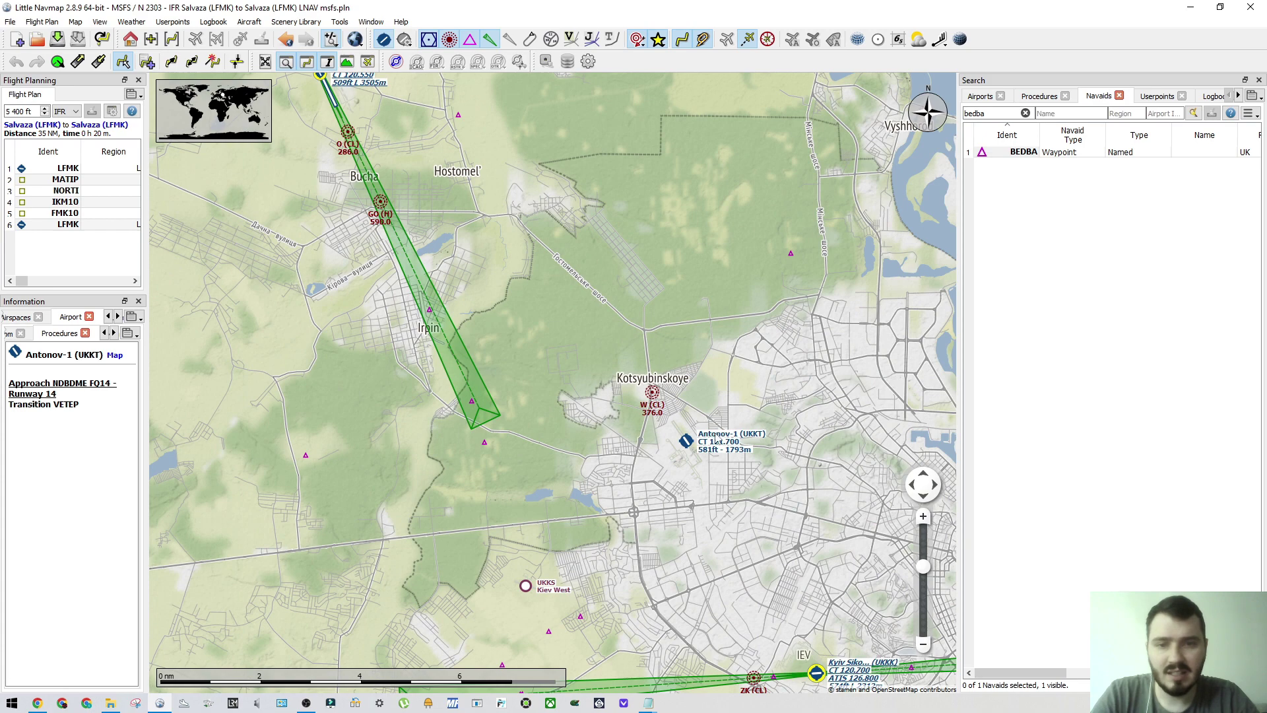
{"action": "scroll", "coordinate": [623, 437], "scroll_direction": "up", "scroll_amount": 3}
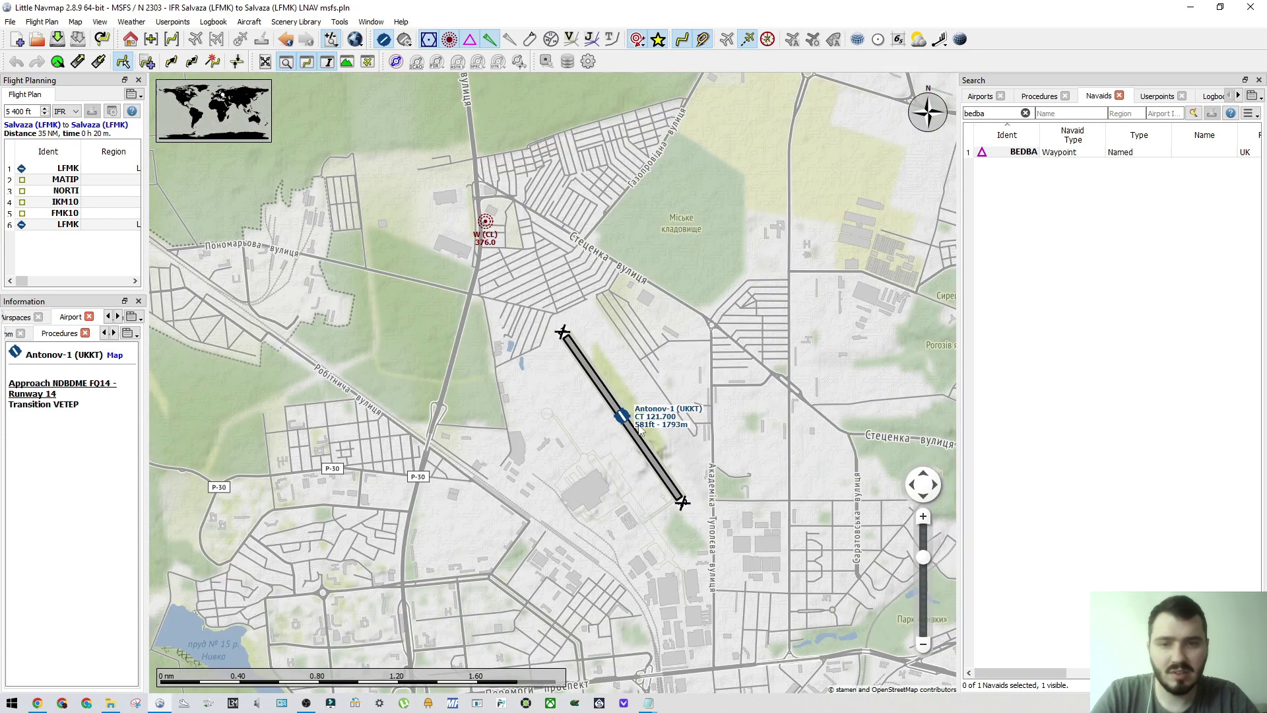
{"action": "scroll", "coordinate": [652, 432], "scroll_direction": "up", "scroll_amount": 1}
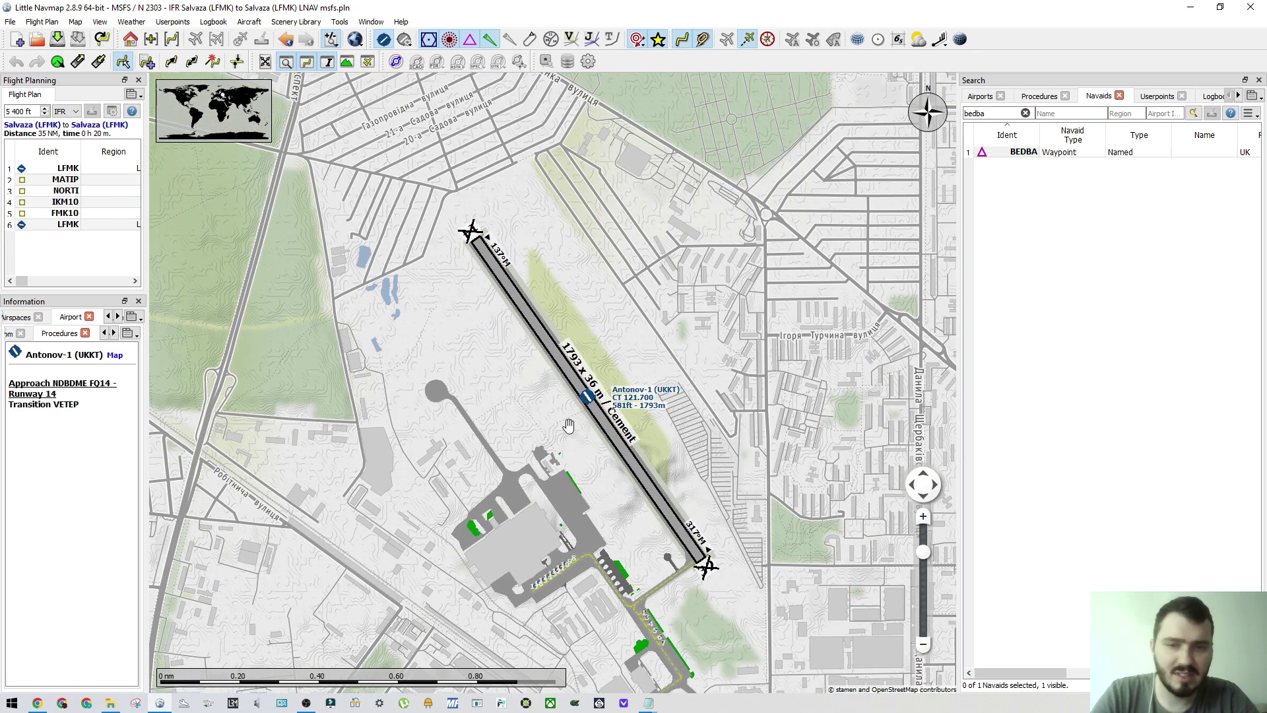
{"action": "scroll", "coordinate": [564, 410], "scroll_direction": "down", "scroll_amount": 1}
{"action": "scroll", "coordinate": [560, 396], "scroll_direction": "up", "scroll_amount": 1}
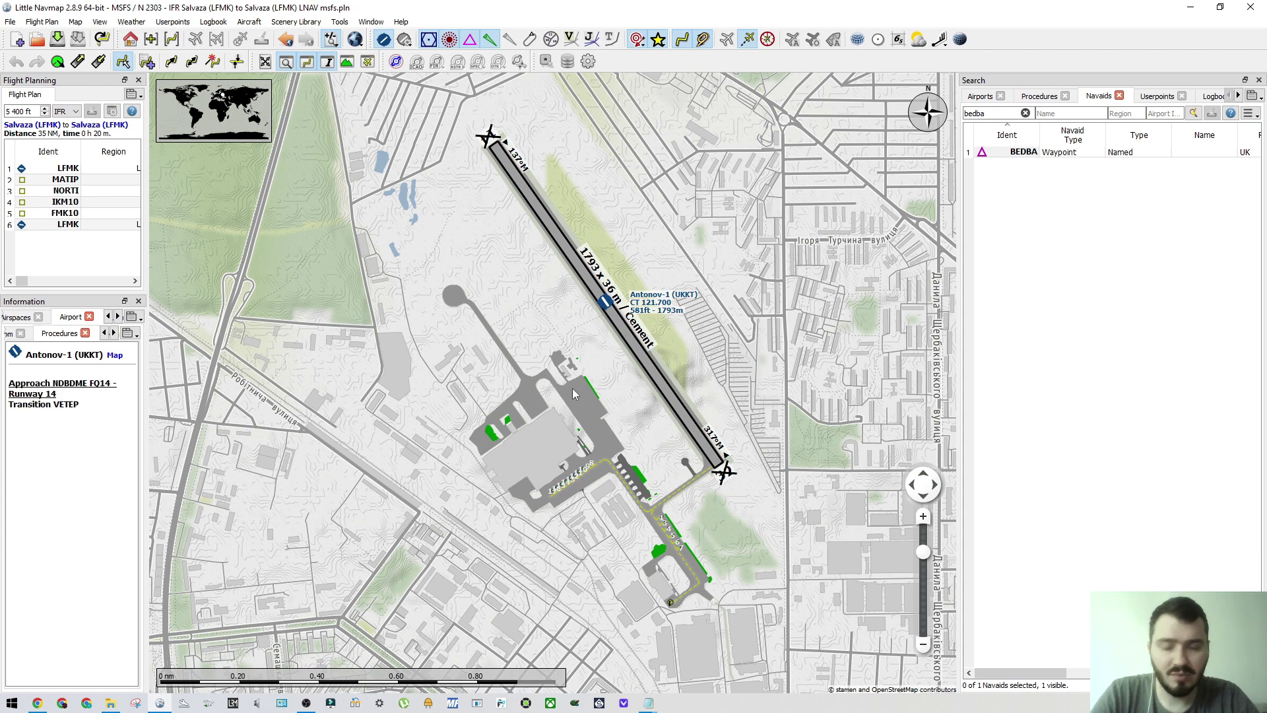
{"action": "left_click_drag", "start_coordinate": [589, 337], "coordinate": [620, 408]}
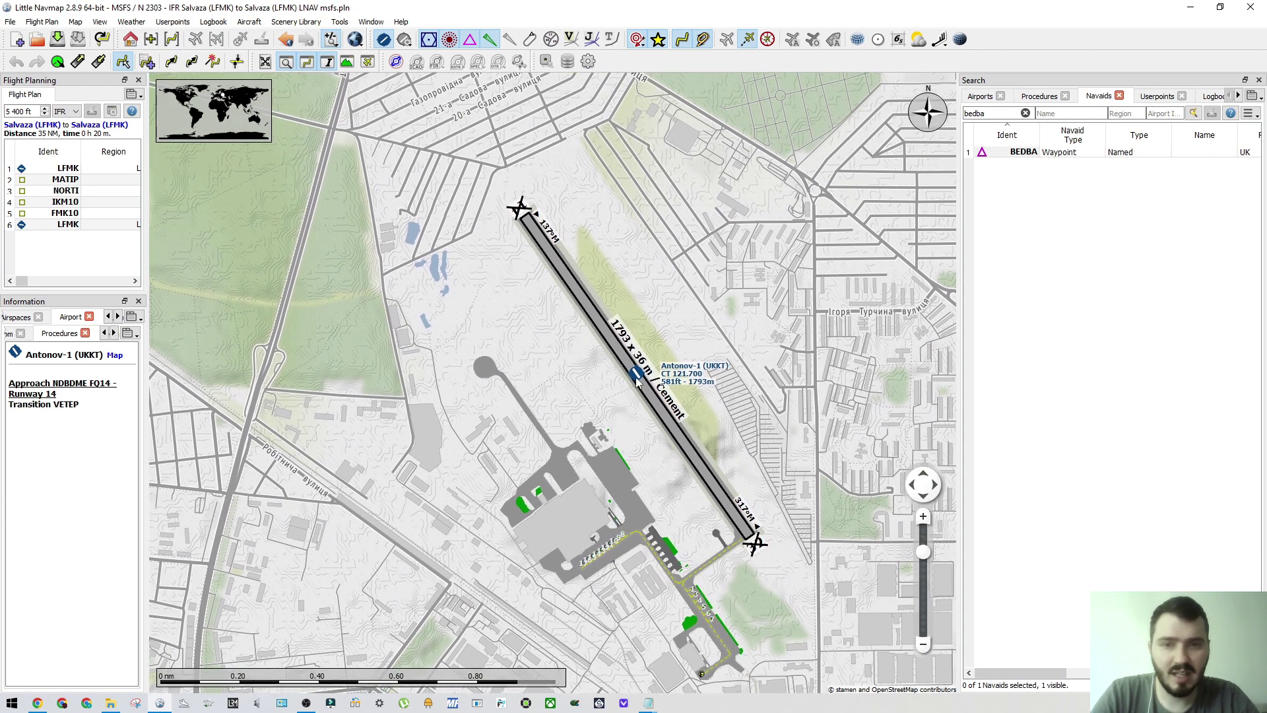
{"action": "scroll", "coordinate": [613, 343], "scroll_direction": "up", "scroll_amount": 2}
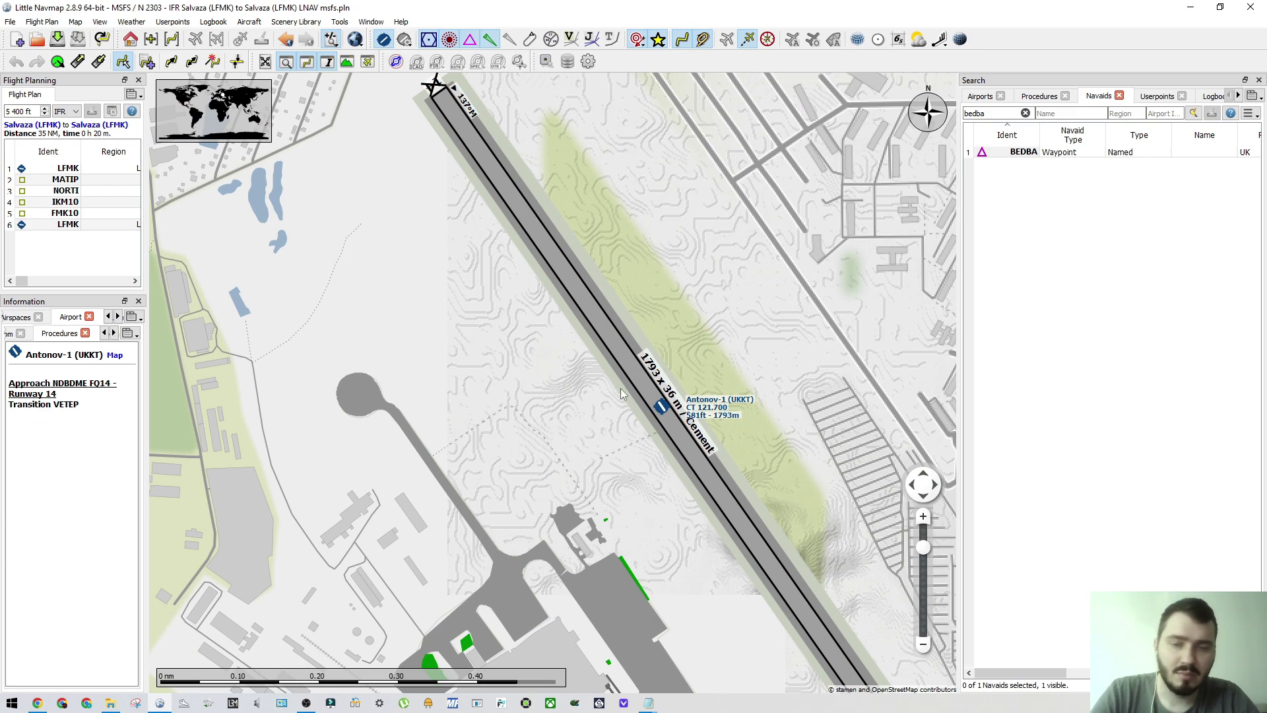
Step: Compare the surroundings of the Antonov-1 (UKKT) runway with the neighbouring airports' ILS approaches and navaids
{"action": "left_click_drag", "start_coordinate": [573, 400], "coordinate": [534, 382]}
{"action": "scroll", "coordinate": [602, 391], "scroll_direction": "down", "scroll_amount": 6}
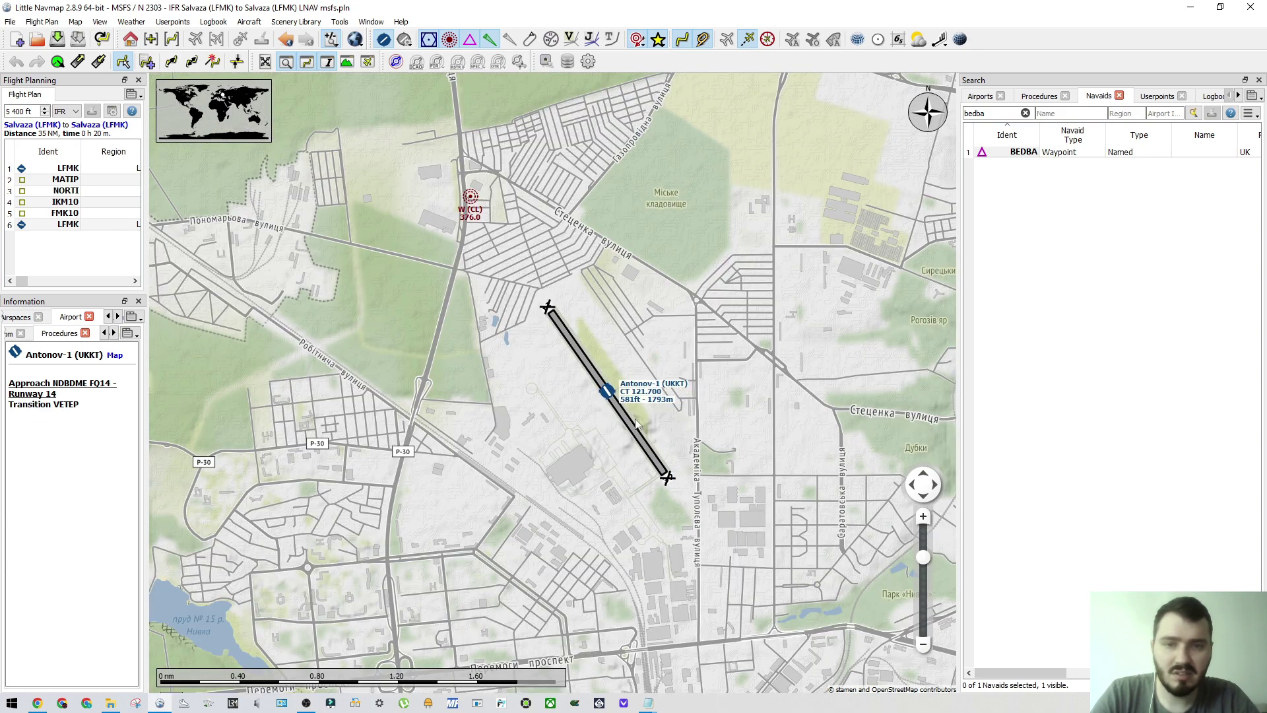
{"action": "left_click_drag", "start_coordinate": [547, 464], "coordinate": [522, 404]}
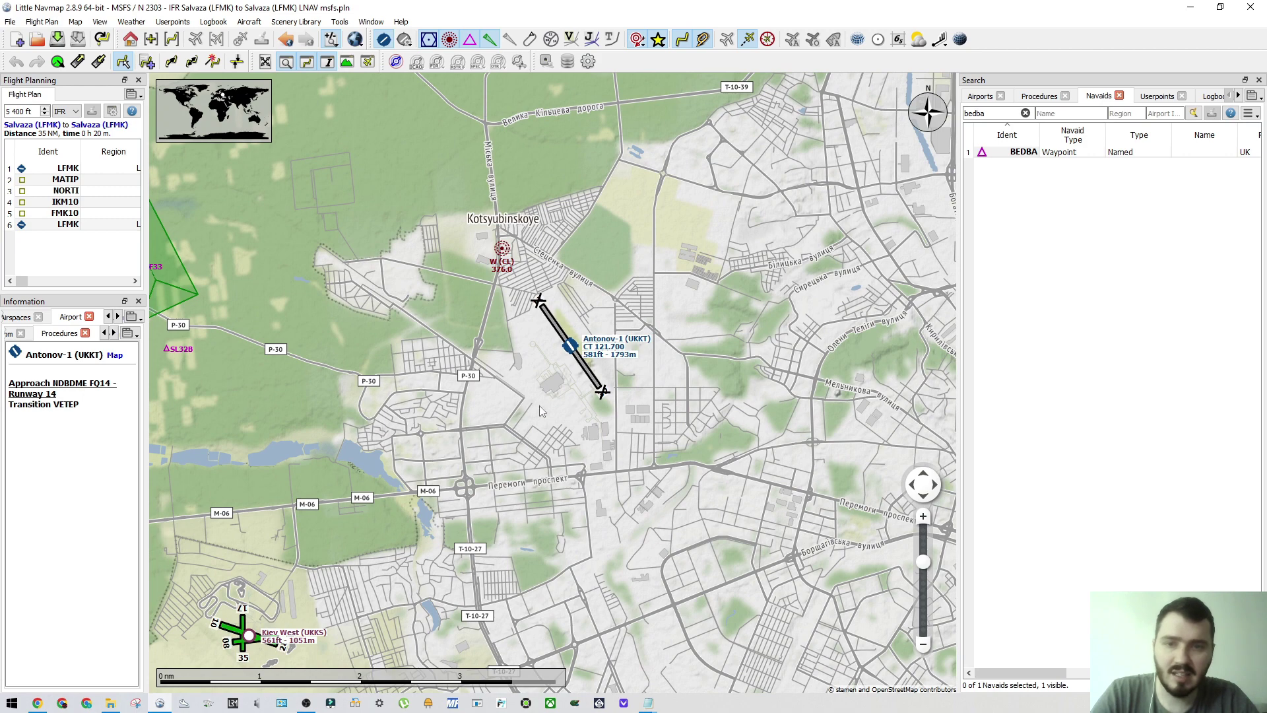
{"action": "scroll", "coordinate": [540, 405], "scroll_direction": "down", "scroll_amount": 3}
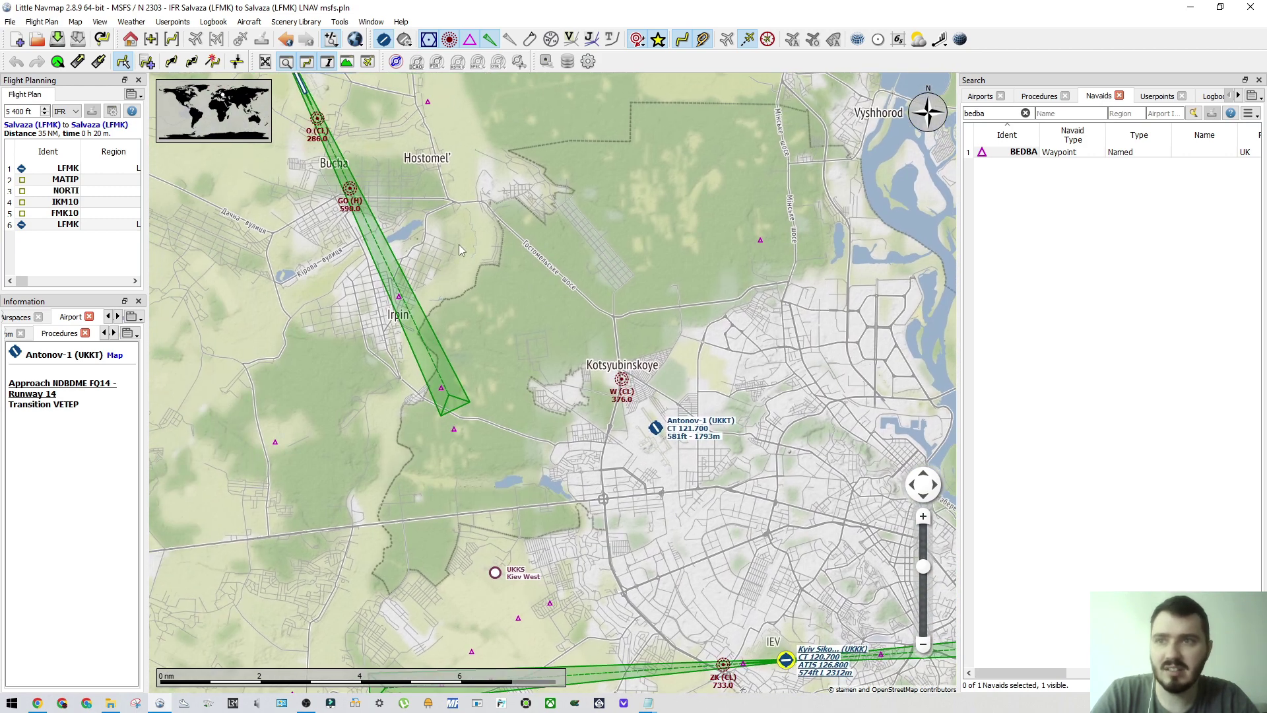
{"action": "scroll", "coordinate": [655, 429], "scroll_direction": "up", "scroll_amount": 3}
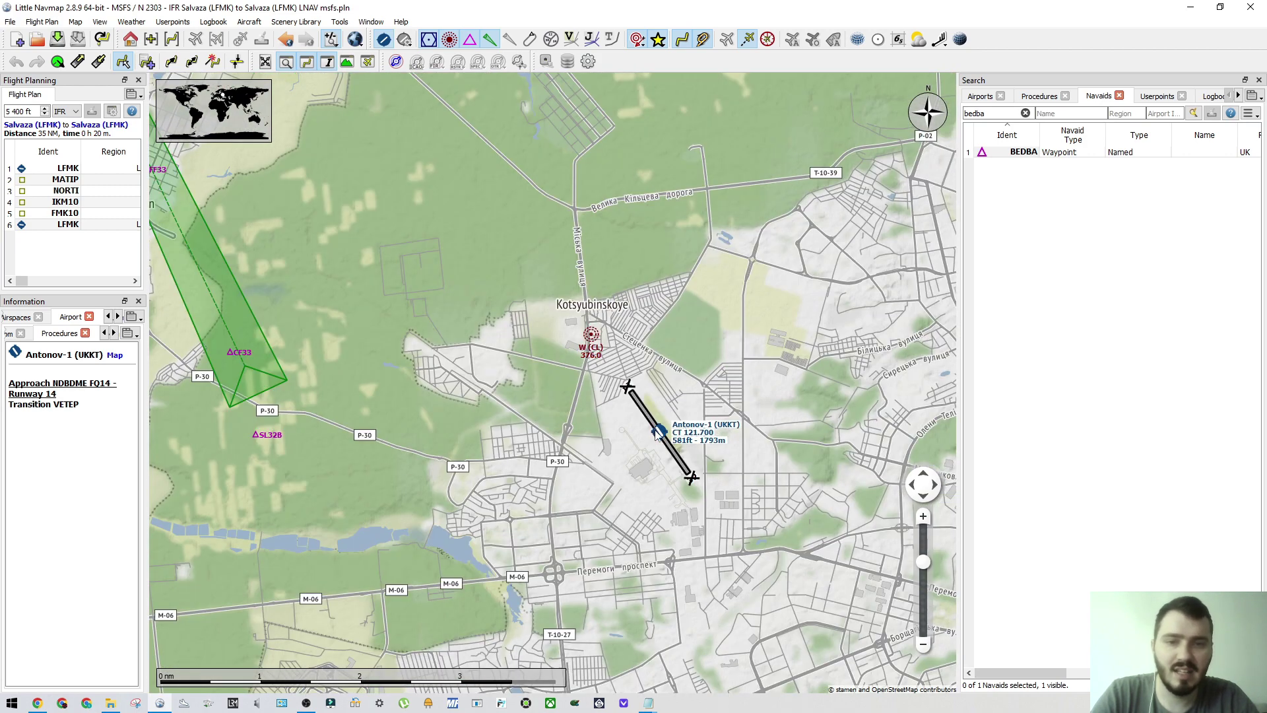
{"action": "scroll", "coordinate": [655, 430], "scroll_direction": "up", "scroll_amount": 3}
{"action": "left_click_drag", "start_coordinate": [661, 396], "coordinate": [583, 360]}
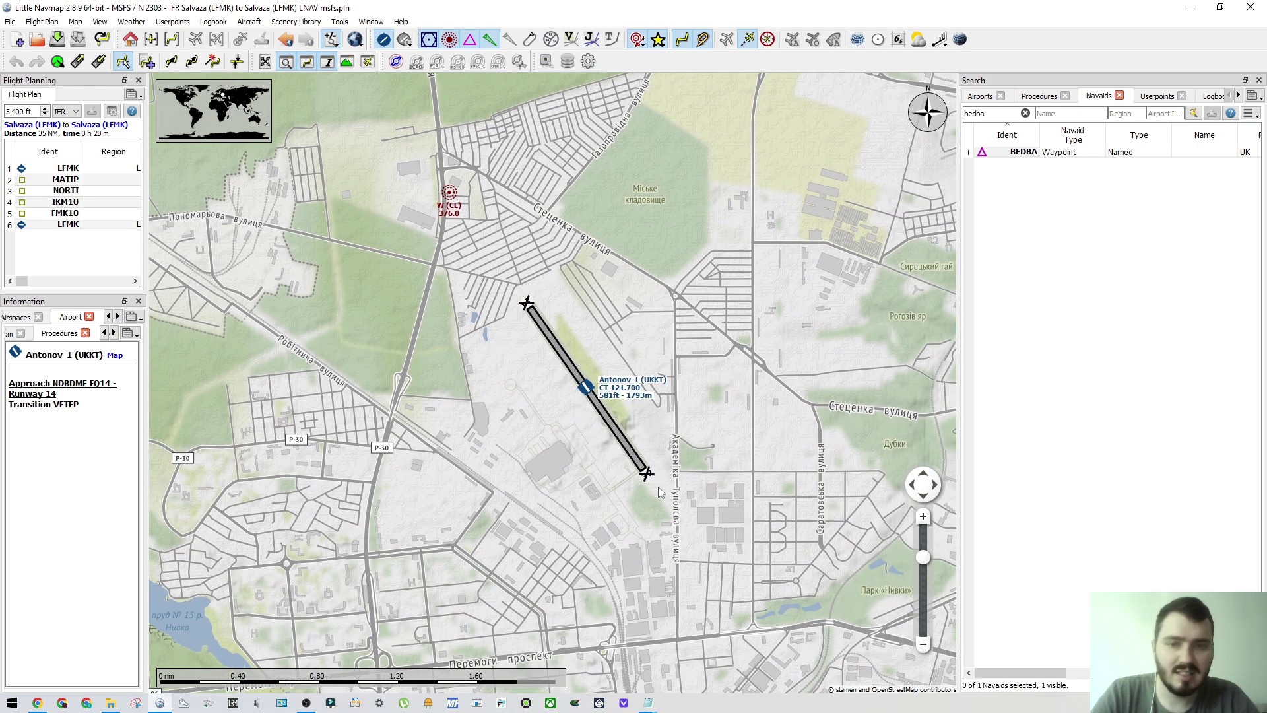
Step: Switch to the "UKKT ILS showcase" file in Notepad and review its Ils block and Waypoint lines
{"action": "left_click", "coordinate": [649, 704]}
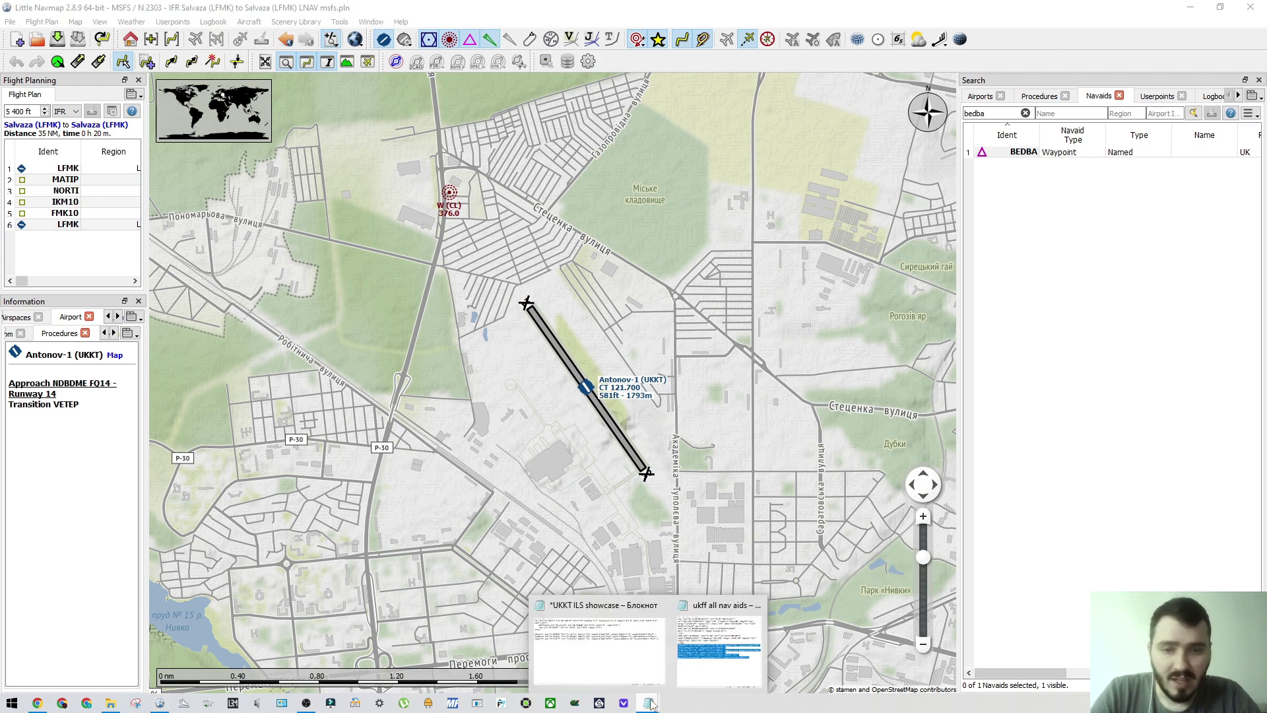
{"action": "left_click", "coordinate": [638, 652]}
{"action": "left_click", "coordinate": [253, 189]}
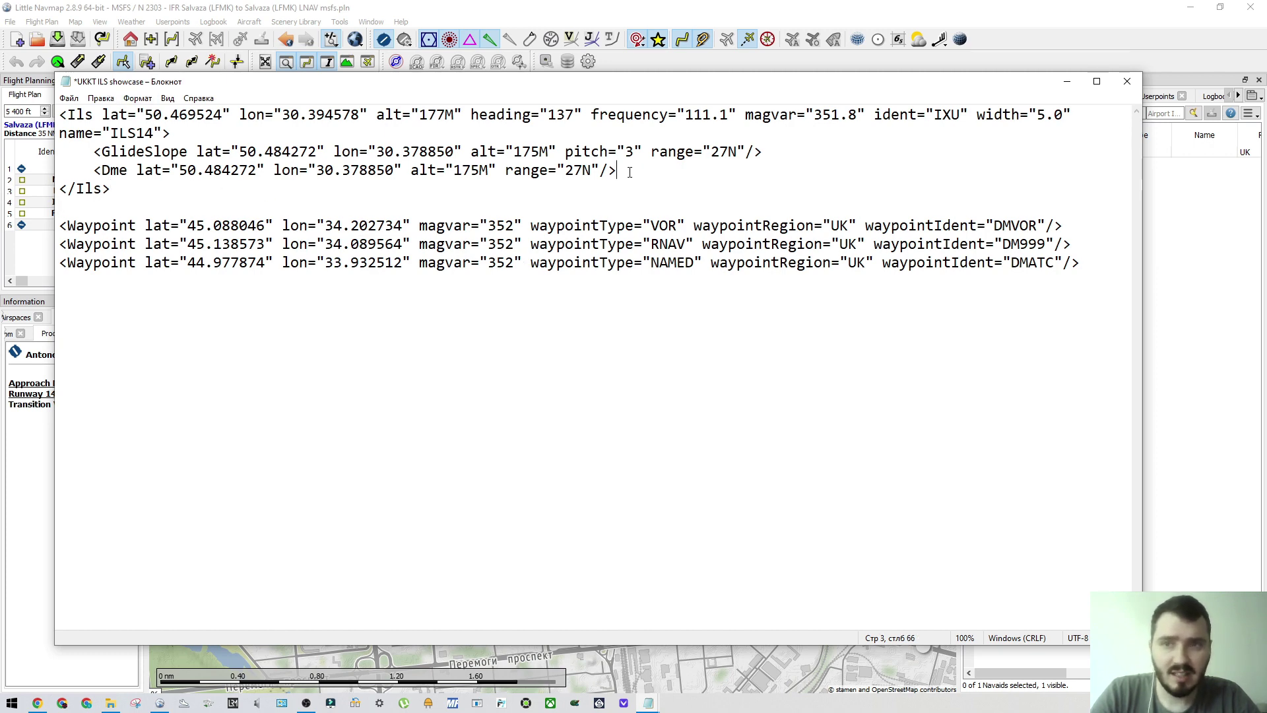
{"action": "left_click_drag", "start_coordinate": [628, 172], "coordinate": [60, 114]}
{"action": "left_click", "coordinate": [153, 113]}
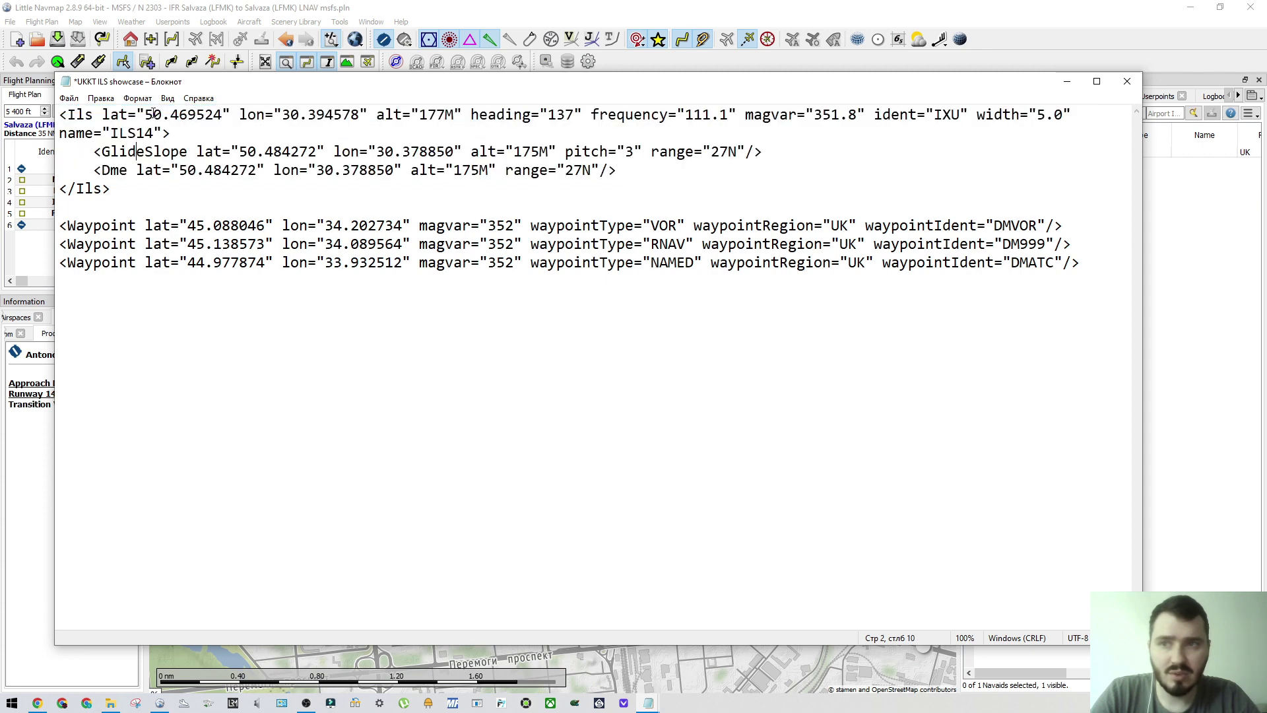
{"action": "double_click", "coordinate": [192, 114]}
{"action": "left_click", "coordinate": [220, 116]}
{"action": "left_click", "coordinate": [127, 190]}
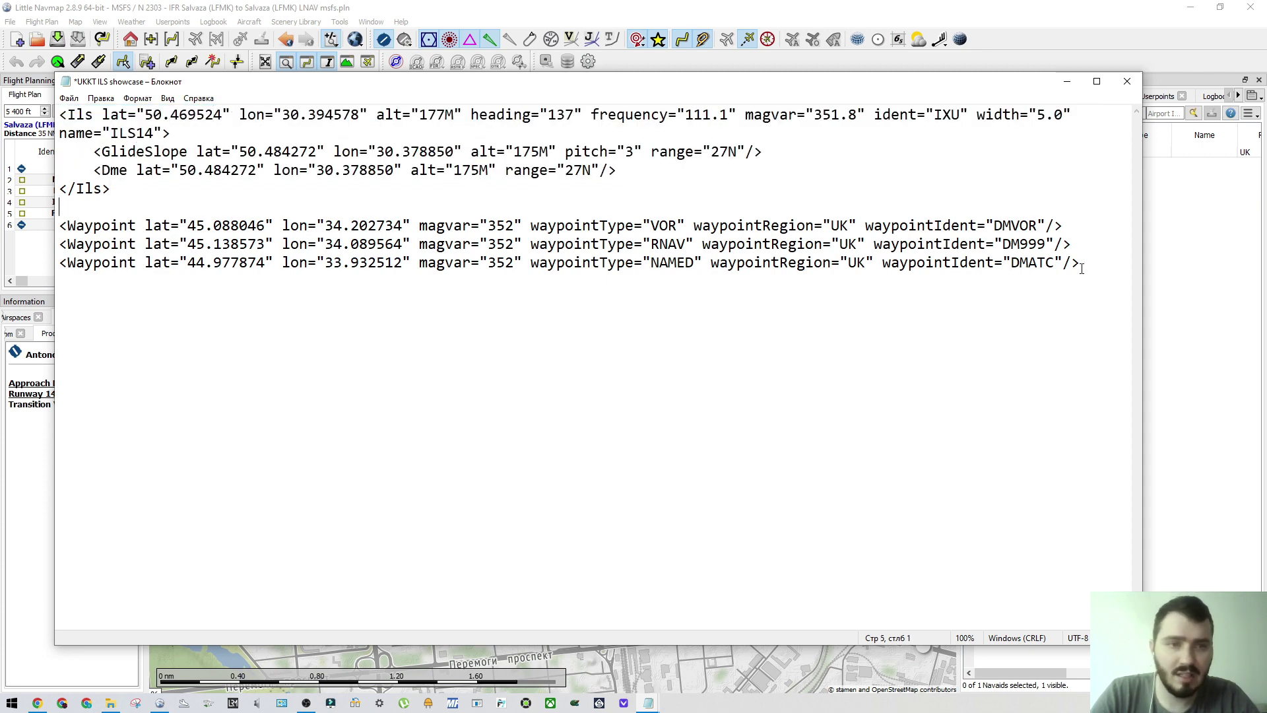
{"action": "left_click_drag", "start_coordinate": [1081, 267], "coordinate": [61, 115]}
{"action": "left_click", "coordinate": [147, 196]}
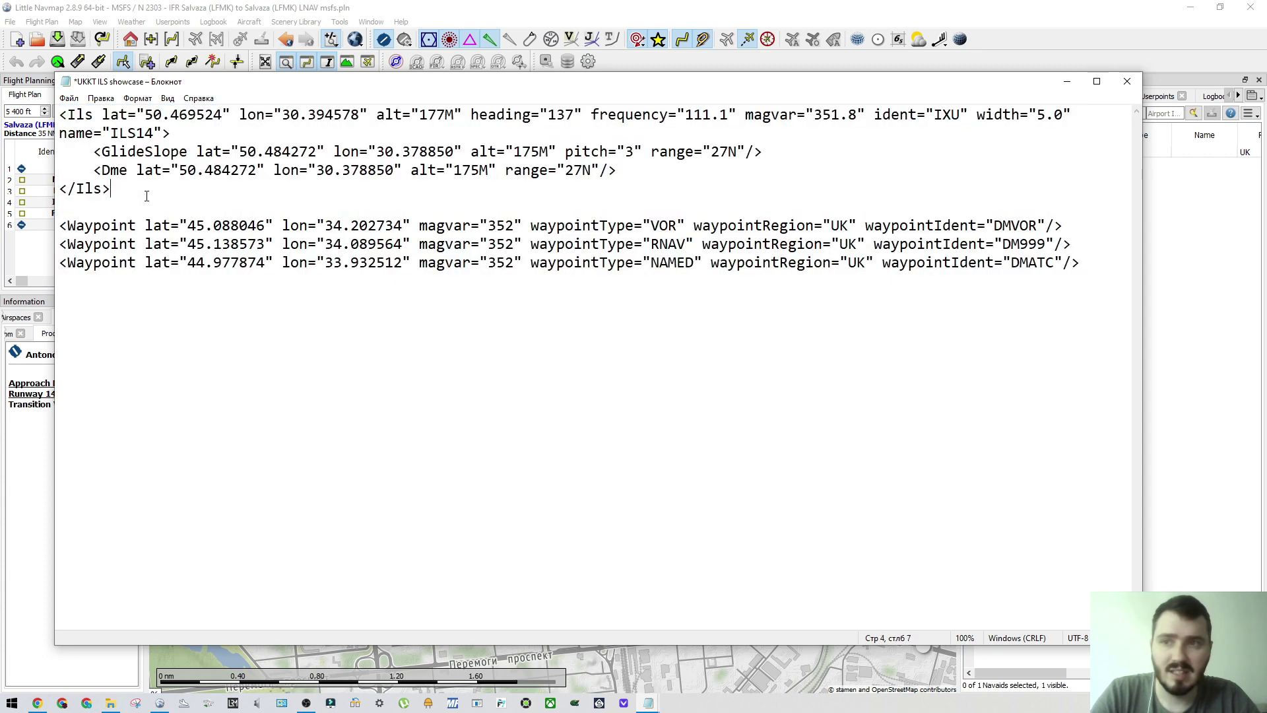
Step: Move the "UKKT ILS showcase" window lower and reduce its height to uncover more of the map behind it
{"action": "left_click_drag", "start_coordinate": [526, 88], "coordinate": [571, 123]}
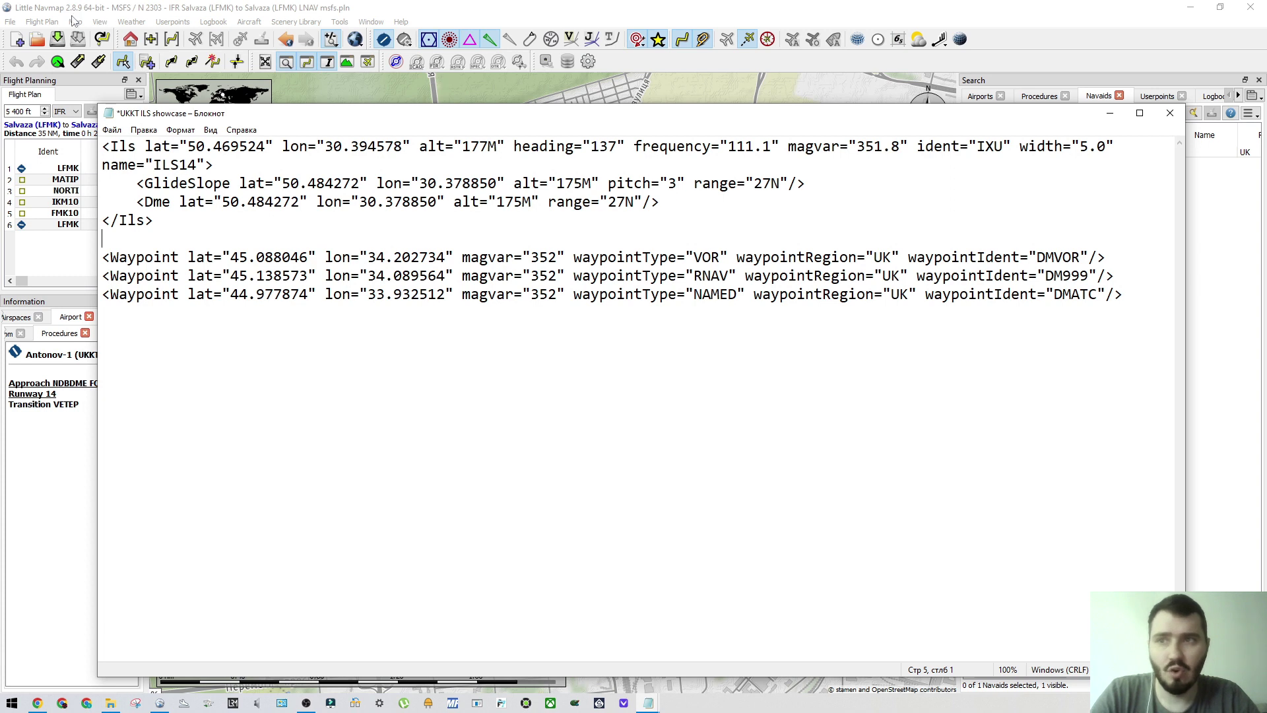
{"action": "left_click", "coordinate": [508, 360]}
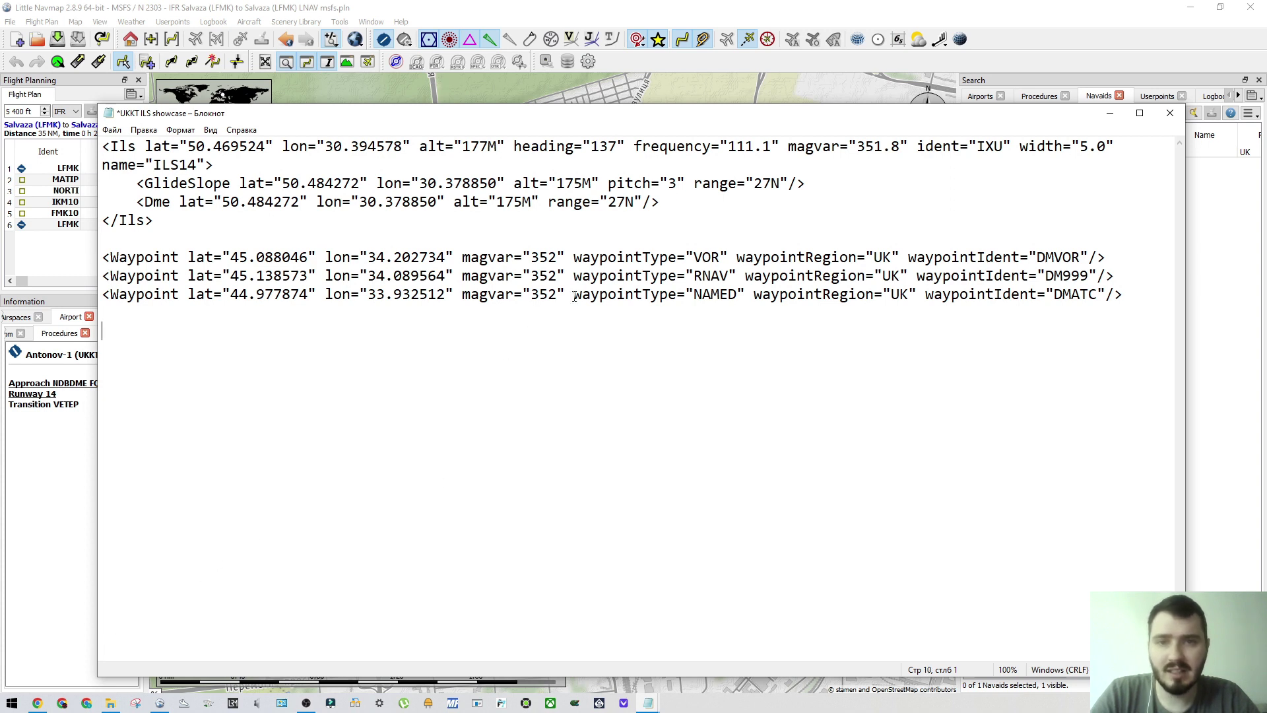
{"action": "left_click", "coordinate": [482, 237]}
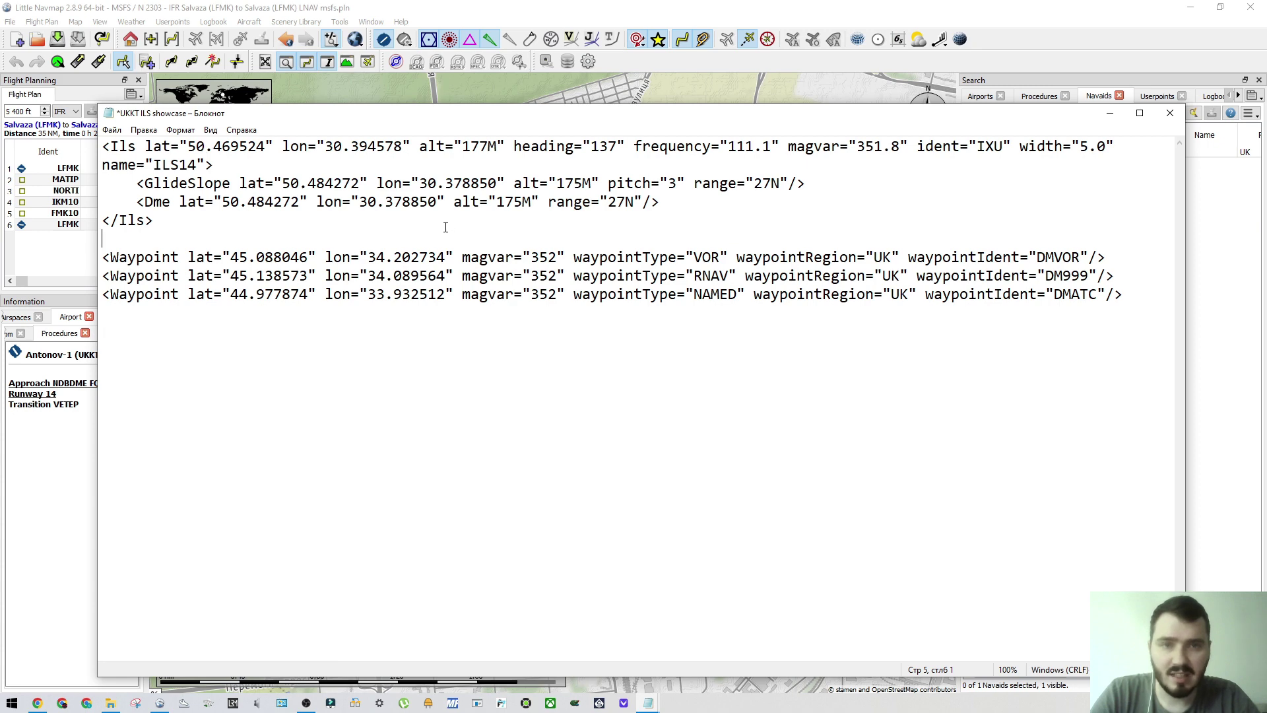
{"action": "left_click_drag", "start_coordinate": [645, 119], "coordinate": [646, 141]}
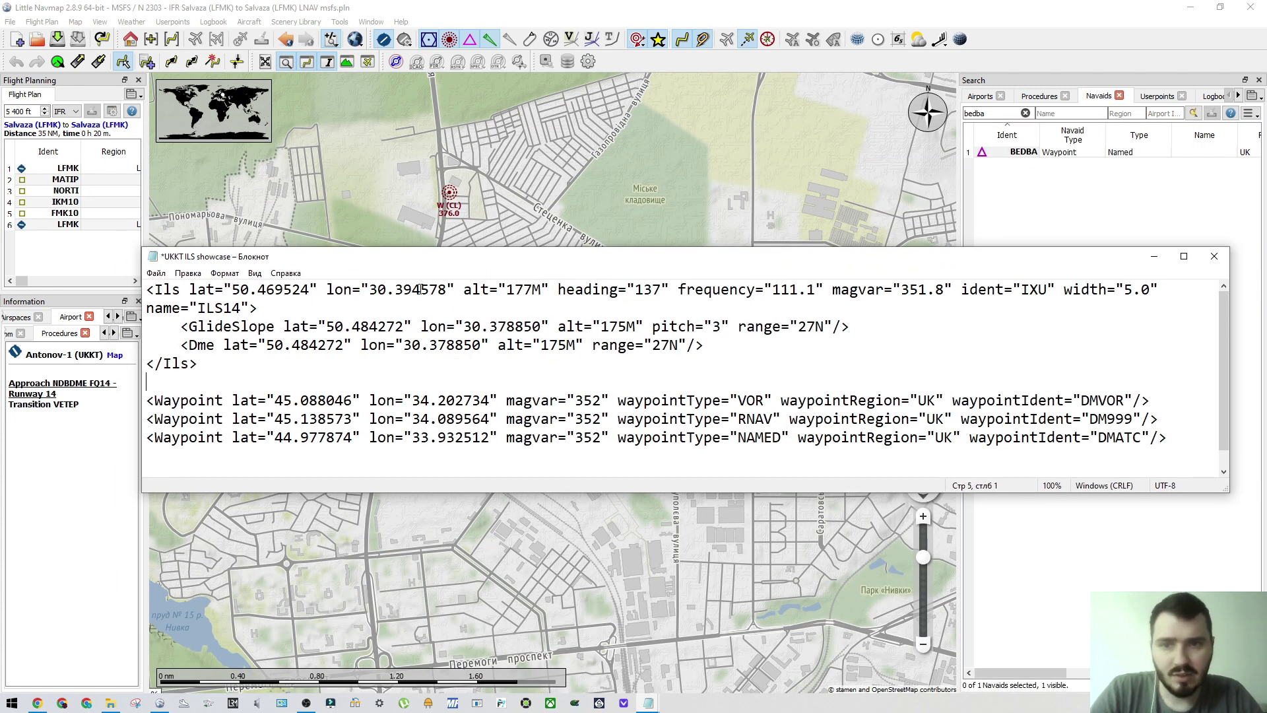
Step: Examine the coordinates in the Ils line and the Dme element nested in the same block
{"action": "left_click", "coordinate": [254, 291]}
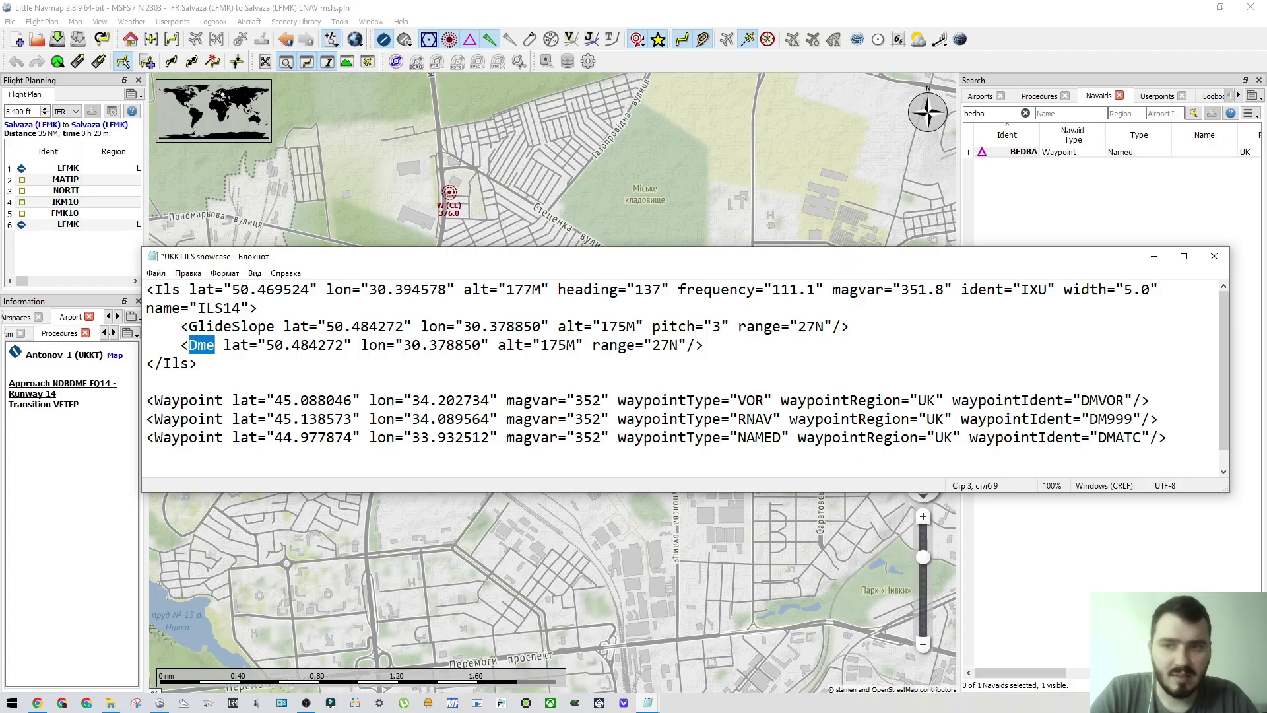
{"action": "mouse_move", "coordinate": [216, 345]}
{"action": "left_mouse_down"}
{"action": "mouse_move", "coordinate": [190, 344]}
{"action": "mouse_move", "coordinate": [216, 344]}
{"action": "left_mouse_up"}
{"action": "left_click", "coordinate": [190, 344]}
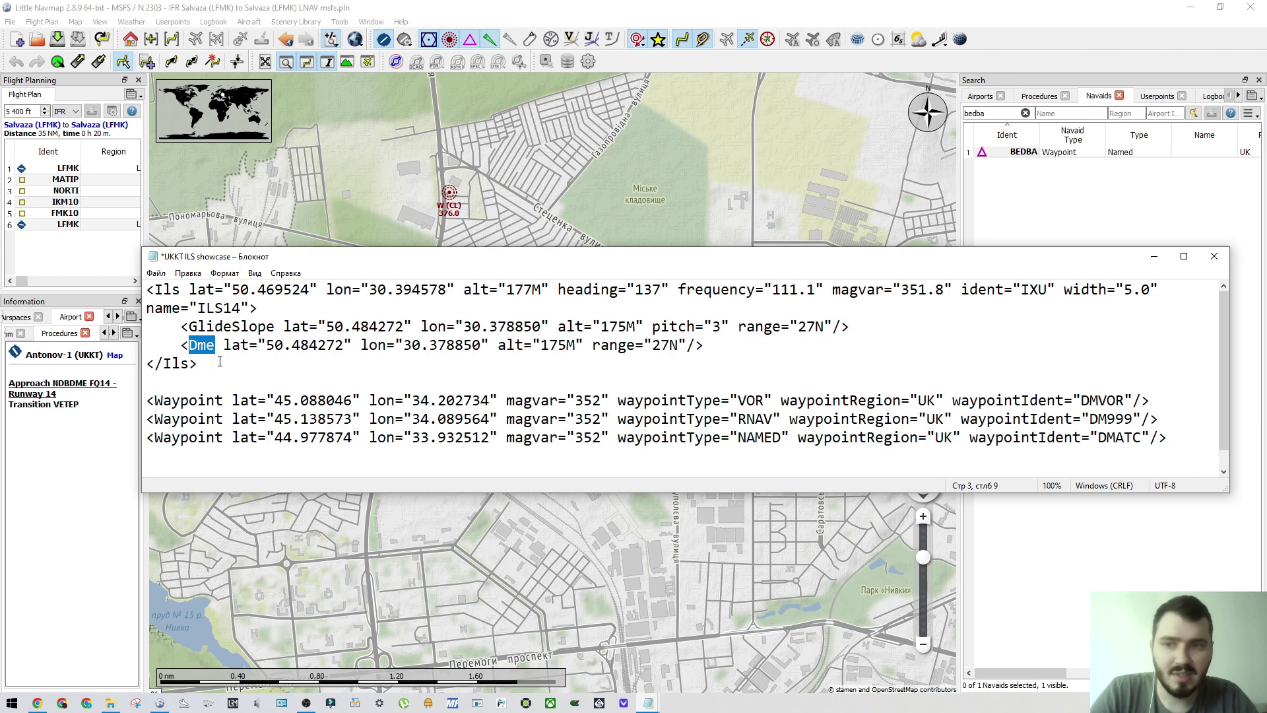
Step: Examine the Dme and GlideSlope elements inside the Ils block, and move the Notepad window slightly lower
{"action": "left_click", "coordinate": [220, 361]}
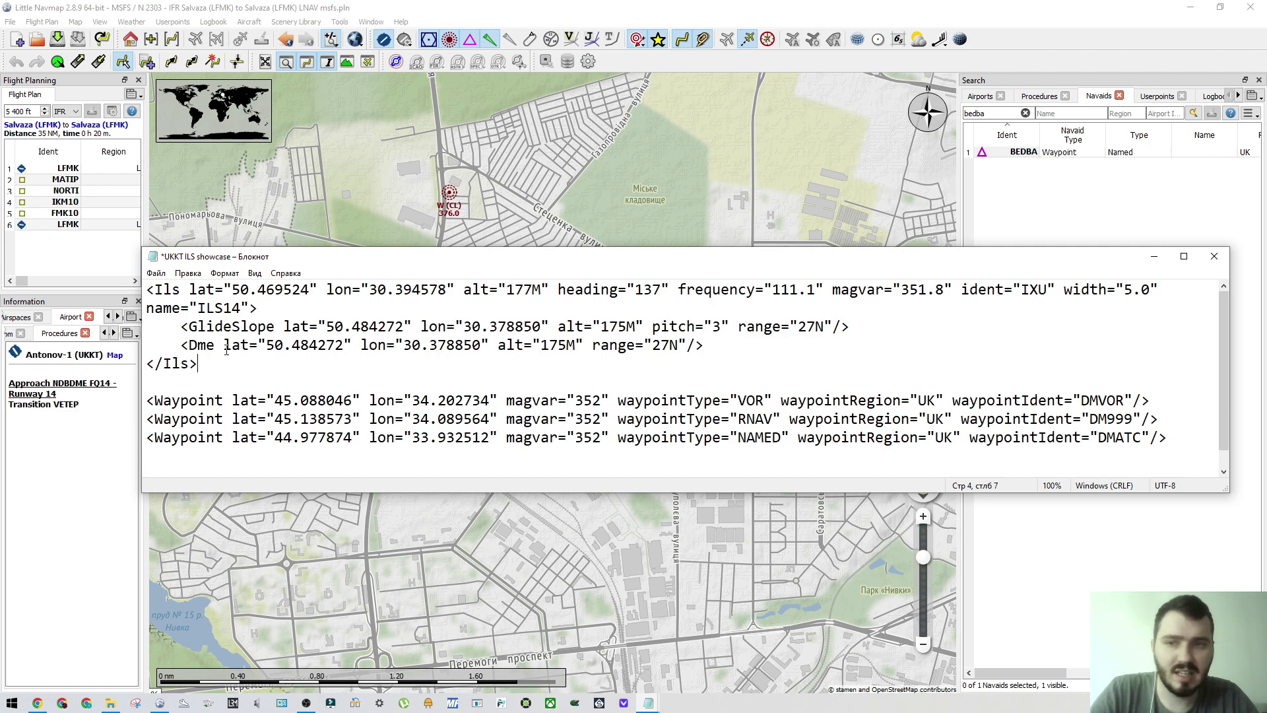
{"action": "double_click", "coordinate": [198, 344]}
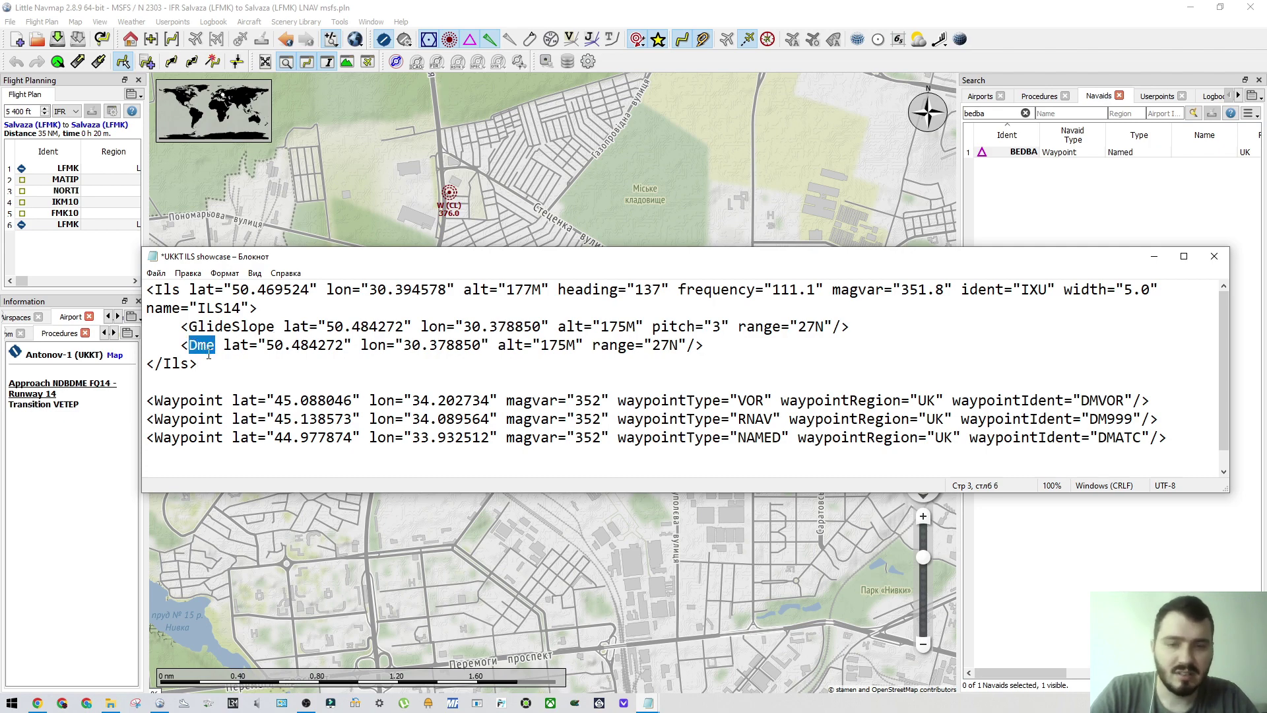
{"action": "left_click", "coordinate": [248, 357]}
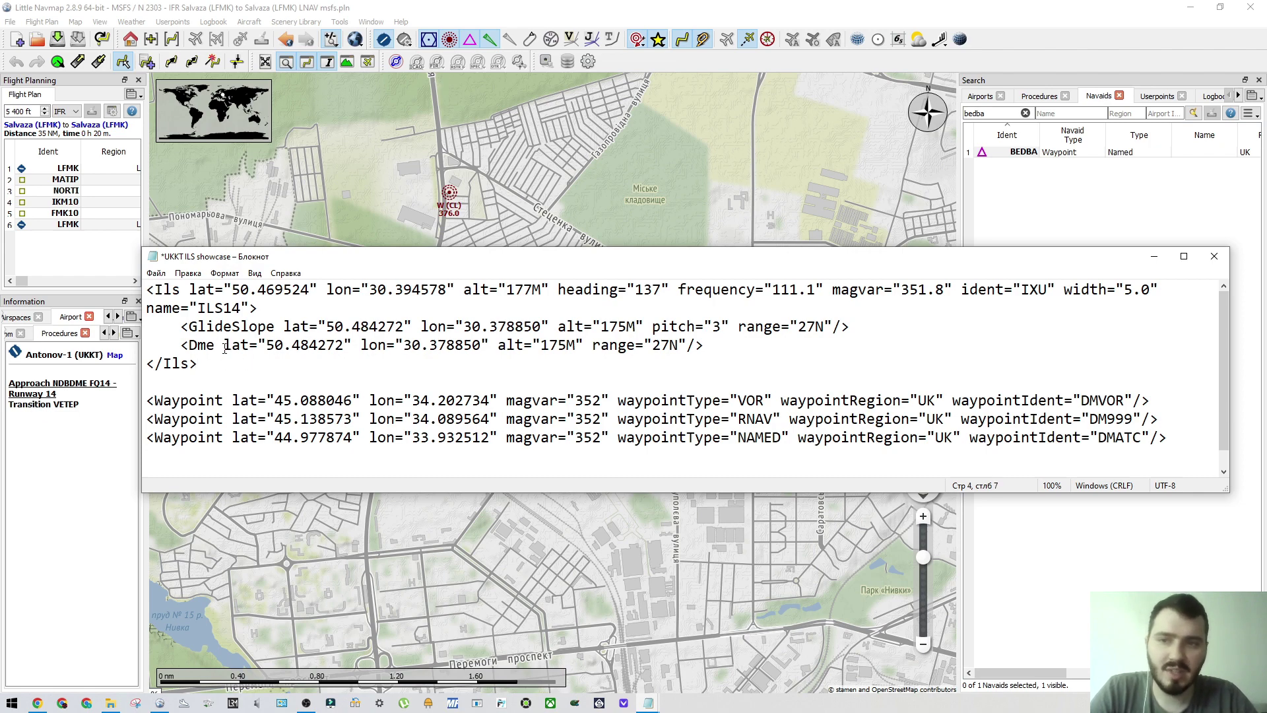
{"action": "double_click", "coordinate": [201, 344]}
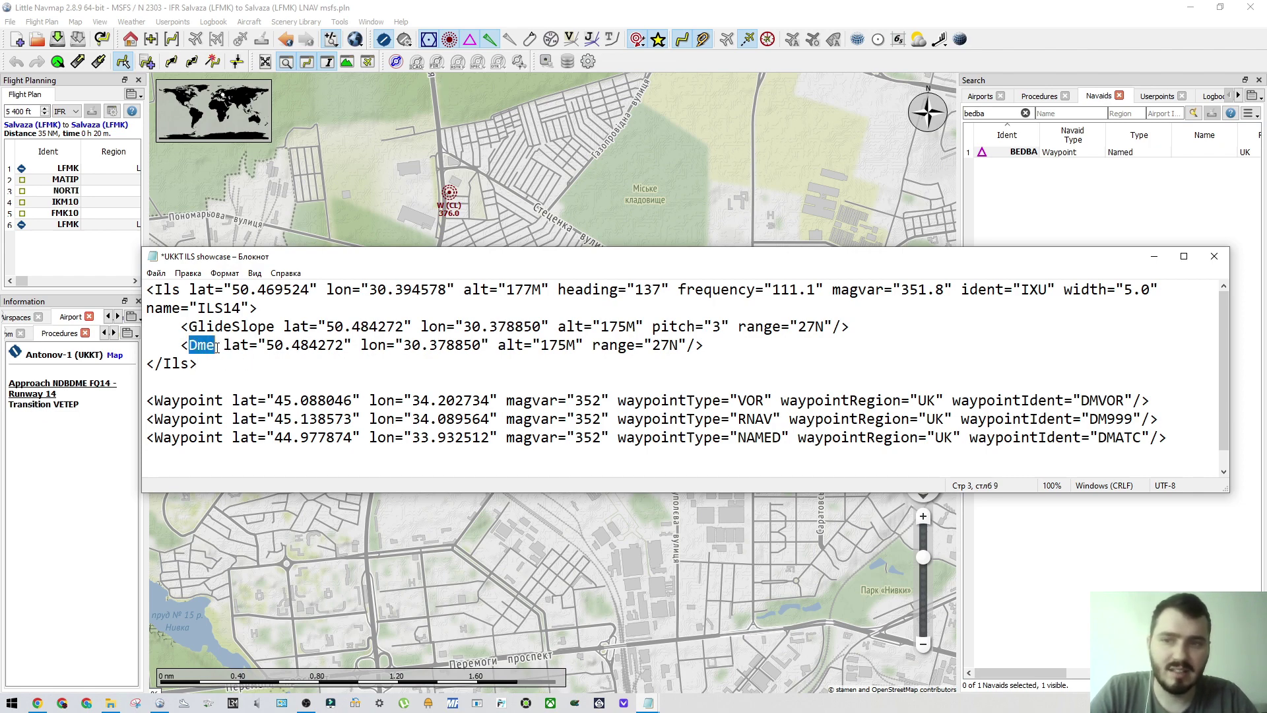
{"action": "left_click_drag", "start_coordinate": [189, 326], "coordinate": [270, 328]}
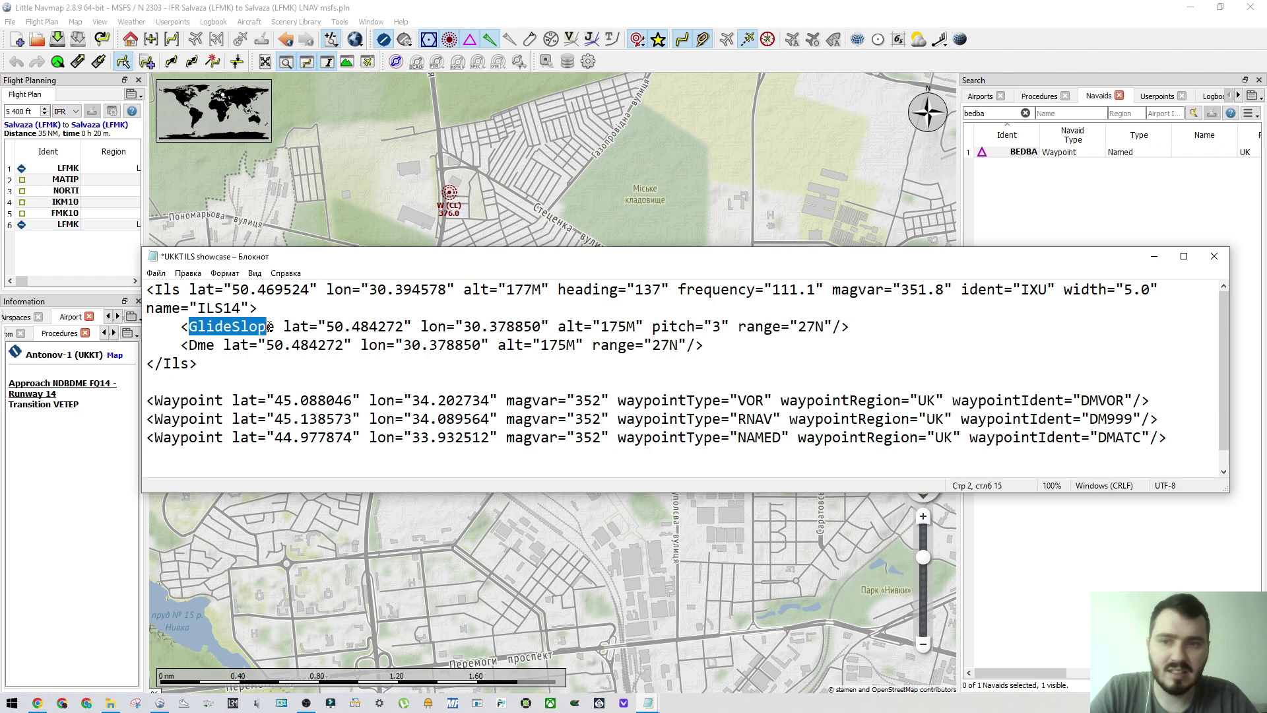
{"action": "left_click", "coordinate": [242, 345]}
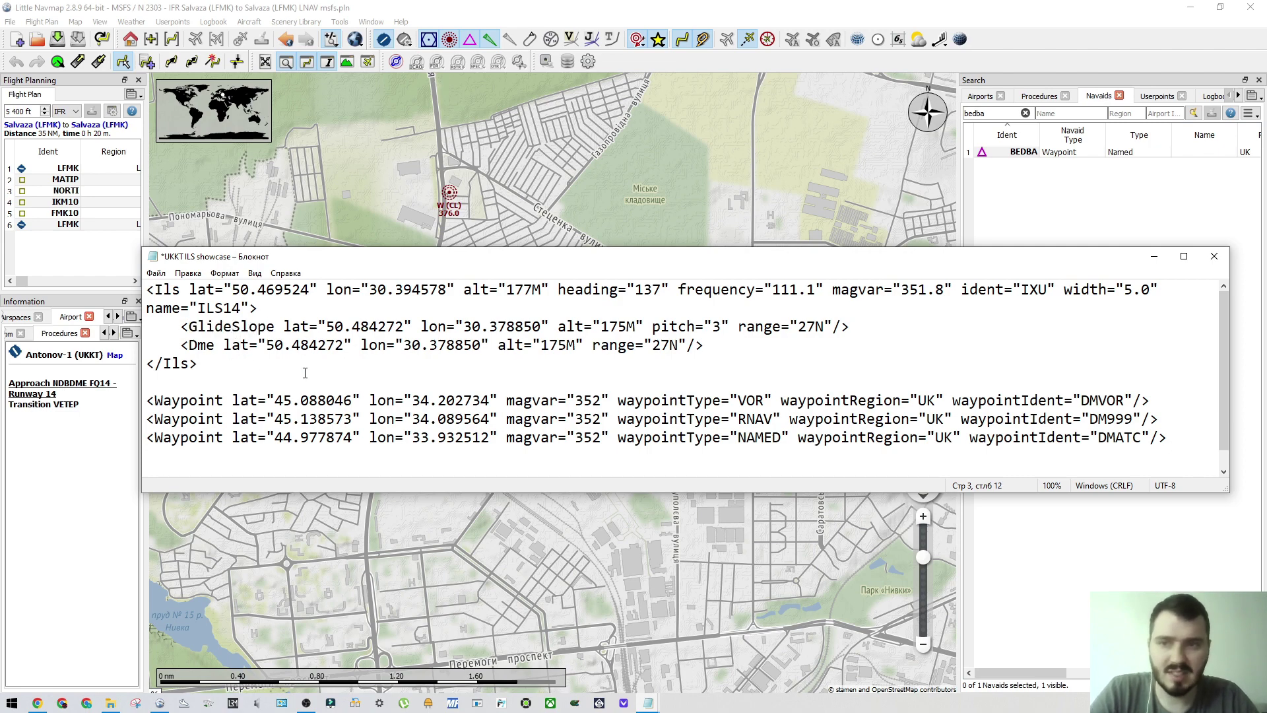
{"action": "left_click_drag", "start_coordinate": [584, 260], "coordinate": [551, 279]}
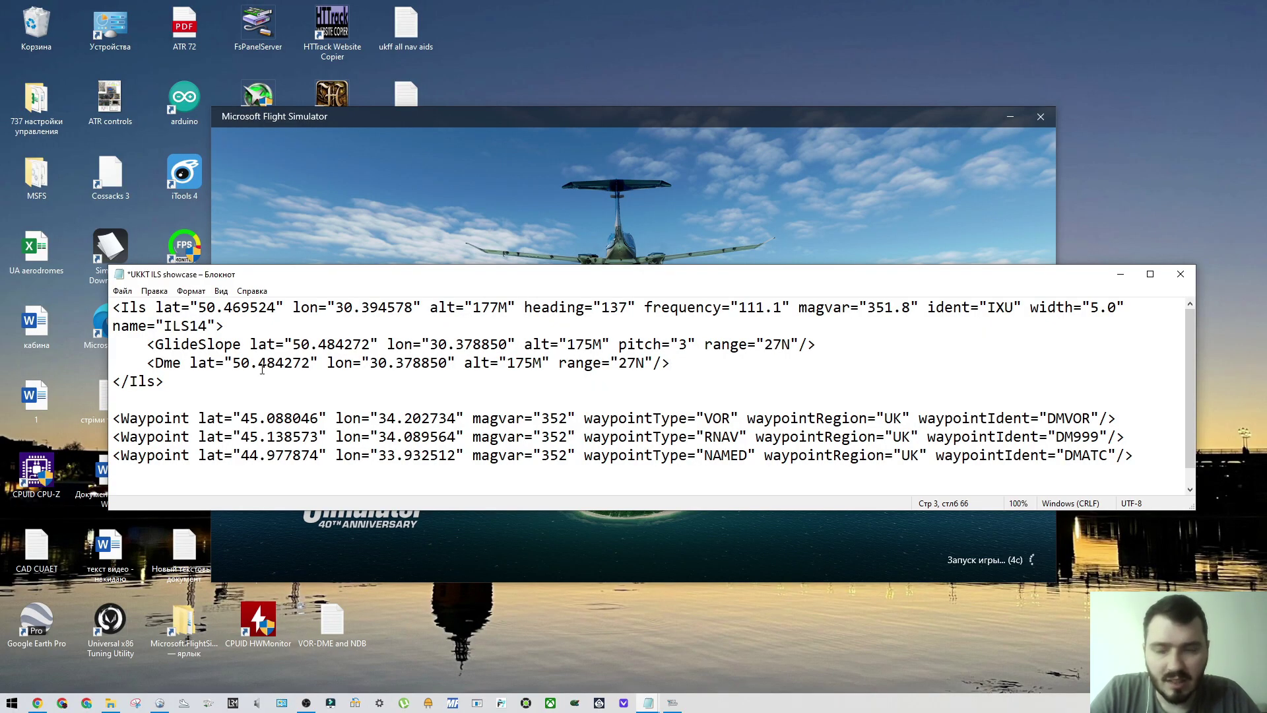
Step: Switch to Little Navmap and examine the Antonov-1 (UKKT) runway, the nearby W beacon and the surrounding approaches
{"action": "left_click", "coordinate": [37, 703]}
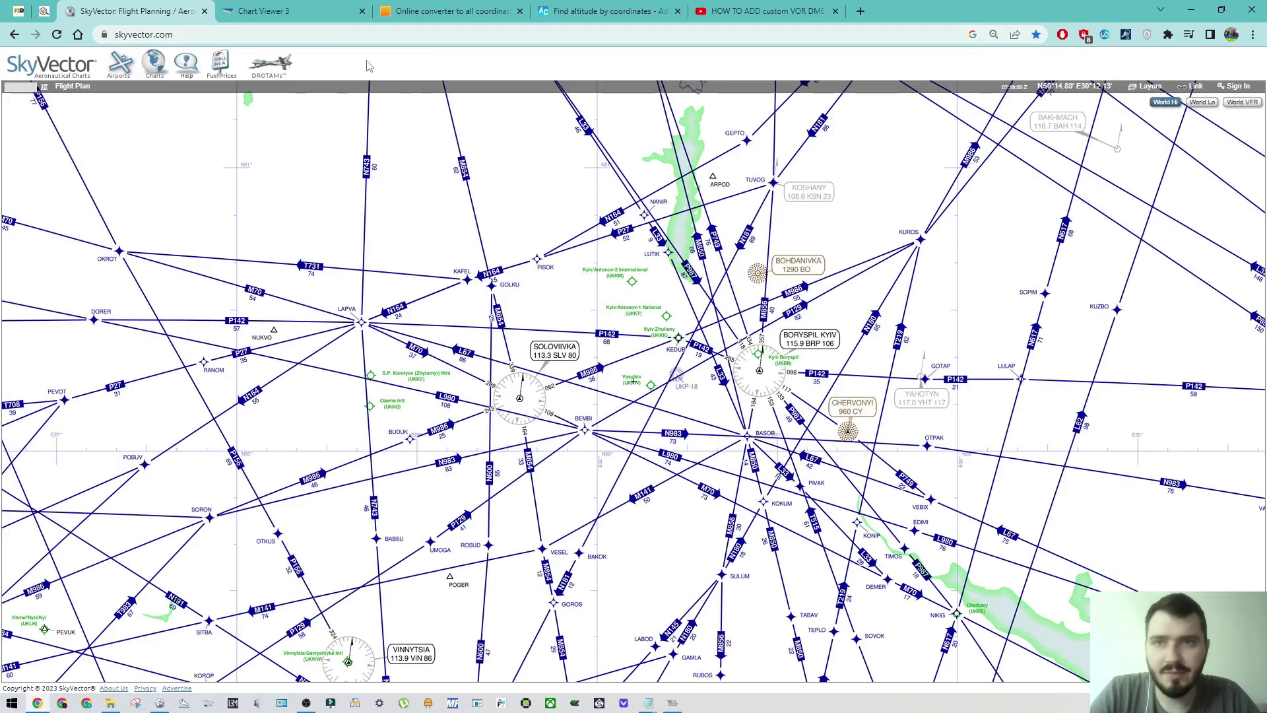
{"action": "left_click", "coordinate": [159, 703]}
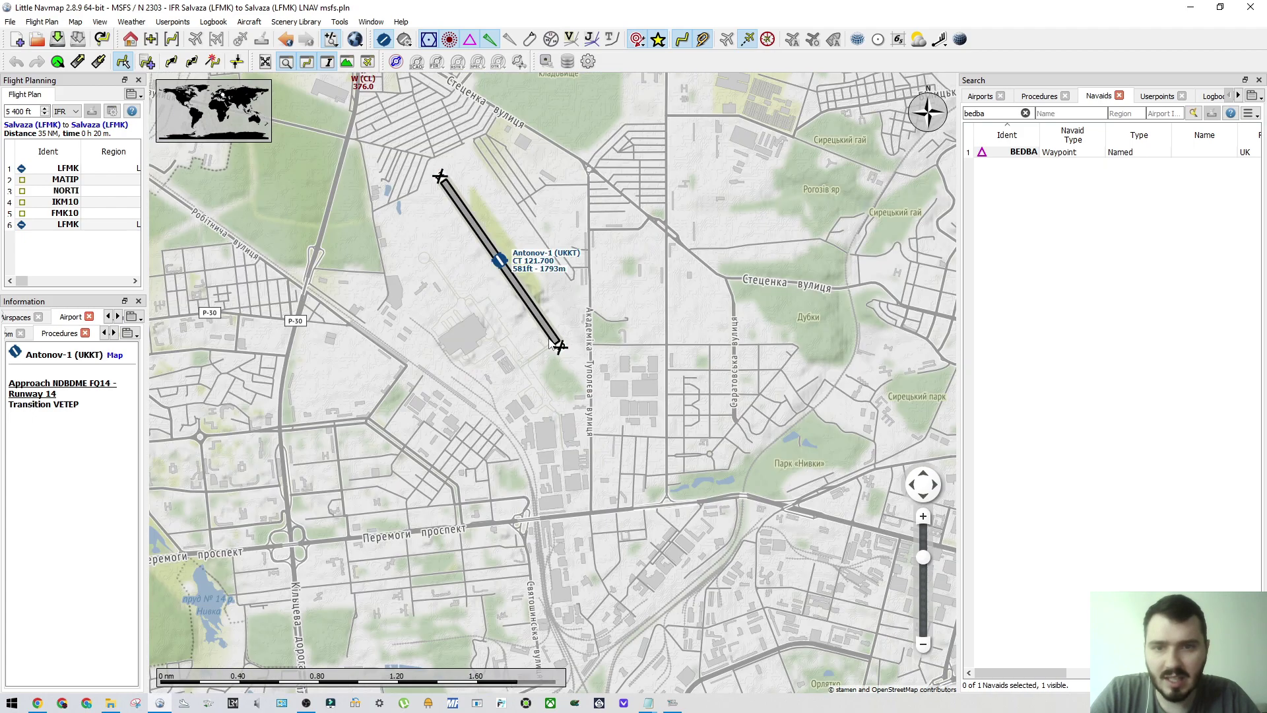
{"action": "scroll", "coordinate": [521, 345], "scroll_direction": "down", "scroll_amount": 4}
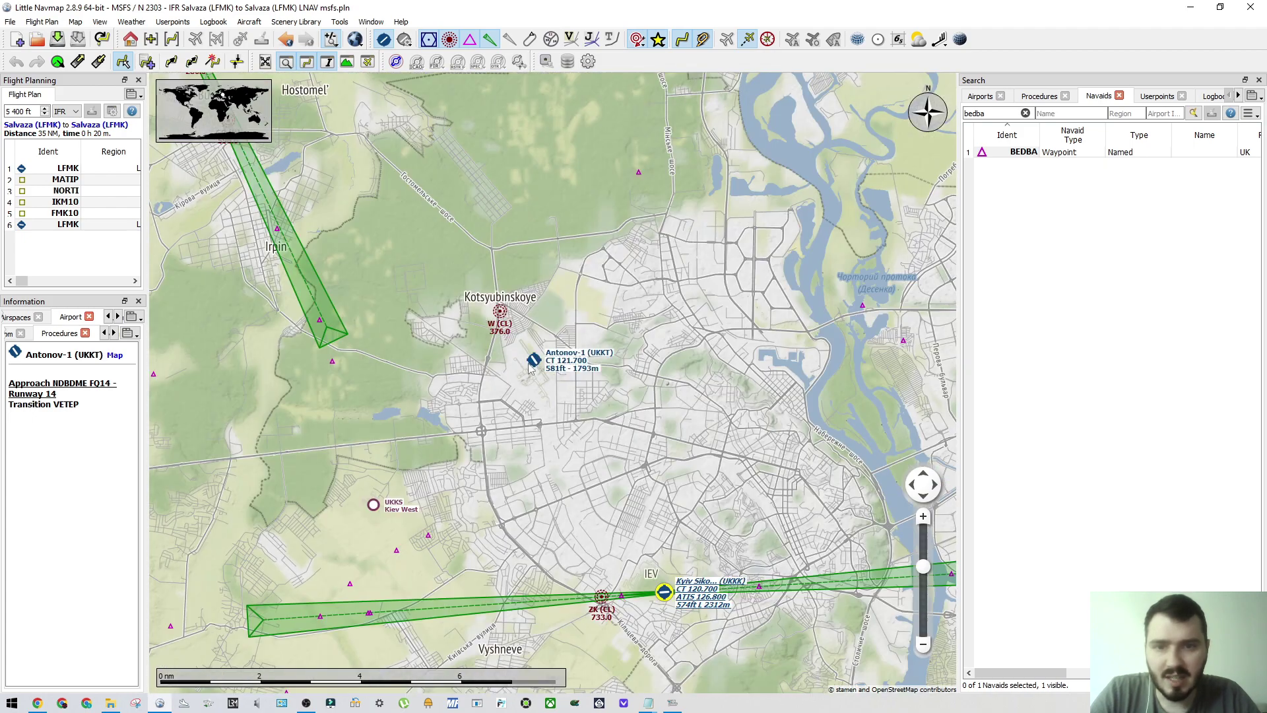
{"action": "scroll", "coordinate": [530, 367], "scroll_direction": "up", "scroll_amount": 2}
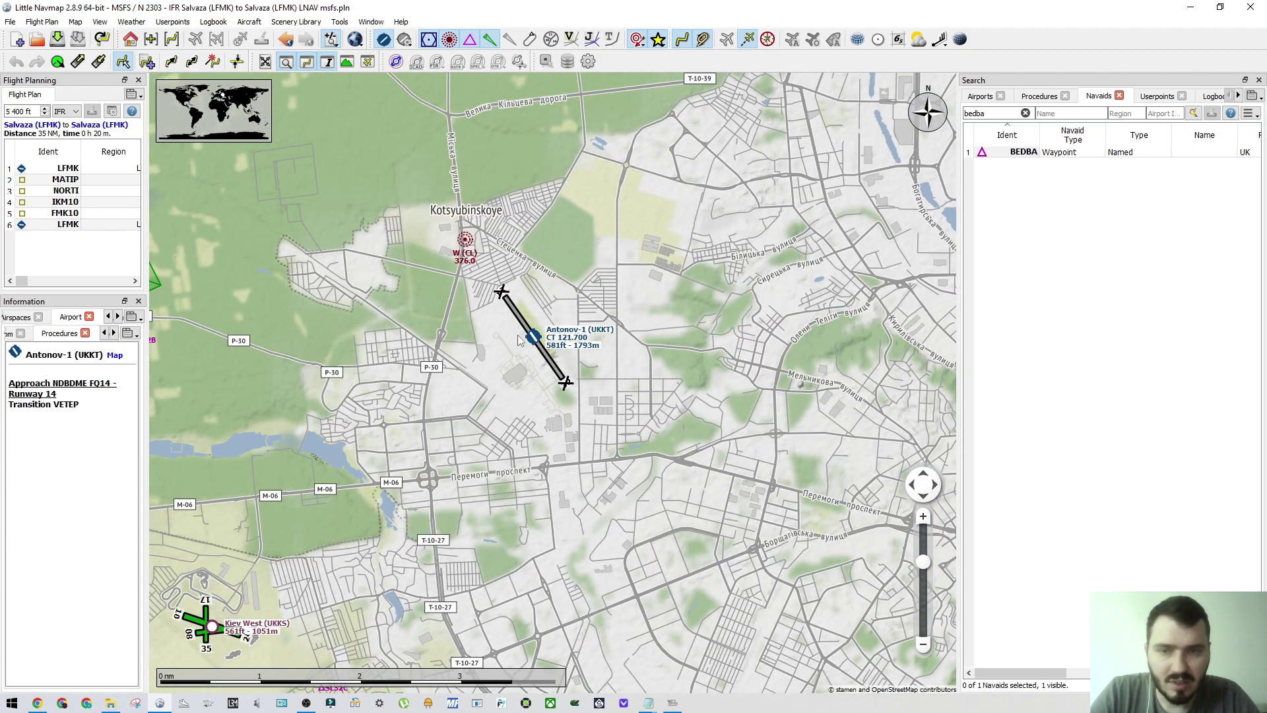
{"action": "scroll", "coordinate": [522, 343], "scroll_direction": "up", "scroll_amount": 2}
{"action": "left_click_drag", "start_coordinate": [545, 276], "coordinate": [605, 410]}
{"action": "scroll", "coordinate": [602, 396], "scroll_direction": "down", "scroll_amount": 1}
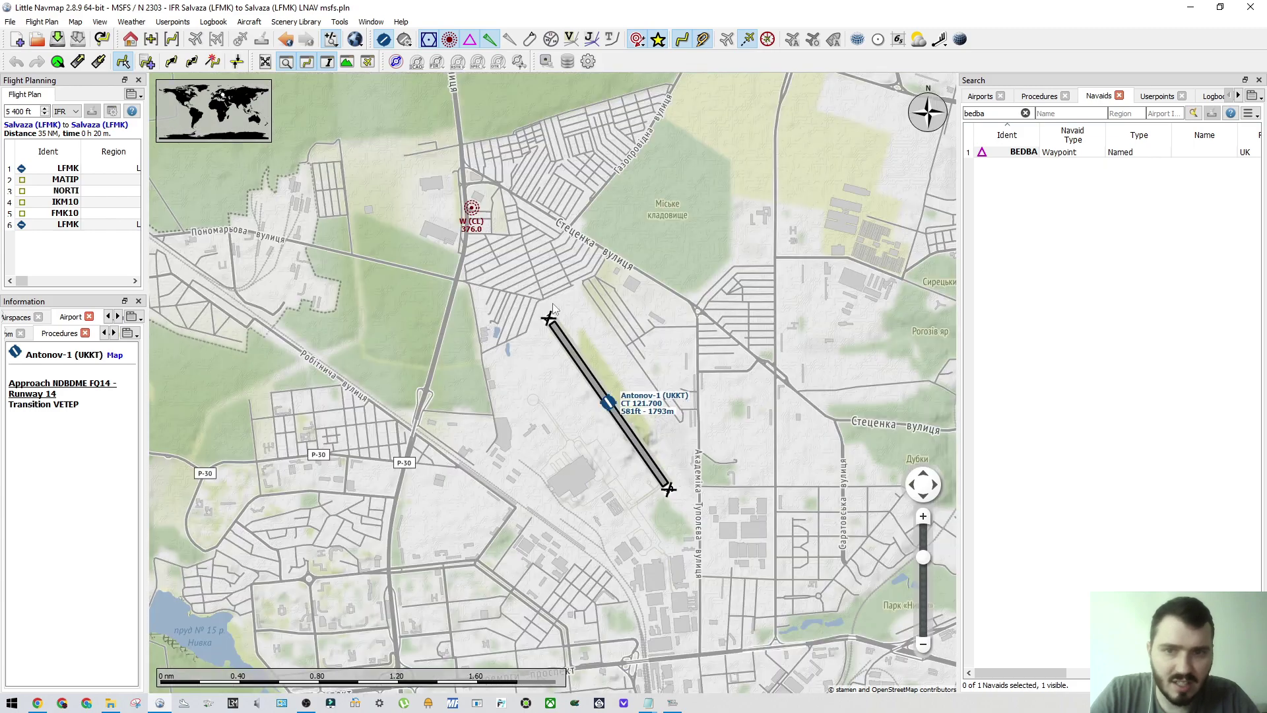
{"action": "left_click_drag", "start_coordinate": [459, 190], "coordinate": [476, 231]}
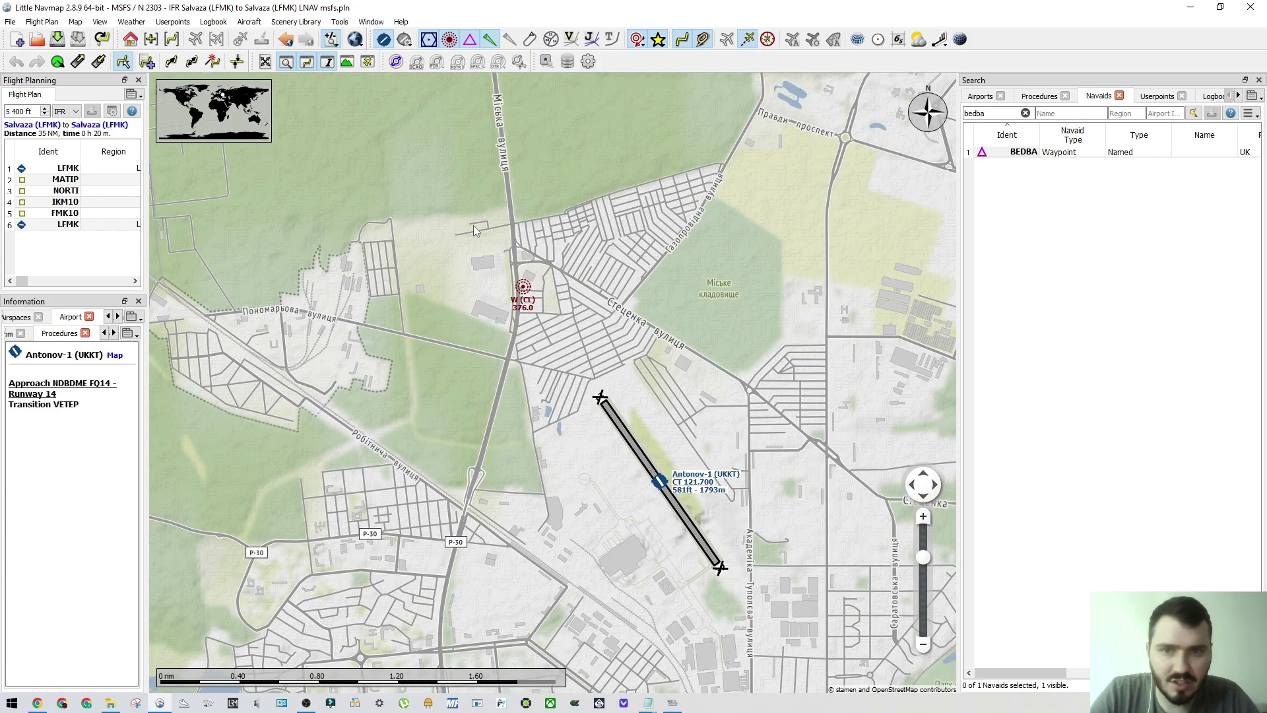
{"action": "scroll", "coordinate": [599, 395], "scroll_direction": "up", "scroll_amount": 4}
{"action": "scroll", "coordinate": [795, 419], "scroll_direction": "down", "scroll_amount": 5}
{"action": "left_click_drag", "start_coordinate": [786, 465], "coordinate": [631, 374]}
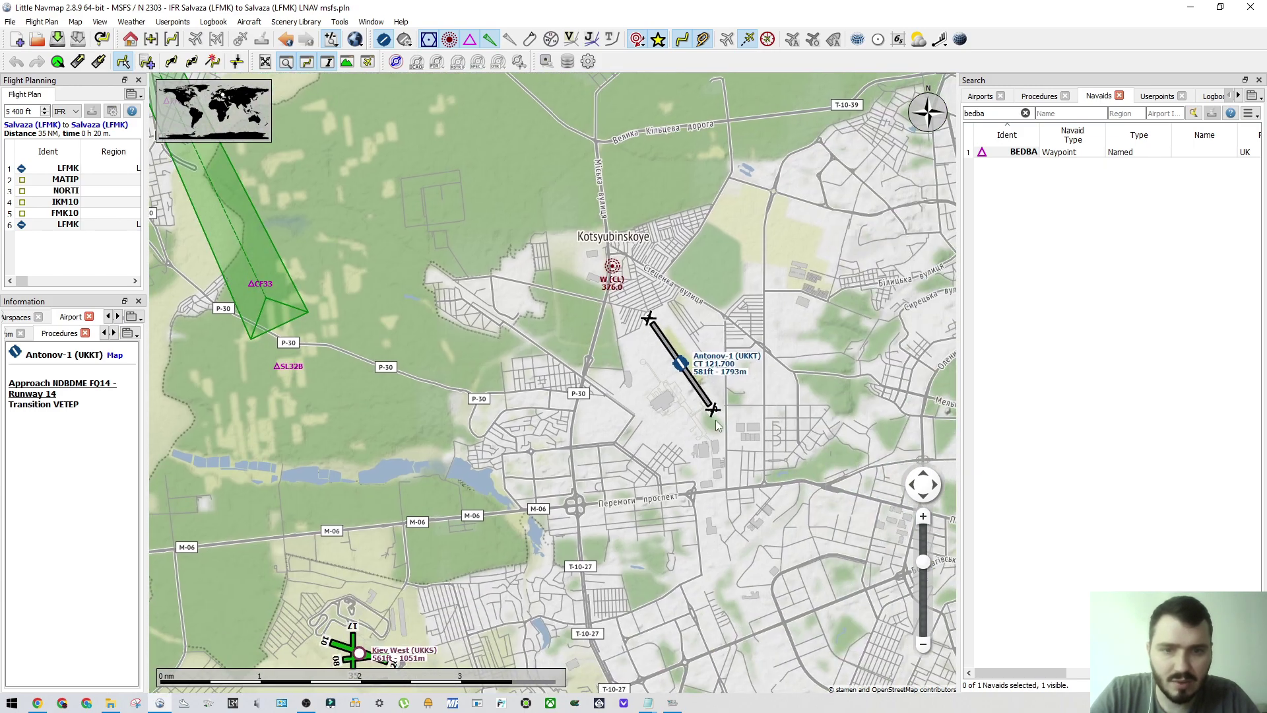
{"action": "scroll", "coordinate": [715, 420], "scroll_direction": "up", "scroll_amount": 4}
{"action": "left_click_drag", "start_coordinate": [715, 420], "coordinate": [646, 263]}
{"action": "scroll", "coordinate": [647, 262], "scroll_direction": "down", "scroll_amount": 6}
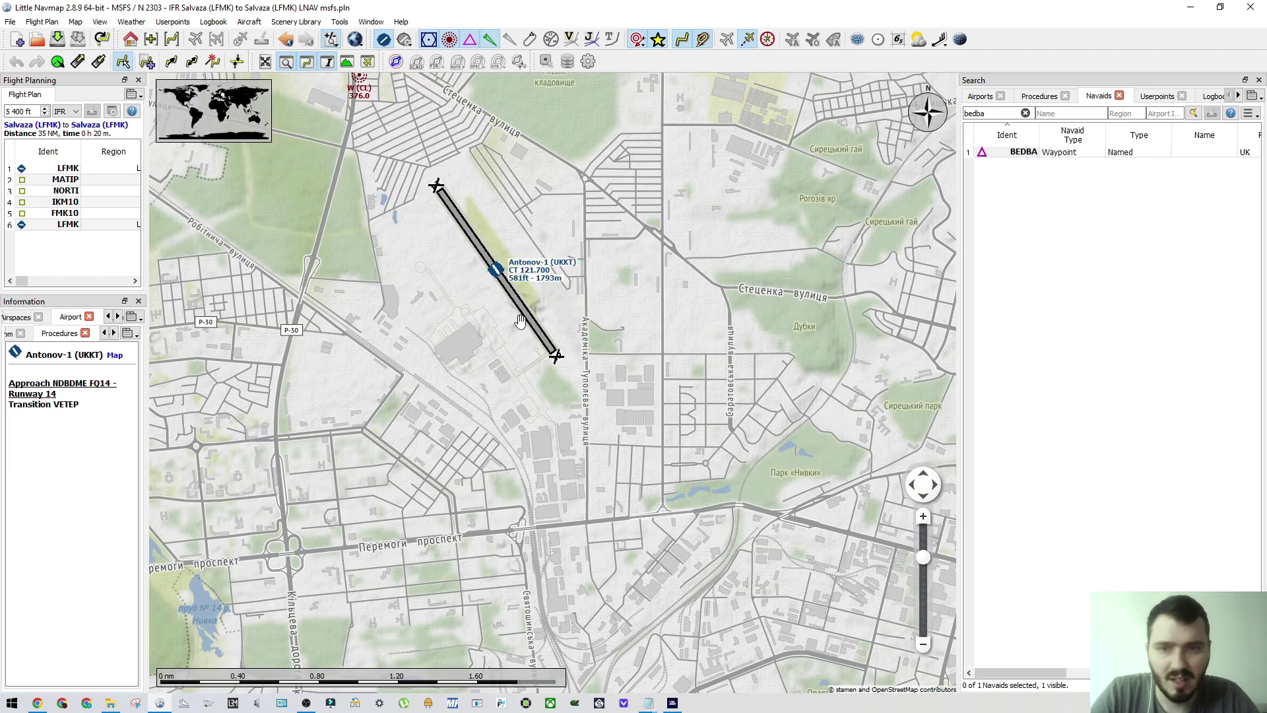
{"action": "scroll", "coordinate": [598, 393], "scroll_direction": "down", "scroll_amount": 4}
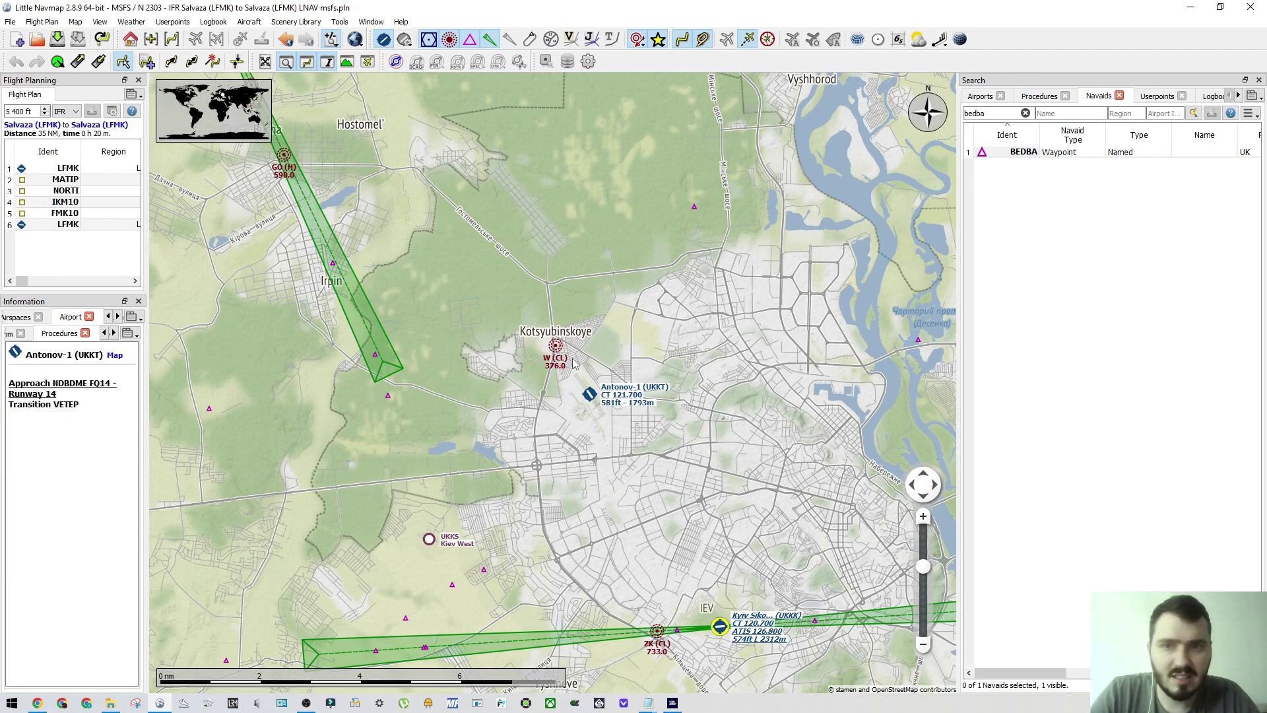
{"action": "scroll", "coordinate": [573, 363], "scroll_direction": "down", "scroll_amount": 4}
{"action": "scroll", "coordinate": [547, 355], "scroll_direction": "up", "scroll_amount": 4}
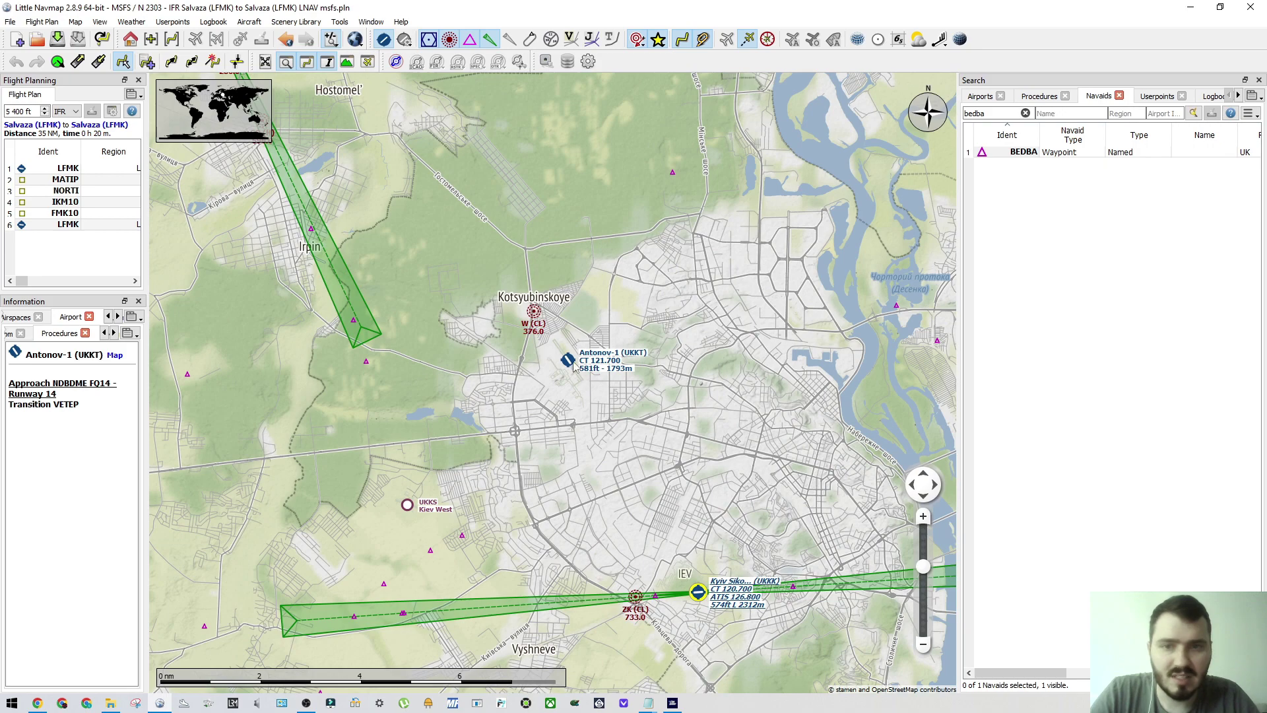
Step: Inspect both thresholds of the Antonov-1 runway and the ground beyond them up close
{"action": "scroll", "coordinate": [573, 366], "scroll_direction": "up", "scroll_amount": 5}
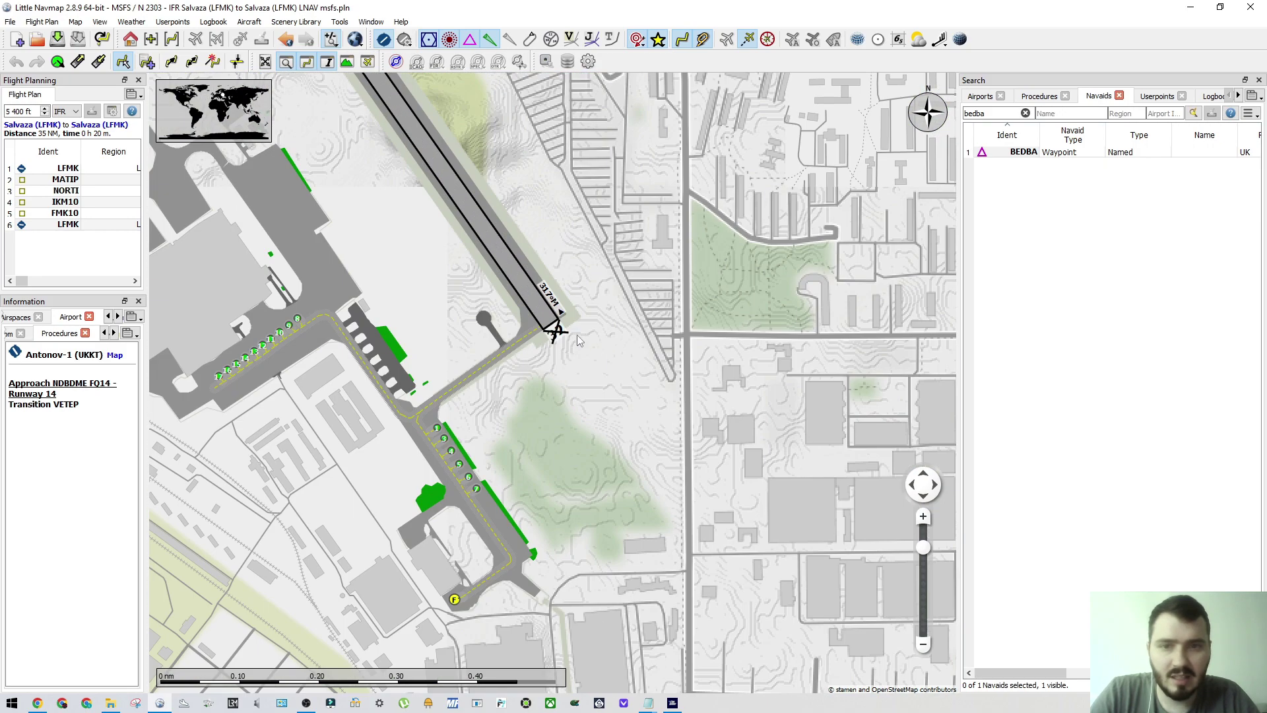
{"action": "scroll", "coordinate": [551, 326], "scroll_direction": "up", "scroll_amount": 3}
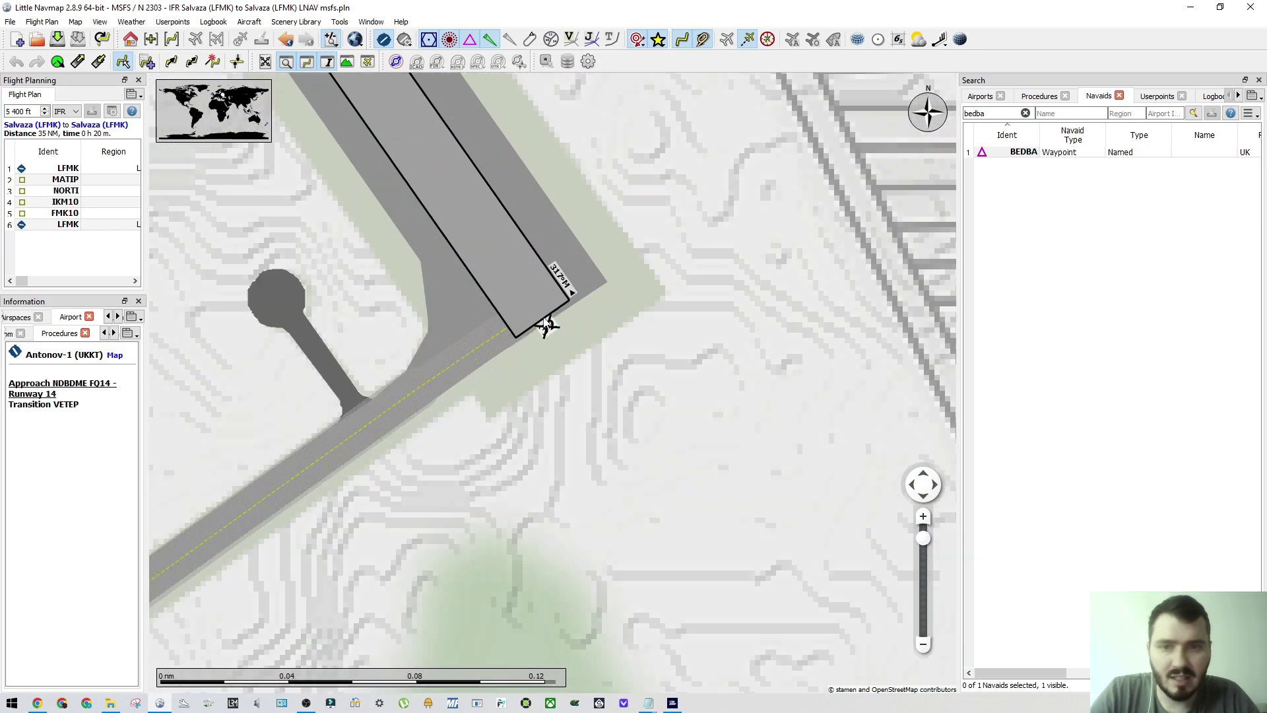
{"action": "scroll", "coordinate": [545, 323], "scroll_direction": "down", "scroll_amount": 5}
{"action": "scroll", "coordinate": [422, 155], "scroll_direction": "up", "scroll_amount": 4}
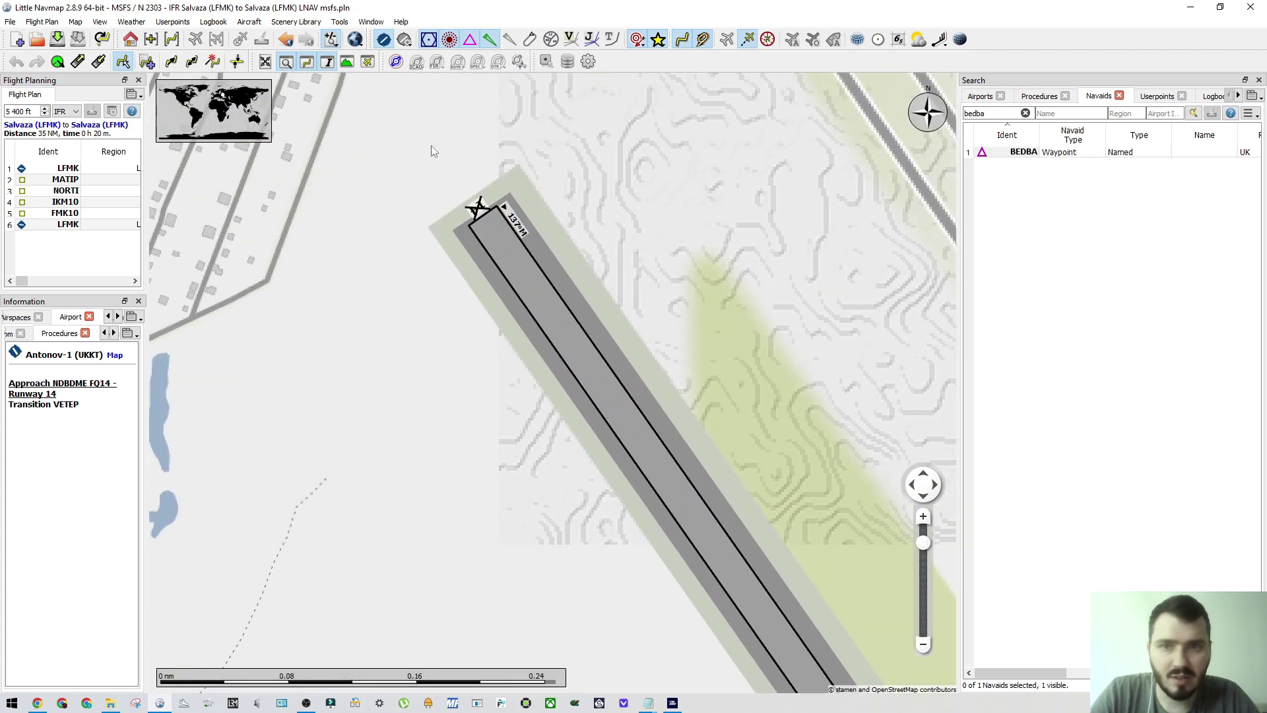
{"action": "left_click_drag", "start_coordinate": [519, 285], "coordinate": [523, 288]}
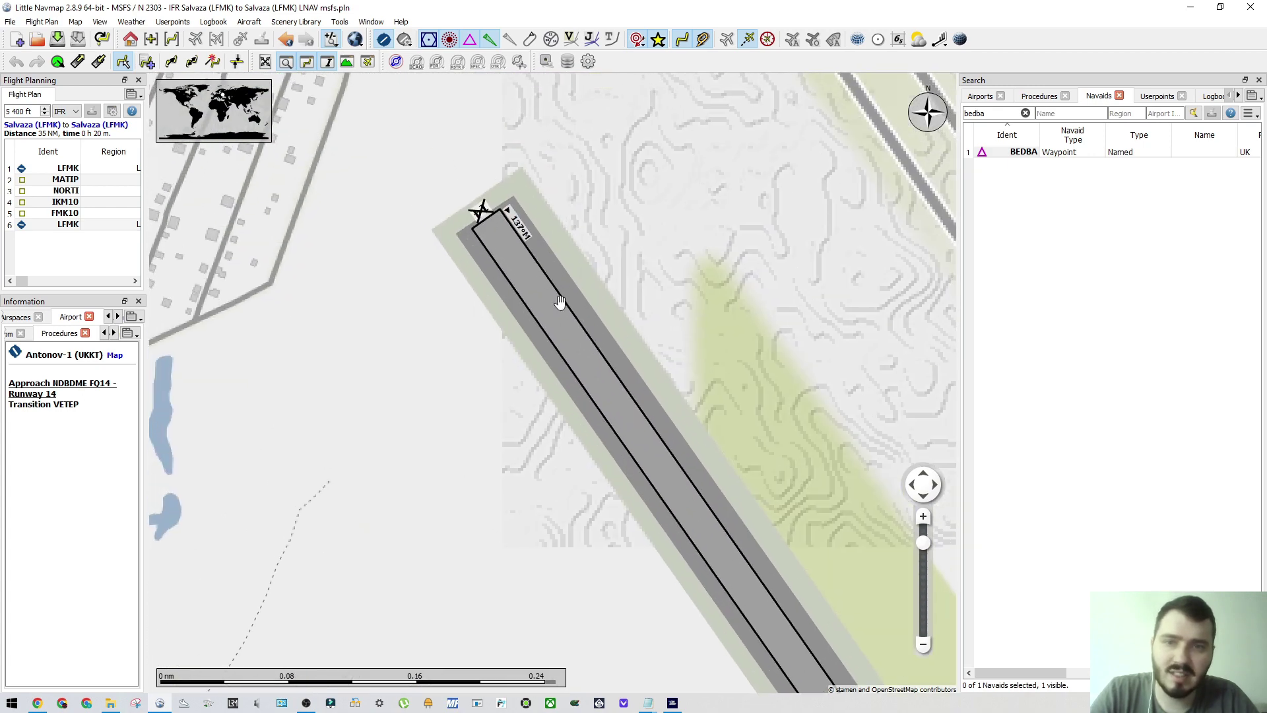
{"action": "scroll", "coordinate": [559, 301], "scroll_direction": "down", "scroll_amount": 3}
{"action": "left_click_drag", "start_coordinate": [631, 331], "coordinate": [508, 183]}
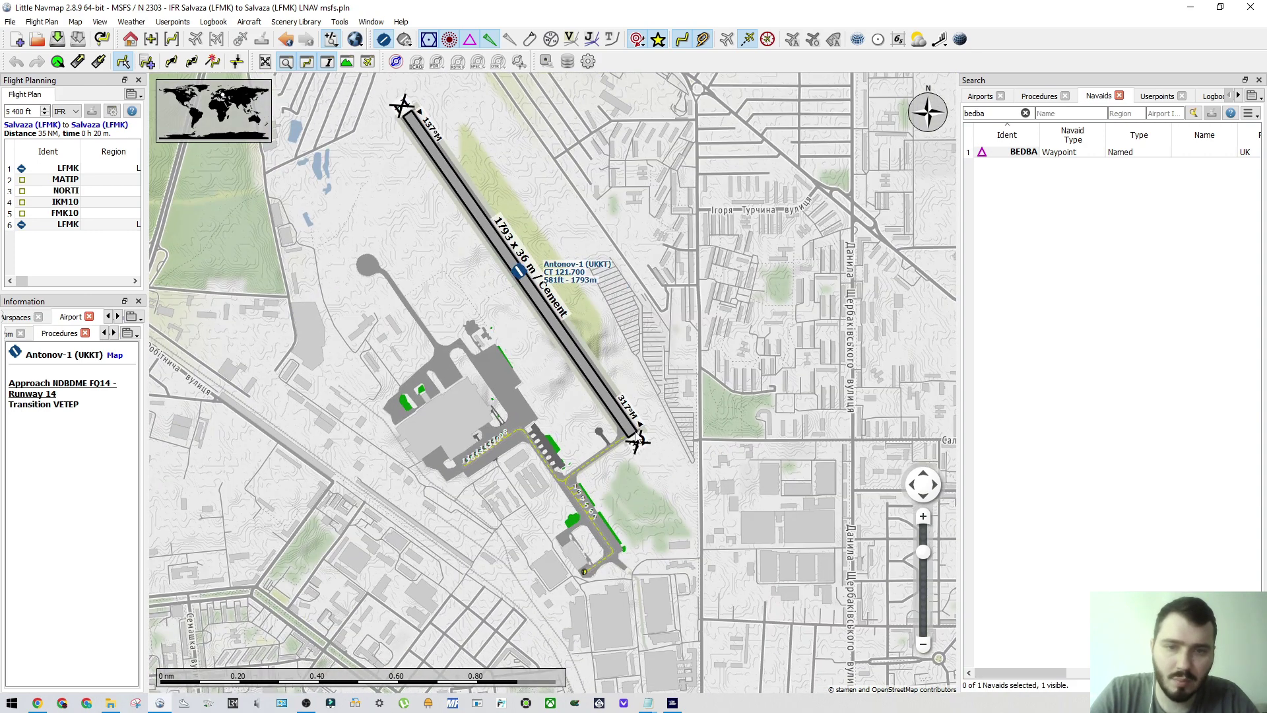
{"action": "scroll", "coordinate": [631, 432], "scroll_direction": "up", "scroll_amount": 5}
{"action": "scroll", "coordinate": [626, 430], "scroll_direction": "down", "scroll_amount": 5}
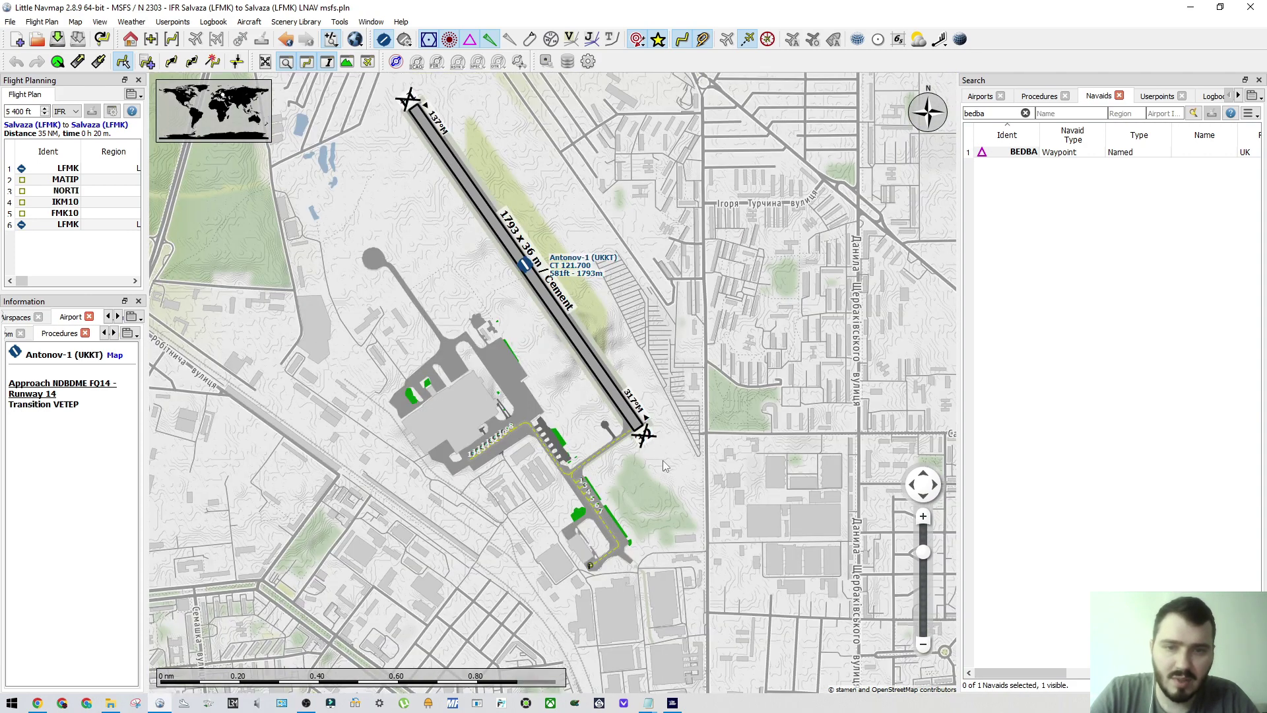
Step: Draw a distance measurement from the southeast runway end along the extended centreline, about 903 m on course 137°M
{"action": "scroll", "coordinate": [667, 467], "scroll_direction": "up", "scroll_amount": 4}
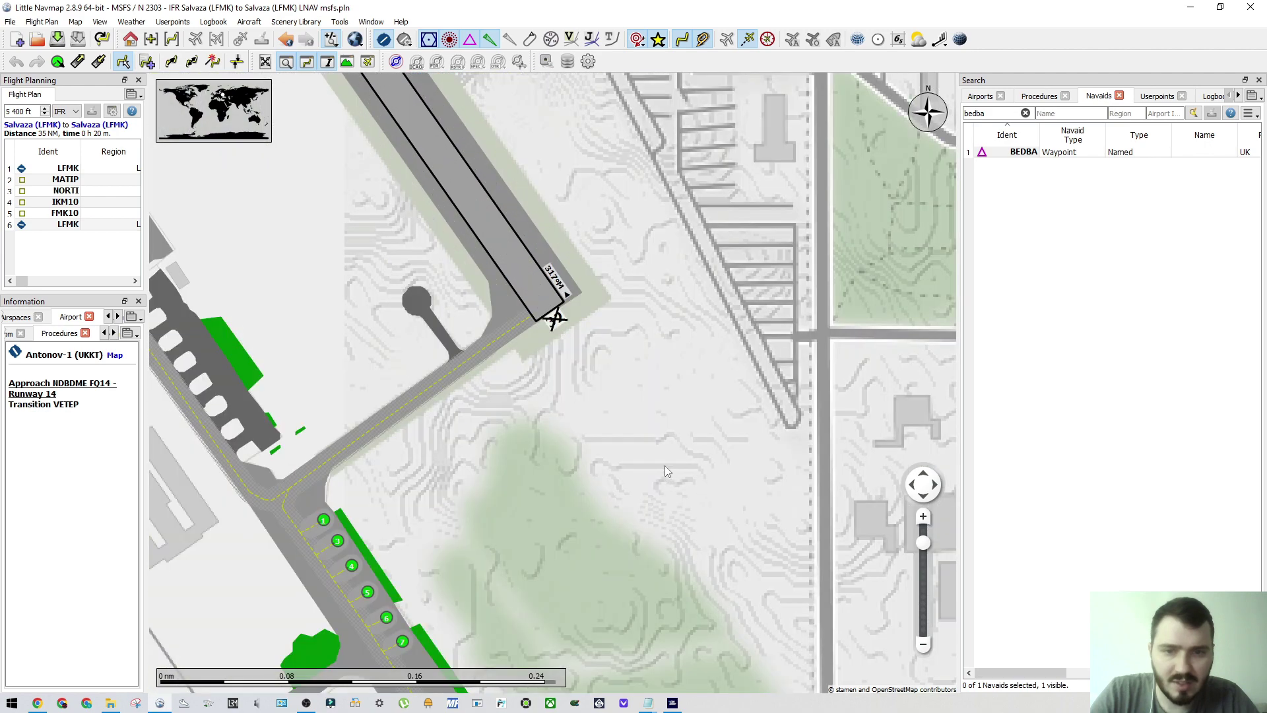
{"action": "left_click_drag", "start_coordinate": [664, 465], "coordinate": [601, 457]}
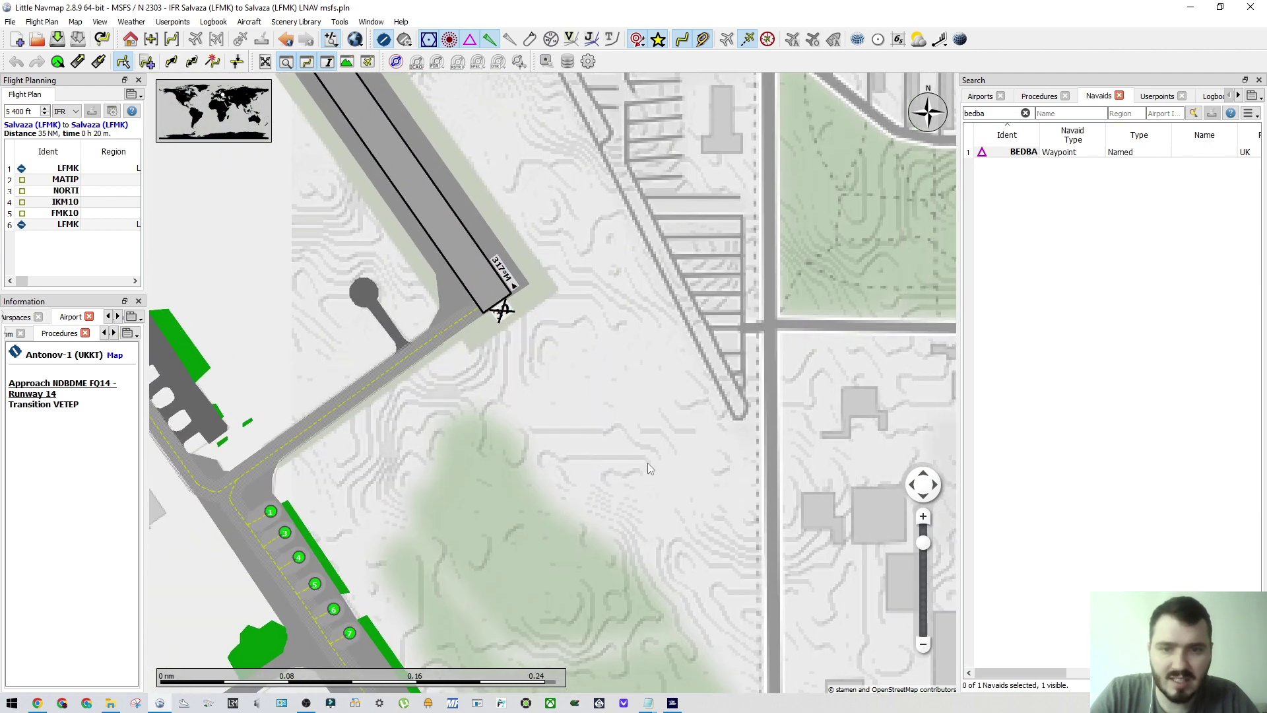
{"action": "right_click", "coordinate": [499, 305]}
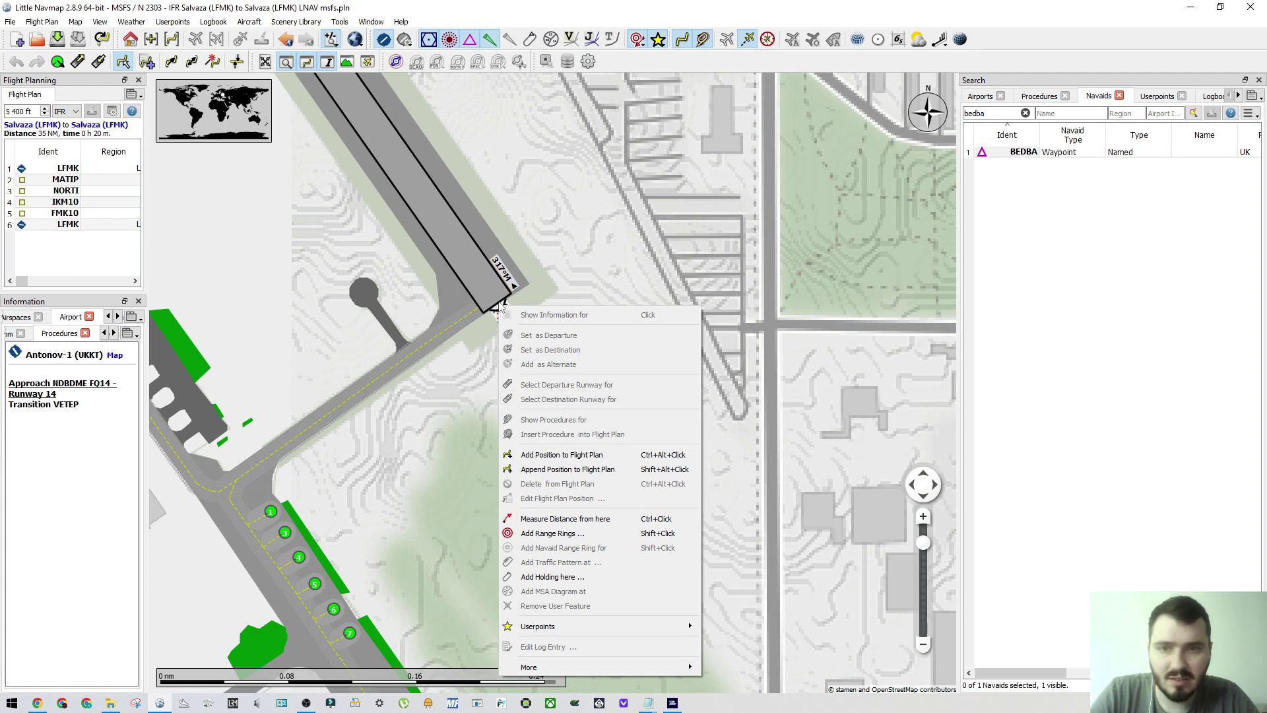
{"action": "right_click", "coordinate": [501, 304]}
{"action": "right_click", "coordinate": [496, 305]}
{"action": "right_click", "coordinate": [500, 305]}
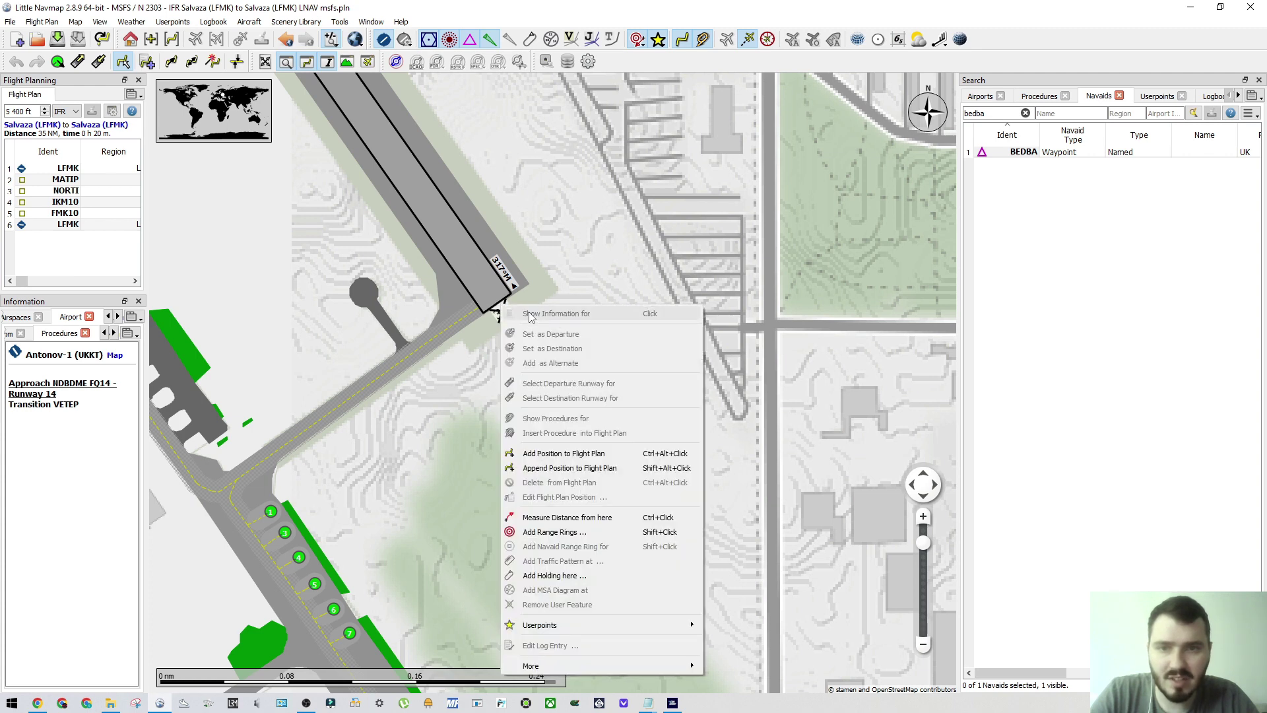
{"action": "left_click", "coordinate": [573, 517]}
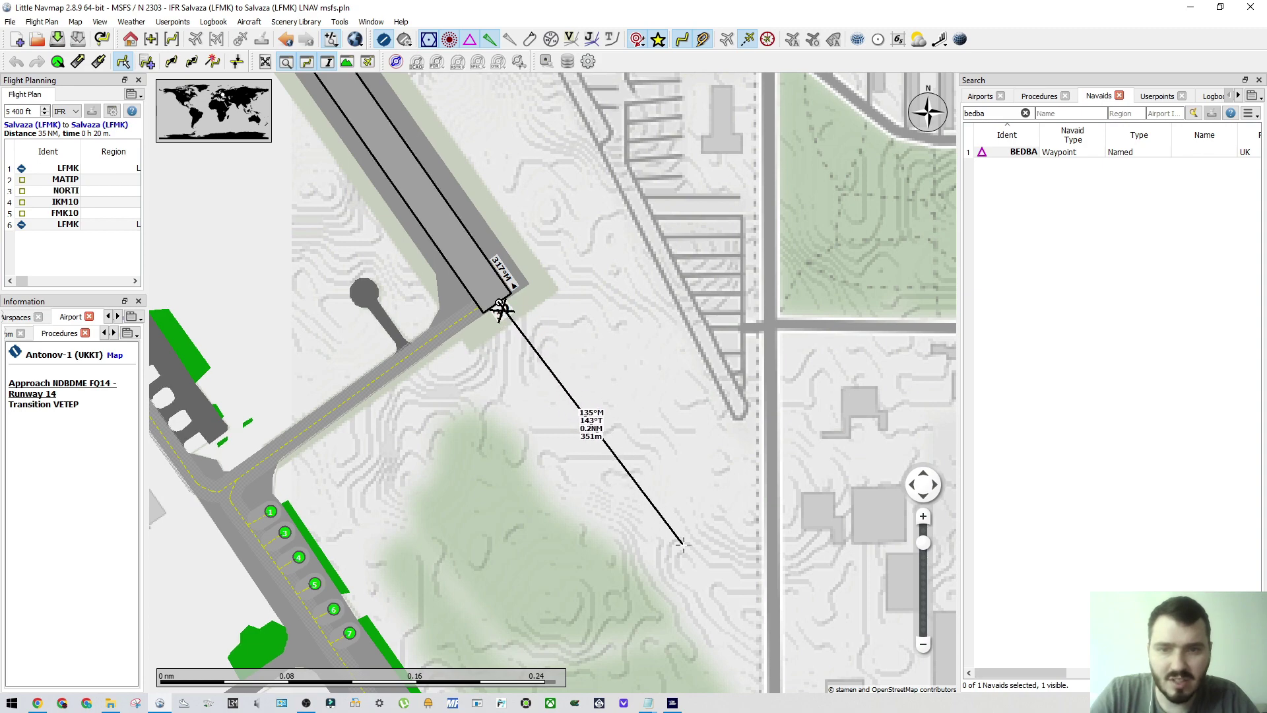
{"action": "scroll", "coordinate": [682, 537], "scroll_direction": "down", "scroll_amount": 1}
{"action": "scroll", "coordinate": [746, 607], "scroll_direction": "down", "scroll_amount": 1}
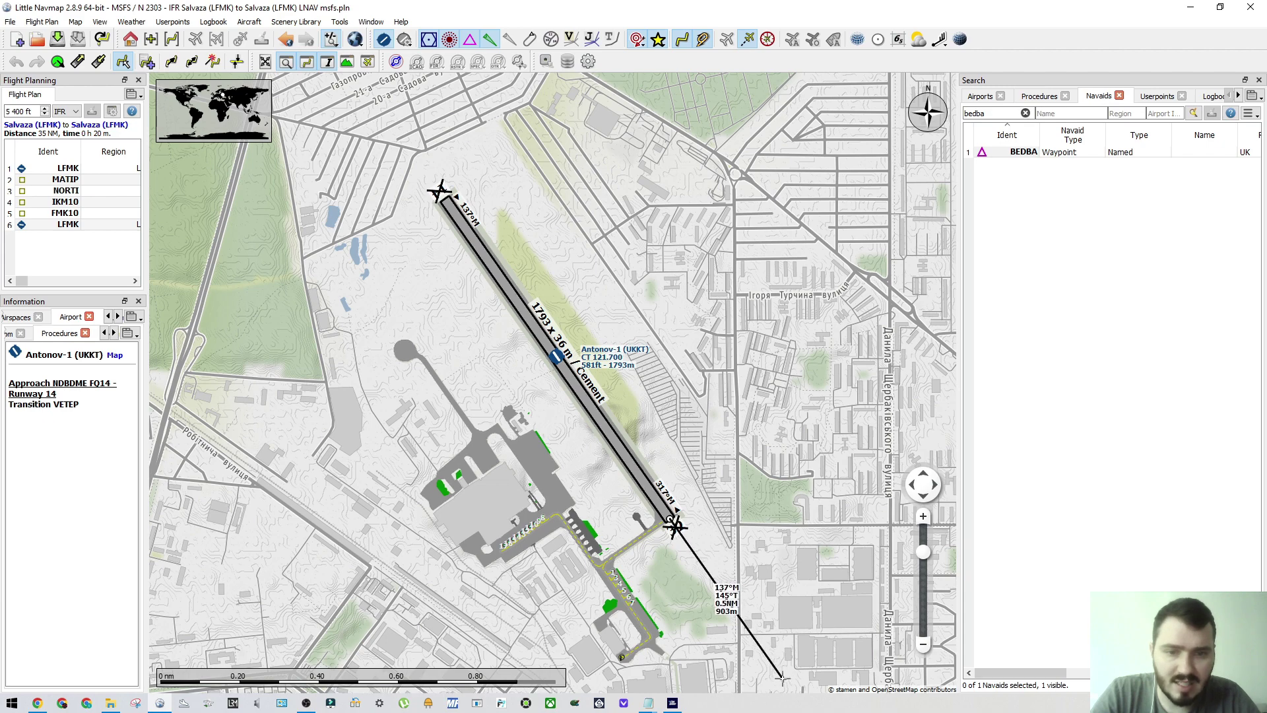
{"action": "left_click", "coordinate": [782, 677]}
Step: Start a new userpoint at the far end of the distance measurement, enter LOC RW 14 as its ident, and highlight its coordinates
{"action": "left_click_drag", "start_coordinate": [673, 644], "coordinate": [598, 404]}
{"action": "scroll", "coordinate": [672, 513], "scroll_direction": "up", "scroll_amount": 4}
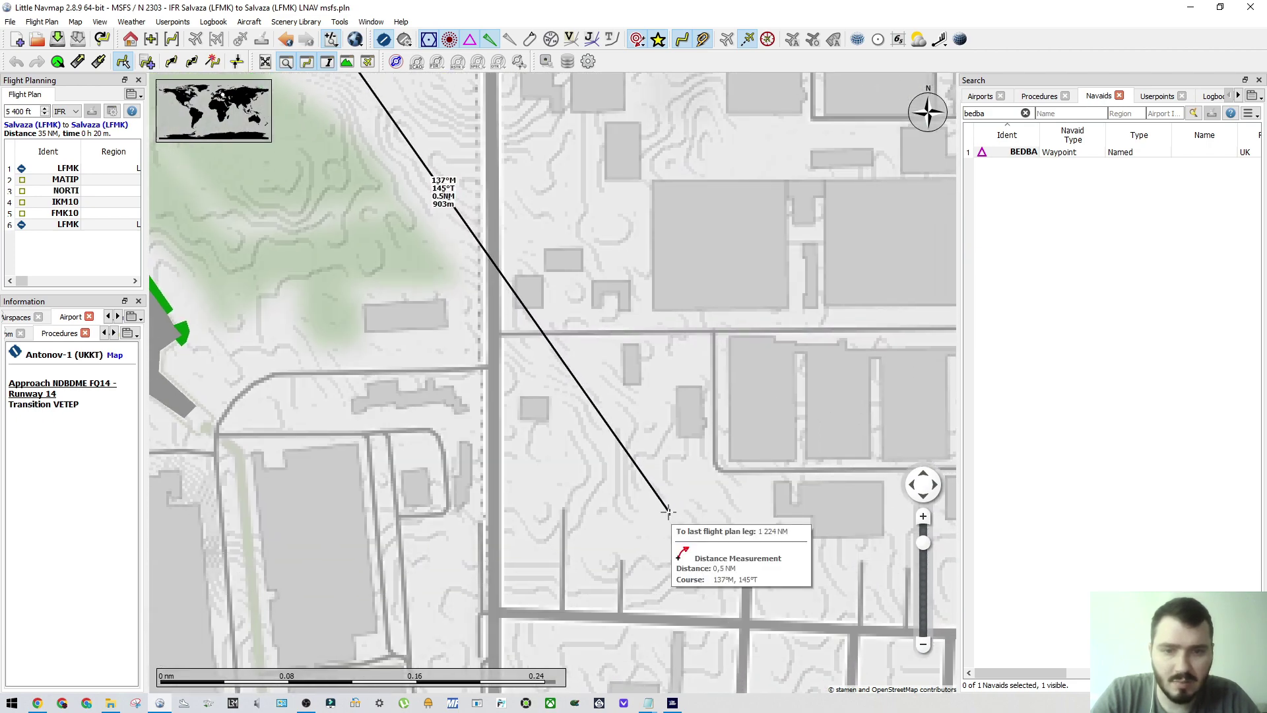
{"action": "right_click", "coordinate": [669, 513]}
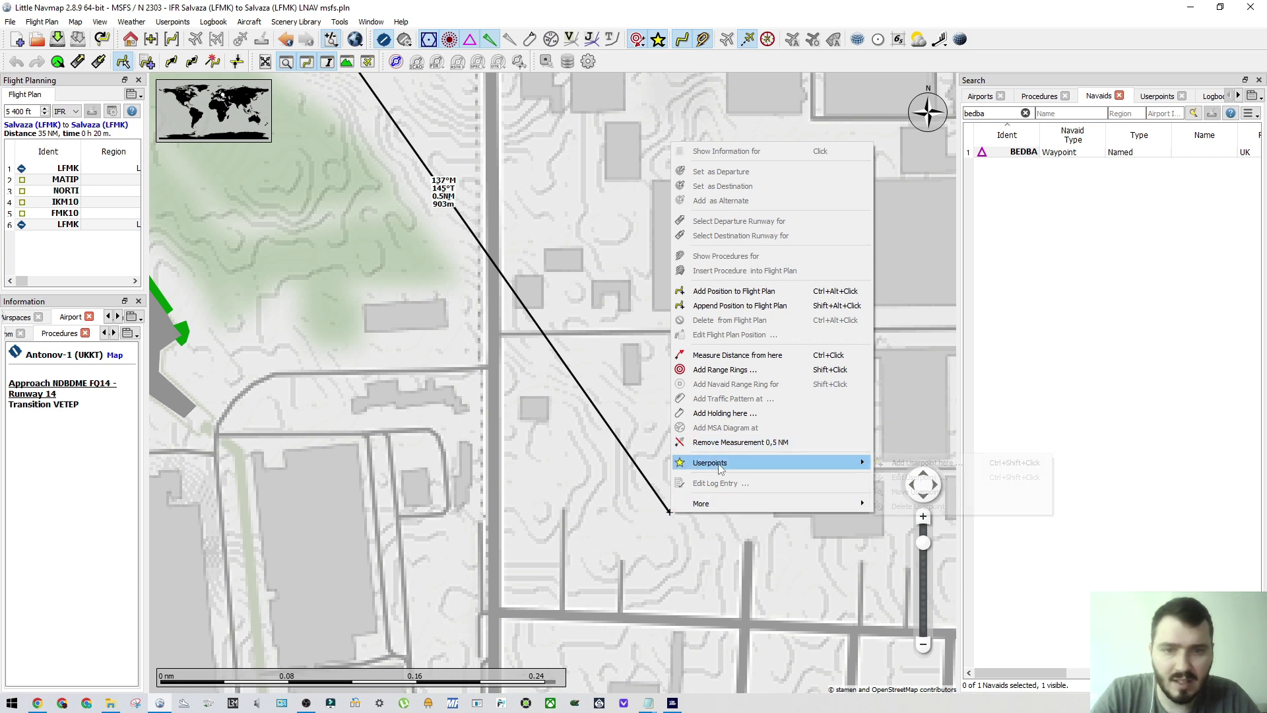
{"action": "mouse_move", "coordinate": [727, 462]}
{"action": "left_click", "coordinate": [901, 464]}
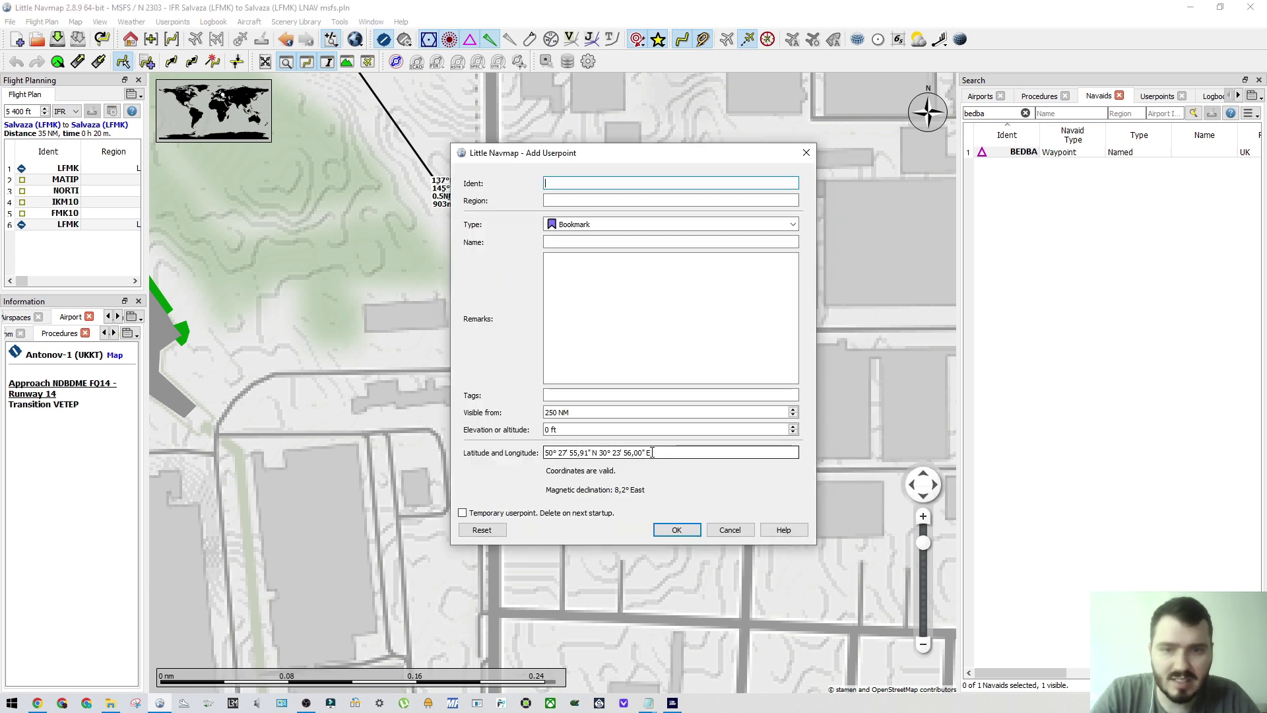
{"action": "left_click_drag", "start_coordinate": [652, 453], "coordinate": [545, 453]}
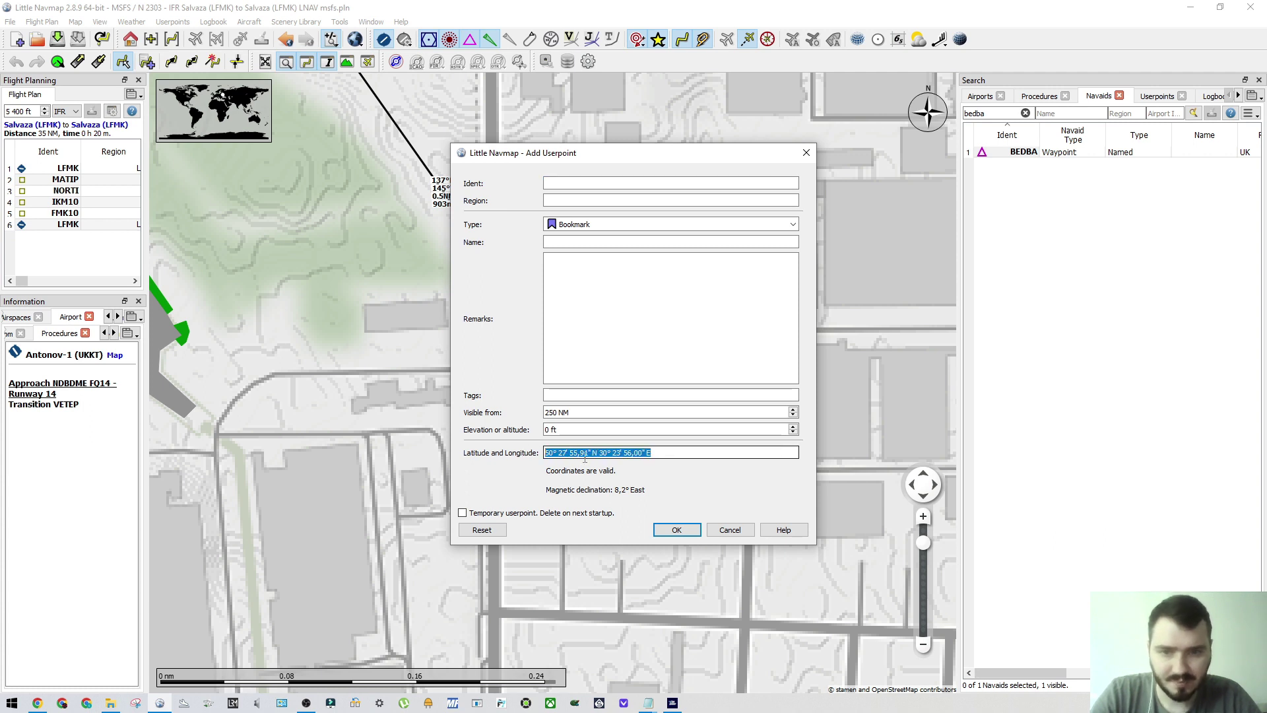
{"action": "left_click", "coordinate": [547, 452]}
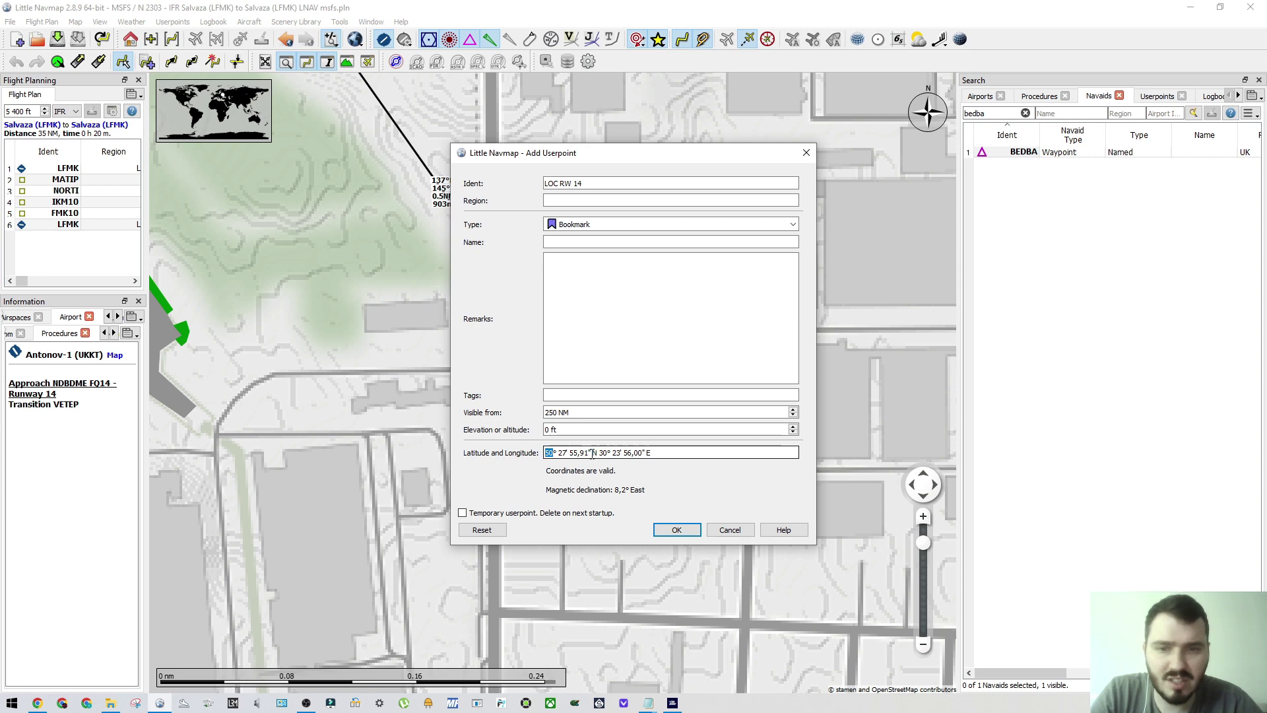
Step: Switch to the UKKT ILS showcase file in Notepad and highlight the latitude value in the Ils line
{"action": "left_click", "coordinate": [650, 703]}
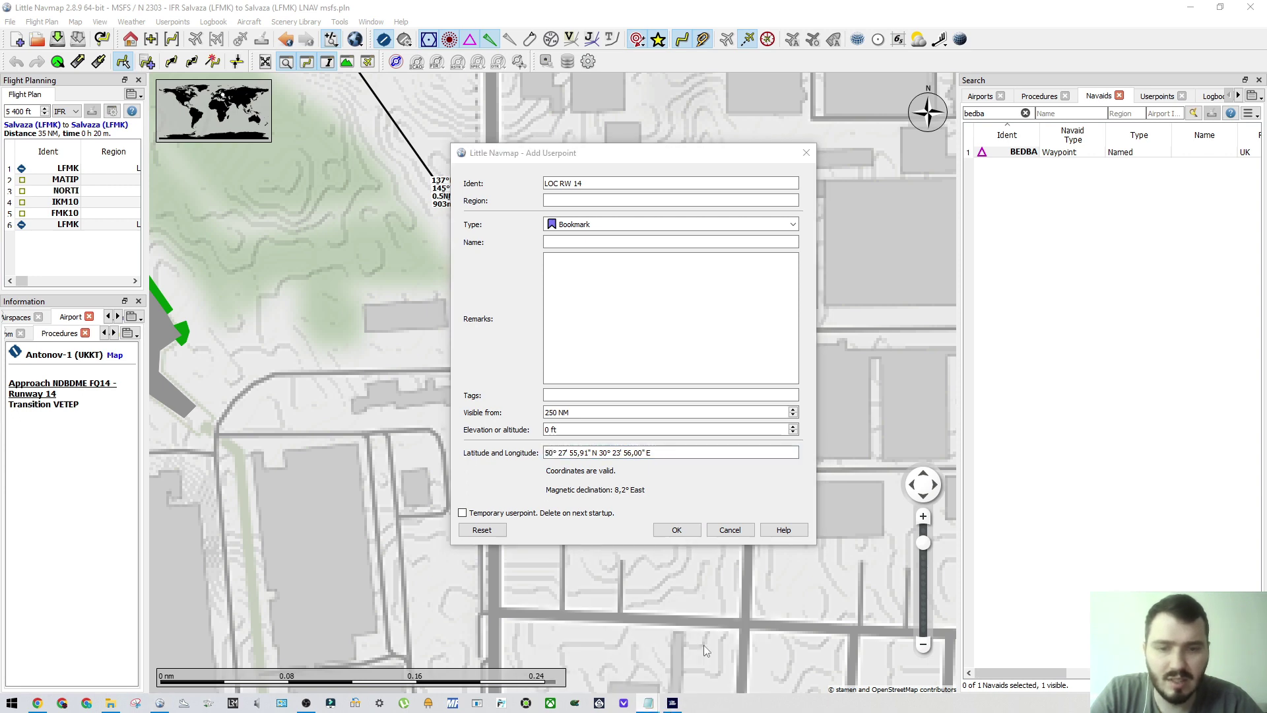
{"action": "left_click", "coordinate": [612, 635]}
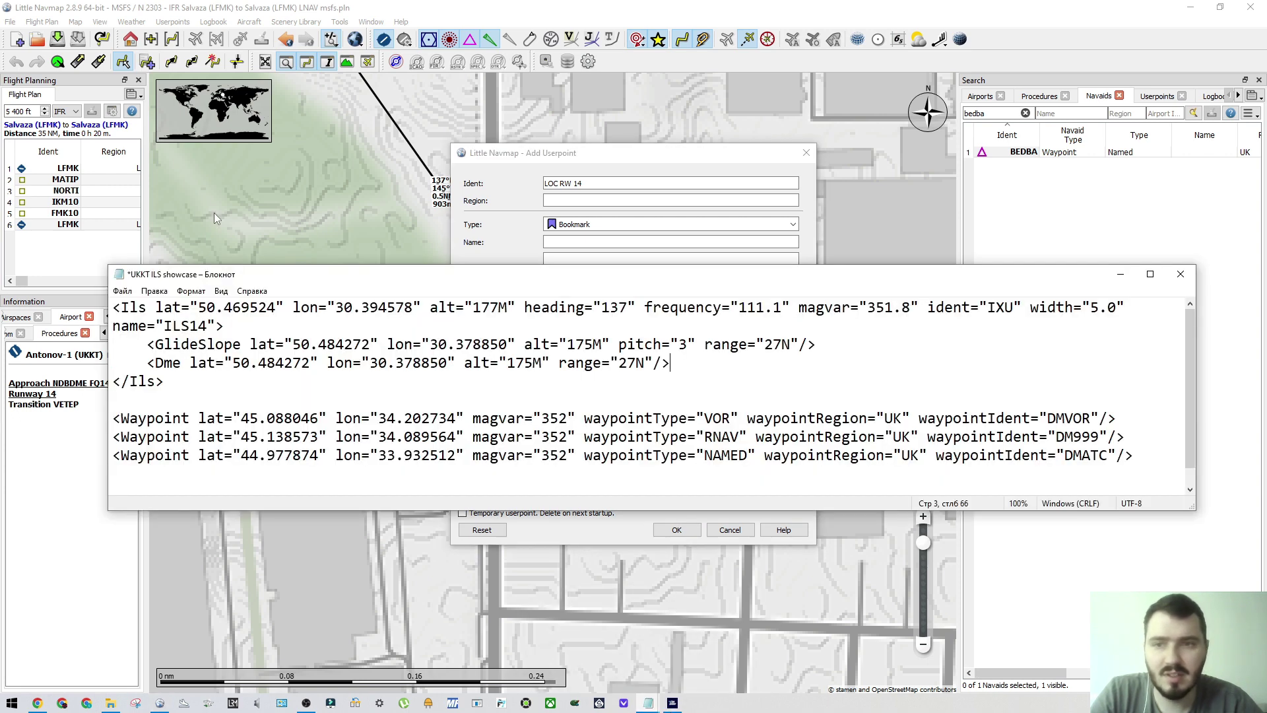
{"action": "left_click_drag", "start_coordinate": [200, 307], "coordinate": [312, 352]}
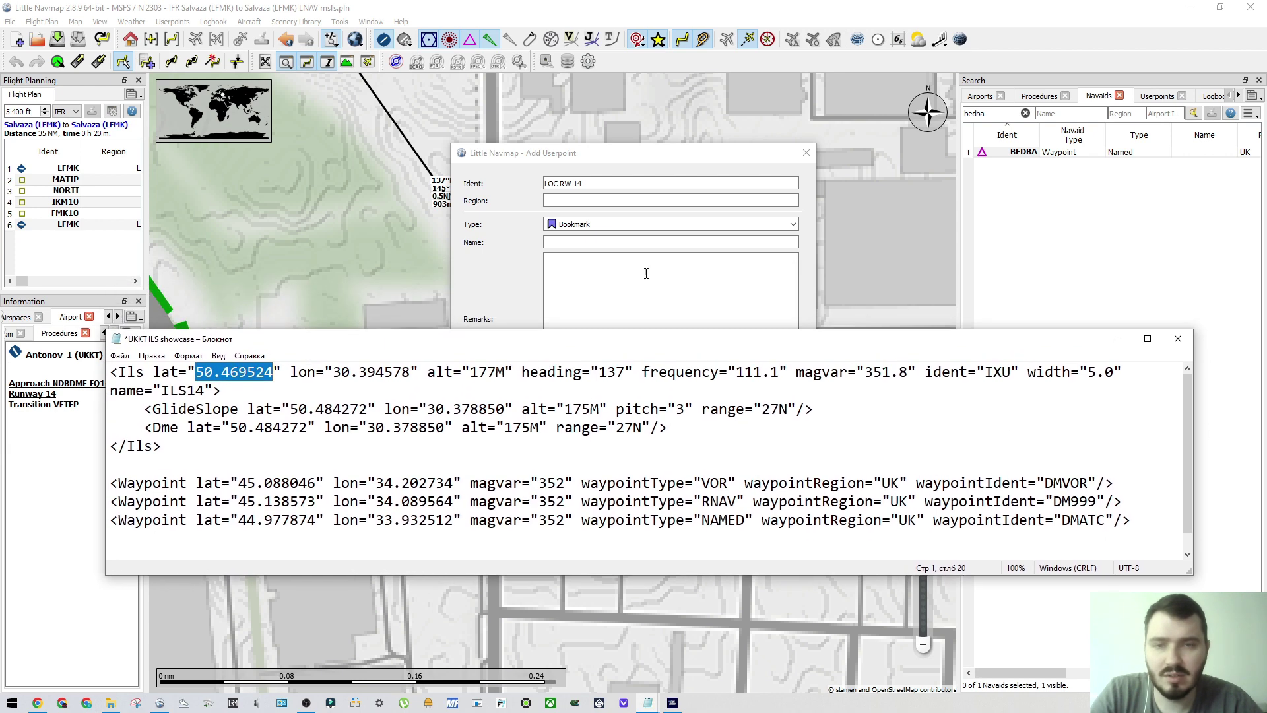
Step: Switch to the coordinates converter page in Chrome and place the browser side by side with Little Navmap
{"action": "left_click", "coordinate": [37, 703]}
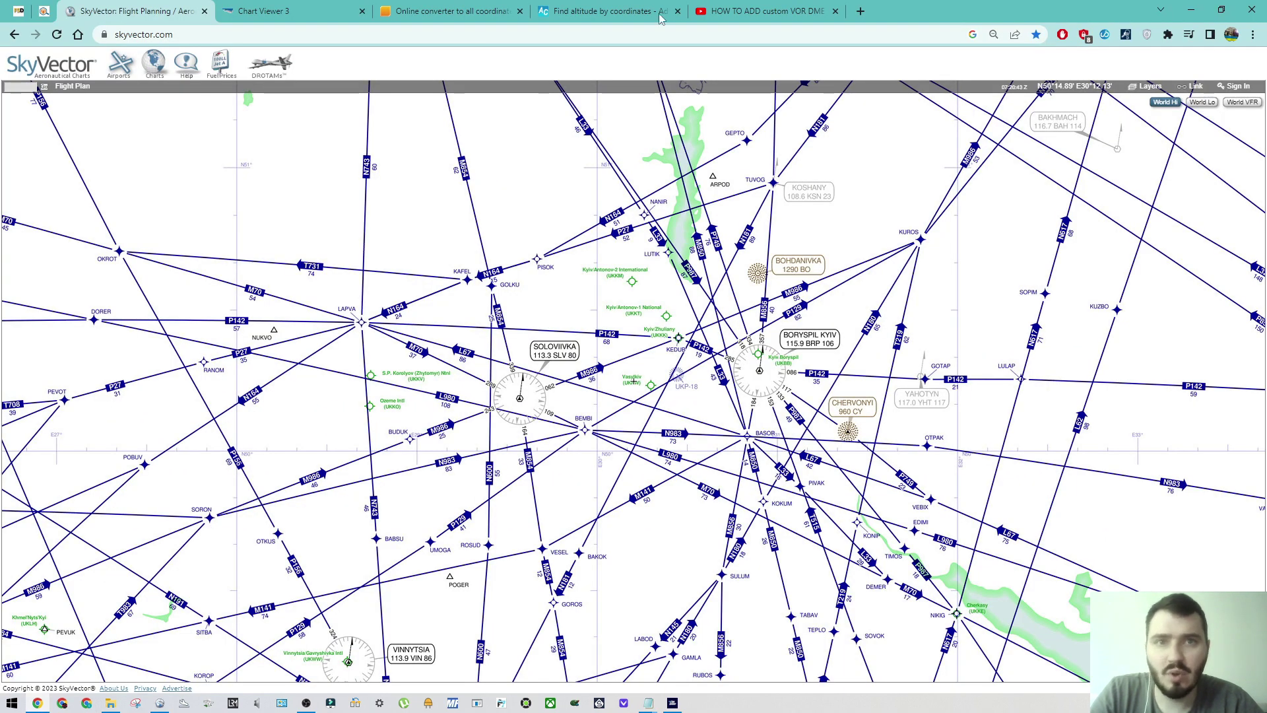
{"action": "left_click", "coordinate": [424, 14]}
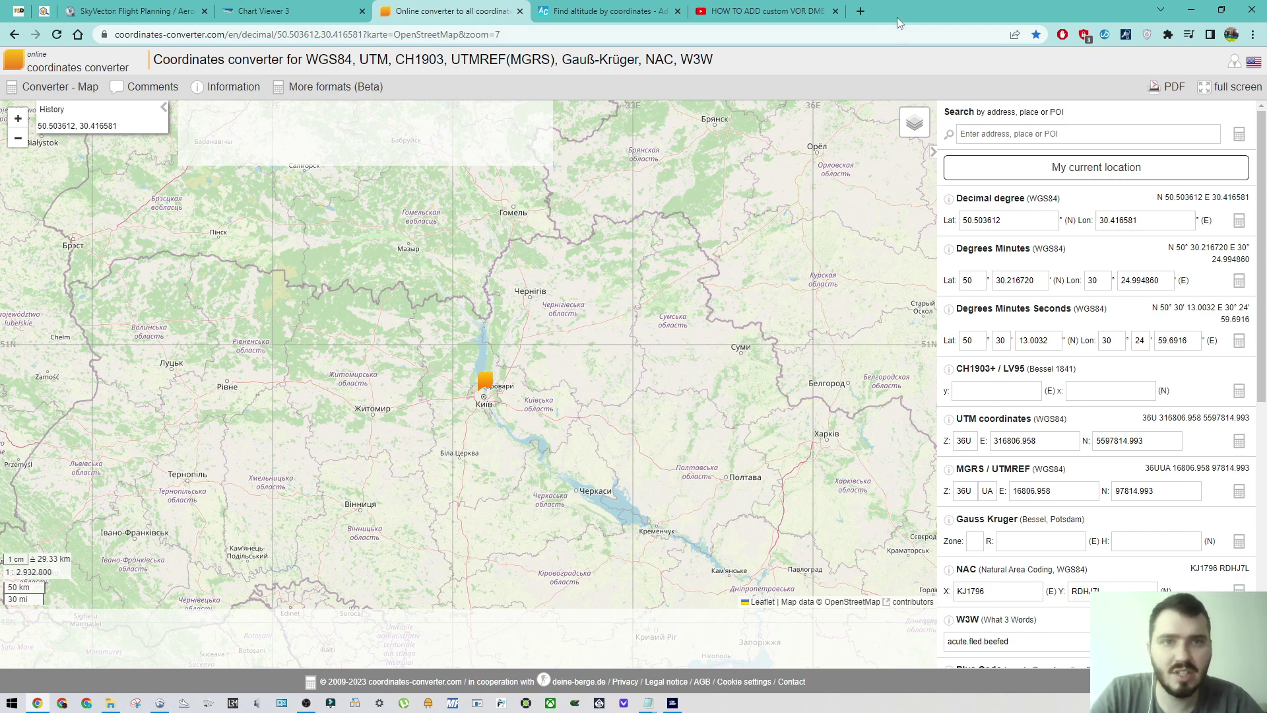
{"action": "left_click_drag", "start_coordinate": [897, 17], "coordinate": [1265, 281]}
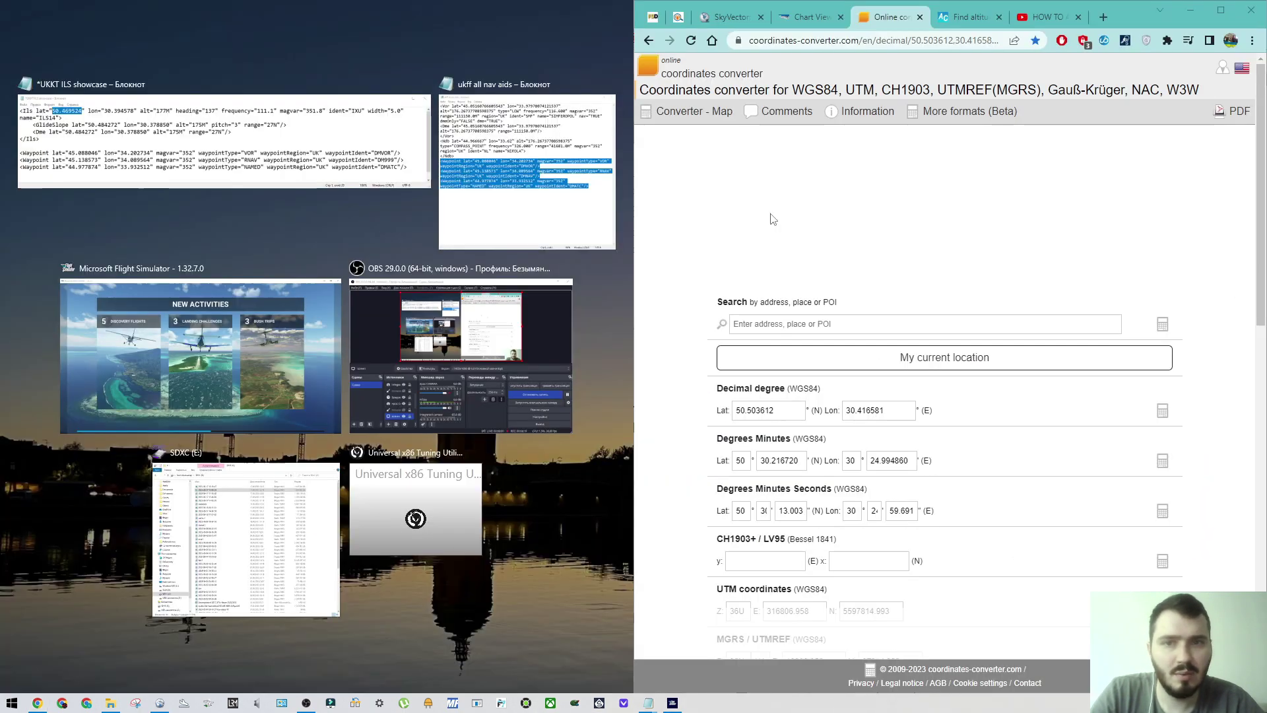
Step: Set the converter's degrees-minutes-seconds latitude to 50° 27' 55.91" N, matching the userpoint
{"action": "left_click_drag", "start_coordinate": [745, 510], "coordinate": [725, 507]}
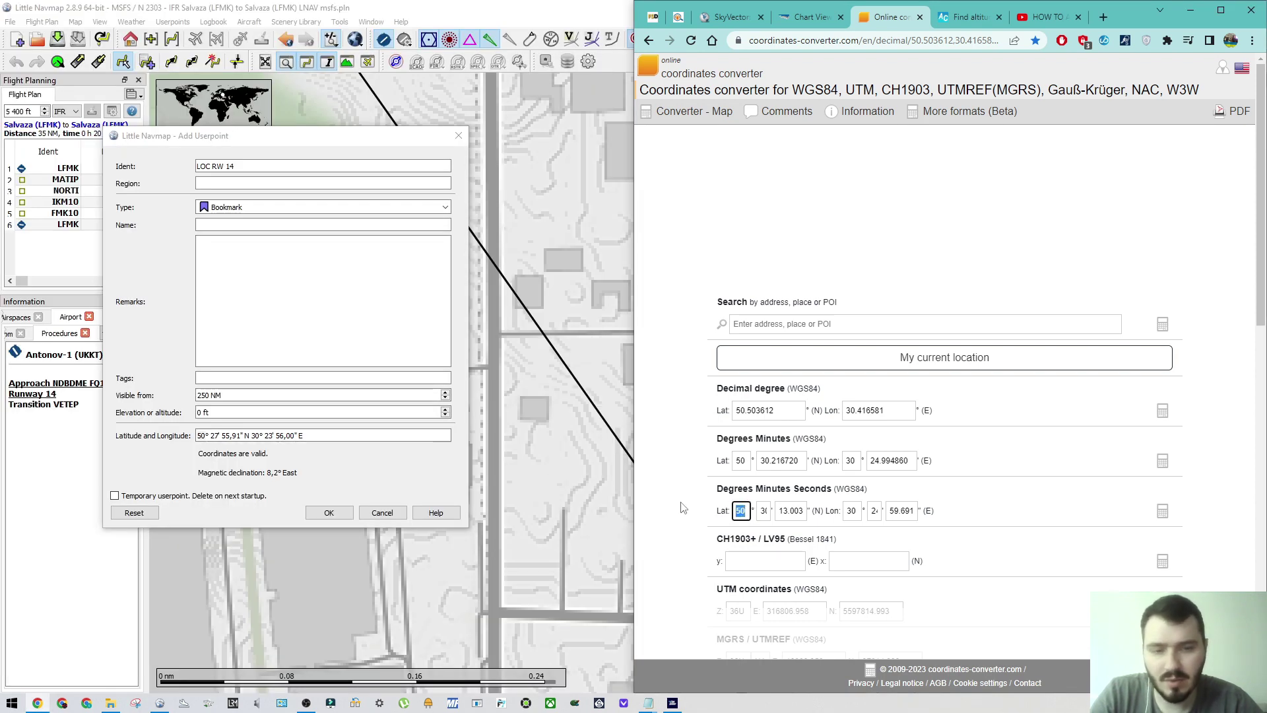
{"action": "key", "text": "Tab"}
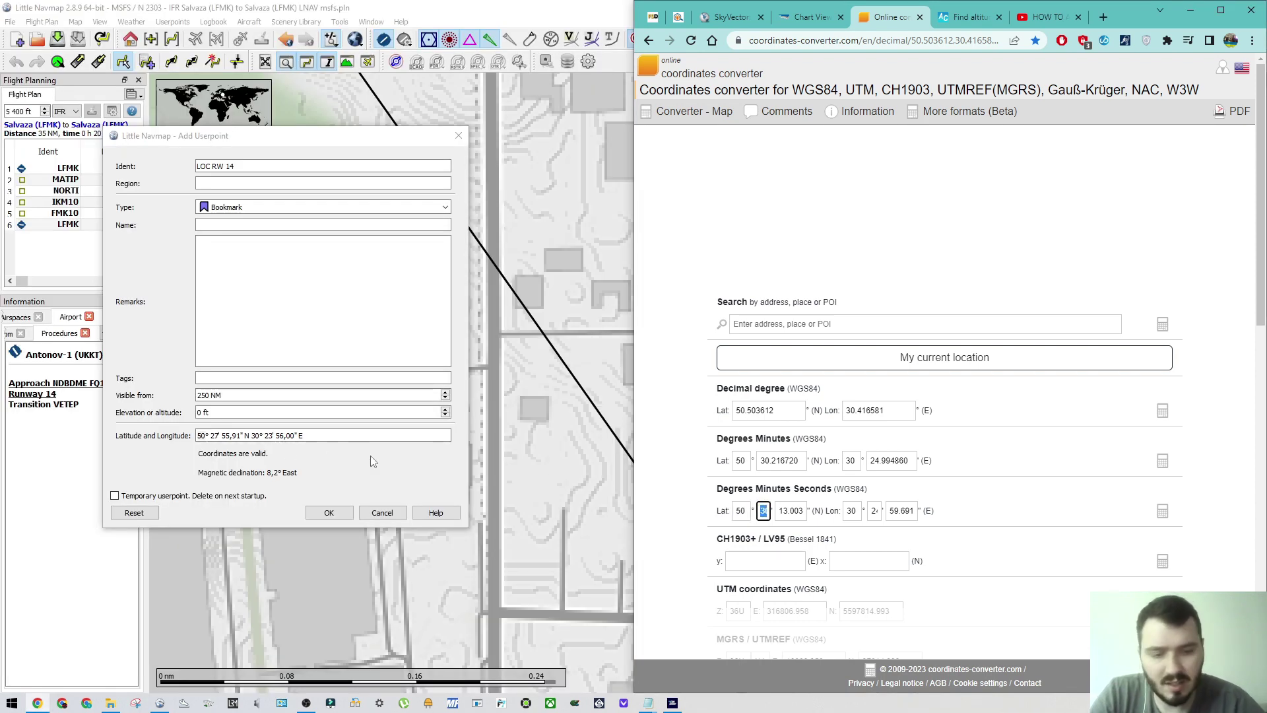
{"action": "key", "text": "Tab"}
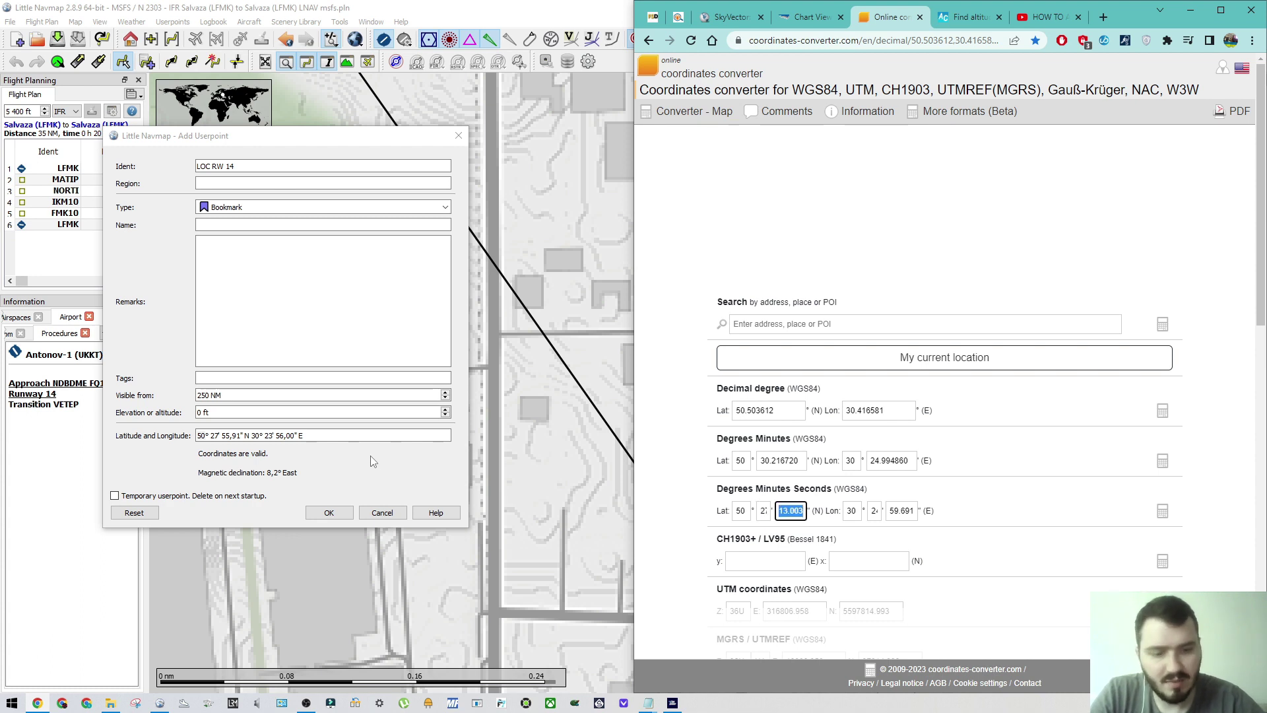
{"action": "type", "text": "55"}
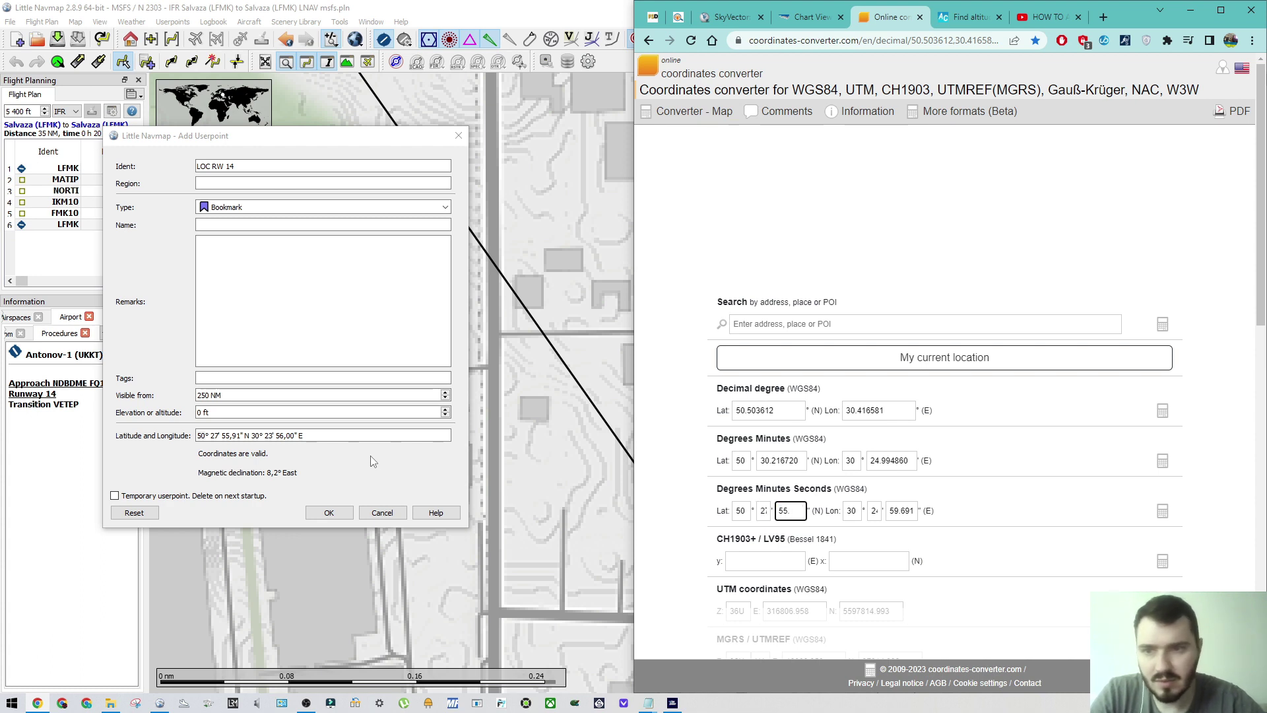
{"action": "type", "text": ".91"}
{"action": "key", "text": "Tab"}
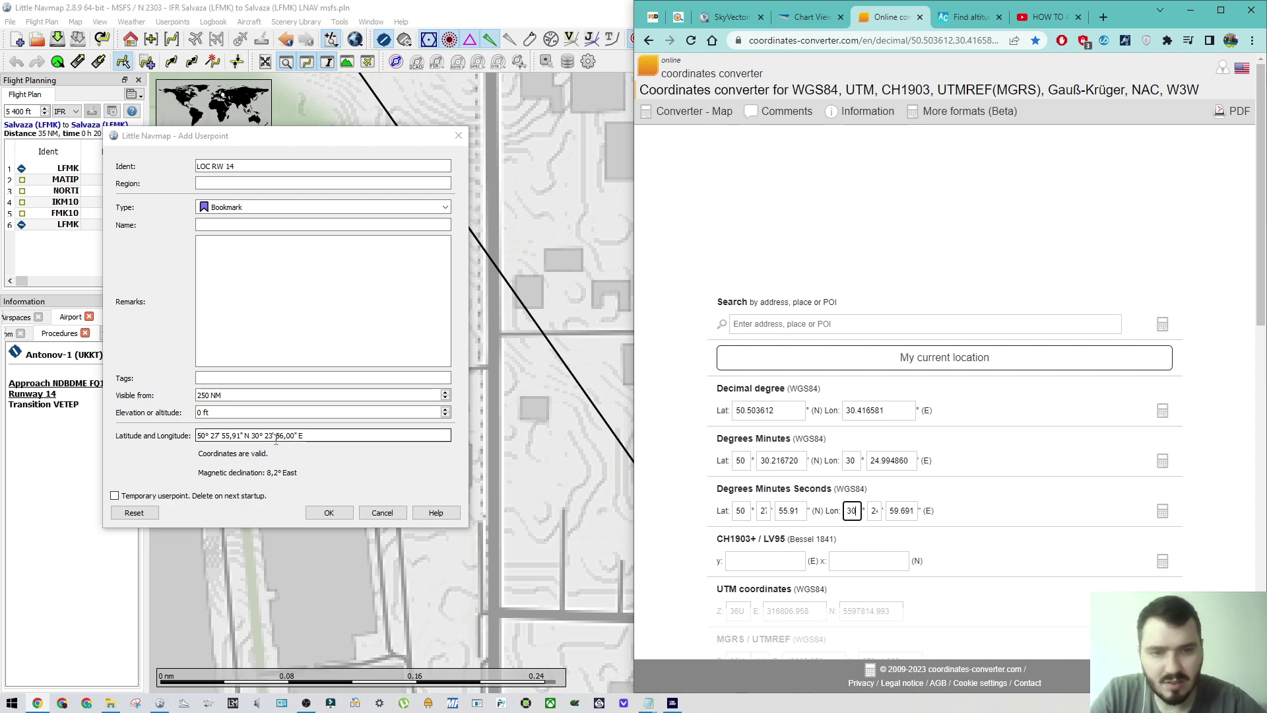
Step: Set the degrees-minutes-seconds longitude to 30° 23' 56.00" E and convert the coordinates
{"action": "key", "text": "Tab"}
{"action": "type", "text": "23"}
{"action": "key", "text": "Tab"}
{"action": "type", "text": "5"}
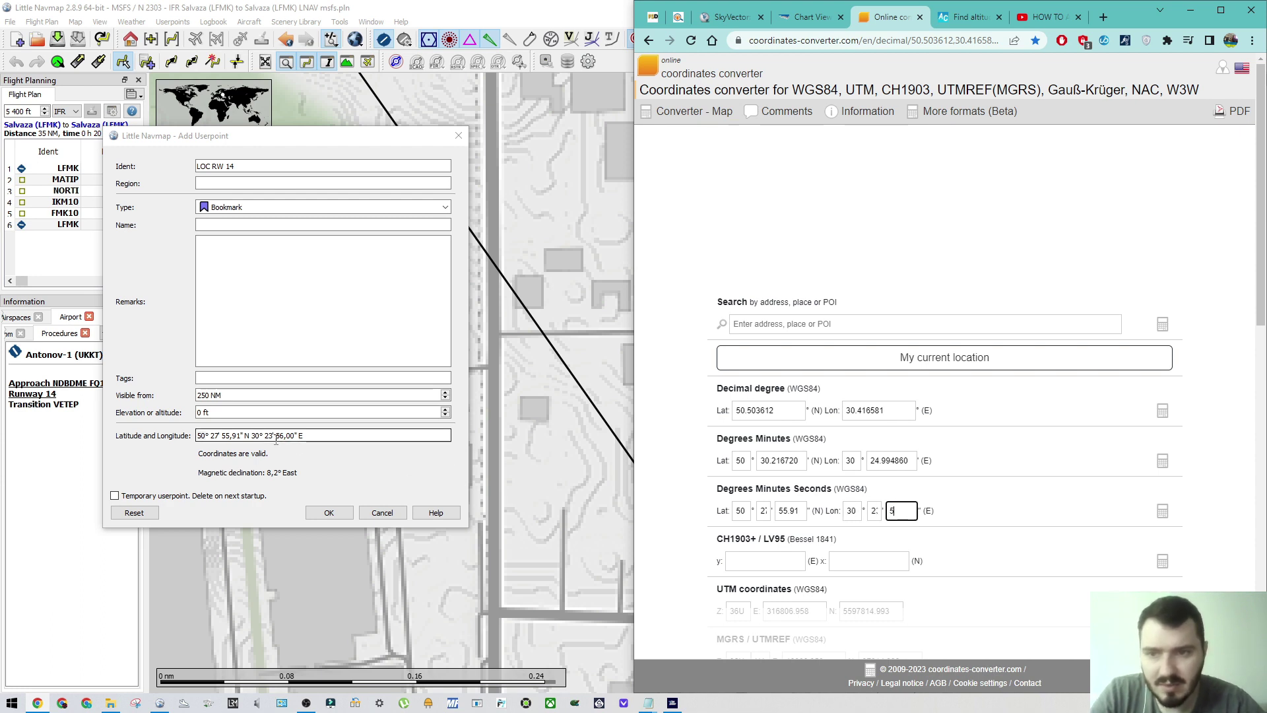
{"action": "type", "text": "6."}
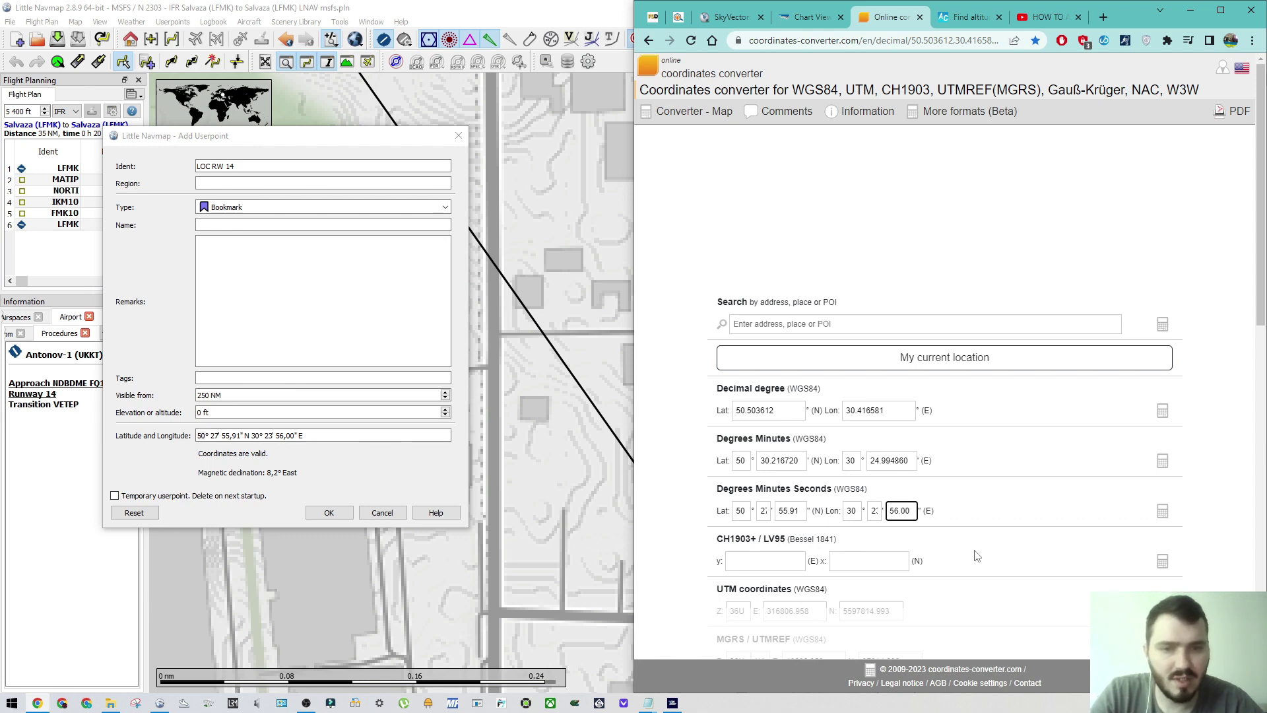
{"action": "left_click", "coordinate": [1162, 514]}
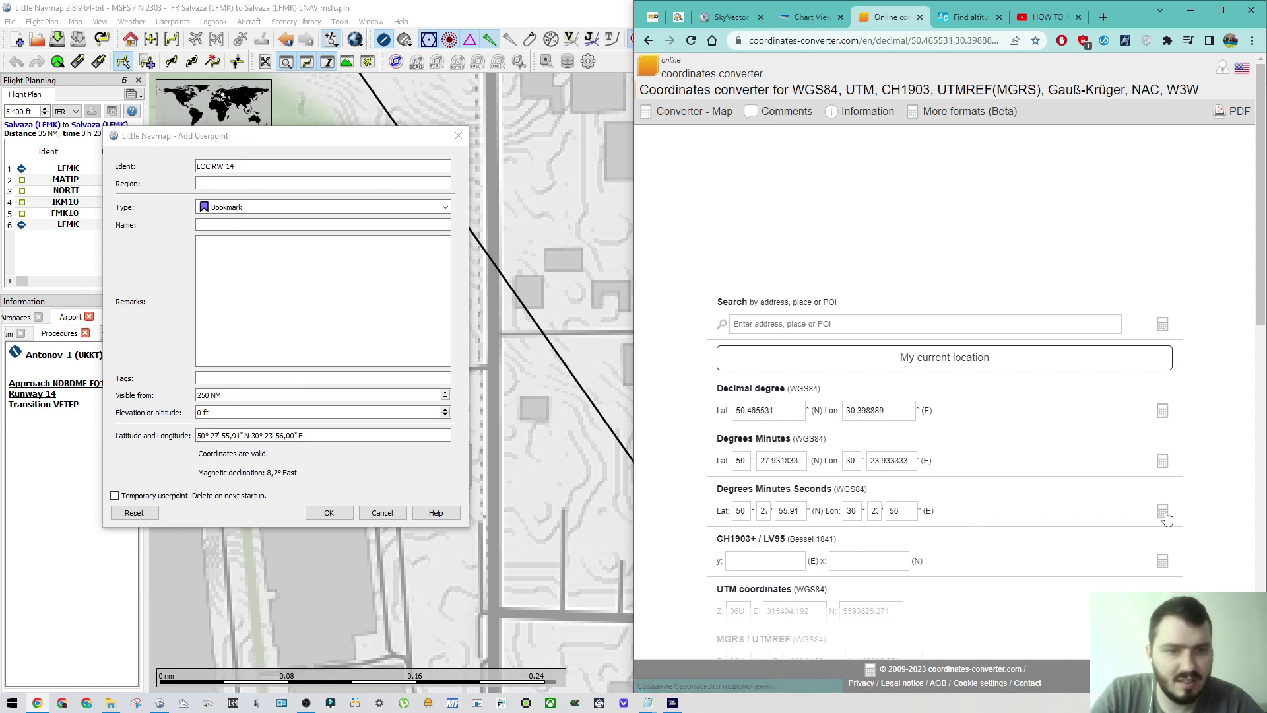
Step: Maximize the browser and check the converted point's marker on the map relative to the runway
{"action": "left_click", "coordinate": [1221, 10]}
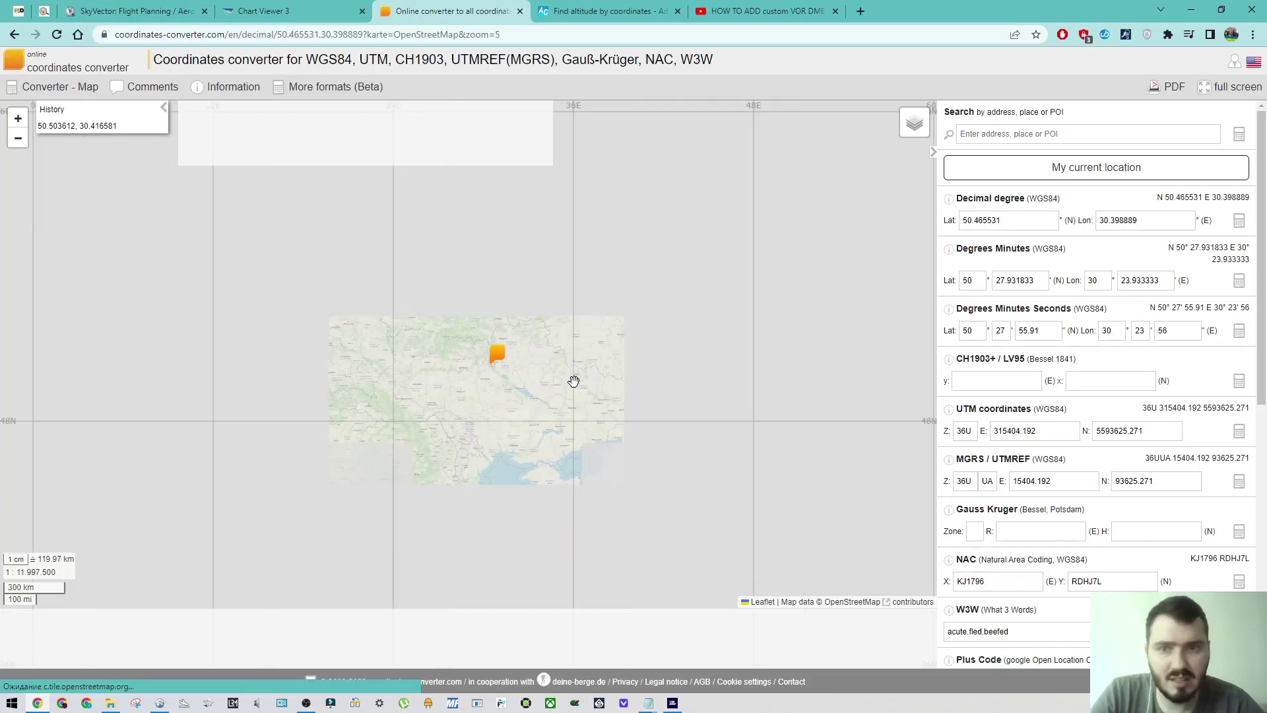
{"action": "scroll", "coordinate": [560, 359], "scroll_direction": "up", "scroll_amount": 8}
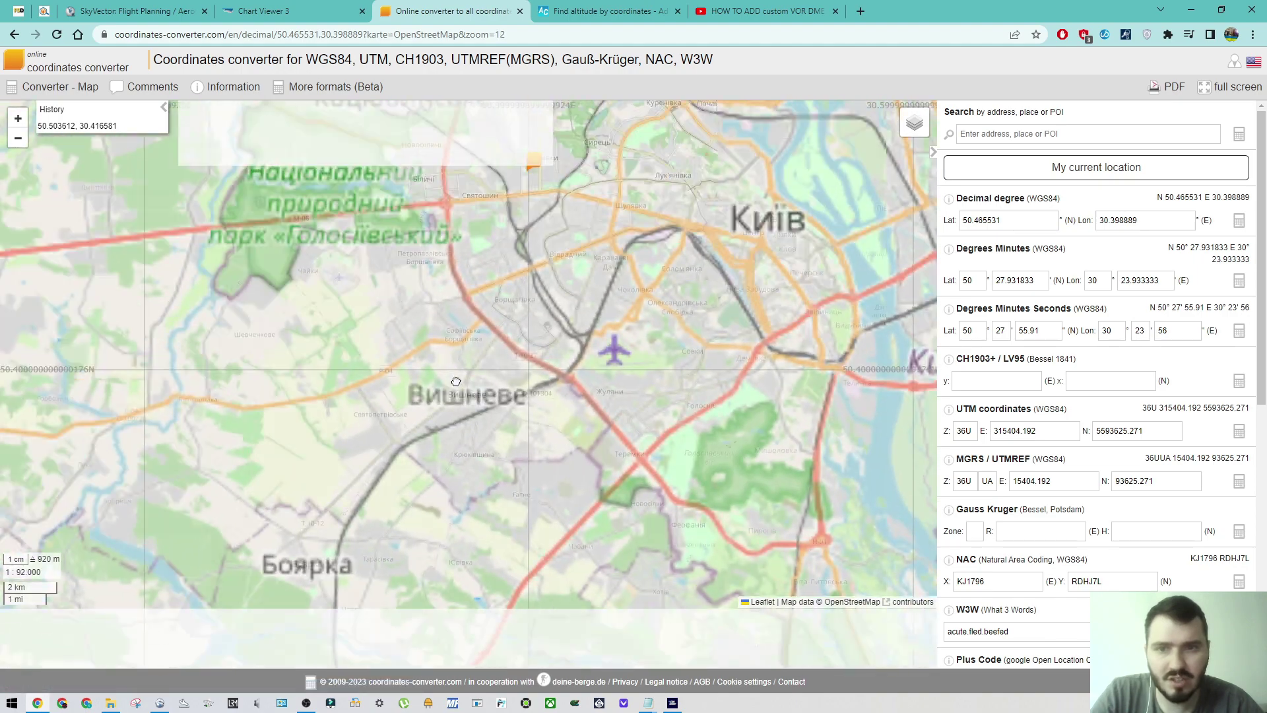
{"action": "scroll", "coordinate": [562, 262], "scroll_direction": "up", "scroll_amount": 2}
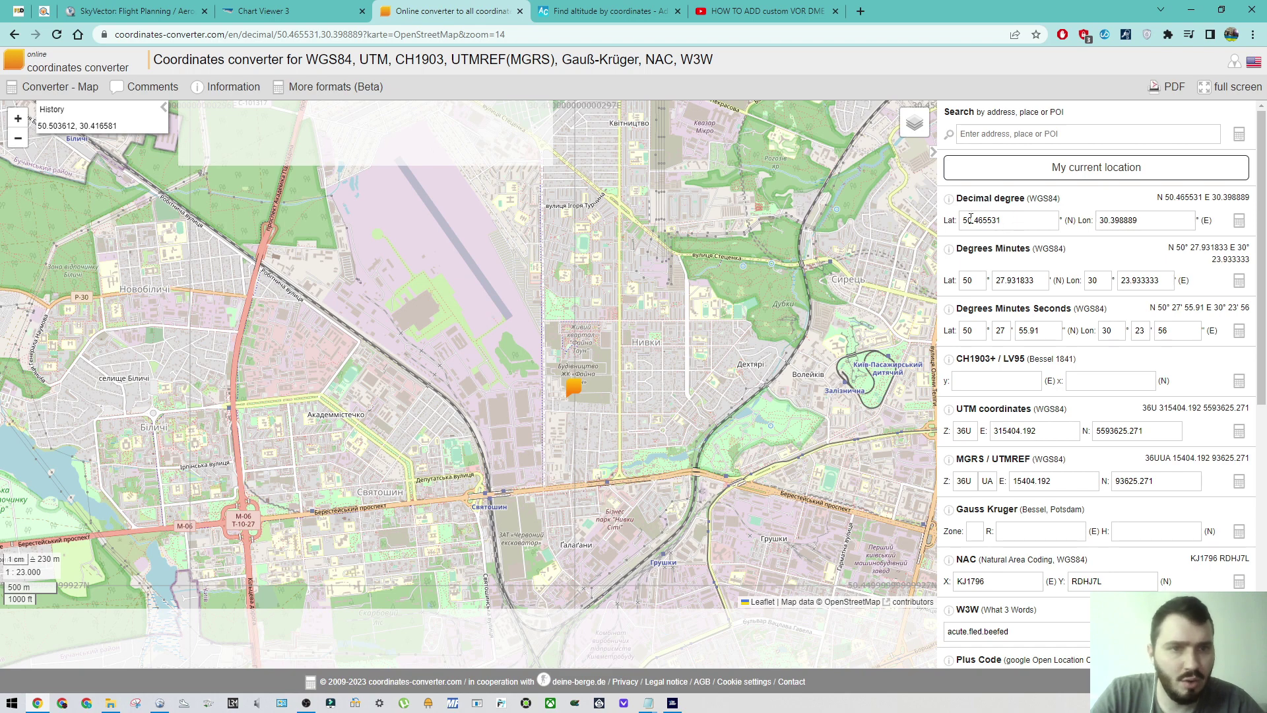
Step: Copy the decimal latitude from the converter and set the Ils lat attribute in Notepad to 50.465531
{"action": "left_click_drag", "start_coordinate": [1015, 222], "coordinate": [964, 223]}
{"action": "key", "text": "ctrl+c"}
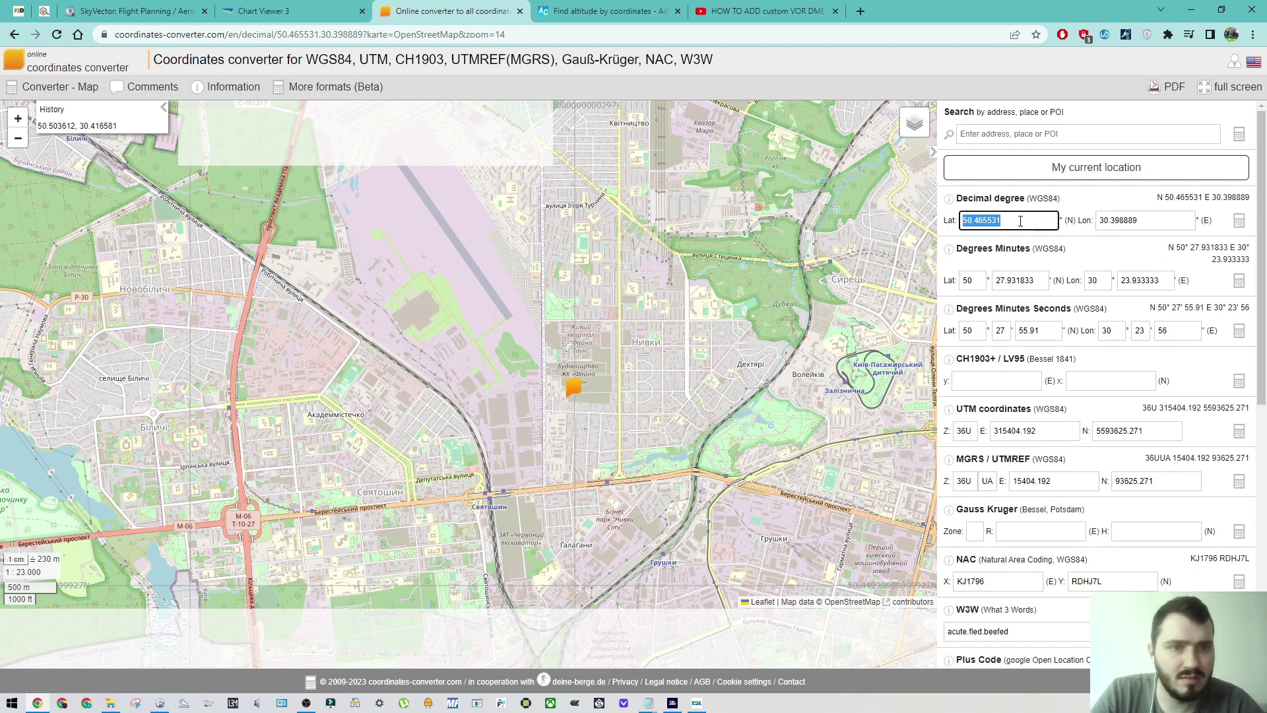
{"action": "left_click", "coordinate": [648, 702]}
{"action": "left_click", "coordinate": [627, 660]}
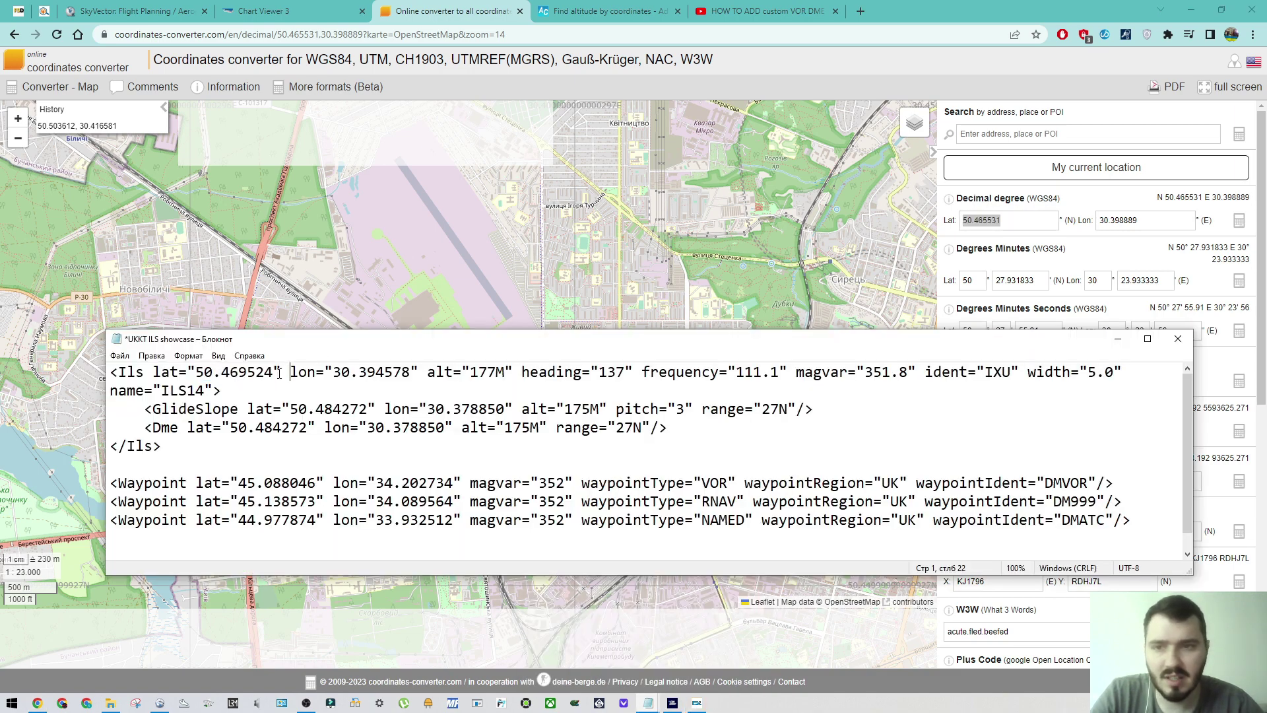
{"action": "left_click_drag", "start_coordinate": [273, 372], "coordinate": [196, 372]}
{"action": "key", "text": "ctrl+v"}
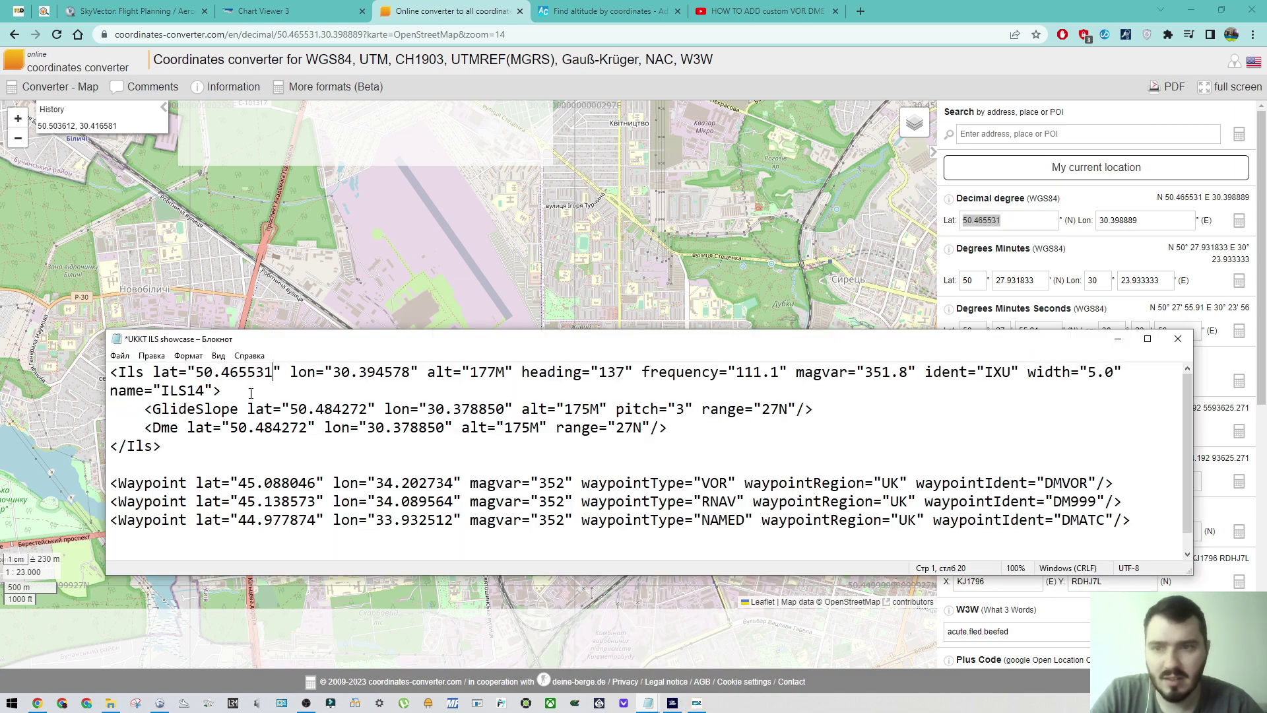
Step: Copy the decimal longitude from the converter and set the Ils lon attribute in Notepad to 30.398889
{"action": "left_click", "coordinate": [1143, 225]}
{"action": "key", "text": "ctrl+c"}
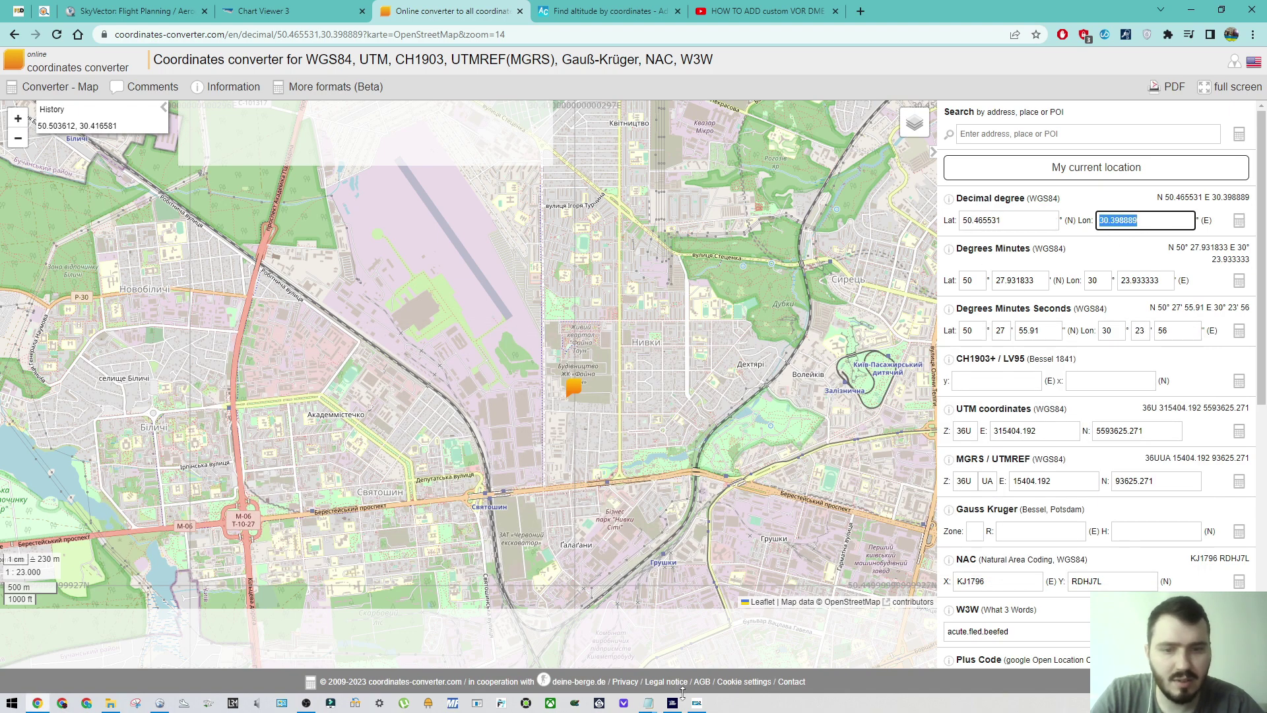
{"action": "left_click", "coordinate": [649, 703]}
{"action": "left_click", "coordinate": [706, 662]}
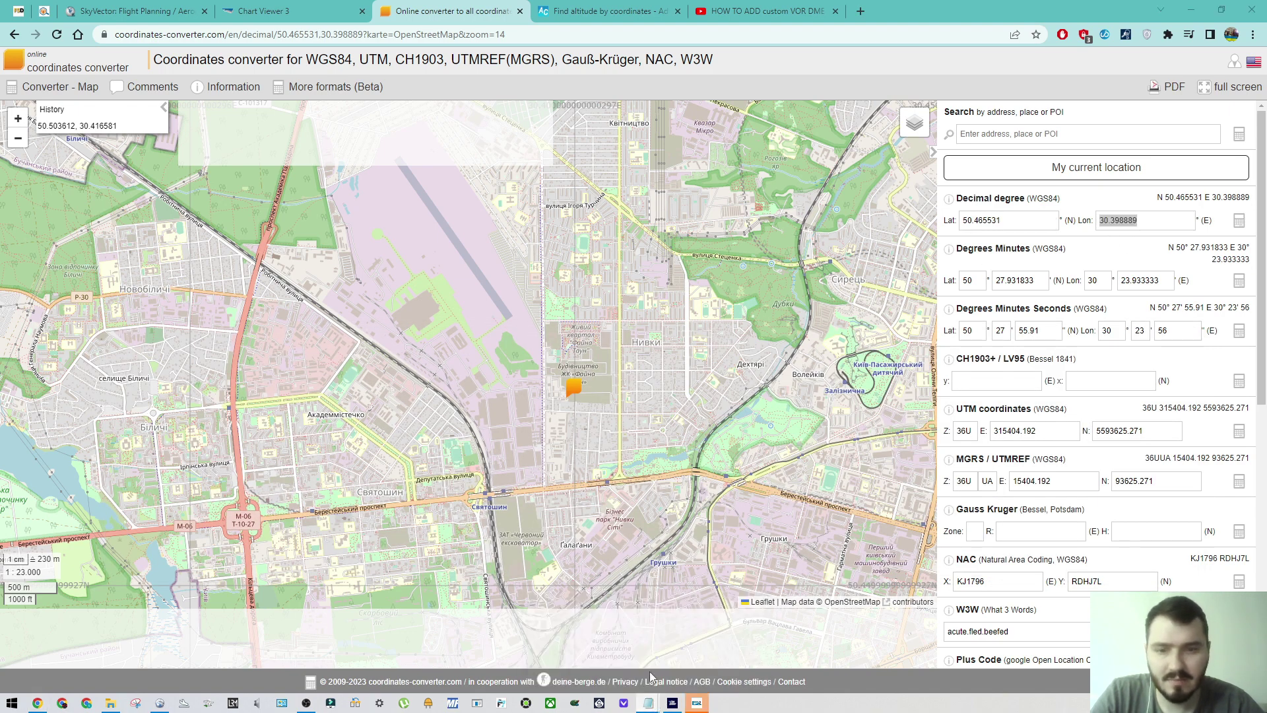
{"action": "mouse_move", "coordinate": [650, 701]}
{"action": "left_click", "coordinate": [632, 662]}
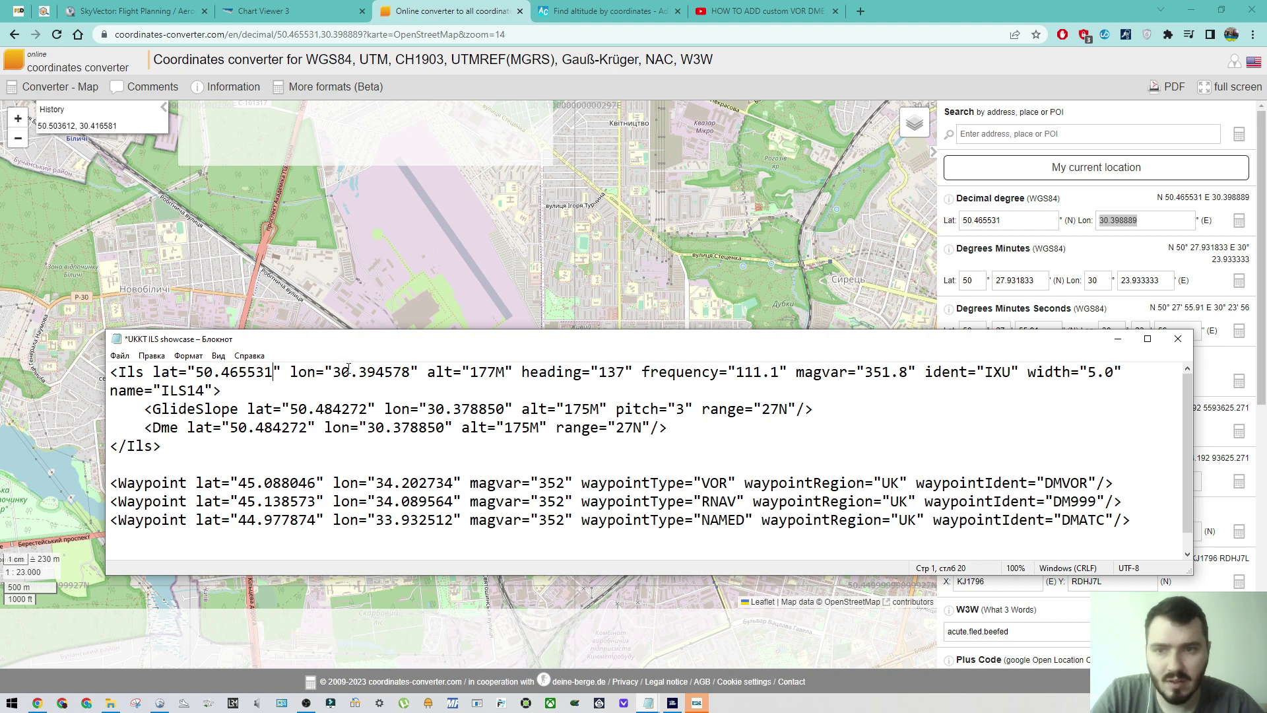
{"action": "left_click_drag", "start_coordinate": [342, 371], "coordinate": [410, 371]}
{"action": "key", "text": "ctrl+v"}
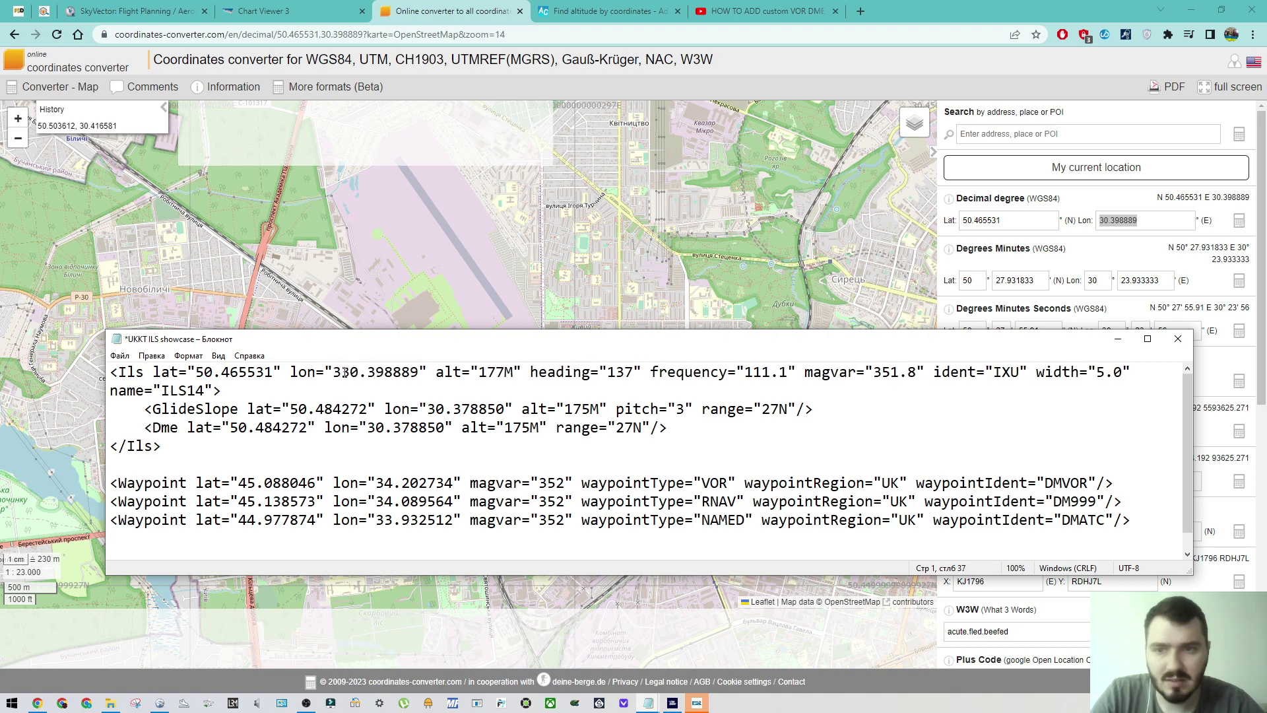
{"action": "key", "text": "BackSpace"}
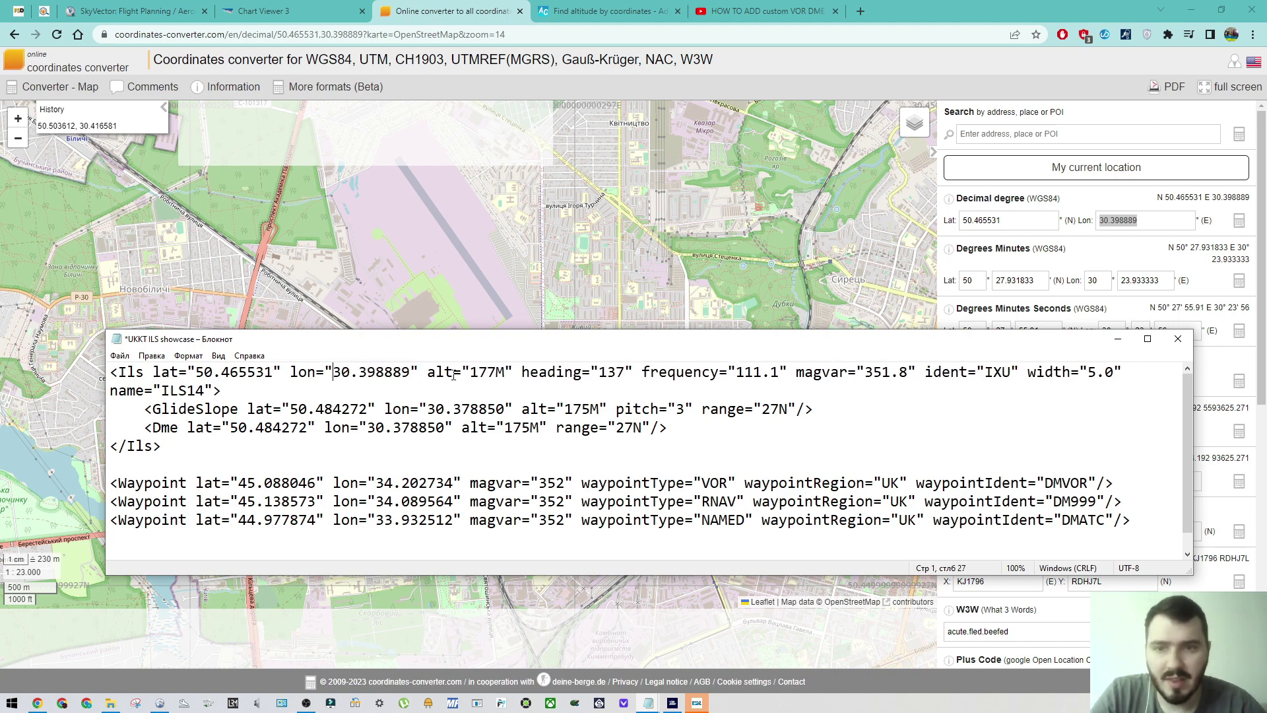
Step: Examine the alt attribute in the Ils line and move the Notepad window lower on the screen
{"action": "left_click_drag", "start_coordinate": [475, 374], "coordinate": [503, 509]}
{"action": "left_click", "coordinate": [447, 374]}
{"action": "left_click", "coordinate": [495, 371]}
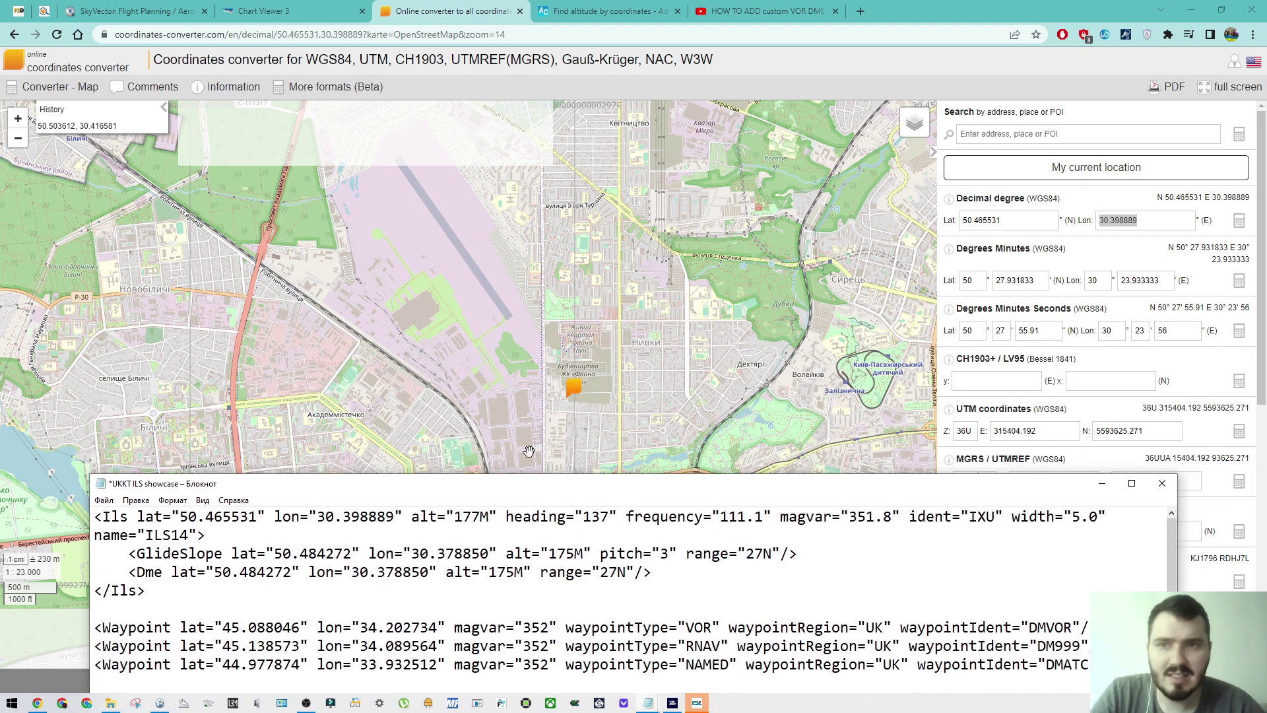
Step: Reposition the Add Userpoint dialog in Little Navmap and switch to the Find altitude by coordinates page in Chrome
{"action": "left_click", "coordinate": [465, 13]}
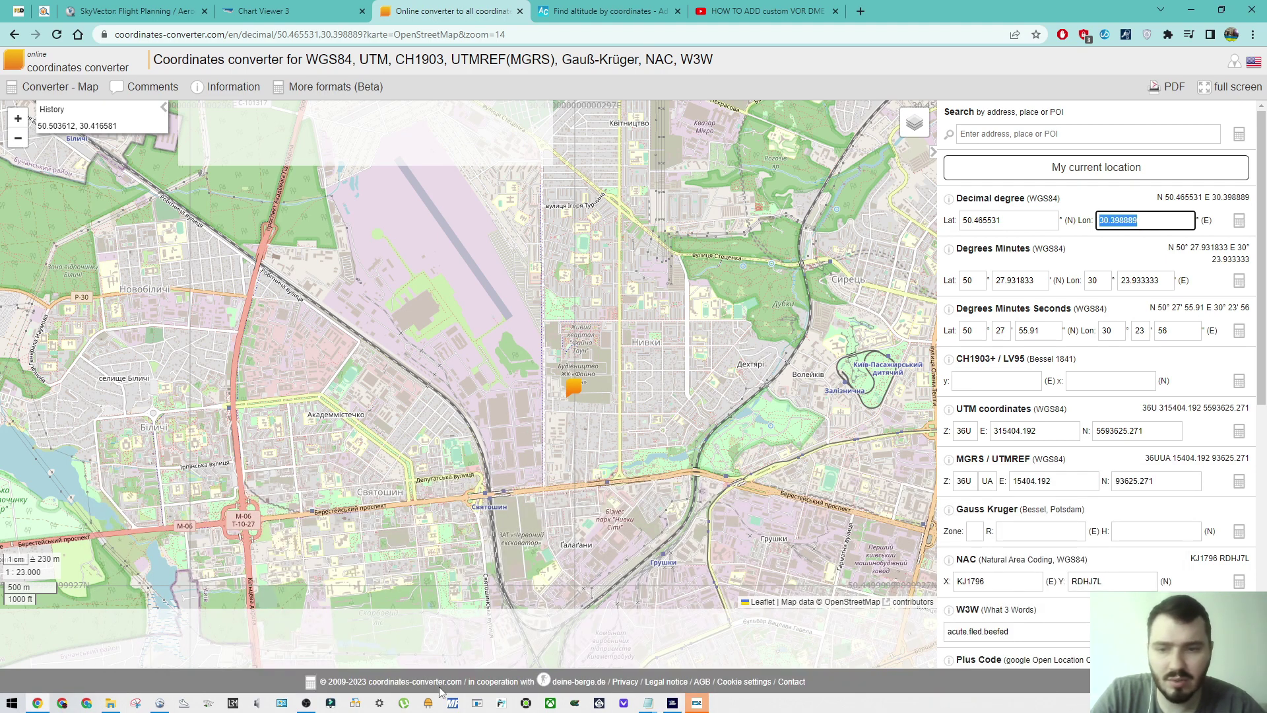
{"action": "left_click", "coordinate": [155, 704]}
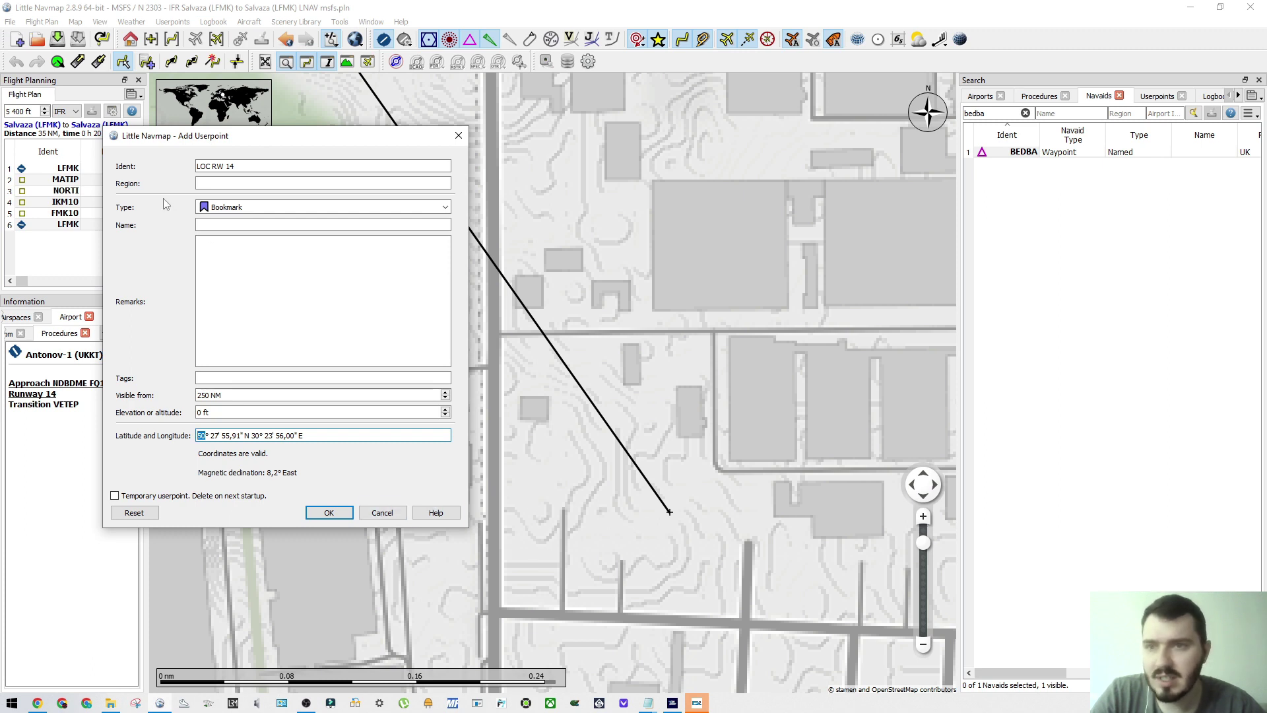
{"action": "left_click_drag", "start_coordinate": [247, 139], "coordinate": [437, 191]}
{"action": "left_click", "coordinate": [38, 704]}
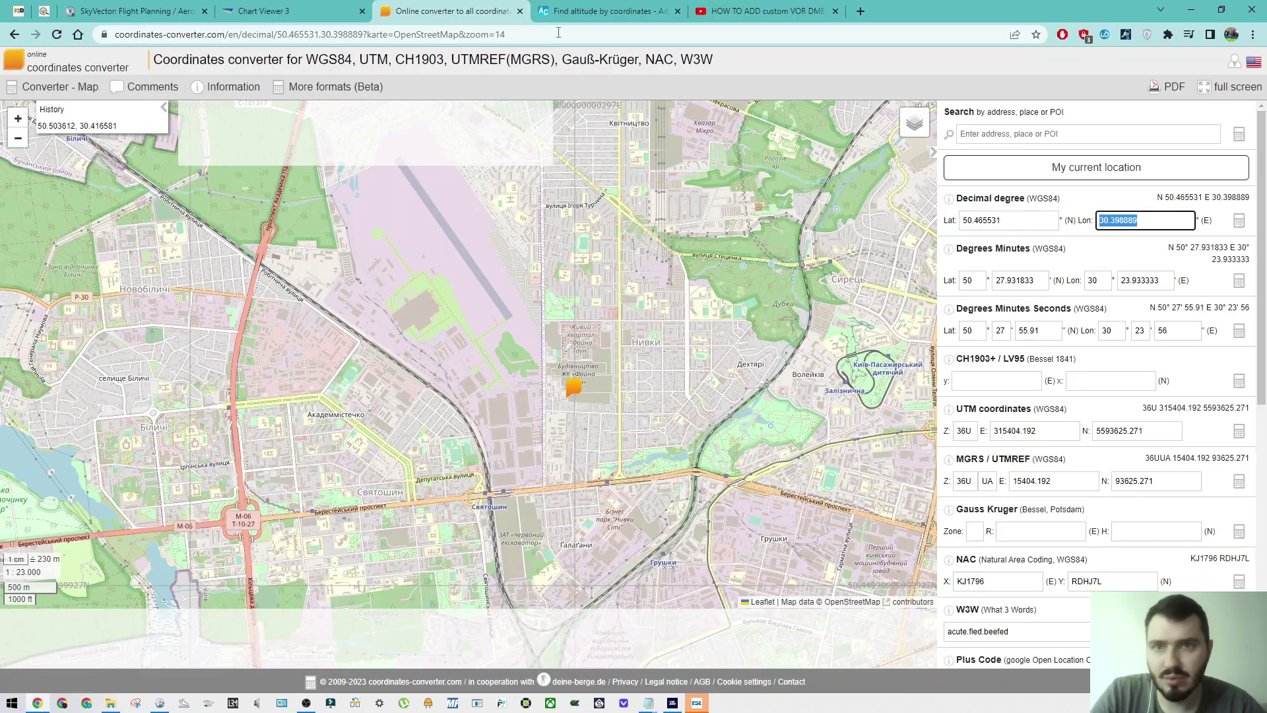
{"action": "left_click", "coordinate": [608, 11]}
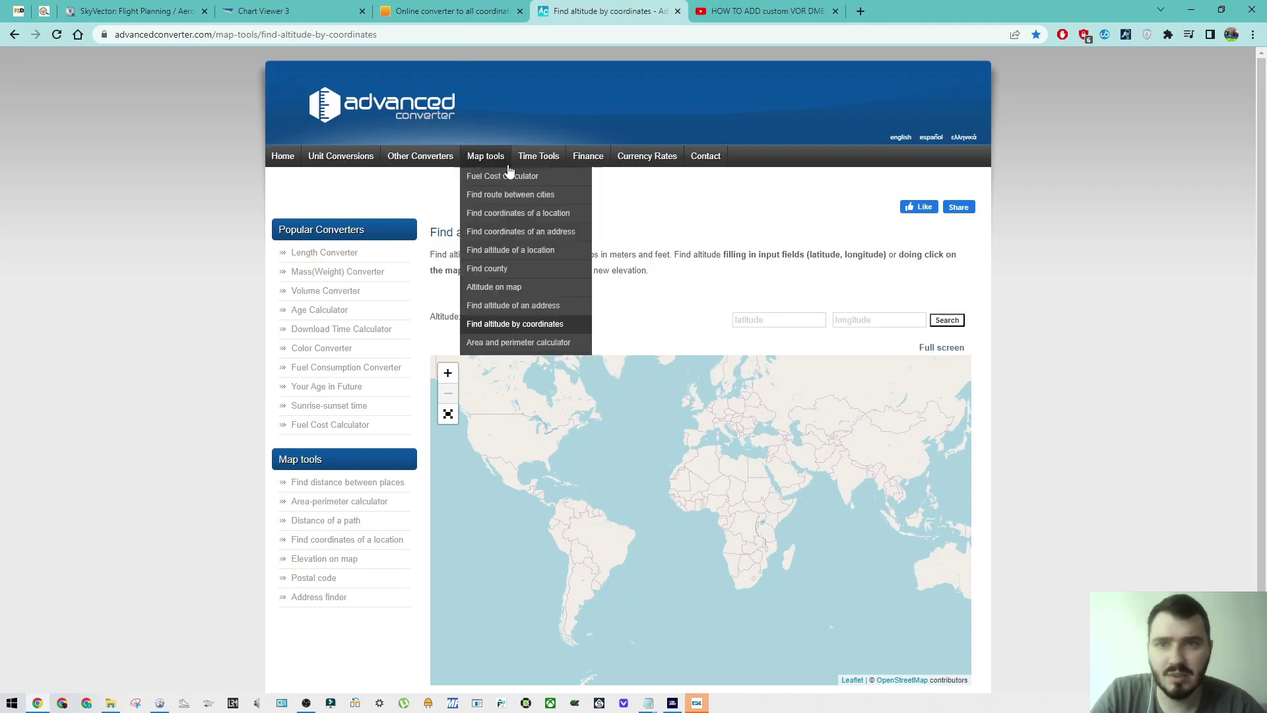
Step: Pick a point near the middle of the airport runway on the coordinates converter's map
{"action": "left_click", "coordinate": [767, 321]}
{"action": "key", "text": "ctrl+shift+Tab"}
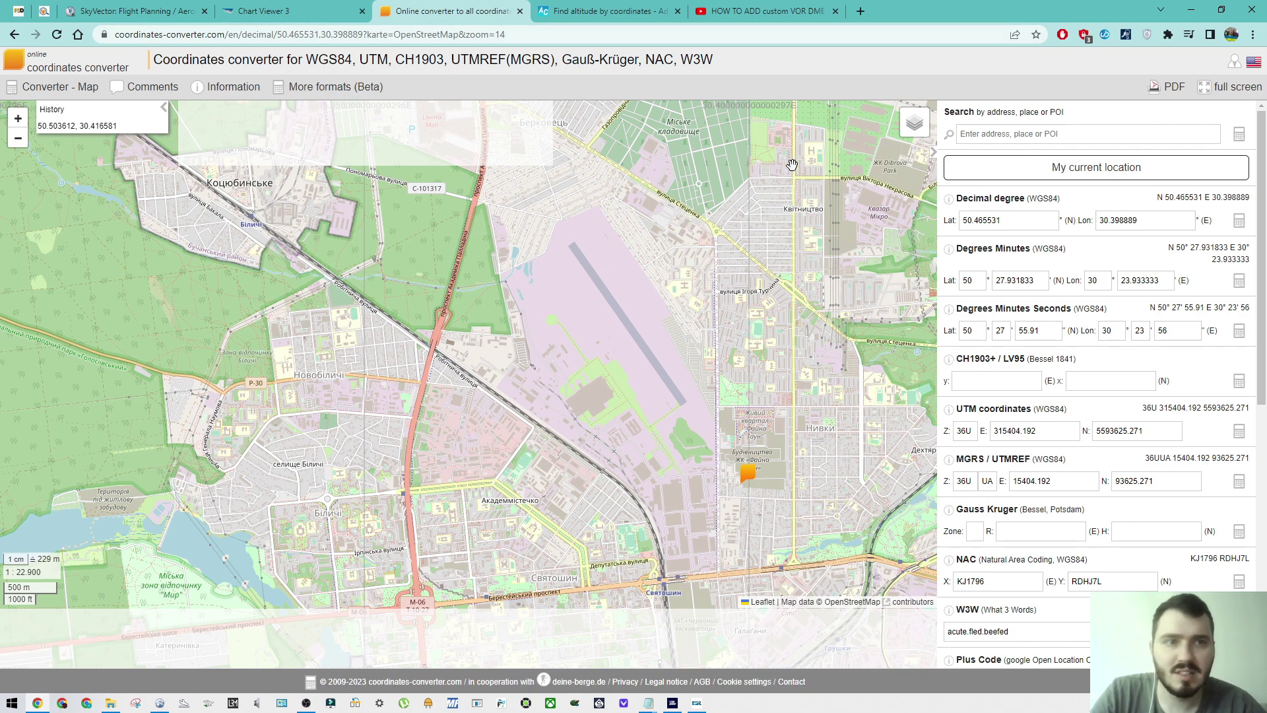
{"action": "scroll", "coordinate": [656, 337], "scroll_direction": "up", "scroll_amount": 1}
{"action": "left_click", "coordinate": [606, 310]}
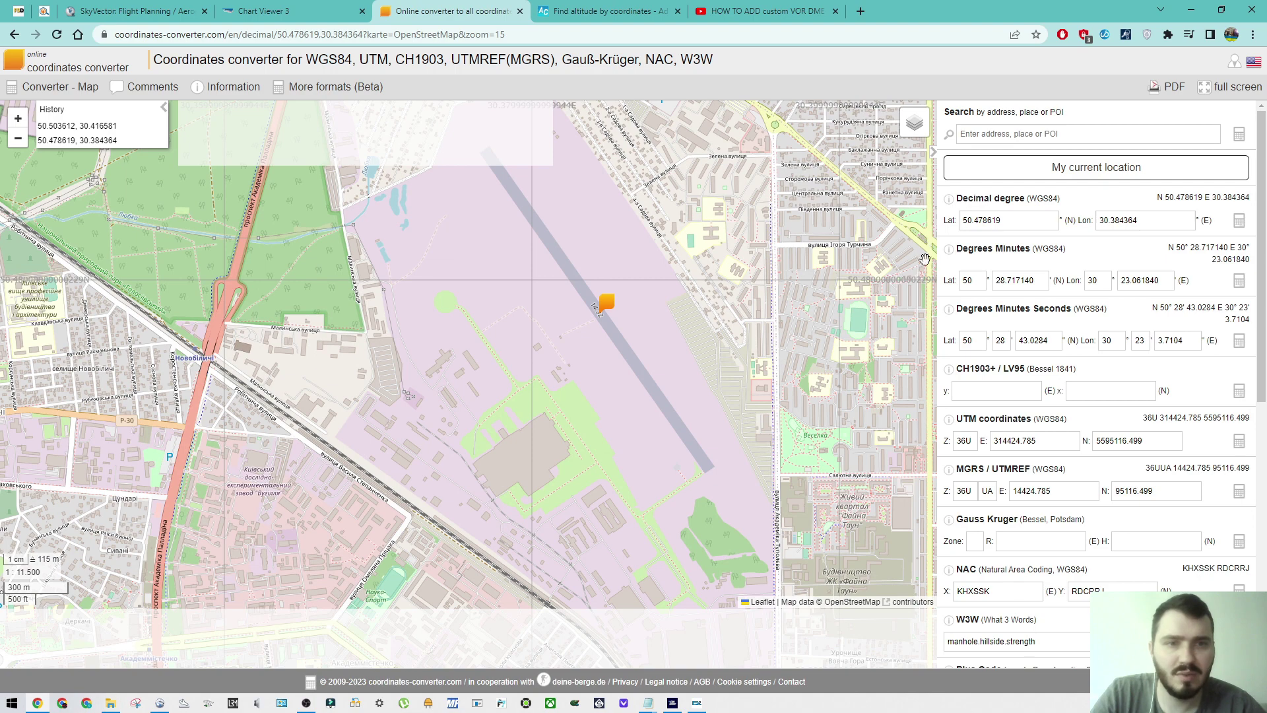
Step: Copy the picked point's decimal latitude, 50.478619, into the latitude field of the Find altitude by coordinates page
{"action": "left_click_drag", "start_coordinate": [1017, 222], "coordinate": [877, 231]}
{"action": "key", "text": "ctrl+c"}
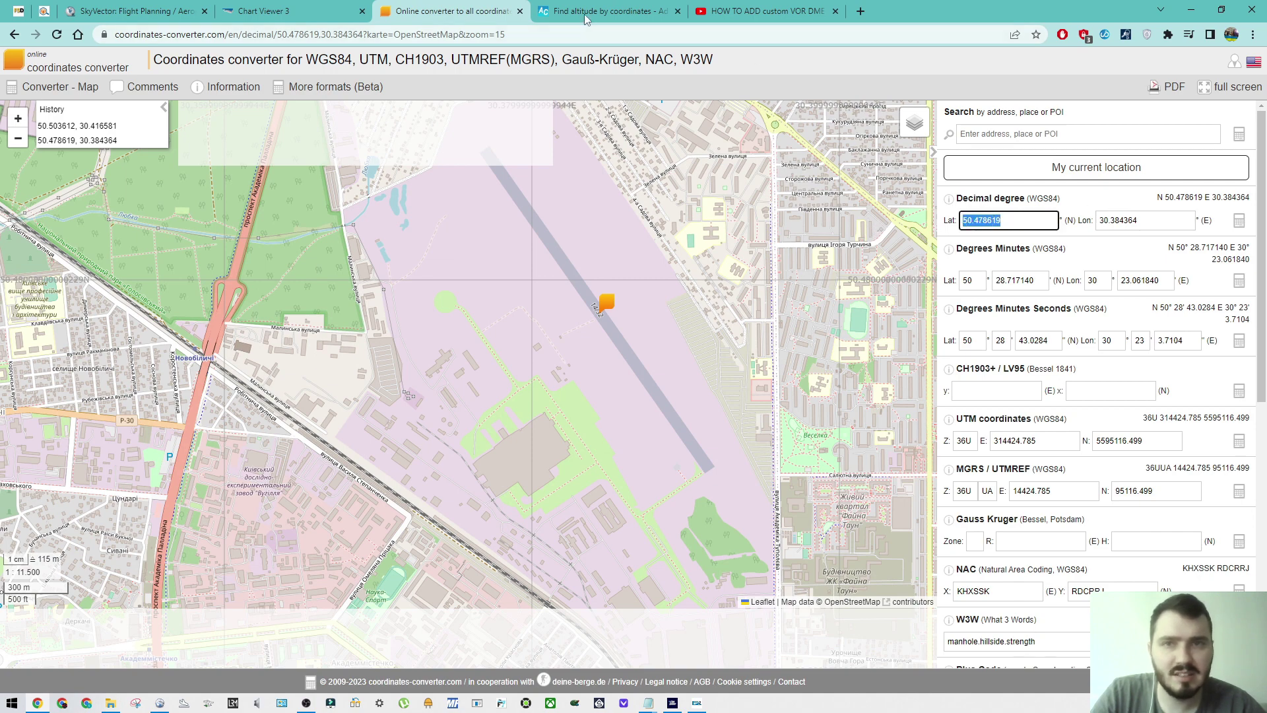
{"action": "left_click", "coordinate": [581, 12]}
{"action": "key", "text": "ctrl+v"}
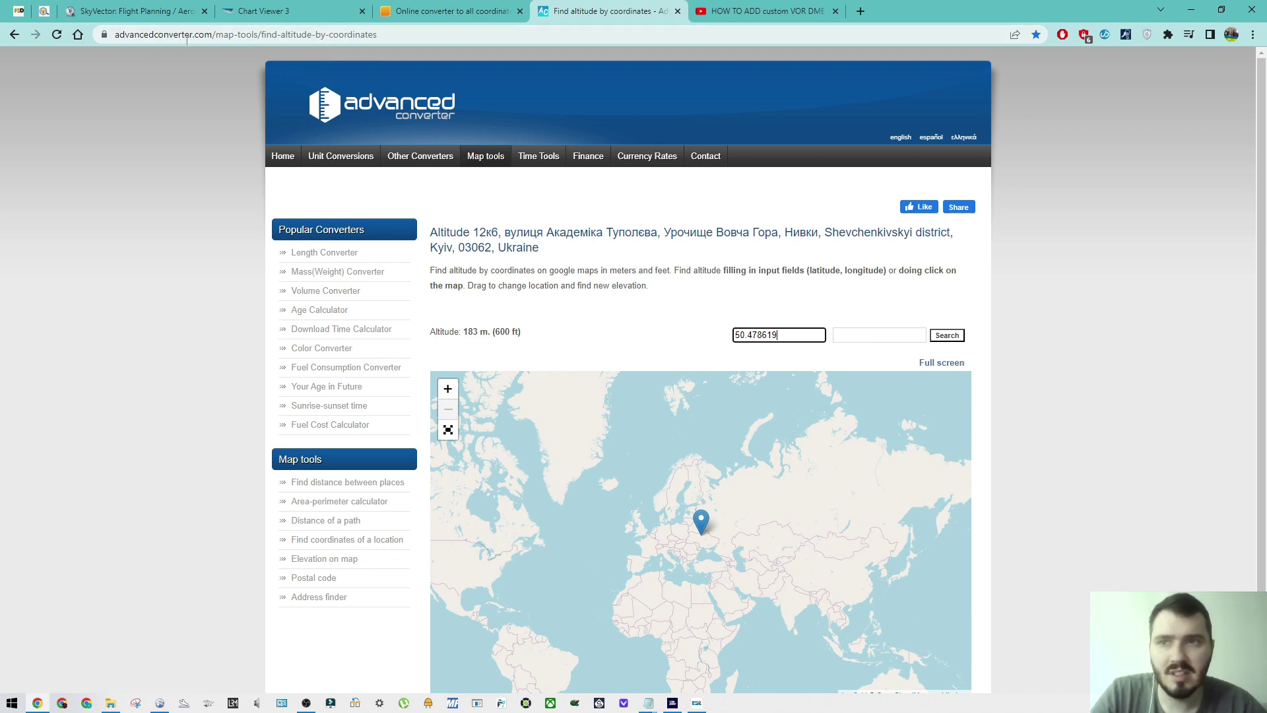
Step: Copy the picked point's decimal longitude, 30.384364, into the longitude field of the altitude finder
{"action": "left_click", "coordinate": [470, 9]}
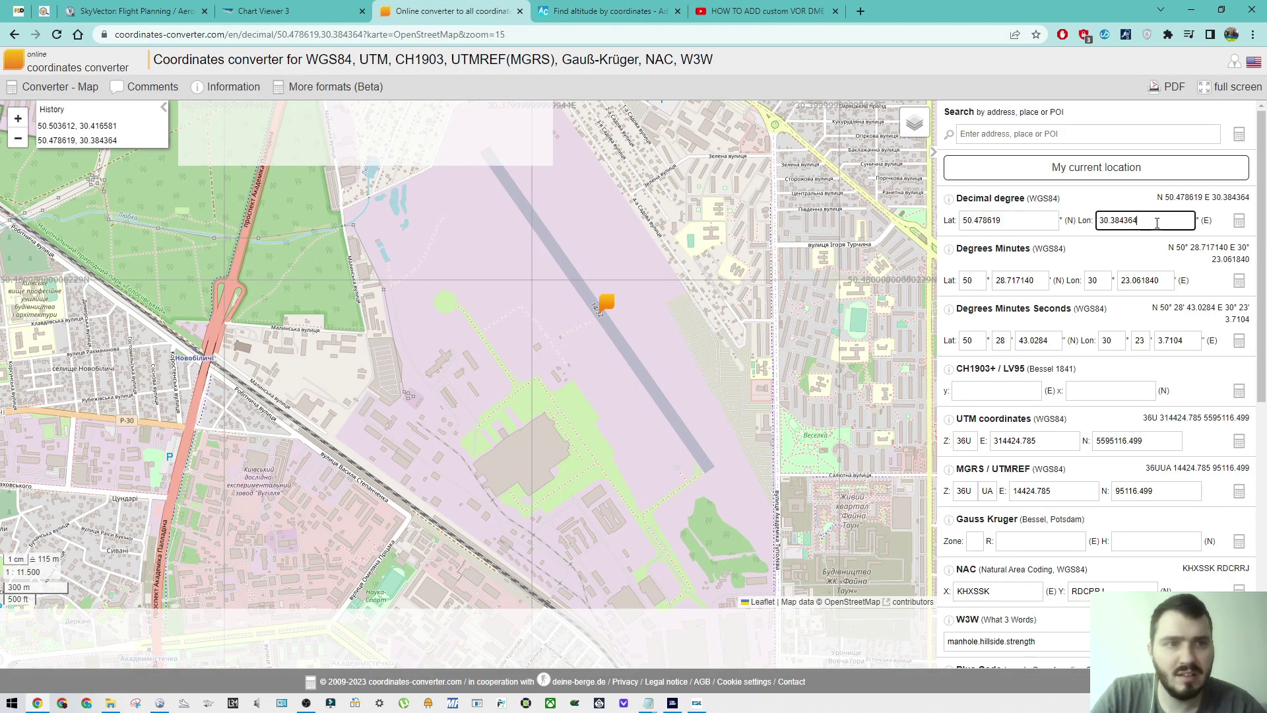
{"action": "left_click_drag", "start_coordinate": [1156, 223], "coordinate": [1097, 222]}
{"action": "key", "text": "ctrl+c"}
{"action": "left_click", "coordinate": [621, 17]}
{"action": "left_click", "coordinate": [865, 334]}
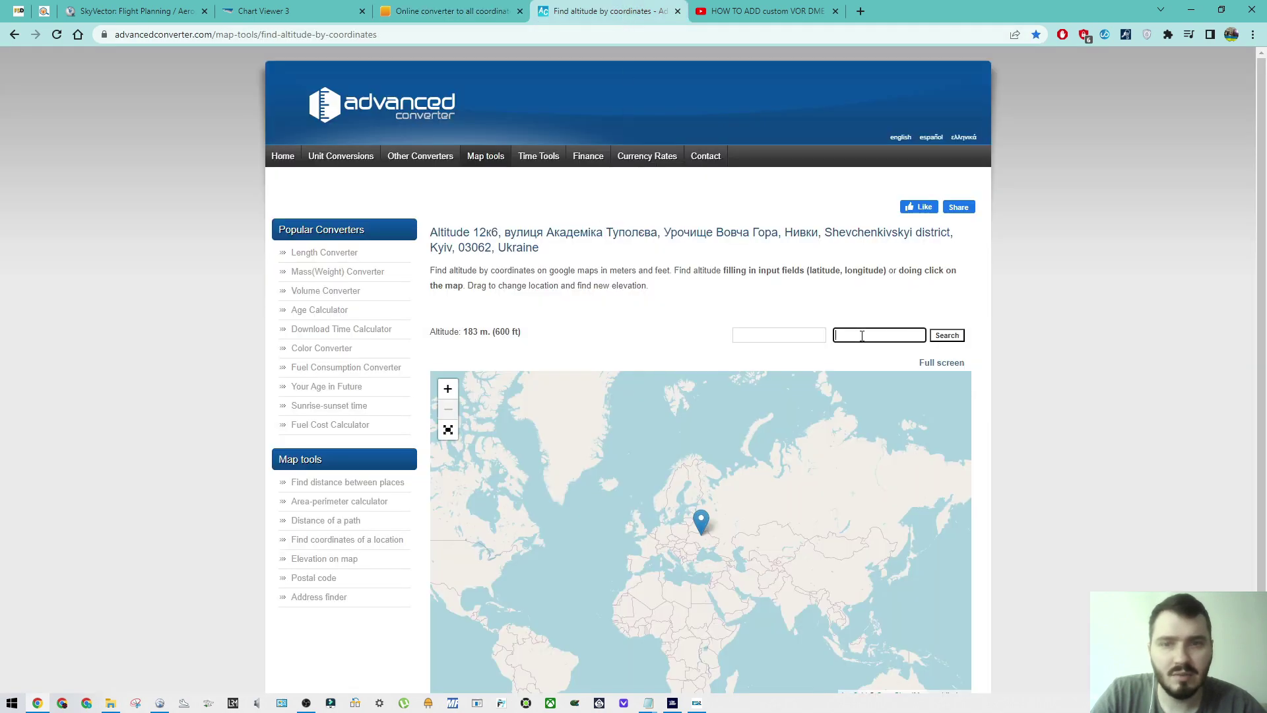
{"action": "key", "text": "ctrl+v"}
Step: Re-enter the latitude 50.478619 from the converter and search for the altitude at these coordinates in meters
{"action": "left_click", "coordinate": [802, 337]}
{"action": "left_click", "coordinate": [424, 9]}
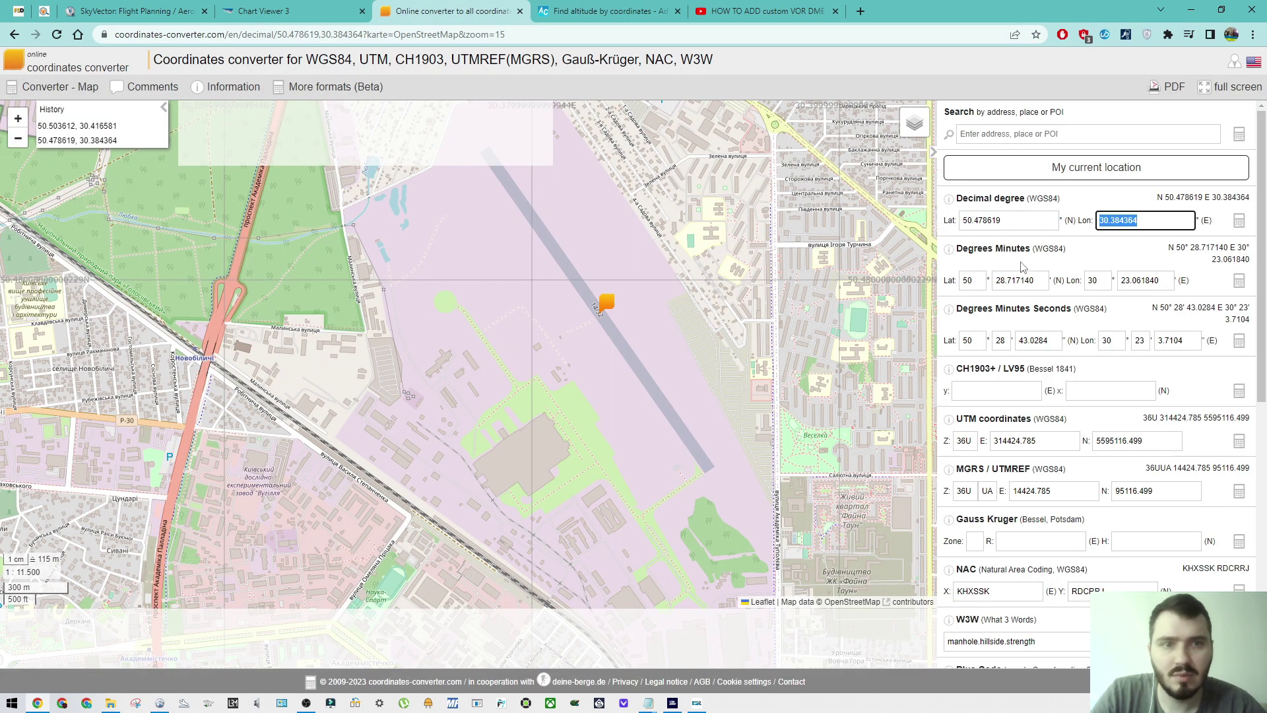
{"action": "left_click_drag", "start_coordinate": [1035, 230], "coordinate": [933, 224]}
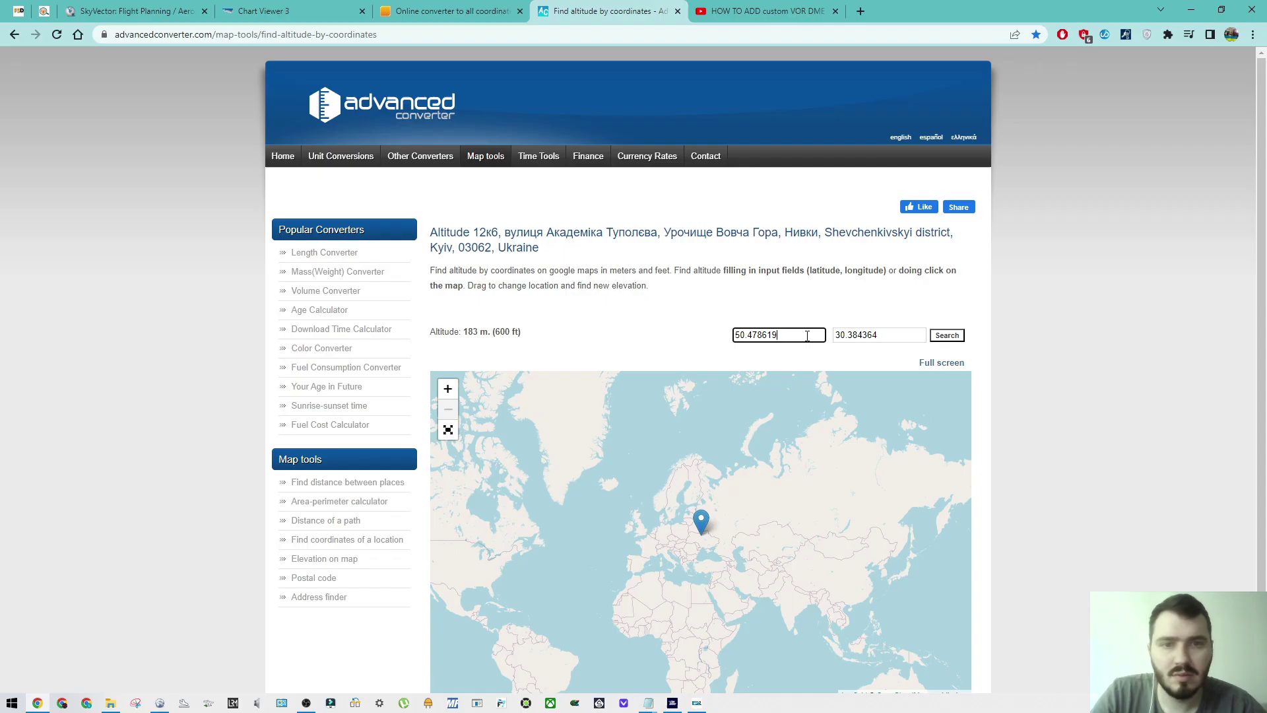
{"action": "left_click", "coordinate": [946, 323]}
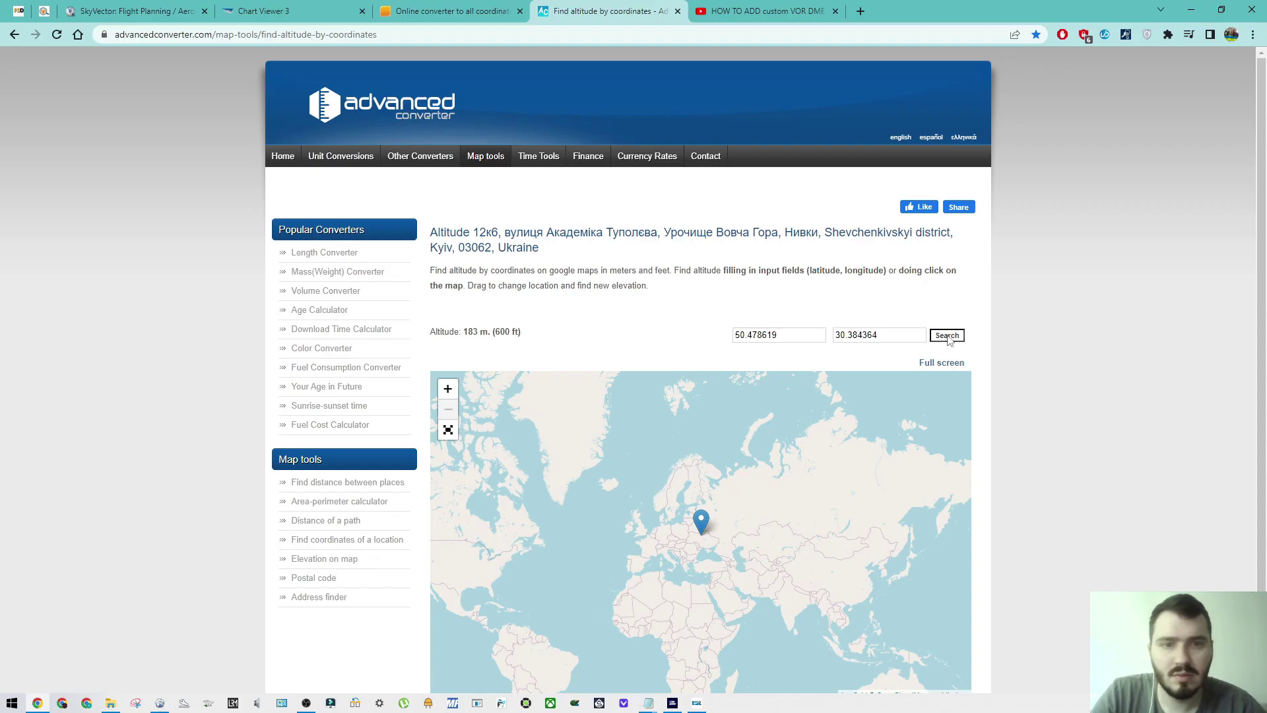
{"action": "double_click", "coordinate": [470, 316]}
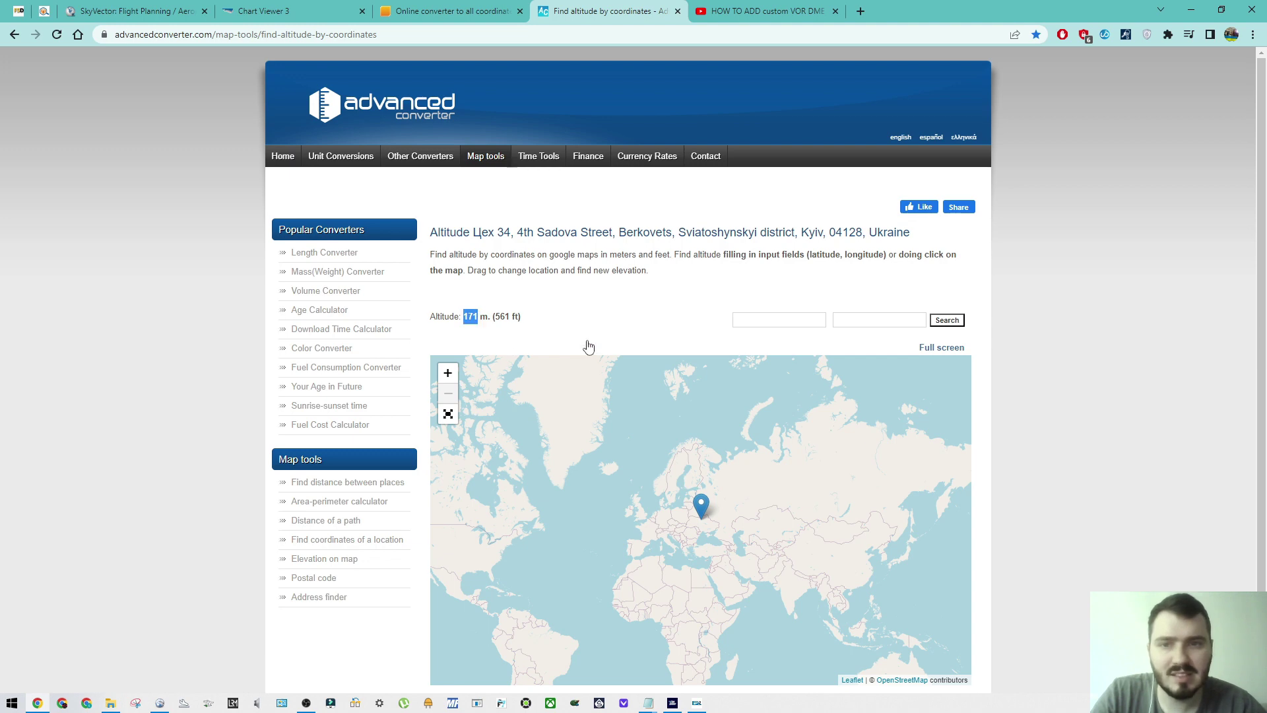
Step: Switch to the UKKT ILS showcase file in Notepad and set the Ils alt attribute to 171M
{"action": "left_click", "coordinate": [598, 306]}
{"action": "mouse_move", "coordinate": [650, 704]}
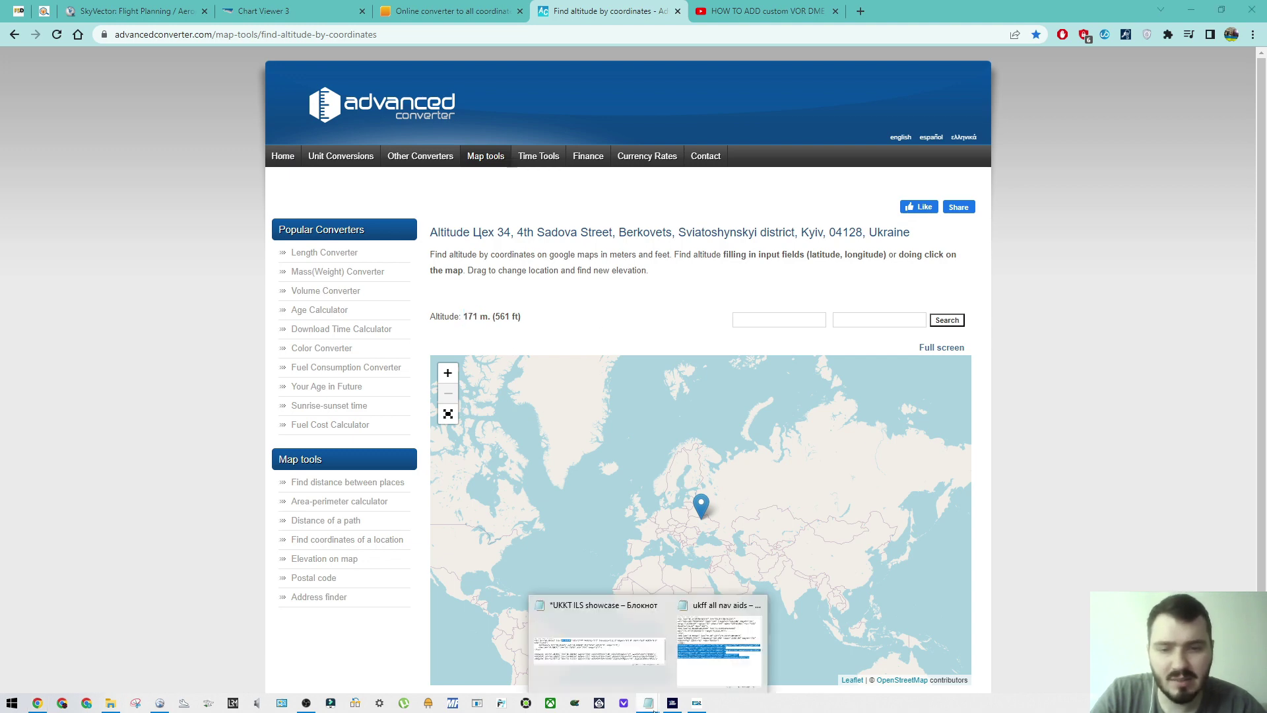
{"action": "left_click", "coordinate": [624, 630]}
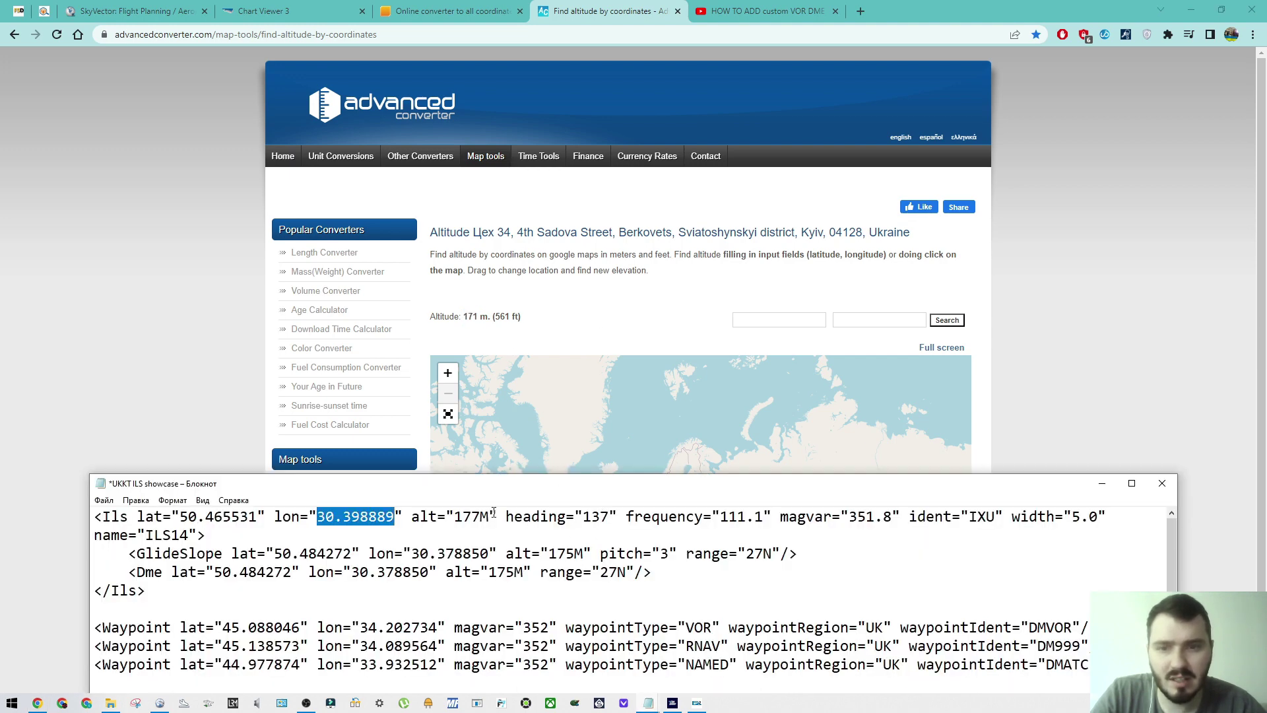
{"action": "left_click_drag", "start_coordinate": [480, 516], "coordinate": [472, 516]}
{"action": "type", "text": "1"}
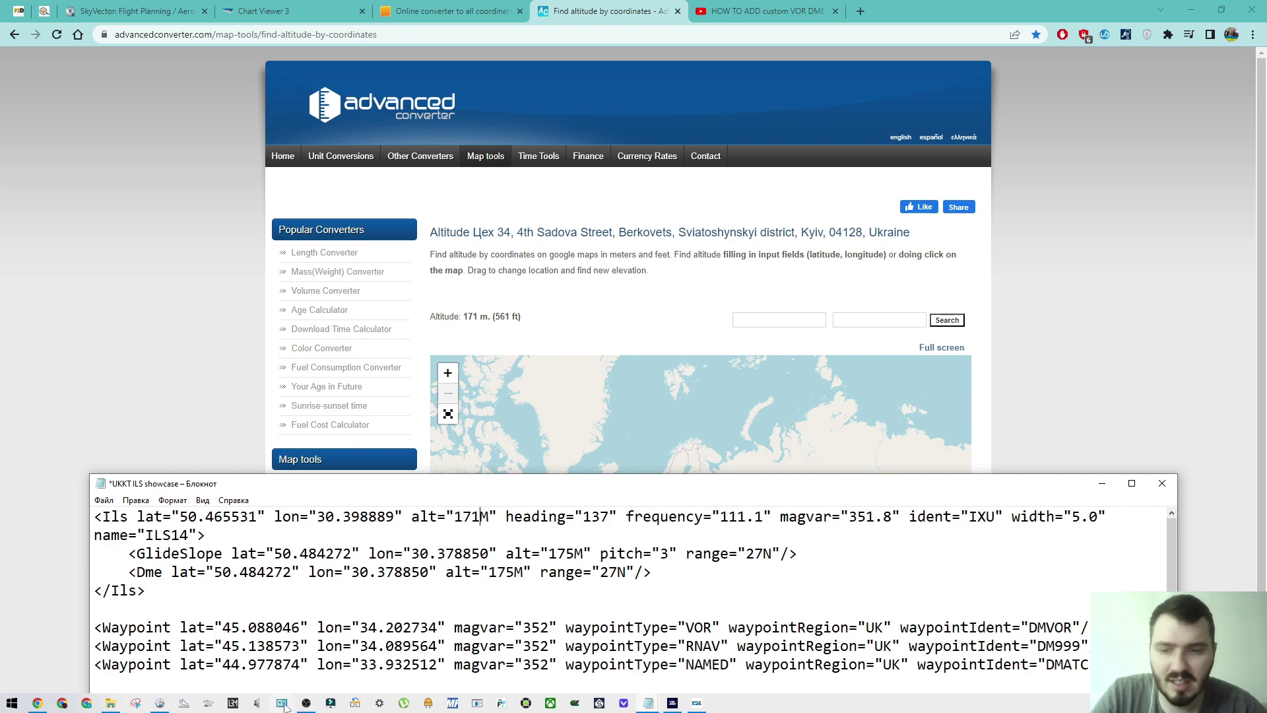
Step: Cancel the LOC RW 14 userpoint in Little Navmap and examine the heading at the runway 14 threshold
{"action": "left_click", "coordinate": [160, 703]}
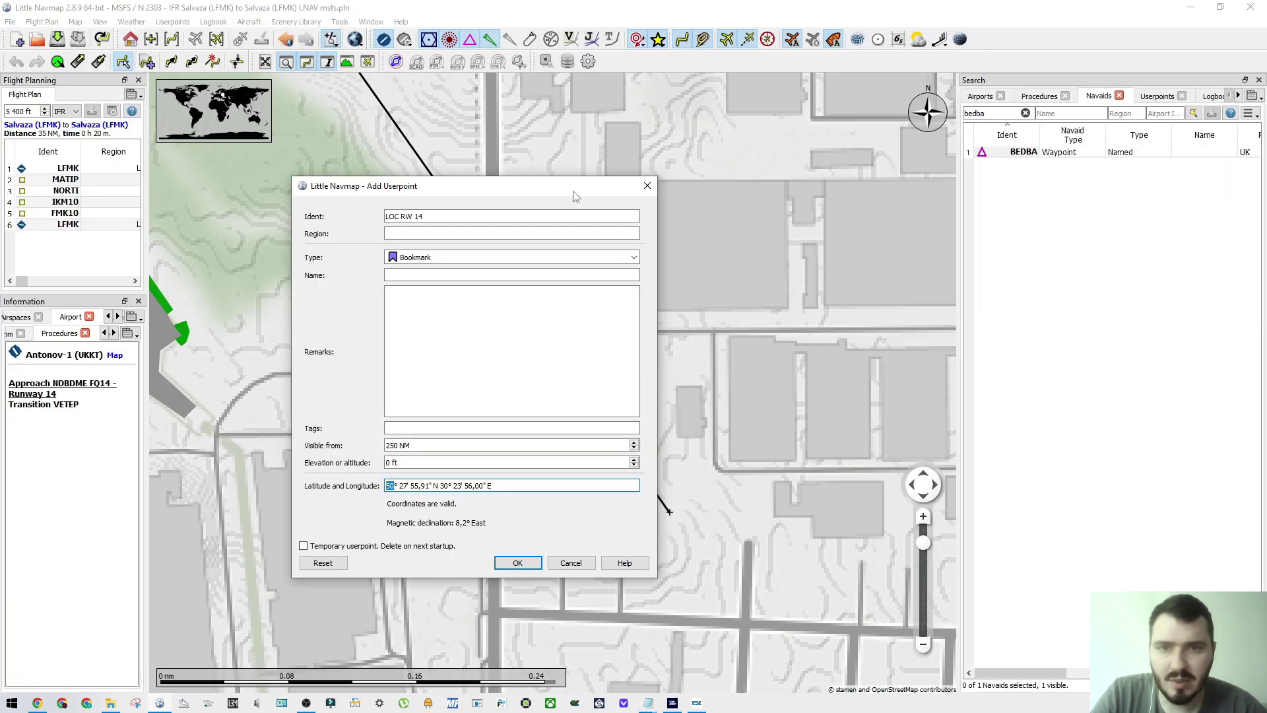
{"action": "left_click_drag", "start_coordinate": [574, 196], "coordinate": [1077, 235]}
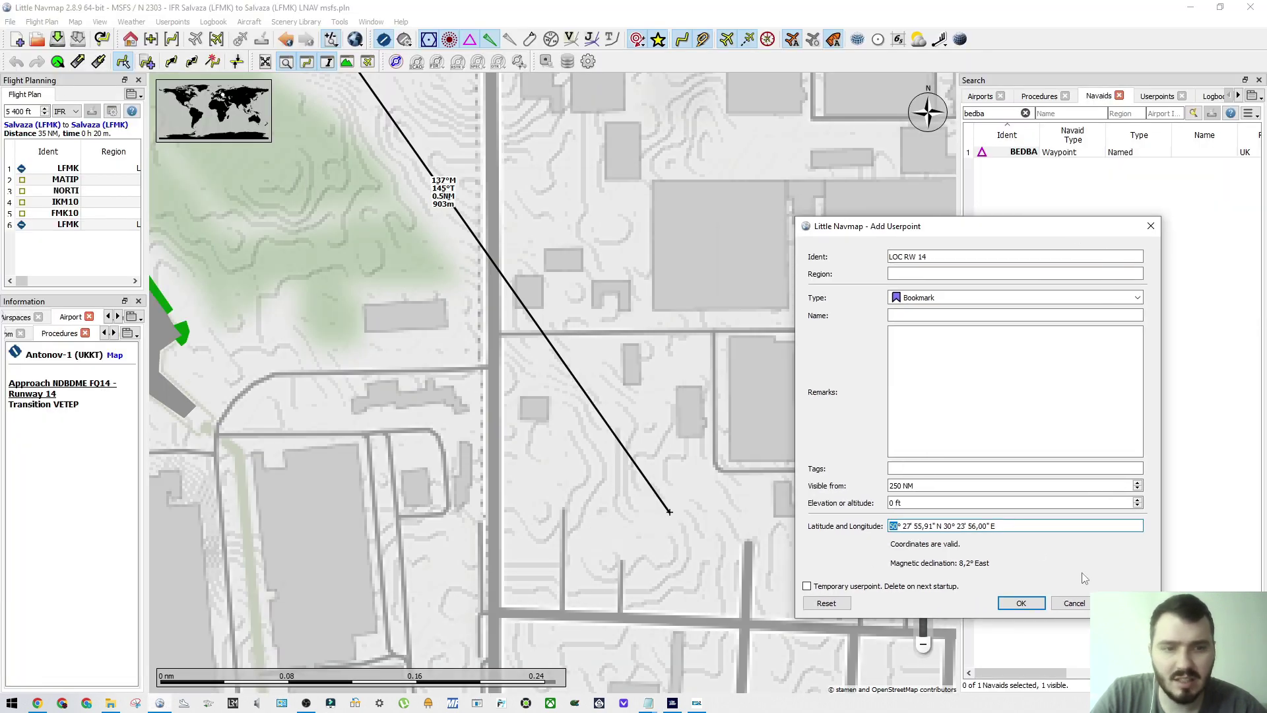
{"action": "left_click", "coordinate": [1074, 603]}
{"action": "left_click_drag", "start_coordinate": [491, 172], "coordinate": [648, 472]}
{"action": "scroll", "coordinate": [439, 282], "scroll_direction": "down", "scroll_amount": 3}
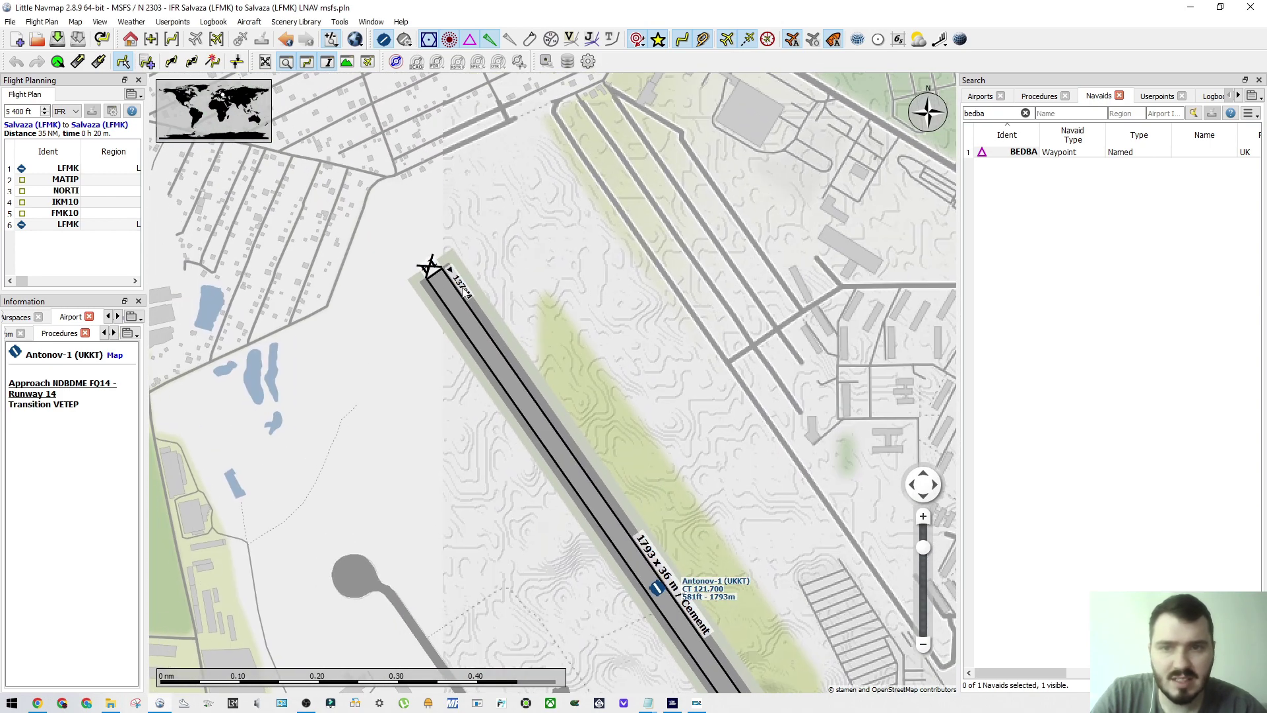
{"action": "scroll", "coordinate": [466, 287], "scroll_direction": "up", "scroll_amount": 3}
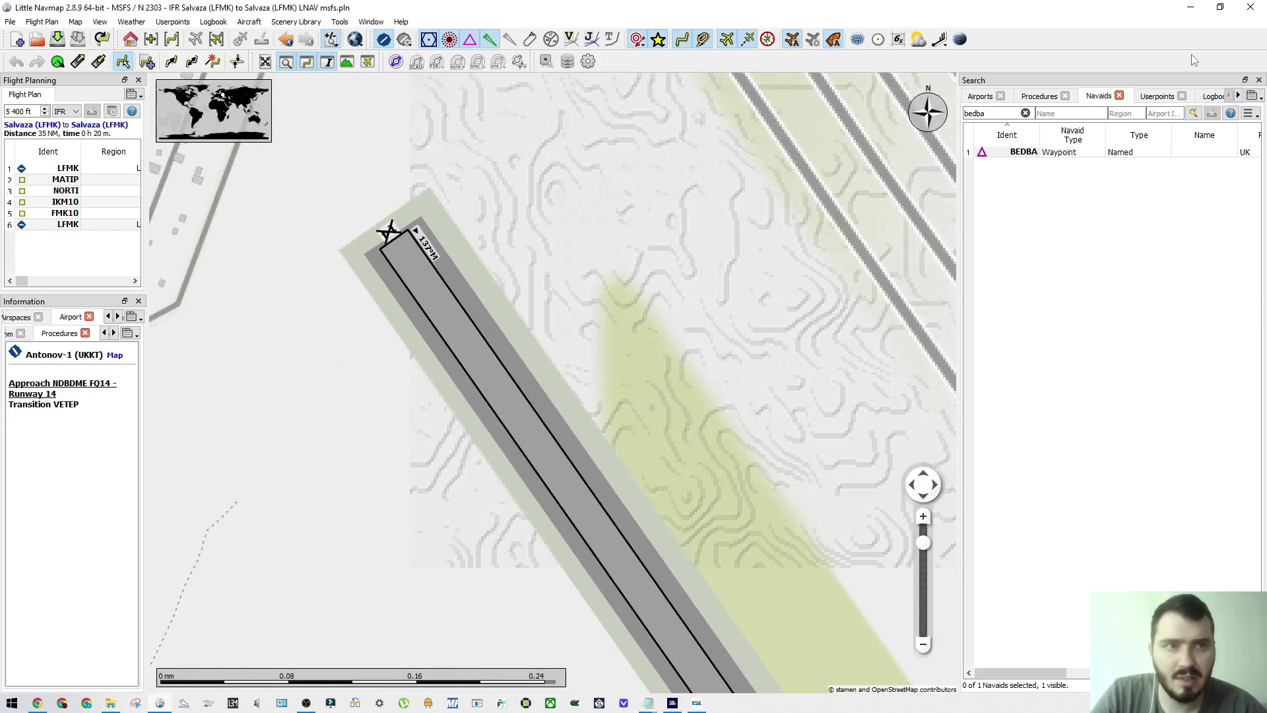
Step: Return to Notepad, move its window higher on the screen and enter 137 as the Ils heading attribute
{"action": "left_click", "coordinate": [1190, 8]}
{"action": "left_click_drag", "start_coordinate": [891, 495], "coordinate": [900, 394]}
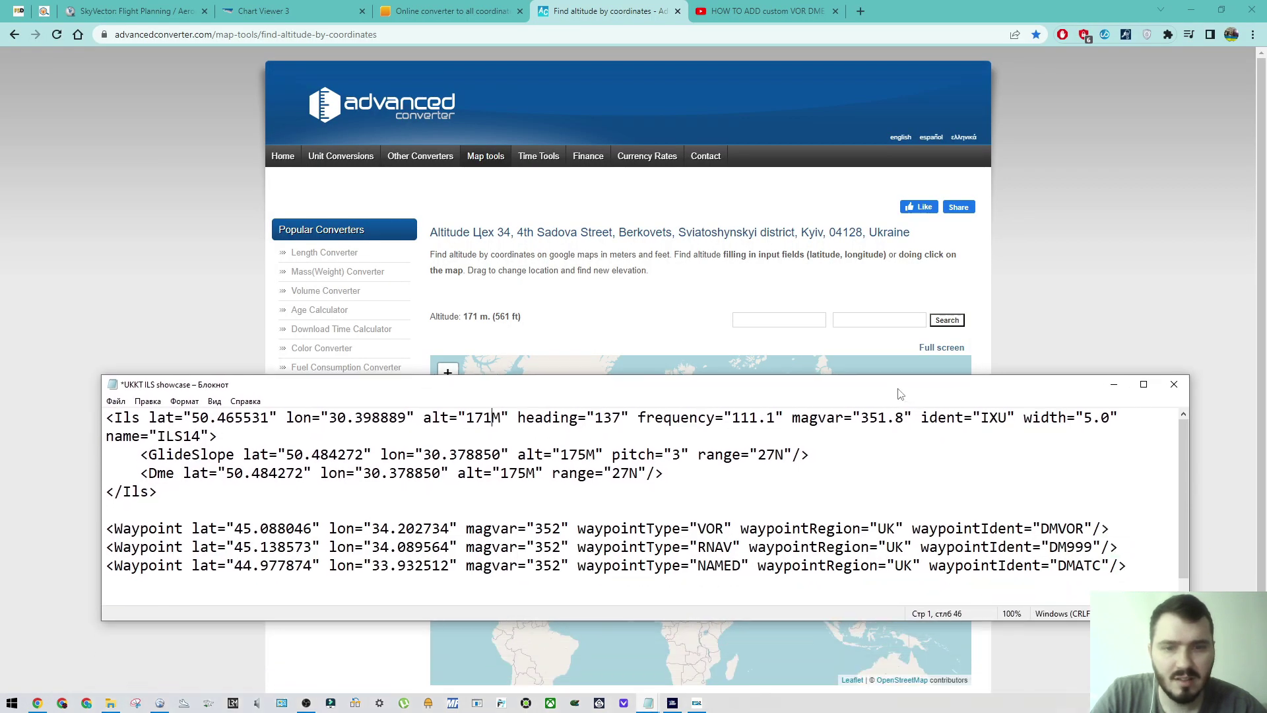
{"action": "left_click_drag", "start_coordinate": [619, 420], "coordinate": [595, 418]}
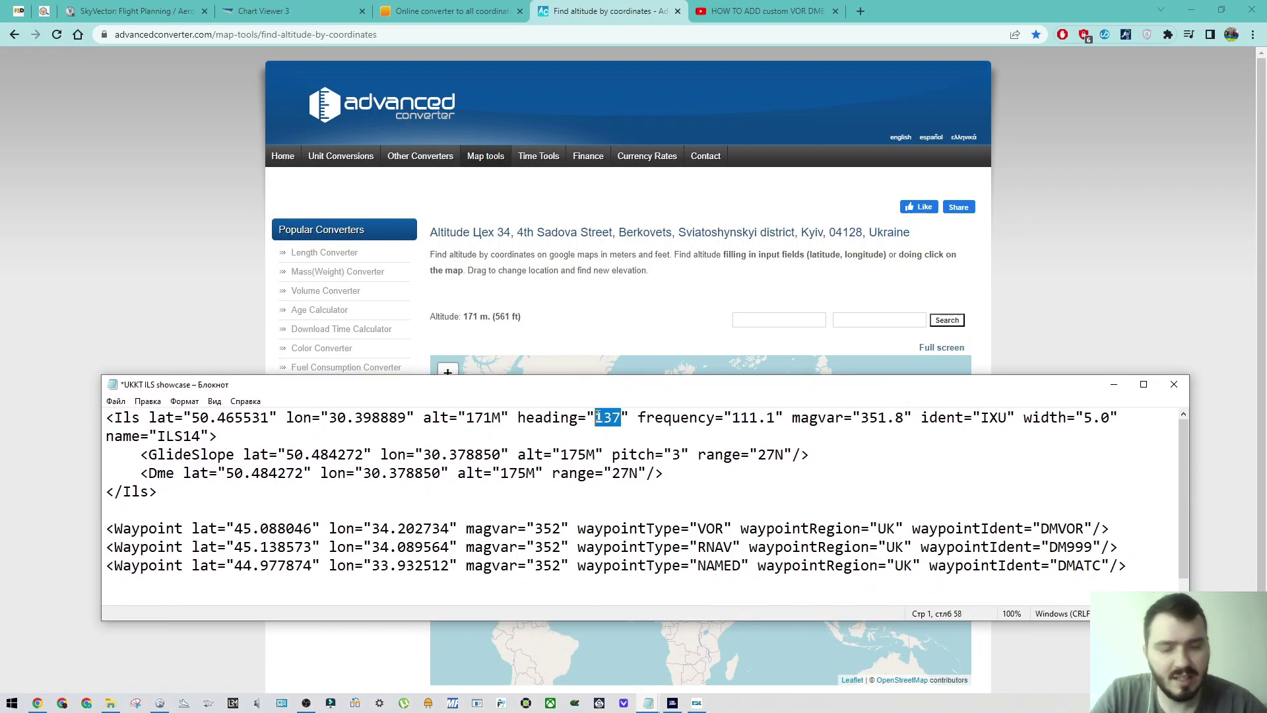
{"action": "type", "text": "137"}
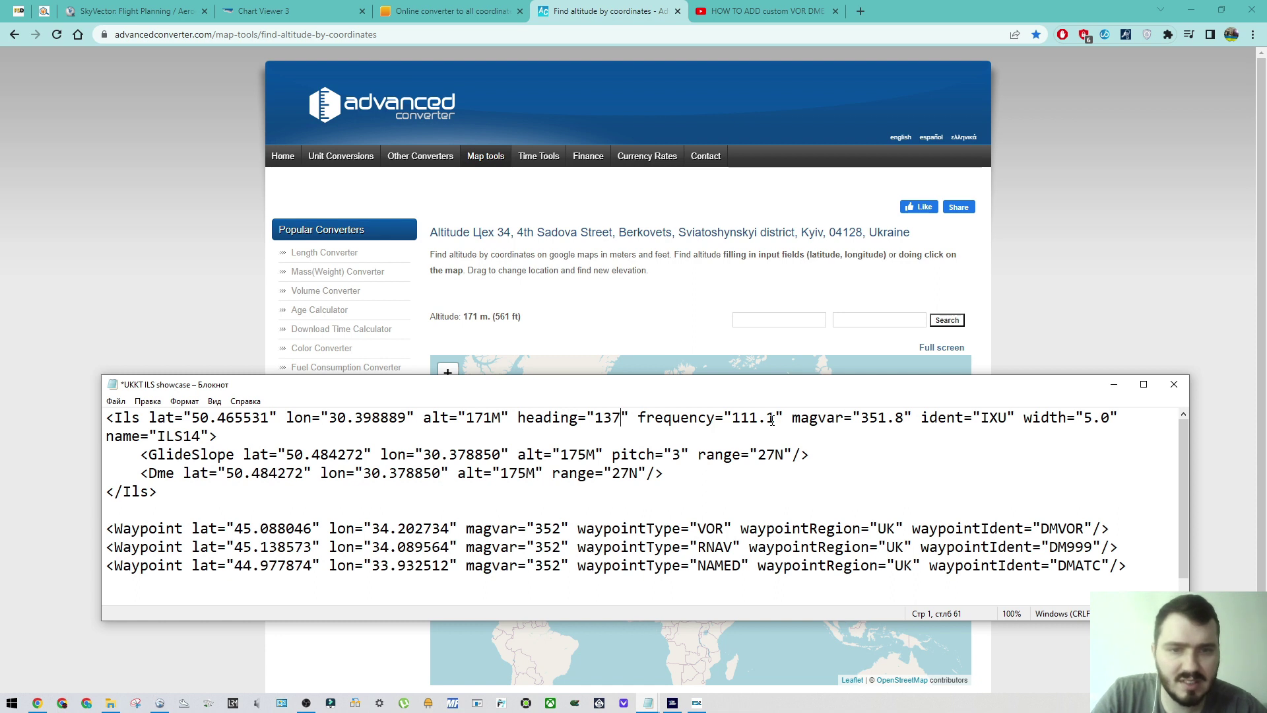
Step: Examine the frequency and magvar attributes in the Ils line and reposition the Notepad window
{"action": "left_click_drag", "start_coordinate": [774, 420], "coordinate": [749, 349]}
{"action": "key", "text": "Left"}
{"action": "left_click", "coordinate": [758, 419]}
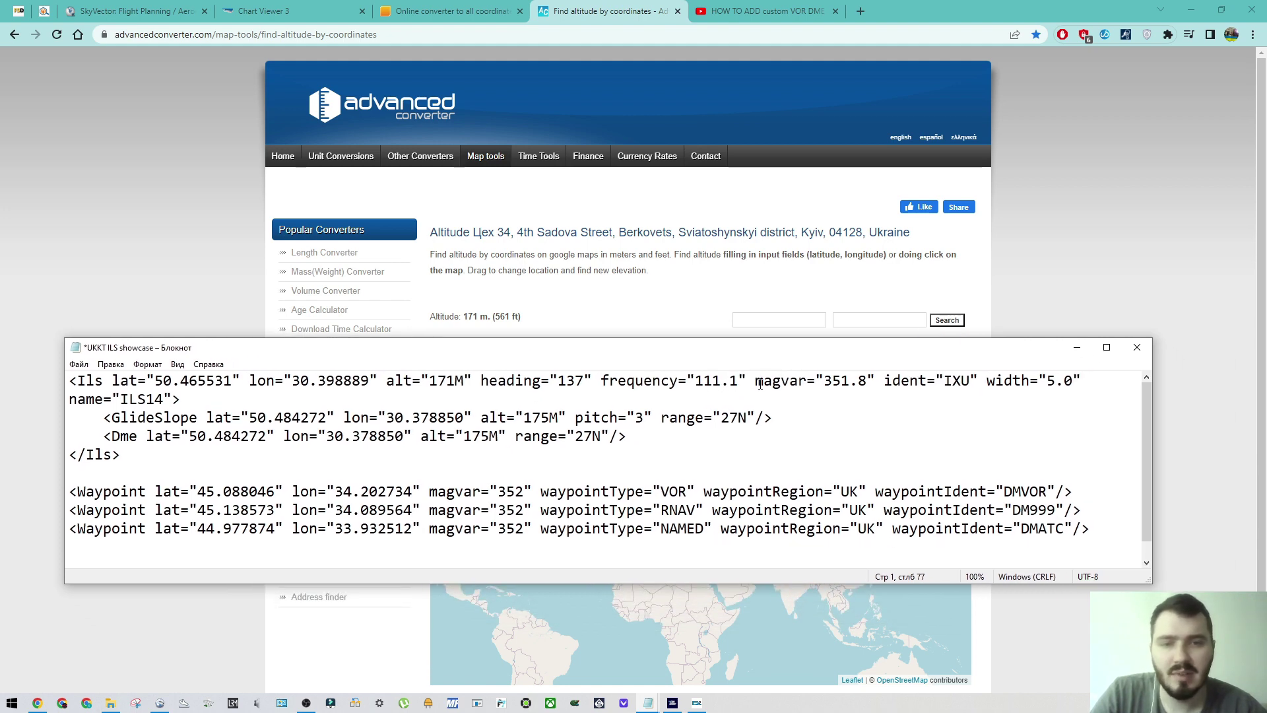
{"action": "left_click_drag", "start_coordinate": [756, 381], "coordinate": [875, 382]}
{"action": "left_click", "coordinate": [875, 382]}
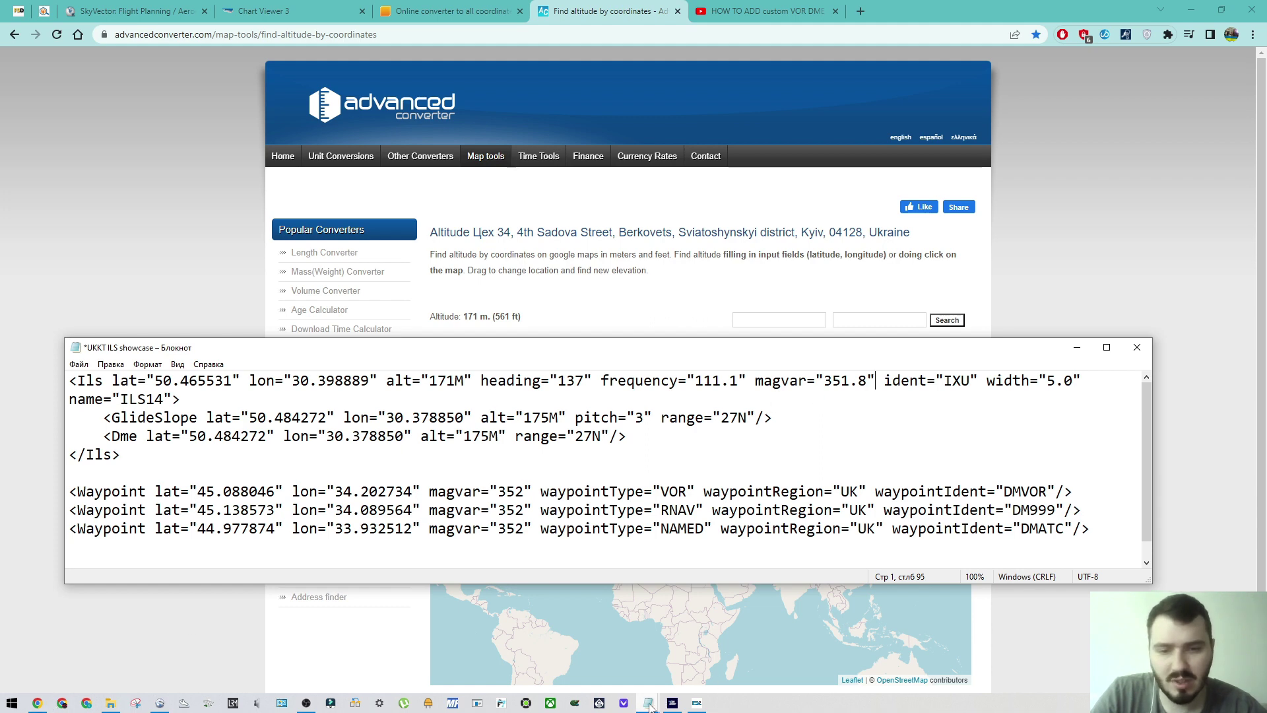
Step: Open the Add Userpoint dialog in Little Navmap for a point on the extended runway centerline to check its magnetic declination
{"action": "mouse_move", "coordinate": [638, 706]}
{"action": "left_click", "coordinate": [160, 703]}
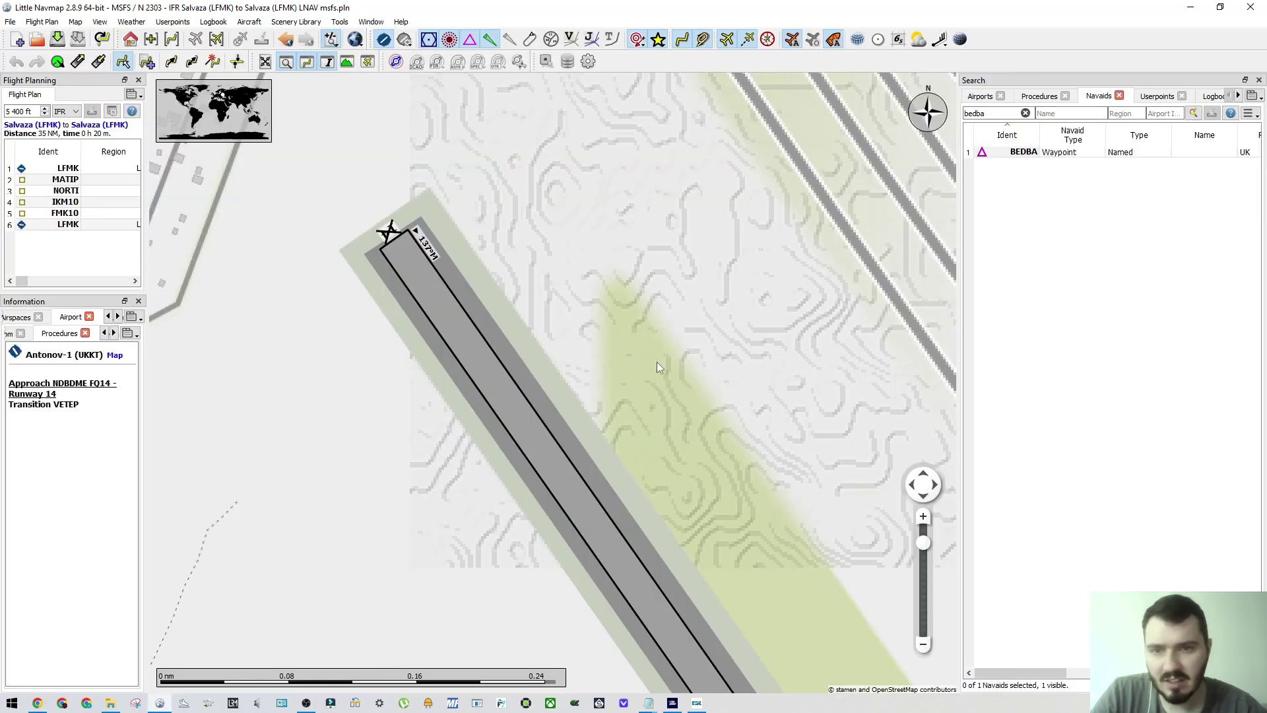
{"action": "scroll", "coordinate": [570, 260], "scroll_direction": "down", "scroll_amount": 5}
{"action": "scroll", "coordinate": [778, 443], "scroll_direction": "up", "scroll_amount": 5}
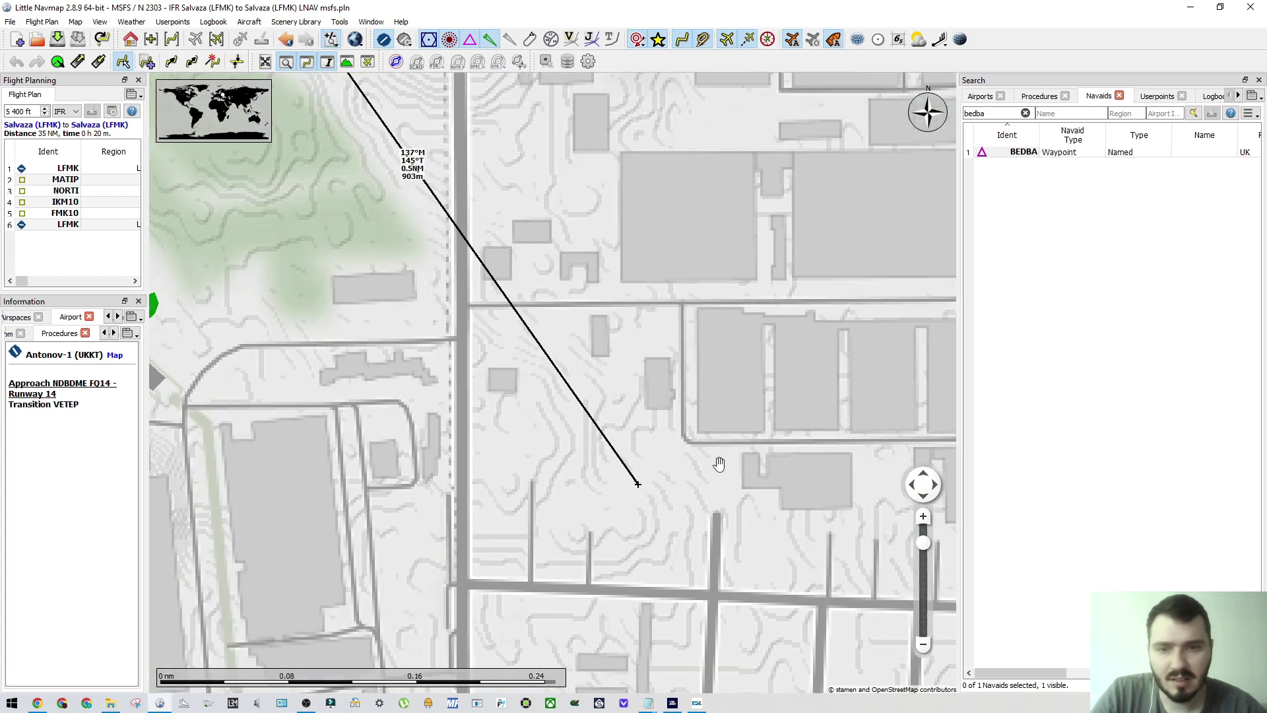
{"action": "scroll", "coordinate": [654, 454], "scroll_direction": "down", "scroll_amount": 4}
{"action": "scroll", "coordinate": [627, 403], "scroll_direction": "up", "scroll_amount": 4}
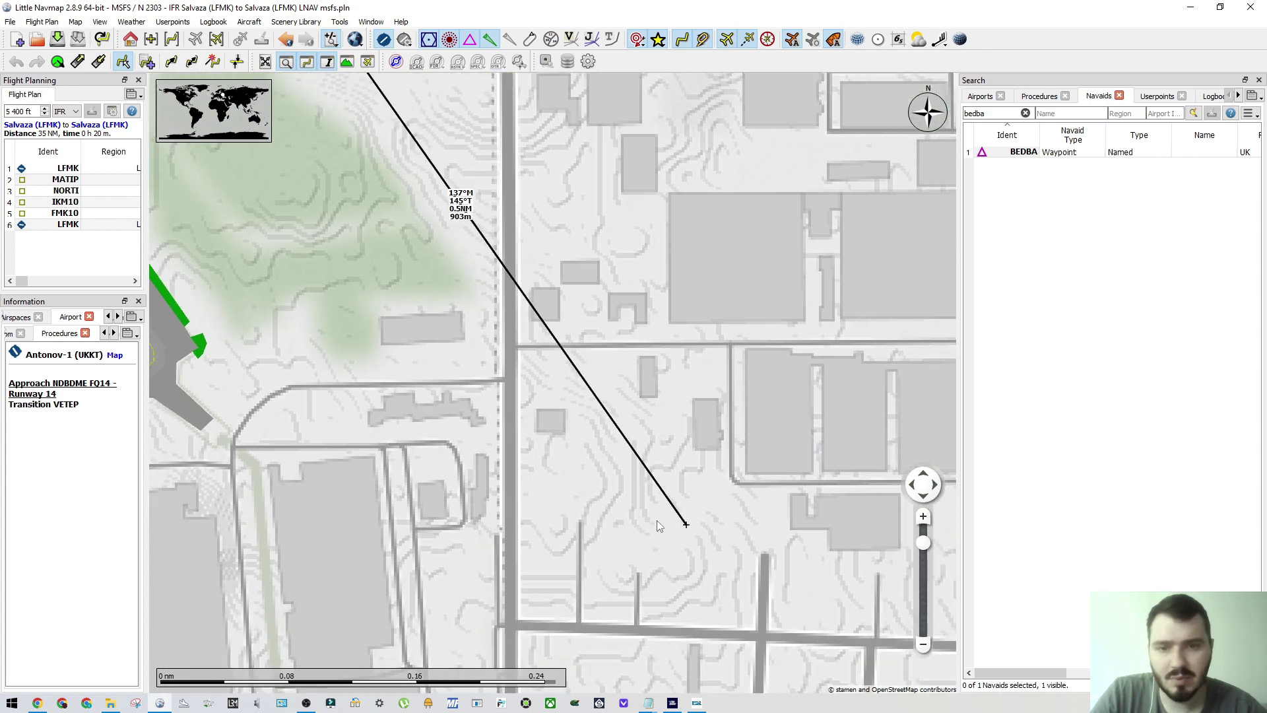
{"action": "right_click", "coordinate": [596, 377]}
{"action": "right_click", "coordinate": [510, 265]}
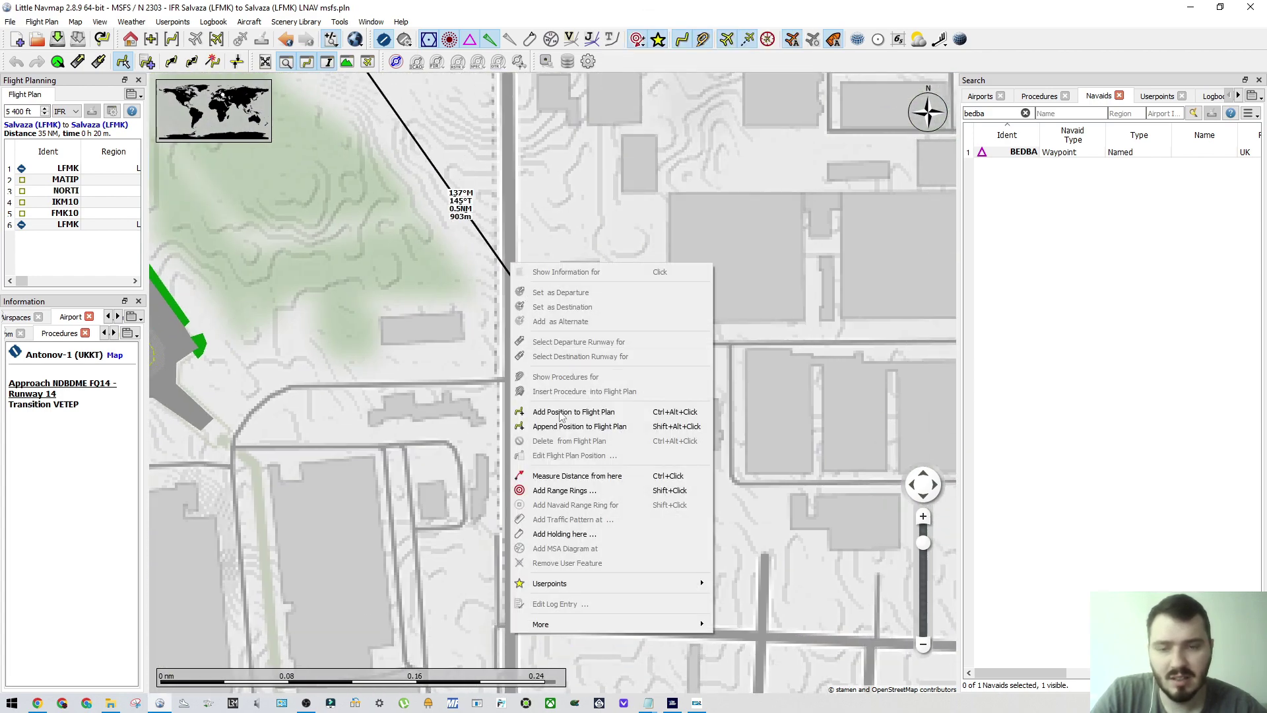
{"action": "mouse_move", "coordinate": [573, 585]}
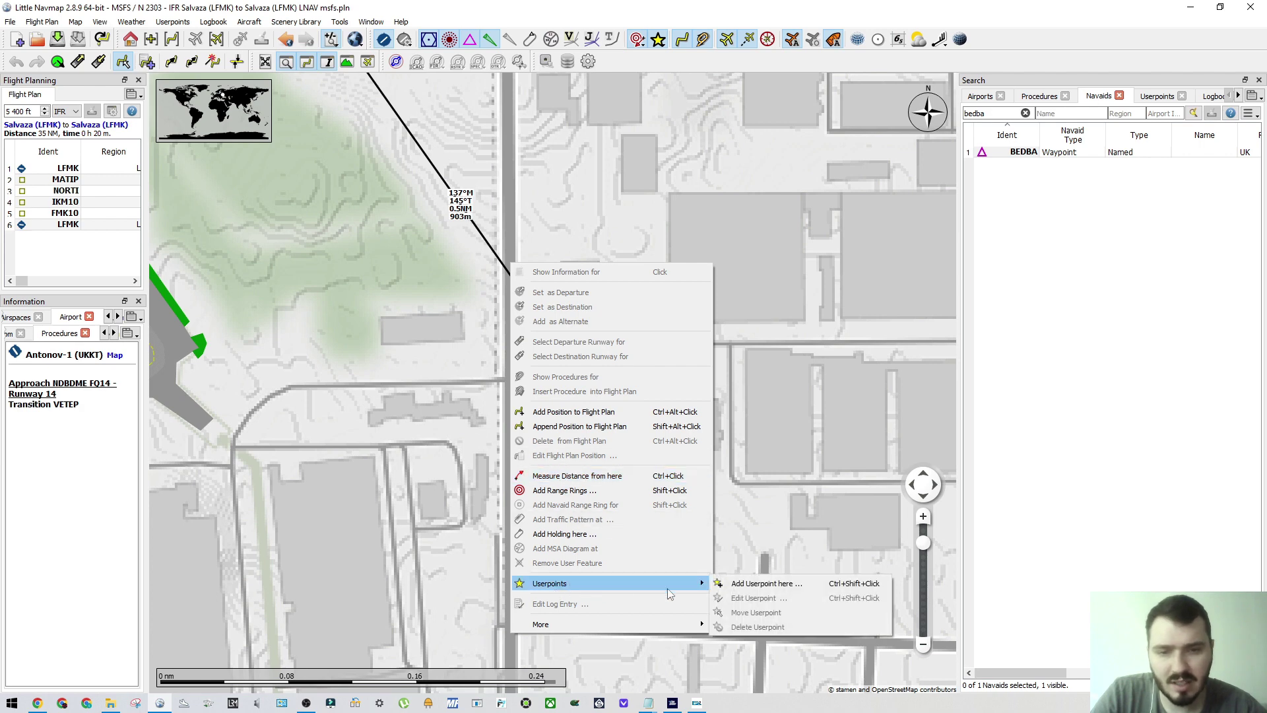
{"action": "left_click", "coordinate": [765, 584]}
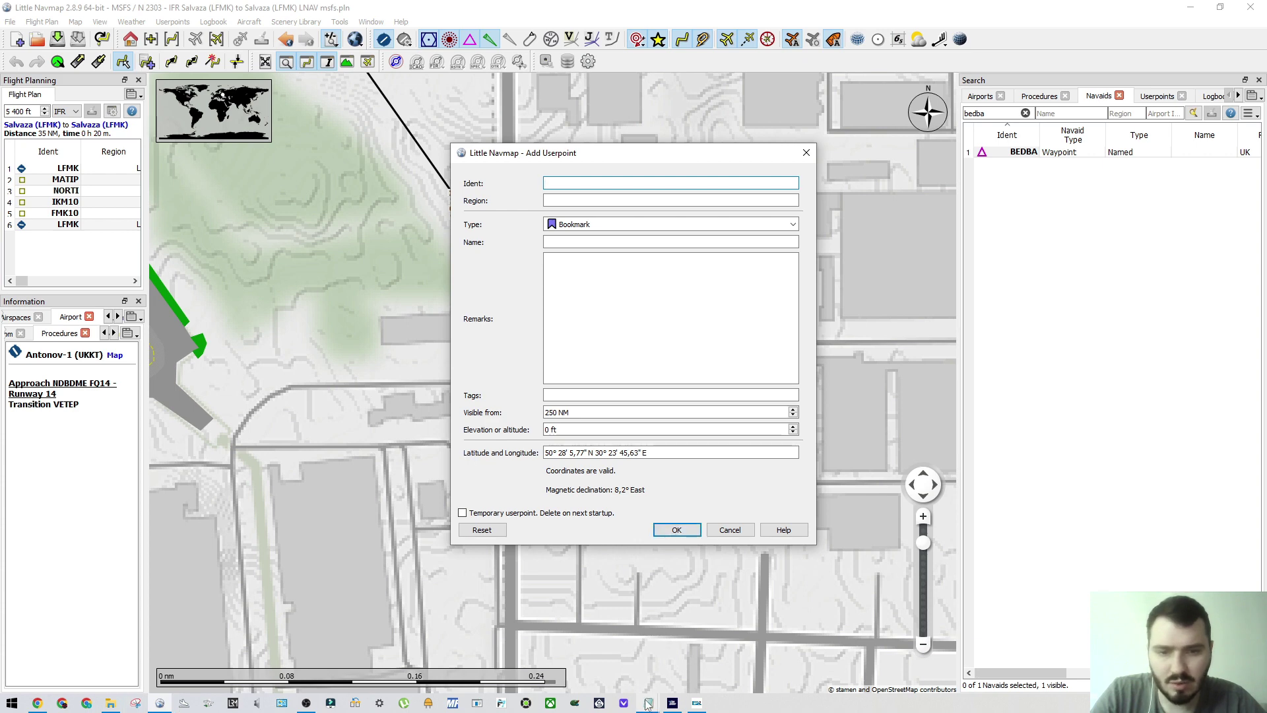
Step: Bring the UKKT ILS showcase Notepad window forward and move it below the declination reading in the Add Userpoint dialog
{"action": "mouse_move", "coordinate": [649, 702]}
{"action": "left_click", "coordinate": [656, 664]}
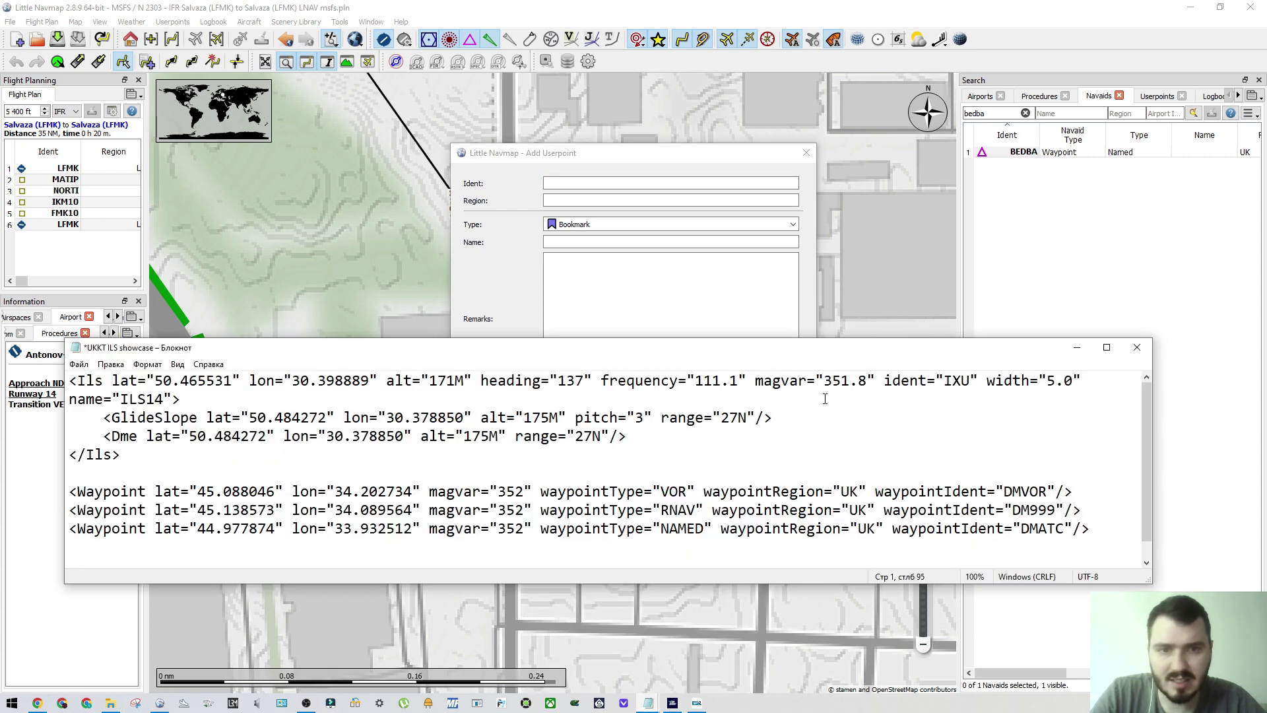
{"action": "left_click_drag", "start_coordinate": [865, 383], "coordinate": [813, 545]}
{"action": "left_click", "coordinate": [846, 558]}
{"action": "left_click", "coordinate": [855, 561]}
{"action": "left_click", "coordinate": [813, 545]}
{"action": "left_click_drag", "start_coordinate": [646, 503], "coordinate": [644, 520]}
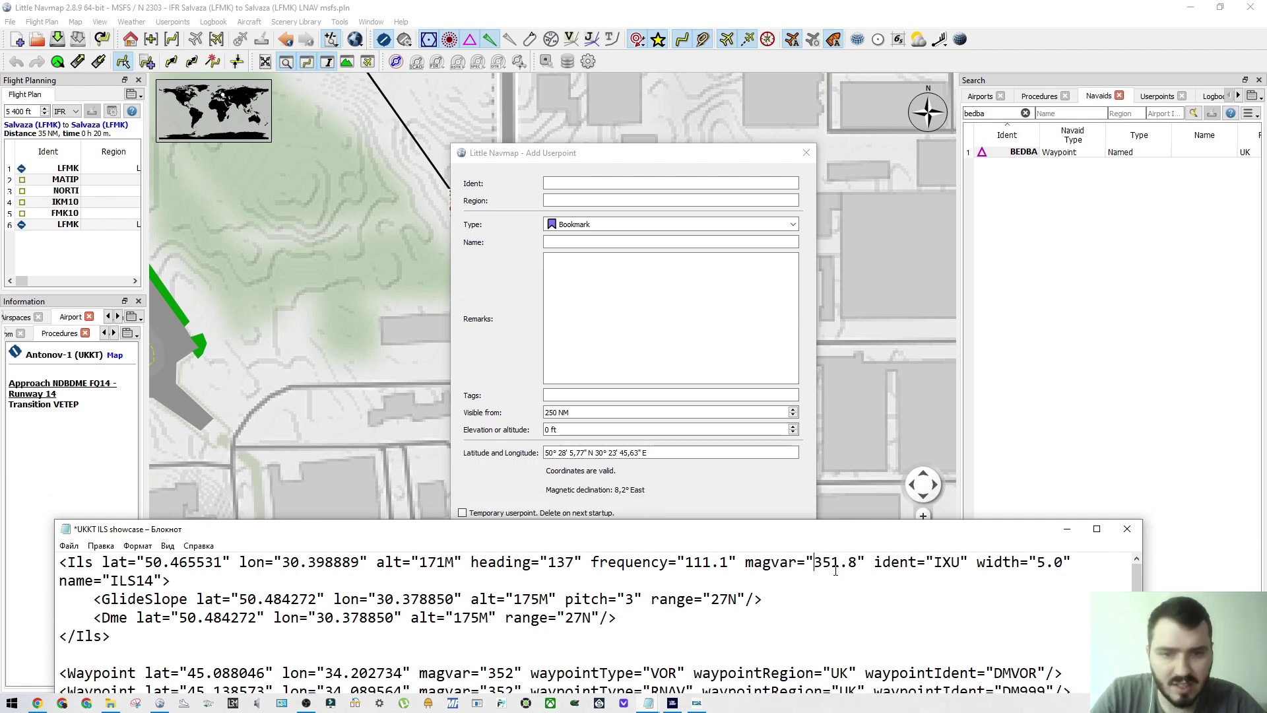
Step: Try 355 as the Ils magvar attribute and undo the edit
{"action": "left_click_drag", "start_coordinate": [856, 562], "coordinate": [830, 562]}
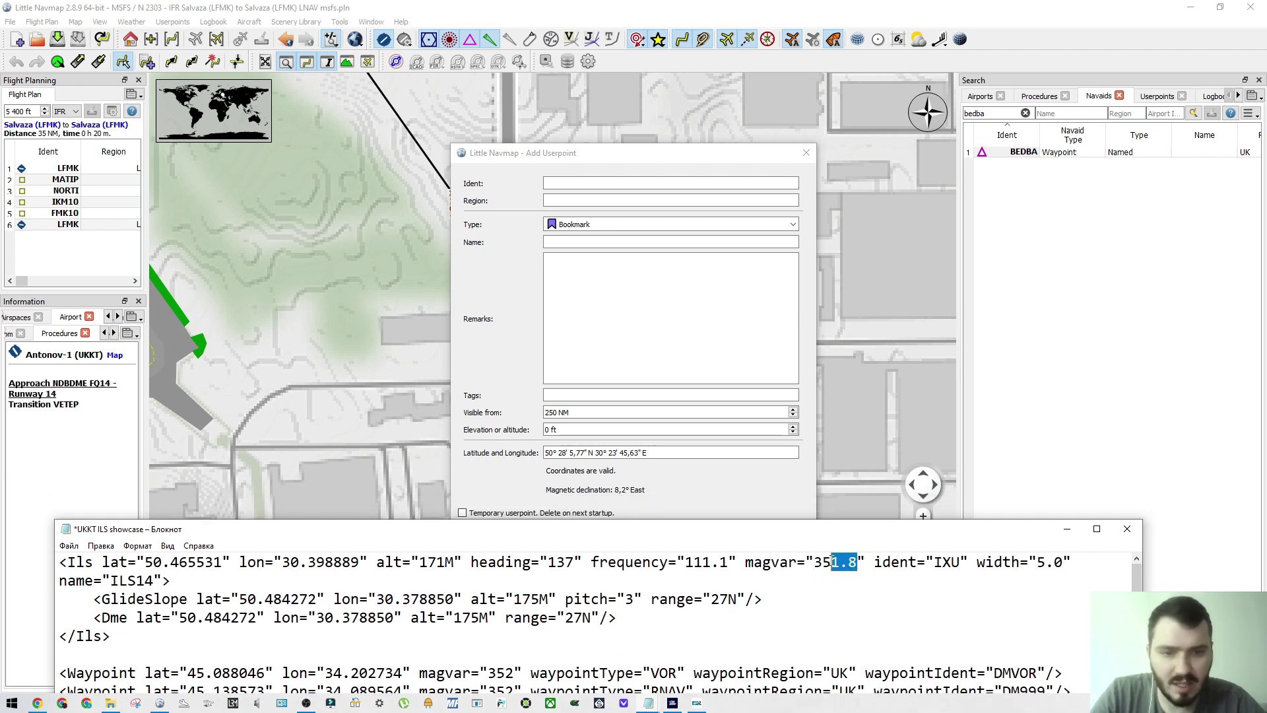
{"action": "type", "text": "5"}
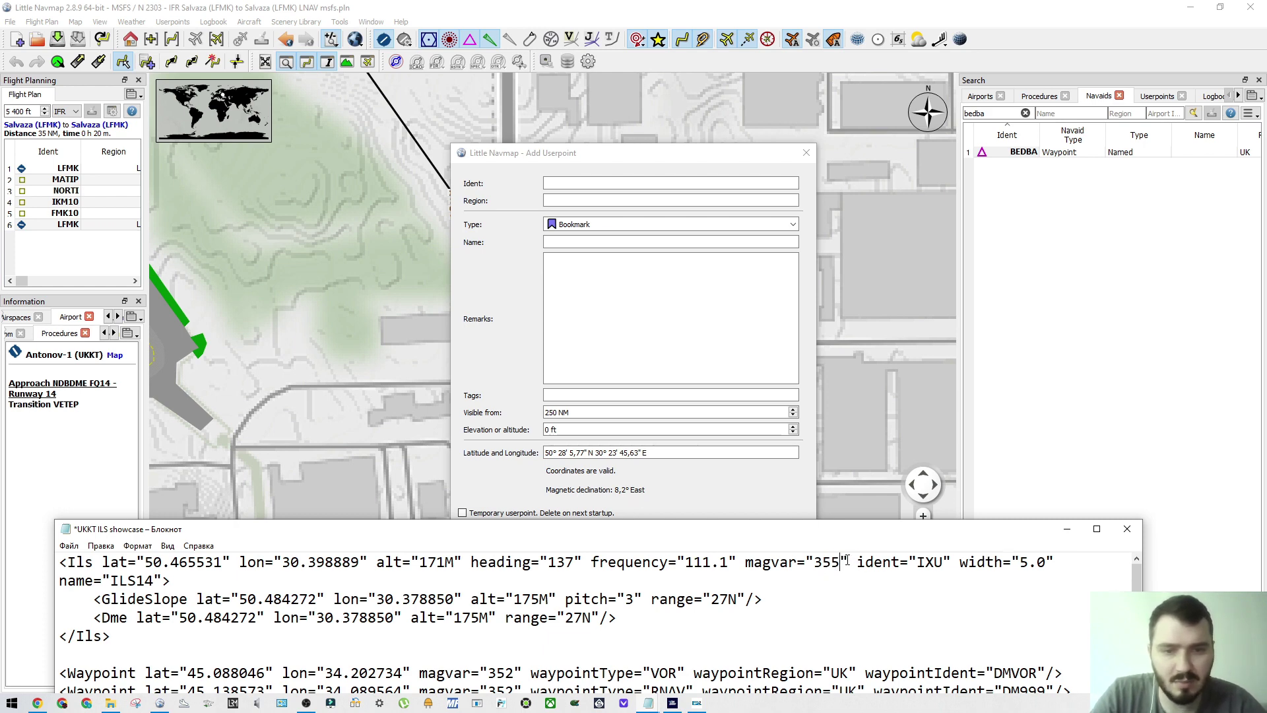
{"action": "key", "text": "ctrl+z"}
Step: Shift the Notepad window slightly and set the Ils magvar attribute to 5
{"action": "left_click_drag", "start_coordinate": [643, 535], "coordinate": [635, 533]}
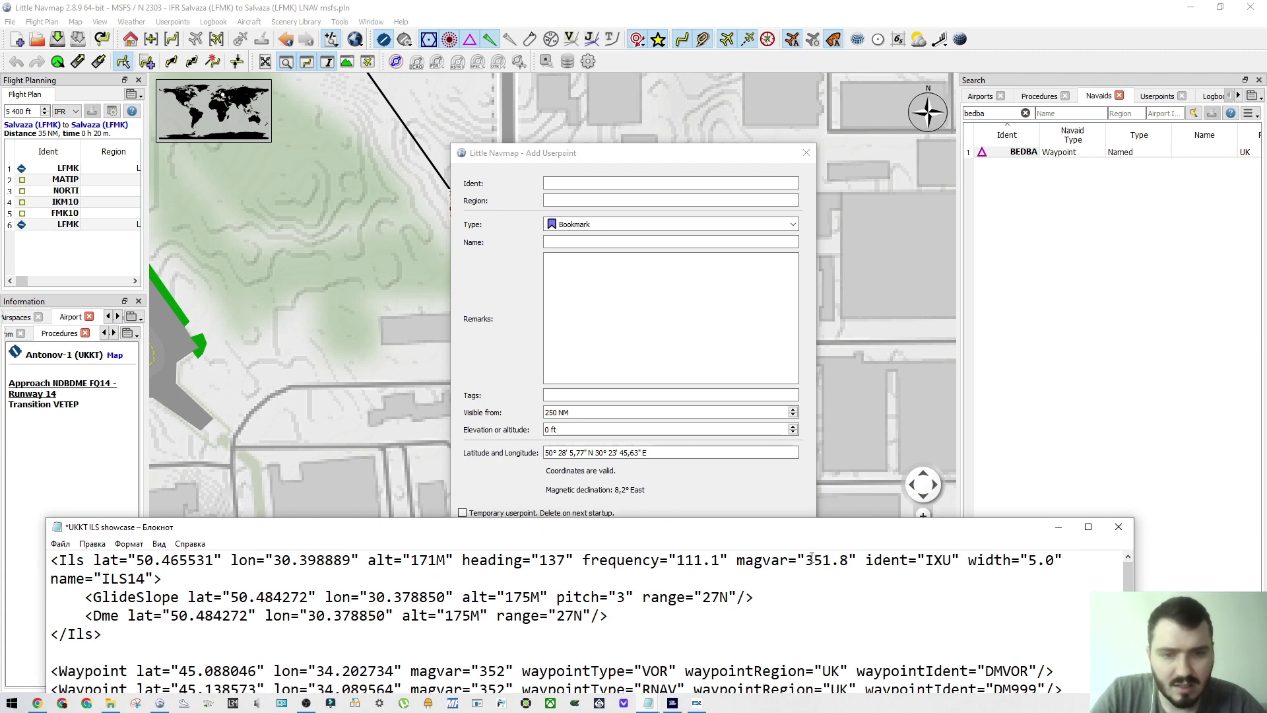
{"action": "left_click_drag", "start_coordinate": [806, 559], "coordinate": [850, 560]}
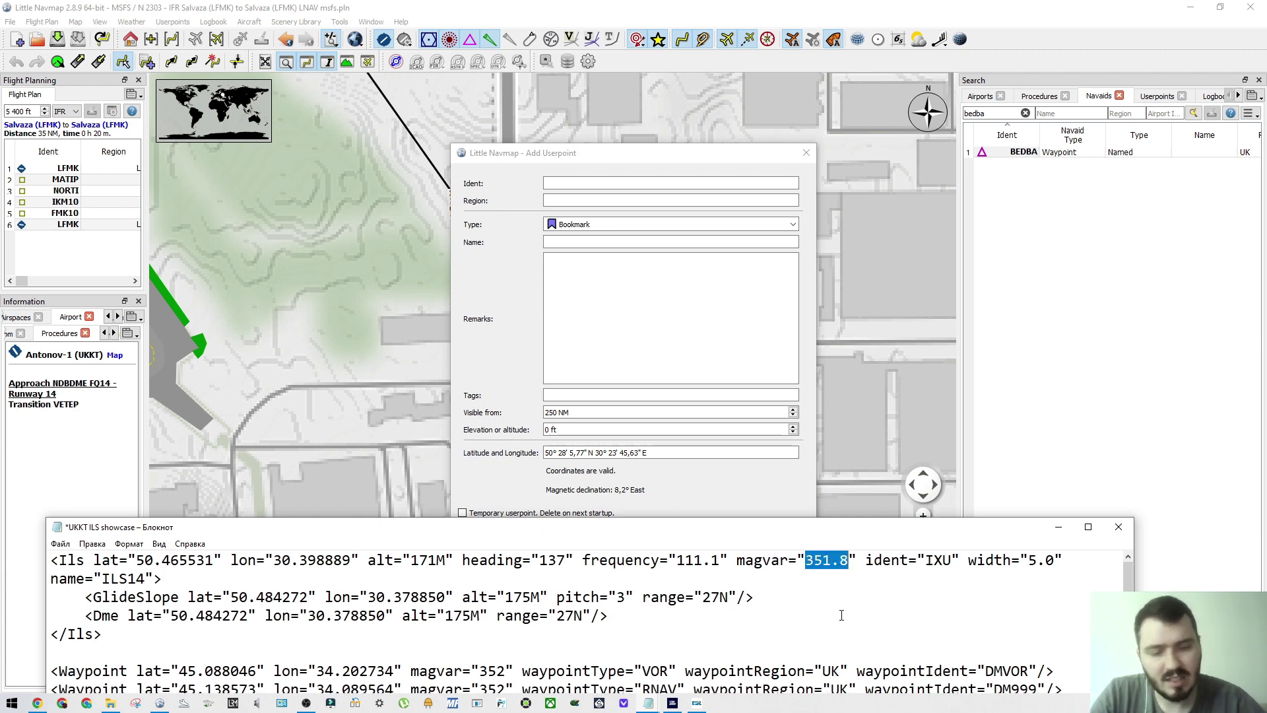
{"action": "type", "text": "5"}
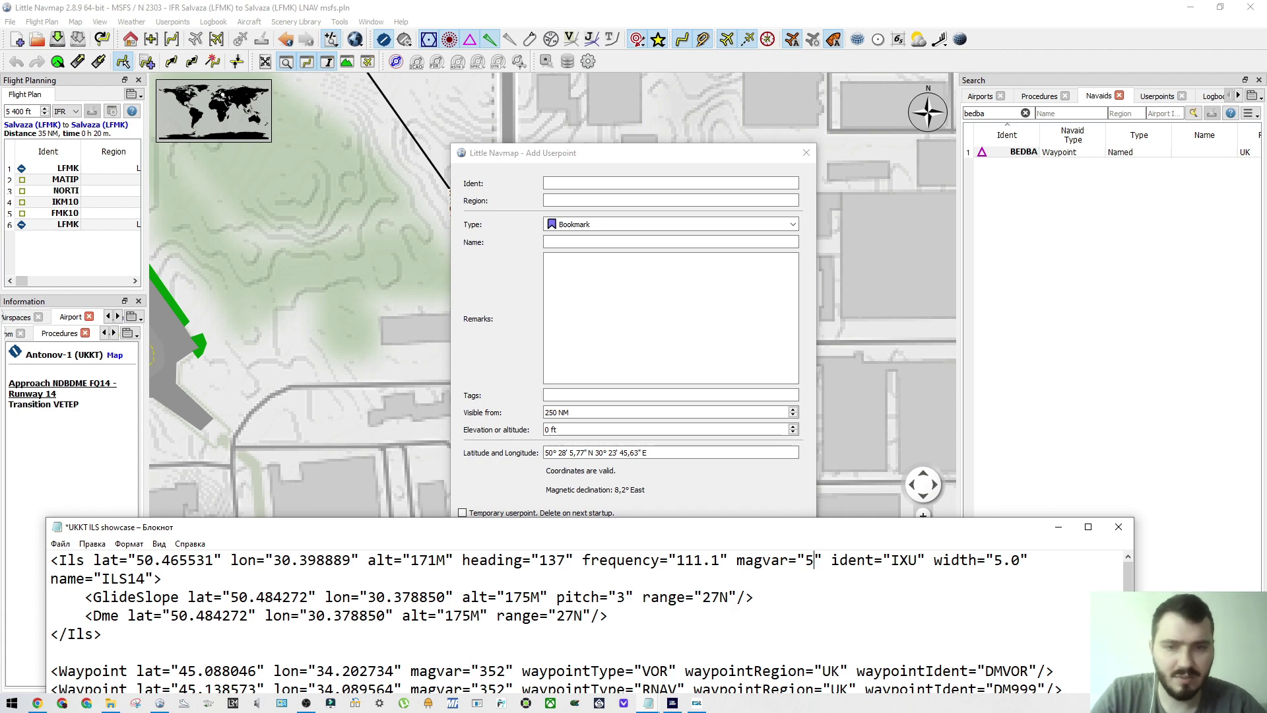
Step: Try 8.2 as the Ils magvar attribute and clear the value
{"action": "double_click", "coordinate": [813, 559]}
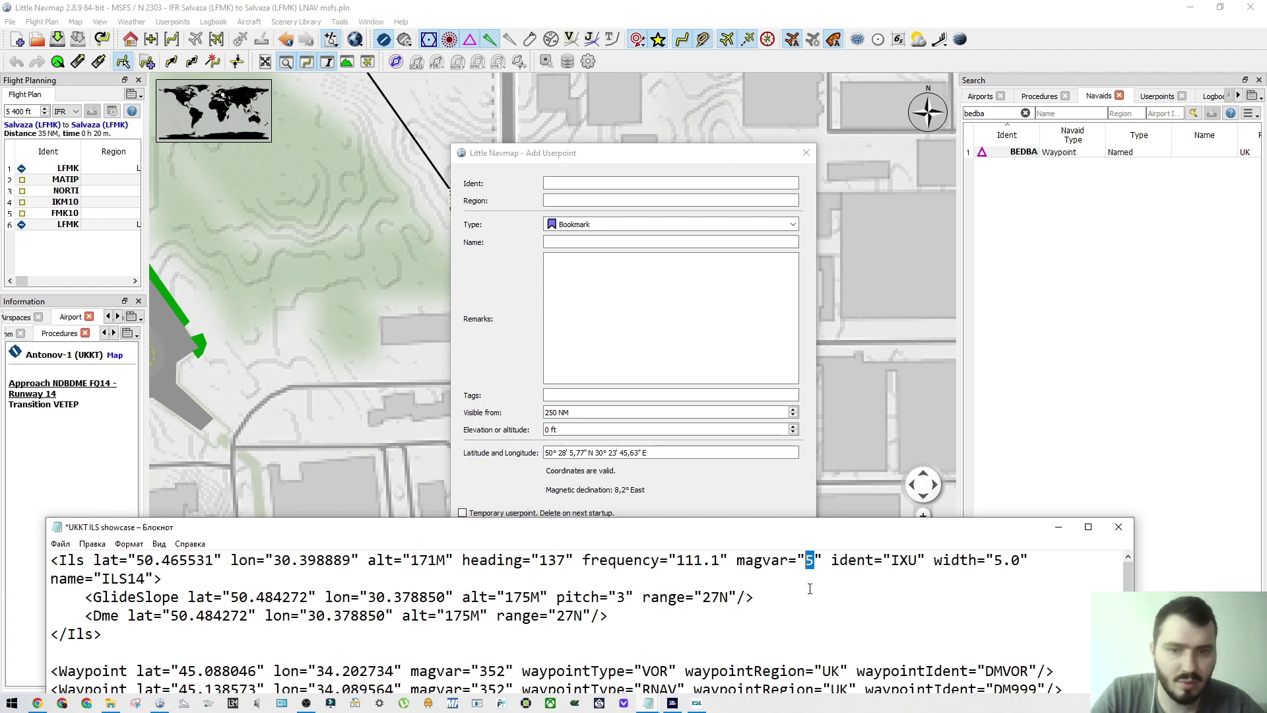
{"action": "type", "text": "8.2"}
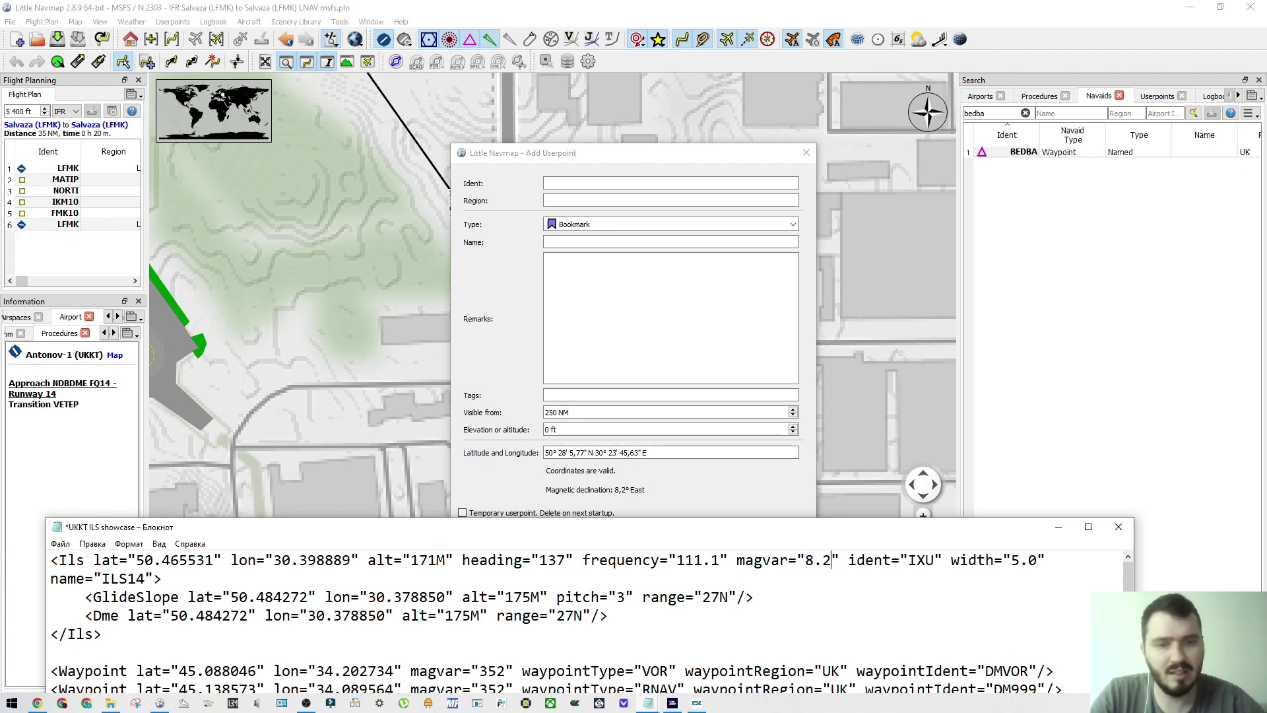
{"action": "key", "text": "BackSpace"}
{"action": "key", "text": "BackSpace"}
{"action": "key", "text": "BackSpace"}
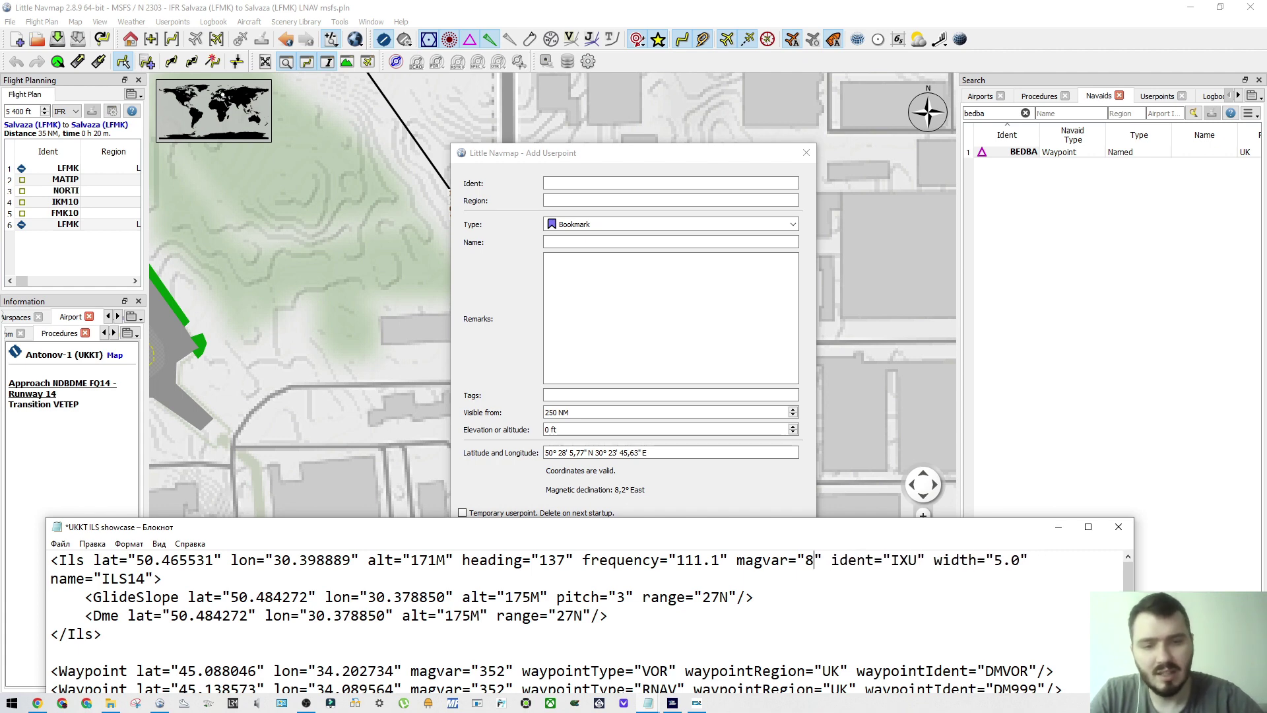
Step: Set the Ils magvar attribute to 351.8
{"action": "type", "text": "351."}
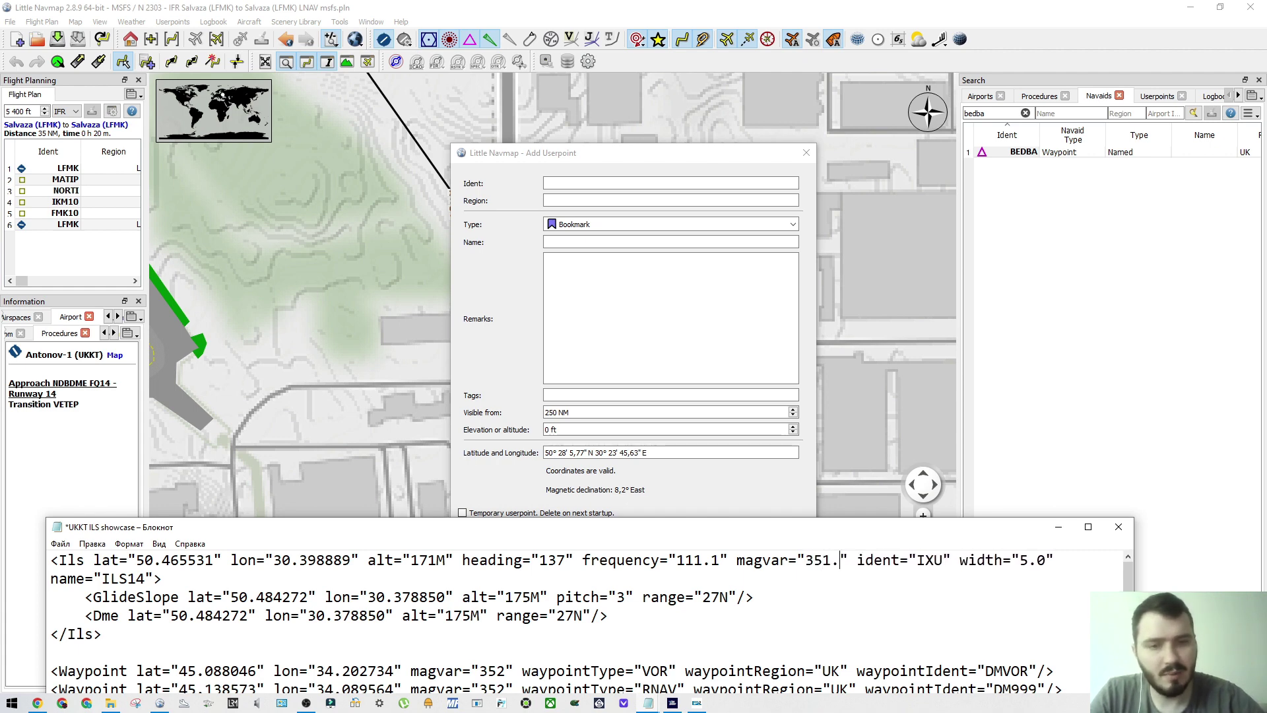
{"action": "type", "text": "2"}
{"action": "key", "text": "BackSpace"}
{"action": "type", "text": "8"}
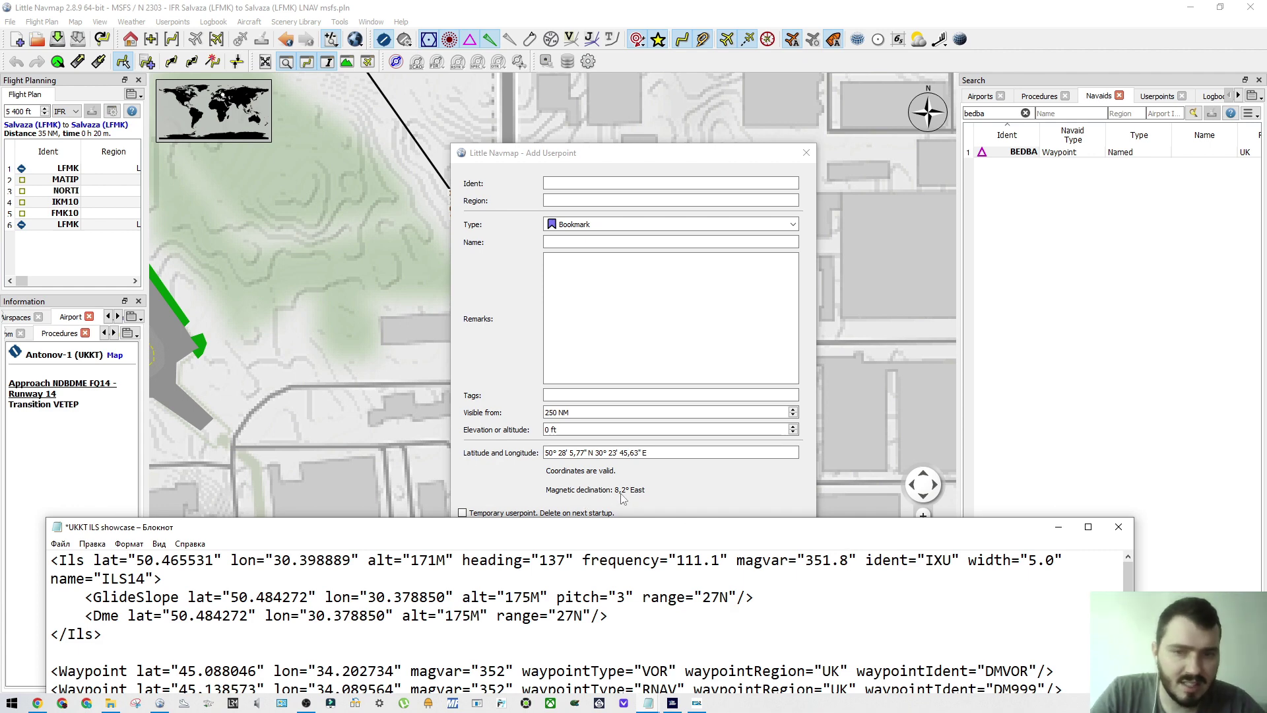
Step: Move the Notepad window up over the Add Userpoint dialog and highlight the ident value IXU in the Ils line
{"action": "left_click_drag", "start_coordinate": [657, 530], "coordinate": [695, 289]}
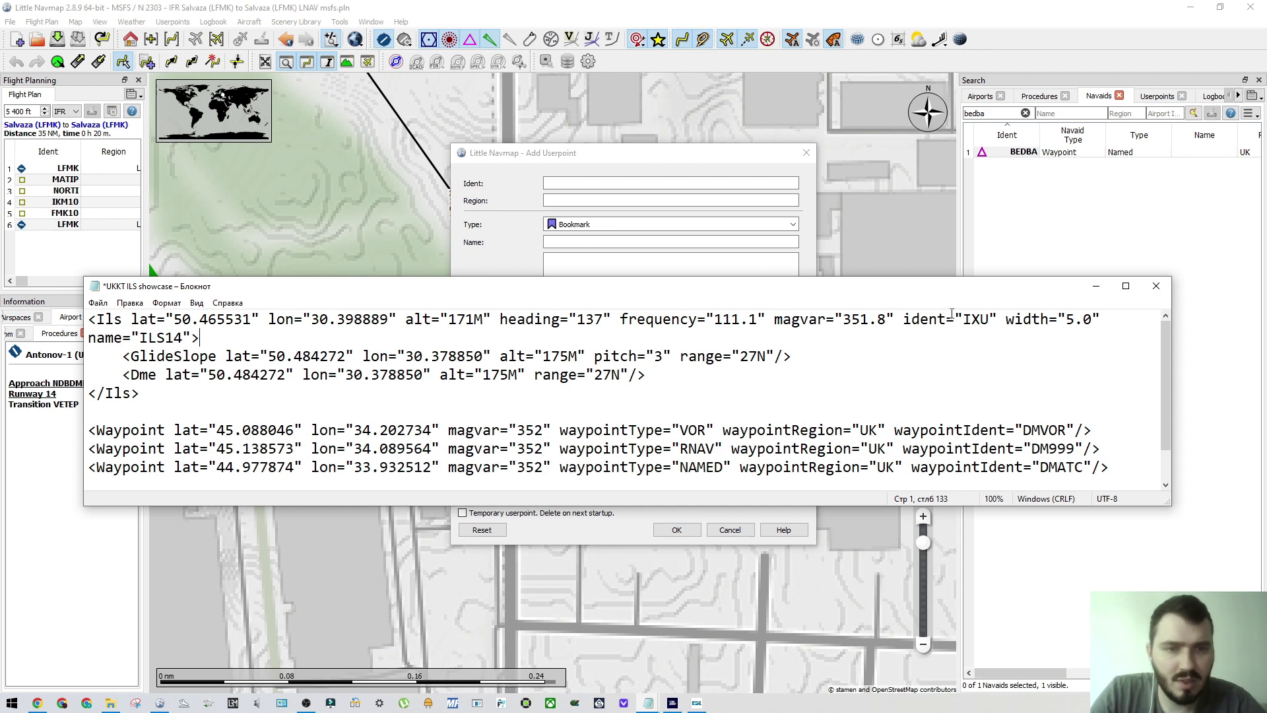
{"action": "left_click_drag", "start_coordinate": [945, 296], "coordinate": [944, 280]}
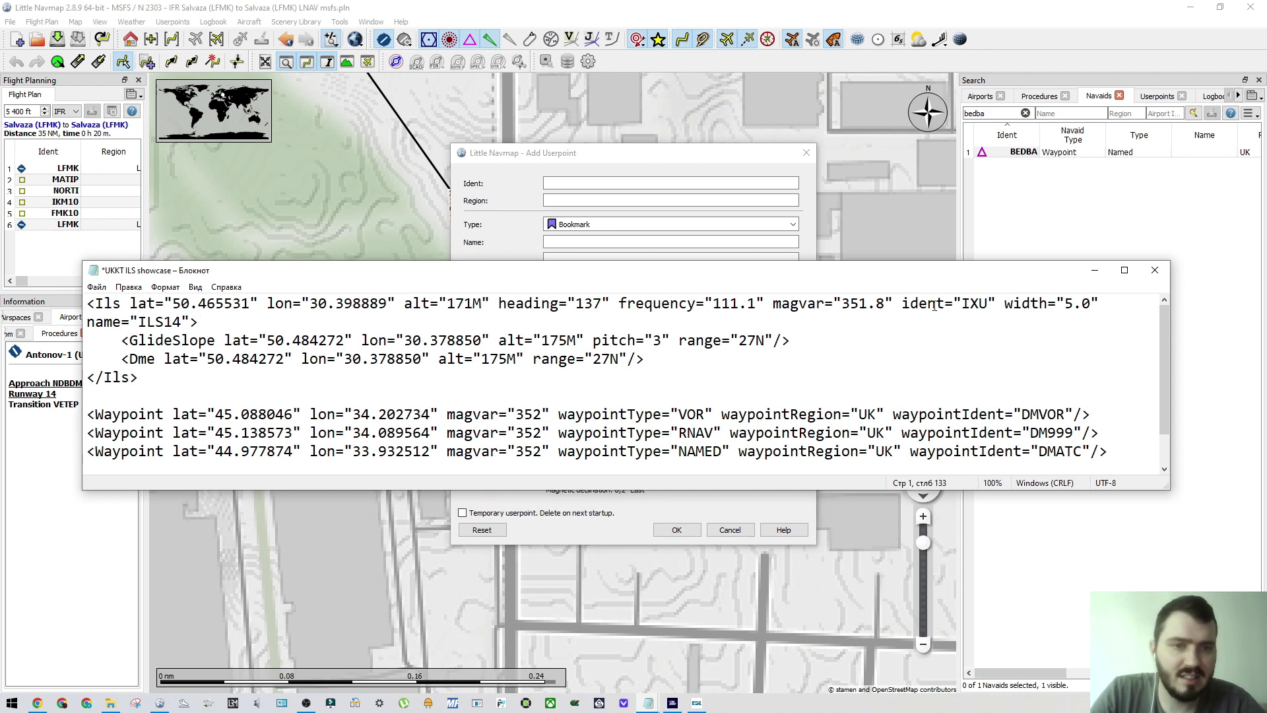
{"action": "double_click", "coordinate": [967, 304]}
{"action": "left_click", "coordinate": [969, 305]}
{"action": "double_click", "coordinate": [967, 304]}
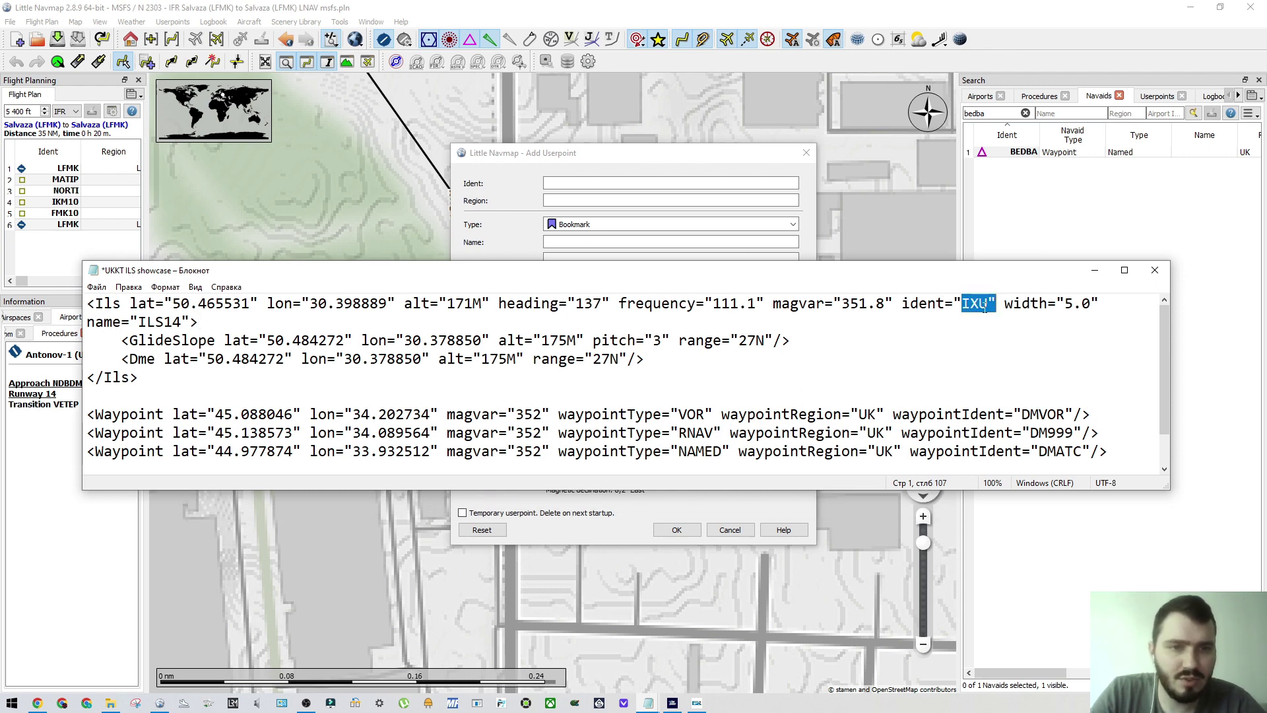
{"action": "left_click", "coordinate": [968, 304]}
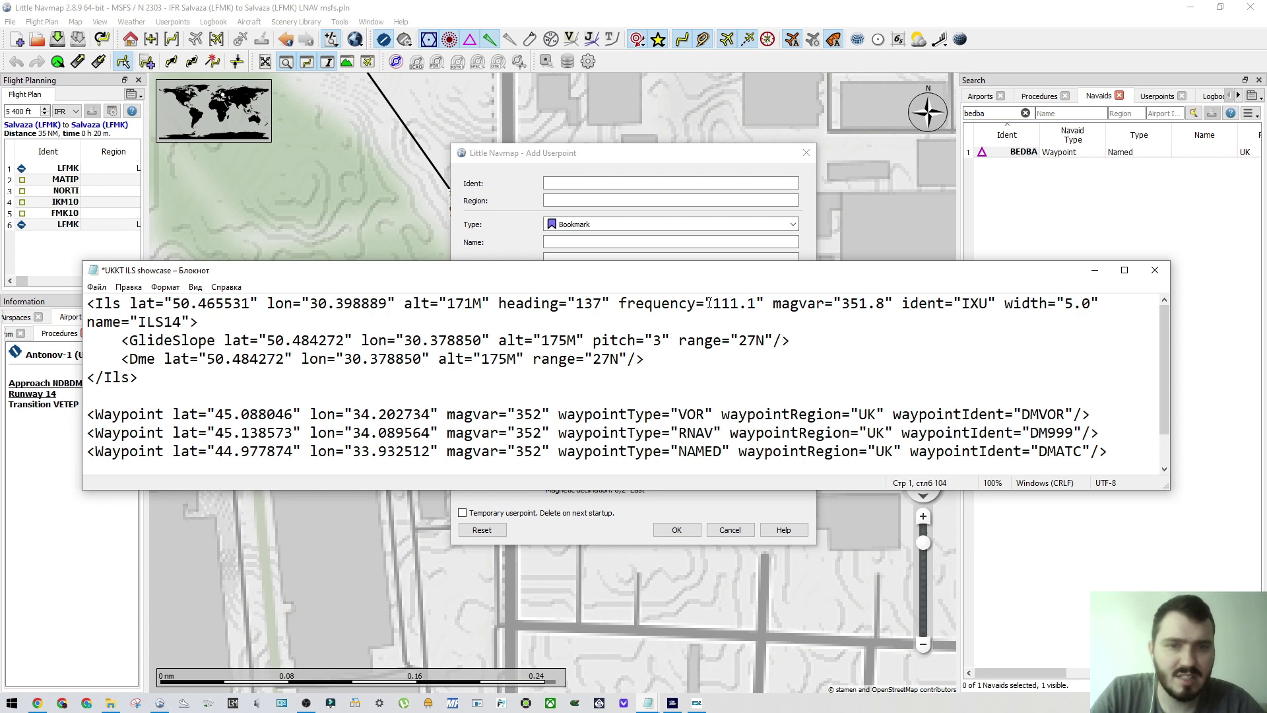
{"action": "double_click", "coordinate": [966, 304]}
{"action": "mouse_move", "coordinate": [989, 304]}
{"action": "left_mouse_down"}
{"action": "mouse_move", "coordinate": [965, 304]}
{"action": "mouse_move", "coordinate": [974, 317]}
{"action": "left_mouse_up"}
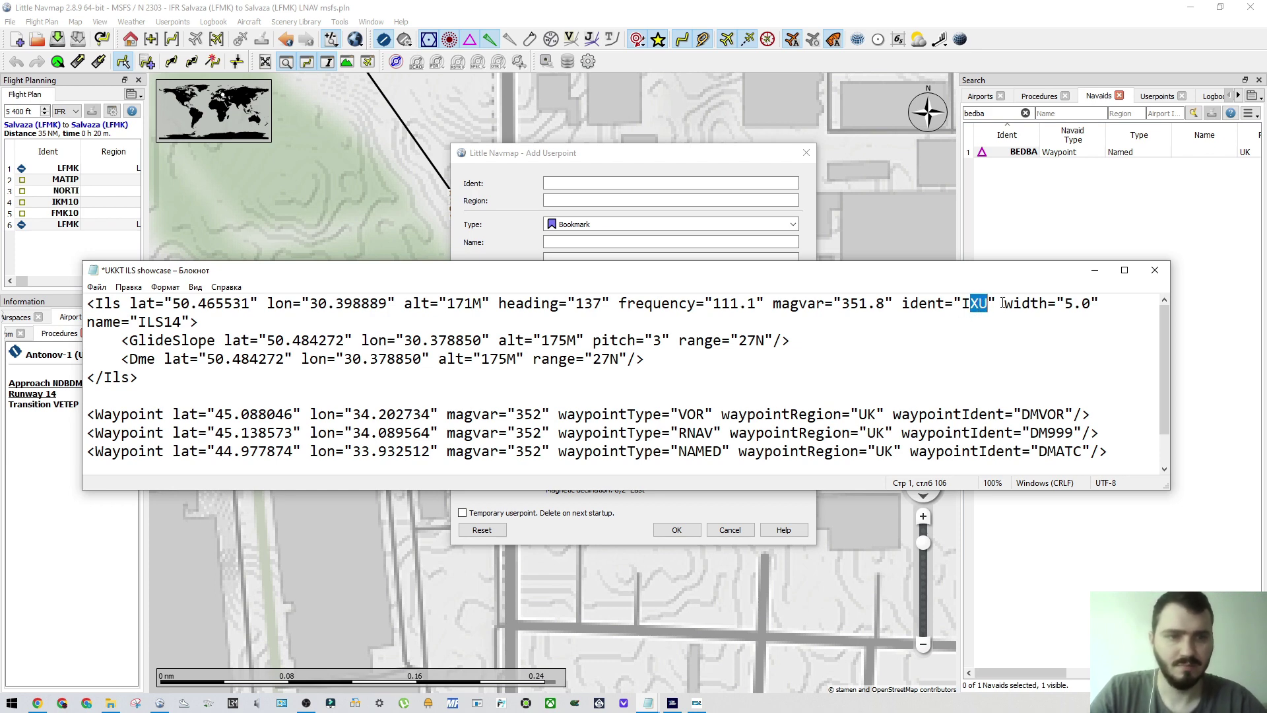
{"action": "left_click_drag", "start_coordinate": [968, 304], "coordinate": [989, 304]}
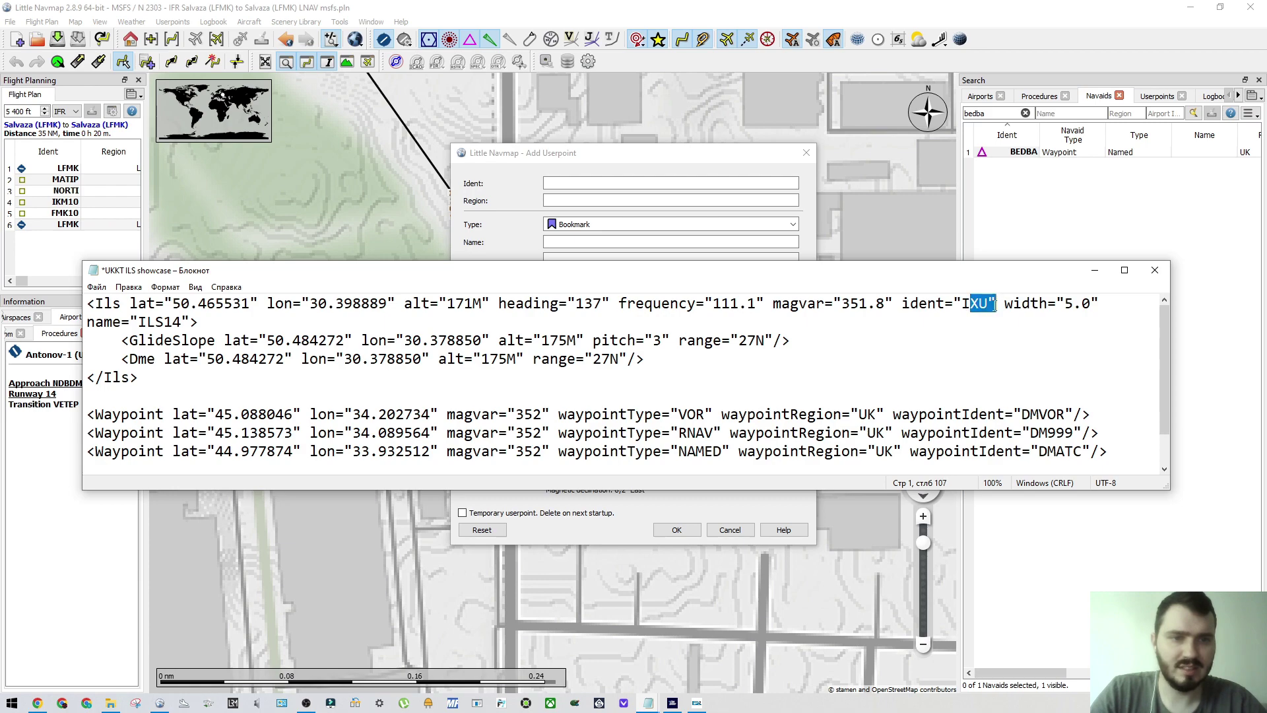
Step: Cancel the Add Userpoint dialog and show the ILS details for both runway directions of Antonov-2 (UKKM) on the map
{"action": "left_click", "coordinate": [667, 506]}
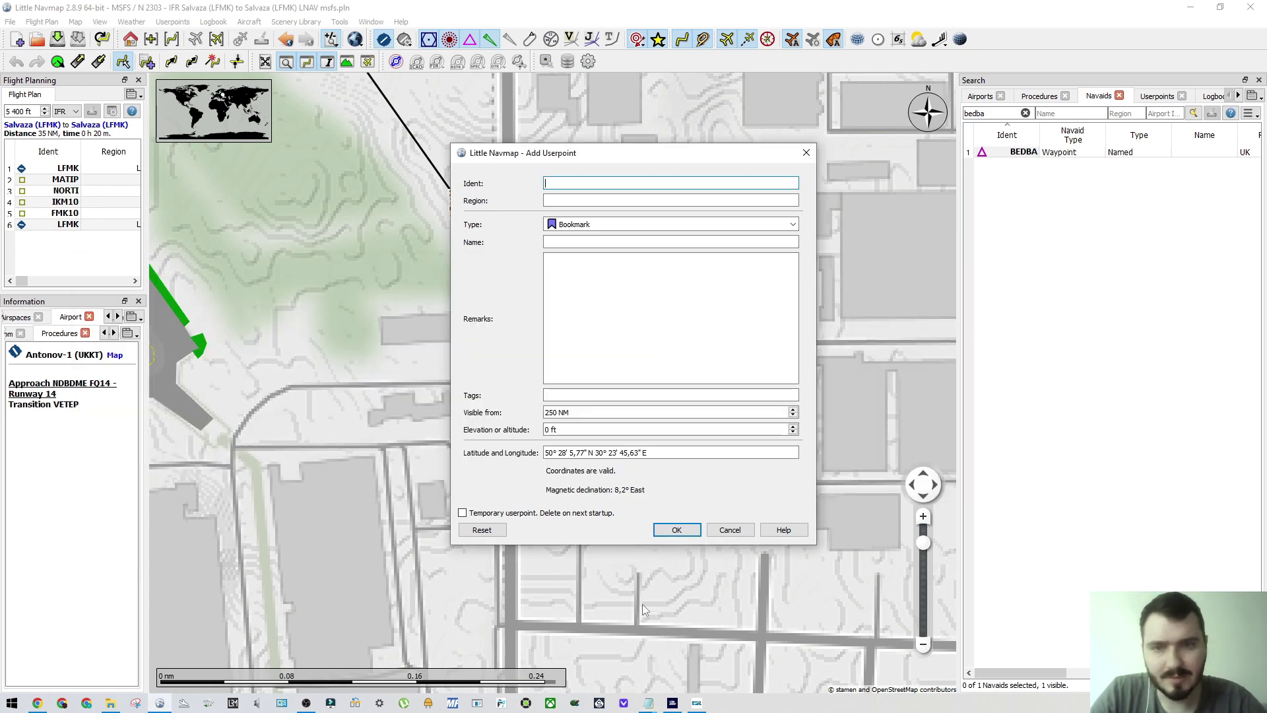
{"action": "left_click", "coordinate": [730, 530]}
{"action": "scroll", "coordinate": [703, 483], "scroll_direction": "down", "scroll_amount": 5}
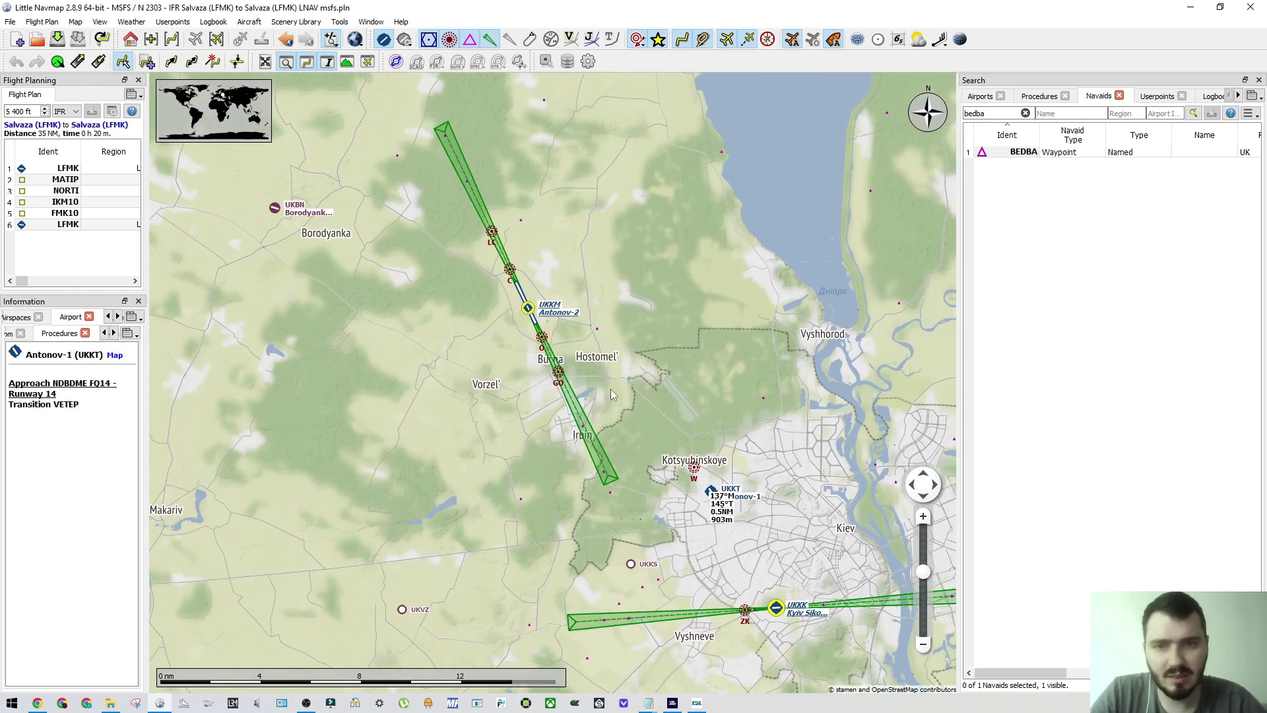
{"action": "scroll", "coordinate": [587, 295], "scroll_direction": "up", "scroll_amount": 1}
{"action": "left_click_drag", "start_coordinate": [436, 216], "coordinate": [715, 415]}
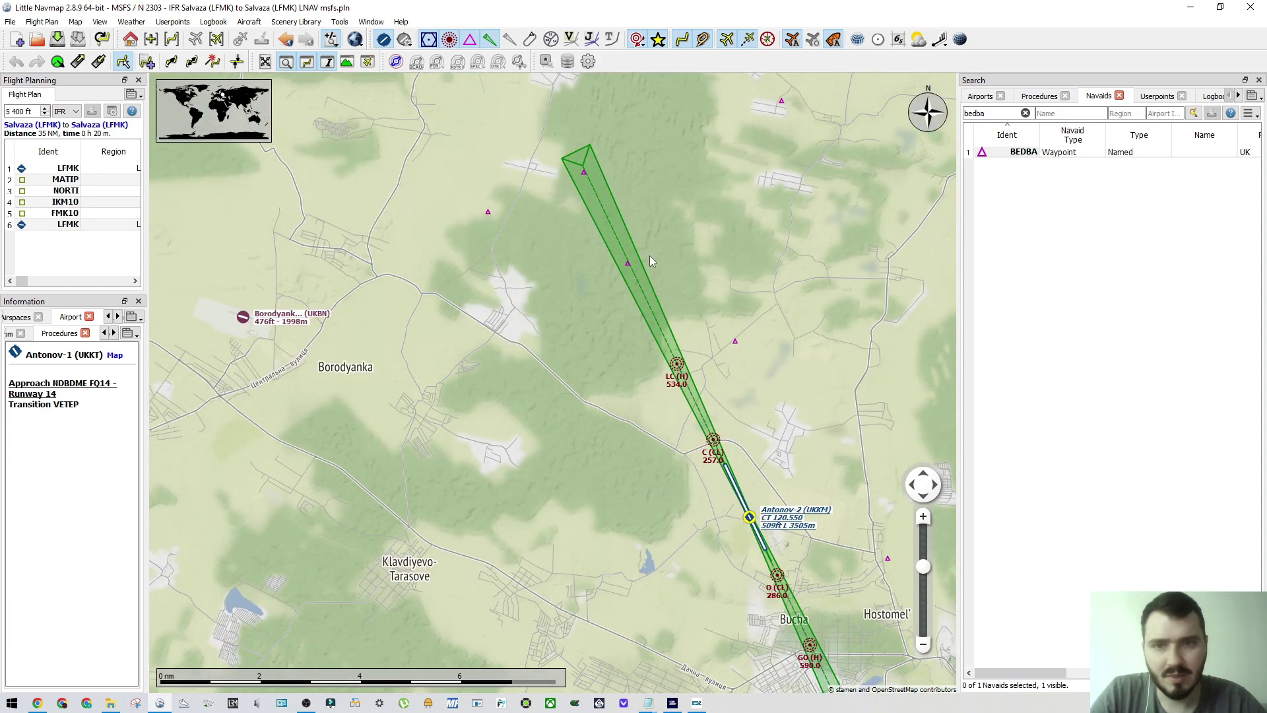
{"action": "left_click", "coordinate": [644, 284]}
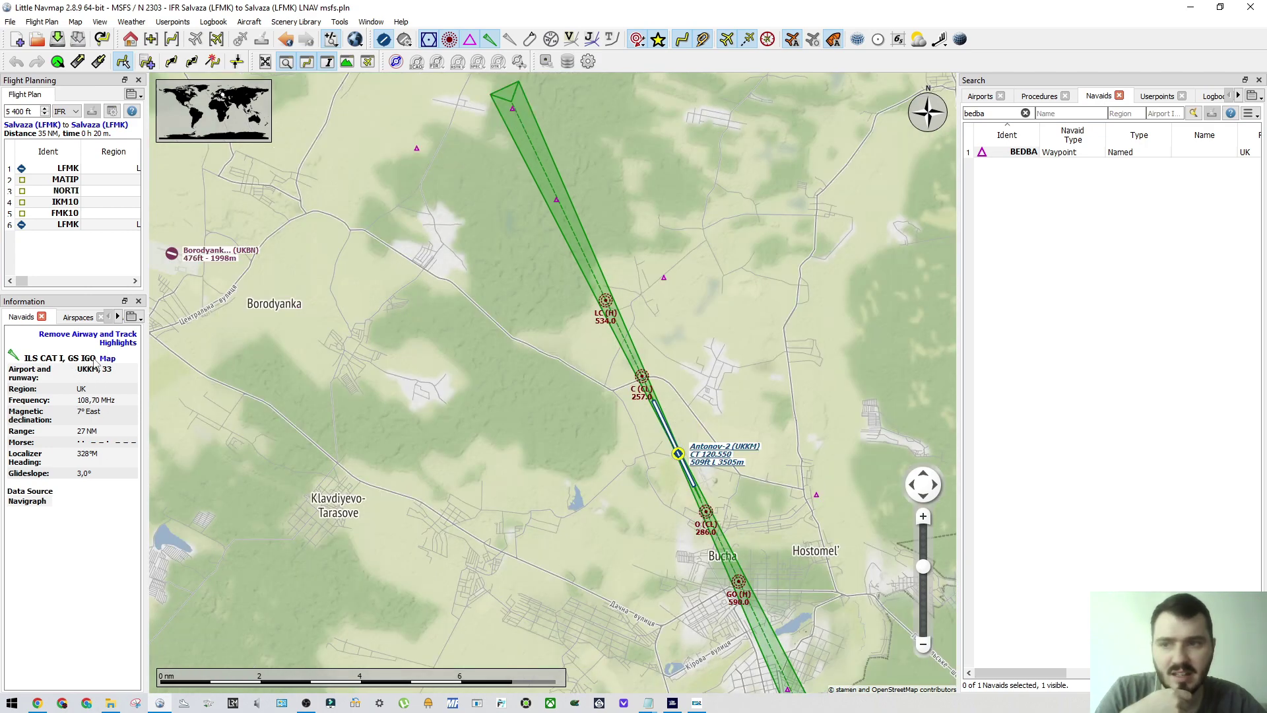
{"action": "left_click", "coordinate": [573, 241]}
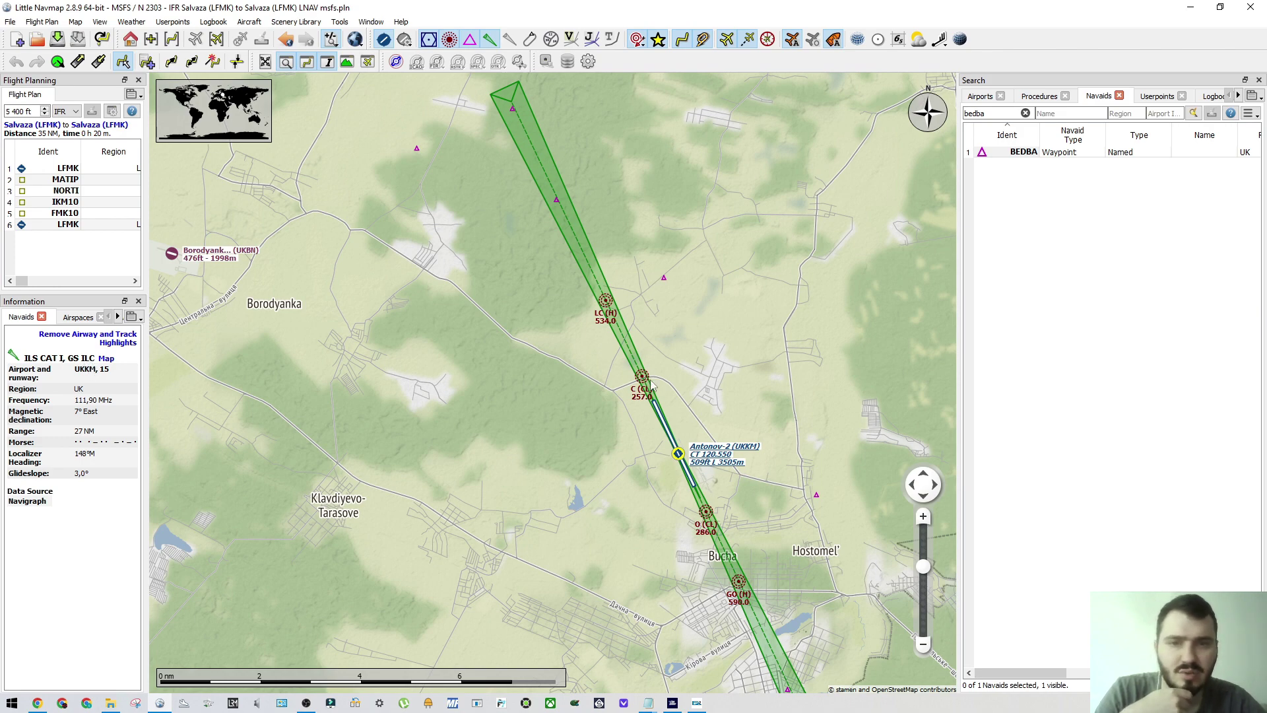
Step: Examine the map area between the UKKM ILS, Antonov-1 (UKKT) and UKKK to compare the nearby localizers
{"action": "scroll", "coordinate": [704, 449], "scroll_direction": "down", "scroll_amount": 2}
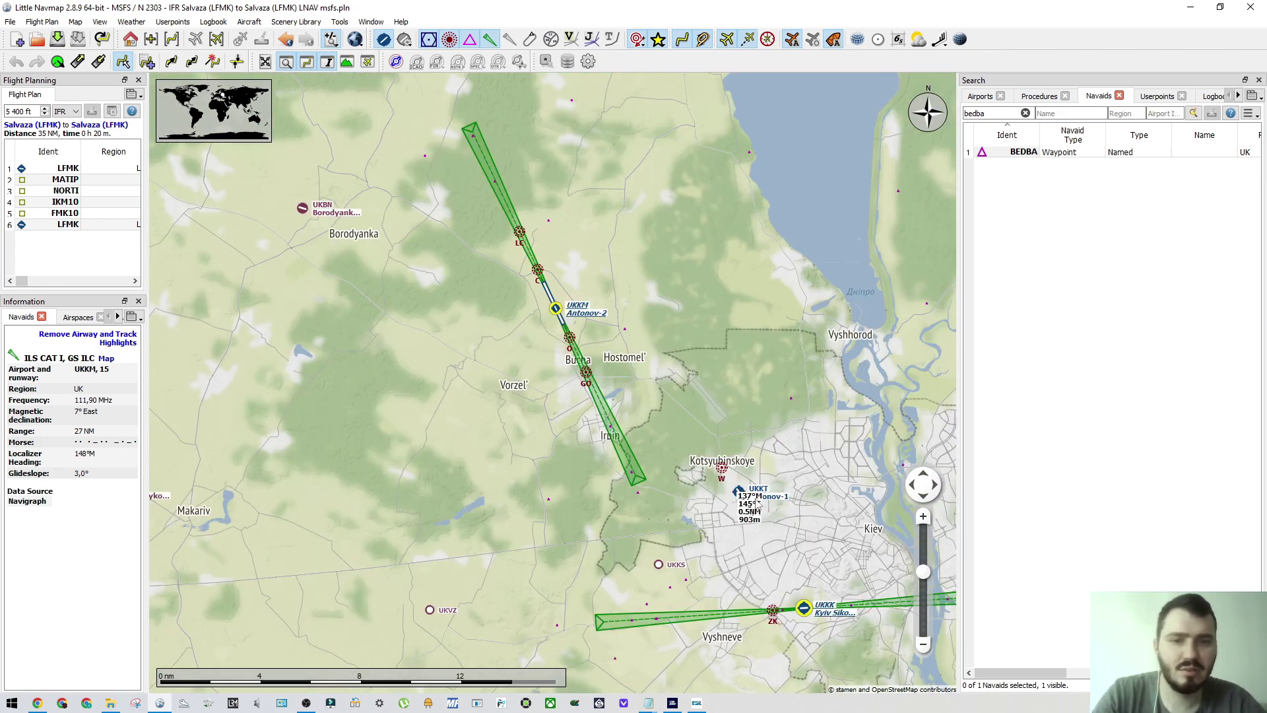
{"action": "scroll", "coordinate": [755, 499], "scroll_direction": "up", "scroll_amount": 2}
{"action": "scroll", "coordinate": [745, 492], "scroll_direction": "up", "scroll_amount": 2}
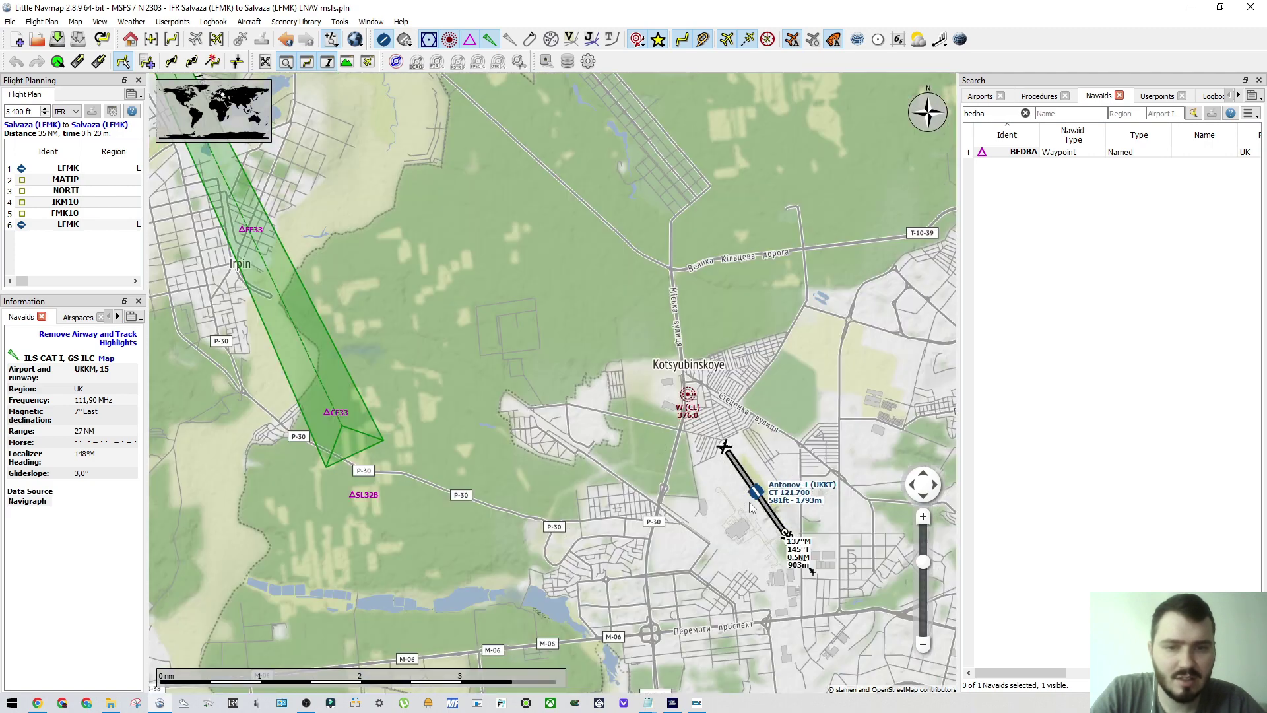
{"action": "scroll", "coordinate": [798, 462], "scroll_direction": "down", "scroll_amount": 2}
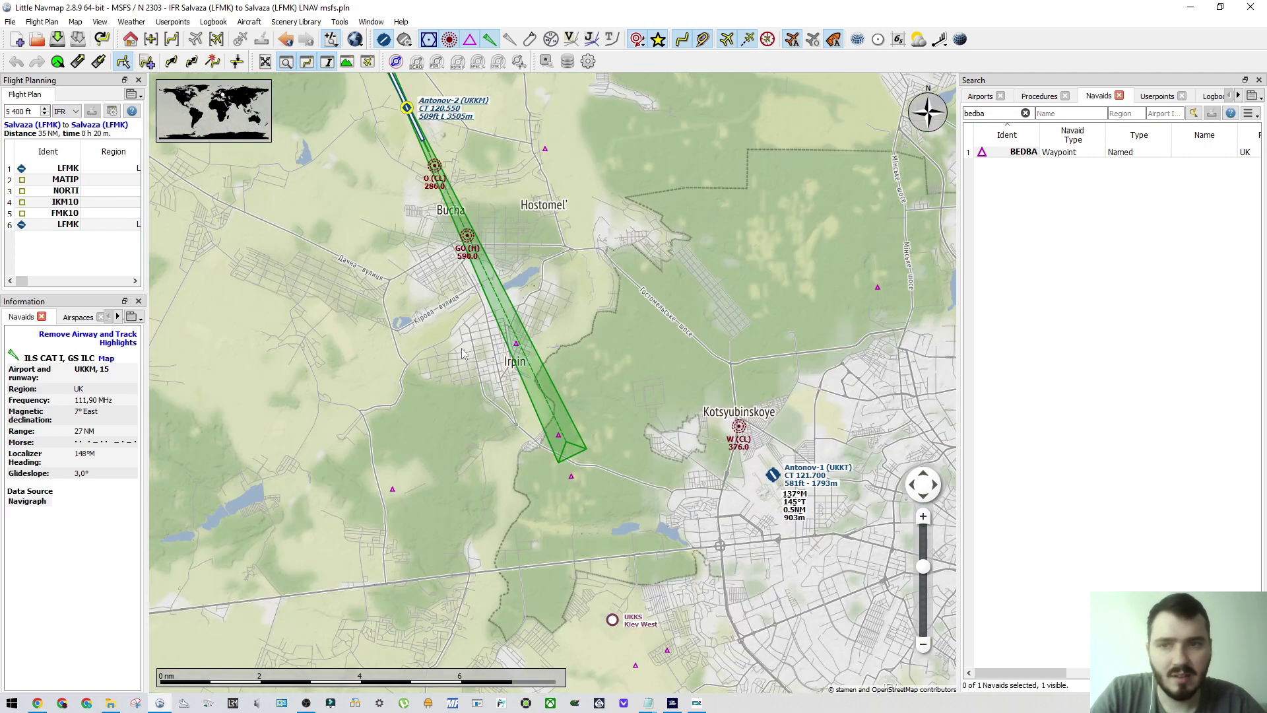
{"action": "left_click_drag", "start_coordinate": [482, 186], "coordinate": [518, 287]}
{"action": "left_click_drag", "start_coordinate": [699, 404], "coordinate": [511, 281]}
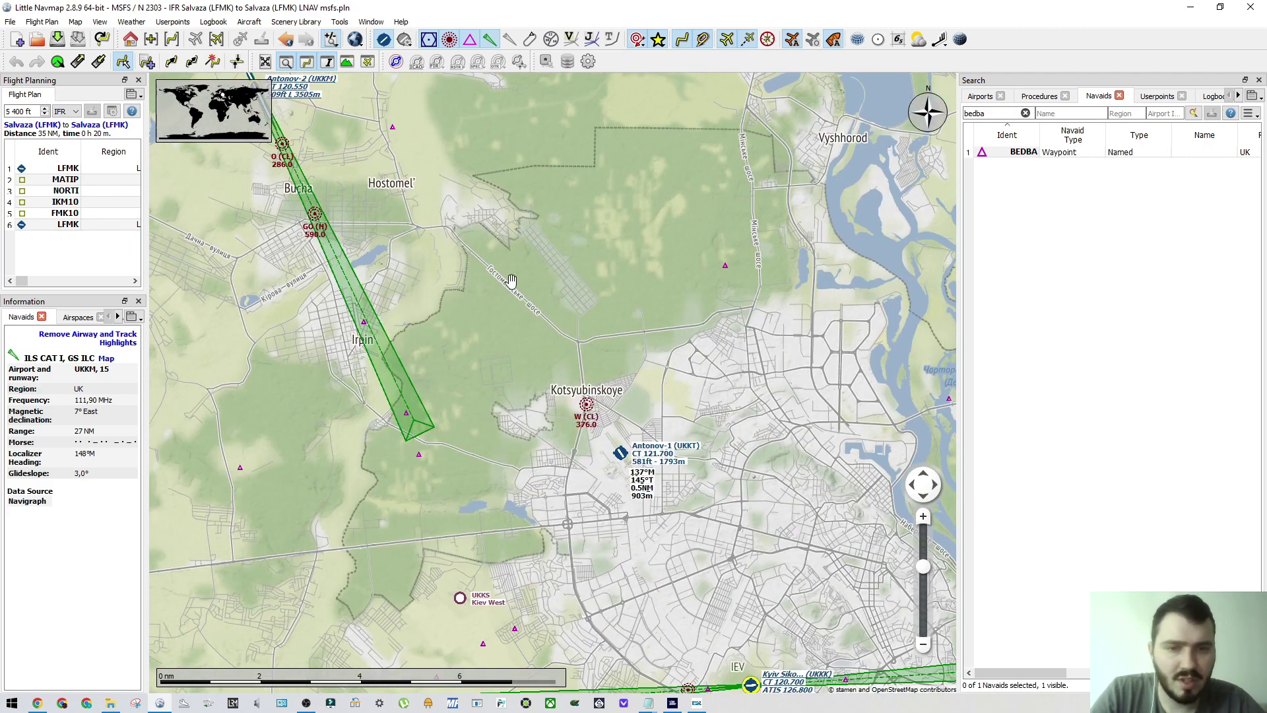
{"action": "scroll", "coordinate": [551, 429], "scroll_direction": "up", "scroll_amount": 2}
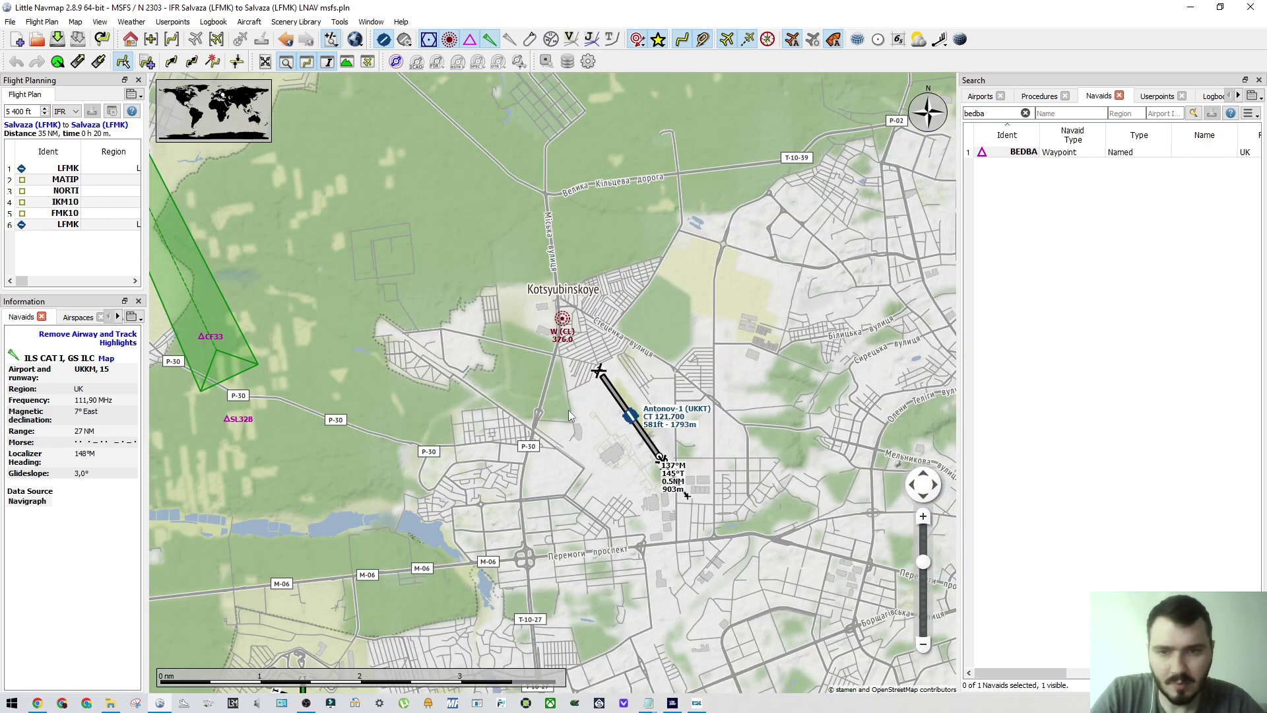
{"action": "scroll", "coordinate": [569, 410], "scroll_direction": "down", "scroll_amount": 1}
{"action": "left_click_drag", "start_coordinate": [568, 399], "coordinate": [647, 362]}
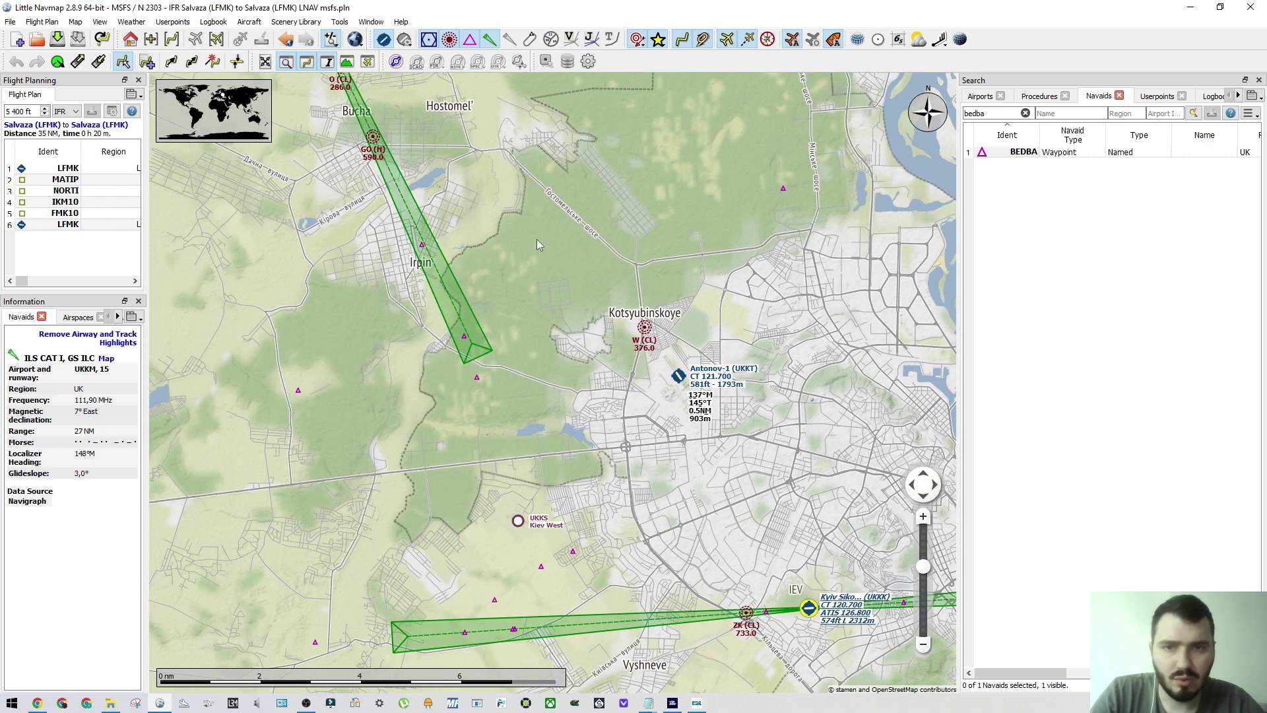
{"action": "left_click_drag", "start_coordinate": [452, 98], "coordinate": [544, 322]}
{"action": "left_click_drag", "start_coordinate": [745, 543], "coordinate": [761, 365]}
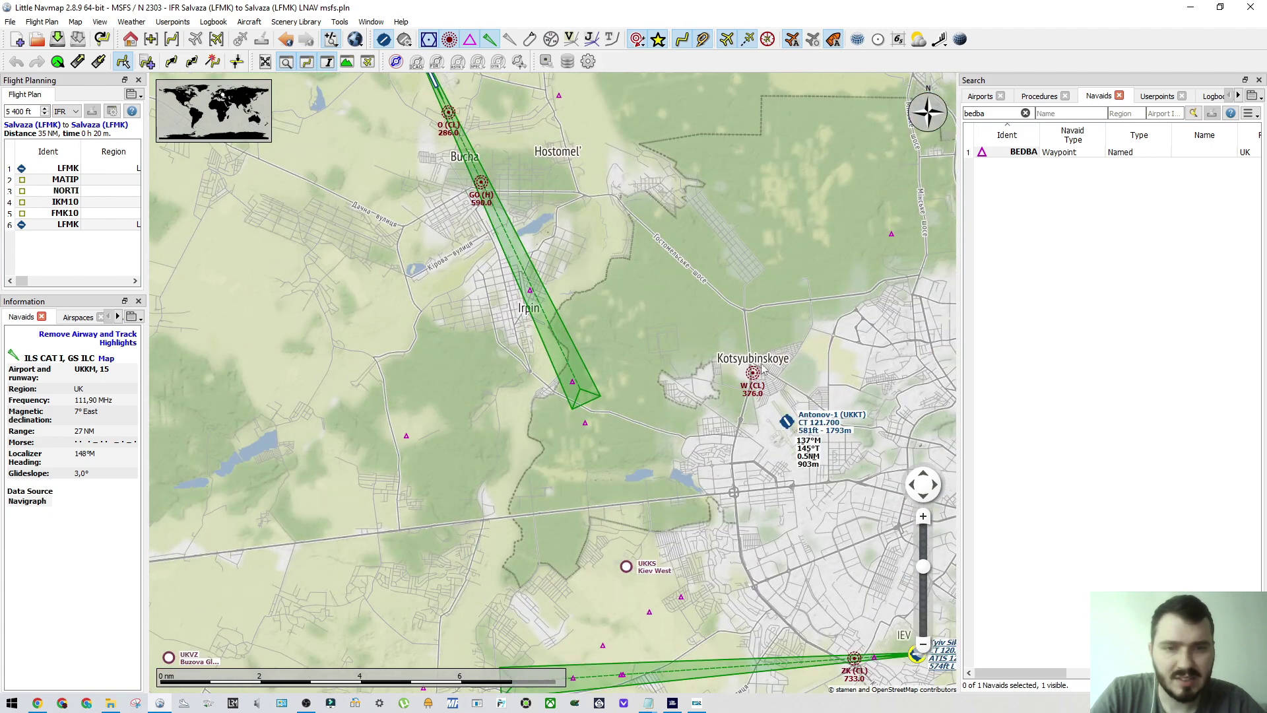
Step: Minimize Little Navmap and point out the ident IXU and the name ILS14 in the Ils entry of the Notepad file
{"action": "left_click", "coordinate": [1190, 7]}
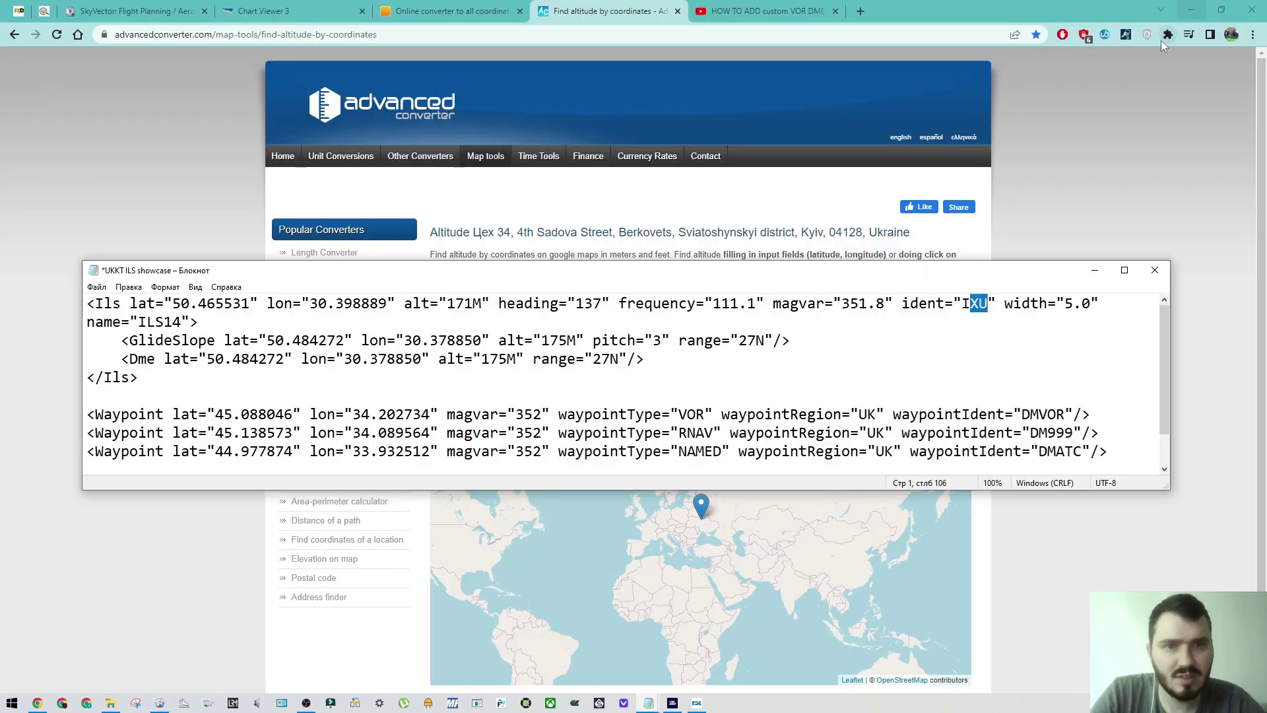
{"action": "double_click", "coordinate": [975, 301]}
{"action": "left_click", "coordinate": [989, 306]}
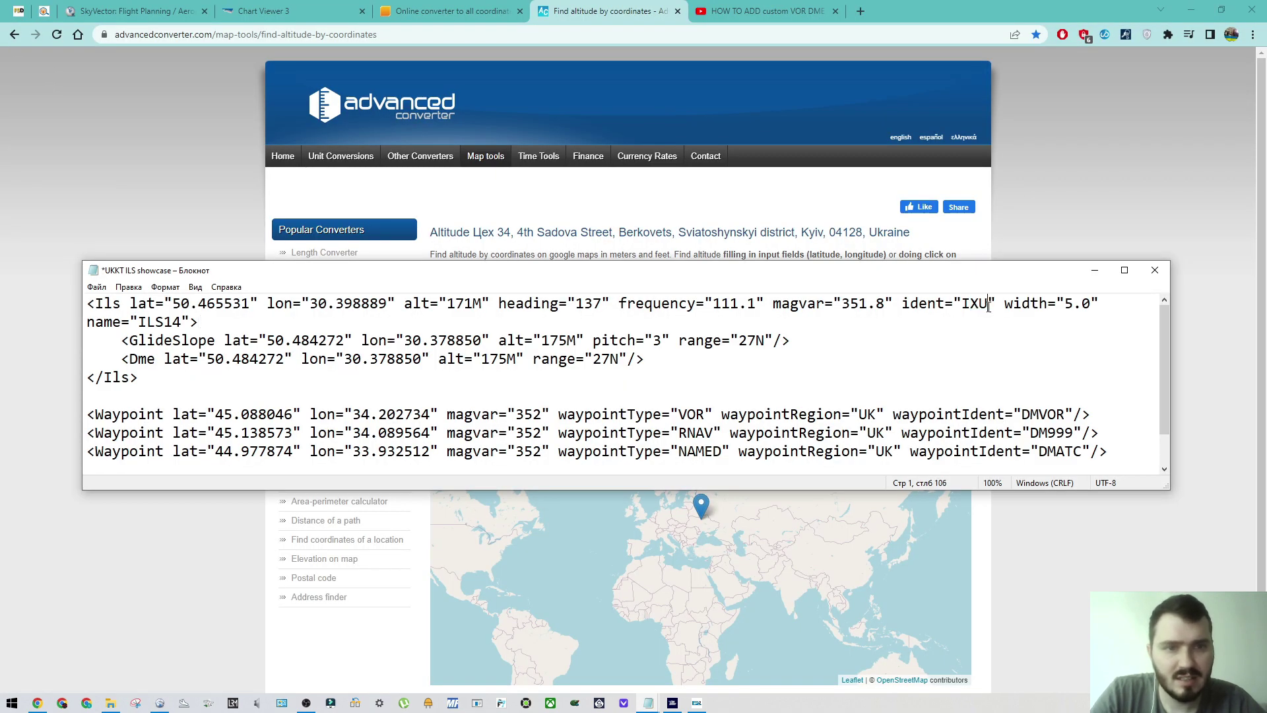
{"action": "left_click_drag", "start_coordinate": [139, 320], "coordinate": [165, 320]}
{"action": "left_click", "coordinate": [166, 320]}
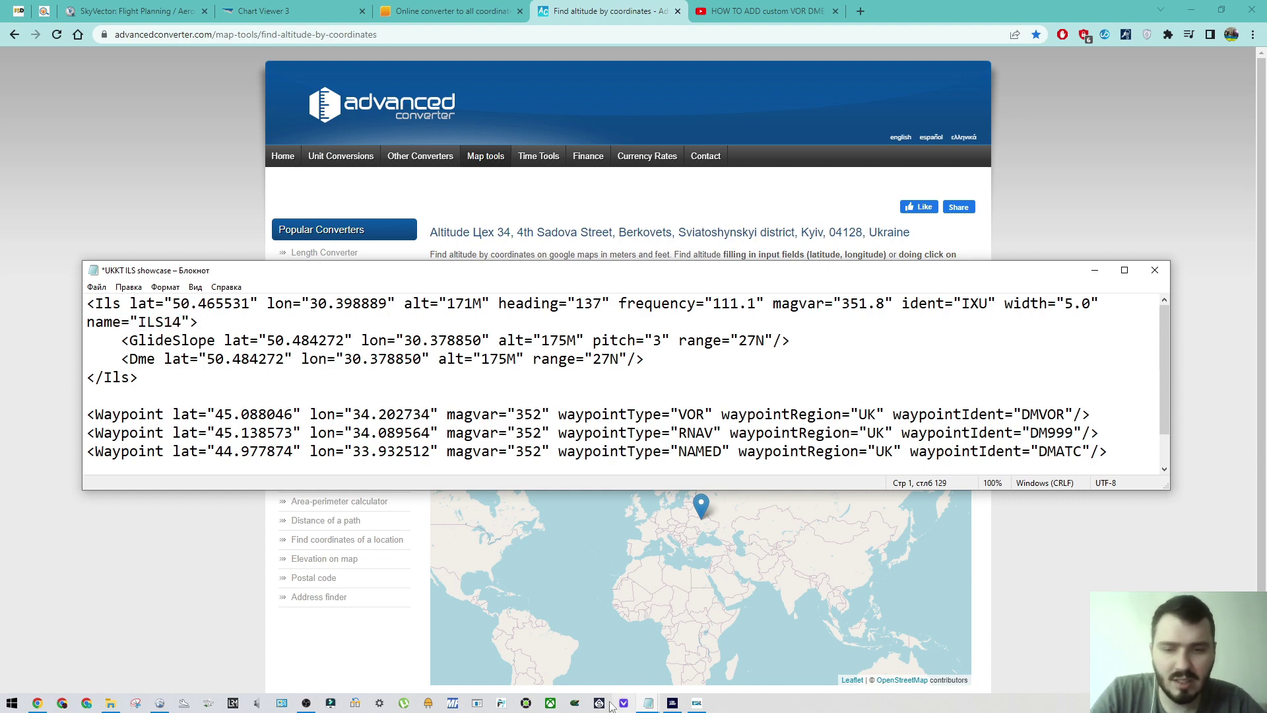
Step: Switch back to Little Navmap and examine both UKKT runway ends, the extended centerline and the localizer beam at UKKK runway 08
{"action": "left_click", "coordinate": [160, 702]}
{"action": "scroll", "coordinate": [731, 446], "scroll_direction": "up", "scroll_amount": 10}
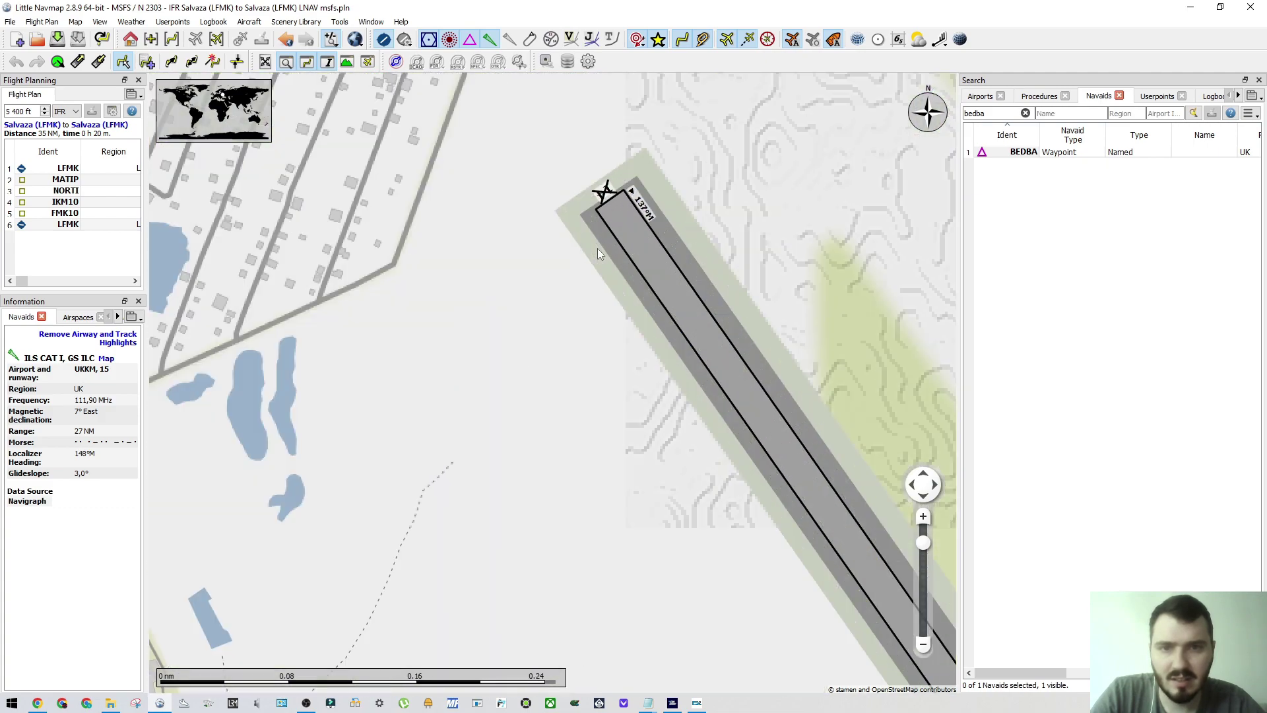
{"action": "left_click_drag", "start_coordinate": [597, 249], "coordinate": [615, 358]}
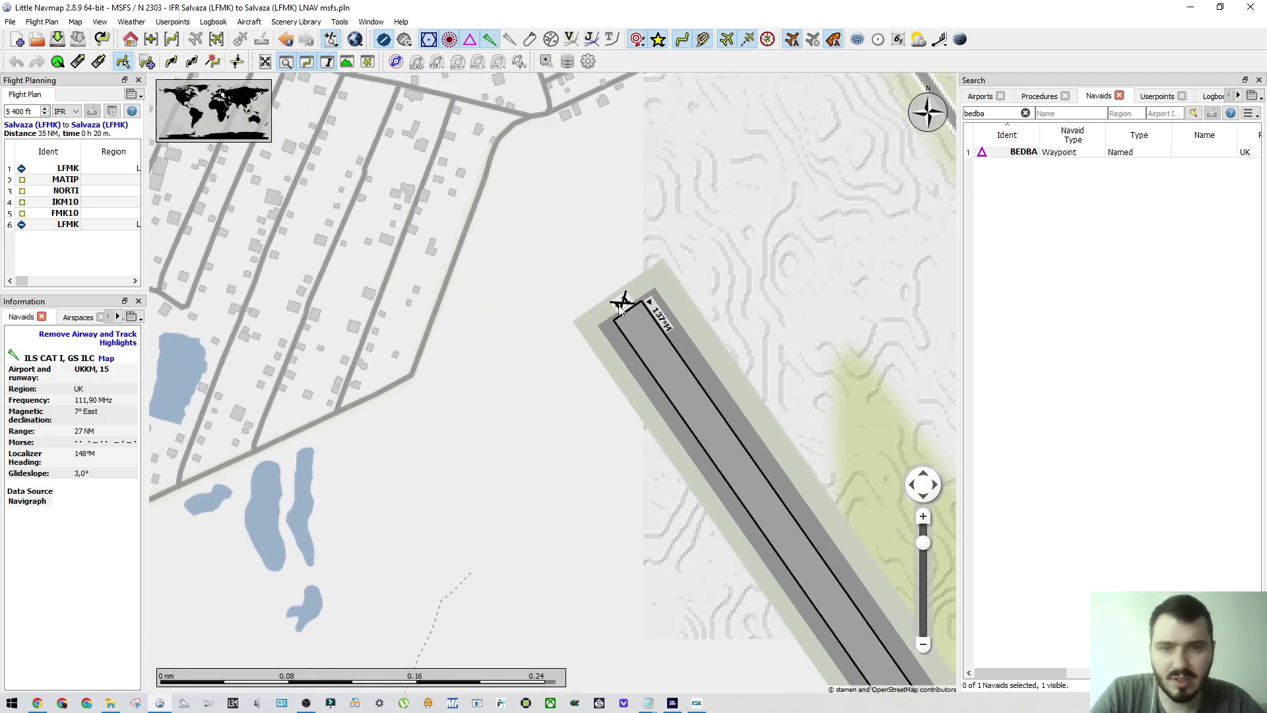
{"action": "scroll", "coordinate": [634, 310], "scroll_direction": "up", "scroll_amount": 1}
{"action": "scroll", "coordinate": [650, 350], "scroll_direction": "down", "scroll_amount": 5}
{"action": "left_click_drag", "start_coordinate": [687, 594], "coordinate": [492, 122]}
{"action": "scroll", "coordinate": [686, 341], "scroll_direction": "up", "scroll_amount": 5}
{"action": "left_click_drag", "start_coordinate": [797, 449], "coordinate": [672, 435]}
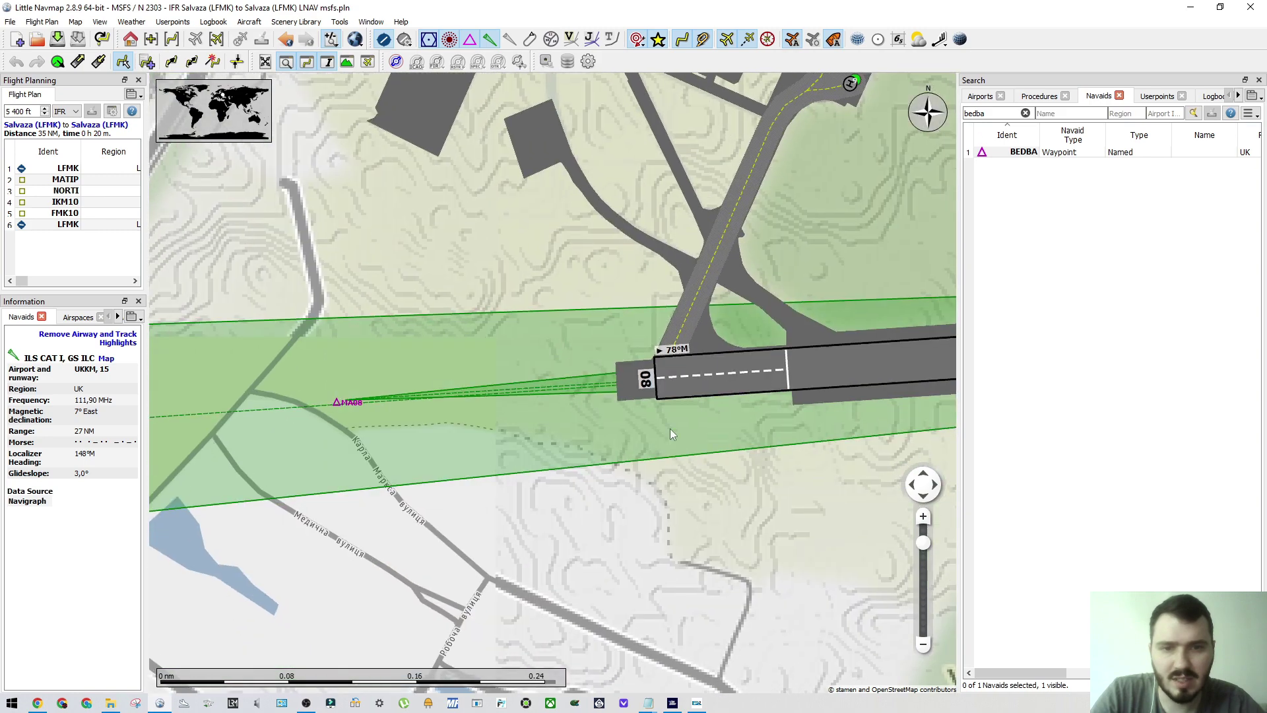
{"action": "scroll", "coordinate": [666, 386], "scroll_direction": "down", "scroll_amount": 8}
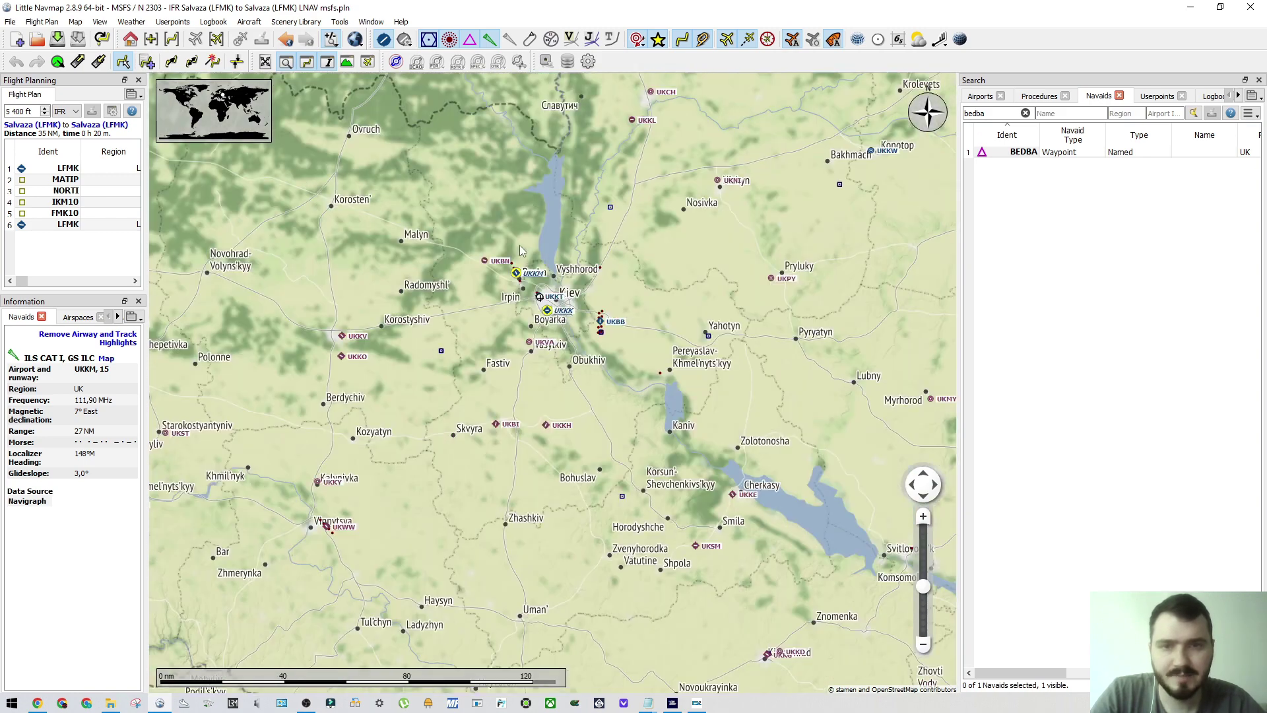
{"action": "scroll", "coordinate": [712, 473], "scroll_direction": "up", "scroll_amount": 8}
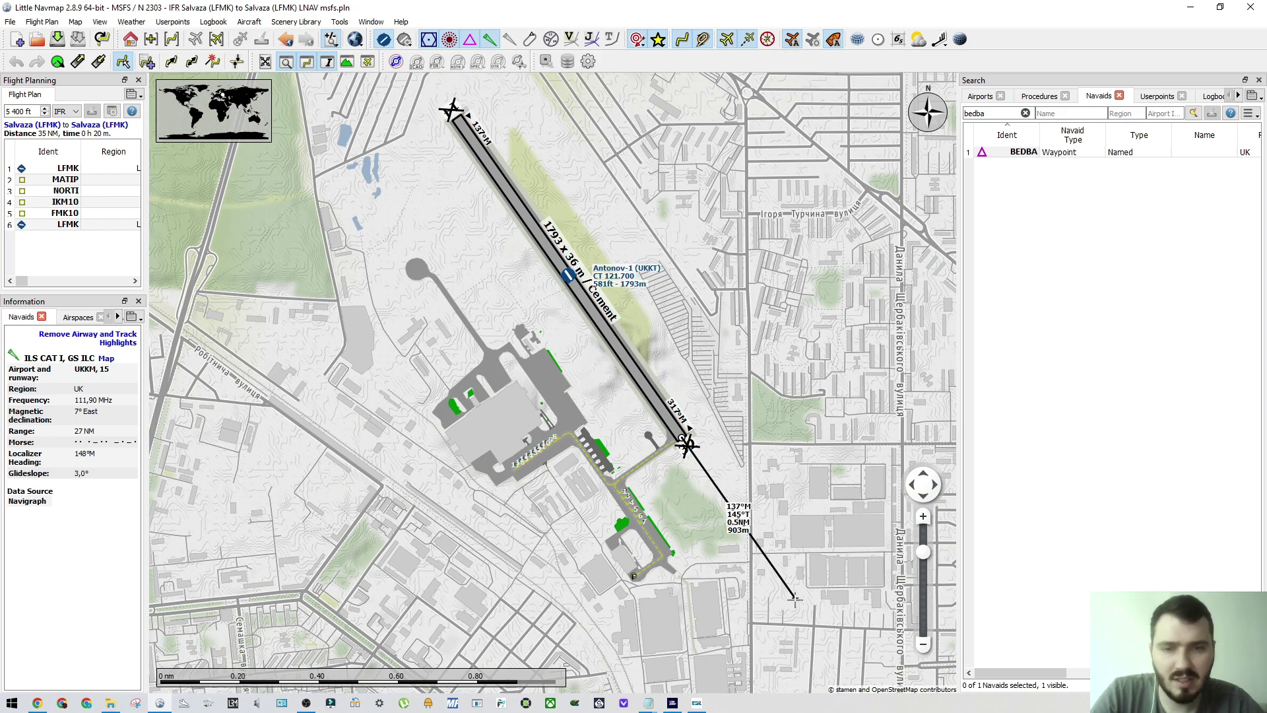
{"action": "left_click_drag", "start_coordinate": [575, 187], "coordinate": [627, 329]}
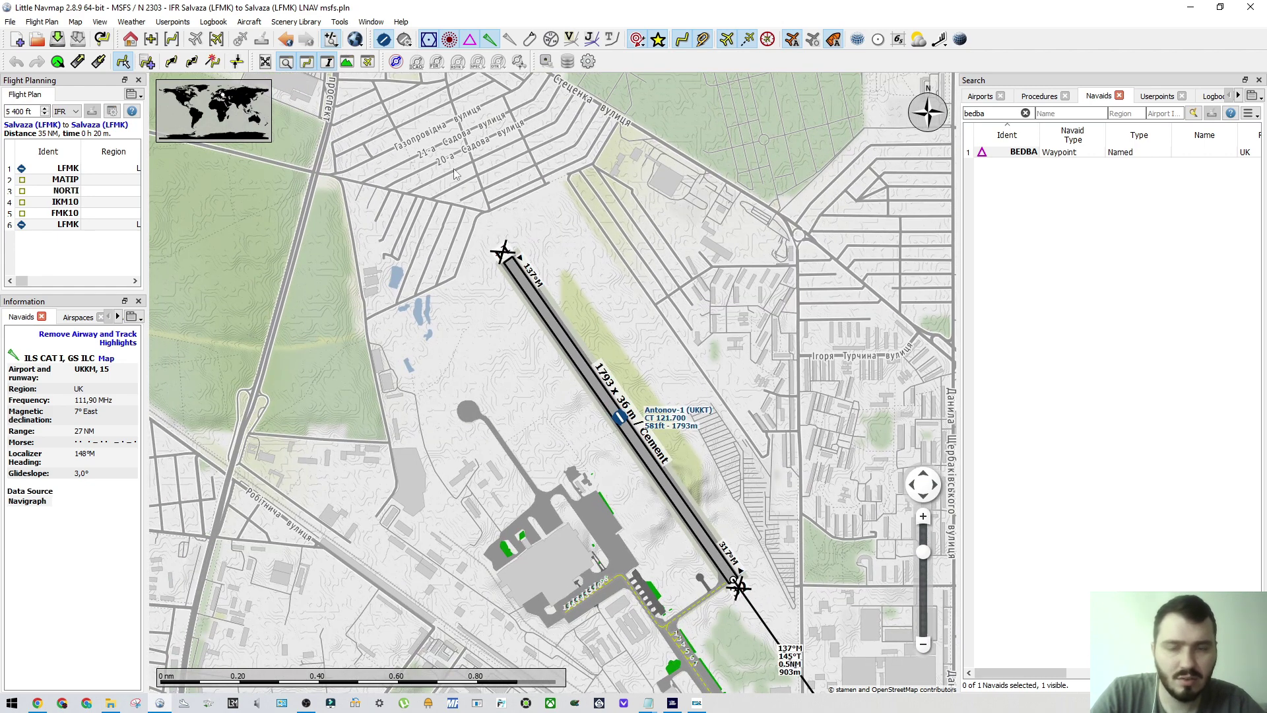
{"action": "left_click_drag", "start_coordinate": [751, 604], "coordinate": [587, 400]}
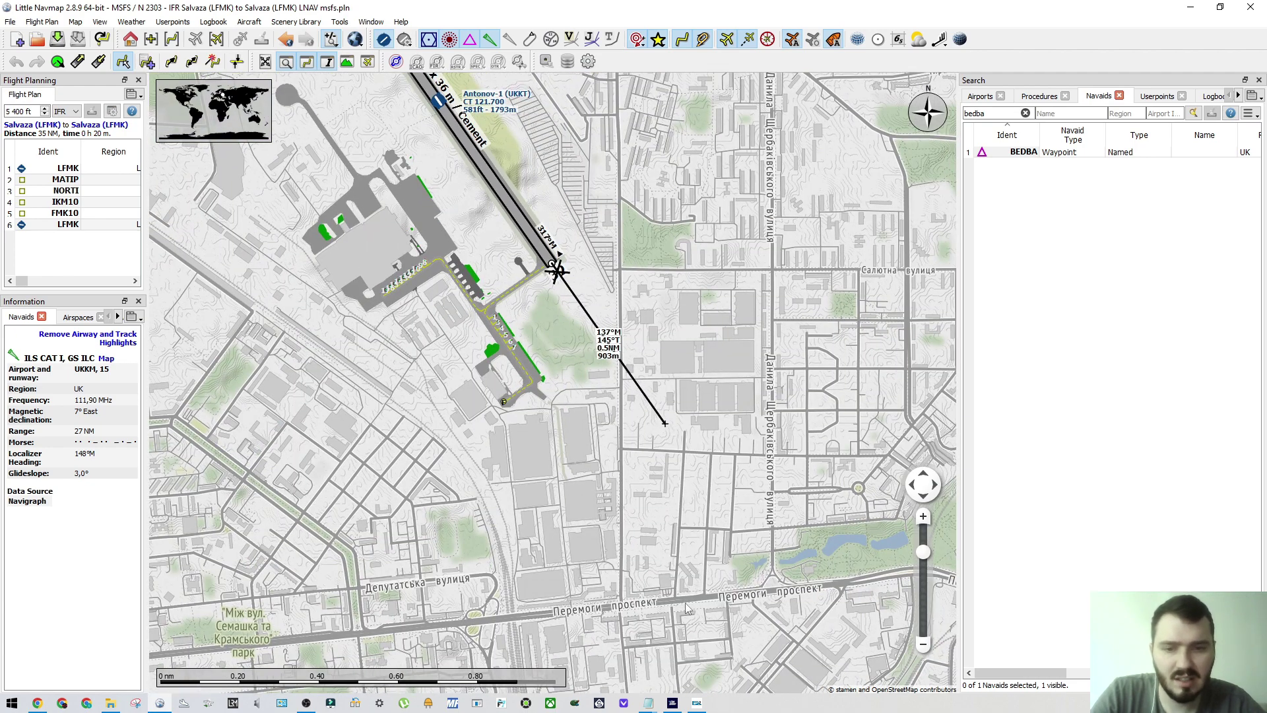
Step: Bring the UKKT ILS showcase Notepad window forward and highlight the 5 in the Ils width attribute
{"action": "mouse_move", "coordinate": [648, 701]}
{"action": "left_click", "coordinate": [645, 679]}
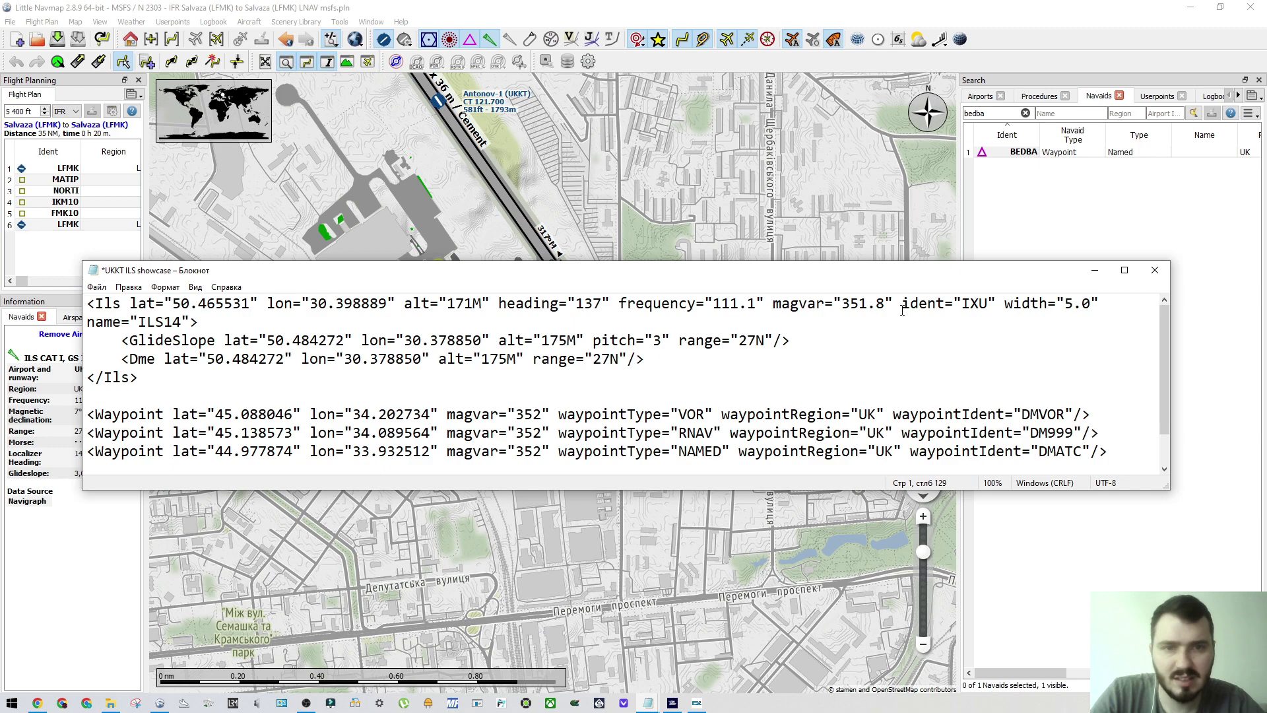
{"action": "mouse_move", "coordinate": [1065, 304]}
{"action": "left_mouse_down"}
{"action": "mouse_move", "coordinate": [1091, 305]}
{"action": "mouse_move", "coordinate": [1071, 308]}
{"action": "left_mouse_up"}
{"action": "left_click", "coordinate": [1091, 306]}
{"action": "left_click", "coordinate": [1065, 303]}
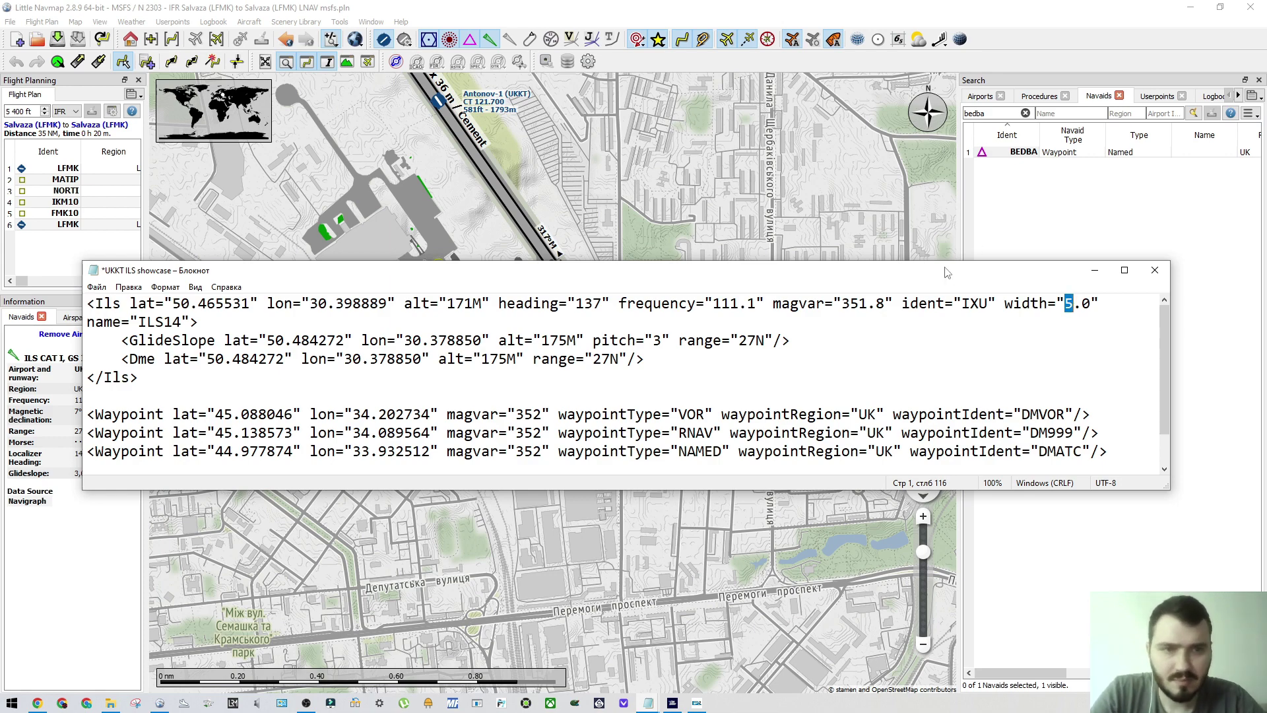
Step: Highlight the 5 in the Ils width value and the start of the GlideSlope tag in the UKKT ILS showcase Notepad file
{"action": "left_click", "coordinate": [1064, 305]}
{"action": "left_click_drag", "start_coordinate": [1064, 304], "coordinate": [1074, 305]}
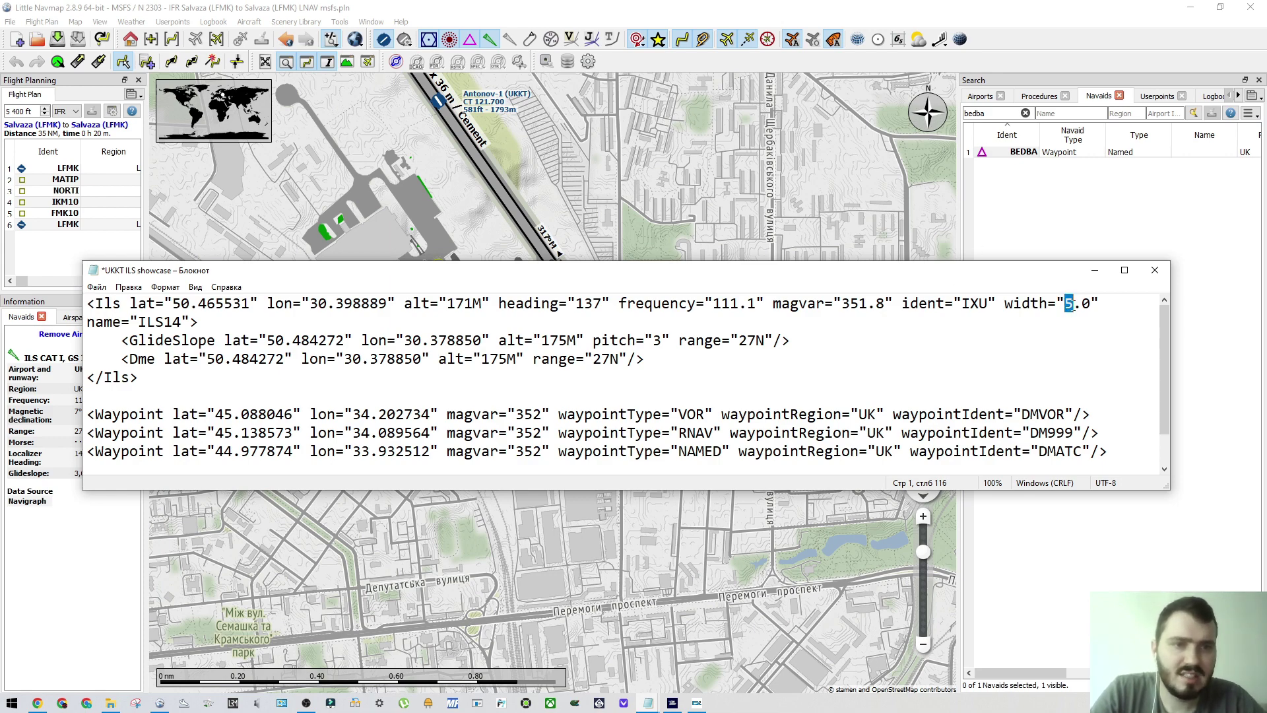
{"action": "left_click", "coordinate": [1073, 305]}
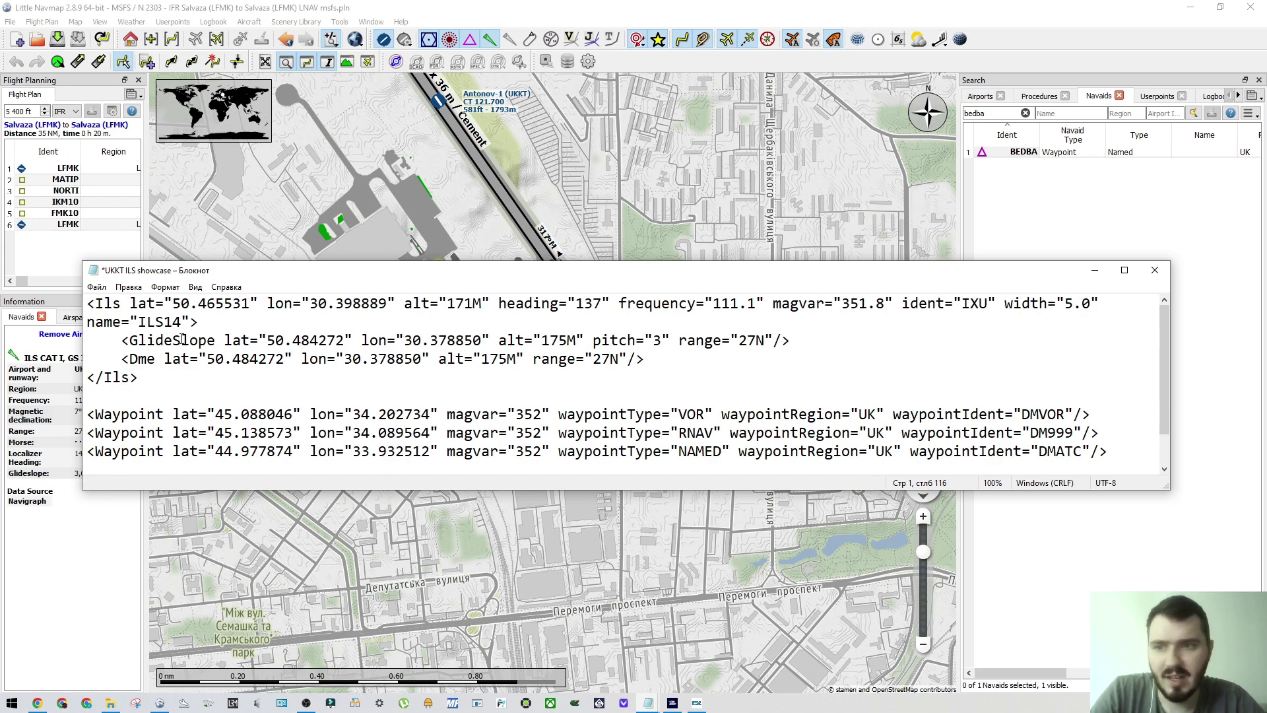
{"action": "left_click", "coordinate": [137, 343]}
{"action": "double_click", "coordinate": [137, 341]}
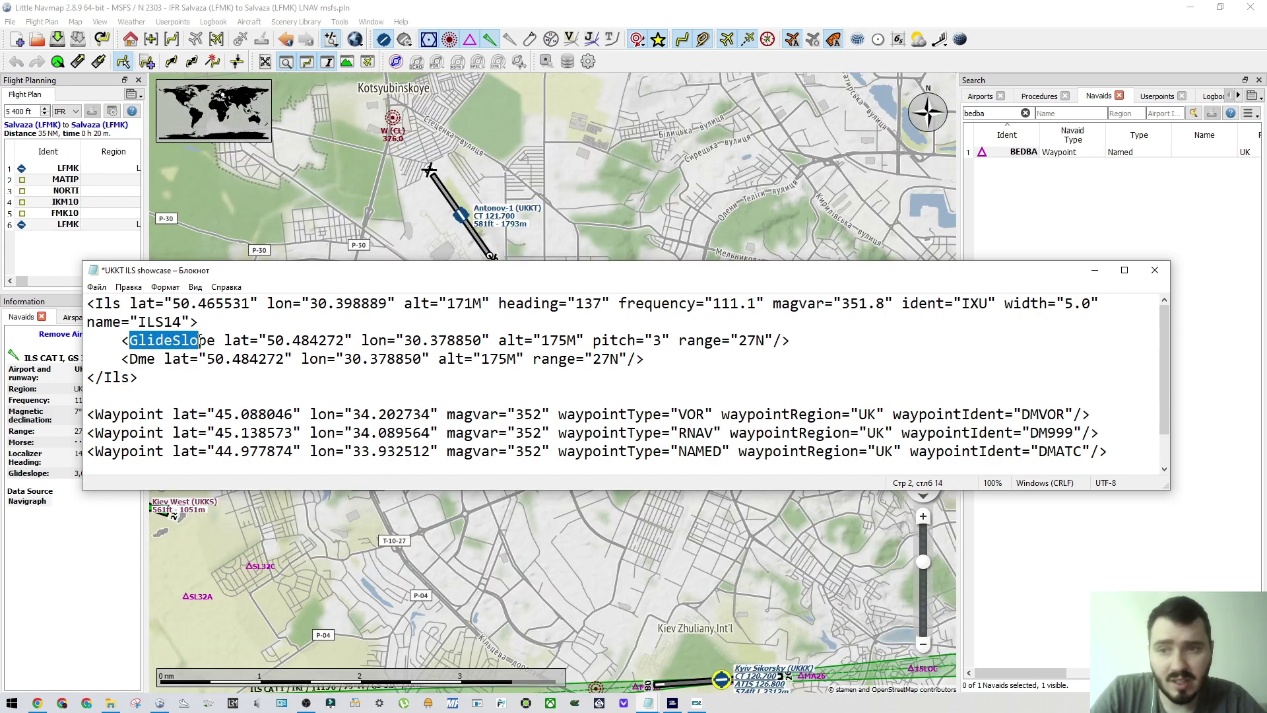
{"action": "left_click", "coordinate": [217, 341]}
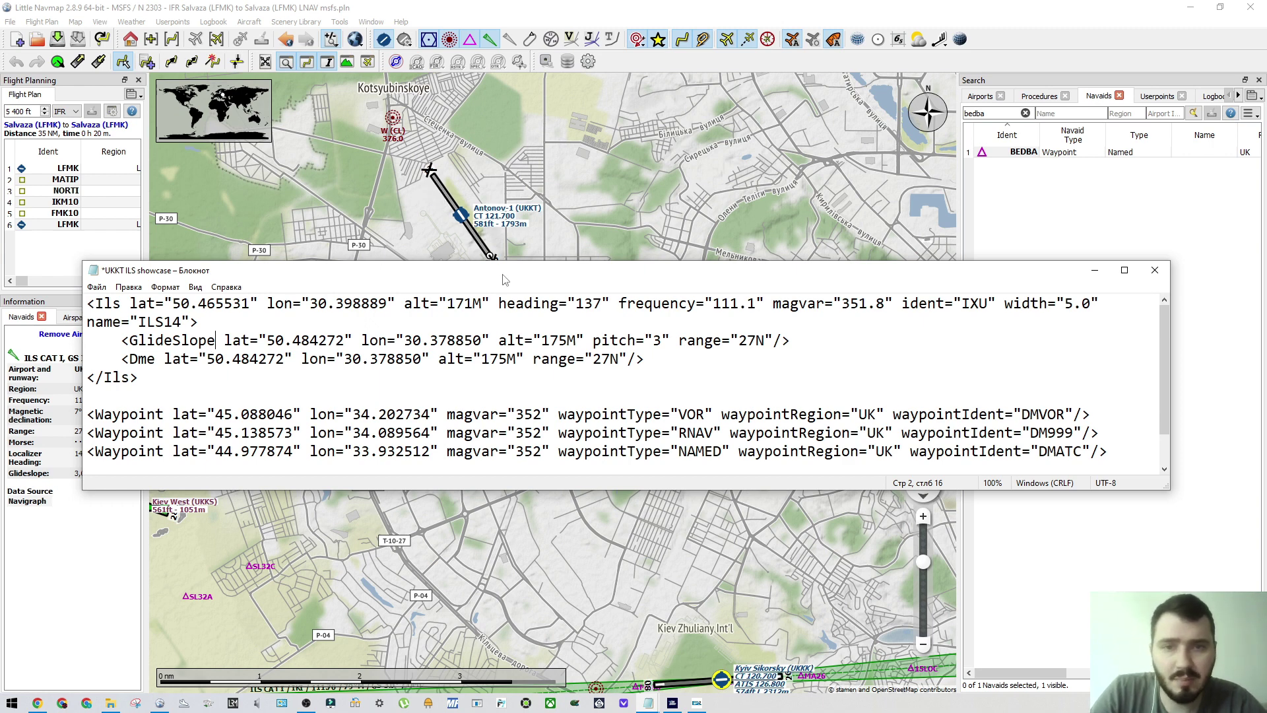
Step: Uncover the map and measure about 201 m along the UKKT runway centerline from the 137°M threshold
{"action": "left_click_drag", "start_coordinate": [530, 279], "coordinate": [532, 346]}
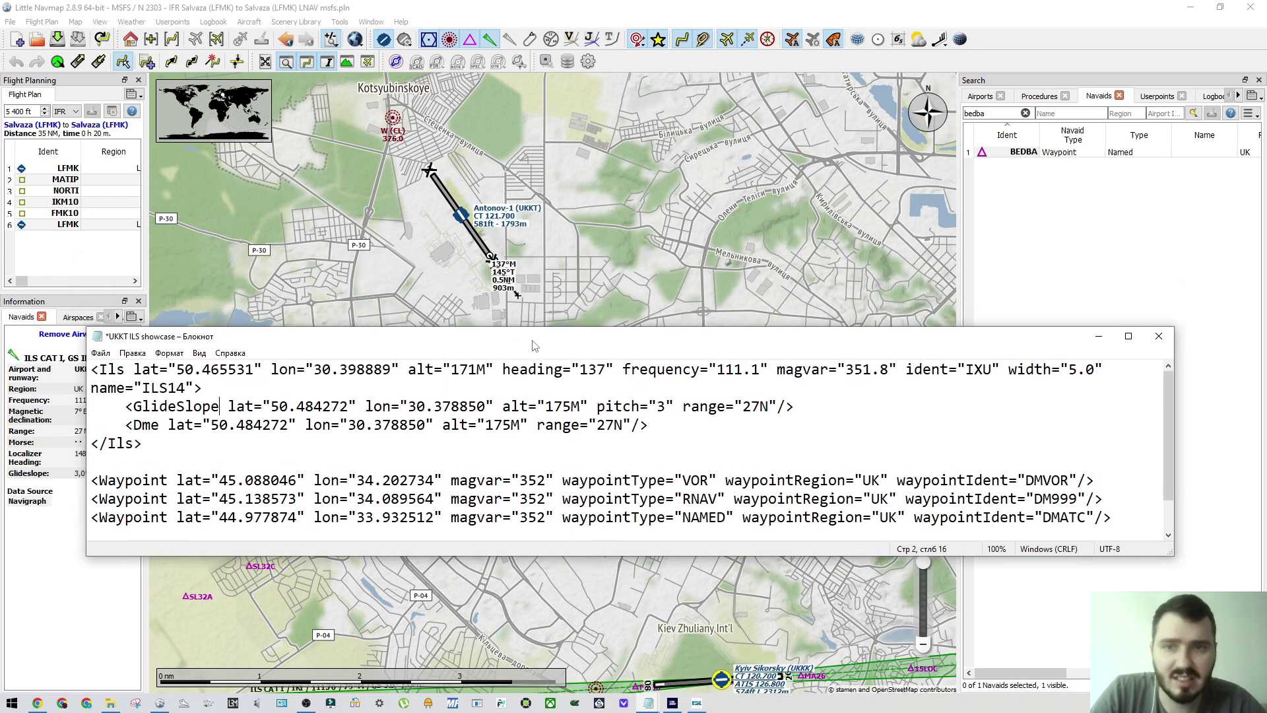
{"action": "scroll", "coordinate": [483, 182], "scroll_direction": "up", "scroll_amount": 3}
{"action": "left_click", "coordinate": [482, 183]}
{"action": "scroll", "coordinate": [482, 183], "scroll_direction": "up", "scroll_amount": 2}
{"action": "scroll", "coordinate": [483, 183], "scroll_direction": "up", "scroll_amount": 3}
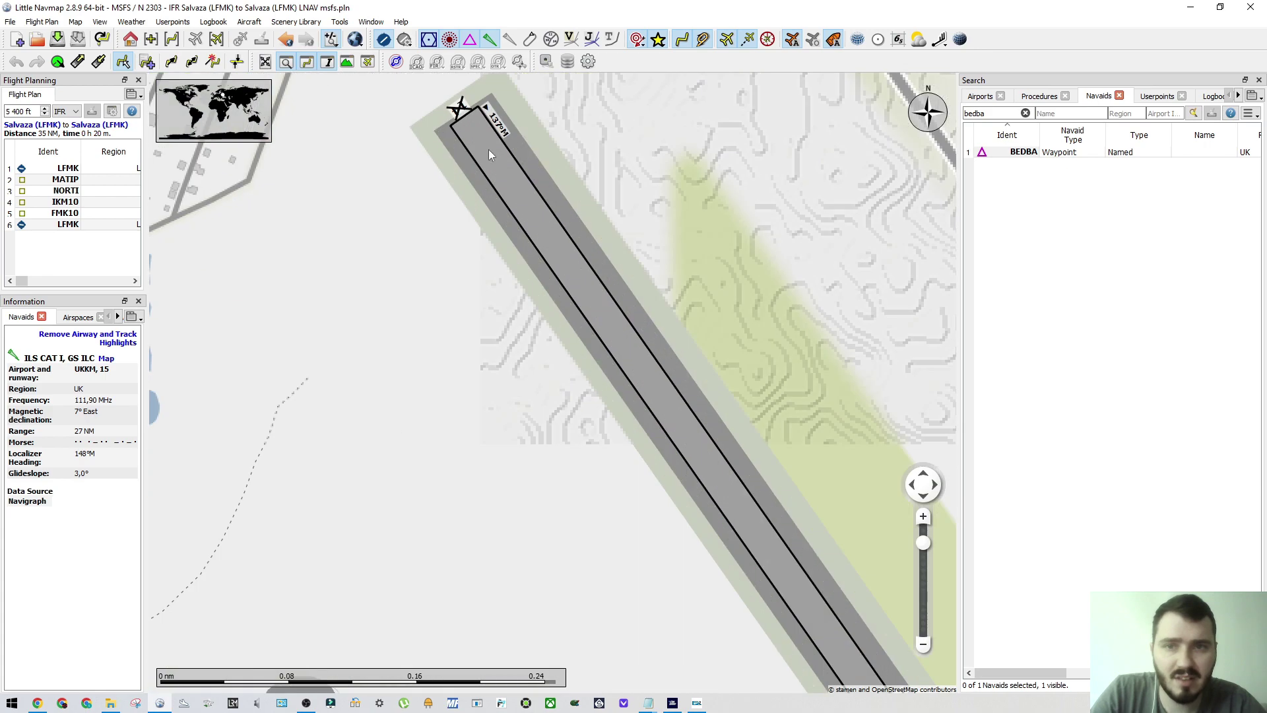
{"action": "scroll", "coordinate": [760, 429], "scroll_direction": "down", "scroll_amount": 3}
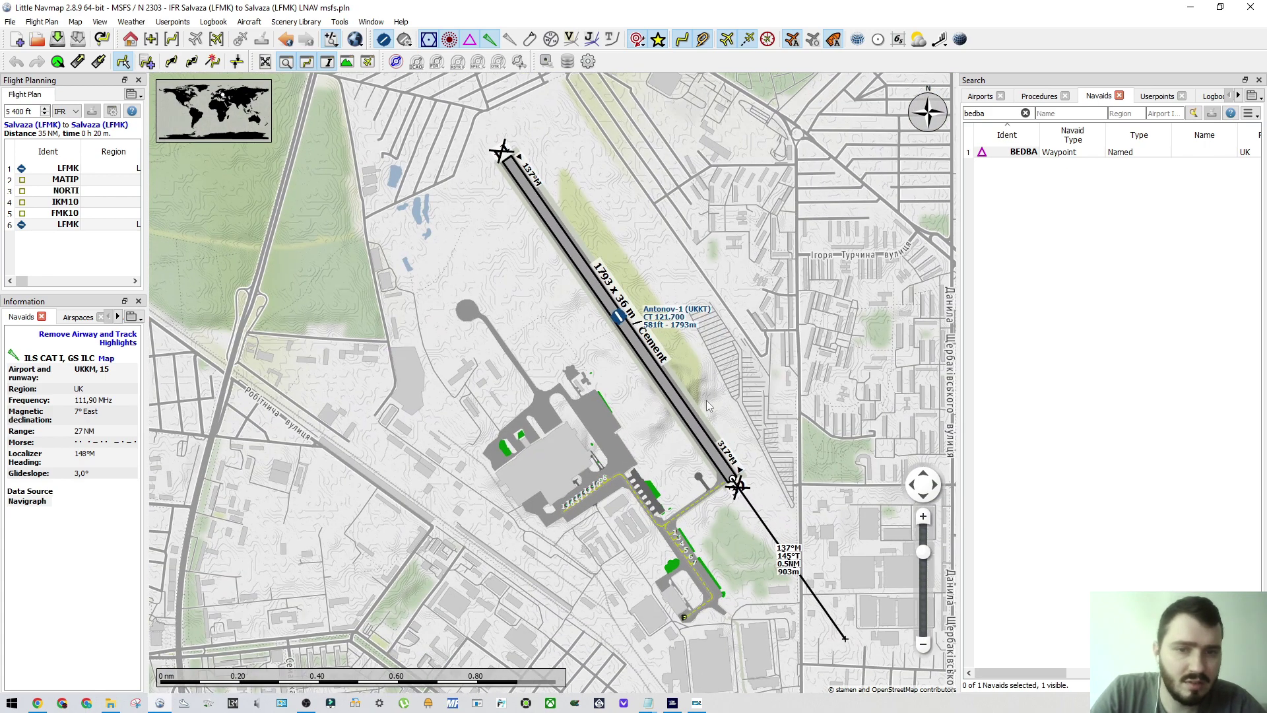
{"action": "left_click_drag", "start_coordinate": [726, 404], "coordinate": [720, 440]}
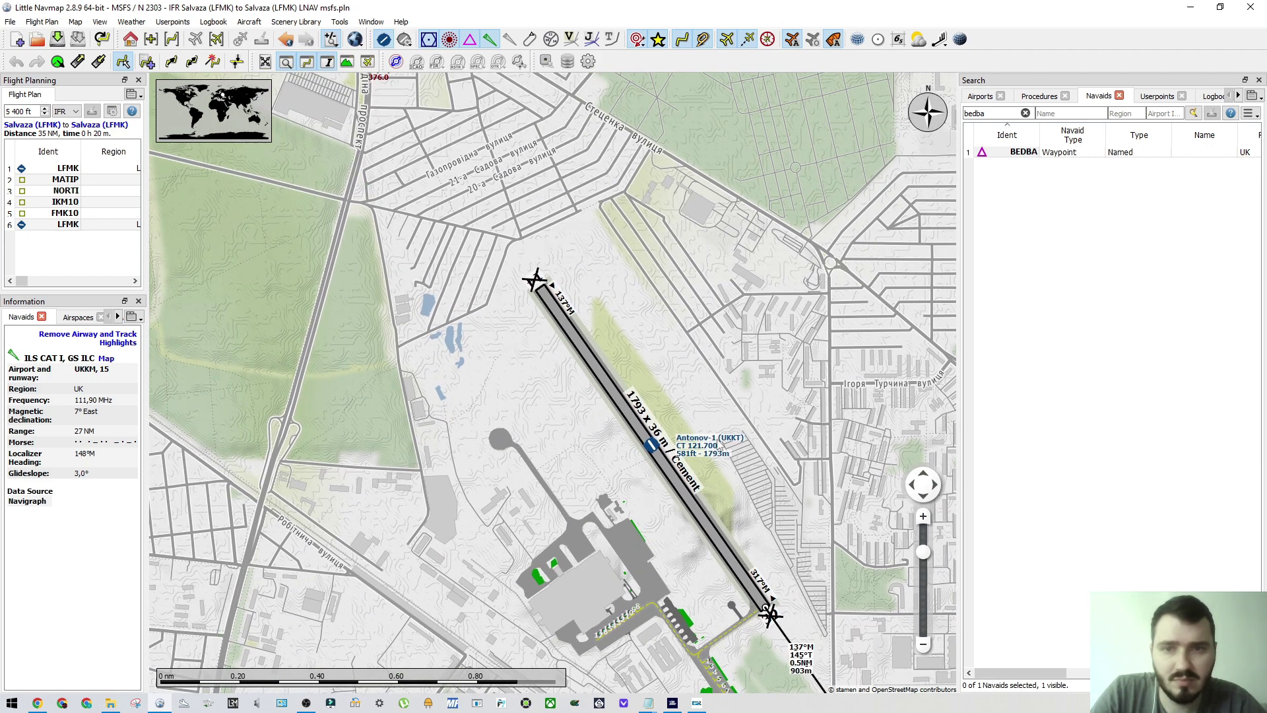
{"action": "scroll", "coordinate": [538, 293], "scroll_direction": "up", "scroll_amount": 3}
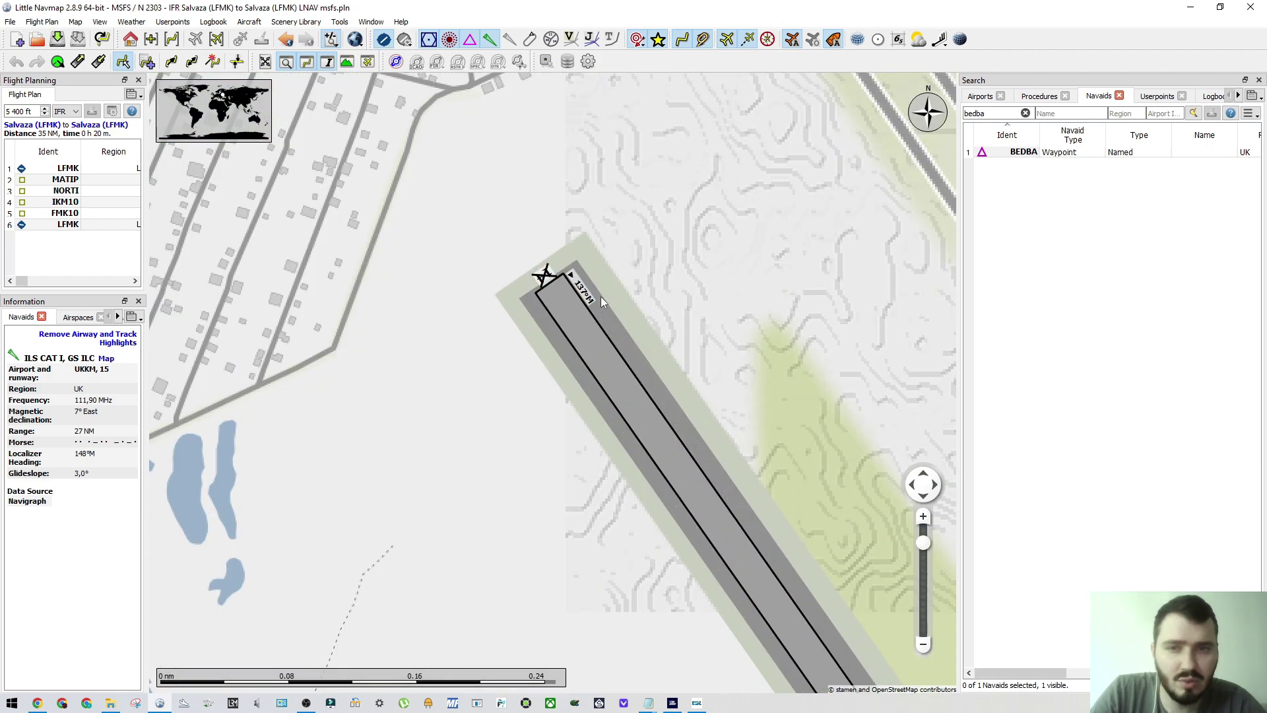
{"action": "right_click", "coordinate": [550, 283]}
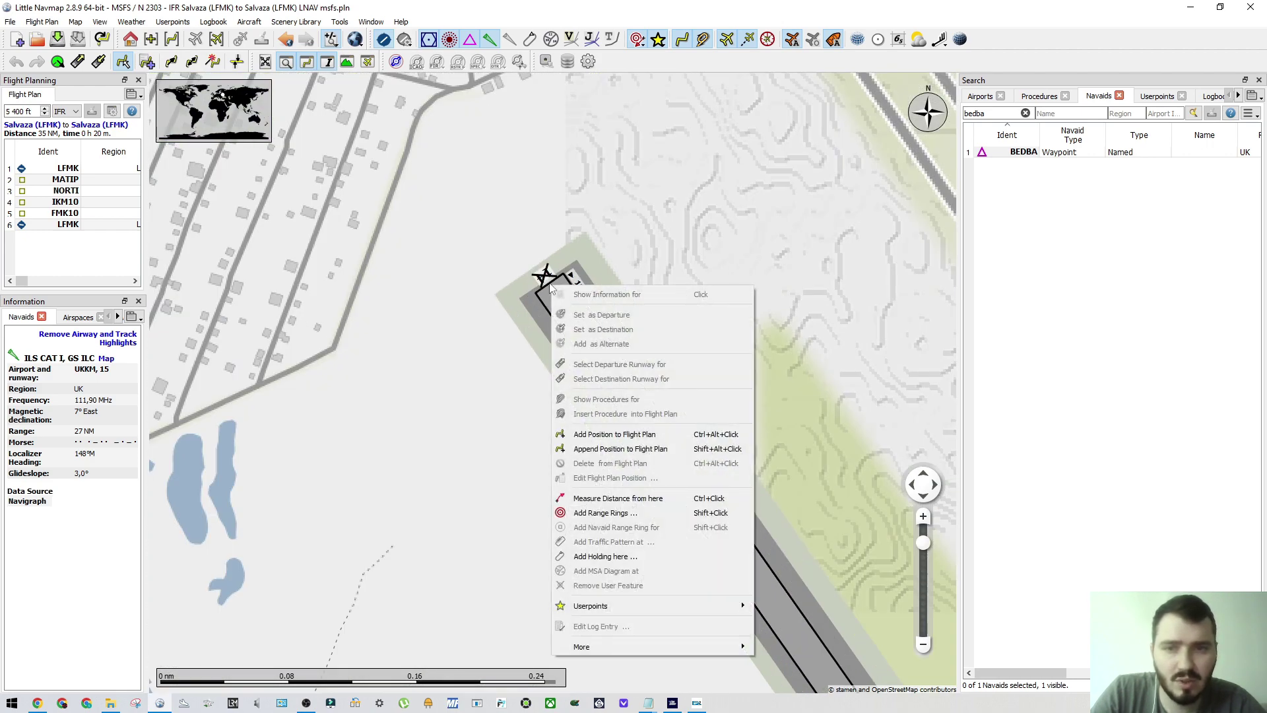
{"action": "left_click", "coordinate": [620, 498]}
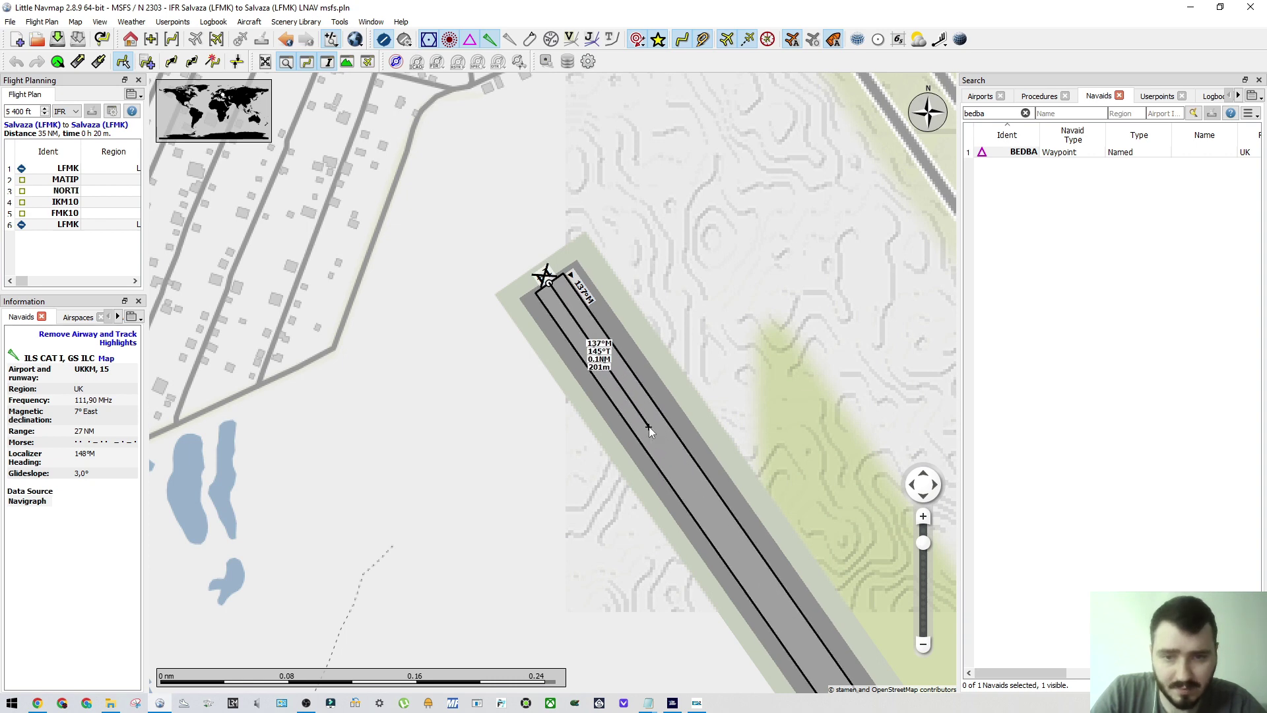
Step: Open a new userpoint at the end of the measurement line to inspect its latitude and longitude, and cancel it
{"action": "left_click_drag", "start_coordinate": [648, 427], "coordinate": [564, 416]}
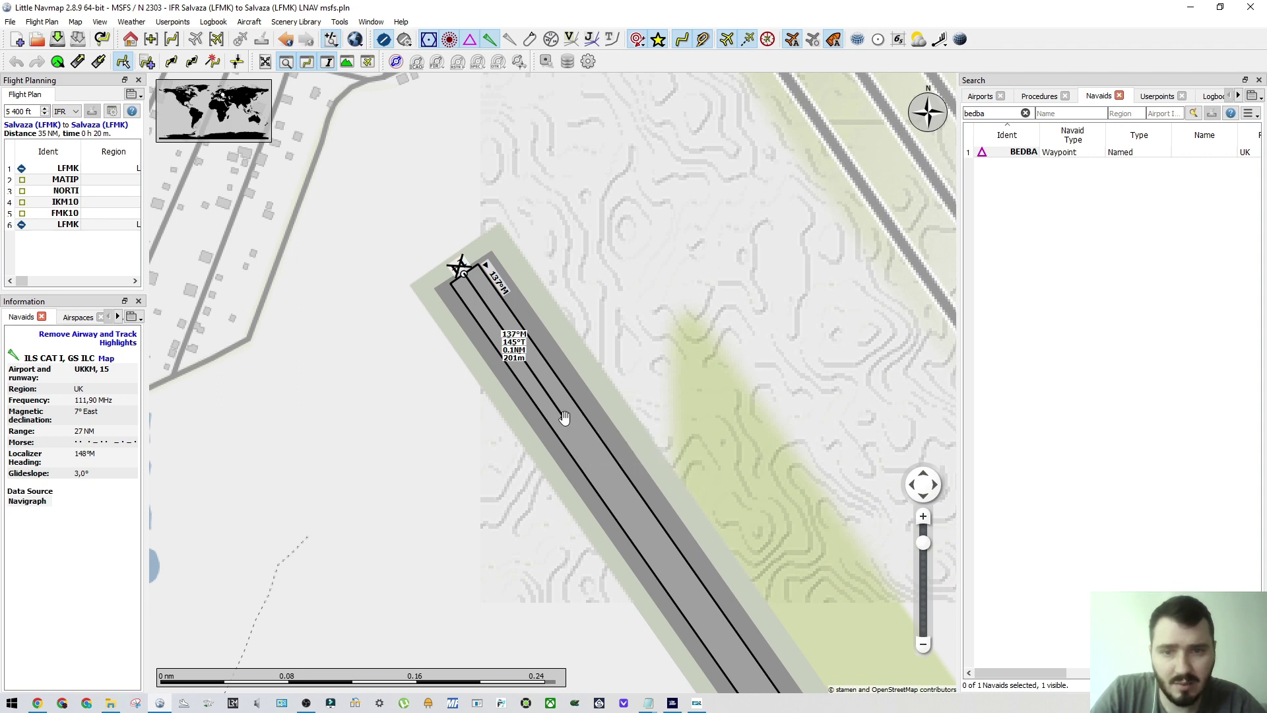
{"action": "right_click", "coordinate": [564, 417]}
{"action": "mouse_move", "coordinate": [621, 378]}
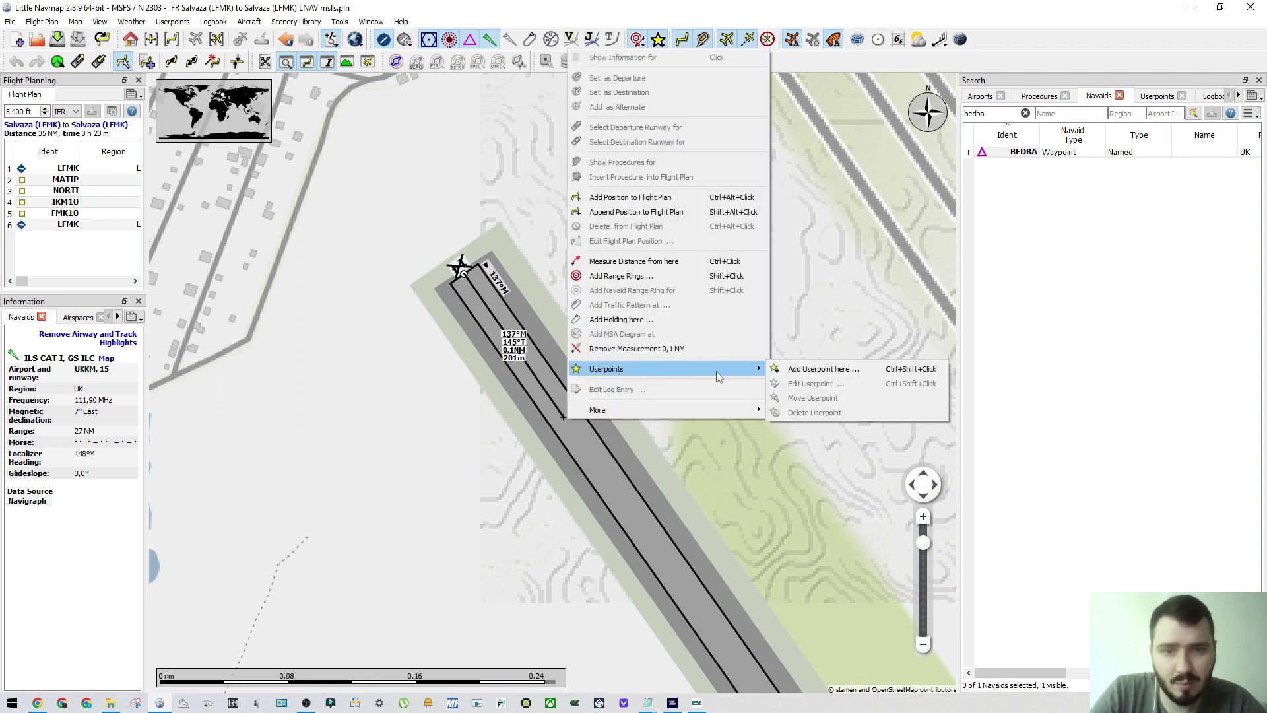
{"action": "left_click", "coordinate": [802, 371]}
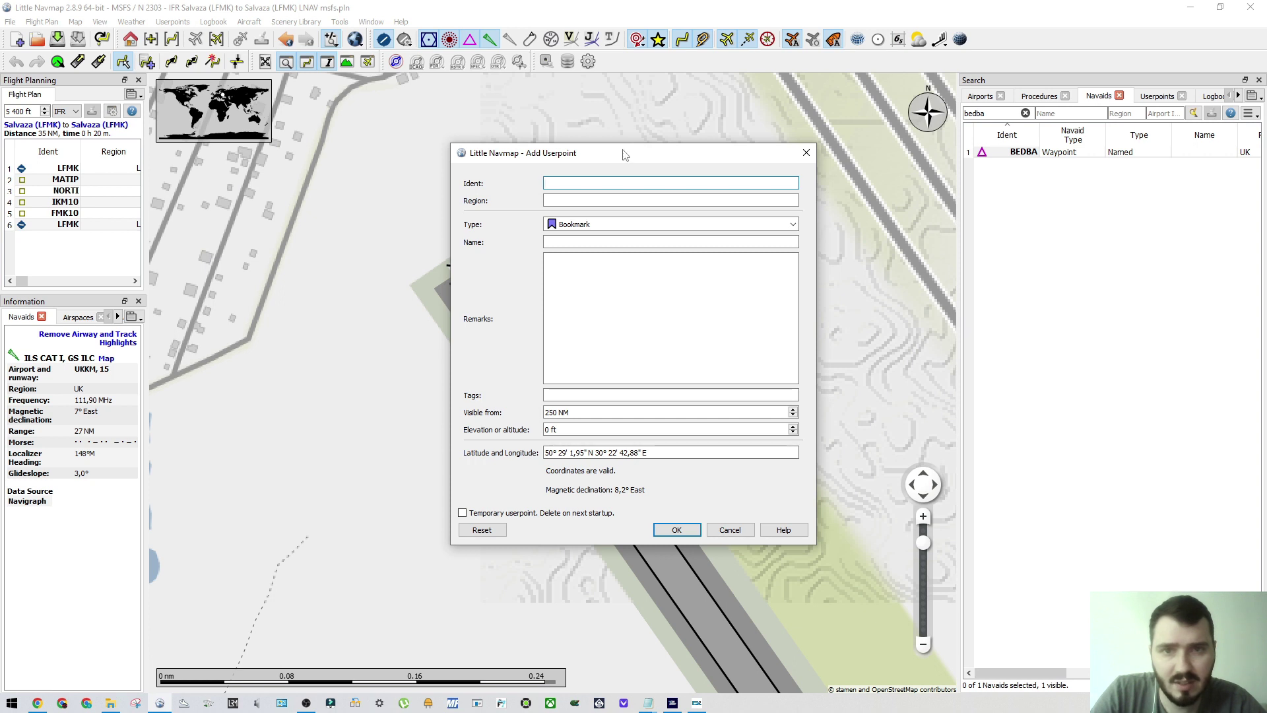
{"action": "left_click_drag", "start_coordinate": [631, 155], "coordinate": [209, 109]}
{"action": "left_click", "coordinate": [128, 406]}
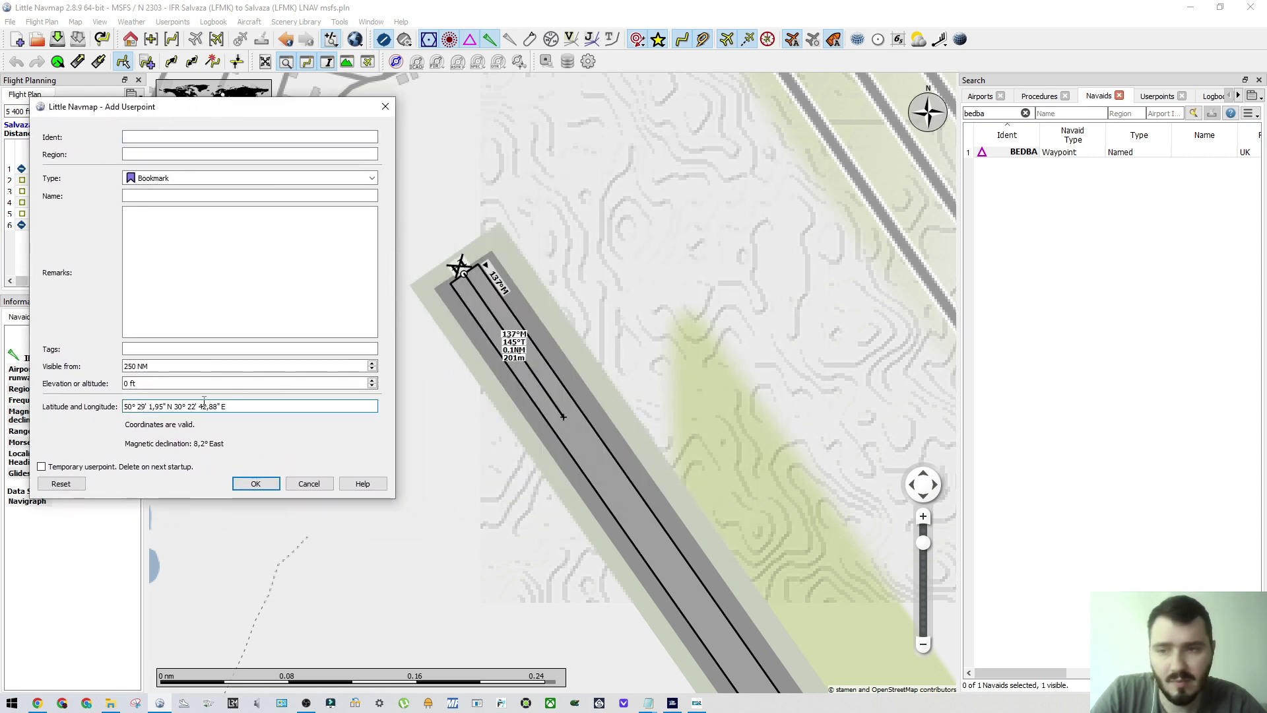
{"action": "left_click_drag", "start_coordinate": [133, 407], "coordinate": [123, 405]}
{"action": "left_click", "coordinate": [124, 407]}
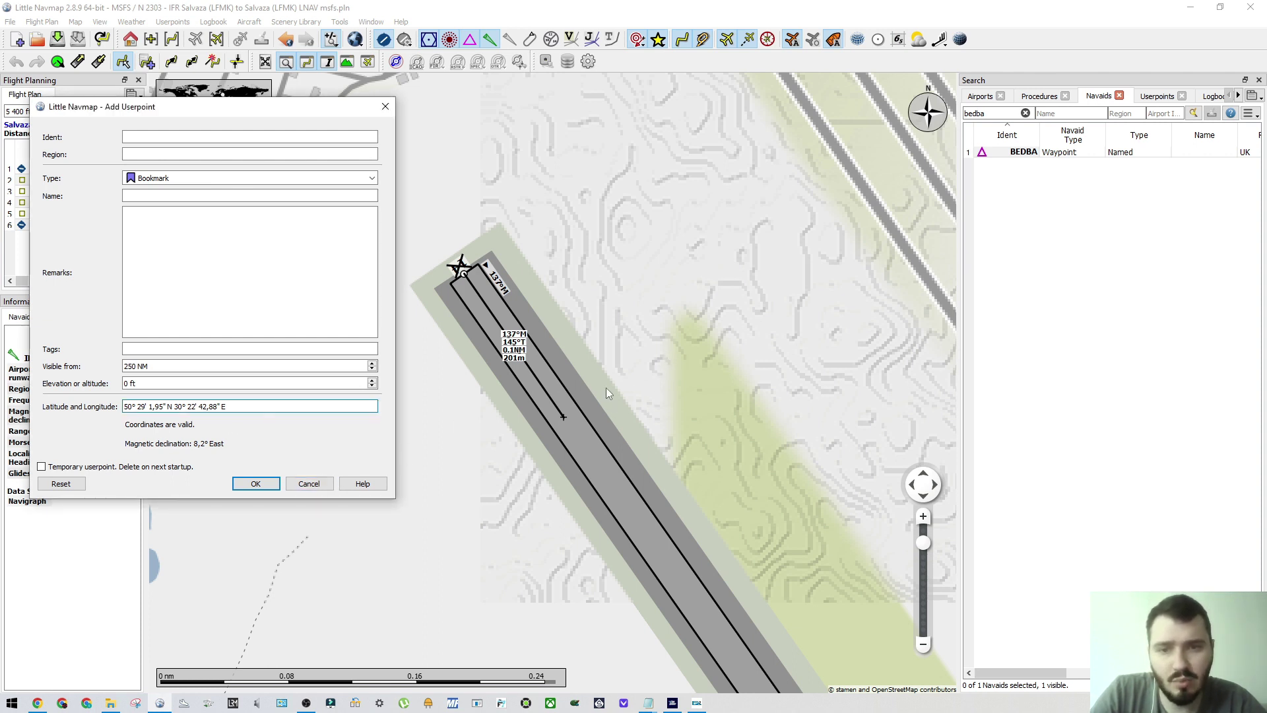
{"action": "left_click", "coordinate": [309, 484]}
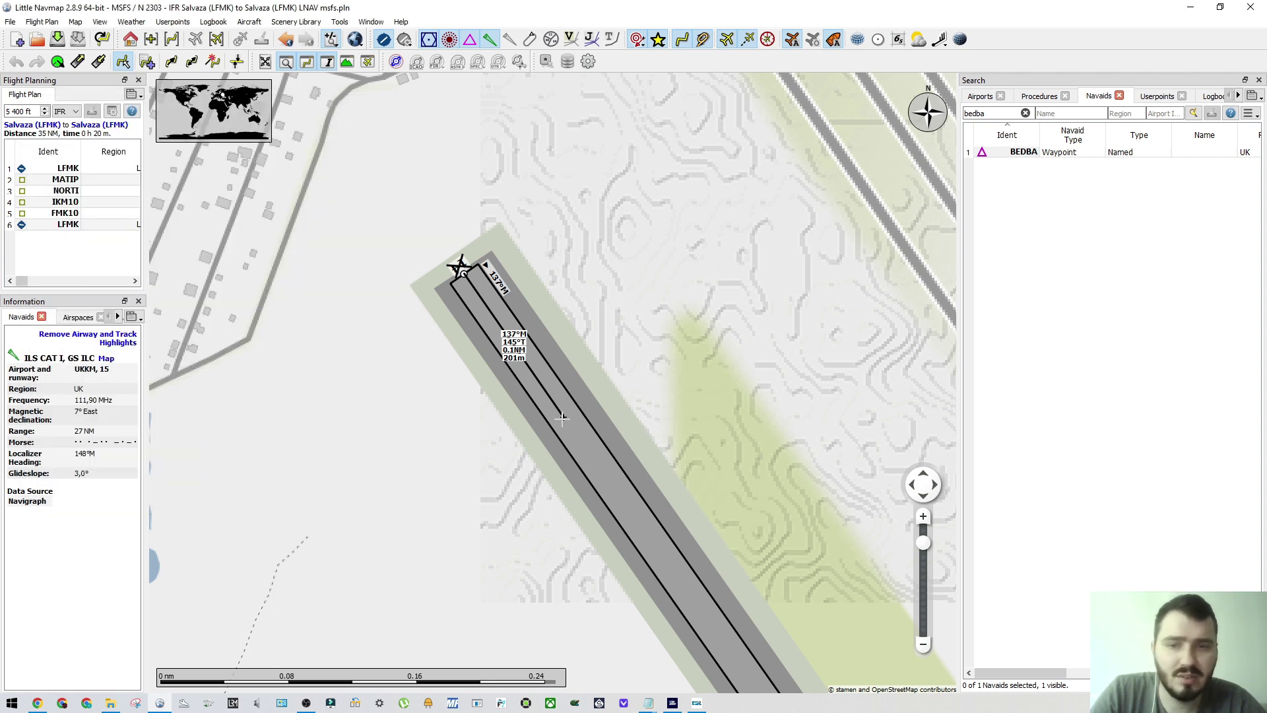
Step: Open a new userpoint beside the runway, abeam the measured point, and place its dialog clear of the runway
{"action": "mouse_move", "coordinate": [565, 417]}
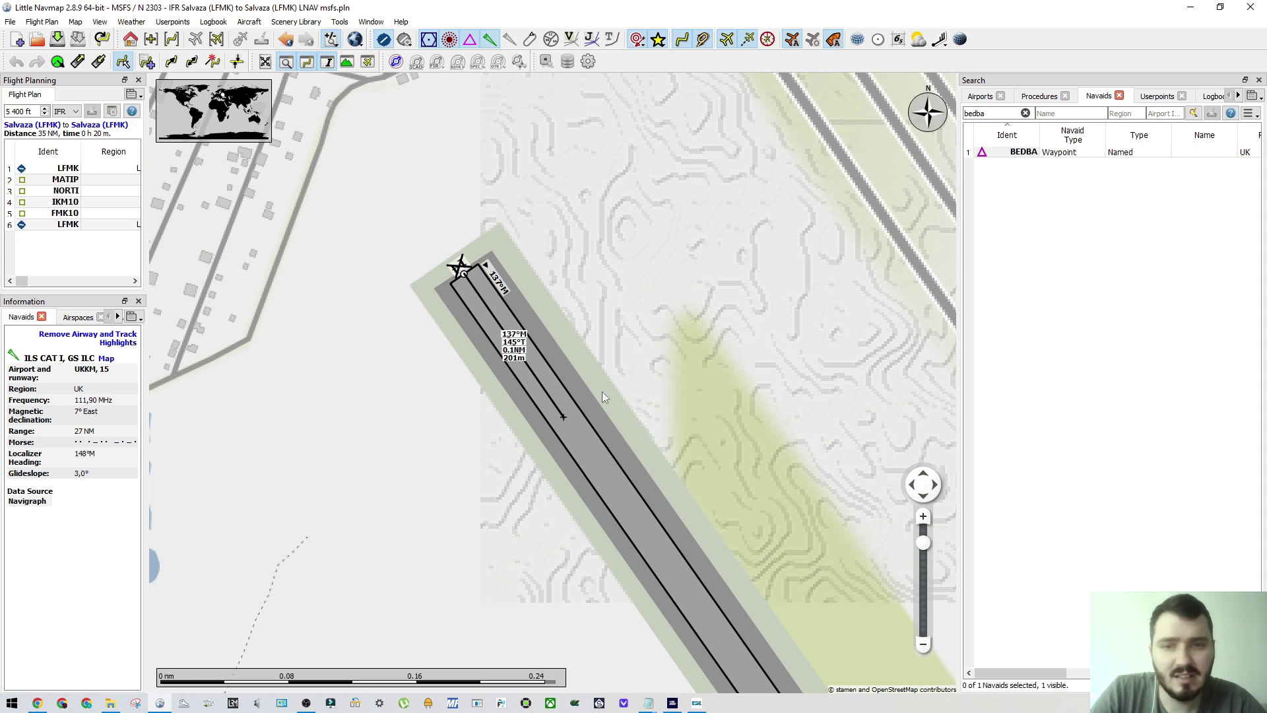
{"action": "right_click", "coordinate": [669, 352]}
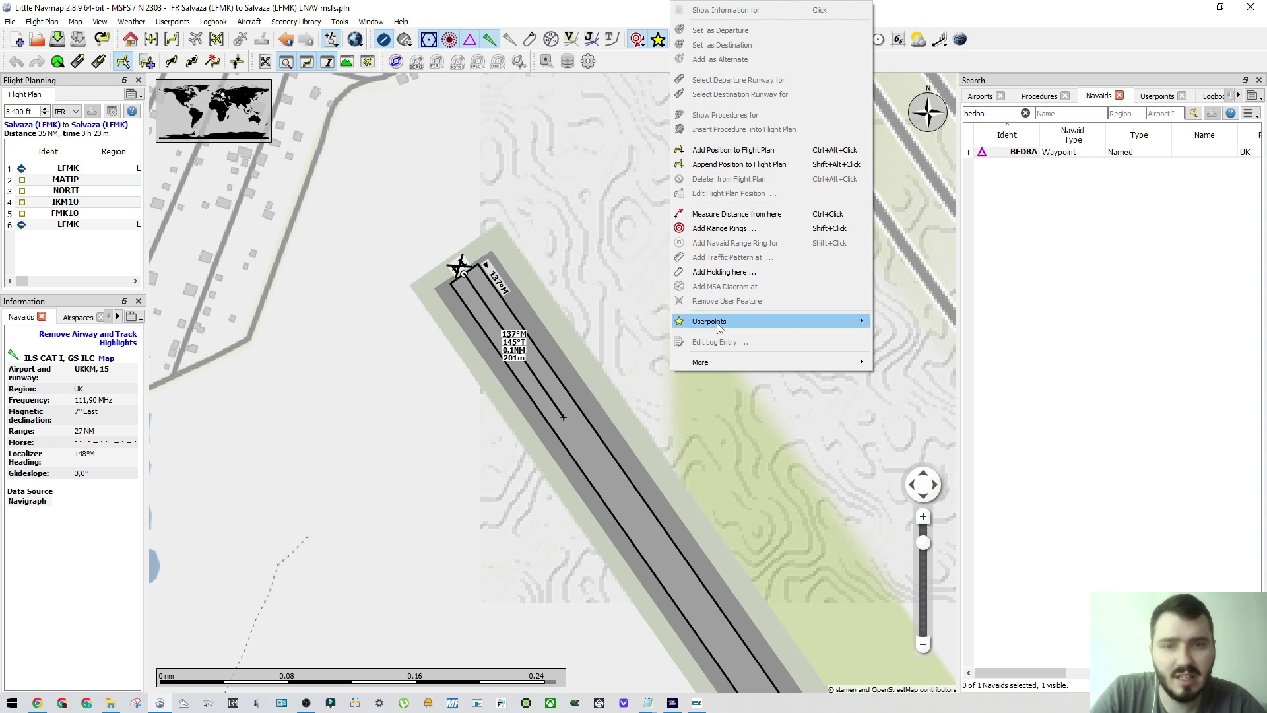
{"action": "mouse_move", "coordinate": [719, 328]}
{"action": "left_click", "coordinate": [928, 328]}
{"action": "left_click_drag", "start_coordinate": [607, 162], "coordinate": [188, 134]}
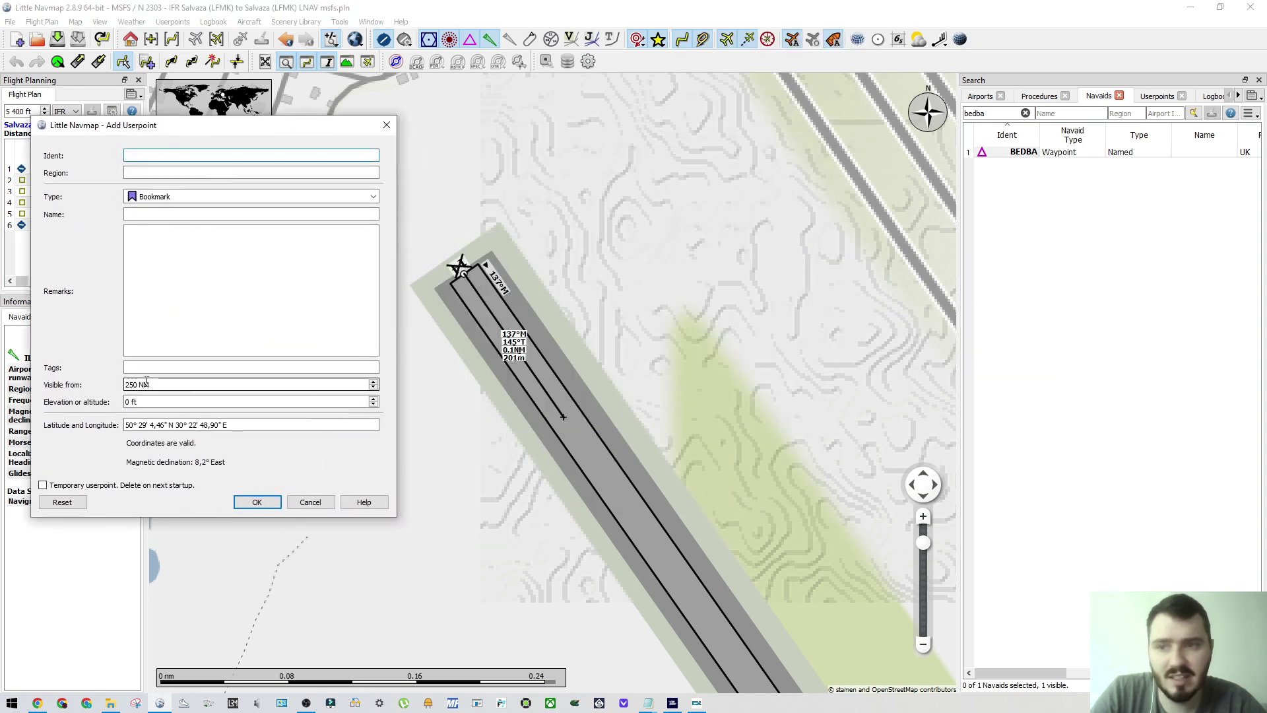
Step: Switch to the coordinates converter in Chrome and dock it beside the Little Navmap userpoint dialog
{"action": "left_click", "coordinate": [37, 702]}
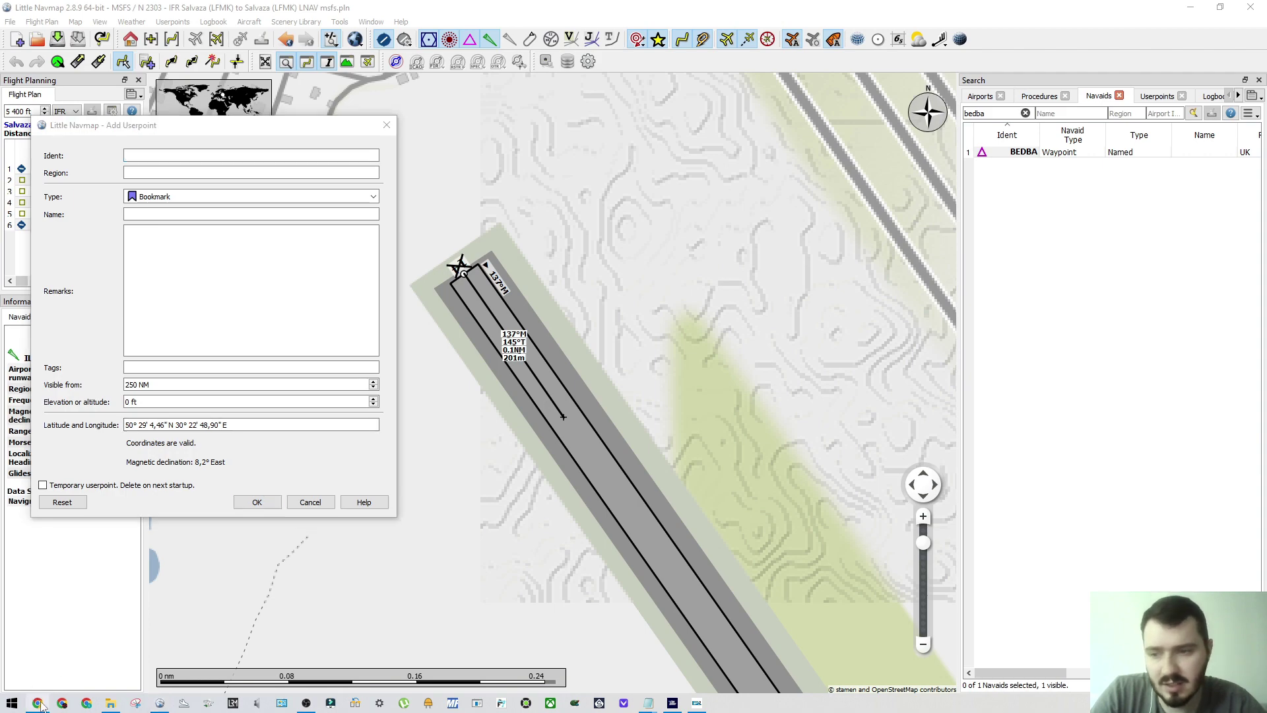
{"action": "left_click", "coordinate": [425, 10]}
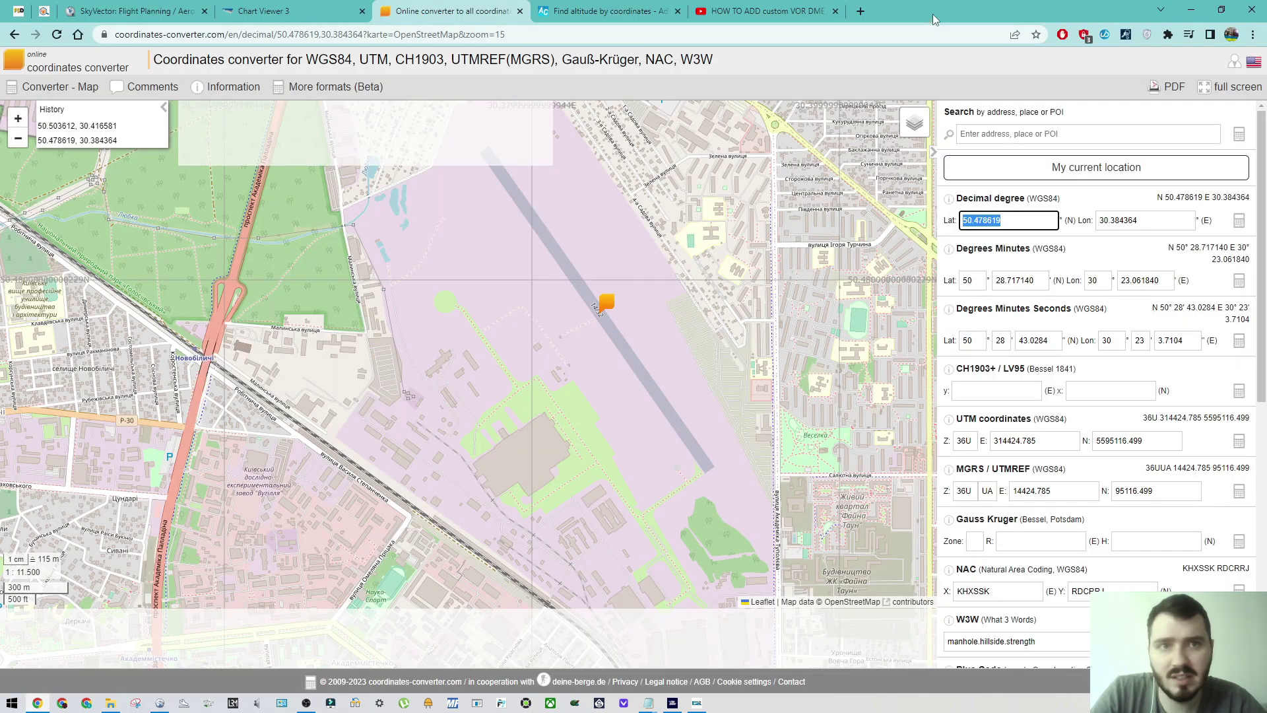
{"action": "key", "text": "super+Right"}
{"action": "left_click", "coordinate": [835, 199]}
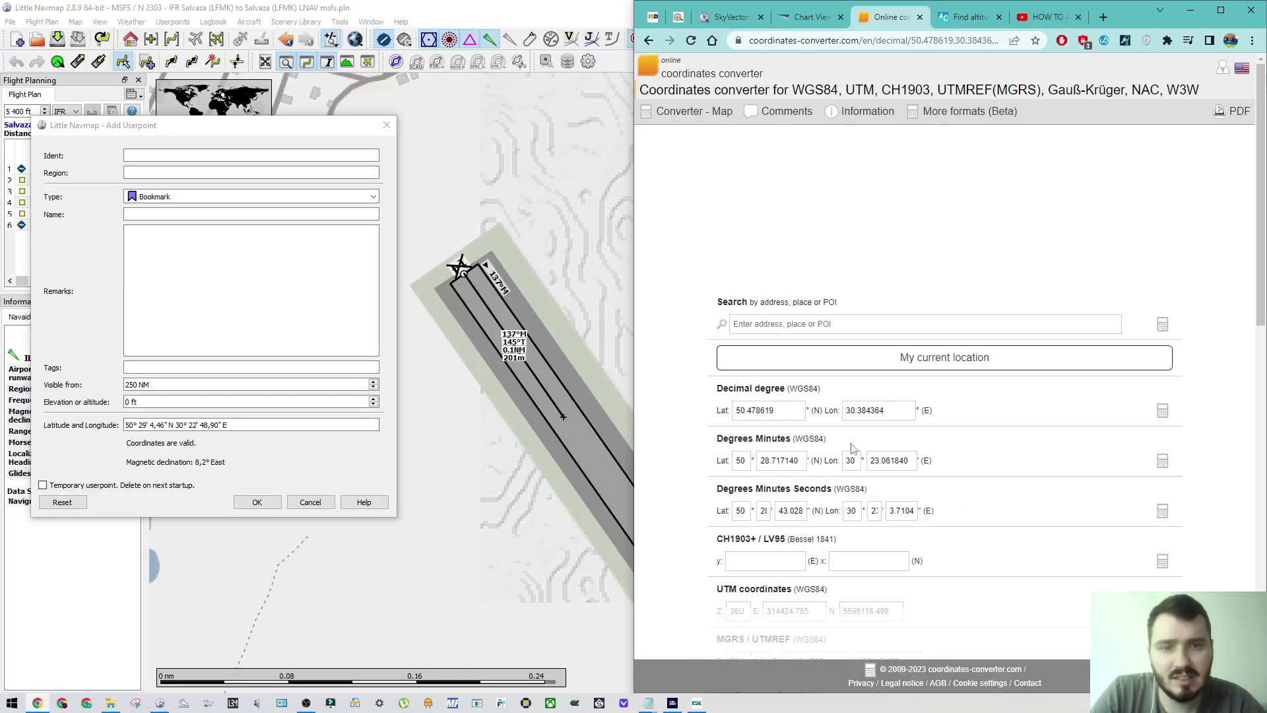
Step: Set the degrees-minutes-seconds latitude to 50° 29' 4.46 seconds N, matching the userpoint
{"action": "double_click", "coordinate": [763, 510]}
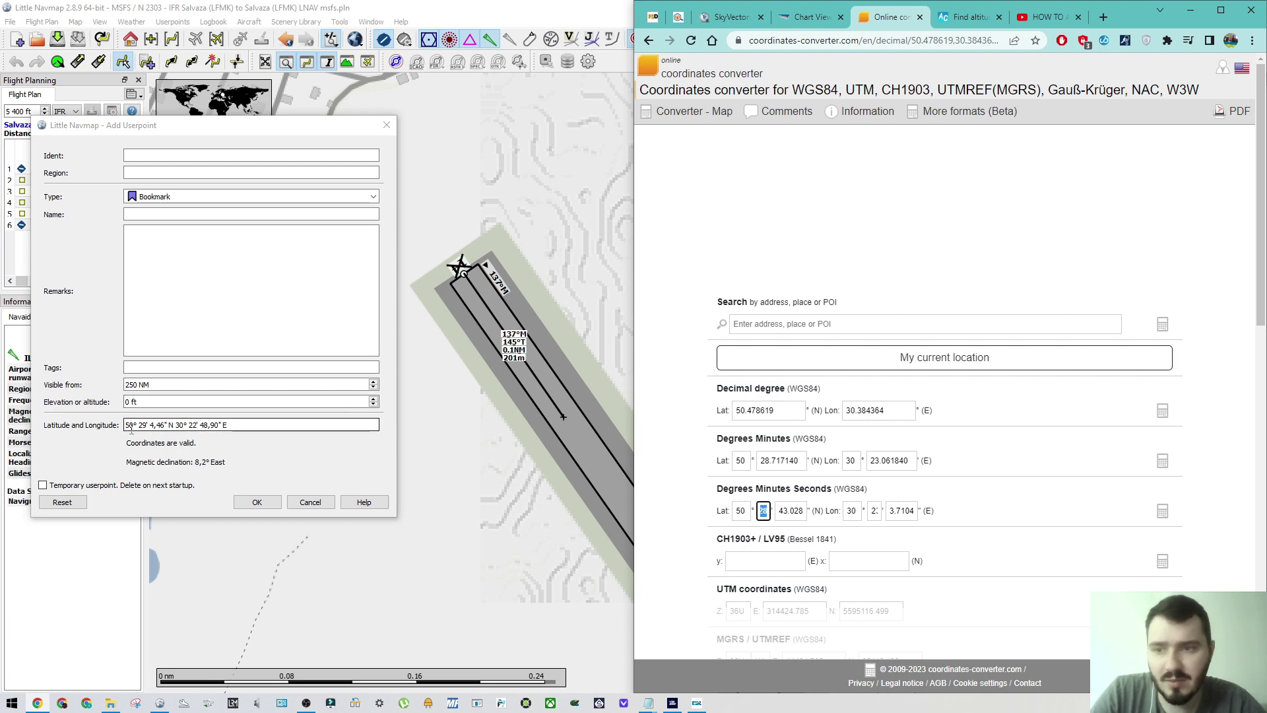
{"action": "type", "text": "29"}
{"action": "key", "text": "Tab"}
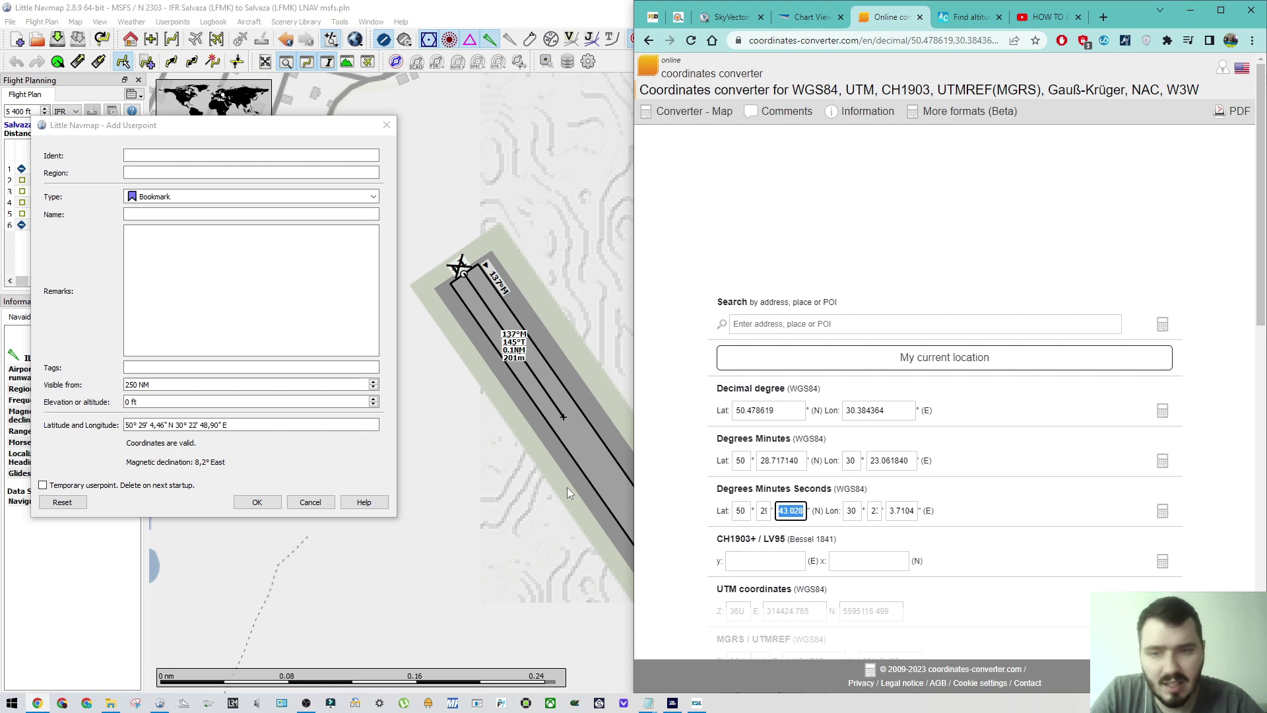
{"action": "type", "text": "4.4"}
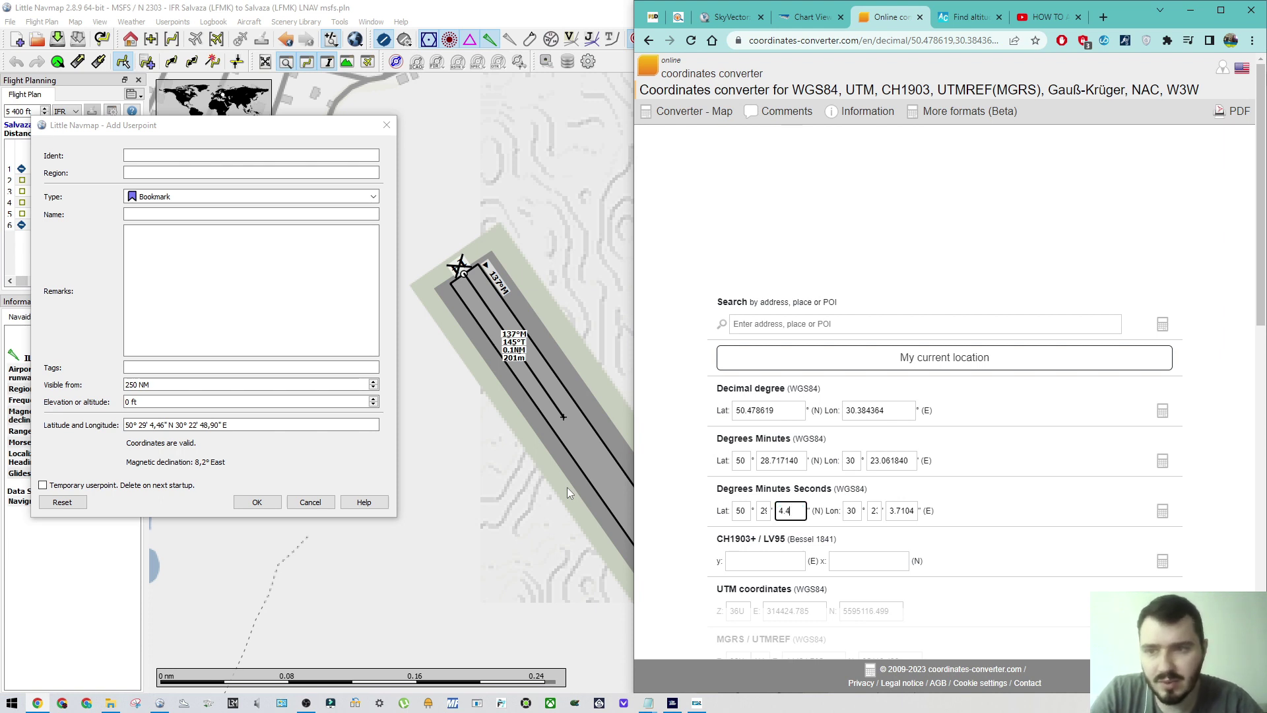
{"action": "type", "text": "6"}
Step: Set the degrees-minutes-seconds longitude to 30° 22' 48.90 seconds E and convert the position to decimal degrees
{"action": "key", "text": "Tab"}
{"action": "type", "text": "30"}
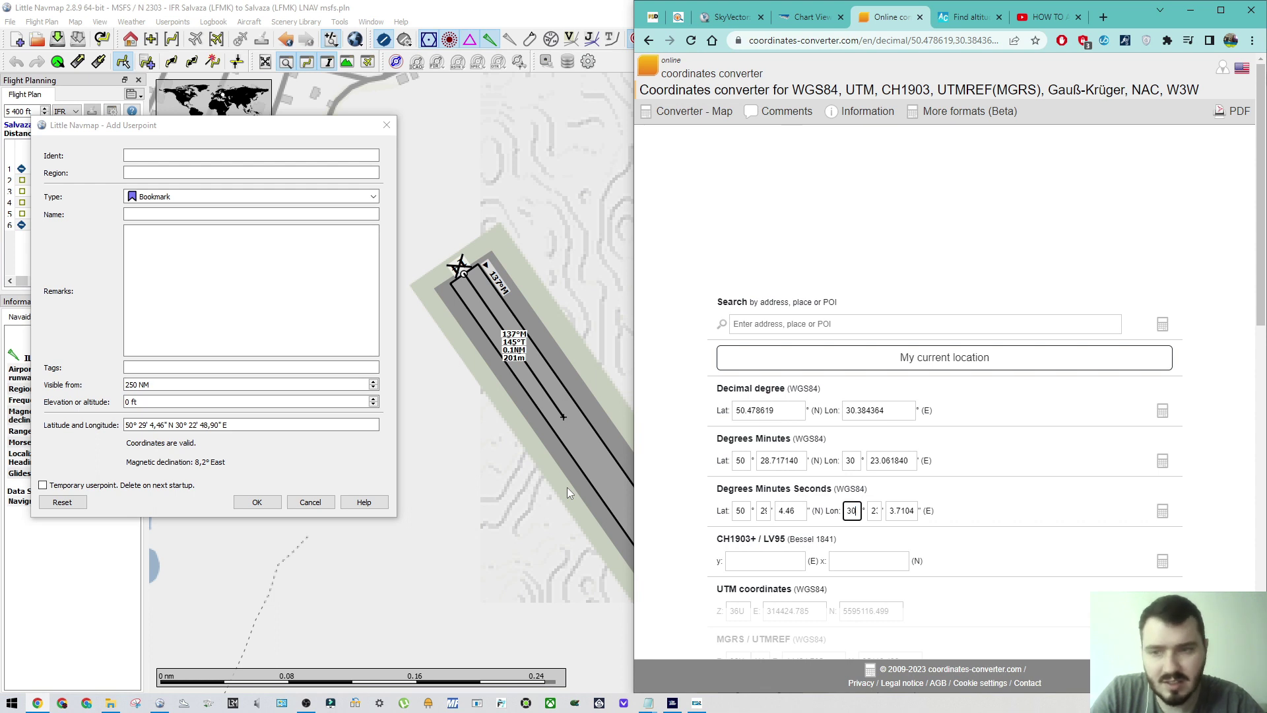
{"action": "key", "text": "Tab"}
{"action": "type", "text": "22"}
{"action": "key", "text": "Tab"}
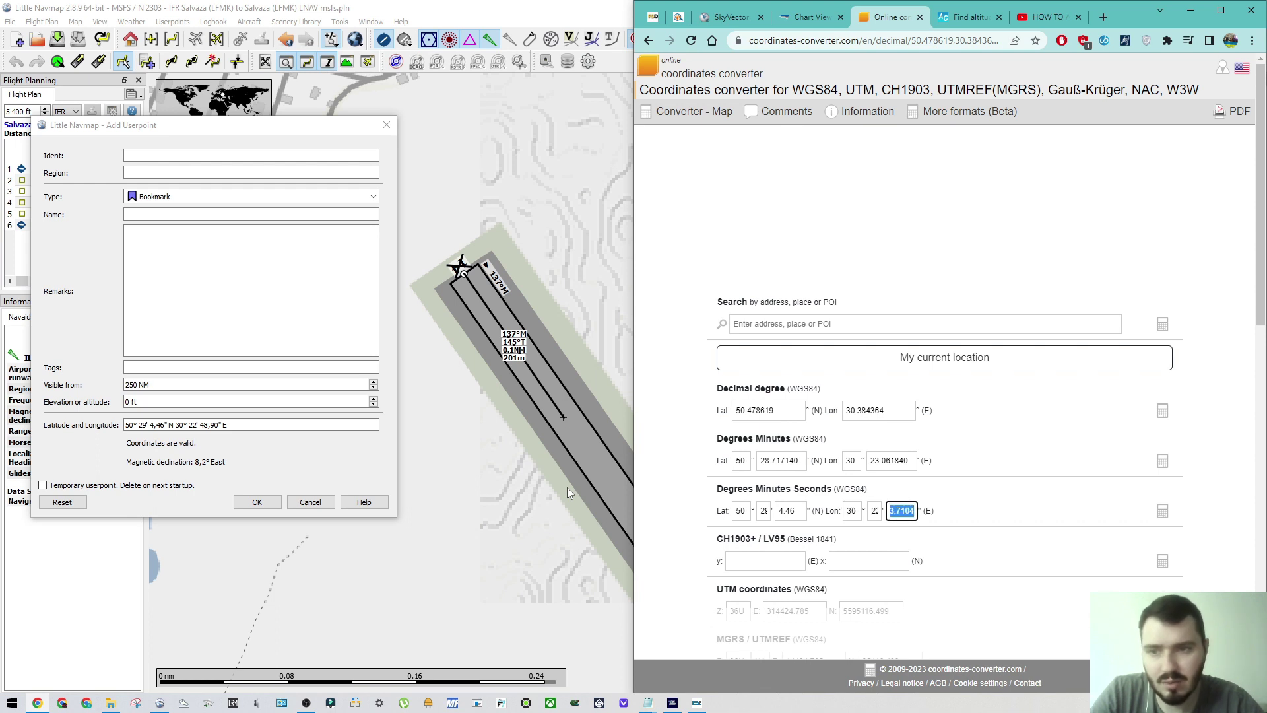
{"action": "type", "text": "48"}
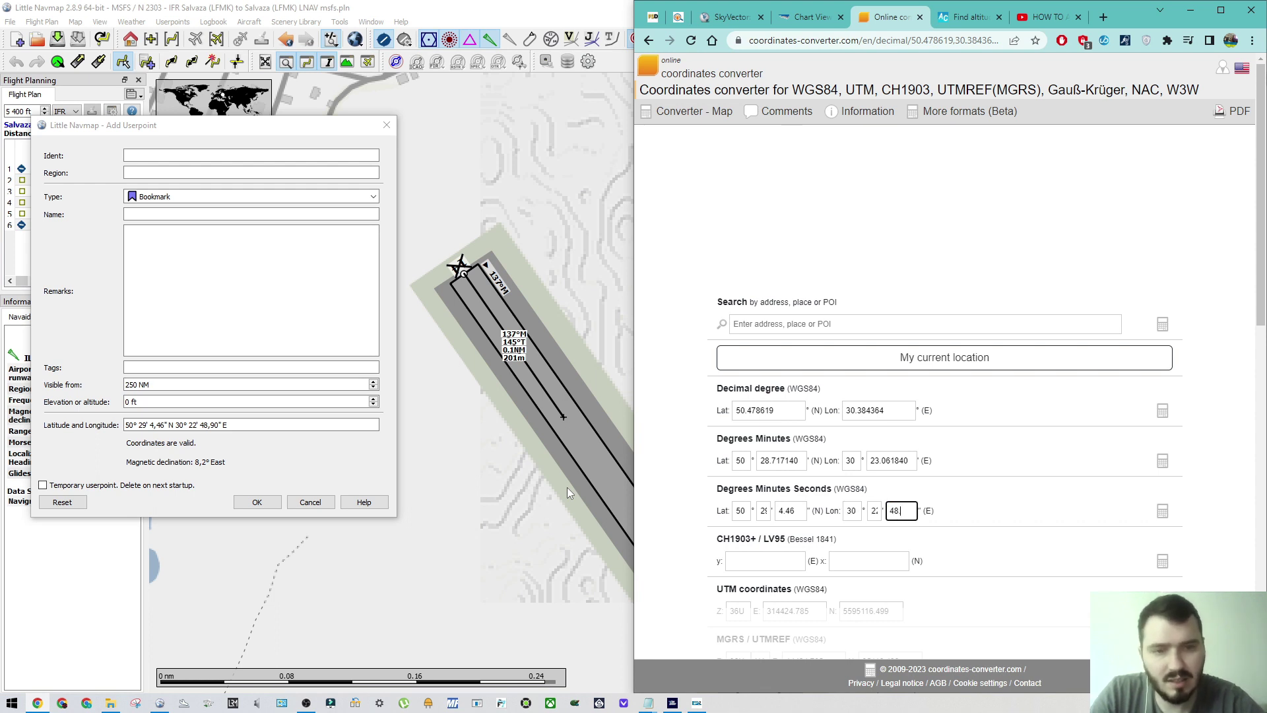
{"action": "type", "text": ".90"}
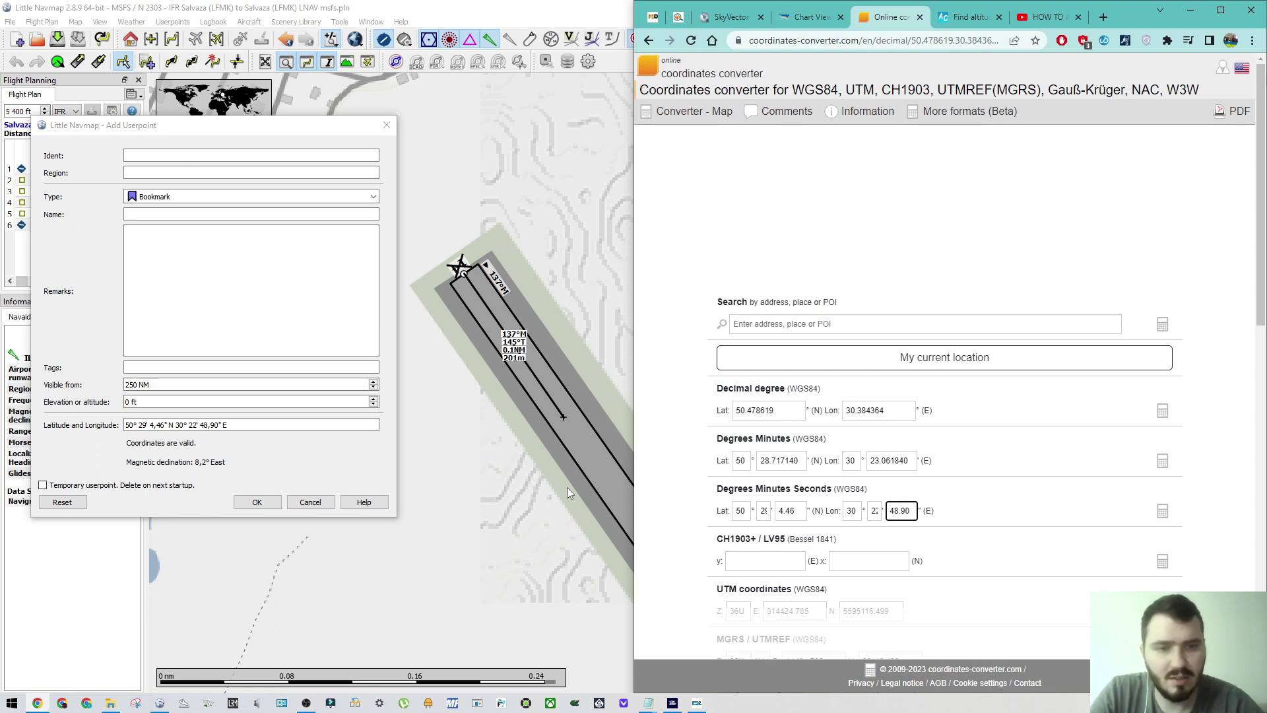
{"action": "left_click", "coordinate": [1163, 512]}
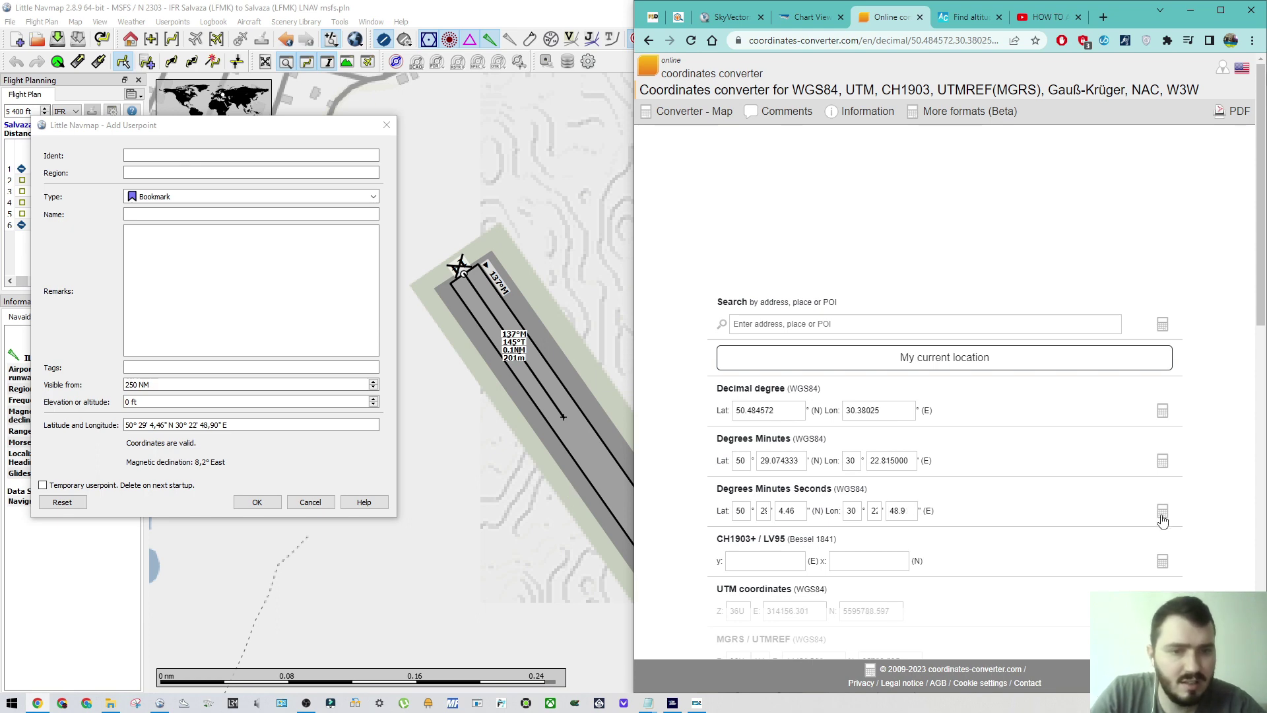
Step: Maximize the coordinates converter and examine where the converted position's marker lies relative to the runway on the map
{"action": "left_click", "coordinate": [1220, 11]}
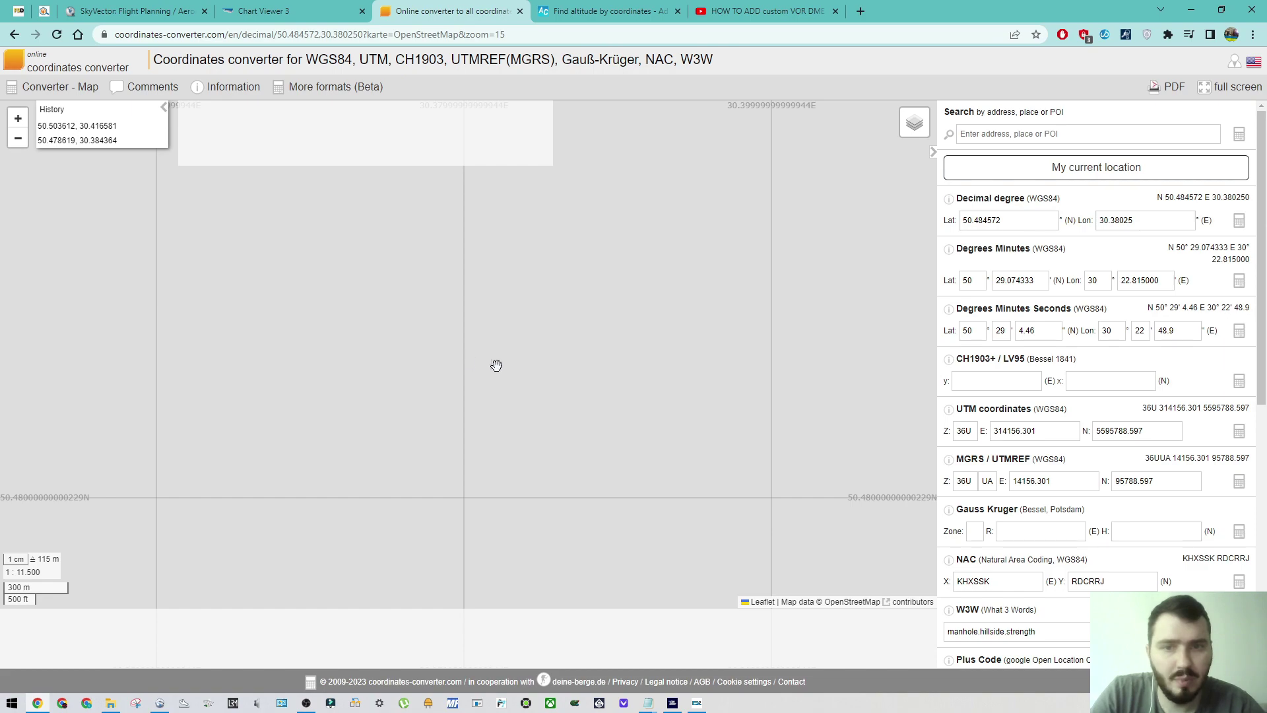
{"action": "scroll", "coordinate": [518, 378], "scroll_direction": "up", "scroll_amount": 2}
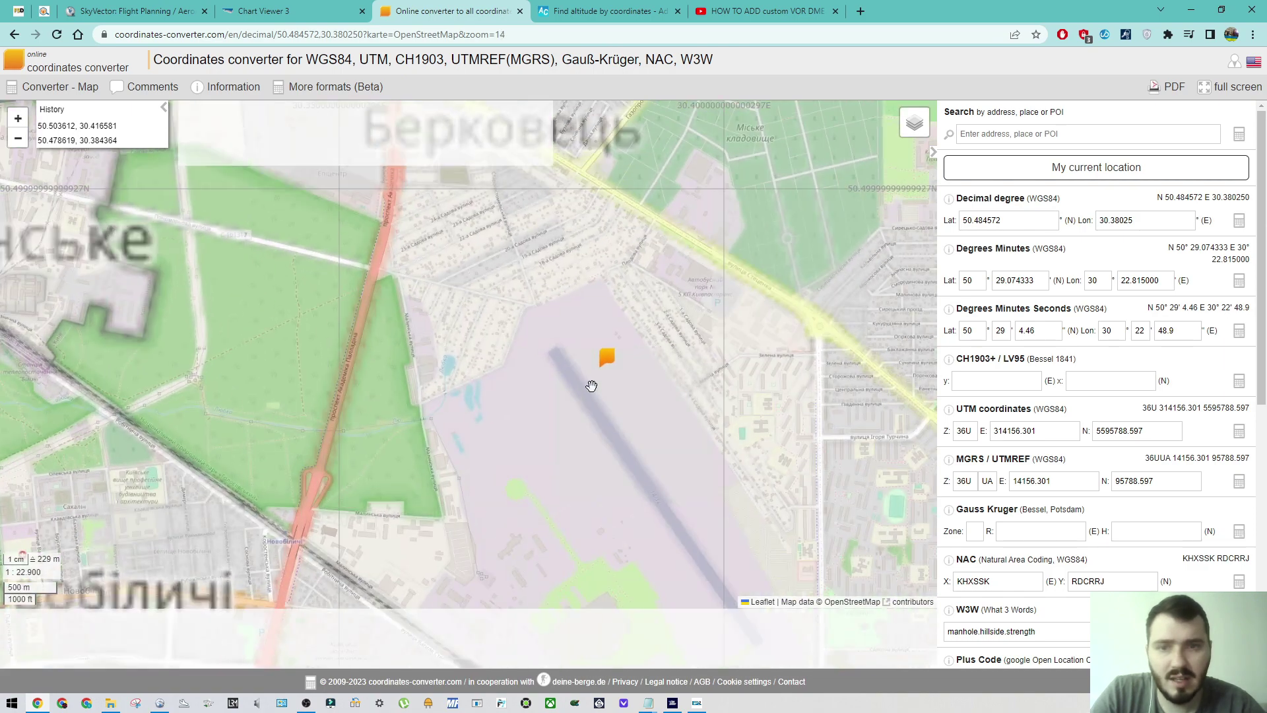
{"action": "scroll", "coordinate": [605, 360], "scroll_direction": "up", "scroll_amount": 1}
{"action": "scroll", "coordinate": [574, 381], "scroll_direction": "down", "scroll_amount": 1}
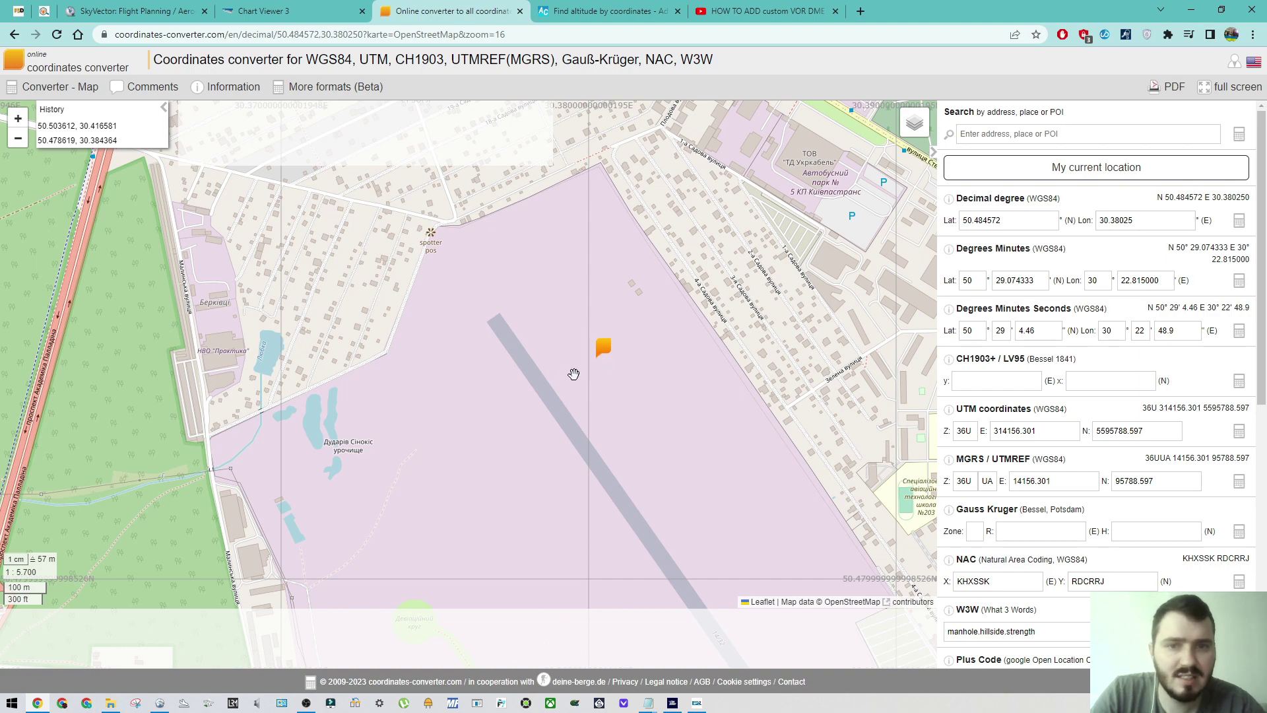
{"action": "scroll", "coordinate": [538, 333], "scroll_direction": "down", "scroll_amount": 1}
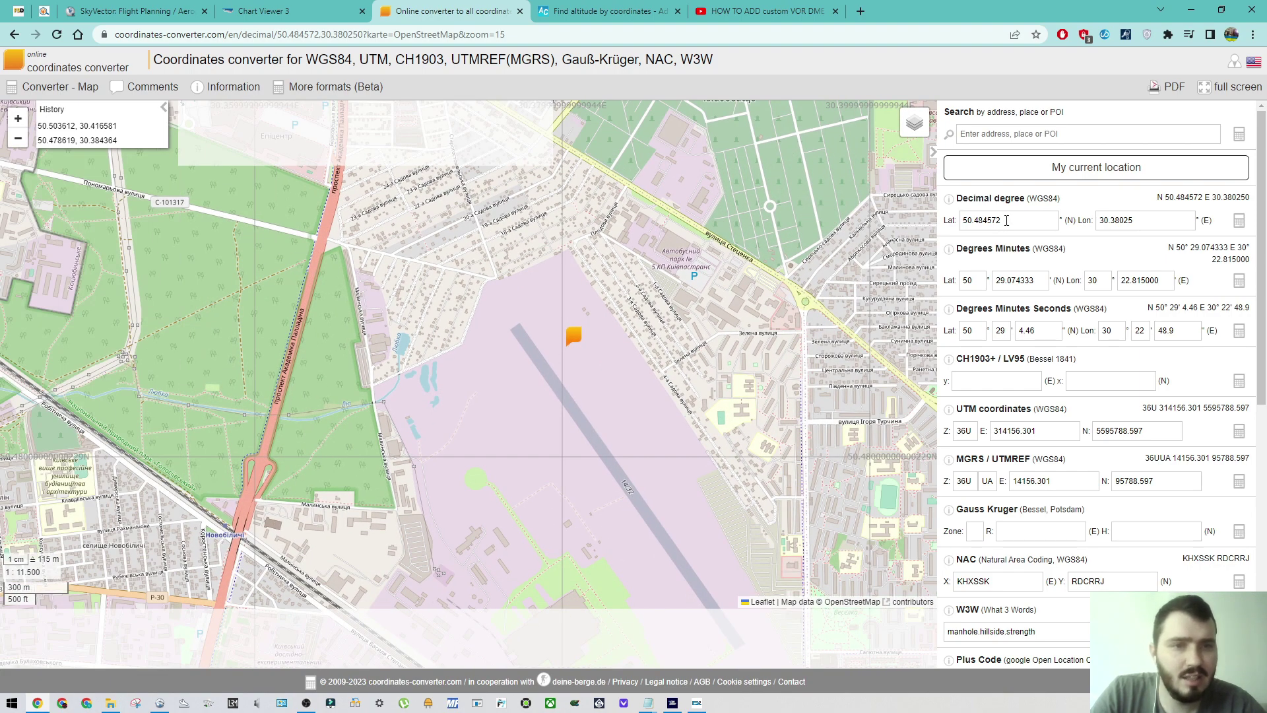
Step: Copy the converted decimal latitude 50.484572 into the GlideSlope line of the UKKT ILS showcase file in Notepad
{"action": "left_click_drag", "start_coordinate": [1007, 220], "coordinate": [949, 221]}
{"action": "key", "text": "ctrl+c"}
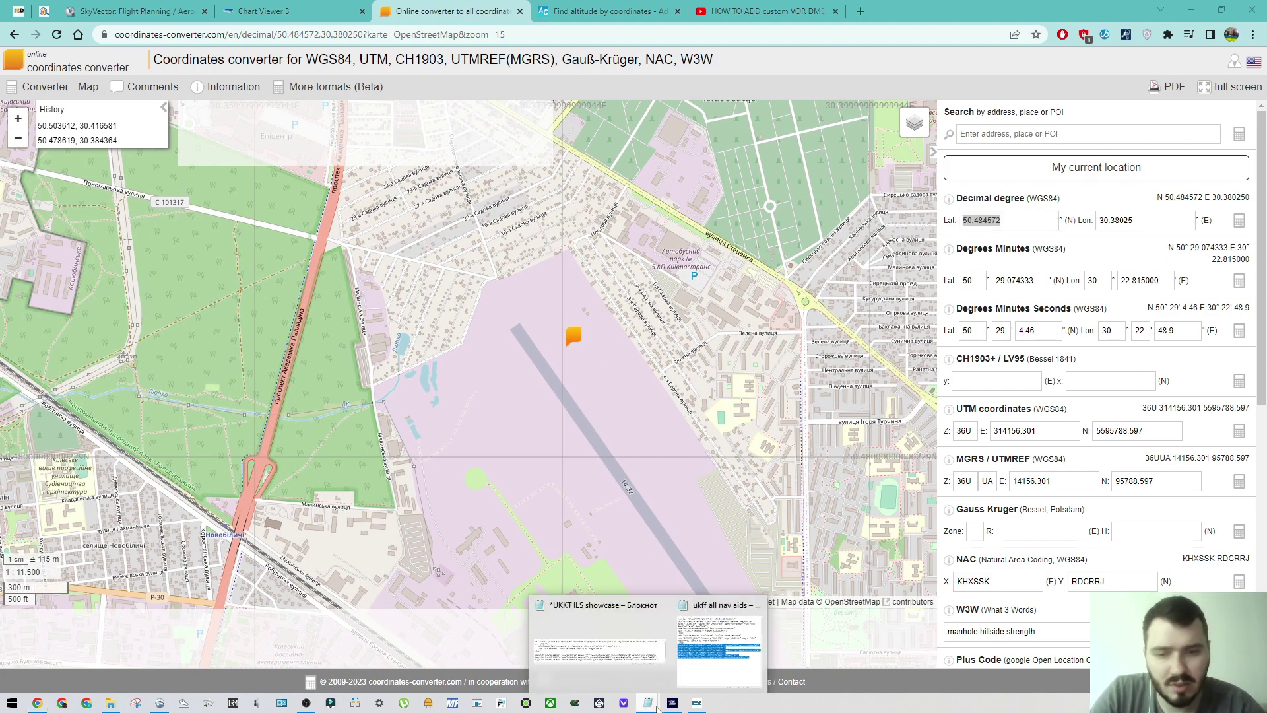
{"action": "left_click", "coordinate": [608, 644]}
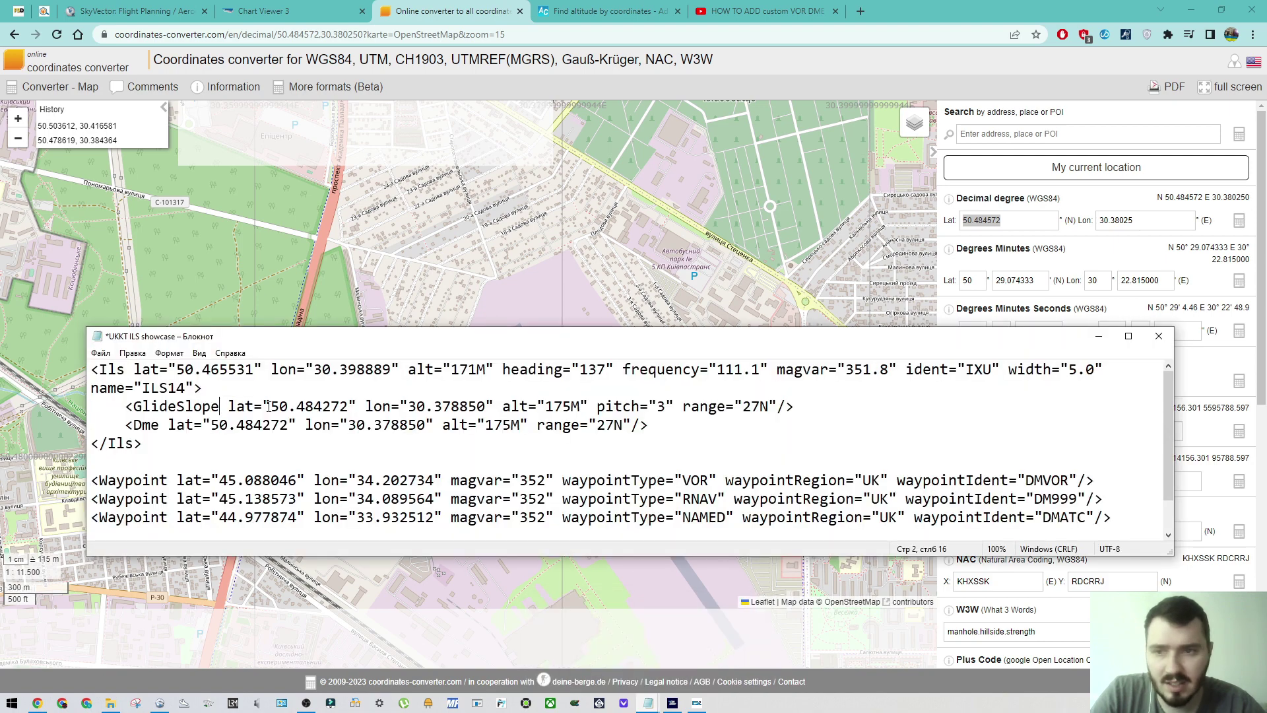
{"action": "left_click_drag", "start_coordinate": [274, 405], "coordinate": [350, 406]}
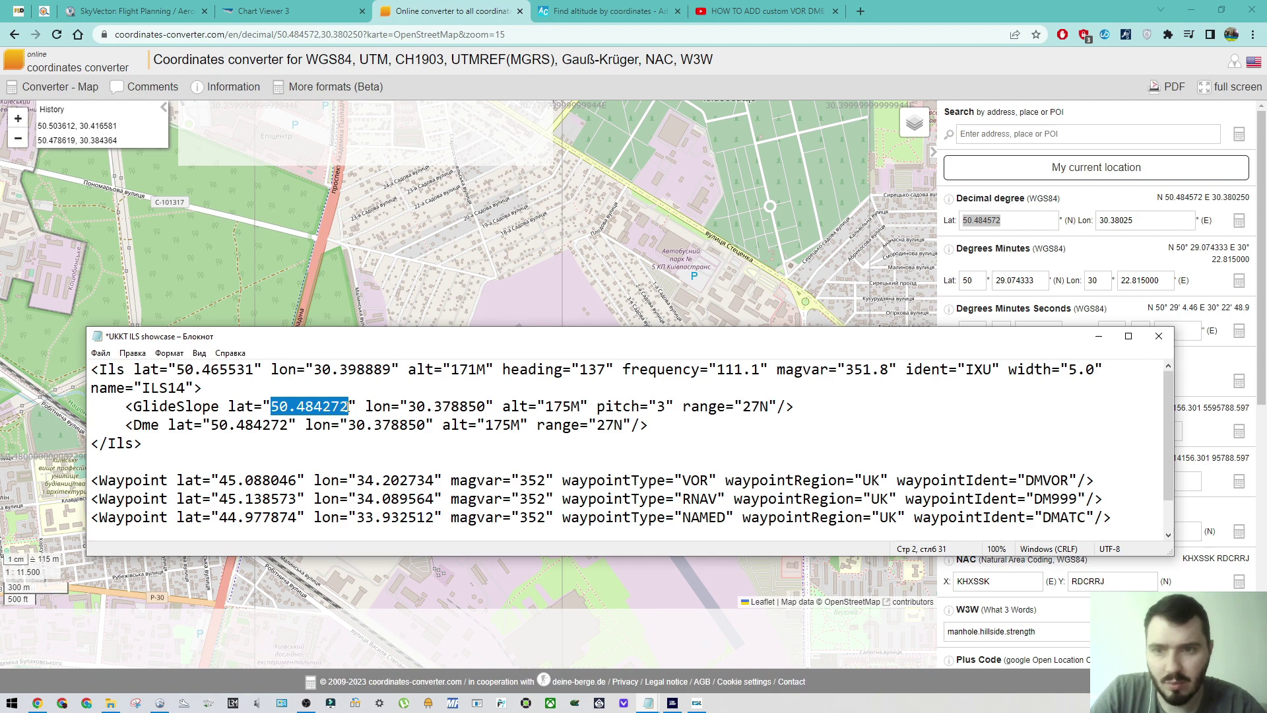
{"action": "key", "text": "ctrl+v"}
Step: Copy the converted decimal longitude 30.38025 from the converter into the GlideSlope line of the Notepad file
{"action": "left_click", "coordinate": [1122, 220]}
{"action": "key", "text": "ctrl+c"}
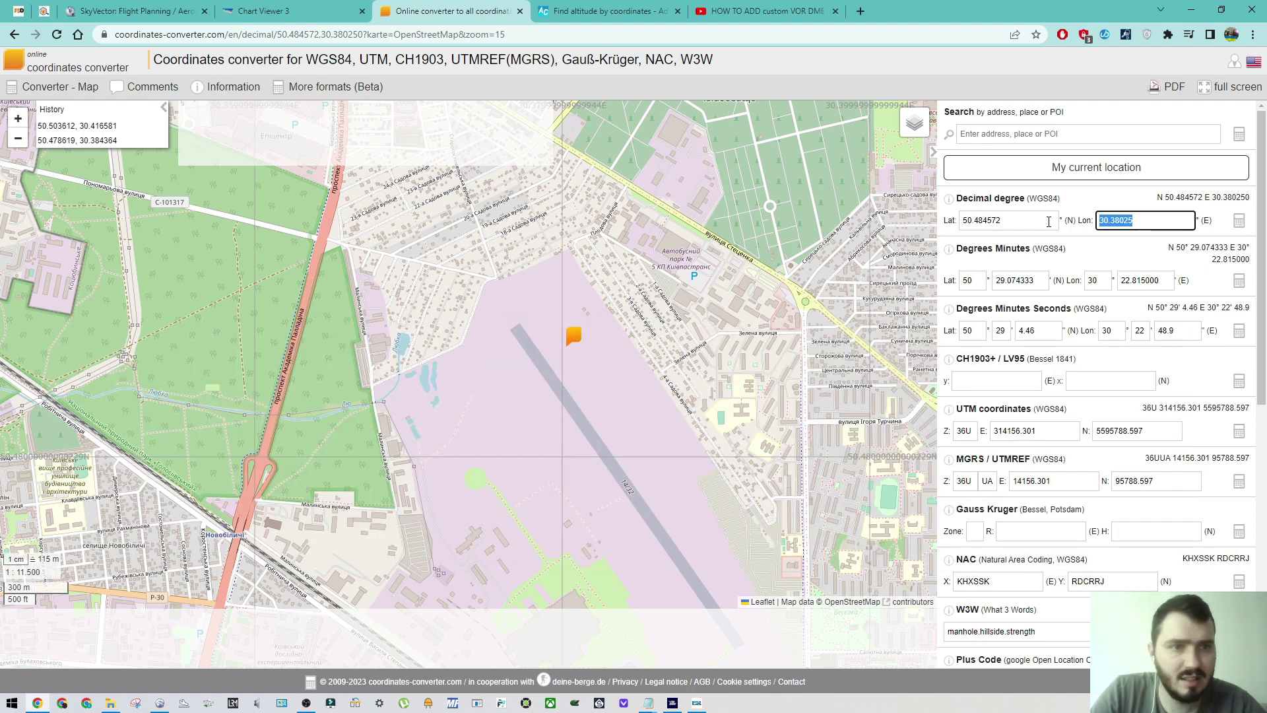
{"action": "left_click", "coordinate": [659, 705]}
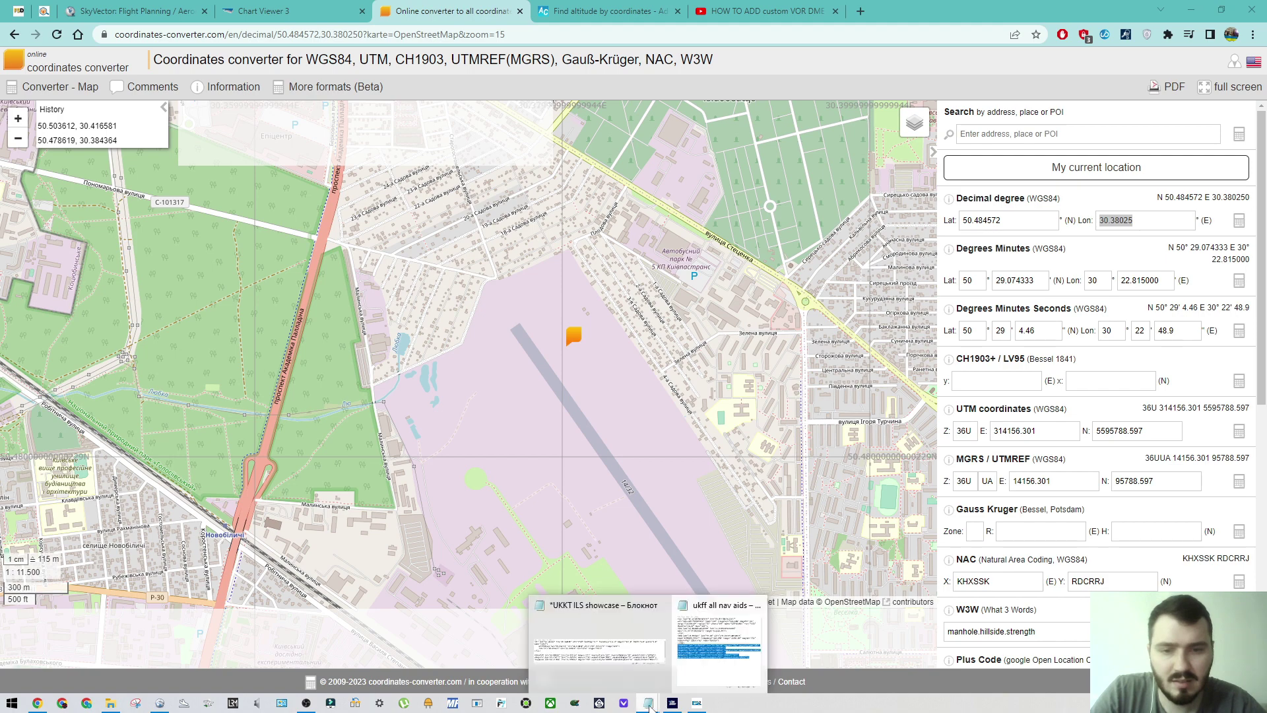
{"action": "left_click", "coordinate": [597, 643]}
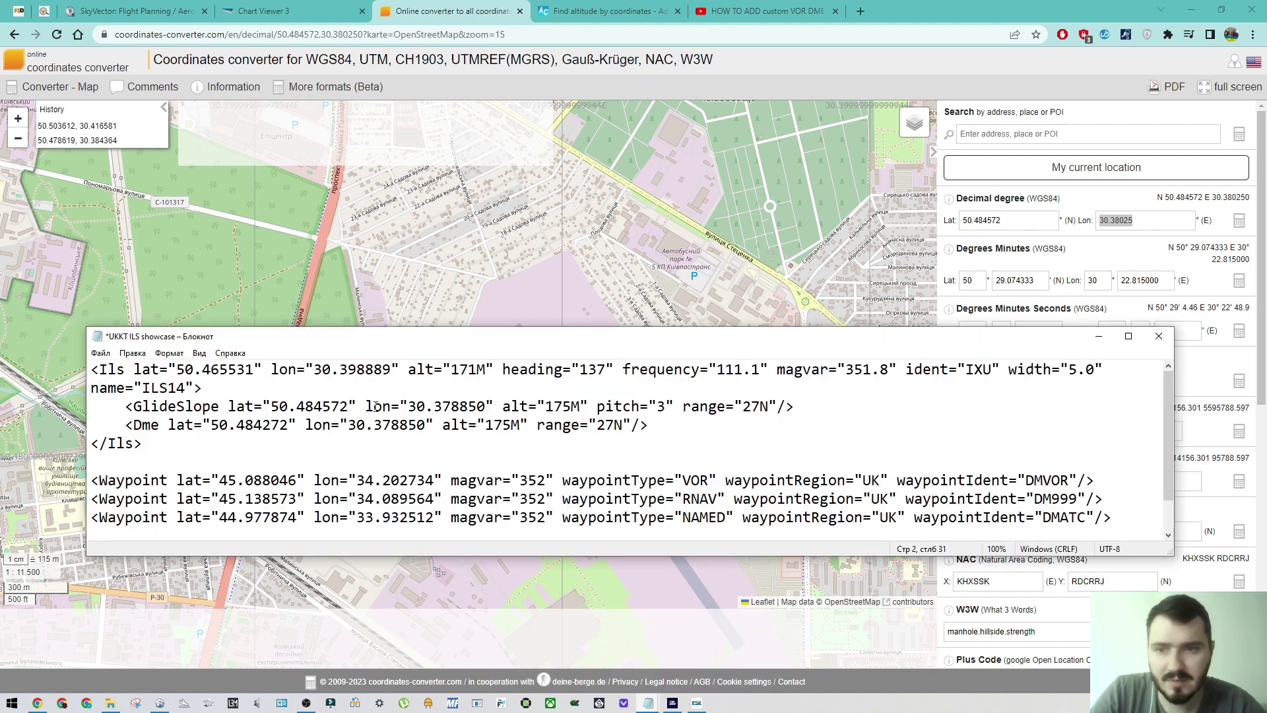
{"action": "left_click_drag", "start_coordinate": [409, 406], "coordinate": [485, 408]}
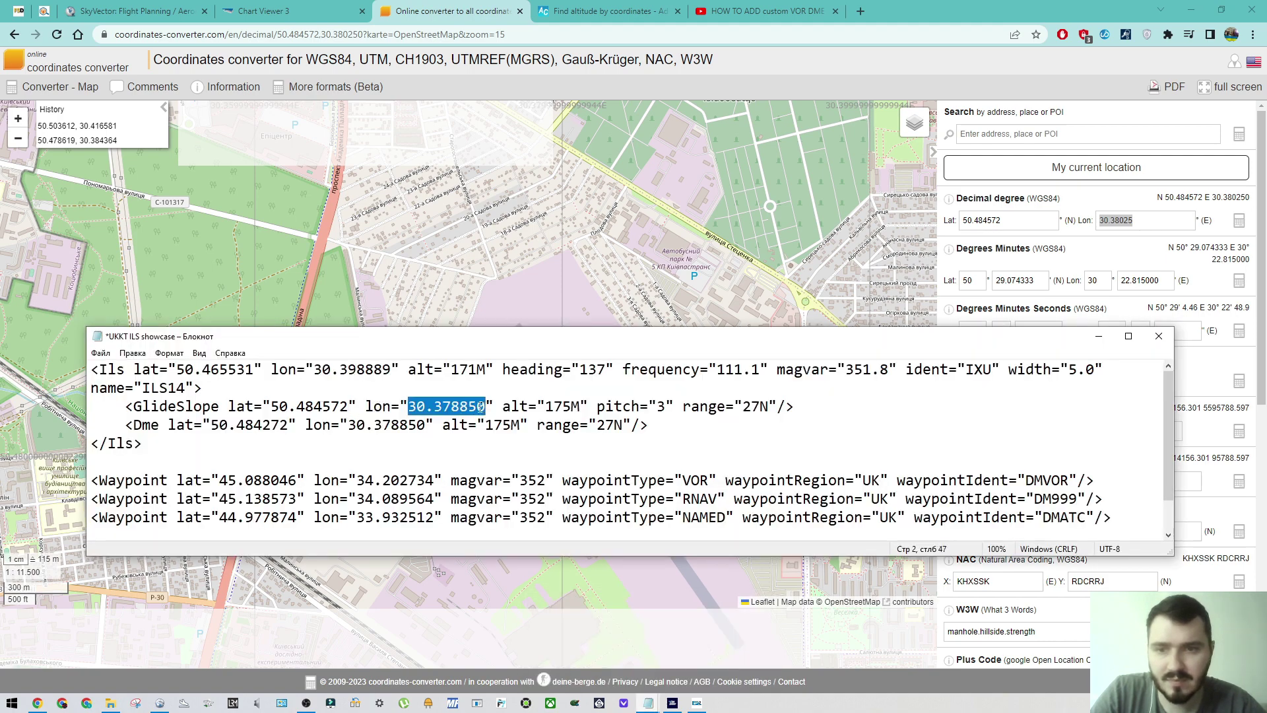
{"action": "key", "text": "ctrl+v"}
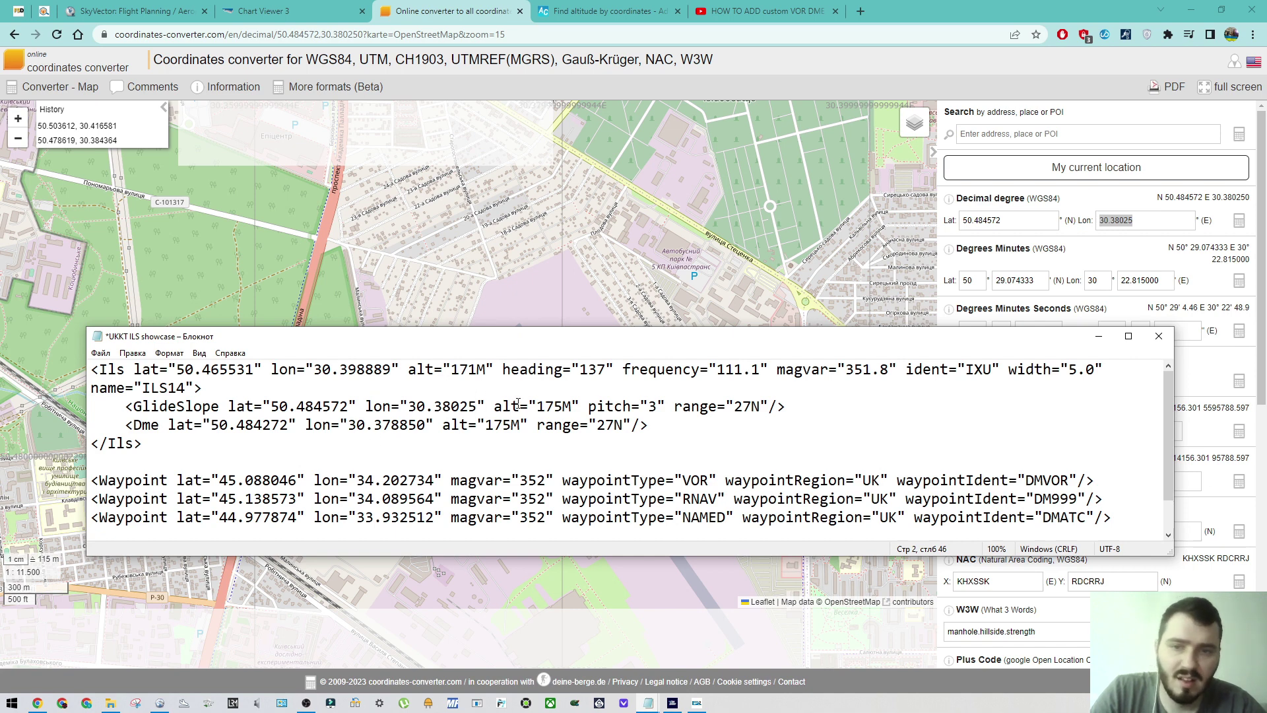
Step: Set the GlideSlope altitude to 171M by copying the altitude number from the Ils line
{"action": "left_click_drag", "start_coordinate": [537, 406], "coordinate": [563, 406]}
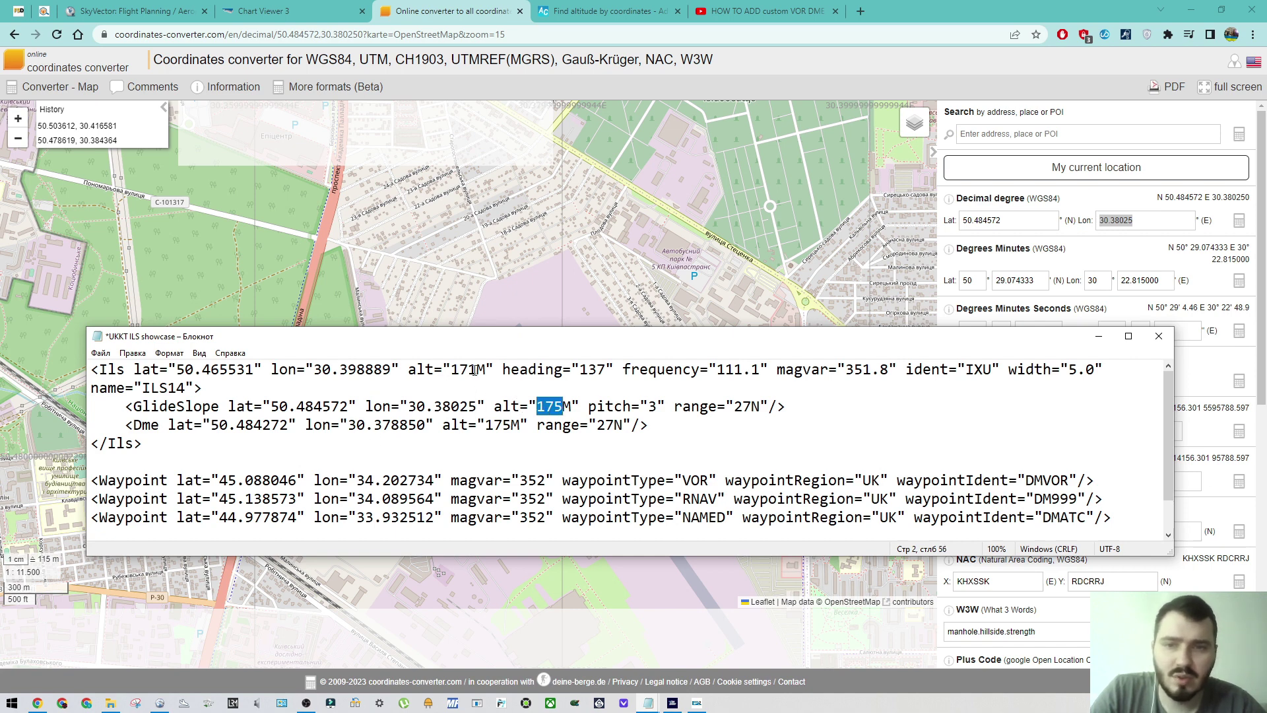
{"action": "left_click_drag", "start_coordinate": [475, 370], "coordinate": [454, 368]}
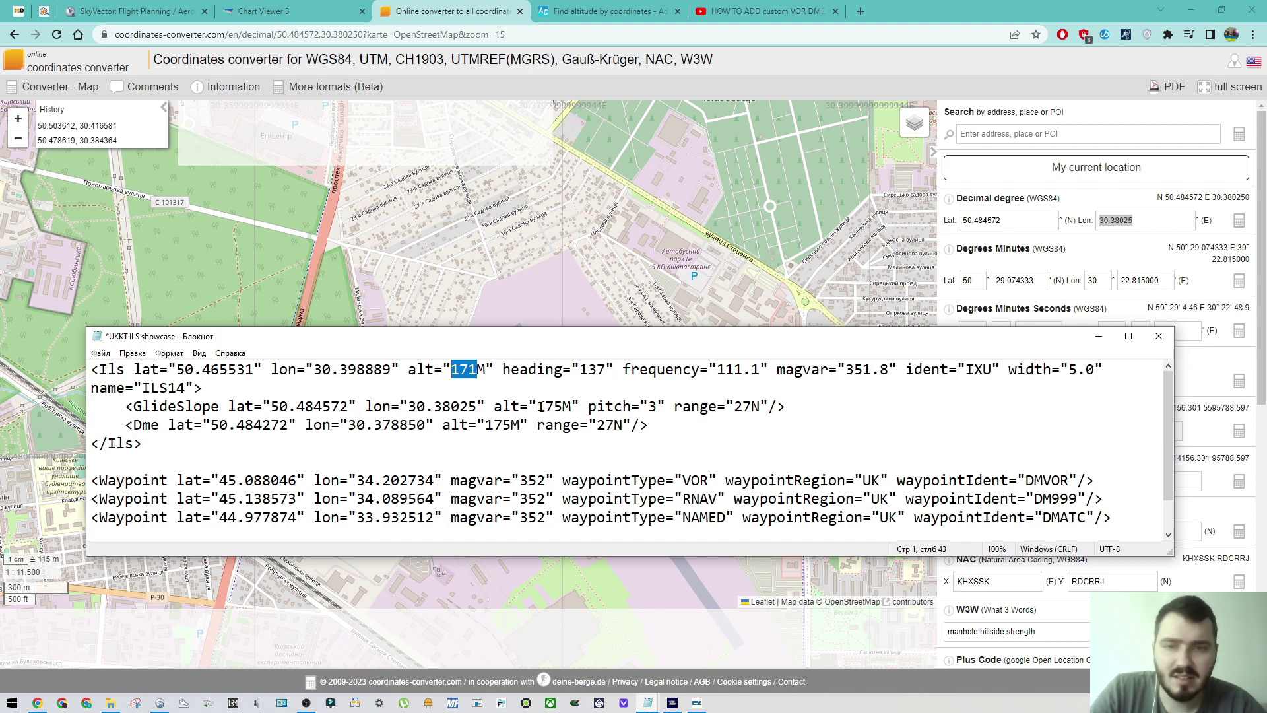
{"action": "key", "text": "ctrl+c"}
{"action": "left_click_drag", "start_coordinate": [537, 406], "coordinate": [563, 406]}
{"action": "key", "text": "ctrl+v"}
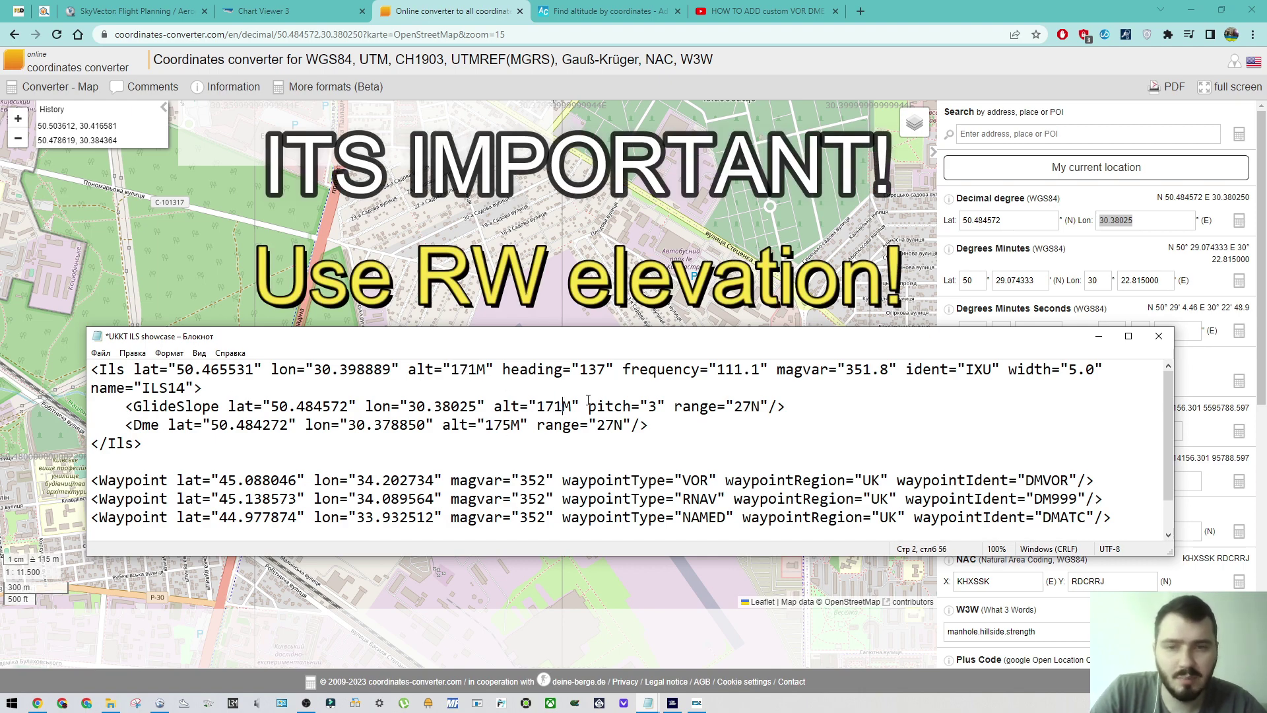
{"action": "left_click", "coordinate": [658, 407]}
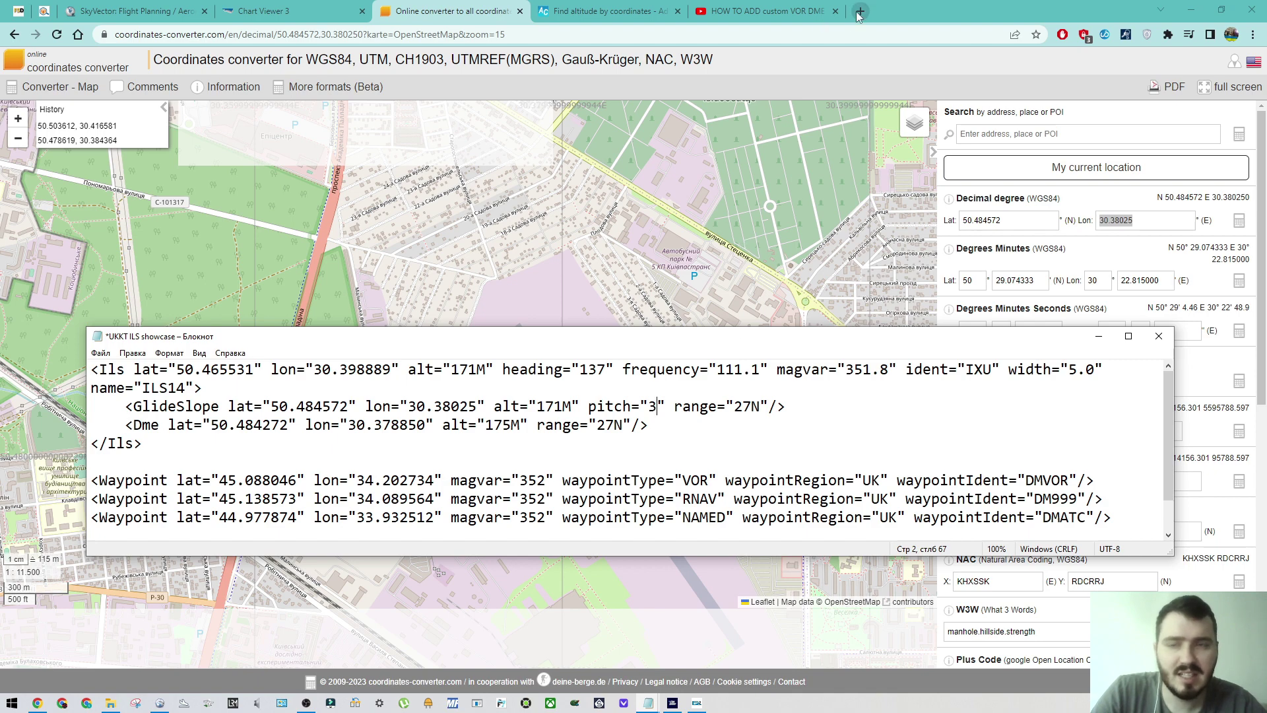
Step: Open Boryspil's ILS RWY 18L chart in the Jeppesen chart viewer and generate it as a PDF in a maximized window
{"action": "left_click", "coordinate": [295, 11]}
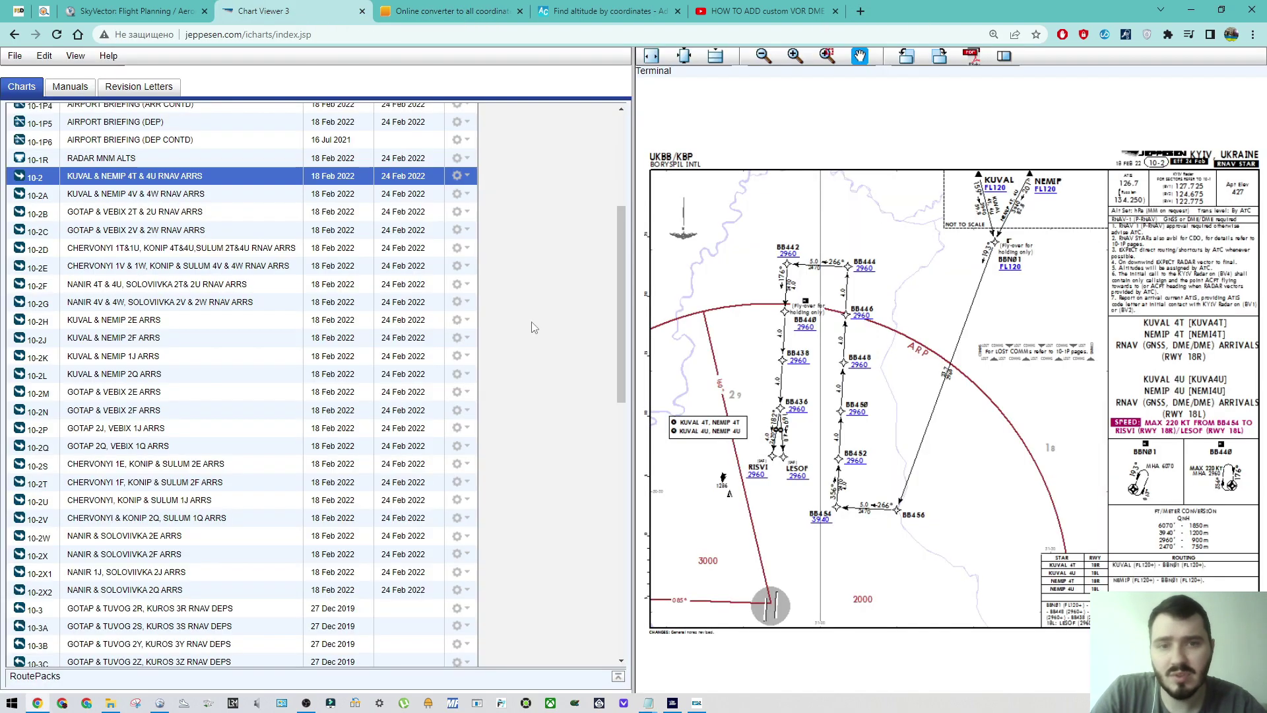
{"action": "scroll", "coordinate": [198, 462], "scroll_direction": "down", "scroll_amount": 10}
{"action": "left_click", "coordinate": [185, 506]}
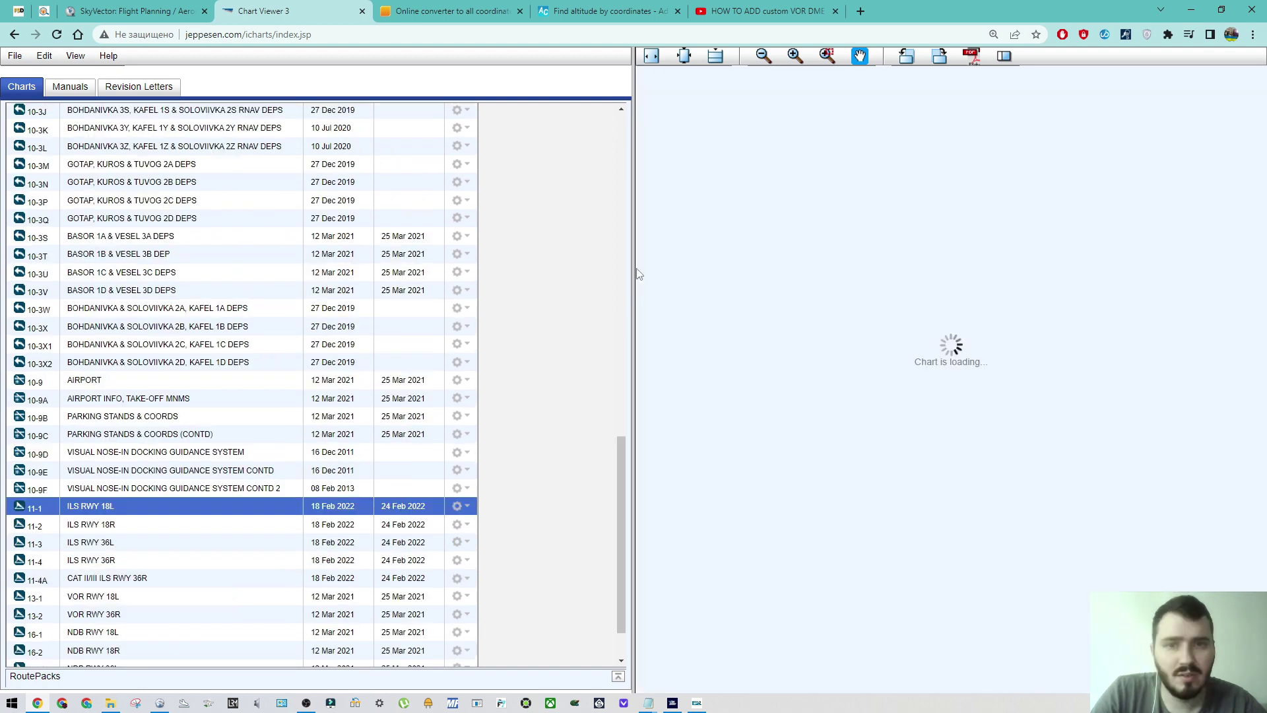
{"action": "left_click_drag", "start_coordinate": [638, 273], "coordinate": [505, 271]}
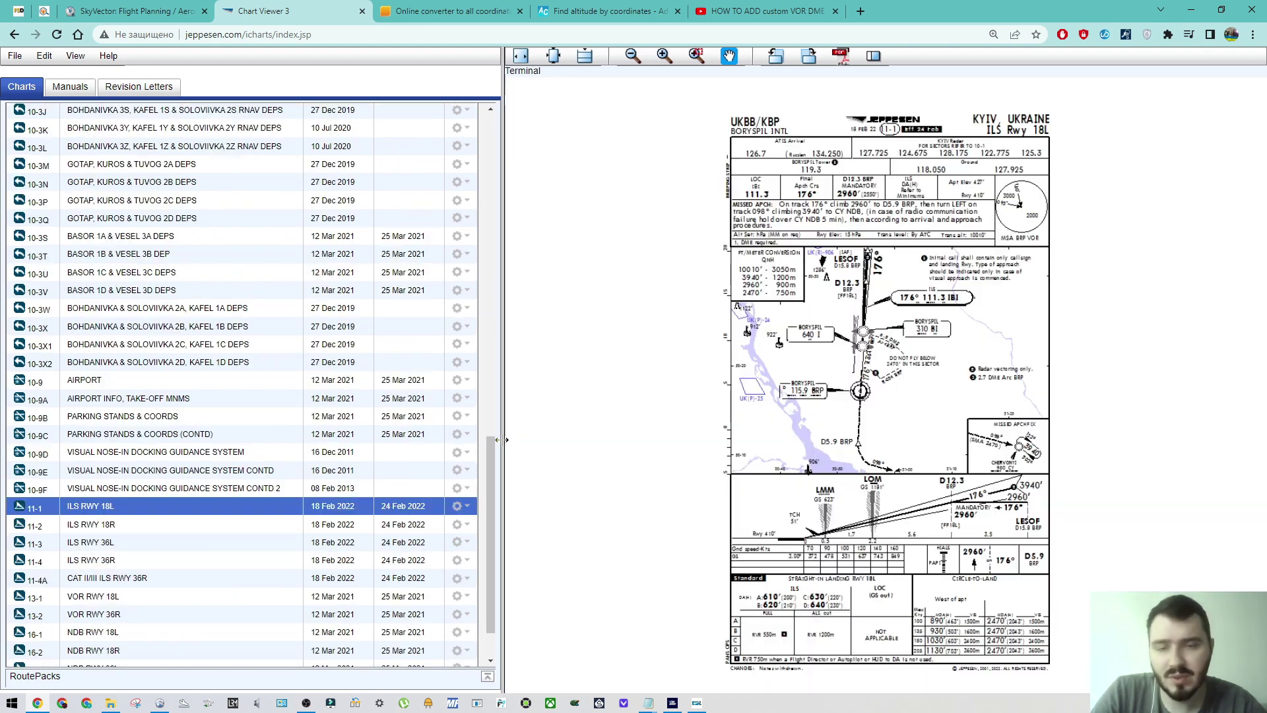
{"action": "left_click", "coordinate": [841, 56]}
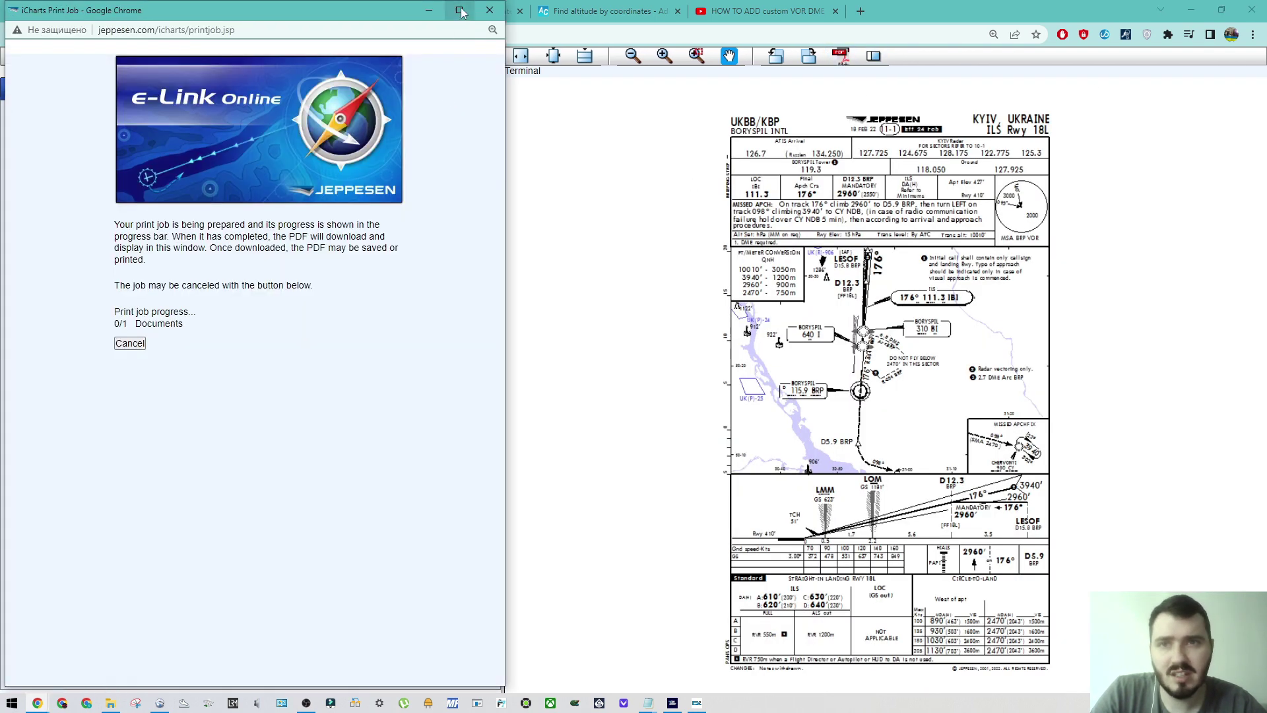
{"action": "left_click", "coordinate": [460, 10]}
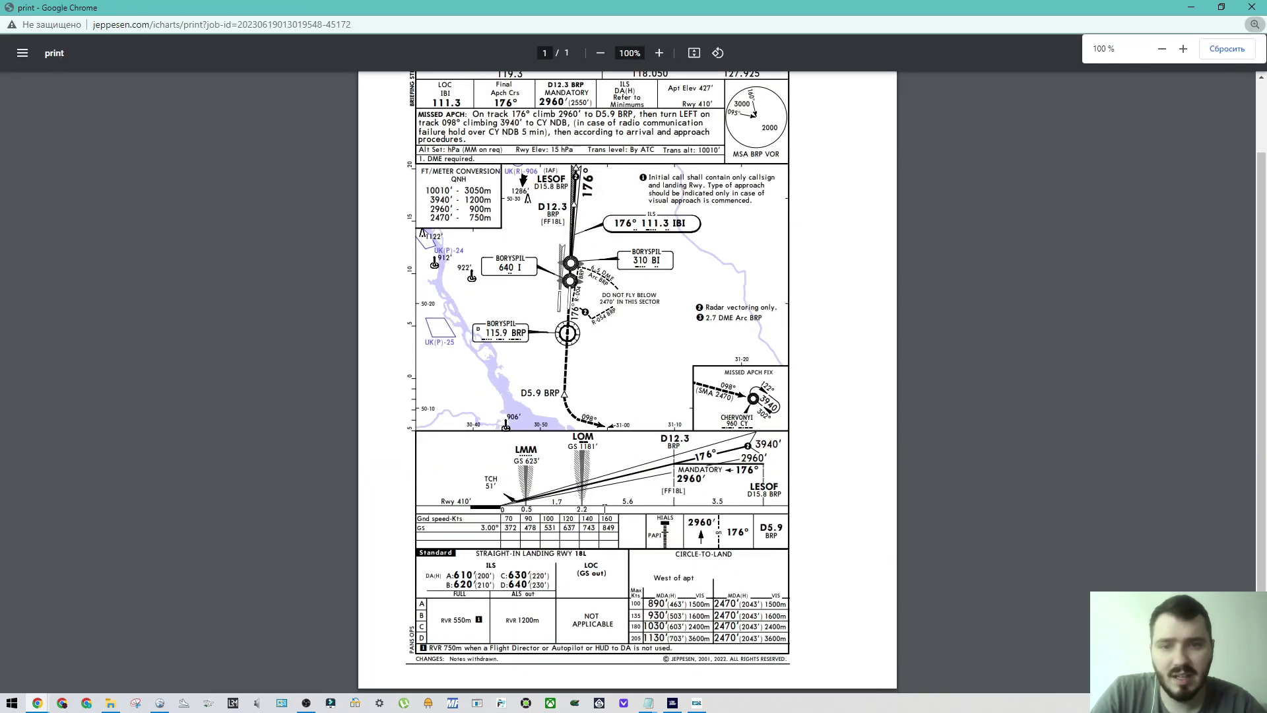
Step: Examine the glideslope angle in the profile section of the ILS RWY 18L chart, and minimize the PDF window
{"action": "scroll", "coordinate": [657, 484], "scroll_direction": "up", "scroll_amount": 5}
{"action": "scroll", "coordinate": [661, 480], "scroll_direction": "down", "scroll_amount": 2}
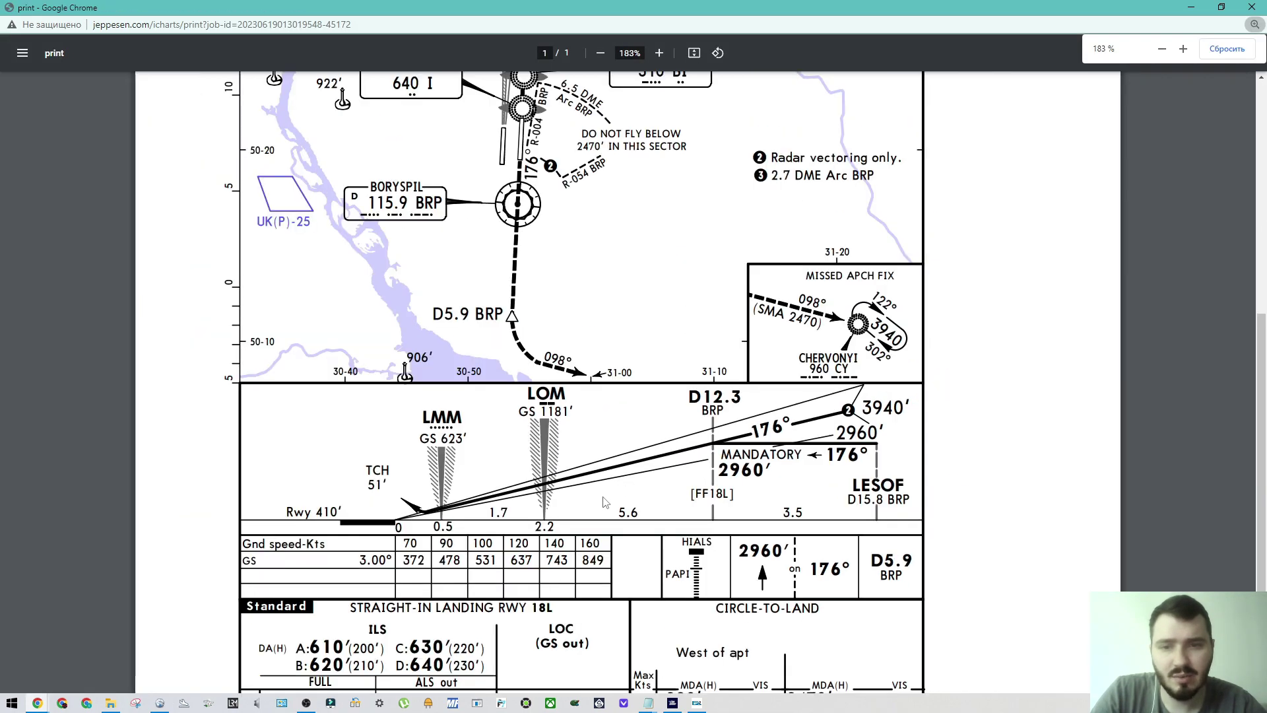
{"action": "scroll", "coordinate": [606, 502], "scroll_direction": "up", "scroll_amount": 4}
{"action": "scroll", "coordinate": [606, 503], "scroll_direction": "down", "scroll_amount": 3}
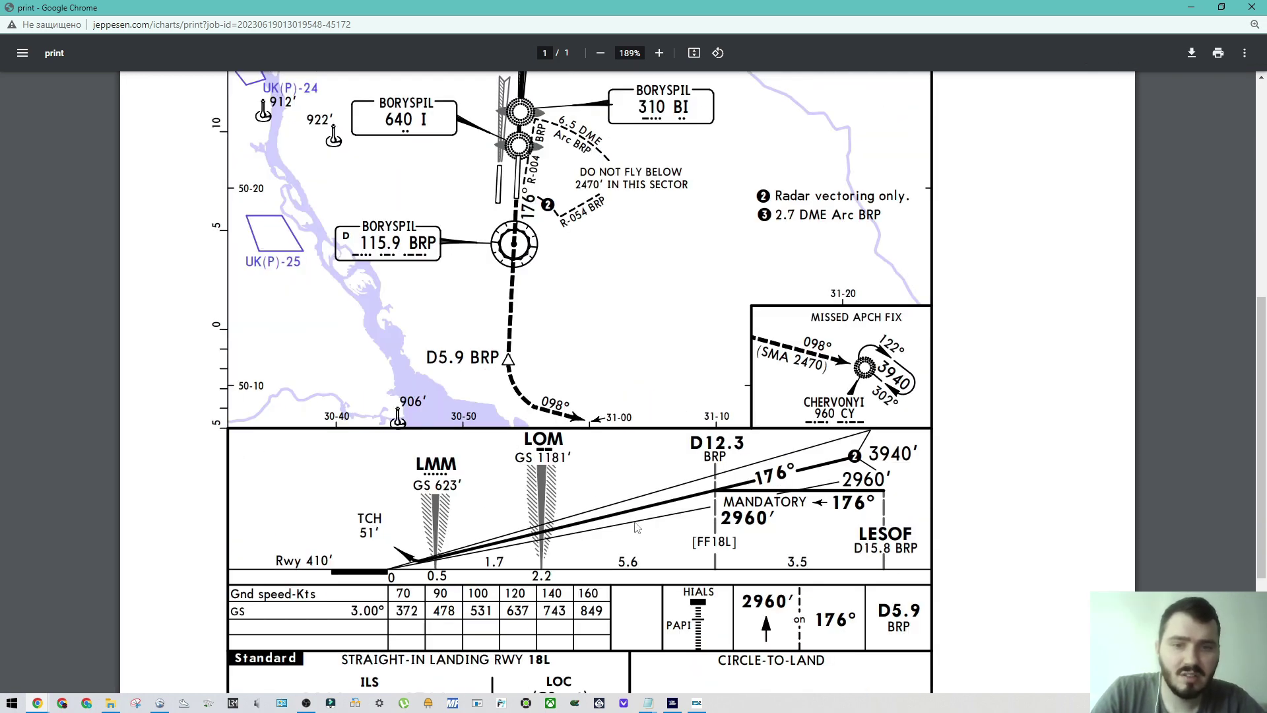
{"action": "scroll", "coordinate": [663, 525], "scroll_direction": "down", "scroll_amount": 1}
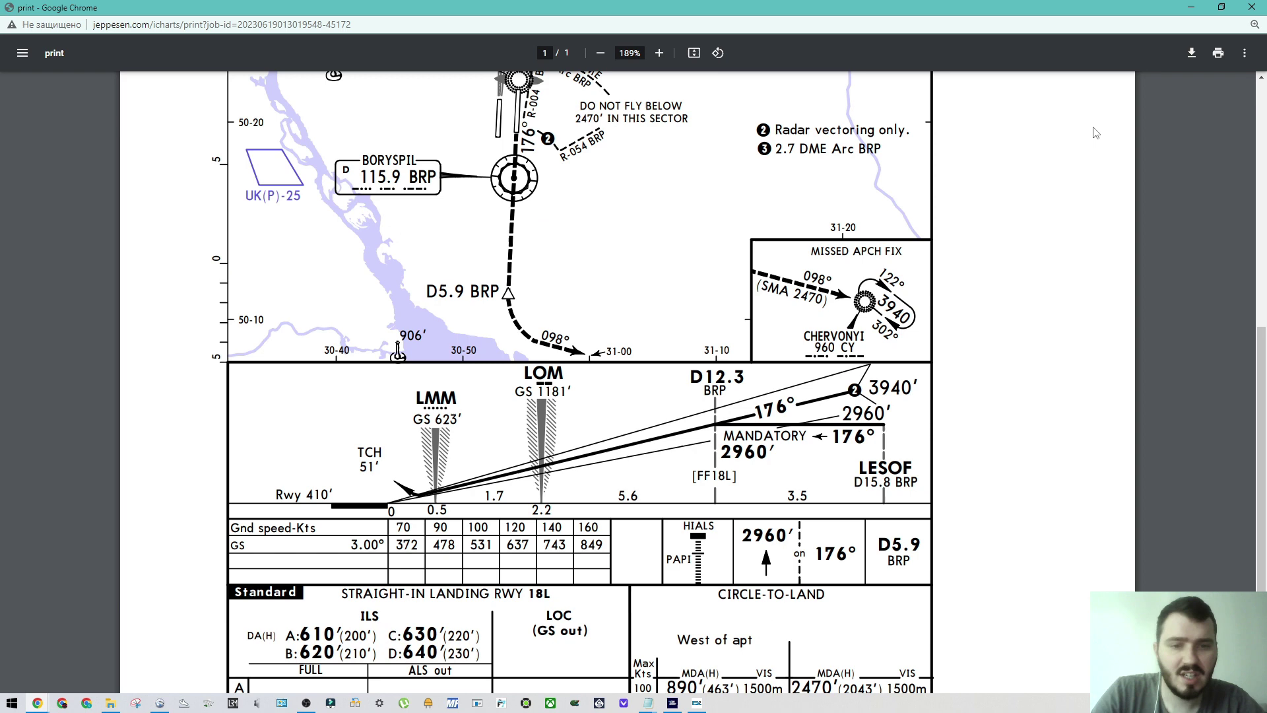
{"action": "left_click", "coordinate": [1191, 6]}
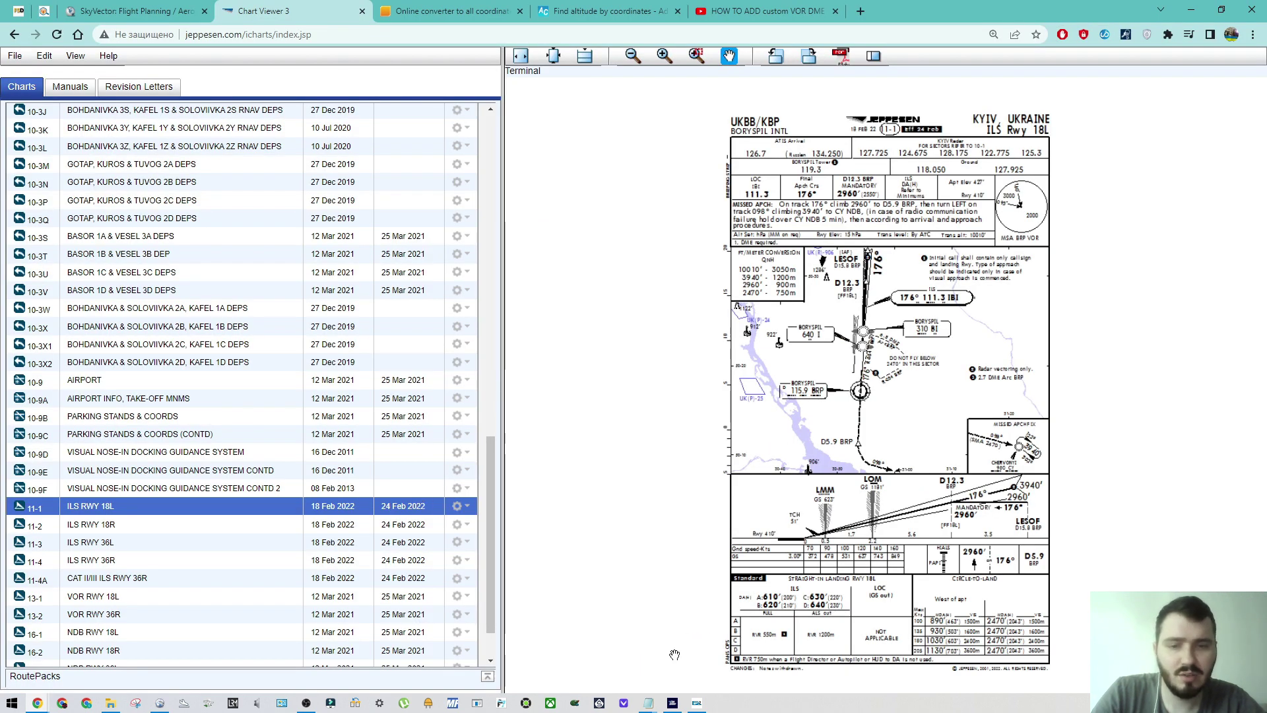
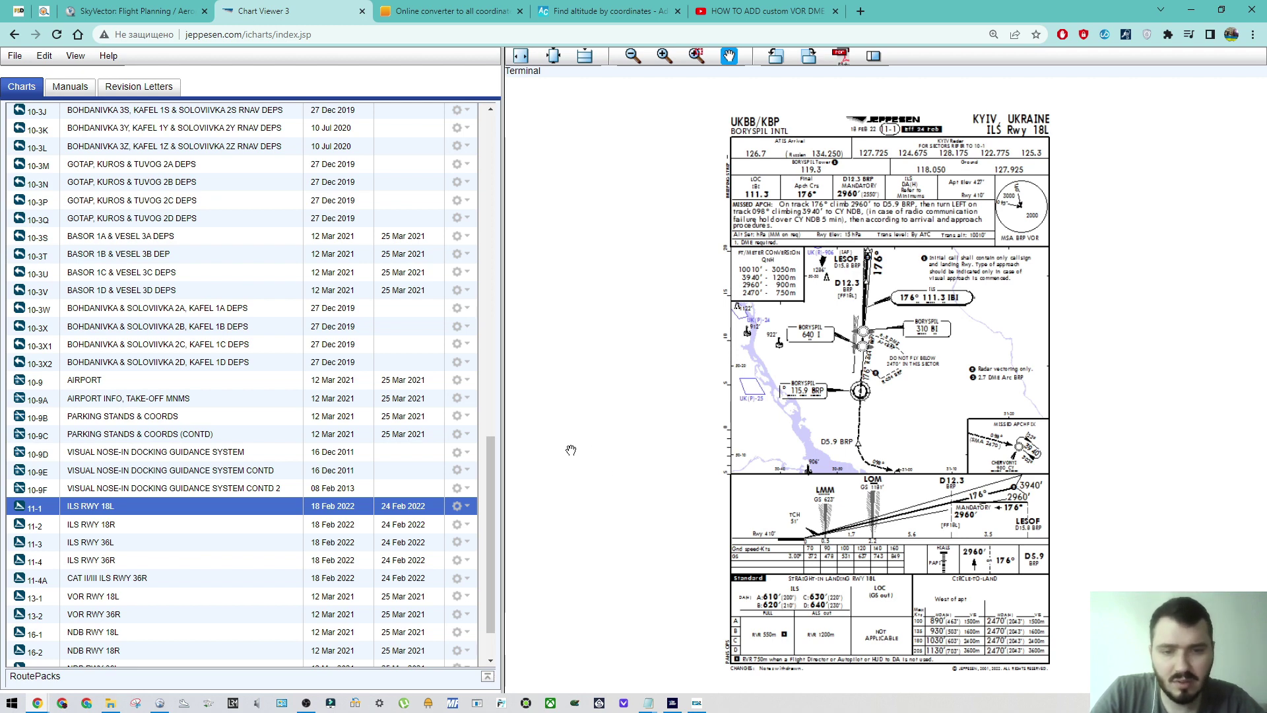
Step: Switch to the London City ILS DME Rwy 27 chart, examine its required approach angle, and minimize the Chrome windows
{"action": "left_click", "coordinate": [39, 704]}
{"action": "left_click", "coordinate": [218, 644]}
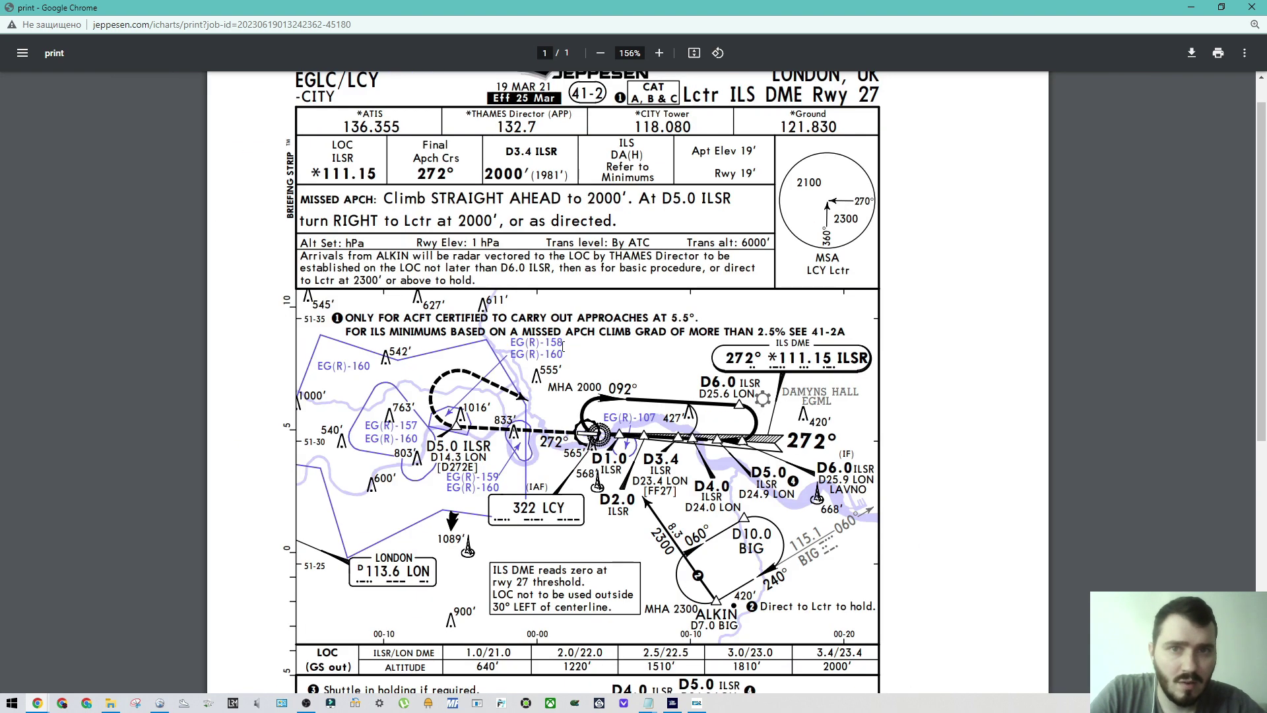
{"action": "scroll", "coordinate": [750, 115], "scroll_direction": "up", "scroll_amount": 1}
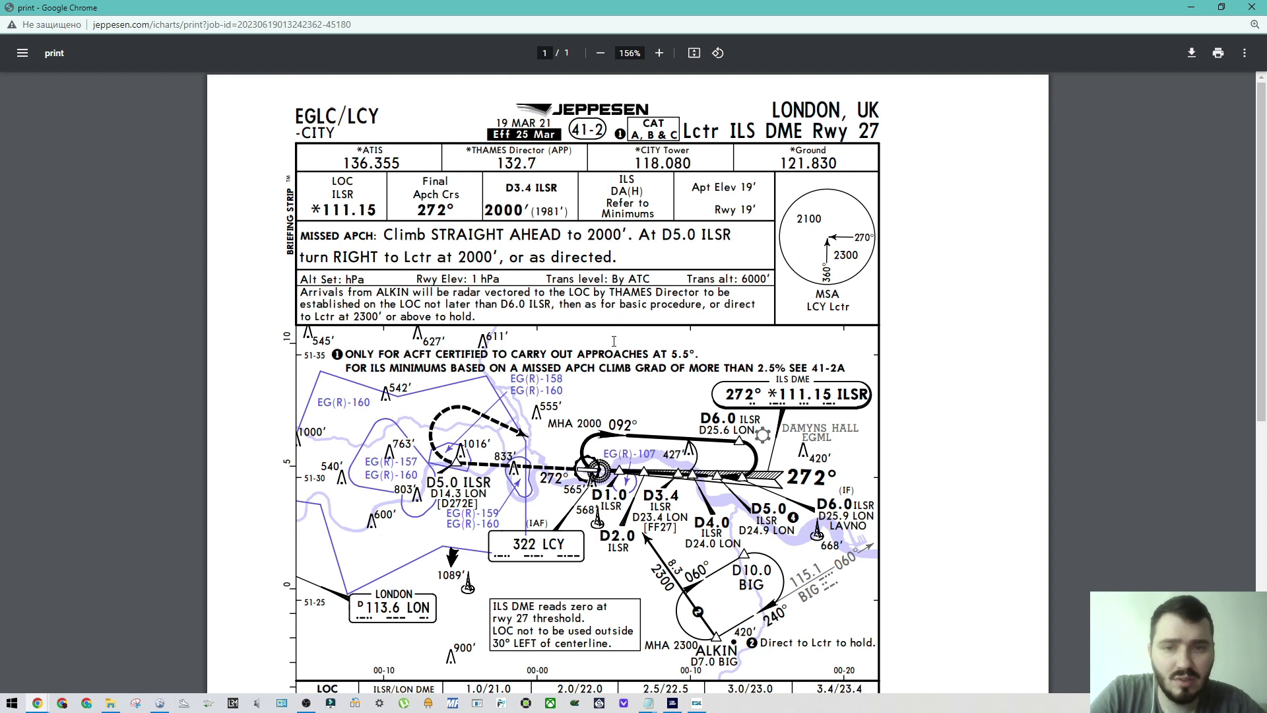
{"action": "left_click_drag", "start_coordinate": [675, 354], "coordinate": [691, 354]}
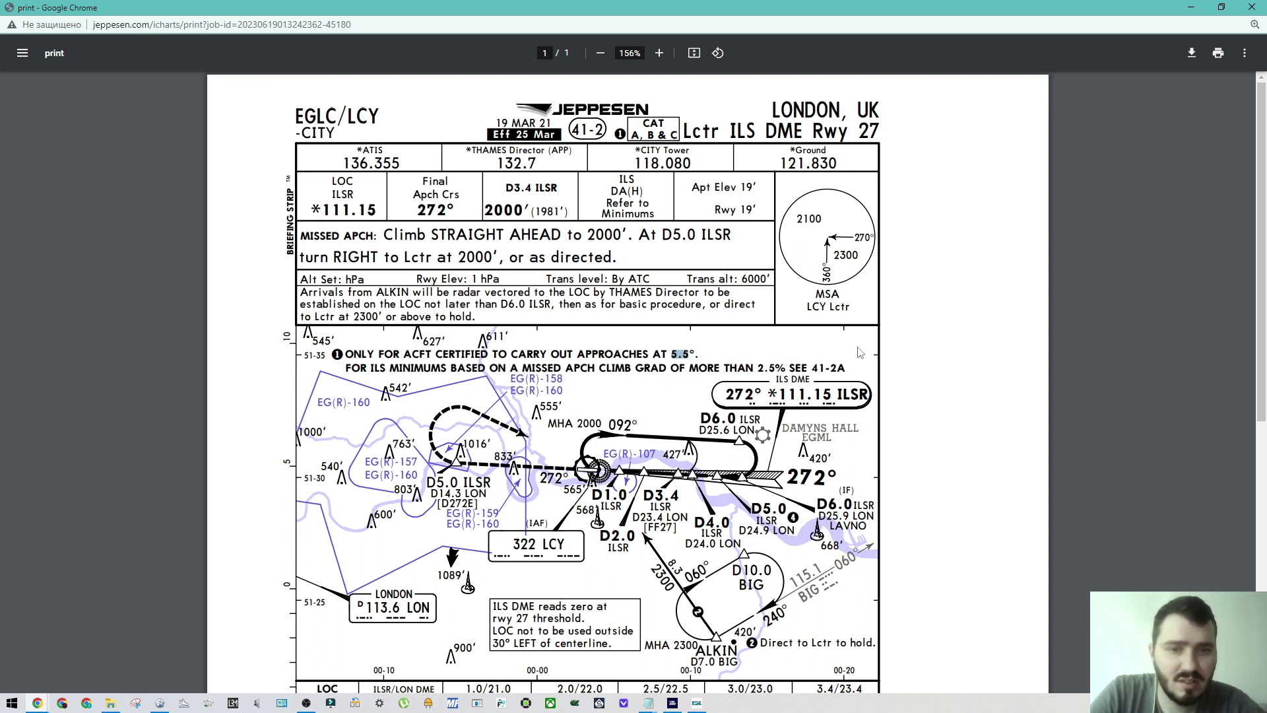
{"action": "left_click", "coordinate": [1192, 8]}
{"action": "left_click", "coordinate": [1193, 11]}
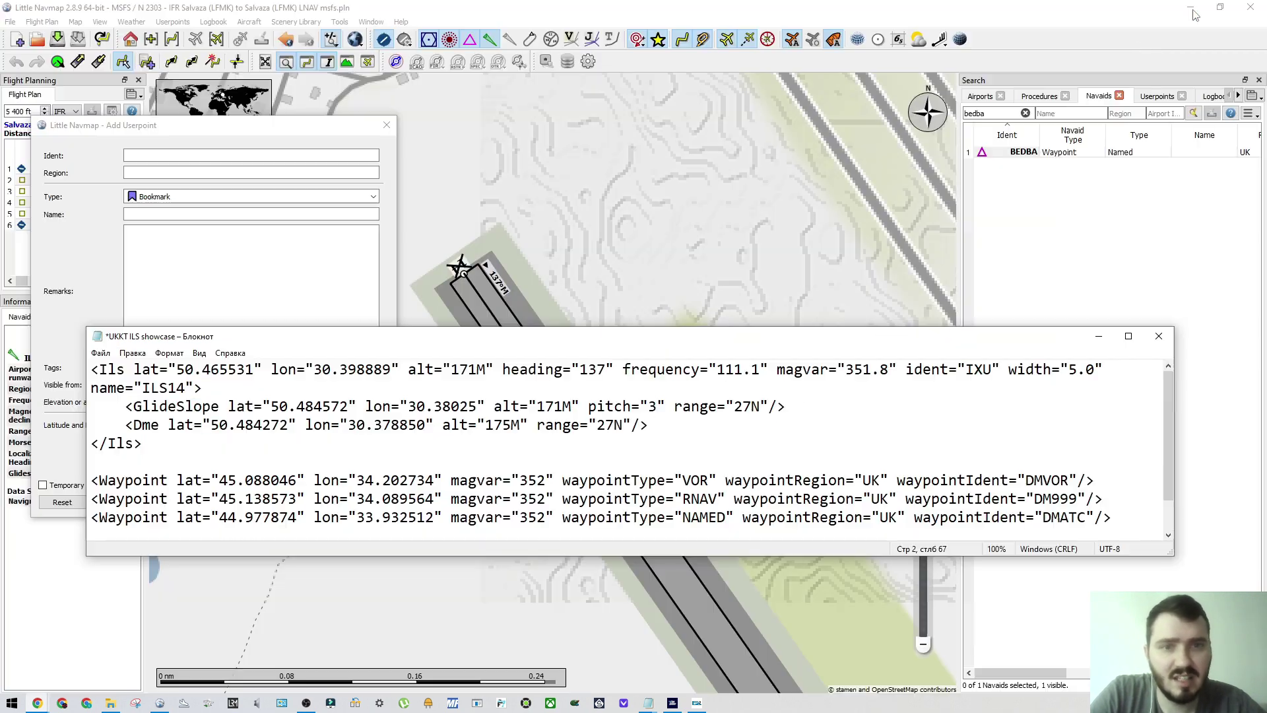
Step: Examine the range values in the GlideSlope and Dme lines of the UKKT ILS showcase file
{"action": "left_click_drag", "start_coordinate": [681, 328], "coordinate": [693, 296]}
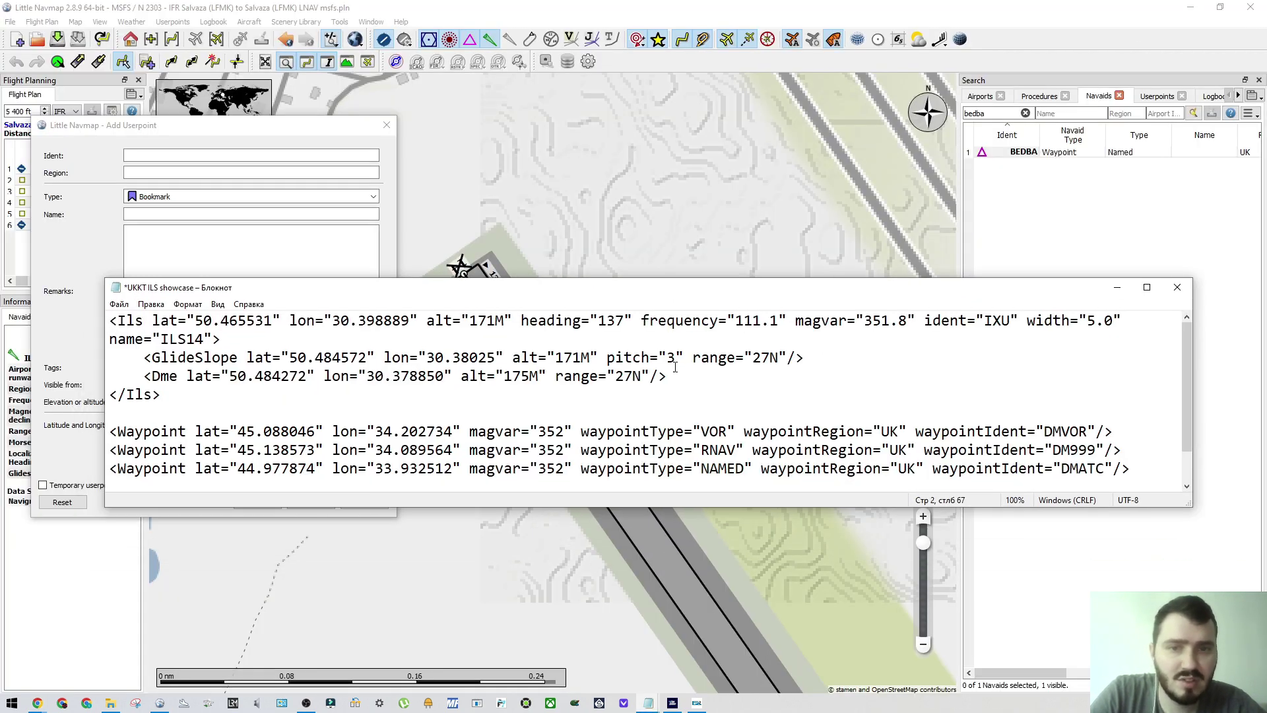
{"action": "left_click", "coordinate": [726, 374]}
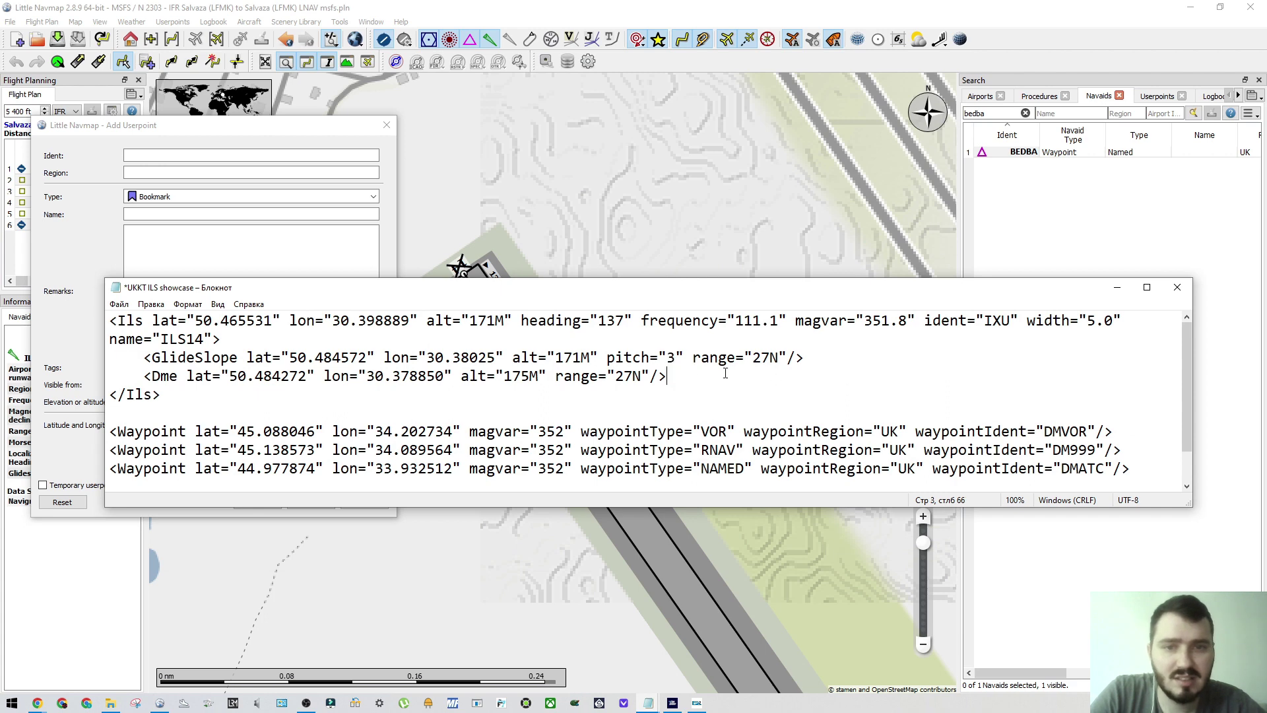
{"action": "left_click_drag", "start_coordinate": [780, 357], "coordinate": [754, 359]}
{"action": "left_click", "coordinate": [765, 360]}
{"action": "left_click", "coordinate": [764, 359]}
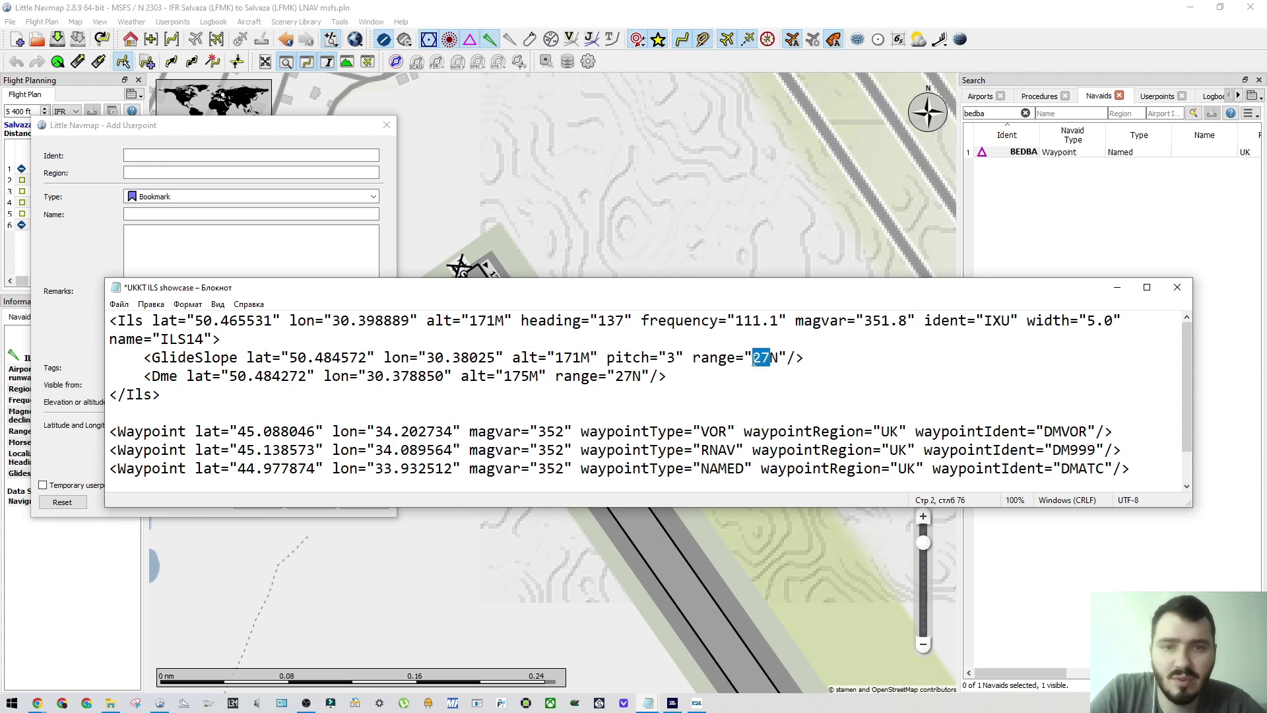
{"action": "left_click", "coordinate": [759, 362]}
{"action": "left_click_drag", "start_coordinate": [770, 361], "coordinate": [753, 360]}
{"action": "left_click", "coordinate": [759, 366]}
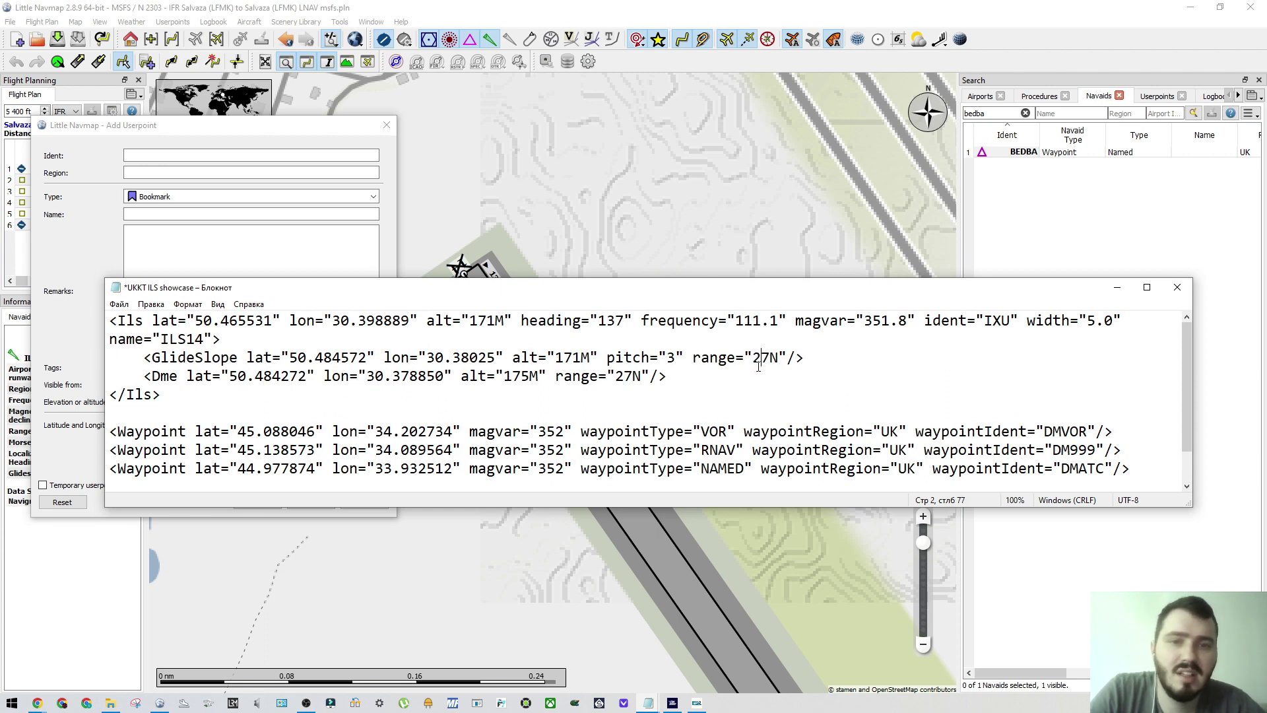
{"action": "left_click_drag", "start_coordinate": [632, 376], "coordinate": [618, 378]}
{"action": "left_click", "coordinate": [627, 377]}
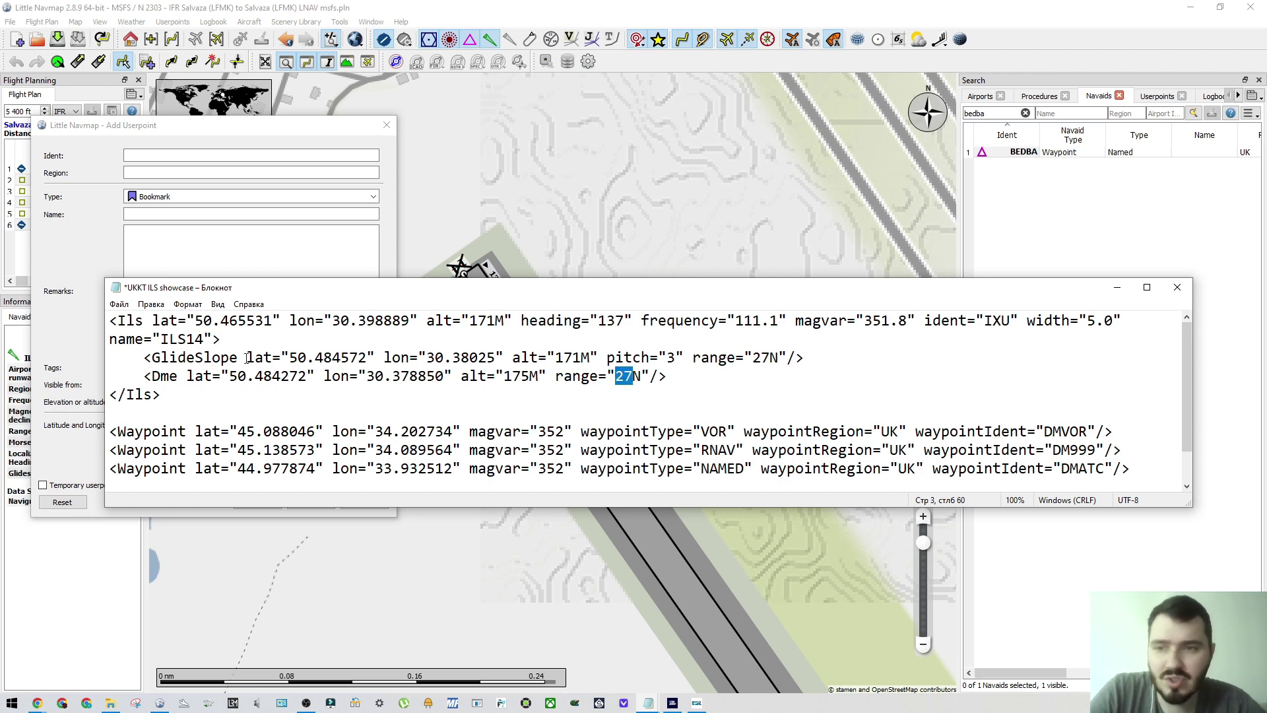
Step: Replace the latitude in the Dme line with the GlideSlope latitude 50.484572
{"action": "left_click", "coordinate": [170, 376]}
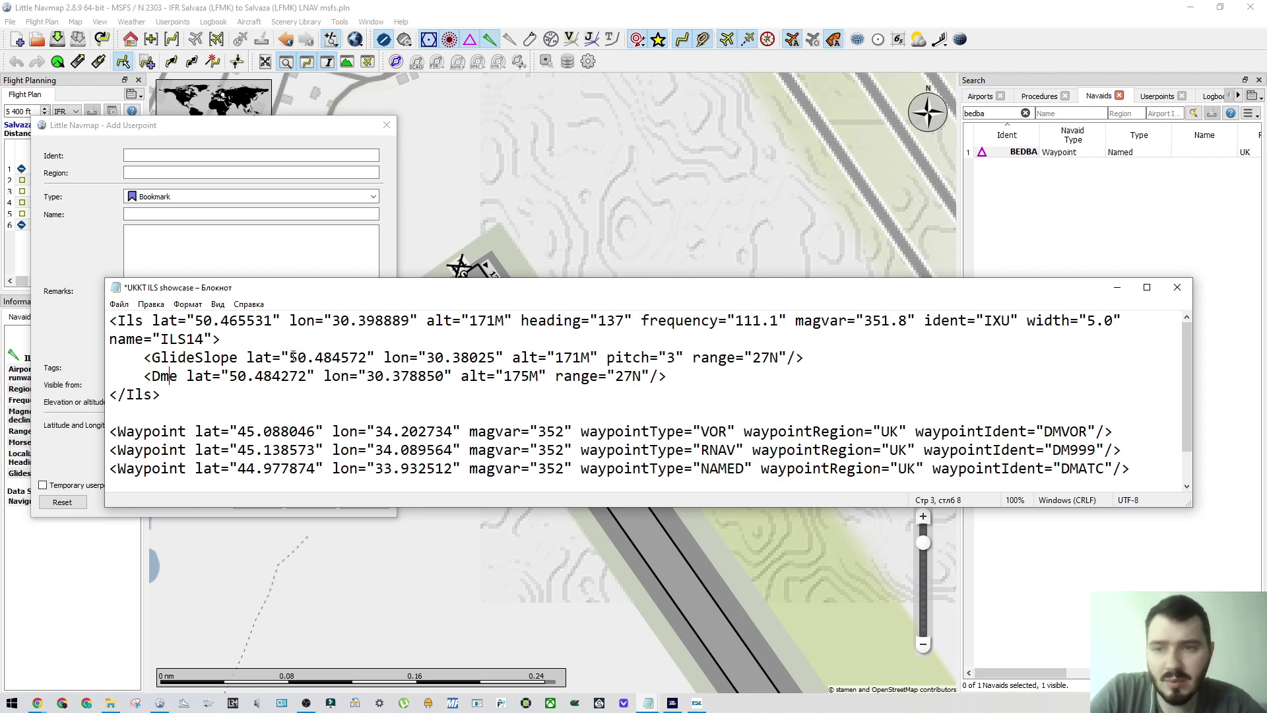
{"action": "left_click_drag", "start_coordinate": [293, 357], "coordinate": [368, 357]}
{"action": "key", "text": "ctrl+c"}
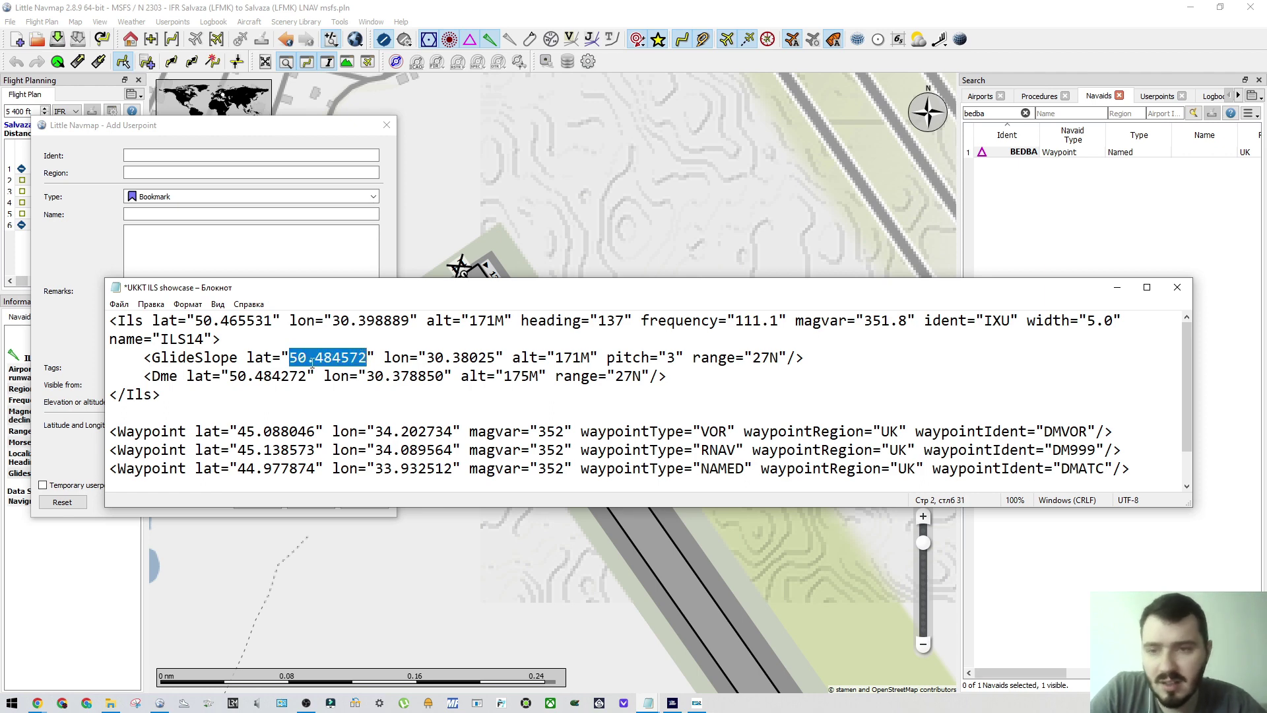
{"action": "left_click_drag", "start_coordinate": [229, 376], "coordinate": [307, 377]}
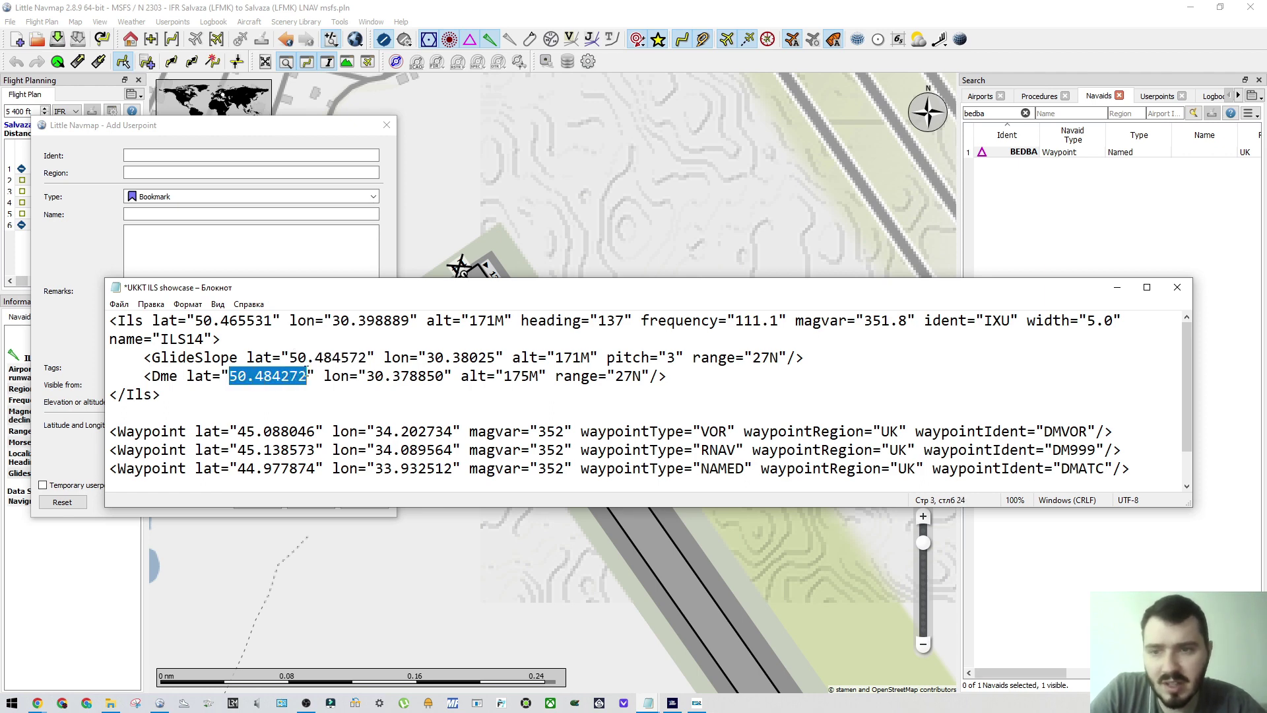
{"action": "key", "text": "ctrl+v"}
Step: Replace the Dme line's longitude with the GlideSlope longitude 30.38025 and set its altitude to 171M
{"action": "left_click_drag", "start_coordinate": [424, 357], "coordinate": [497, 357]}
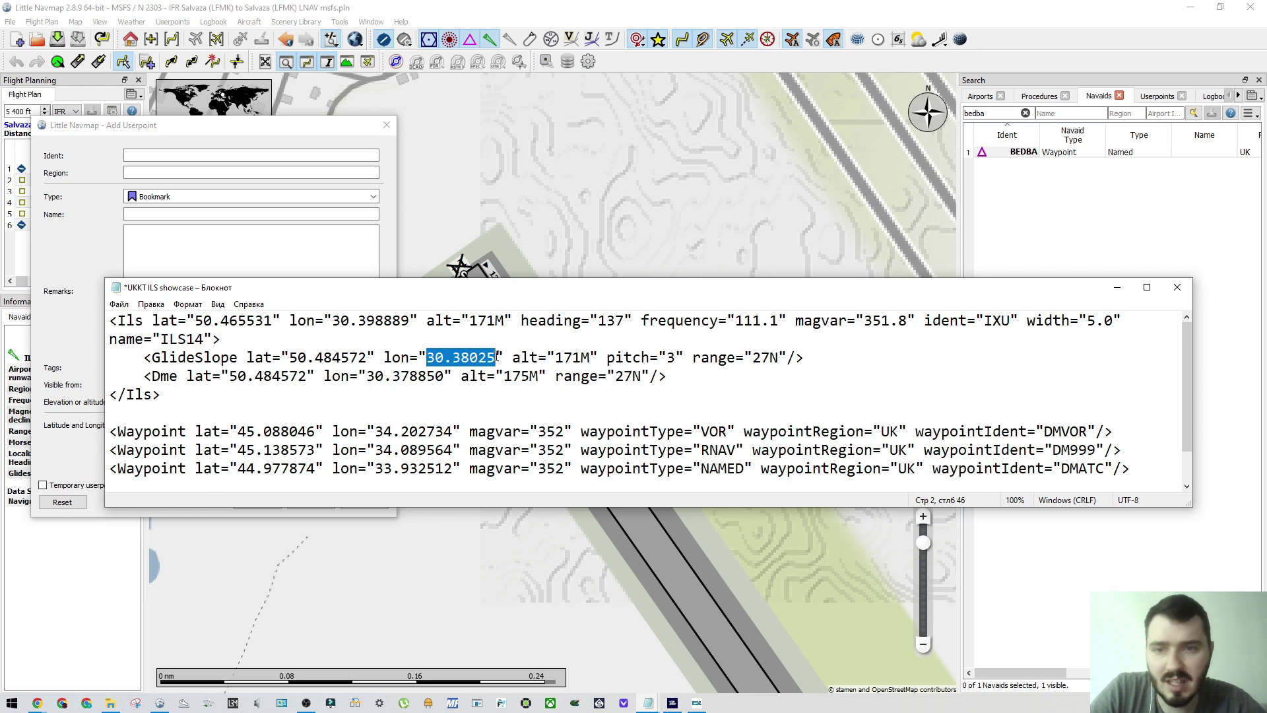
{"action": "key", "text": "ctrl+c"}
{"action": "left_click_drag", "start_coordinate": [367, 376], "coordinate": [521, 377]}
{"action": "key", "text": "ctrl+v"}
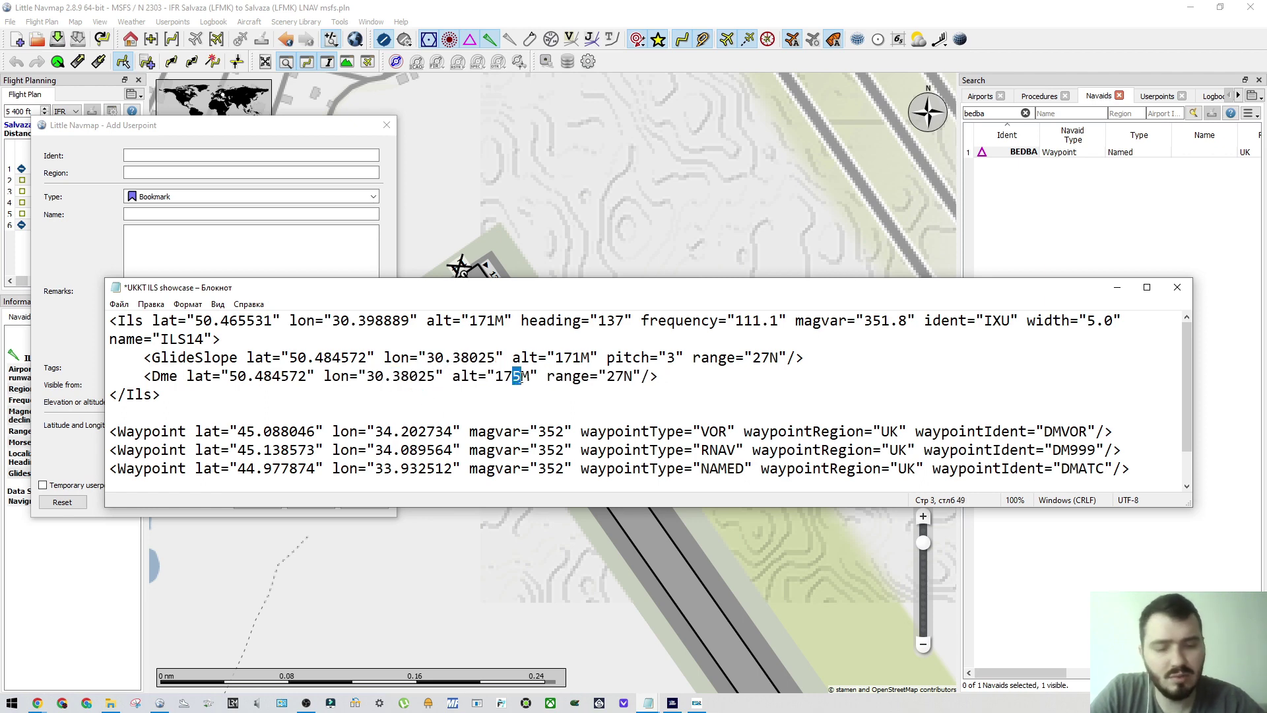
{"action": "type", "text": "1"}
{"action": "left_click_drag", "start_coordinate": [632, 376], "coordinate": [607, 377]}
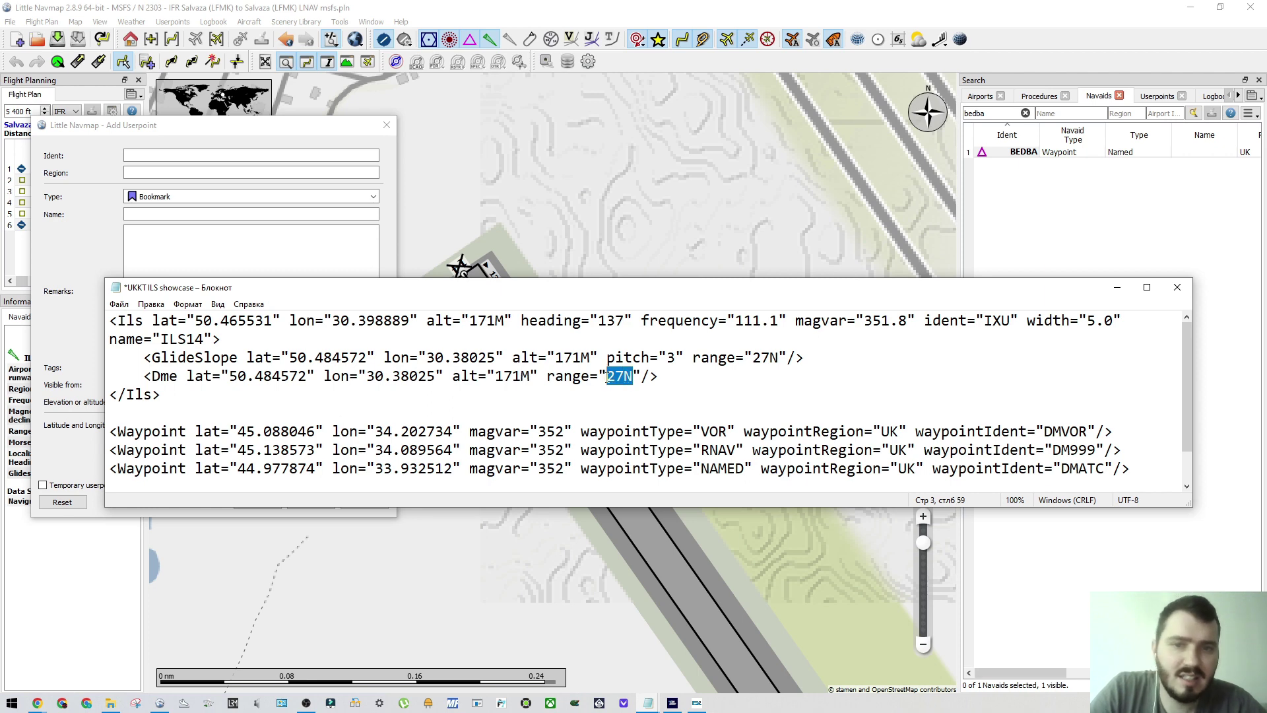
{"action": "left_click", "coordinate": [607, 377]}
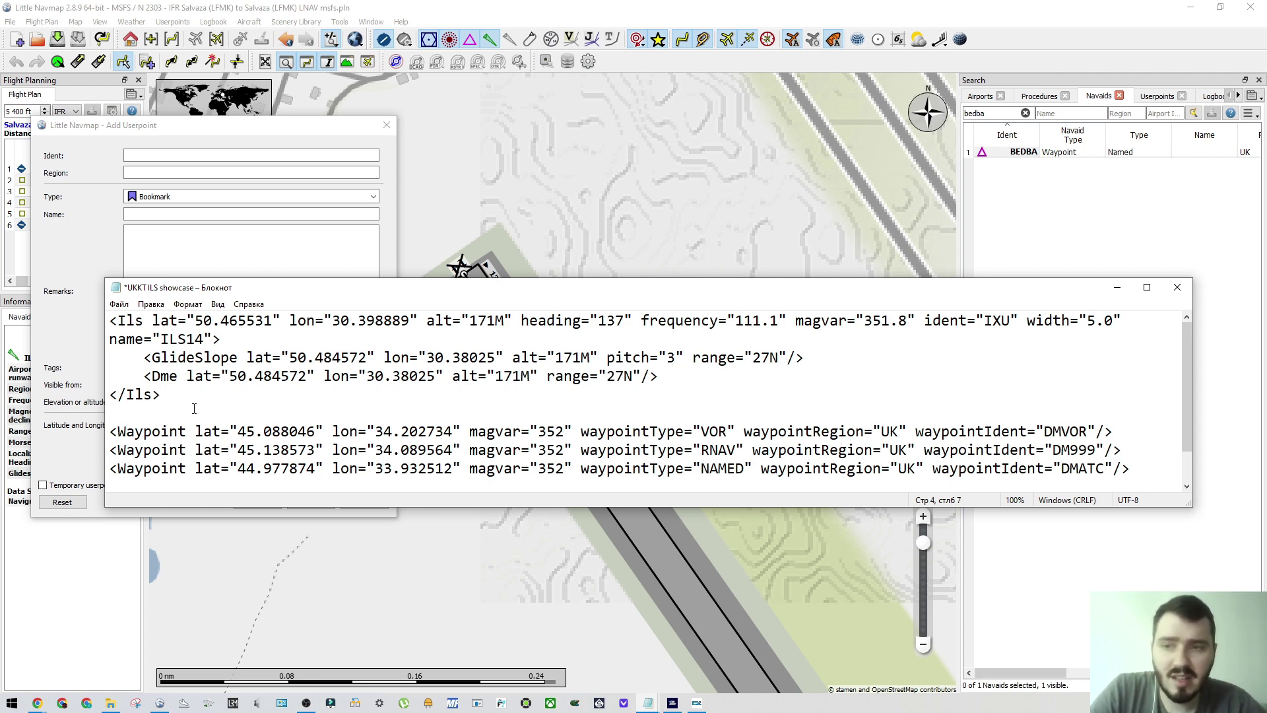
{"action": "left_click", "coordinate": [216, 406]}
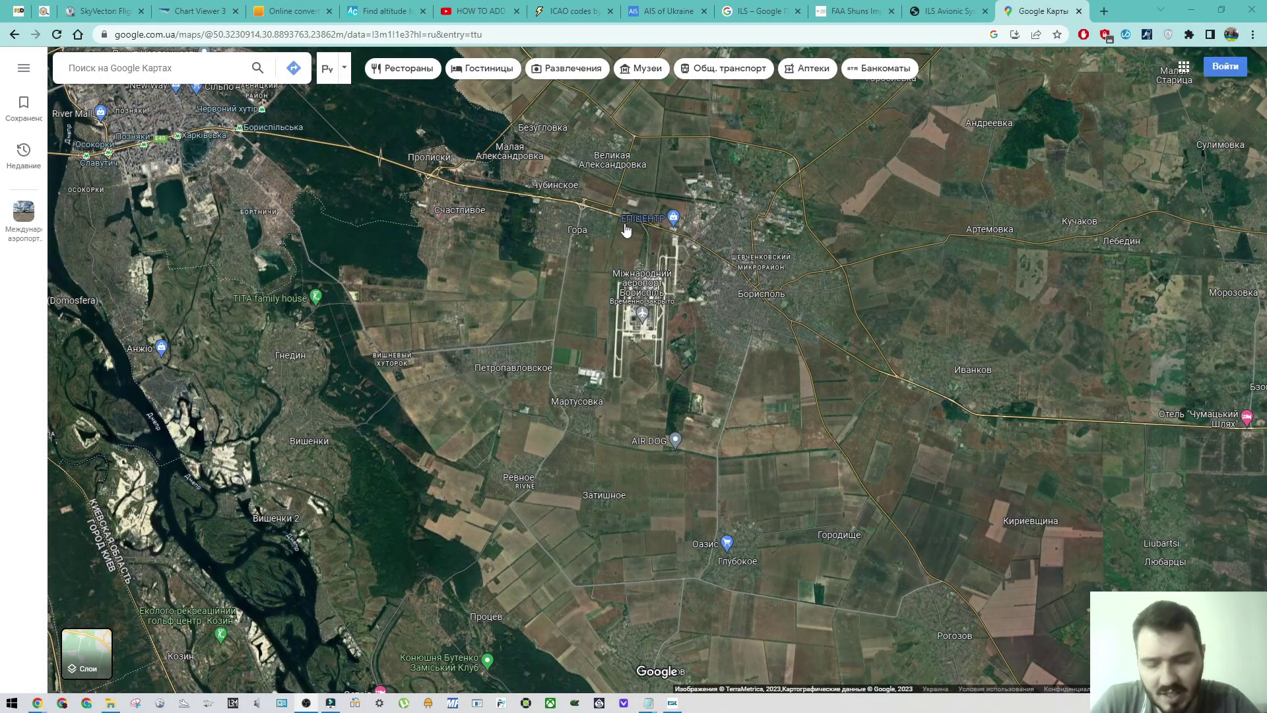
Step: Locate the western runway of Boryspil airport on the Google Maps satellite view
{"action": "left_click_drag", "start_coordinate": [701, 295], "coordinate": [726, 319]}
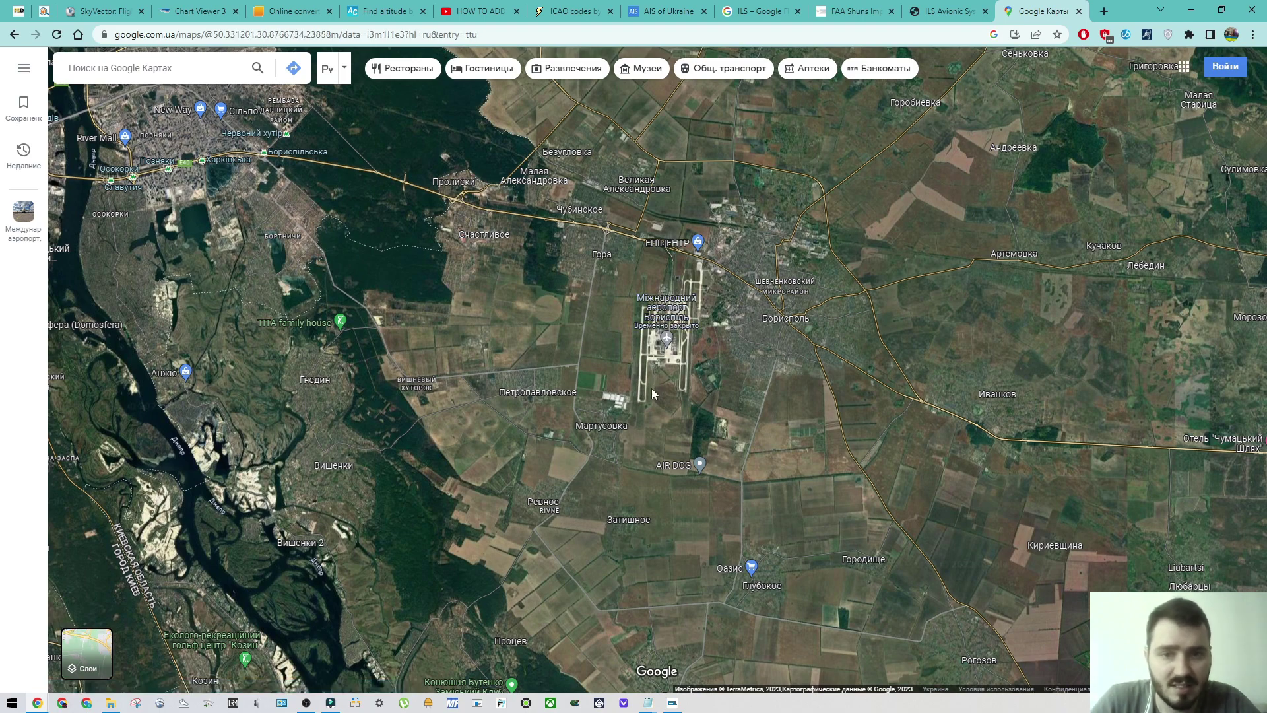
{"action": "scroll", "coordinate": [651, 388], "scroll_direction": "up", "scroll_amount": 2}
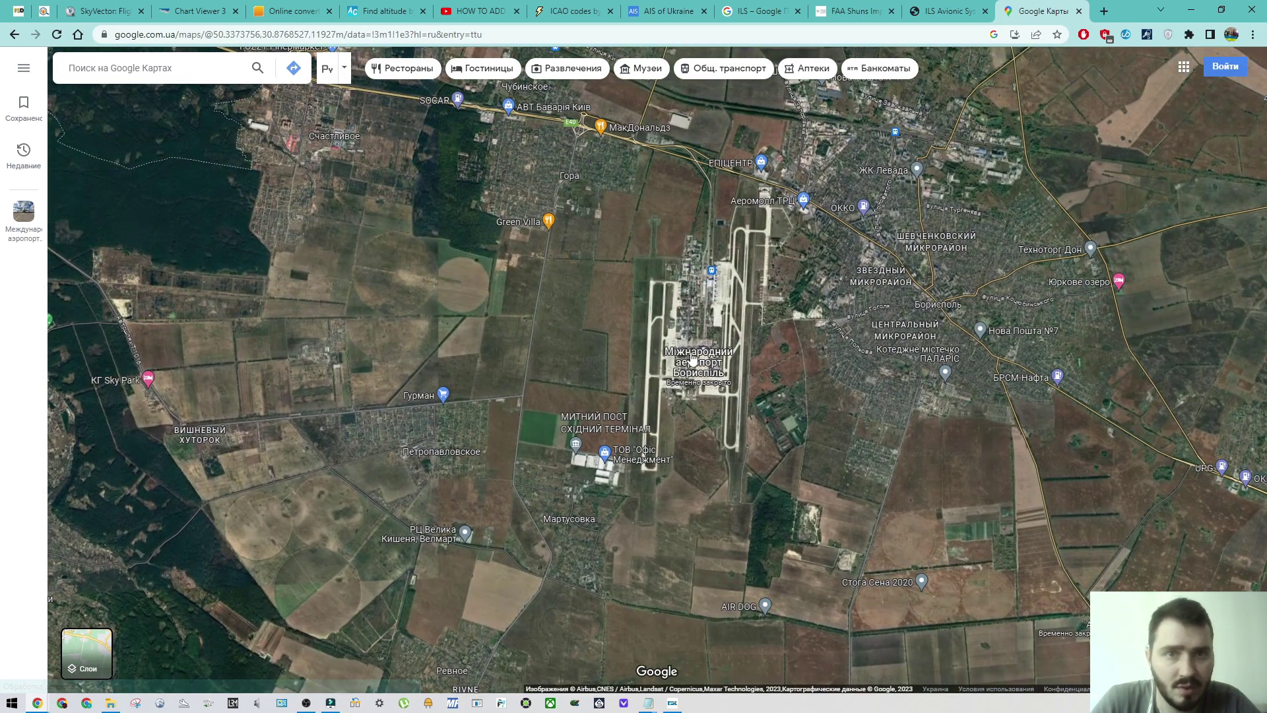
{"action": "scroll", "coordinate": [693, 360], "scroll_direction": "up", "scroll_amount": 2}
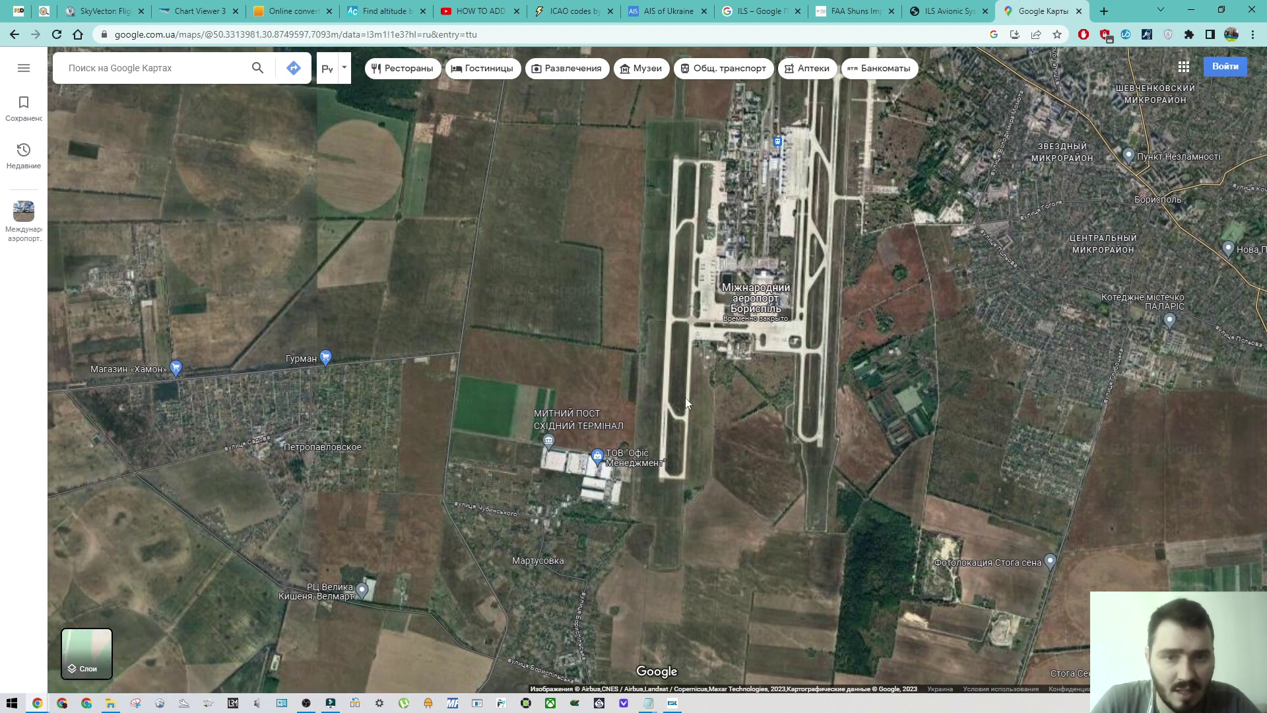
{"action": "key", "text": "Down"}
{"action": "key", "text": "Down"}
{"action": "key", "text": "Down"}
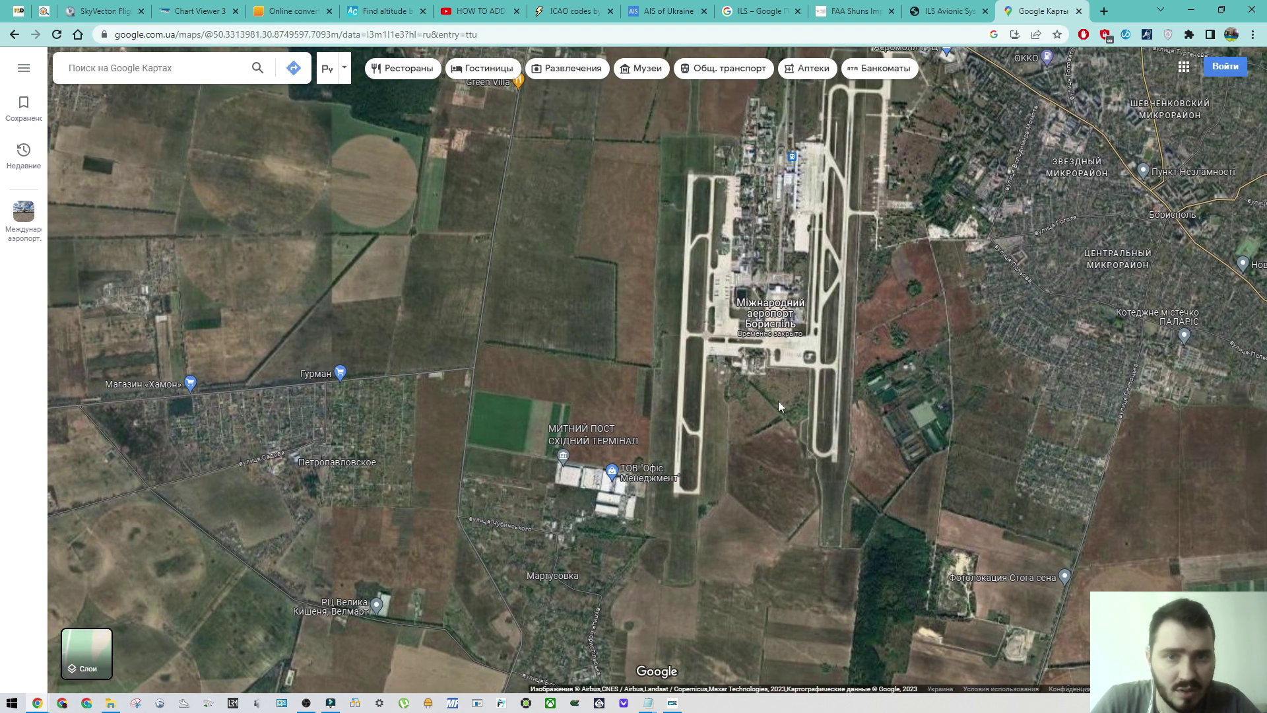
{"action": "scroll", "coordinate": [692, 327], "scroll_direction": "up", "scroll_amount": 1}
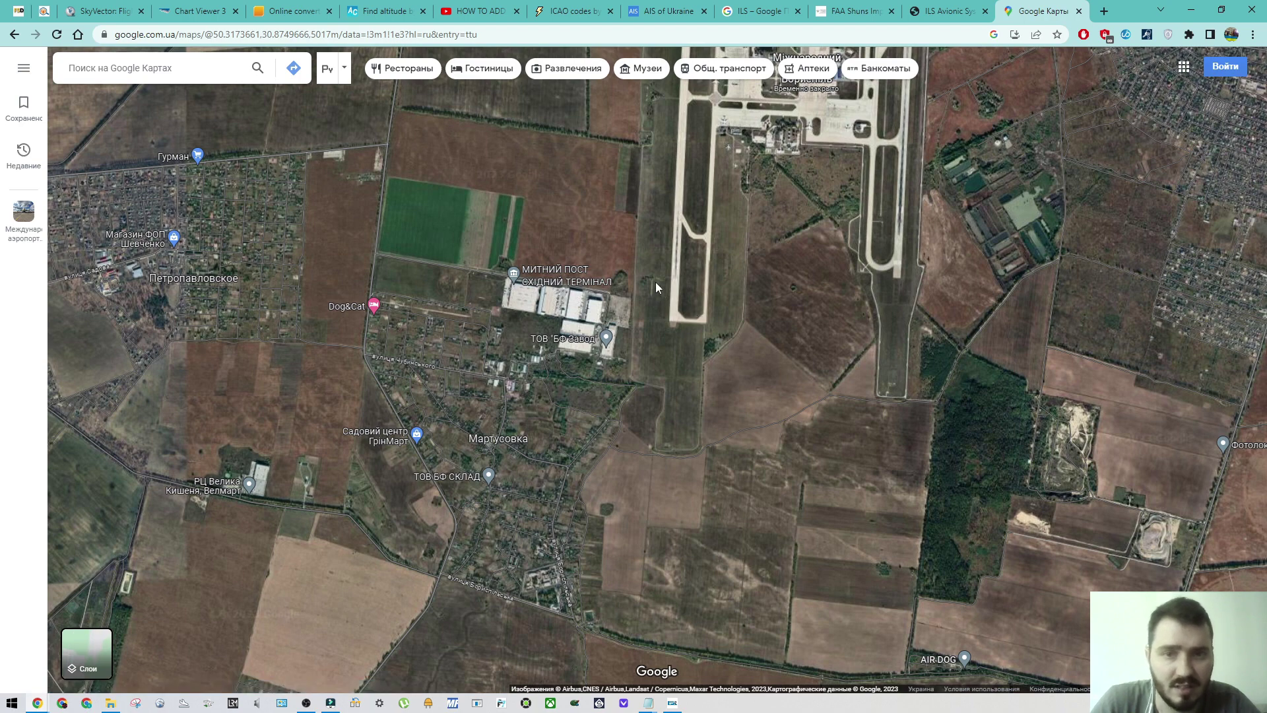
{"action": "left_click_drag", "start_coordinate": [655, 282], "coordinate": [751, 150]}
{"action": "scroll", "coordinate": [748, 175], "scroll_direction": "down", "scroll_amount": 4}
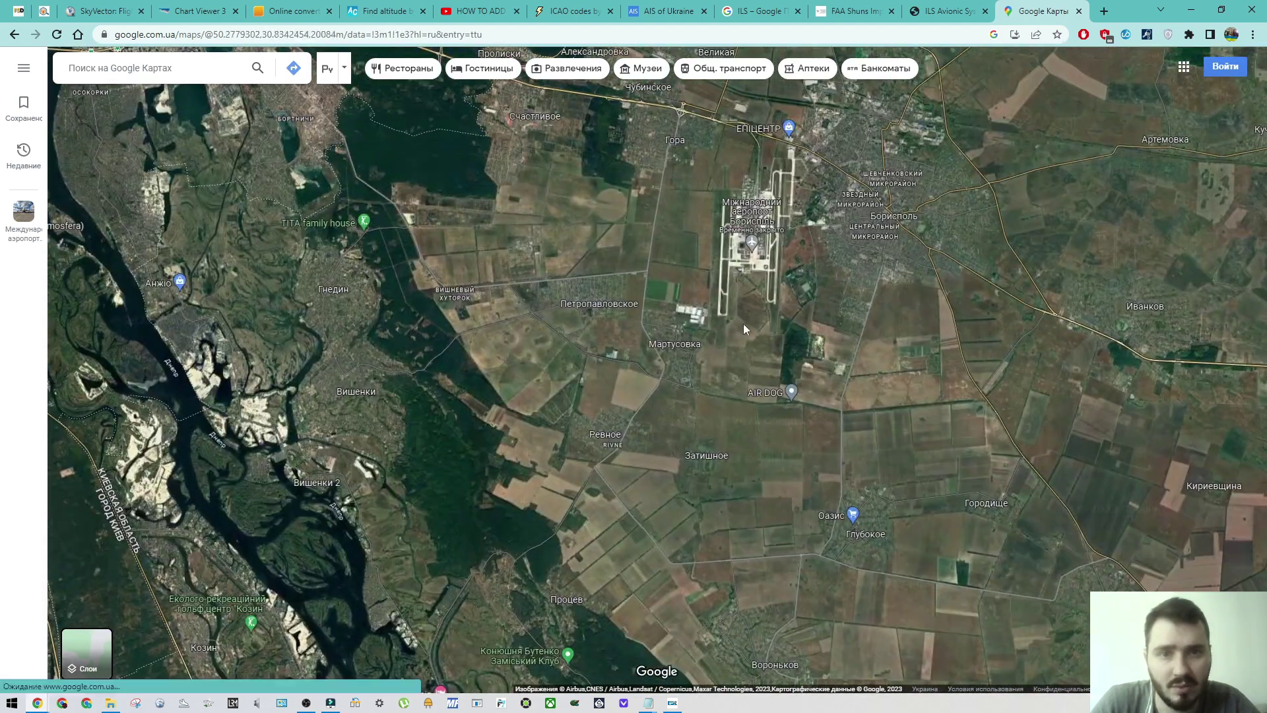
Step: Examine the runway 36L threshold at the south end of Boryspil's western runway
{"action": "scroll", "coordinate": [719, 297], "scroll_direction": "up", "scroll_amount": 5}
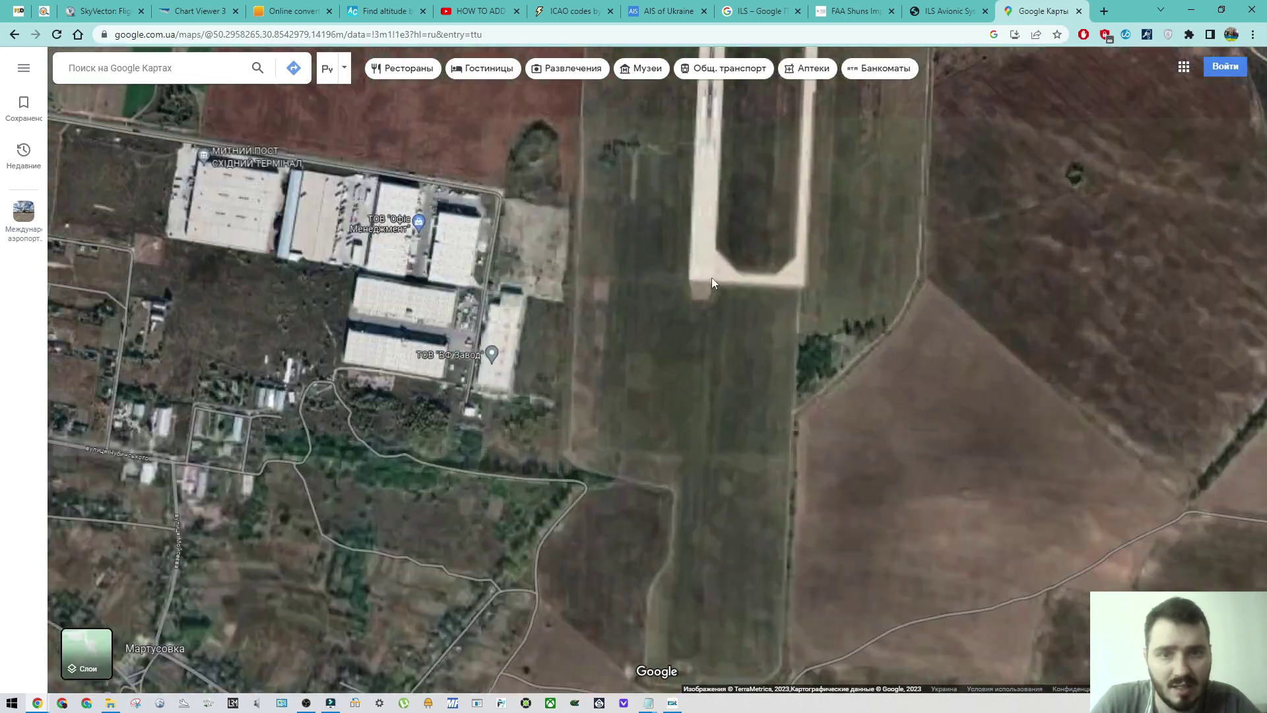
{"action": "left_click_drag", "start_coordinate": [712, 278], "coordinate": [739, 183]}
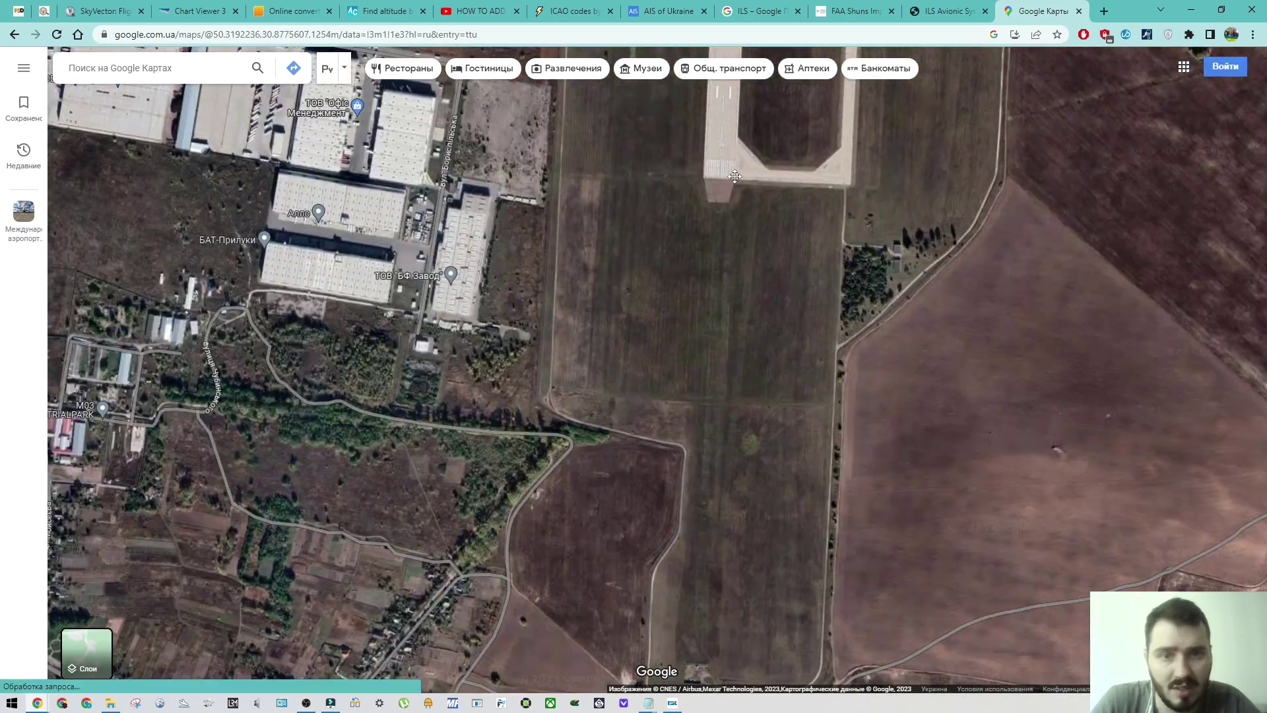
{"action": "scroll", "coordinate": [739, 183], "scroll_direction": "down", "scroll_amount": 2}
{"action": "scroll", "coordinate": [739, 183], "scroll_direction": "up", "scroll_amount": 3}
{"action": "left_click_drag", "start_coordinate": [734, 237], "coordinate": [728, 314]}
{"action": "scroll", "coordinate": [746, 244], "scroll_direction": "up", "scroll_amount": 1}
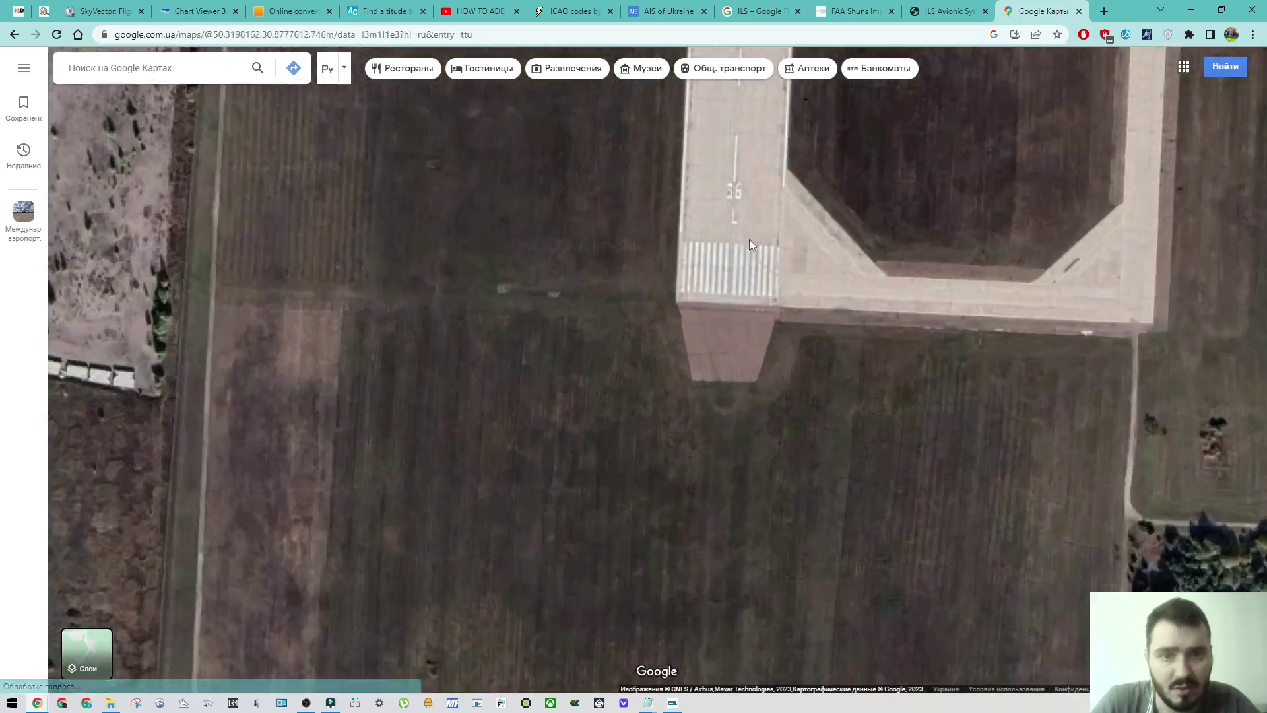
{"action": "left_click_drag", "start_coordinate": [737, 221], "coordinate": [724, 395]}
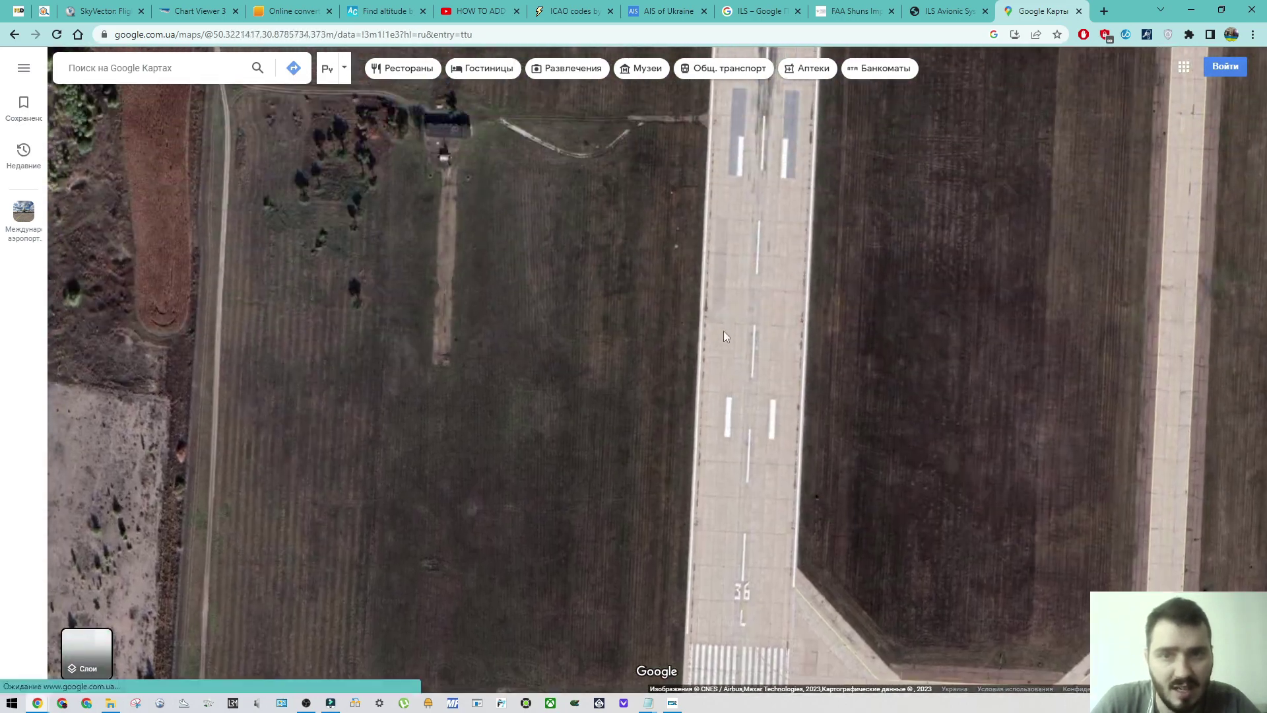
Step: Examine the antenna site and small building west of the runway 36L touchdown zone
{"action": "scroll", "coordinate": [443, 156], "scroll_direction": "down", "scroll_amount": 2}
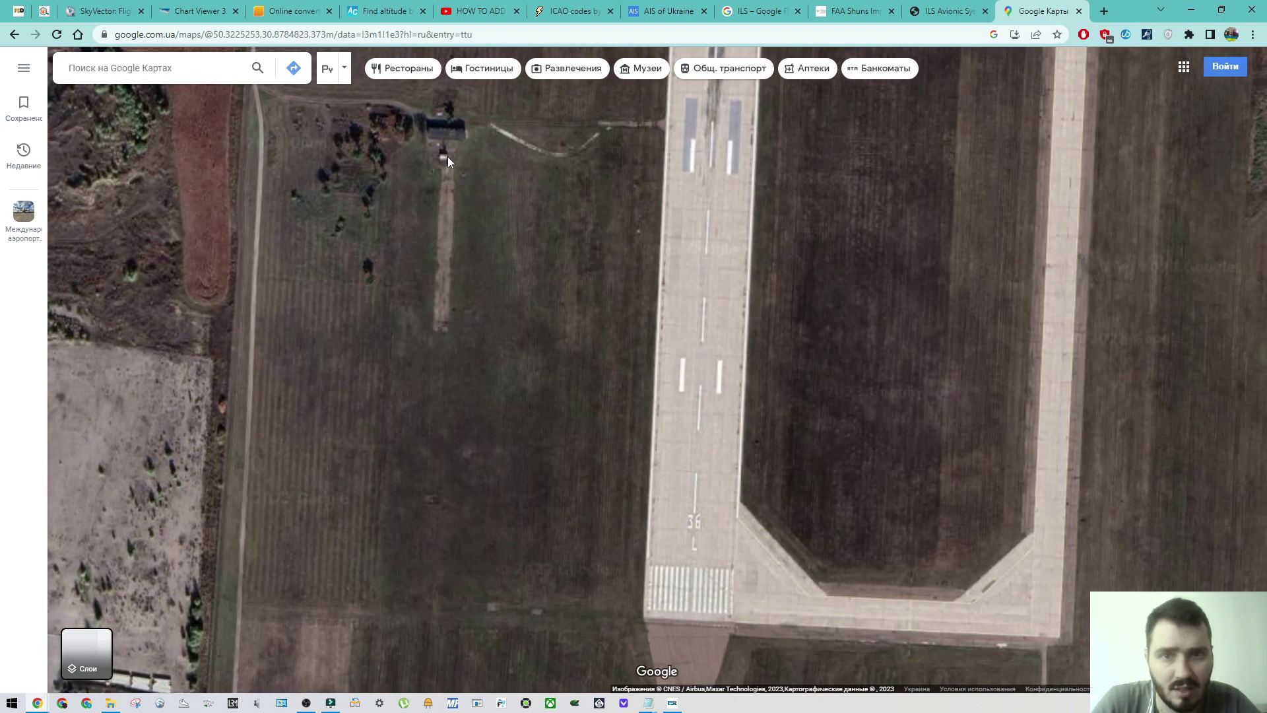
{"action": "scroll", "coordinate": [446, 159], "scroll_direction": "up", "scroll_amount": 3}
{"action": "left_click_drag", "start_coordinate": [441, 160], "coordinate": [473, 207]}
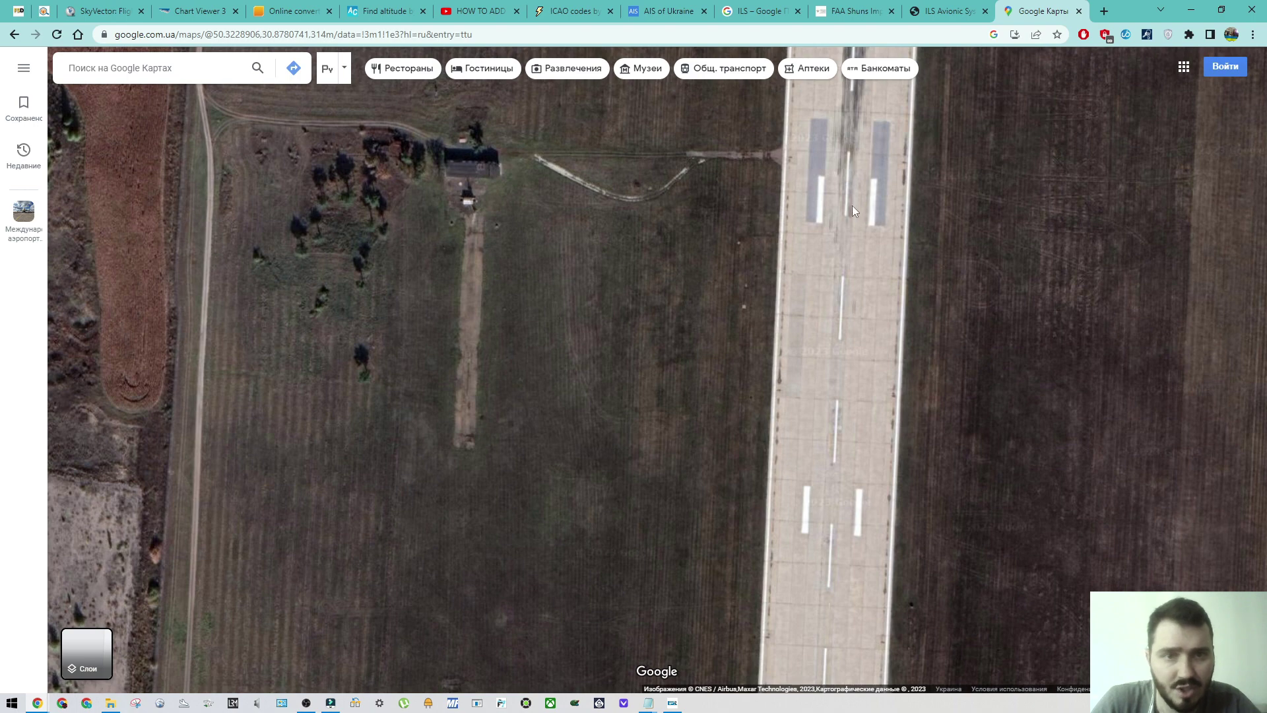
{"action": "scroll", "coordinate": [842, 208], "scroll_direction": "up", "scroll_amount": 1}
{"action": "scroll", "coordinate": [789, 212], "scroll_direction": "down", "scroll_amount": 2}
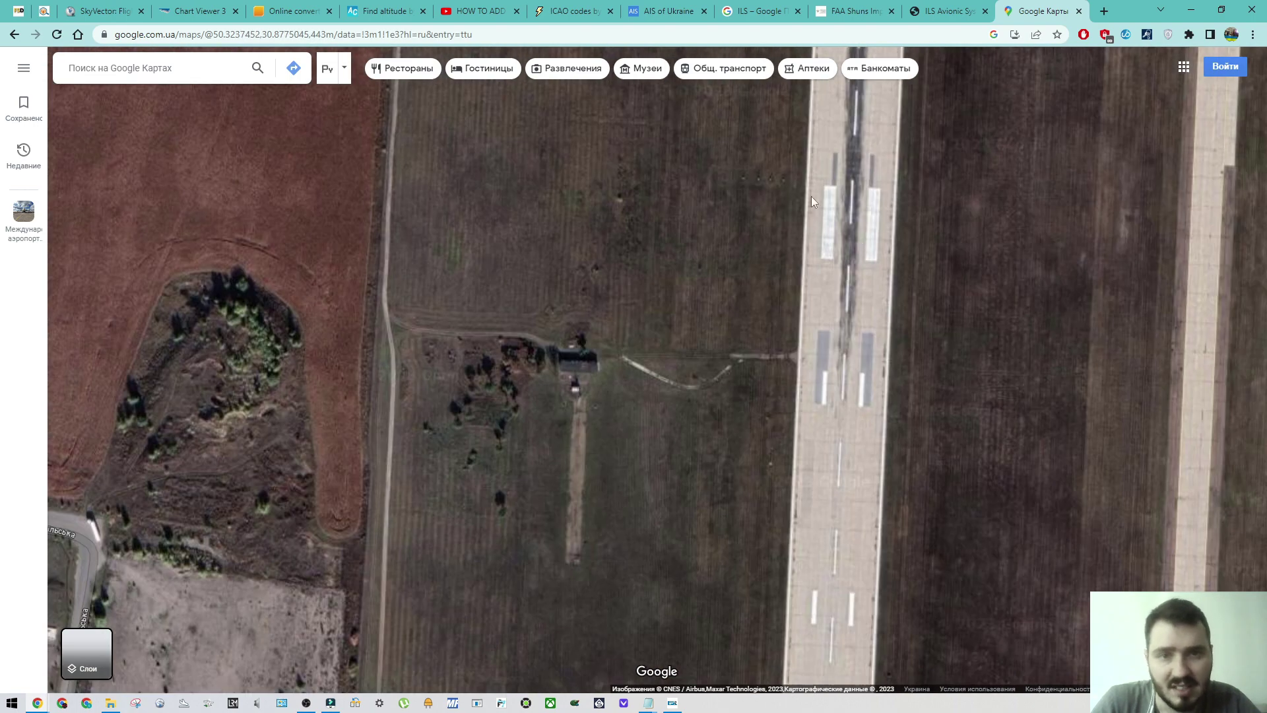
{"action": "scroll", "coordinate": [825, 218], "scroll_direction": "up", "scroll_amount": 1}
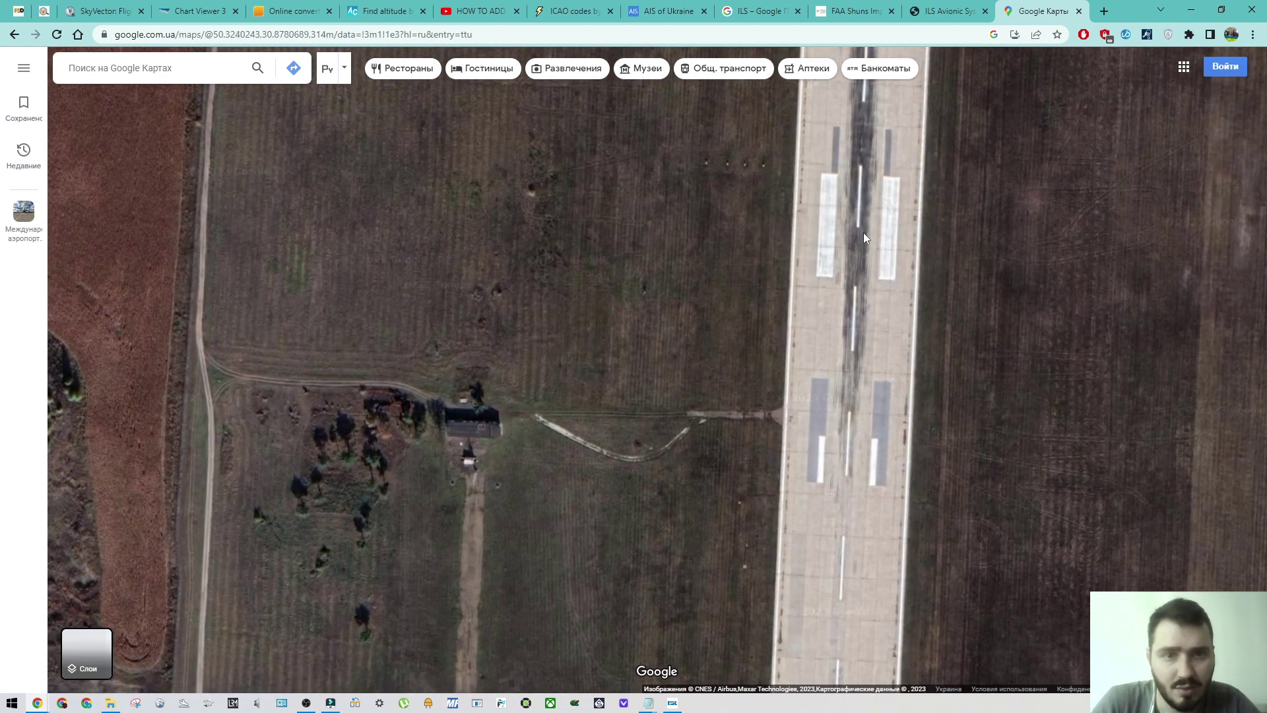
{"action": "scroll", "coordinate": [765, 303], "scroll_direction": "down", "scroll_amount": 1}
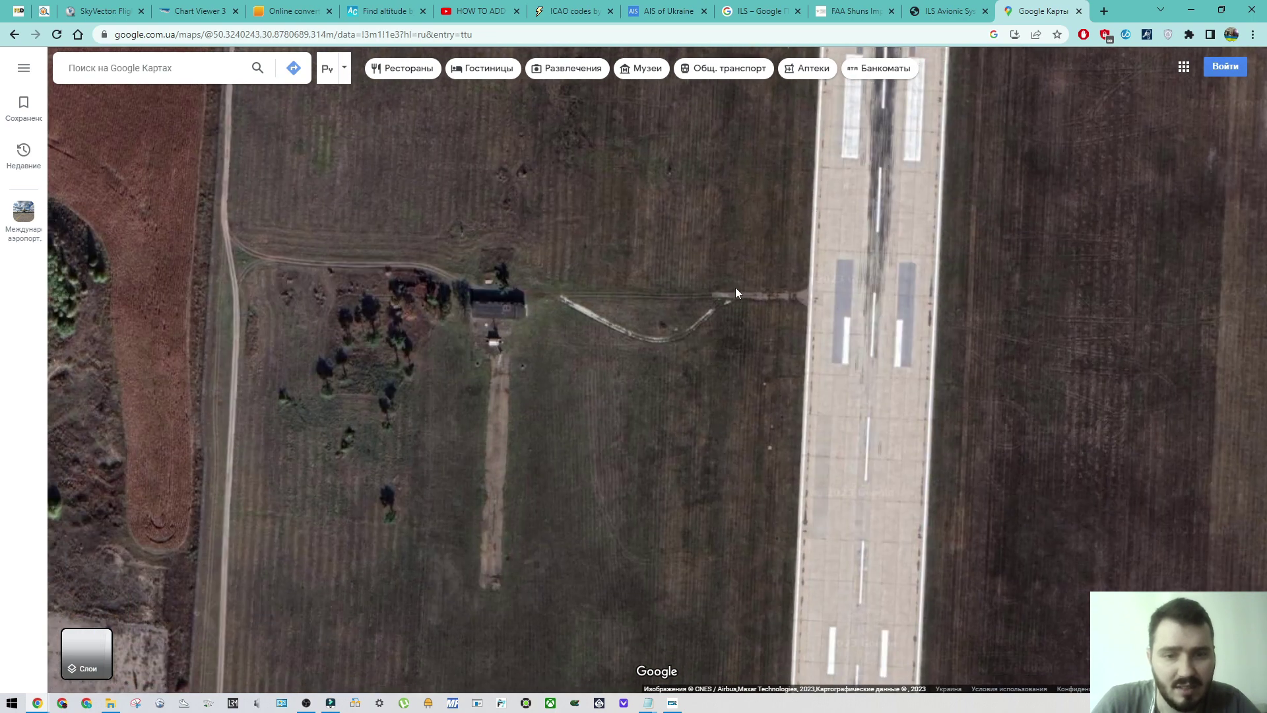
{"action": "scroll", "coordinate": [670, 264], "scroll_direction": "up", "scroll_amount": 1}
{"action": "scroll", "coordinate": [798, 266], "scroll_direction": "up", "scroll_amount": 1}
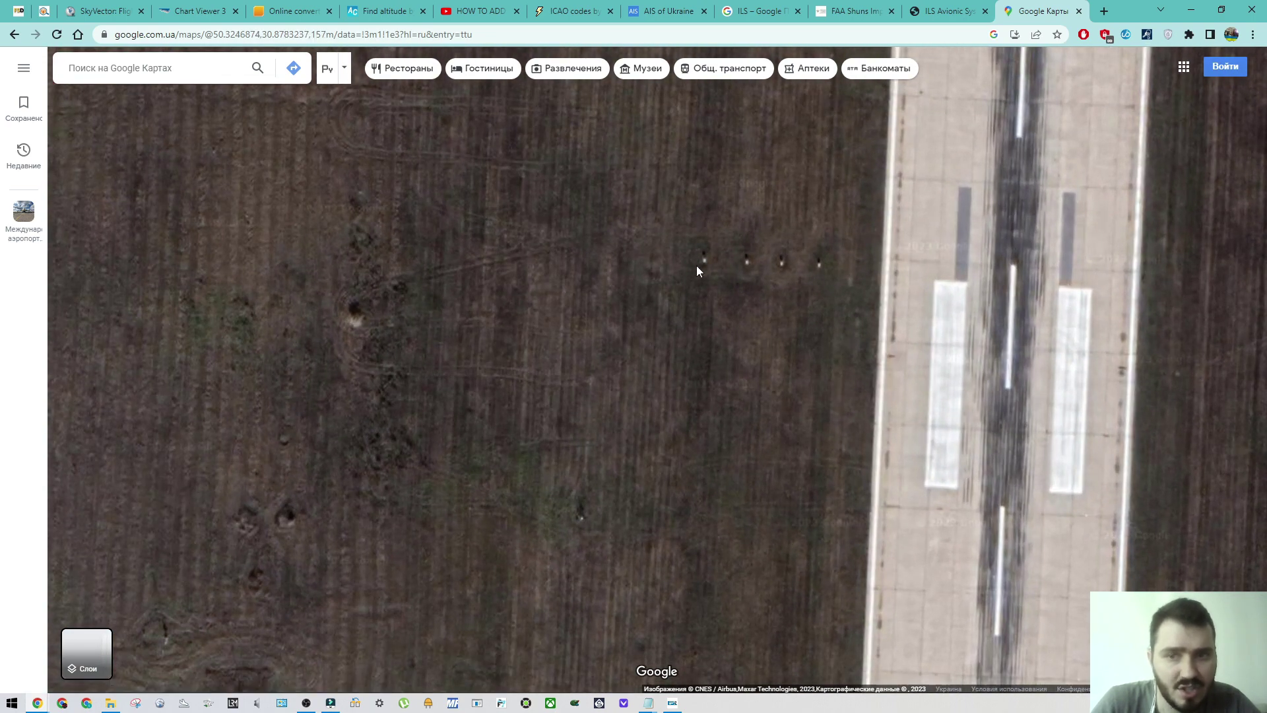
{"action": "scroll", "coordinate": [1032, 382], "scroll_direction": "down", "scroll_amount": 1}
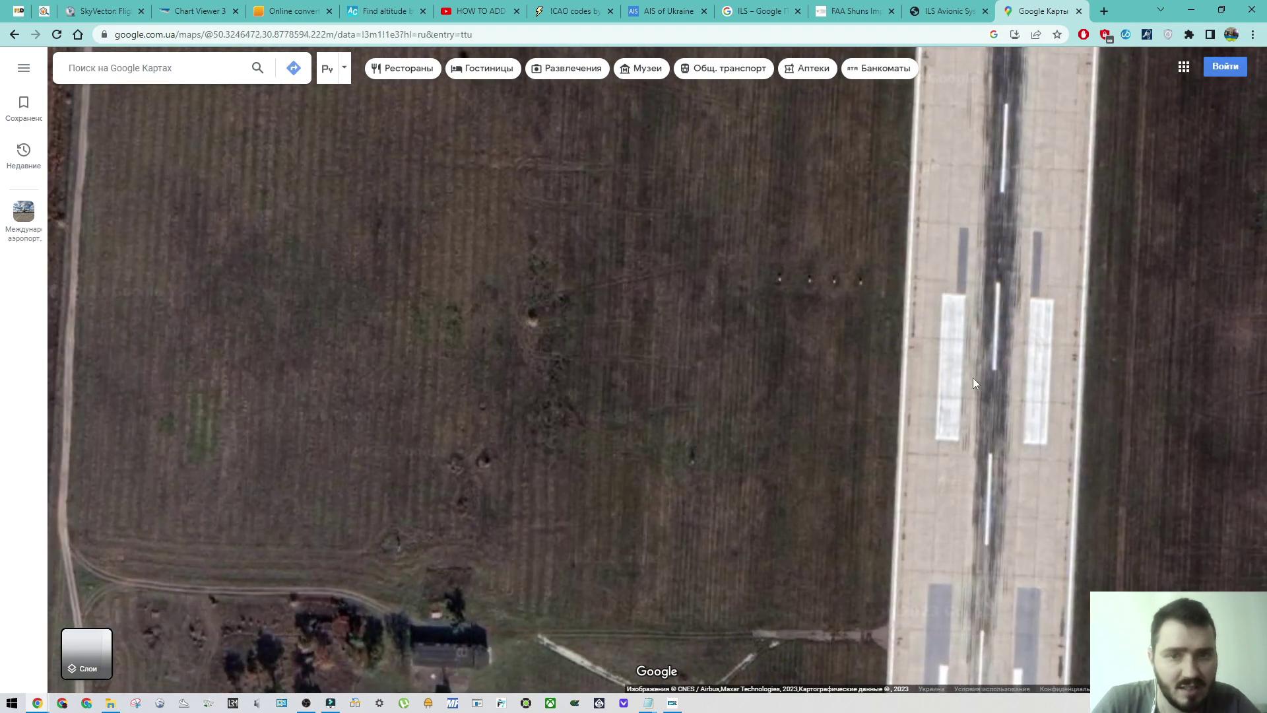
{"action": "scroll", "coordinate": [548, 314], "scroll_direction": "up", "scroll_amount": 3}
Step: Examine the opposite, northern threshold of Boryspil's western runway and the grass area beyond it
{"action": "scroll", "coordinate": [963, 398], "scroll_direction": "down", "scroll_amount": 9}
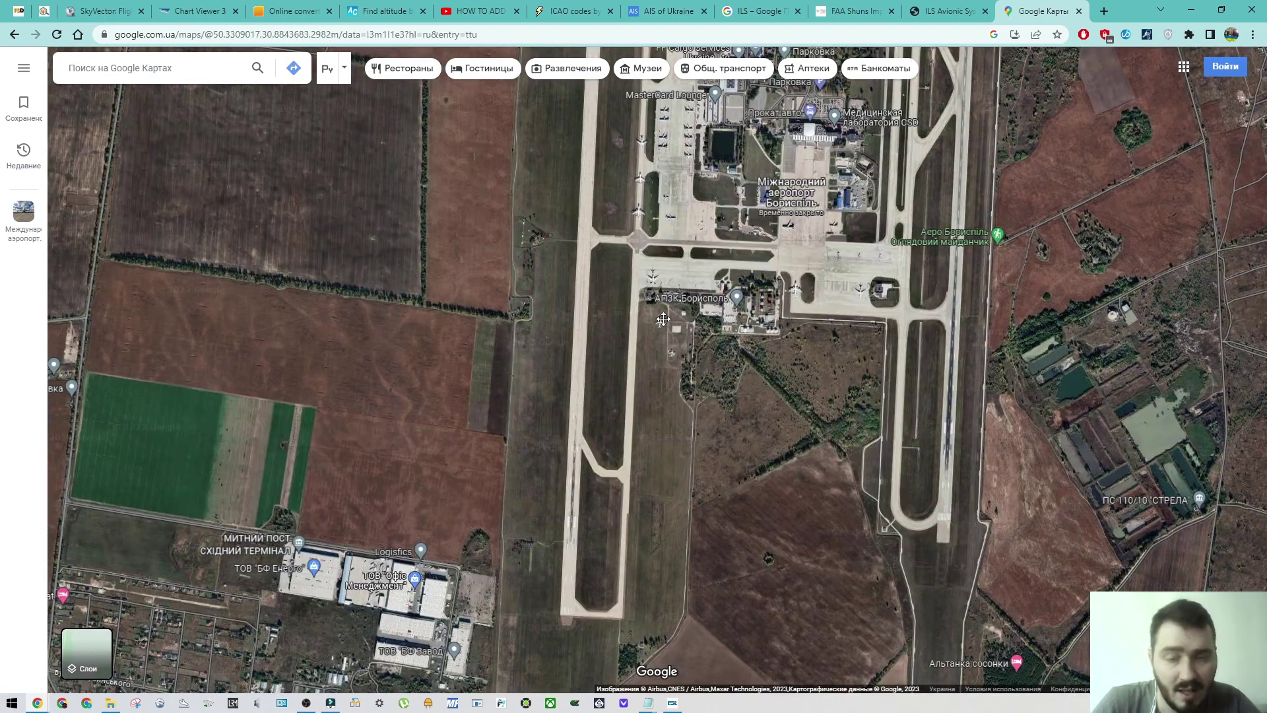
{"action": "left_click_drag", "start_coordinate": [665, 314], "coordinate": [797, 205]}
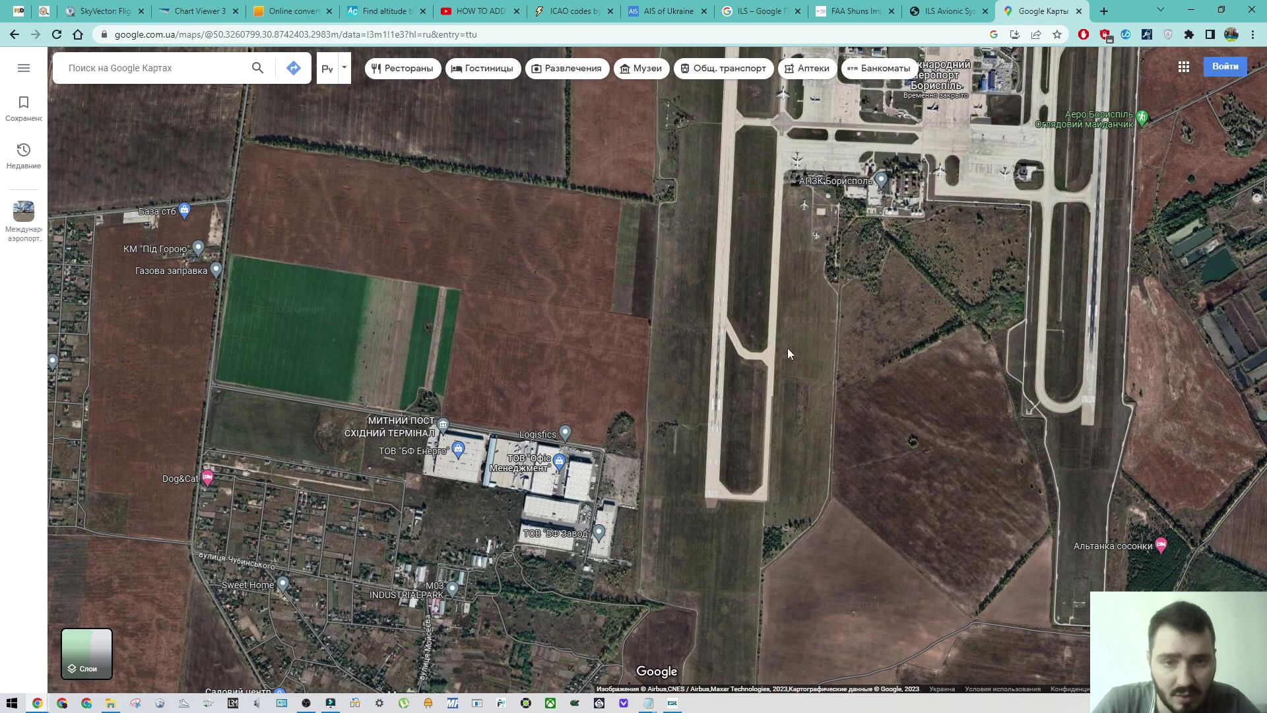
{"action": "left_click_drag", "start_coordinate": [726, 378], "coordinate": [736, 549]}
{"action": "scroll", "coordinate": [736, 549], "scroll_direction": "up", "scroll_amount": 2}
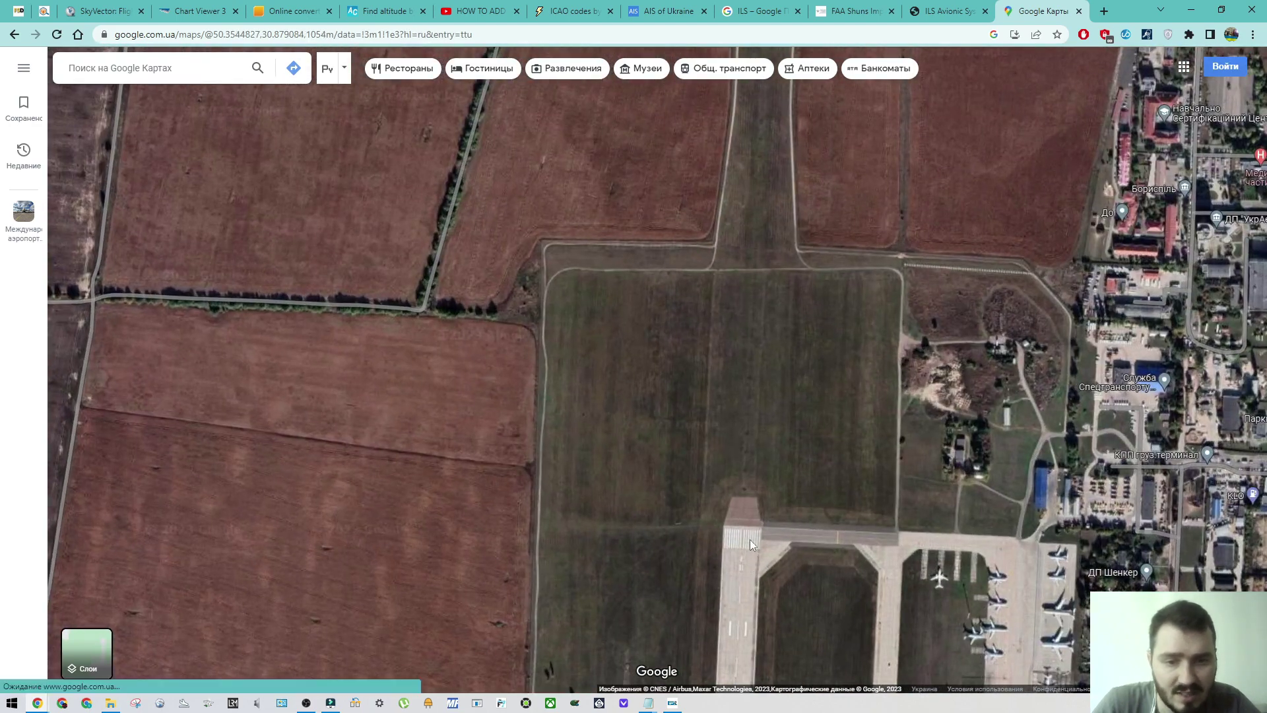
{"action": "scroll", "coordinate": [727, 463], "scroll_direction": "up", "scroll_amount": 1}
{"action": "scroll", "coordinate": [726, 463], "scroll_direction": "up", "scroll_amount": 2}
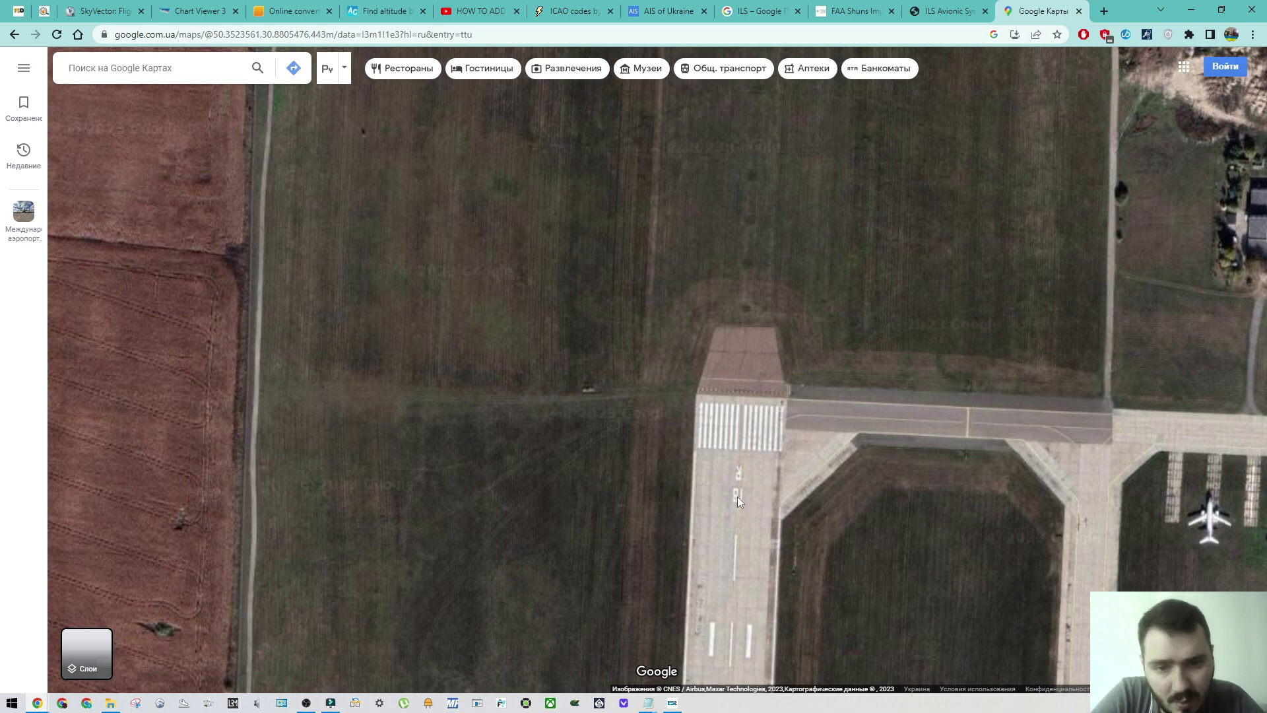
{"action": "left_click_drag", "start_coordinate": [759, 458], "coordinate": [756, 546]}
{"action": "left_click_drag", "start_coordinate": [785, 275], "coordinate": [790, 378]}
{"action": "scroll", "coordinate": [791, 378], "scroll_direction": "down", "scroll_amount": 2}
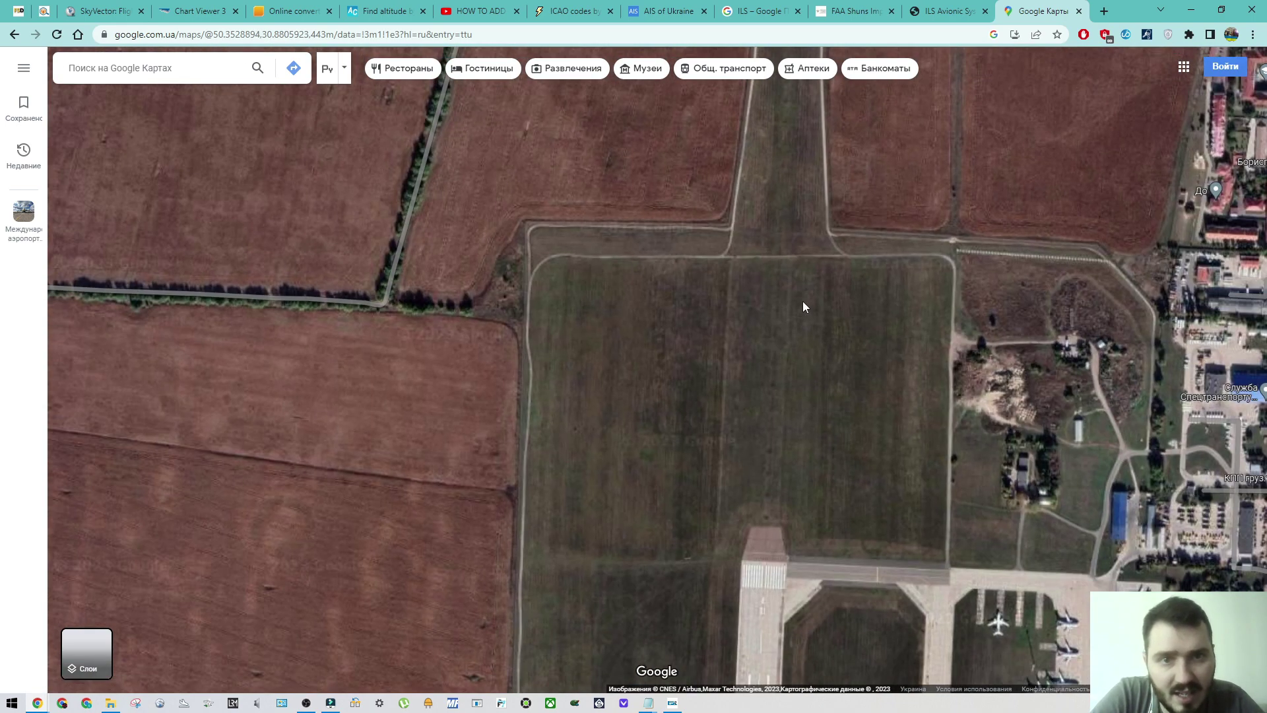
Step: Find the localizer antenna array north of the western runway, mark its position on the map, and bring up the open Notepad windows
{"action": "left_click_drag", "start_coordinate": [802, 301], "coordinate": [794, 386]}
{"action": "scroll", "coordinate": [794, 386], "scroll_direction": "down", "scroll_amount": 1}
{"action": "scroll", "coordinate": [793, 386], "scroll_direction": "down", "scroll_amount": 1}
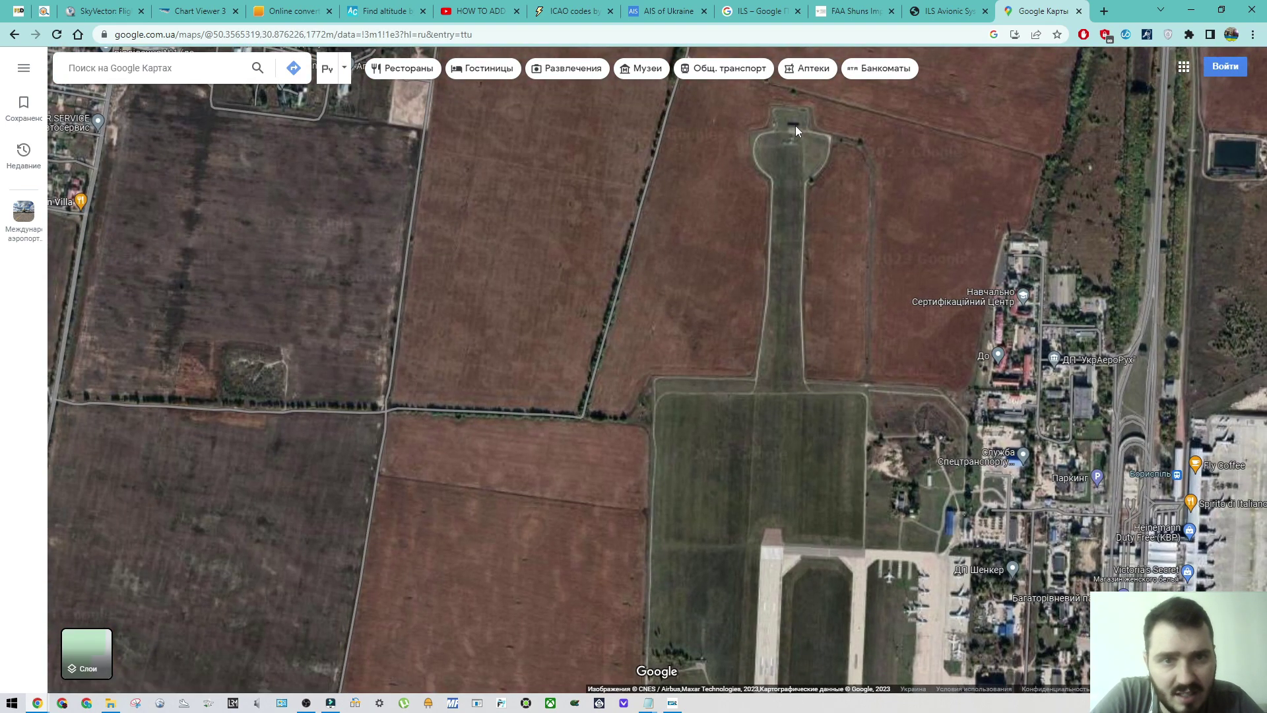
{"action": "scroll", "coordinate": [798, 135], "scroll_direction": "up", "scroll_amount": 2}
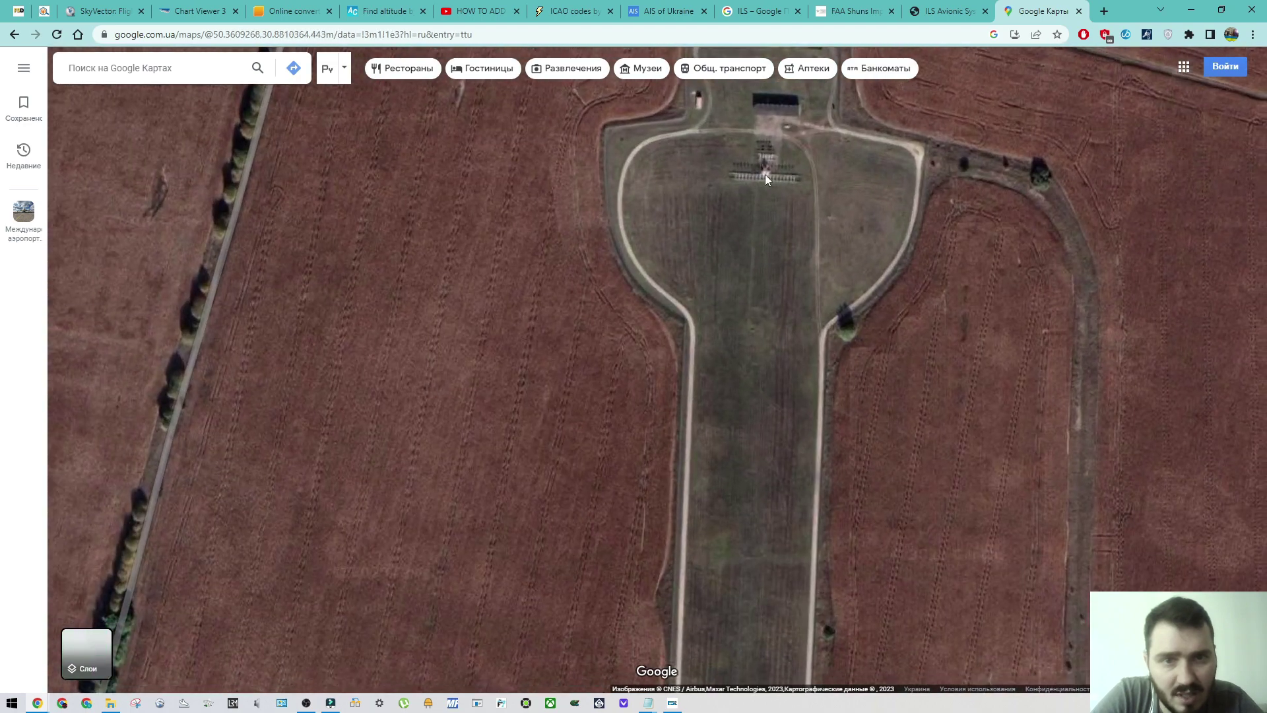
{"action": "scroll", "coordinate": [766, 175], "scroll_direction": "down", "scroll_amount": 2}
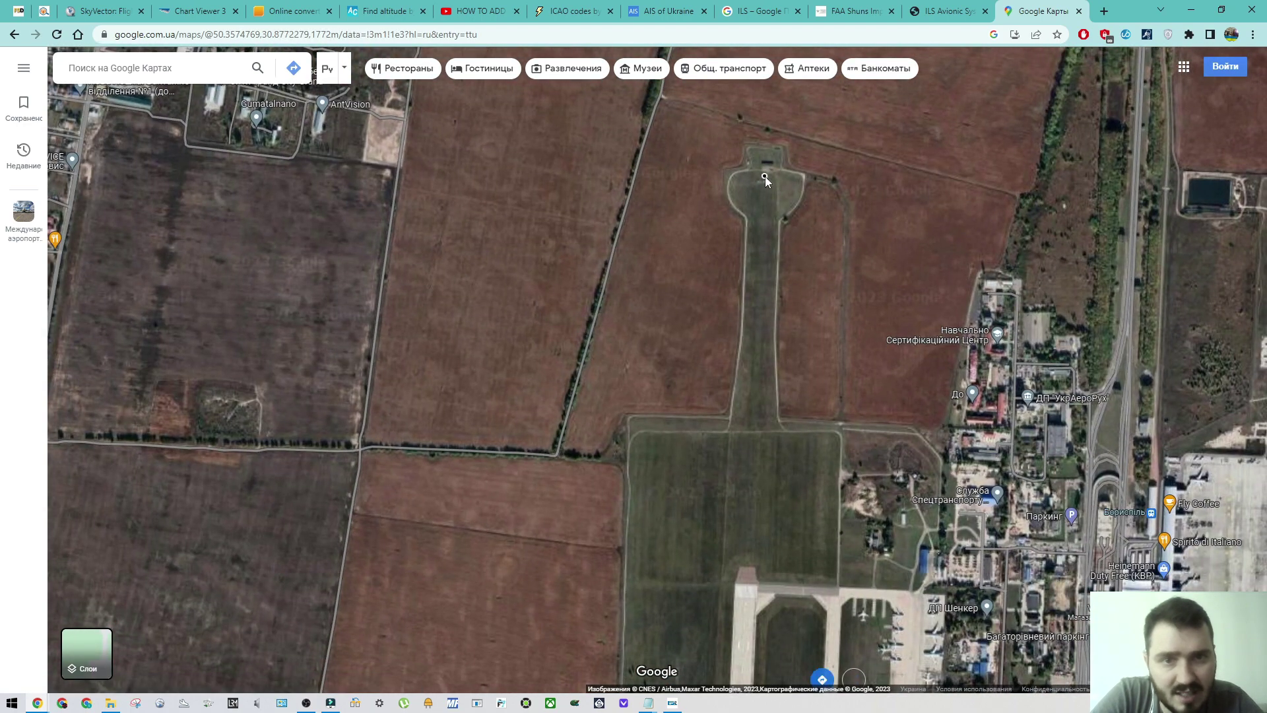
{"action": "left_click", "coordinate": [766, 176]}
{"action": "left_click_drag", "start_coordinate": [696, 664], "coordinate": [611, 661]}
{"action": "left_click", "coordinate": [648, 703]}
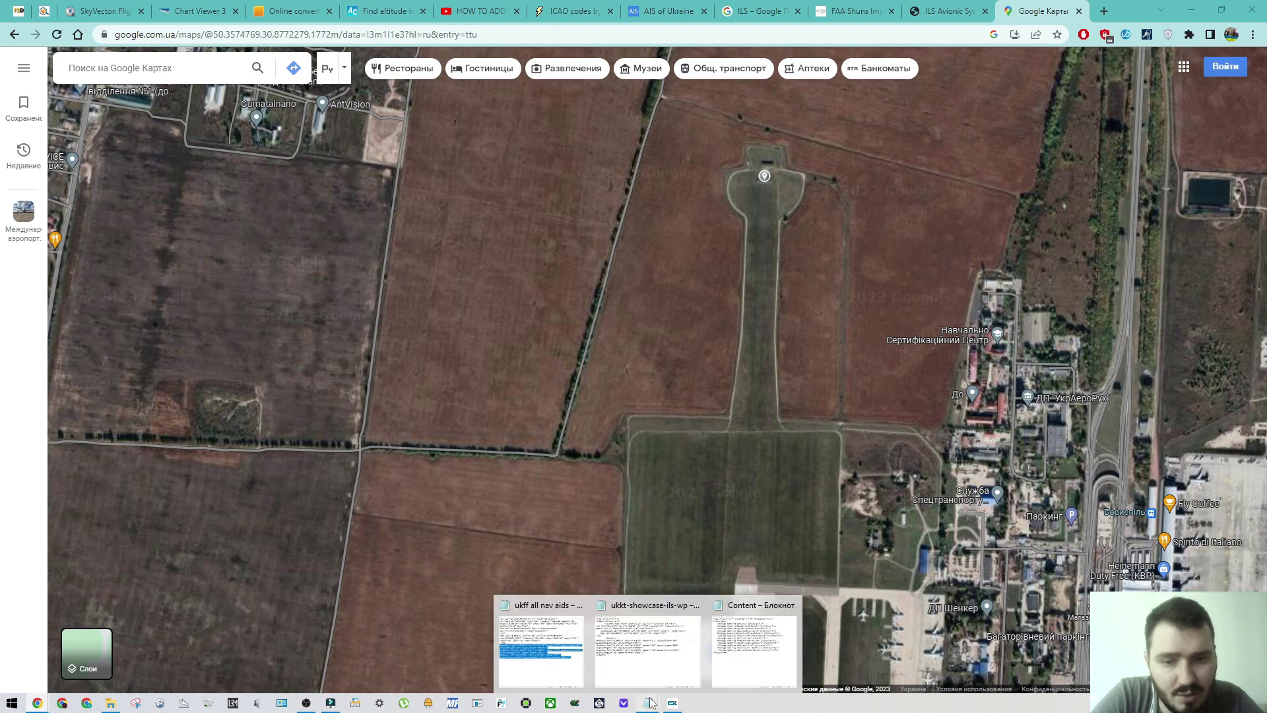
{"action": "left_click_drag", "start_coordinate": [620, 382], "coordinate": [616, 388]}
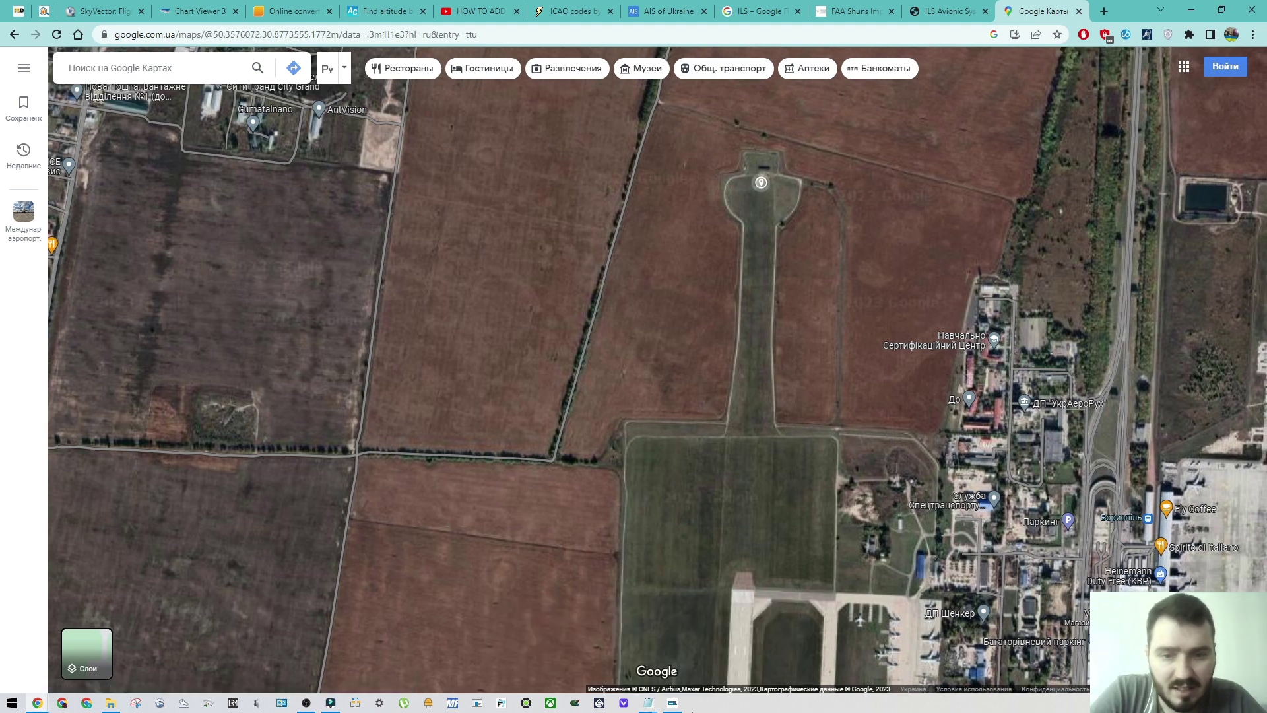
Step: Find the antenna building west of the western runway's southern touchdown zone and mark its position on the map
{"action": "scroll", "coordinate": [832, 466], "scroll_direction": "down", "scroll_amount": 4}
{"action": "left_click_drag", "start_coordinate": [832, 465], "coordinate": [851, 152]}
{"action": "scroll", "coordinate": [762, 533], "scroll_direction": "up", "scroll_amount": 3}
{"action": "scroll", "coordinate": [792, 407], "scroll_direction": "up", "scroll_amount": 5}
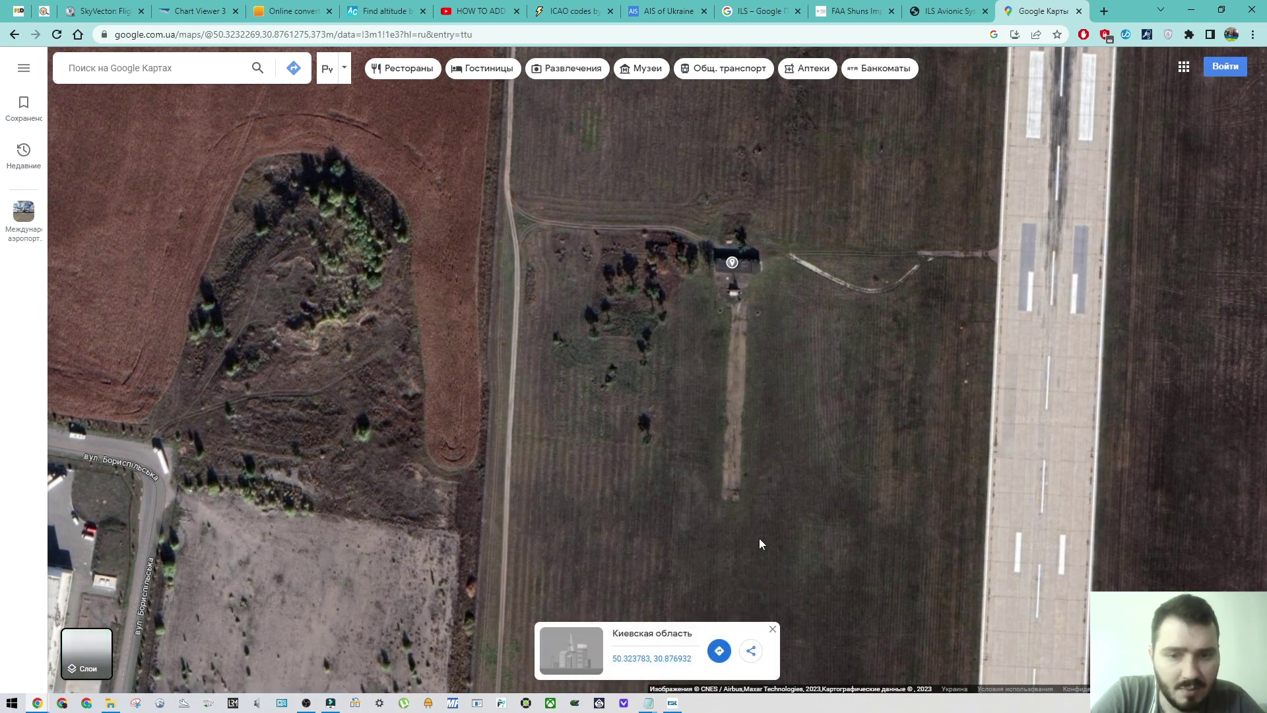
{"action": "scroll", "coordinate": [759, 544], "scroll_direction": "down", "scroll_amount": 5}
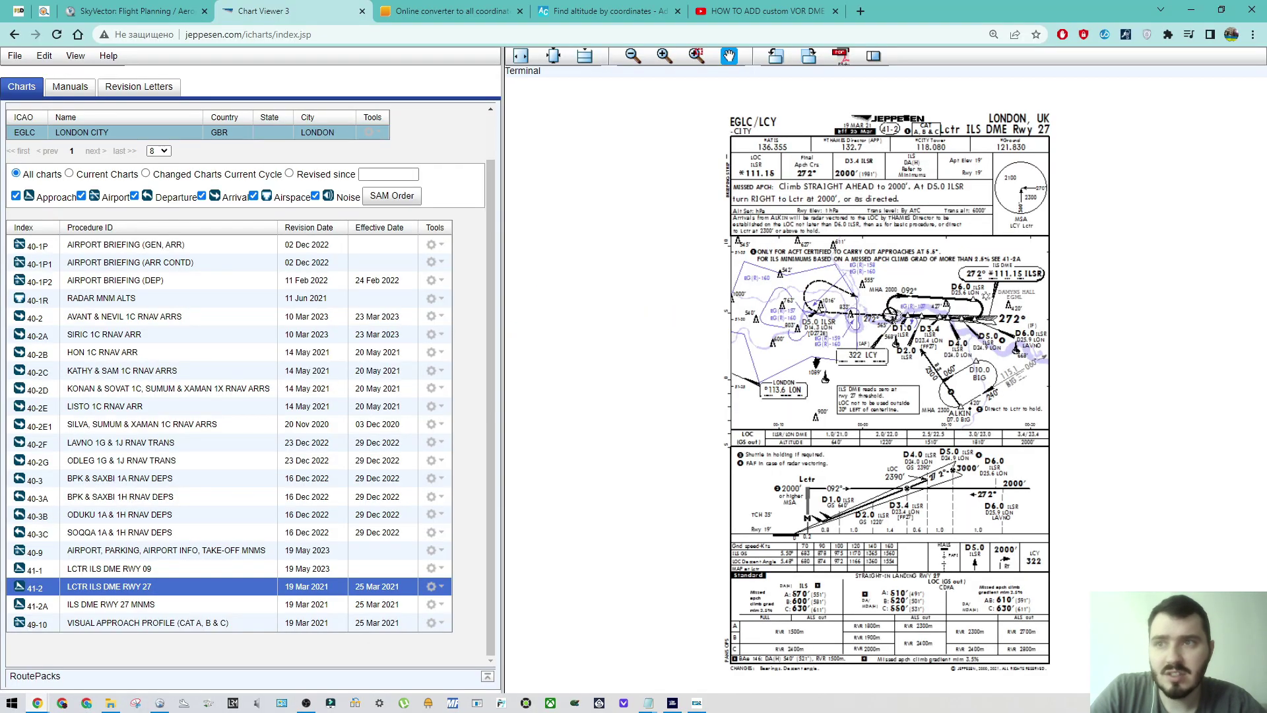
Step: Open the FSDeveloper tutorial on coding XML SIDs/STARs/Approaches, reveal its full web address, and examine its terminal waypoint examples
{"action": "left_click", "coordinate": [18, 11]}
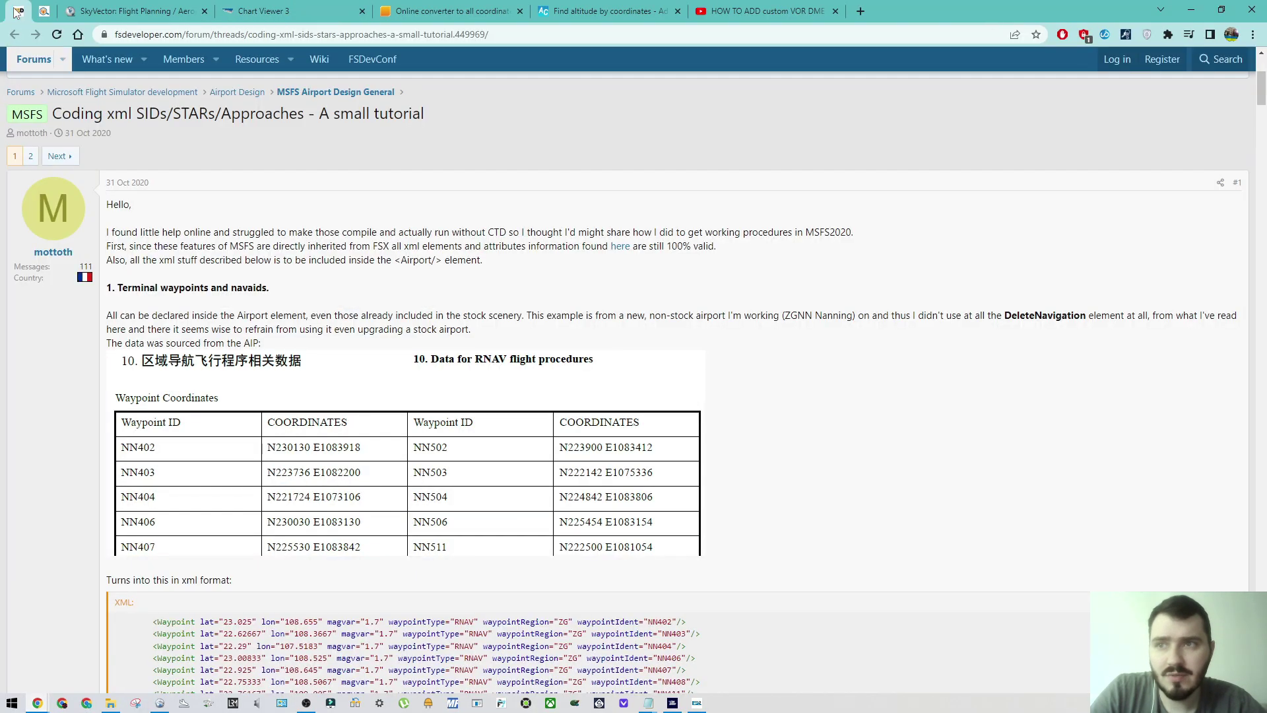
{"action": "scroll", "coordinate": [697, 380], "scroll_direction": "down", "scroll_amount": 8}
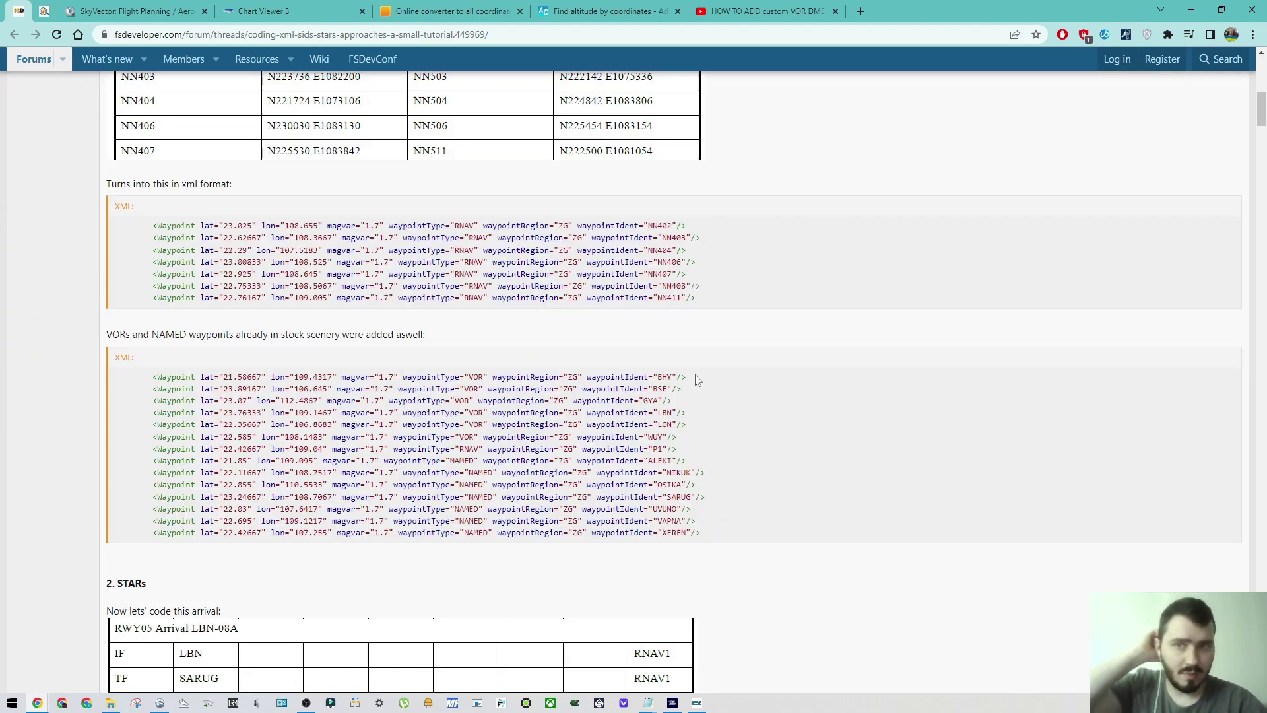
{"action": "scroll", "coordinate": [698, 380], "scroll_direction": "up", "scroll_amount": 5}
{"action": "left_click", "coordinate": [256, 42]}
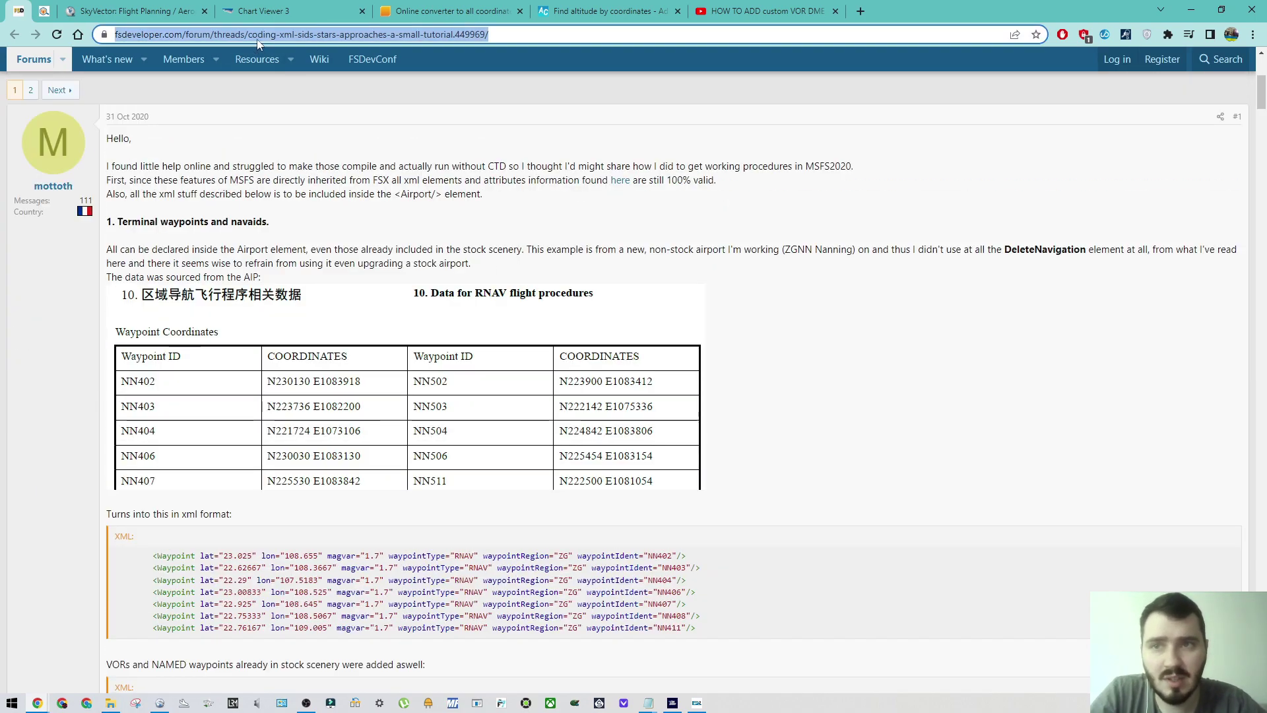
{"action": "left_click", "coordinate": [275, 38]}
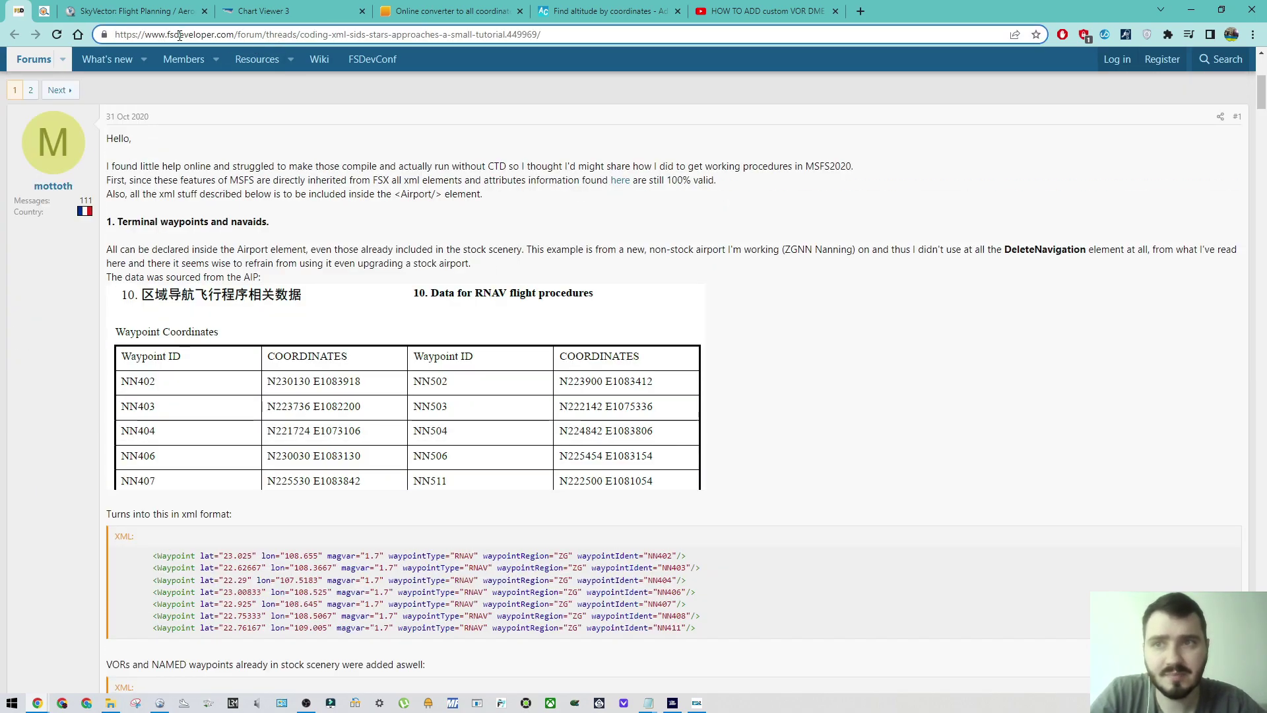
{"action": "scroll", "coordinate": [660, 357], "scroll_direction": "down", "scroll_amount": 5}
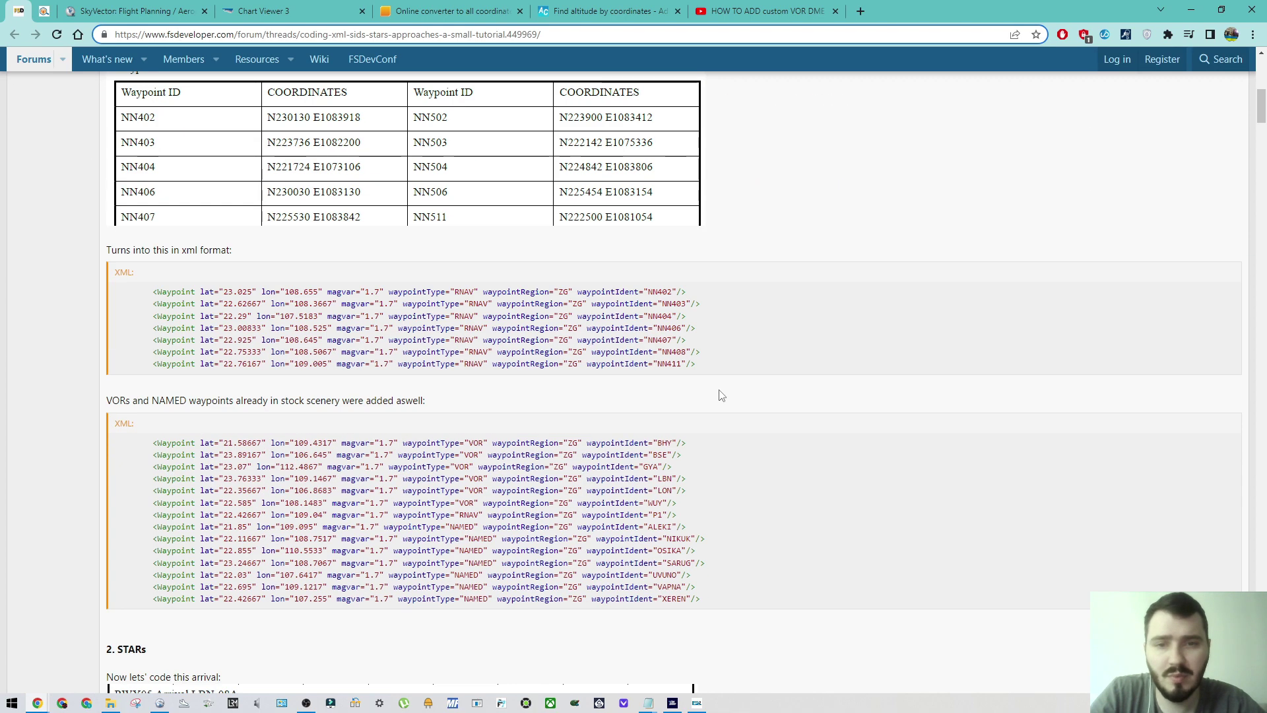
{"action": "left_click", "coordinate": [769, 336]}
{"action": "scroll", "coordinate": [528, 317], "scroll_direction": "up", "scroll_amount": 8}
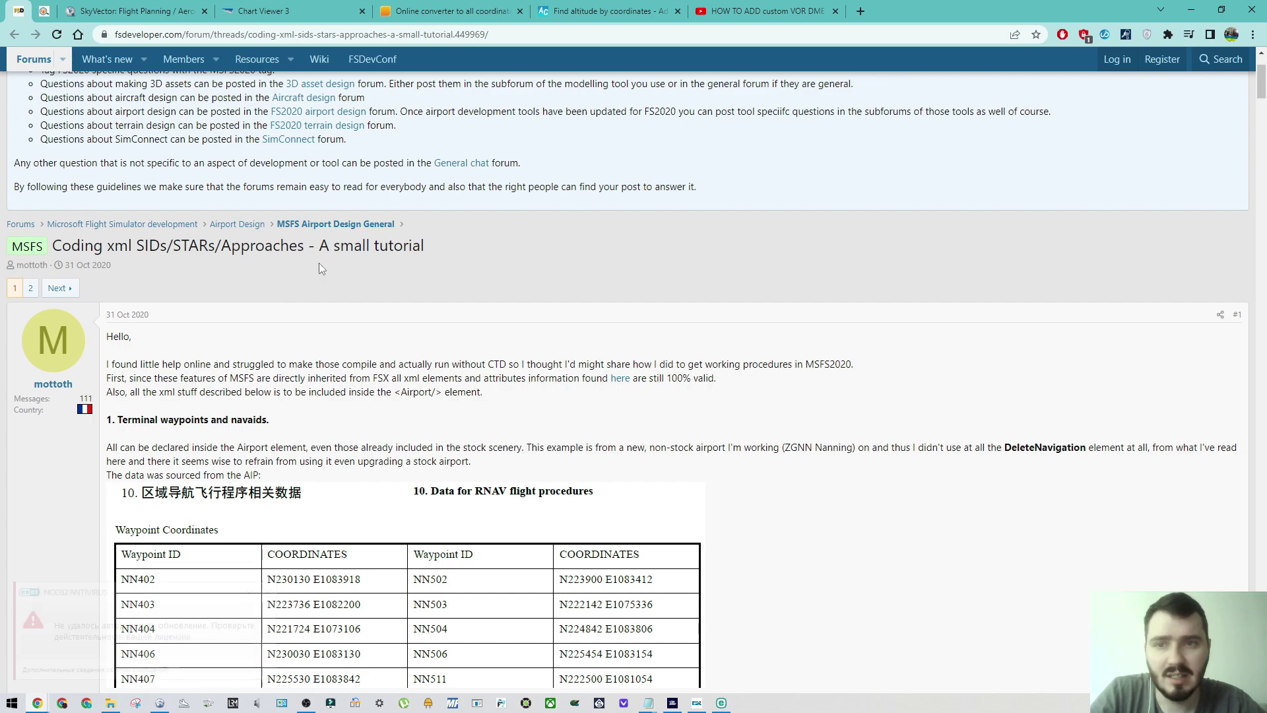
{"action": "scroll", "coordinate": [585, 456], "scroll_direction": "down", "scroll_amount": 5}
{"action": "scroll", "coordinate": [426, 459], "scroll_direction": "up", "scroll_amount": 5}
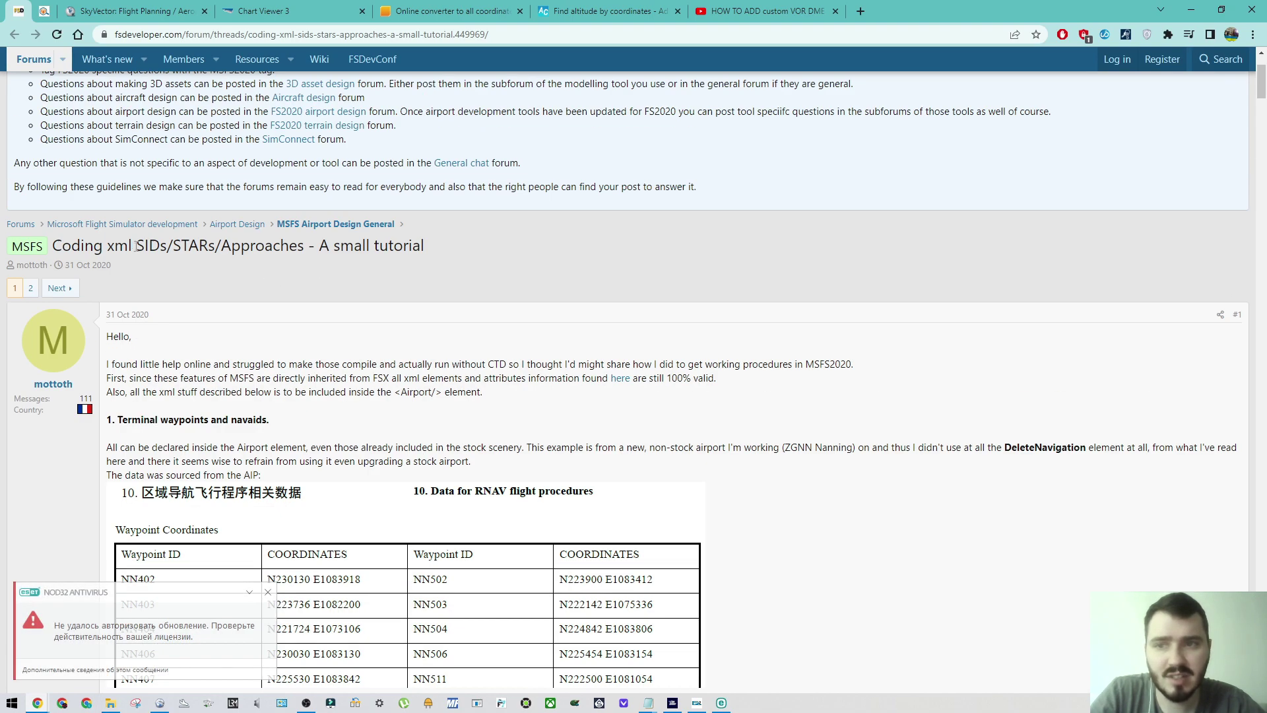
Step: Highlight SIDs/STARs in the tutorial title and examine the XML transition legs of arrival 08A
{"action": "left_click_drag", "start_coordinate": [136, 245], "coordinate": [182, 246]}
{"action": "left_click", "coordinate": [277, 272]}
{"action": "scroll", "coordinate": [573, 495], "scroll_direction": "down", "scroll_amount": 17}
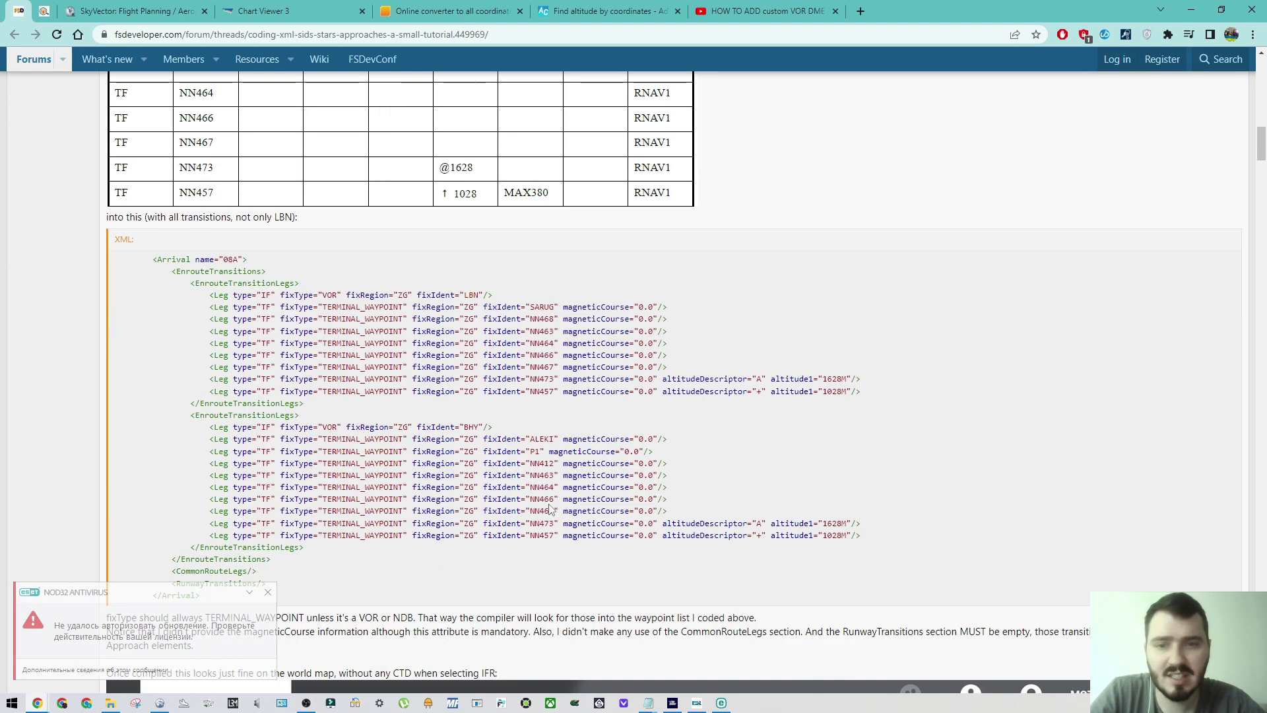
{"action": "scroll", "coordinate": [548, 504], "scroll_direction": "down", "scroll_amount": 9}
{"action": "scroll", "coordinate": [514, 432], "scroll_direction": "up", "scroll_amount": 10}
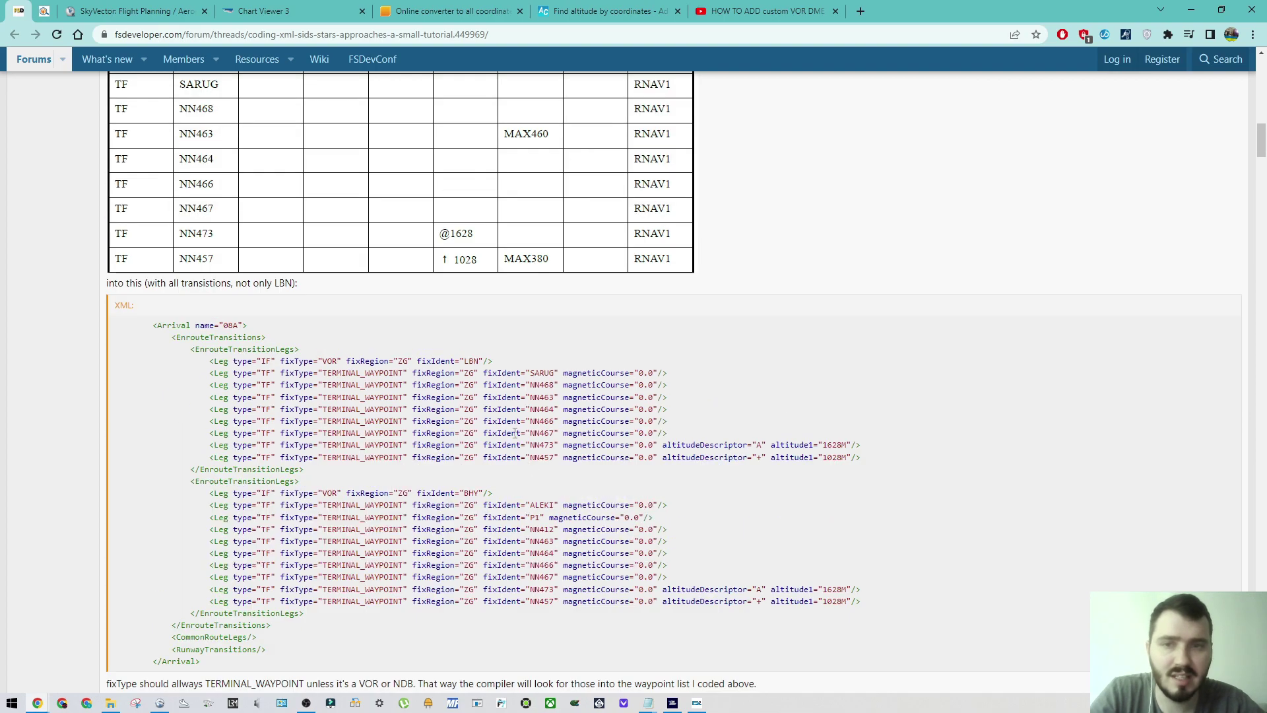
{"action": "left_click_drag", "start_coordinate": [342, 410], "coordinate": [429, 519]}
{"action": "left_click", "coordinate": [432, 531]}
{"action": "scroll", "coordinate": [433, 544], "scroll_direction": "down", "scroll_amount": 3}
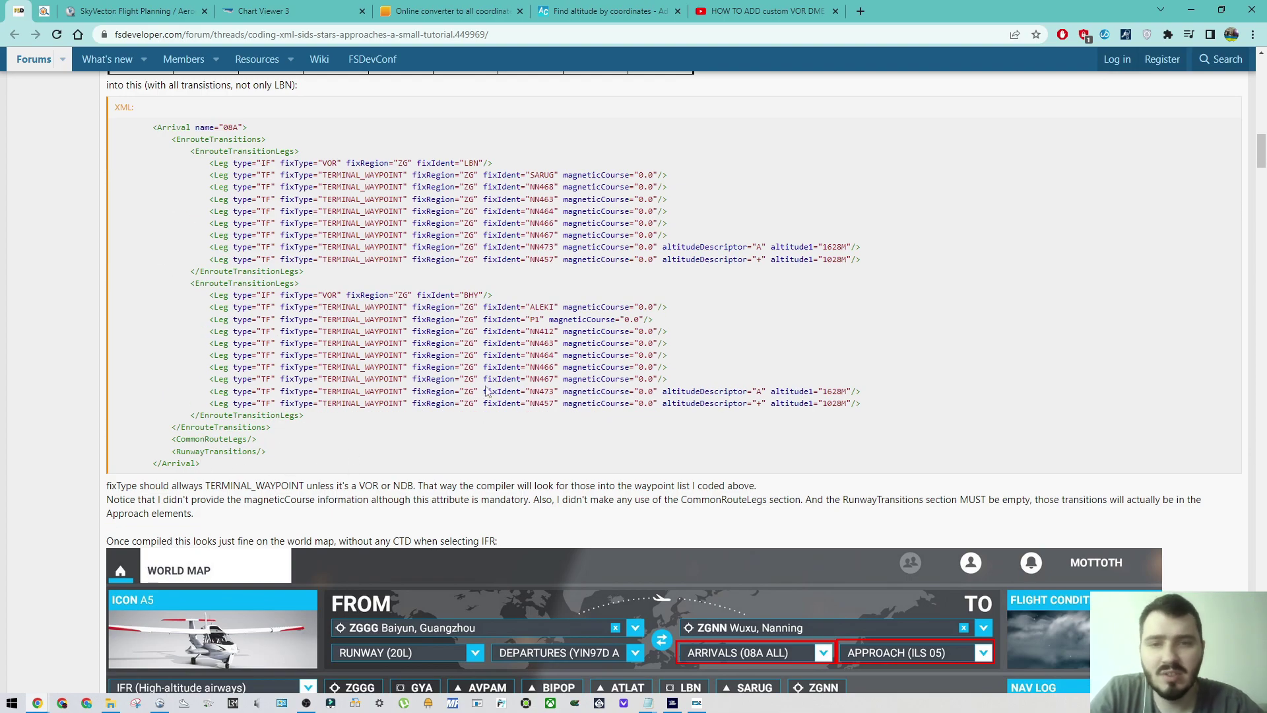
Step: Examine the tutorial's Approaches section, including the ILS approach chart, its XML code and the Google Earth measurement for the FAF
{"action": "scroll", "coordinate": [525, 352], "scroll_direction": "down", "scroll_amount": 15}
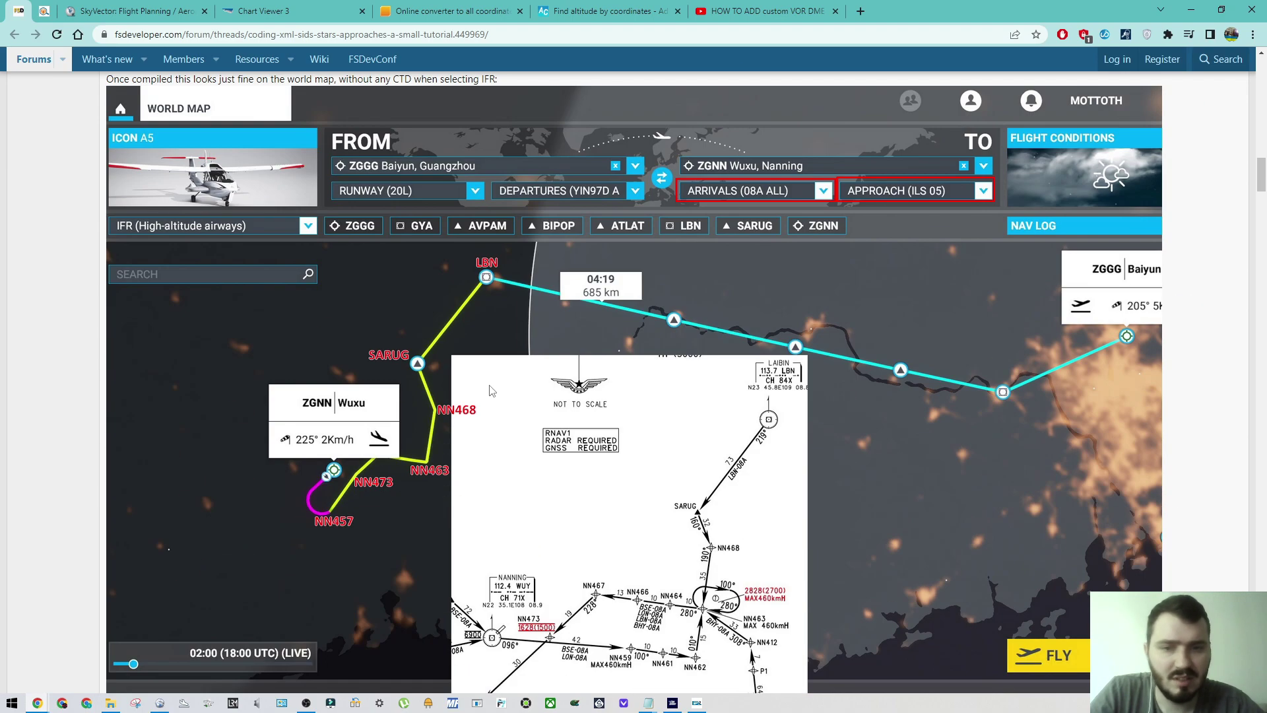
{"action": "scroll", "coordinate": [582, 468], "scroll_direction": "down", "scroll_amount": 15}
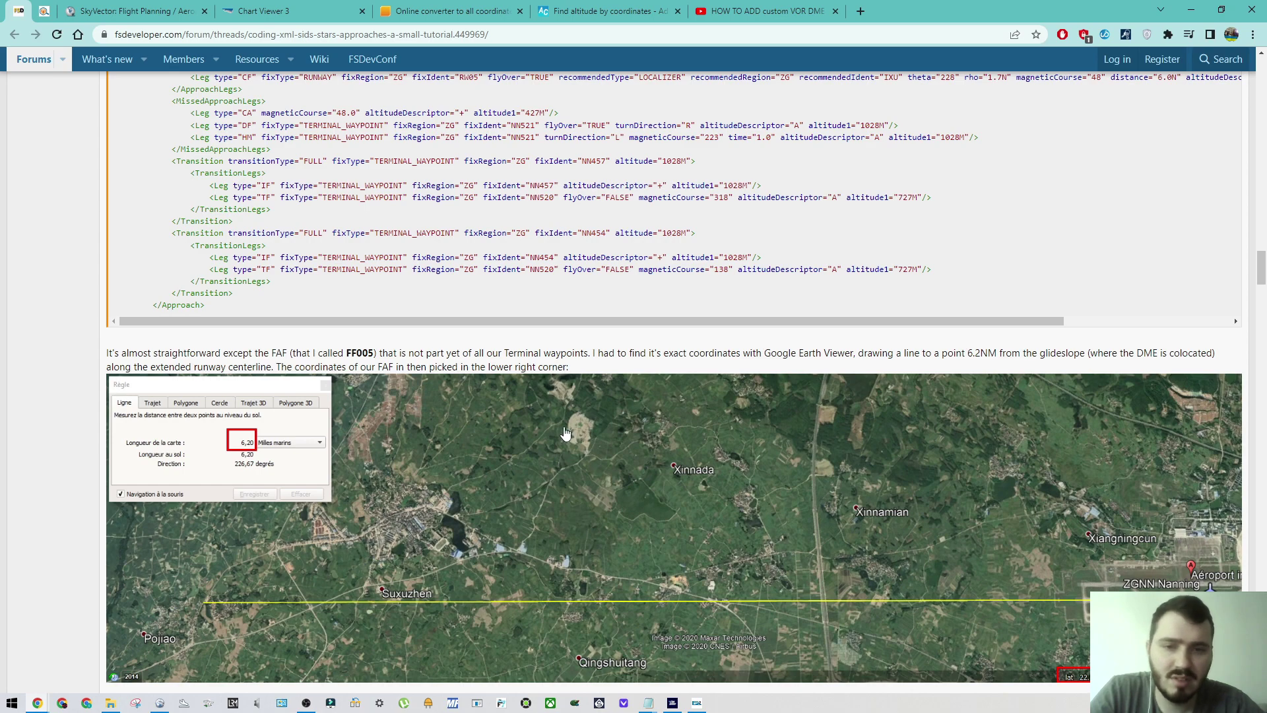
{"action": "scroll", "coordinate": [558, 442], "scroll_direction": "down", "scroll_amount": 5}
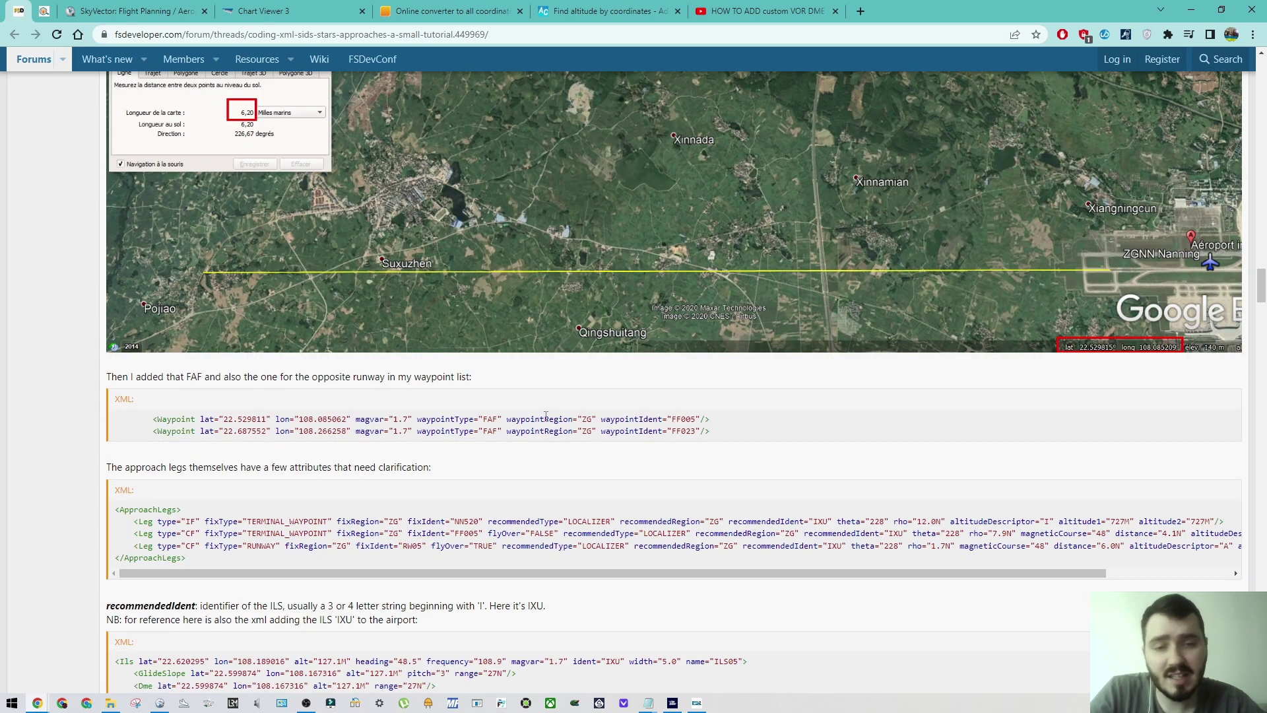
{"action": "scroll", "coordinate": [545, 416], "scroll_direction": "up", "scroll_amount": 10}
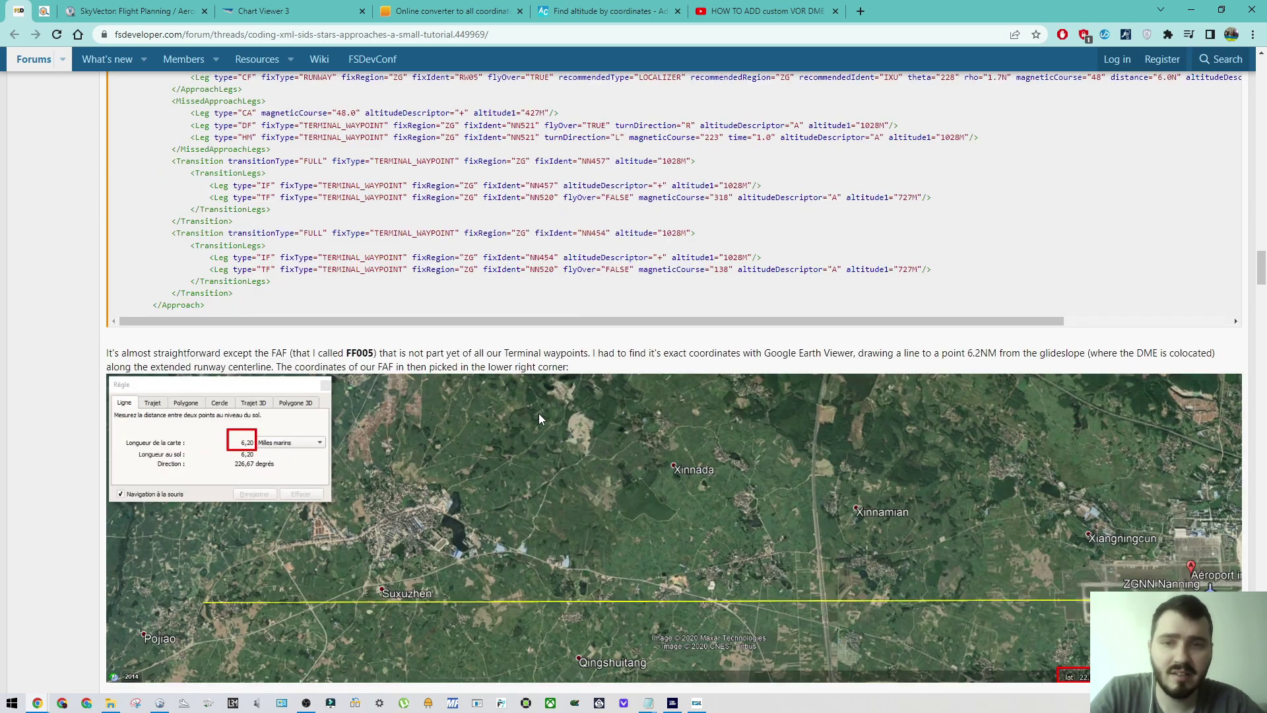
{"action": "scroll", "coordinate": [553, 499], "scroll_direction": "up", "scroll_amount": 4}
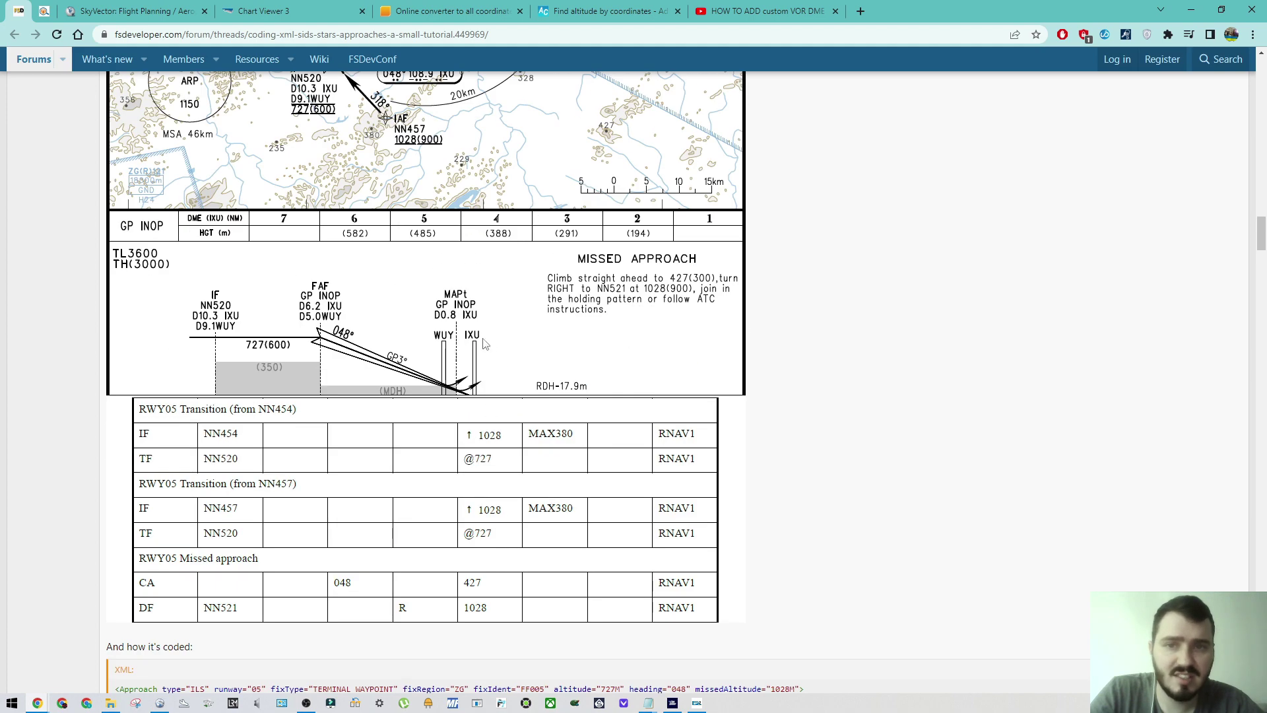
{"action": "scroll", "coordinate": [527, 385], "scroll_direction": "down", "scroll_amount": 3}
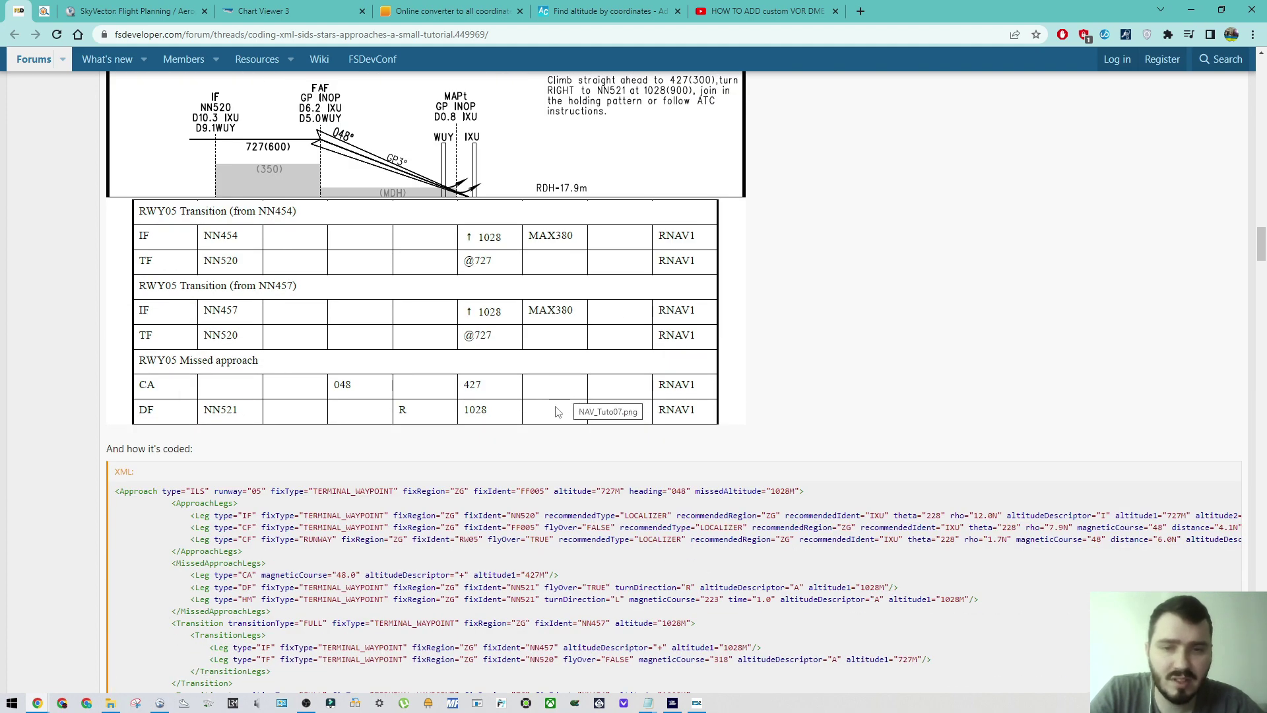
{"action": "scroll", "coordinate": [470, 506], "scroll_direction": "down", "scroll_amount": 4}
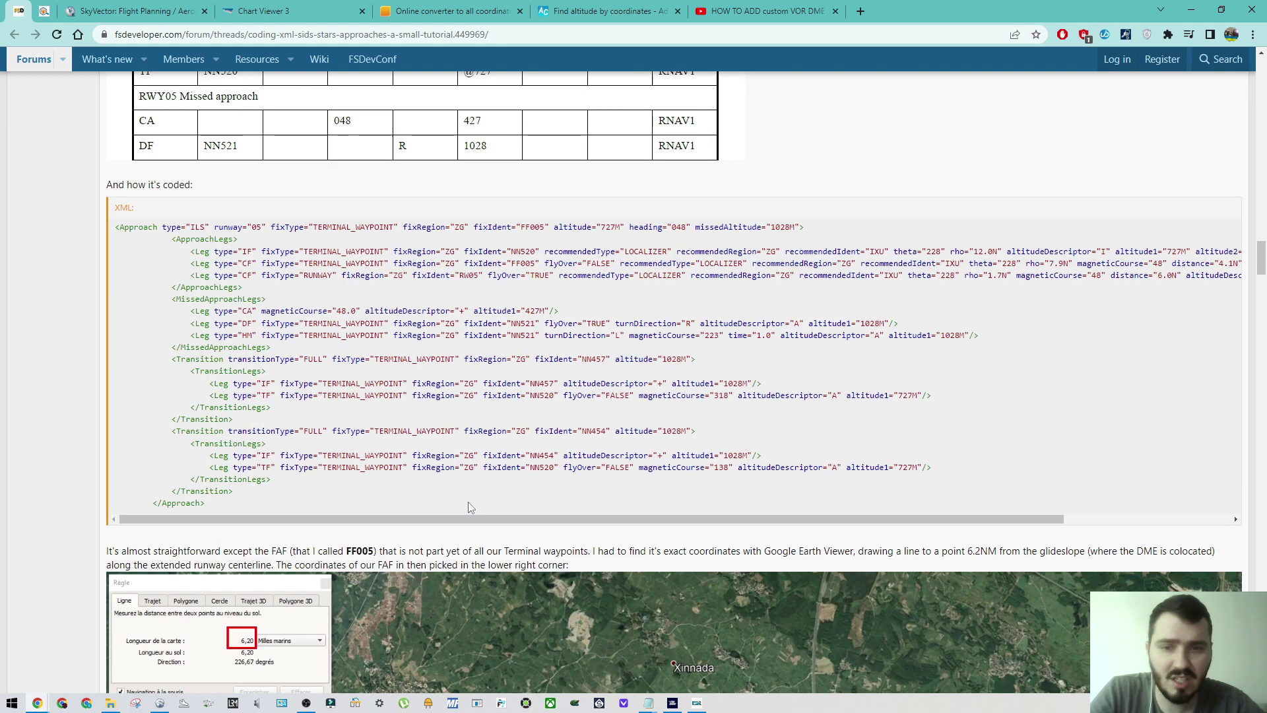
{"action": "scroll", "coordinate": [469, 495], "scroll_direction": "down", "scroll_amount": 4}
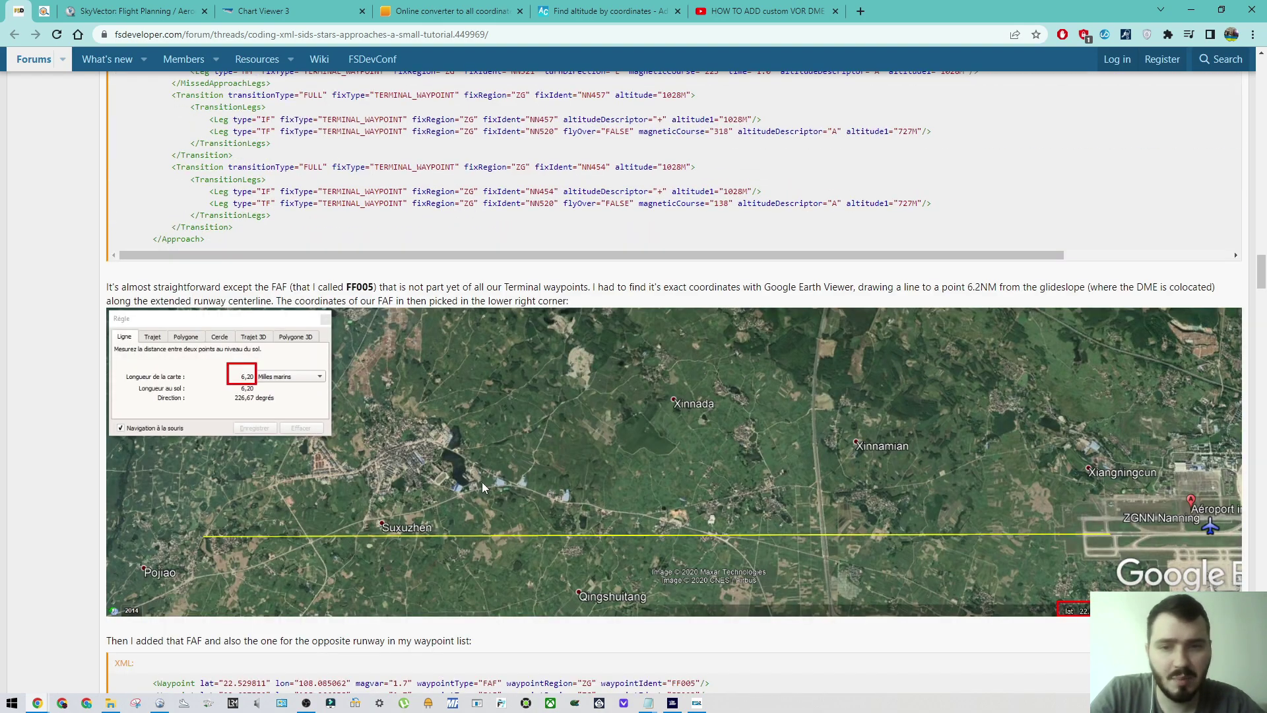
{"action": "scroll", "coordinate": [493, 555], "scroll_direction": "down", "scroll_amount": 2}
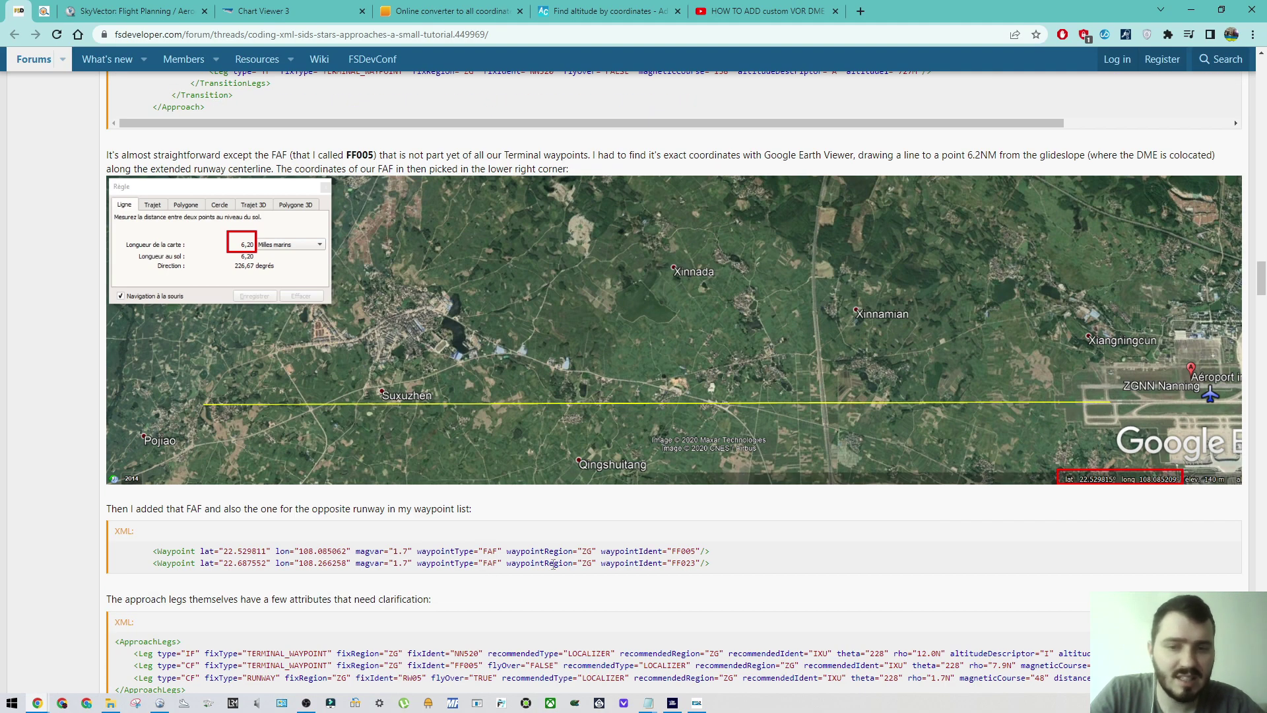
Step: Skim the tutorial's departure code and forum replies, then highlight the XML block defining the ILS with its GlideSlope and Dme
{"action": "scroll", "coordinate": [553, 564], "scroll_direction": "down", "scroll_amount": 10}
{"action": "scroll", "coordinate": [466, 514], "scroll_direction": "down", "scroll_amount": 15}
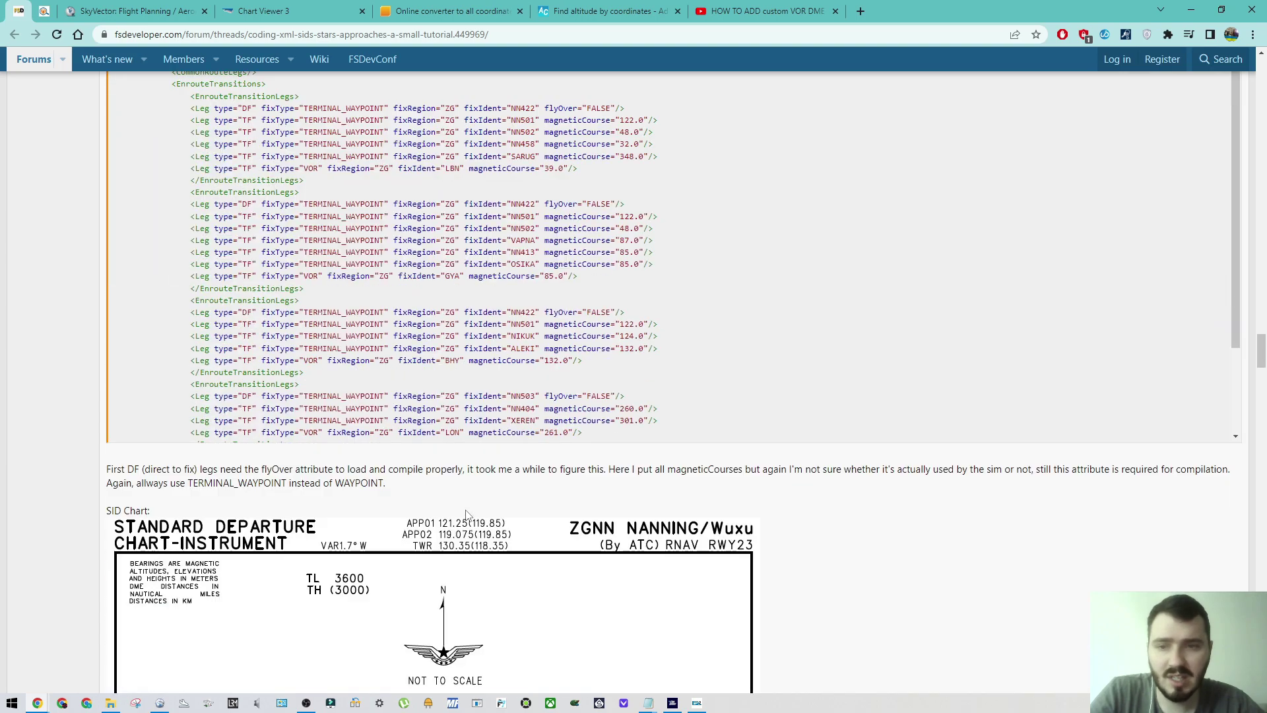
{"action": "scroll", "coordinate": [466, 514], "scroll_direction": "down", "scroll_amount": 20}
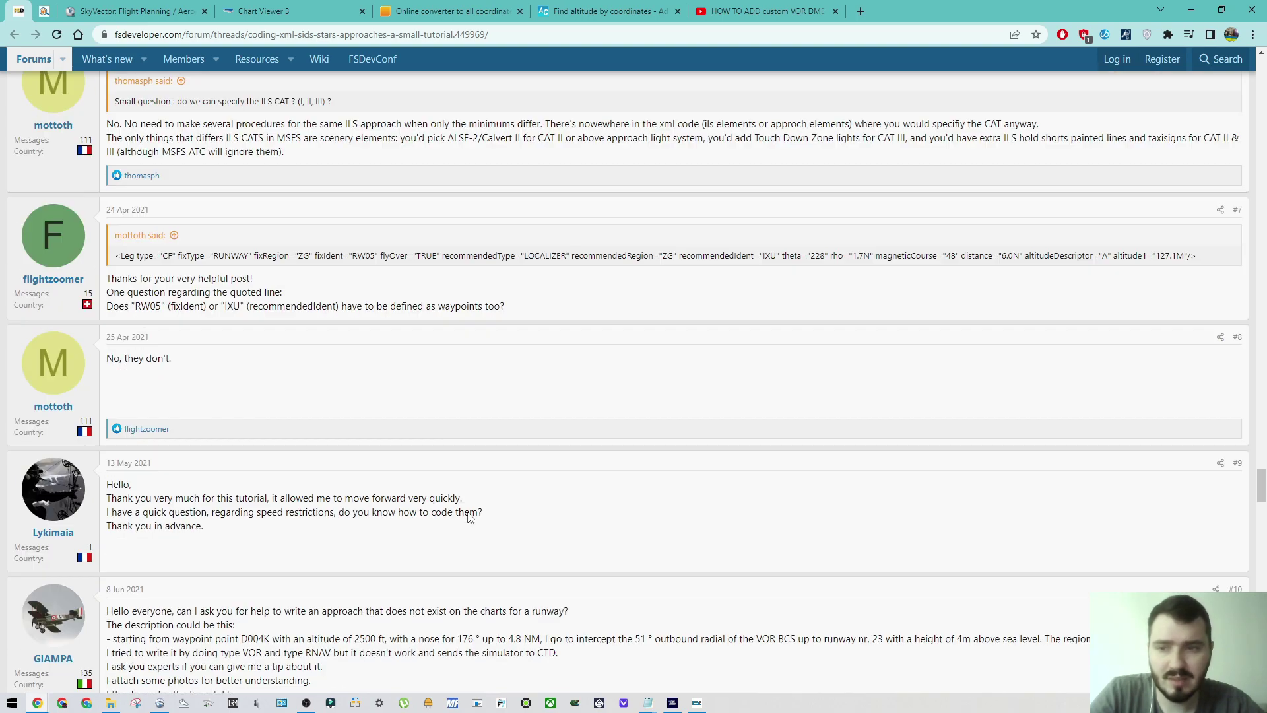
{"action": "scroll", "coordinate": [470, 512], "scroll_direction": "up", "scroll_amount": 20}
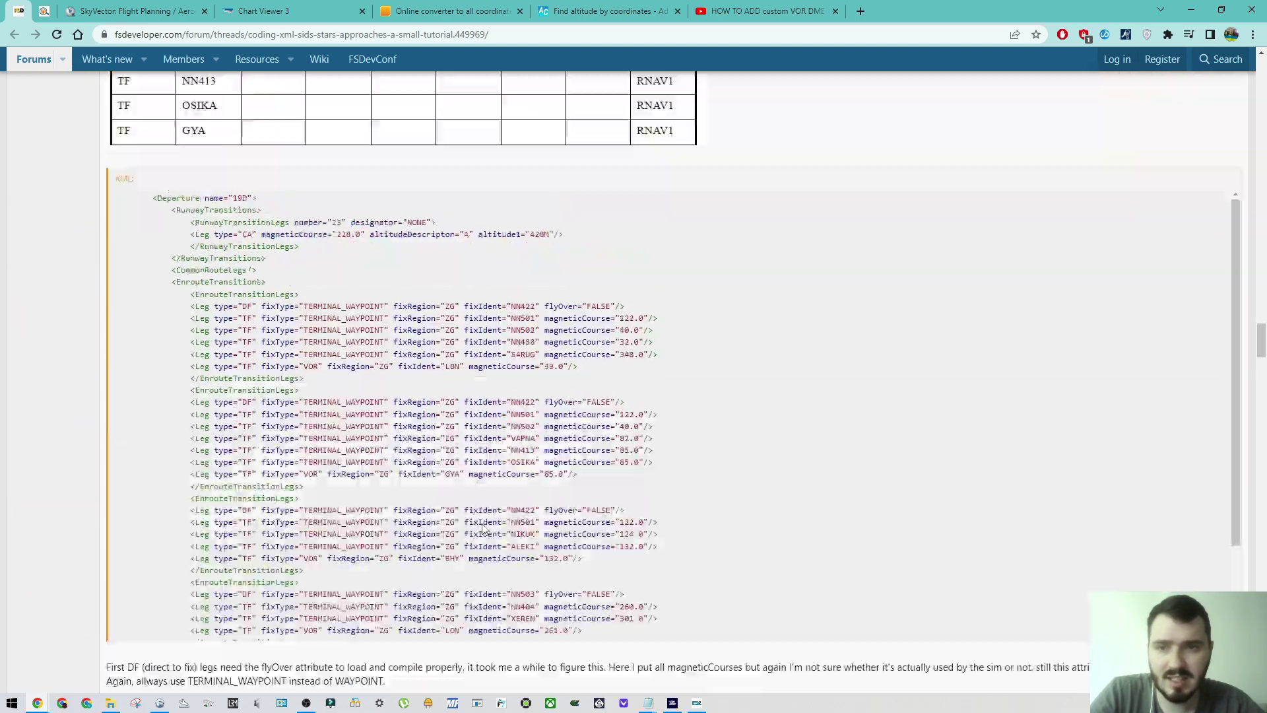
{"action": "left_click_drag", "start_coordinate": [143, 566], "coordinate": [118, 532]}
{"action": "left_click", "coordinate": [169, 563]}
{"action": "left_click_drag", "start_coordinate": [169, 567], "coordinate": [115, 532]}
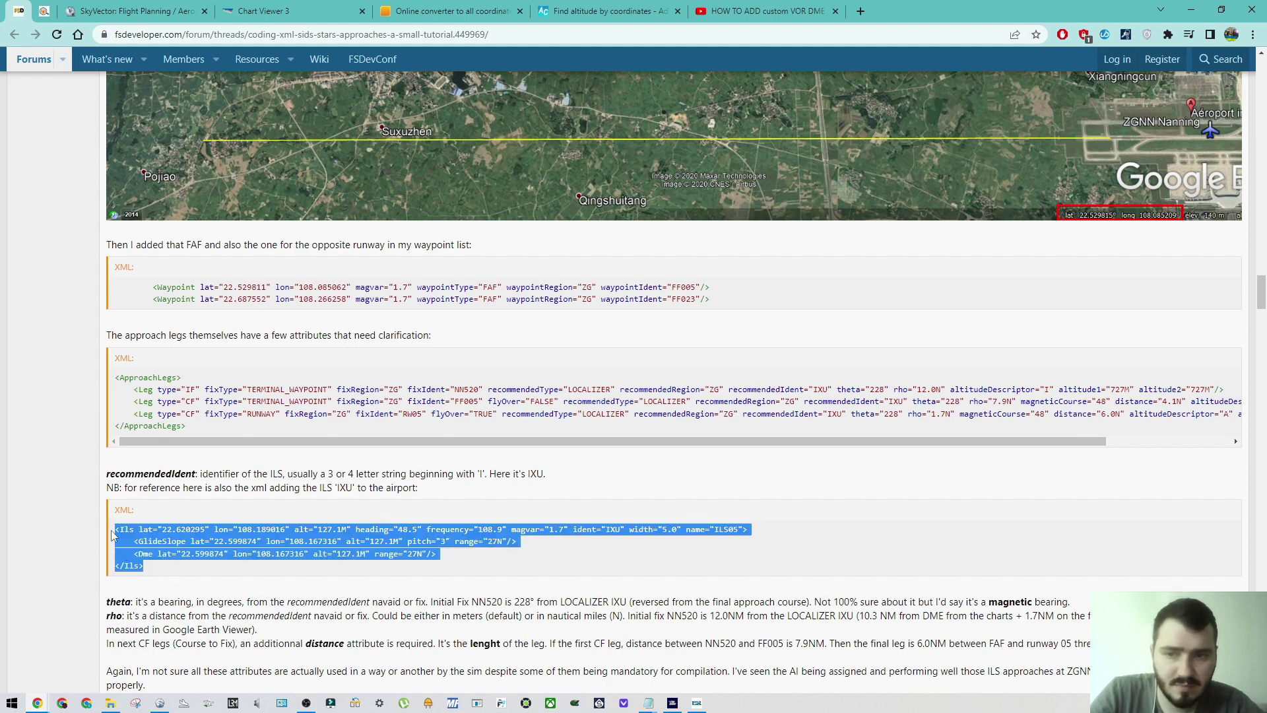
{"action": "left_click", "coordinate": [242, 569]}
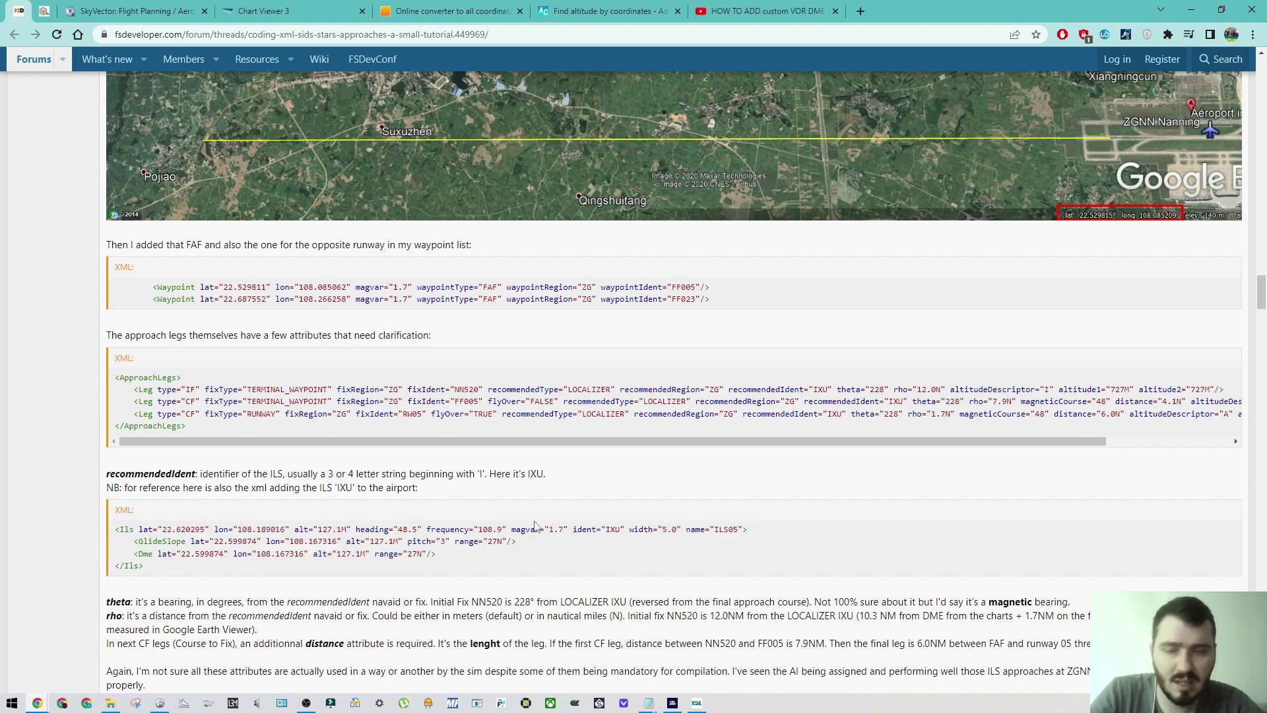
Step: Return to the tutorial's terminal waypoint section and highlight the XML list of VOR and NAMED waypoints
{"action": "scroll", "coordinate": [535, 526], "scroll_direction": "up", "scroll_amount": 1}
{"action": "scroll", "coordinate": [384, 552], "scroll_direction": "up", "scroll_amount": 20}
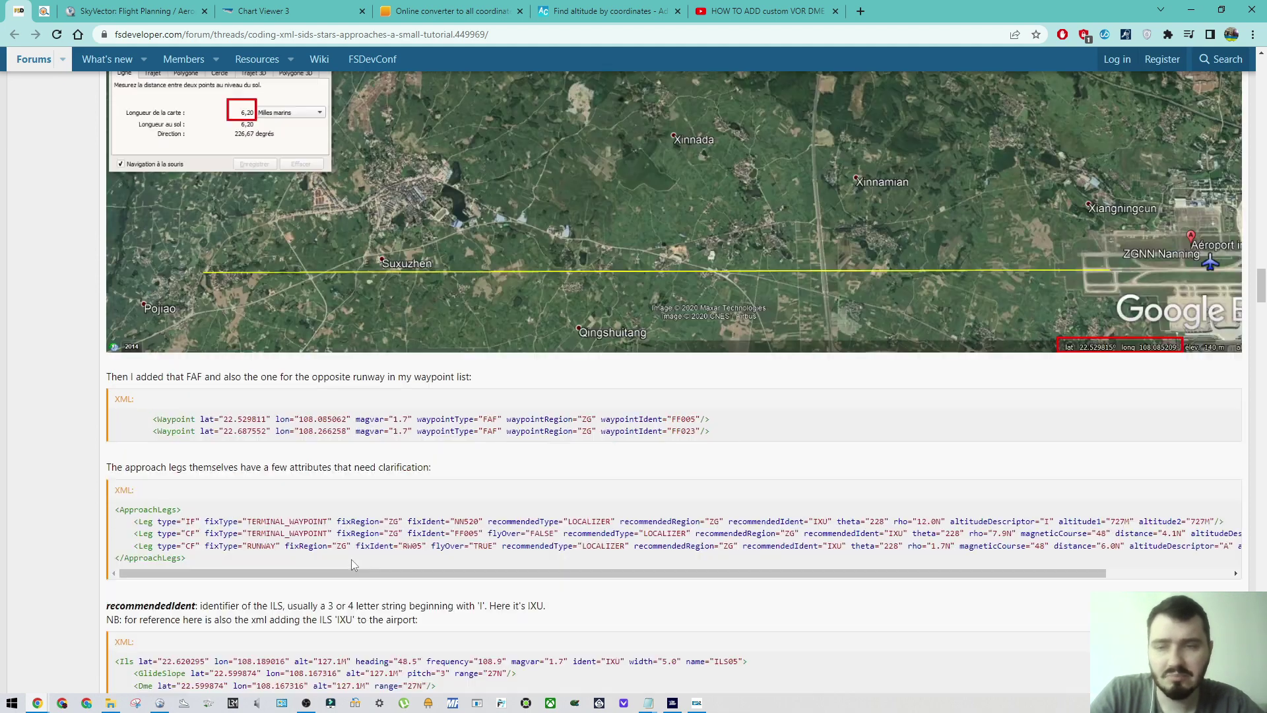
{"action": "scroll", "coordinate": [817, 347], "scroll_direction": "up", "scroll_amount": 20}
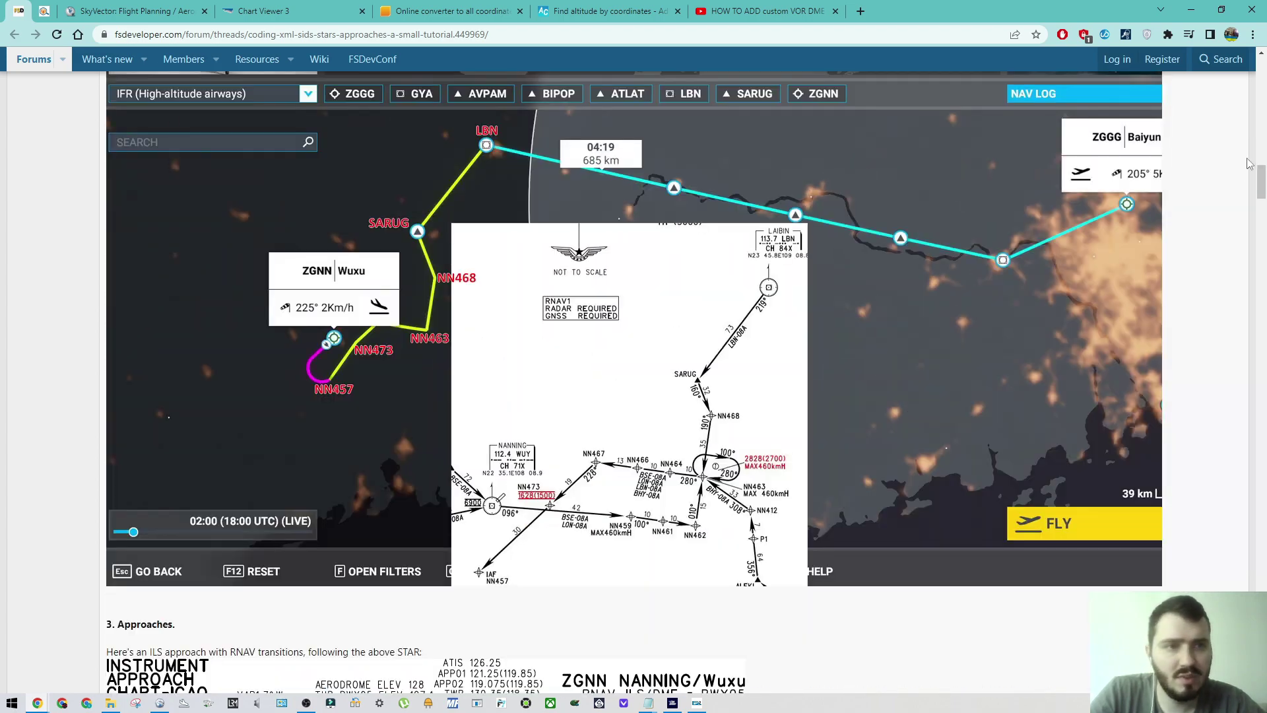
{"action": "scroll", "coordinate": [615, 384], "scroll_direction": "down", "scroll_amount": 6}
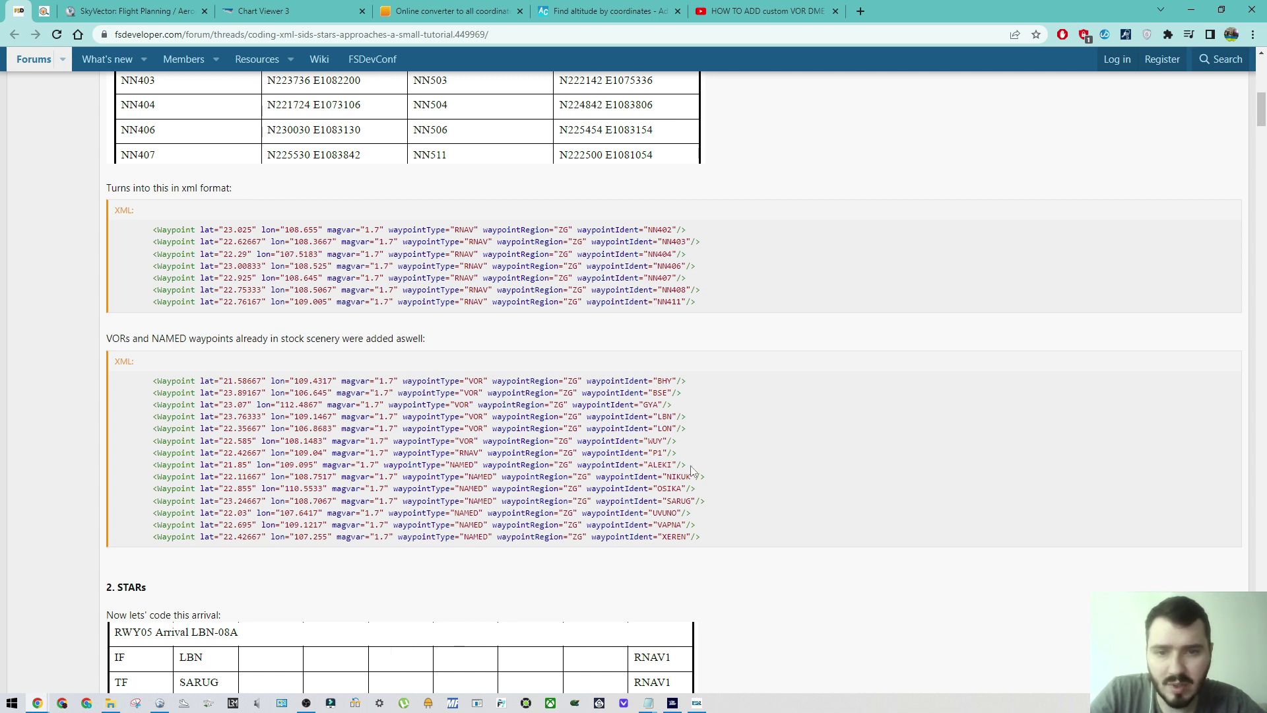
{"action": "left_click_drag", "start_coordinate": [691, 470], "coordinate": [135, 445]}
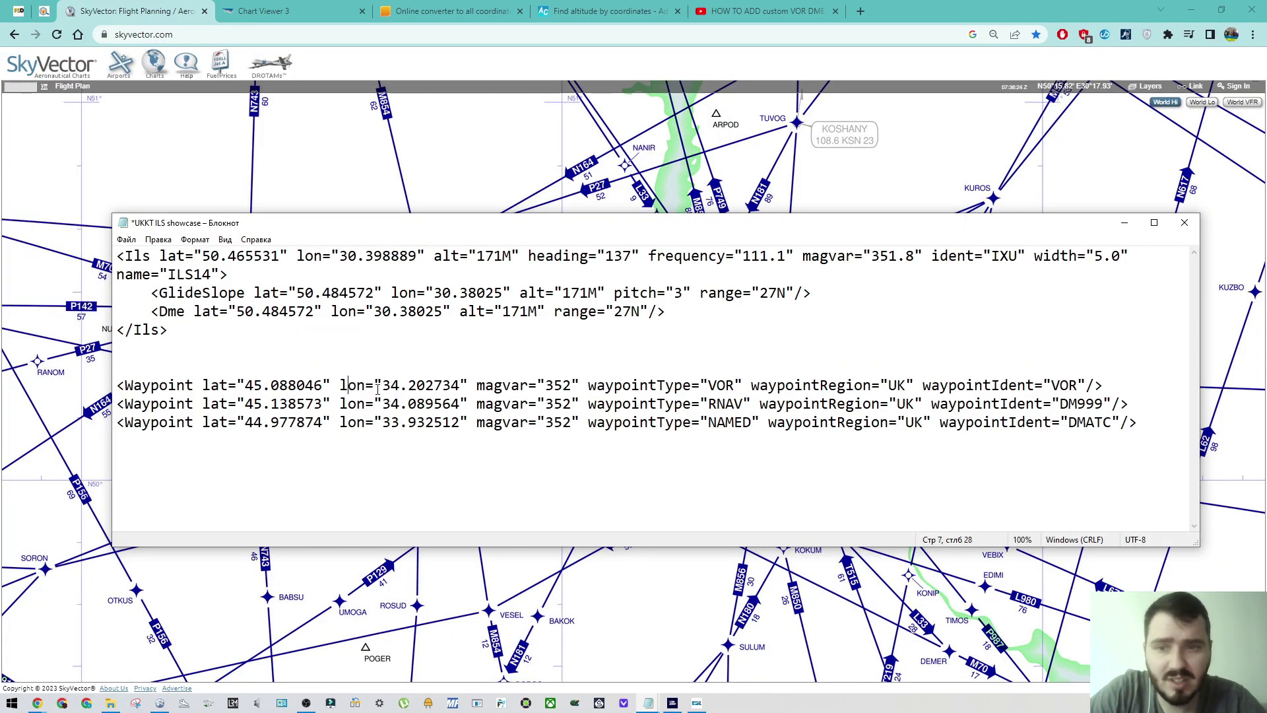
Step: In the UKKT ILS showcase Notepad file, highlight the first waypoint's waypointIdent and waypointType values
{"action": "left_click", "coordinate": [1078, 385]}
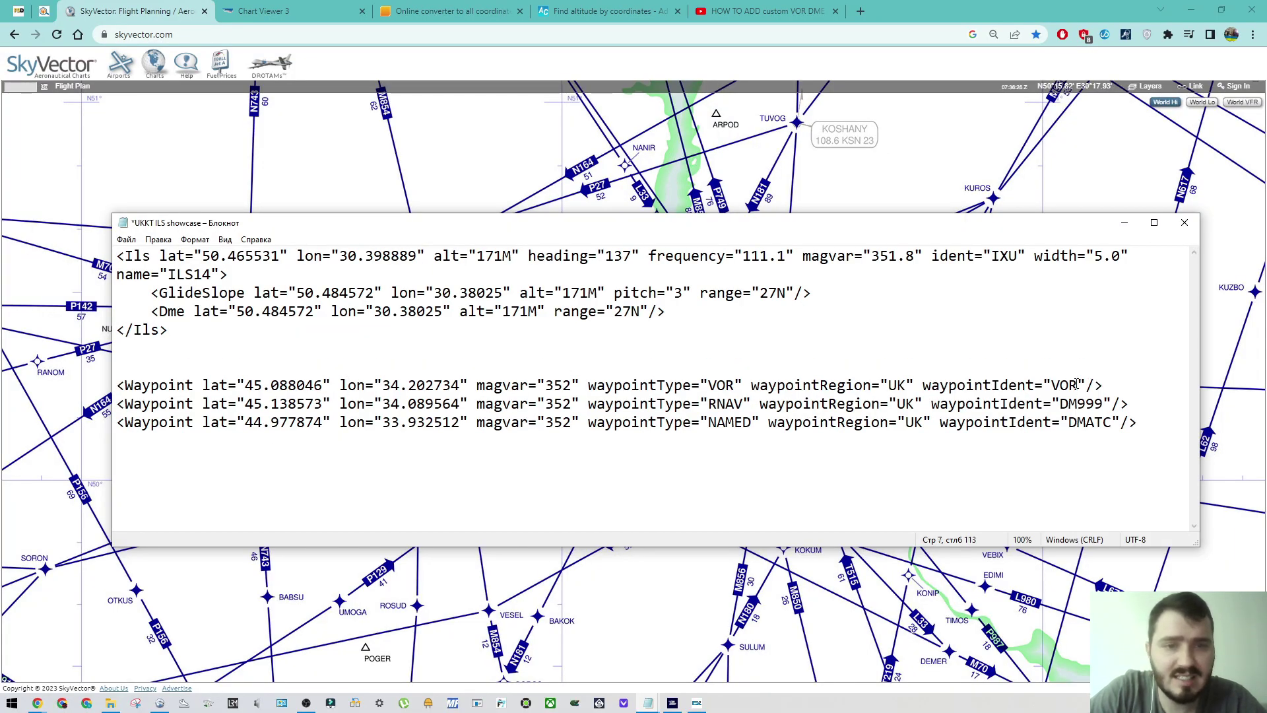
{"action": "left_click_drag", "start_coordinate": [1078, 384], "coordinate": [1043, 385]}
{"action": "left_click", "coordinate": [760, 404]}
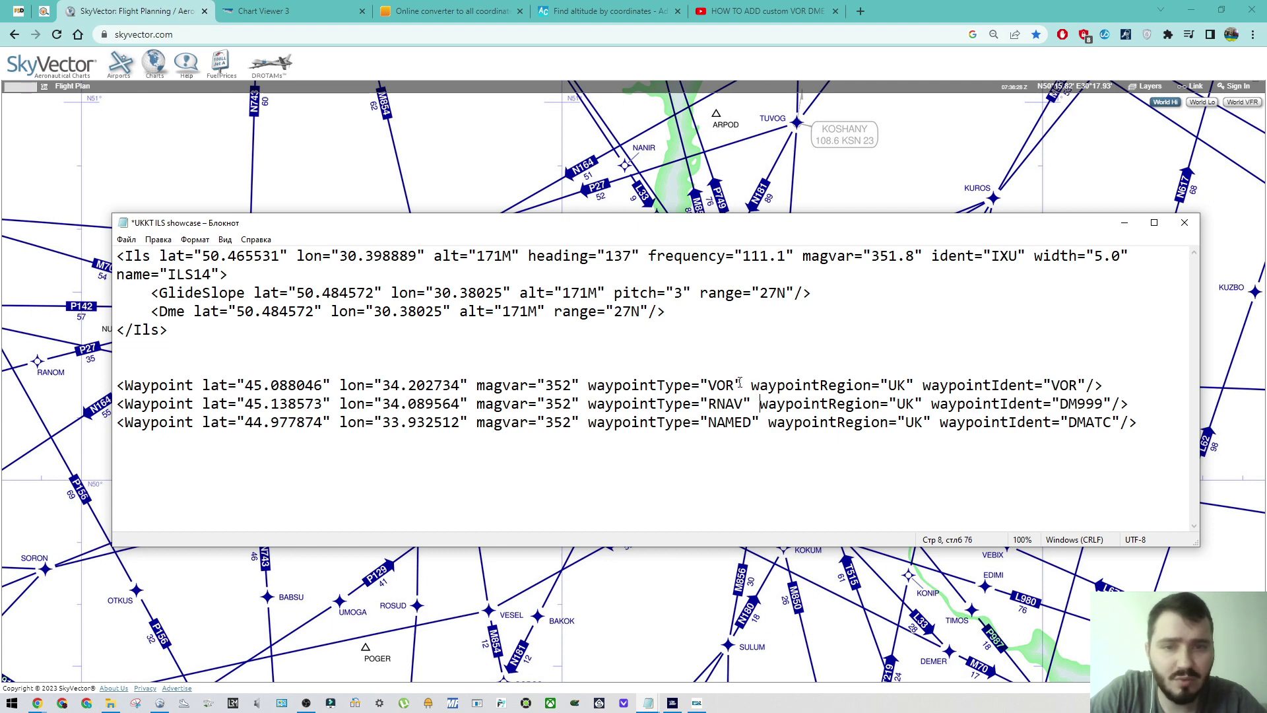
{"action": "left_click_drag", "start_coordinate": [733, 385], "coordinate": [703, 385]}
{"action": "left_click", "coordinate": [718, 385]}
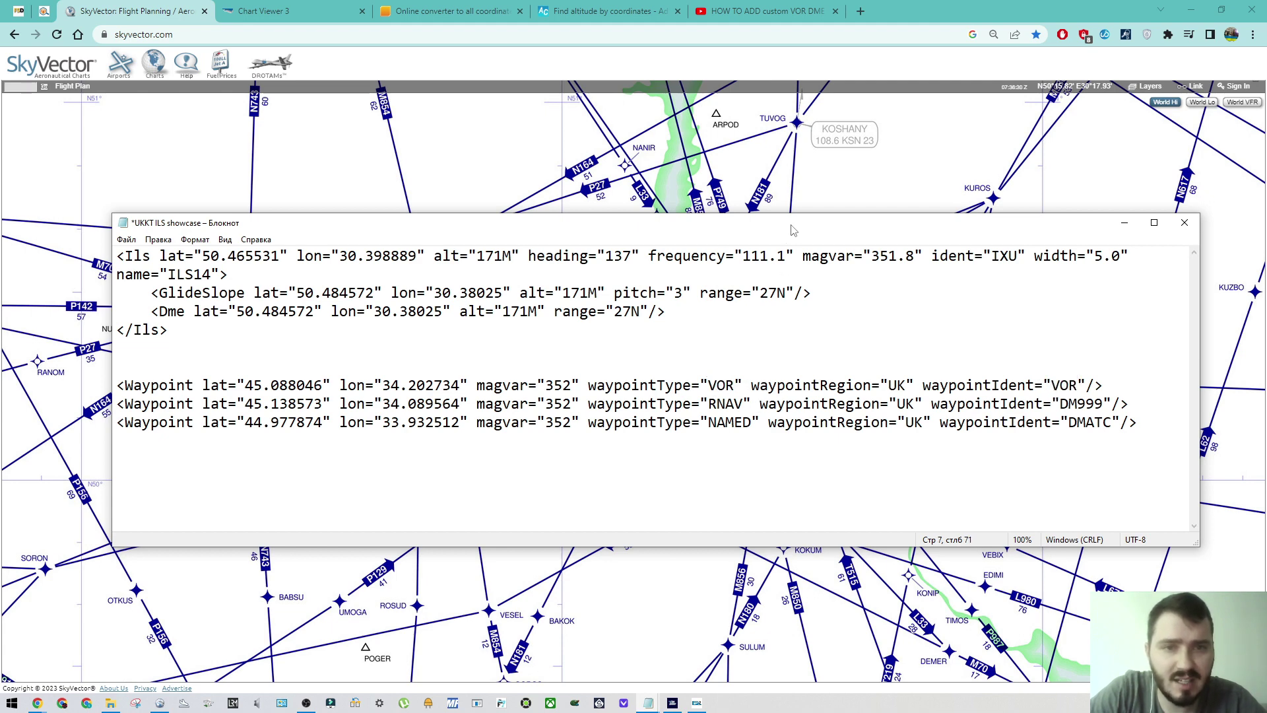
Step: Move the Notepad window higher over the chart and highlight the complete VOR waypoint line
{"action": "left_click_drag", "start_coordinate": [793, 229], "coordinate": [749, 171]}
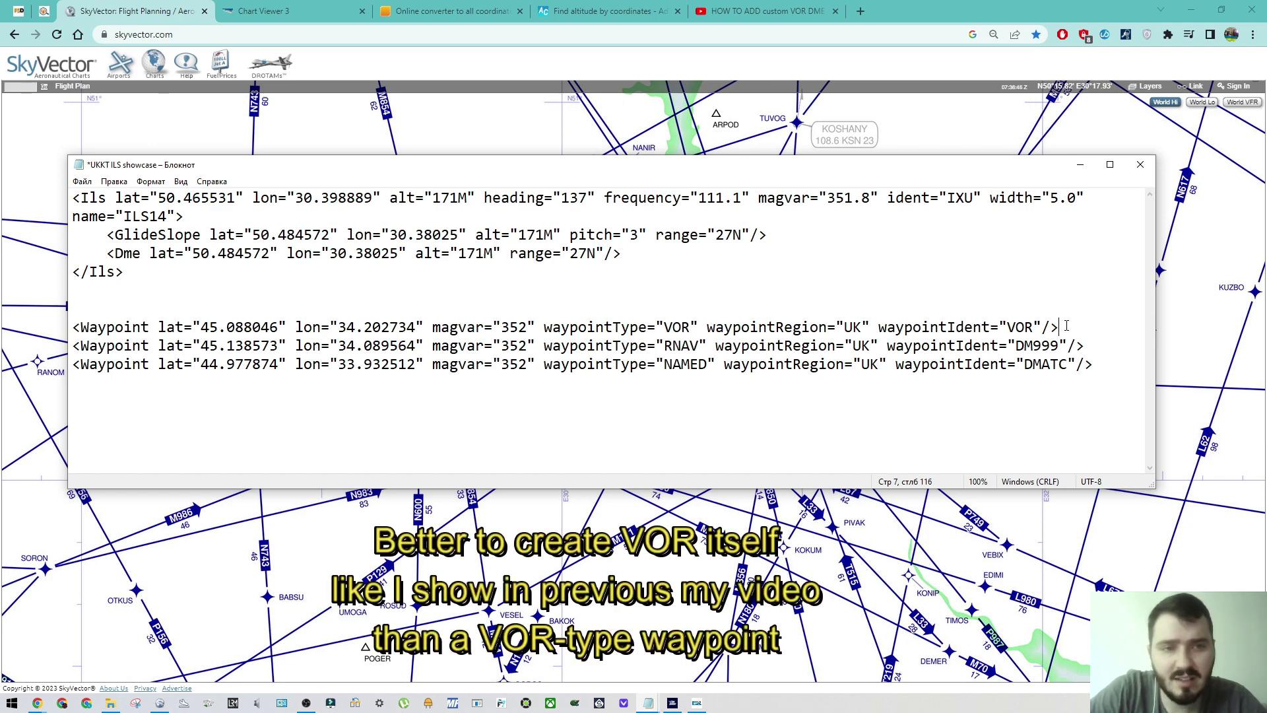
{"action": "left_click_drag", "start_coordinate": [1066, 326], "coordinate": [71, 319]}
{"action": "left_click", "coordinate": [97, 325]}
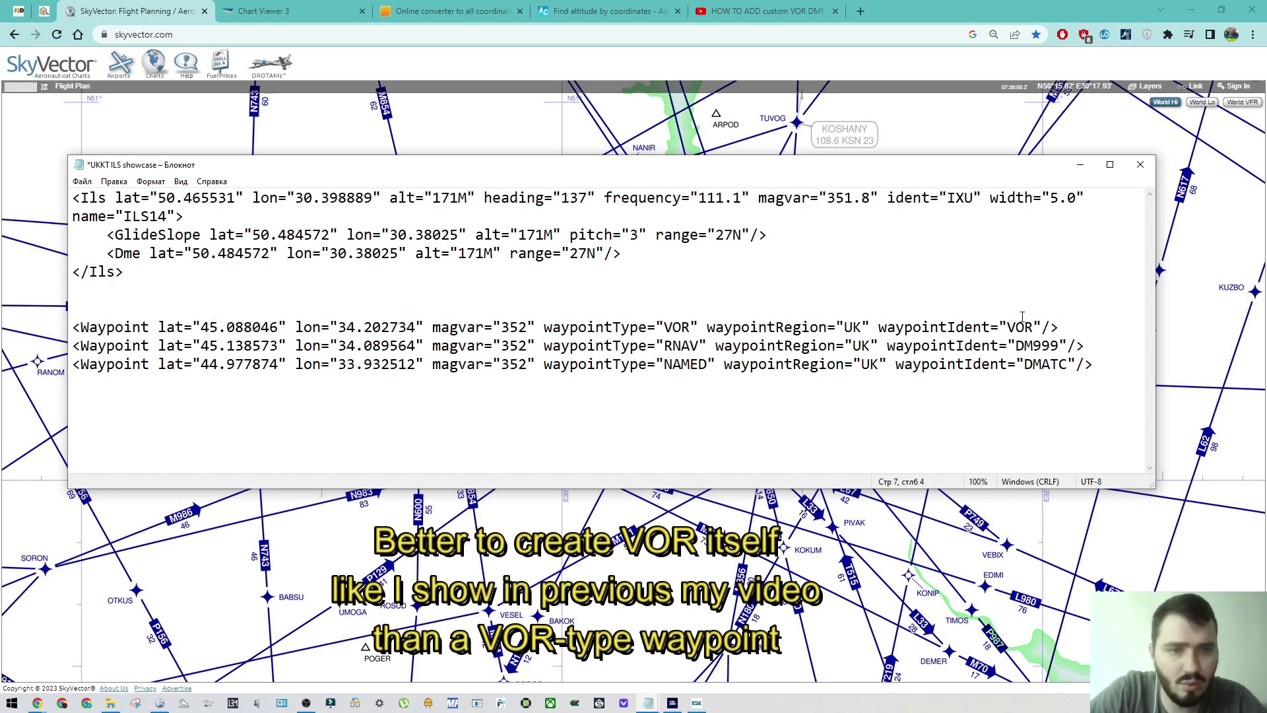
Step: Highlight the complete VOR waypoint line in the Notepad file, followed by the complete NAMED waypoint line
{"action": "left_click_drag", "start_coordinate": [1061, 326], "coordinate": [71, 324]}
{"action": "left_click", "coordinate": [169, 328]}
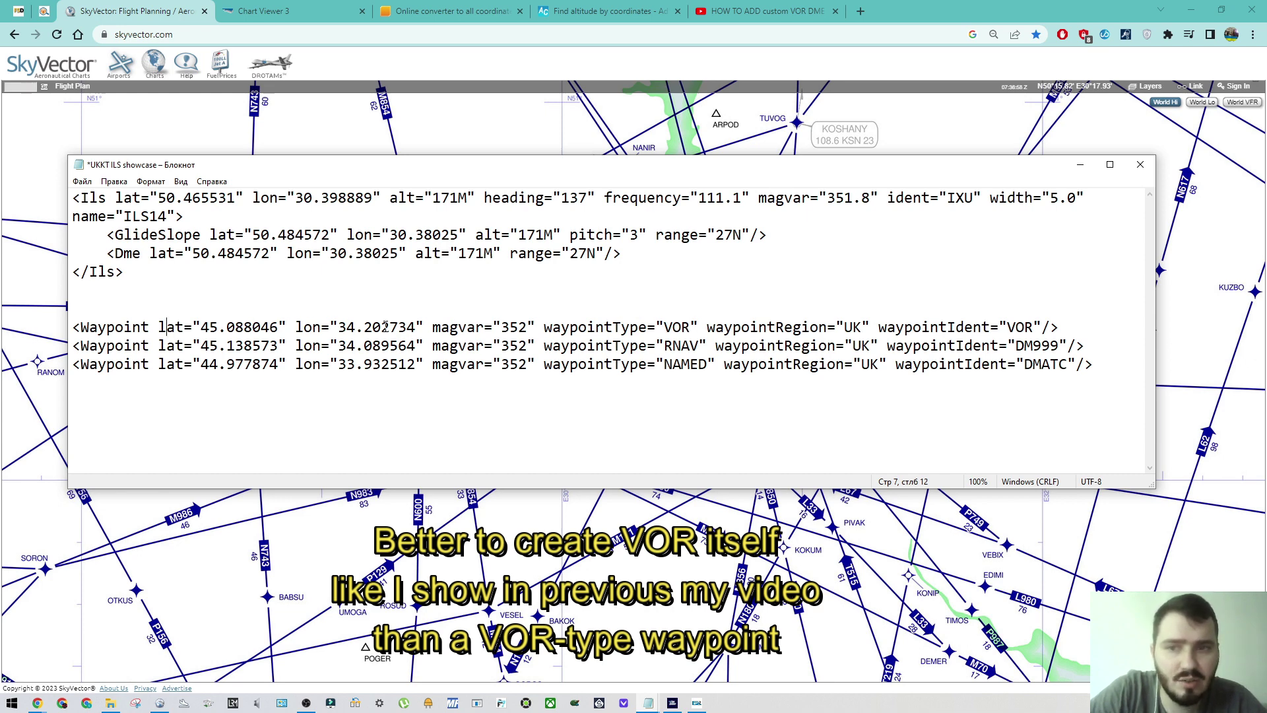
{"action": "left_click_drag", "start_coordinate": [1060, 299], "coordinate": [38, 298]}
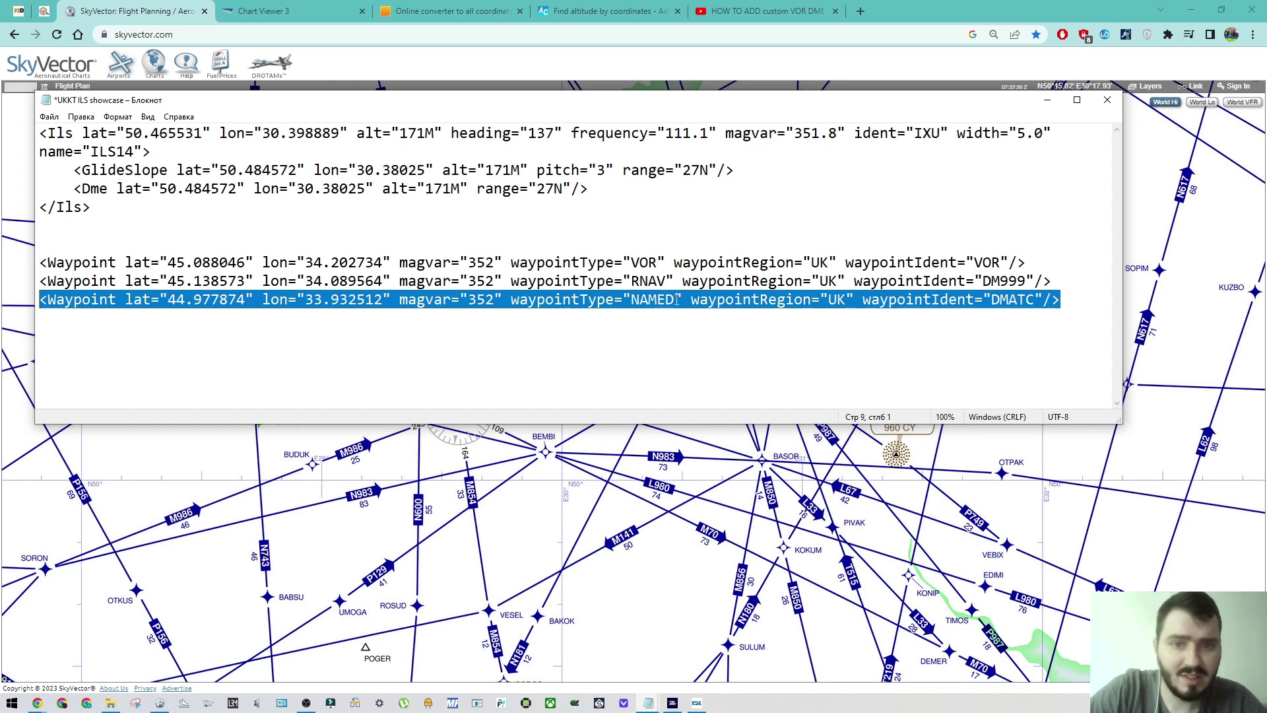
Step: Examine the named airway waypoints on the SkyVector chart around Kyiv, from LAPVA and PISOK to KUROS and the area farther east
{"action": "left_click_drag", "start_coordinate": [693, 458], "coordinate": [848, 401]}
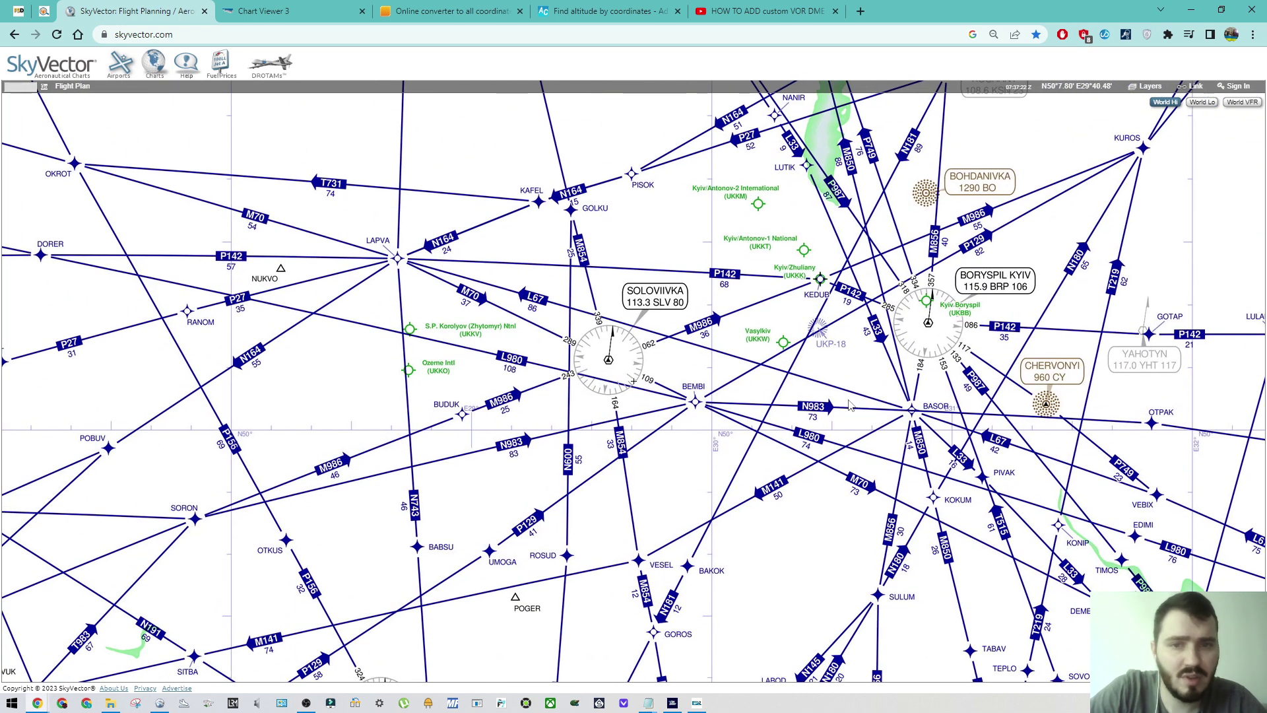
{"action": "scroll", "coordinate": [818, 306], "scroll_direction": "down", "scroll_amount": 1}
{"action": "scroll", "coordinate": [818, 306], "scroll_direction": "up", "scroll_amount": 2}
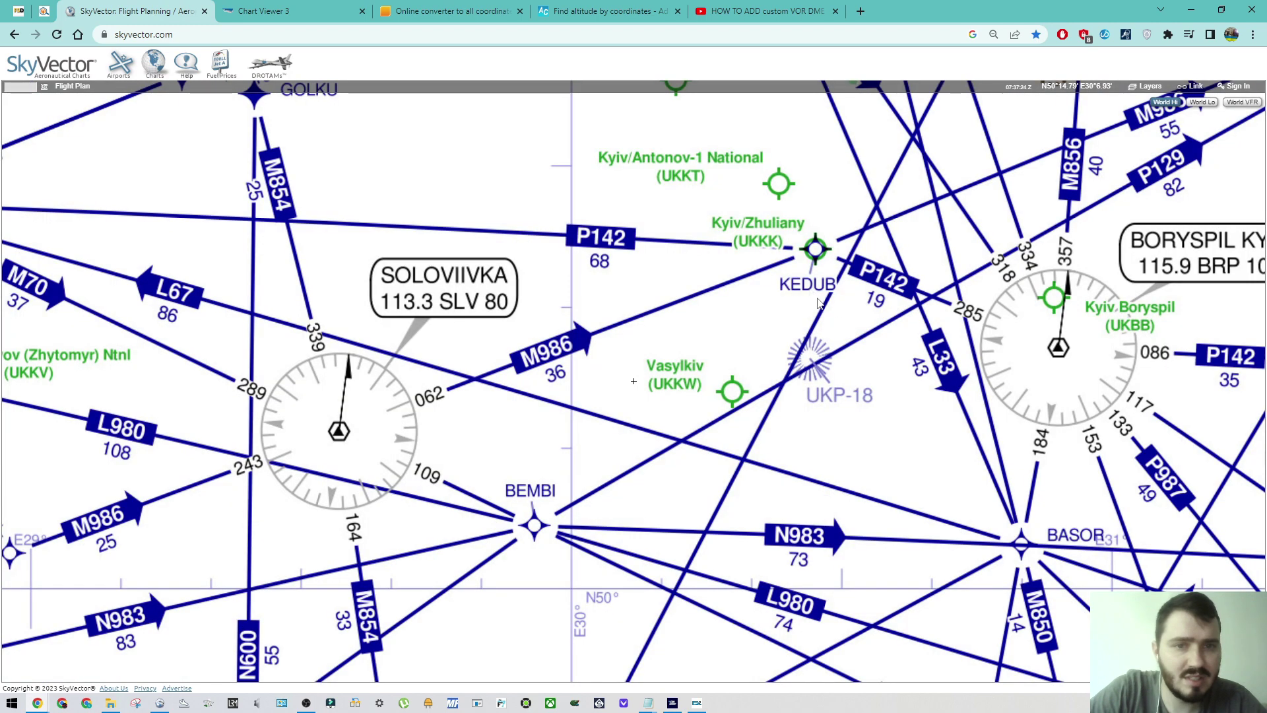
{"action": "scroll", "coordinate": [856, 346], "scroll_direction": "down", "scroll_amount": 1}
{"action": "scroll", "coordinate": [857, 345], "scroll_direction": "down", "scroll_amount": 1}
{"action": "scroll", "coordinate": [643, 323], "scroll_direction": "up", "scroll_amount": 2}
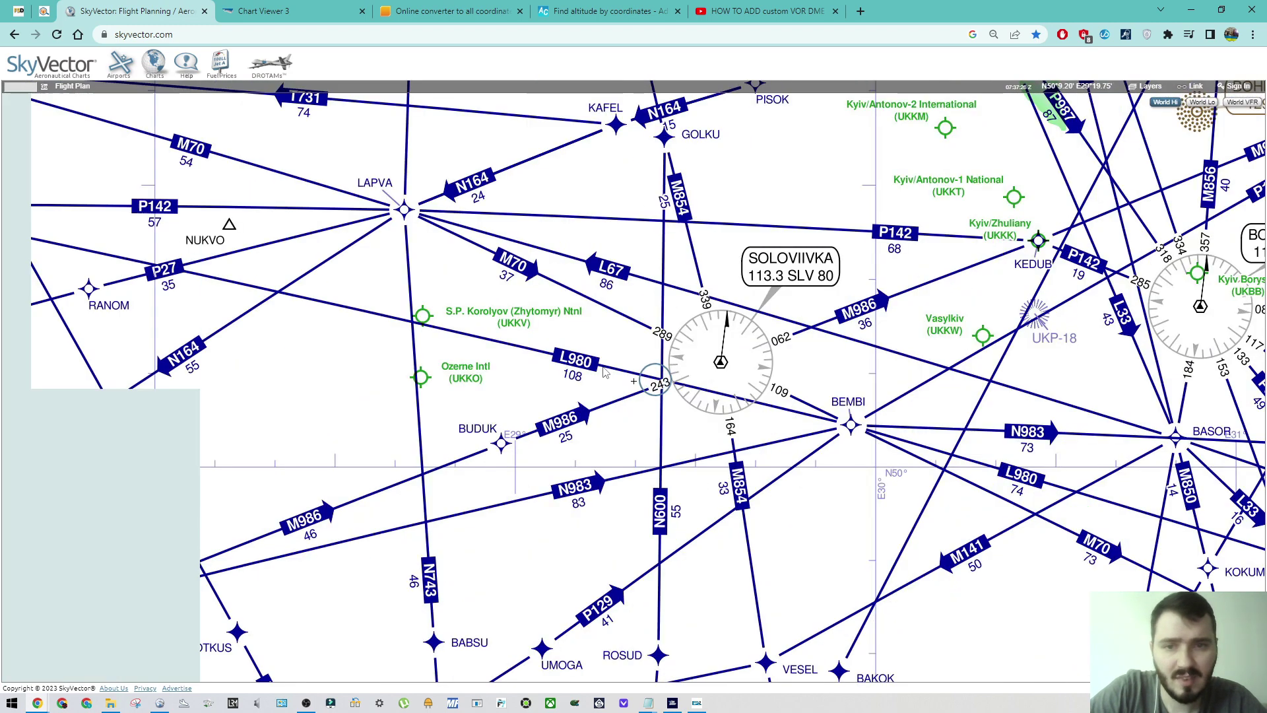
{"action": "left_click_drag", "start_coordinate": [404, 206], "coordinate": [498, 317]}
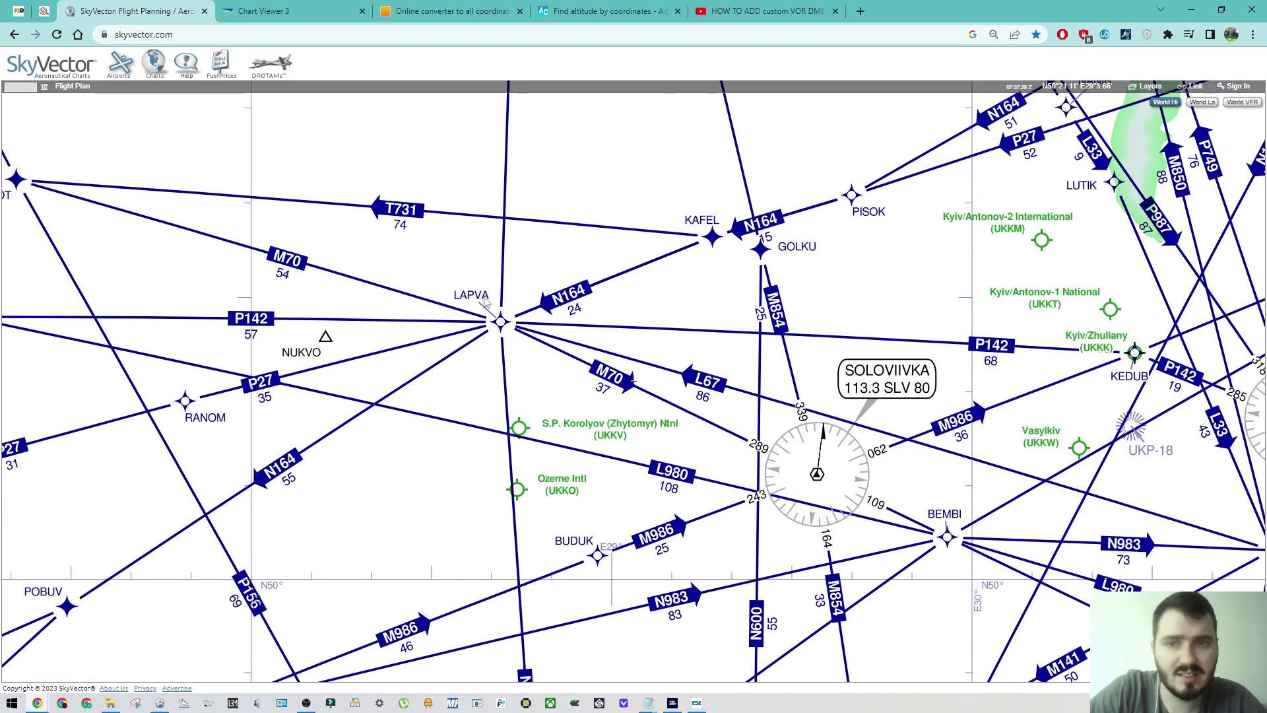
{"action": "left_click_drag", "start_coordinate": [852, 232], "coordinate": [709, 308]}
{"action": "scroll", "coordinate": [688, 370], "scroll_direction": "down", "scroll_amount": 1}
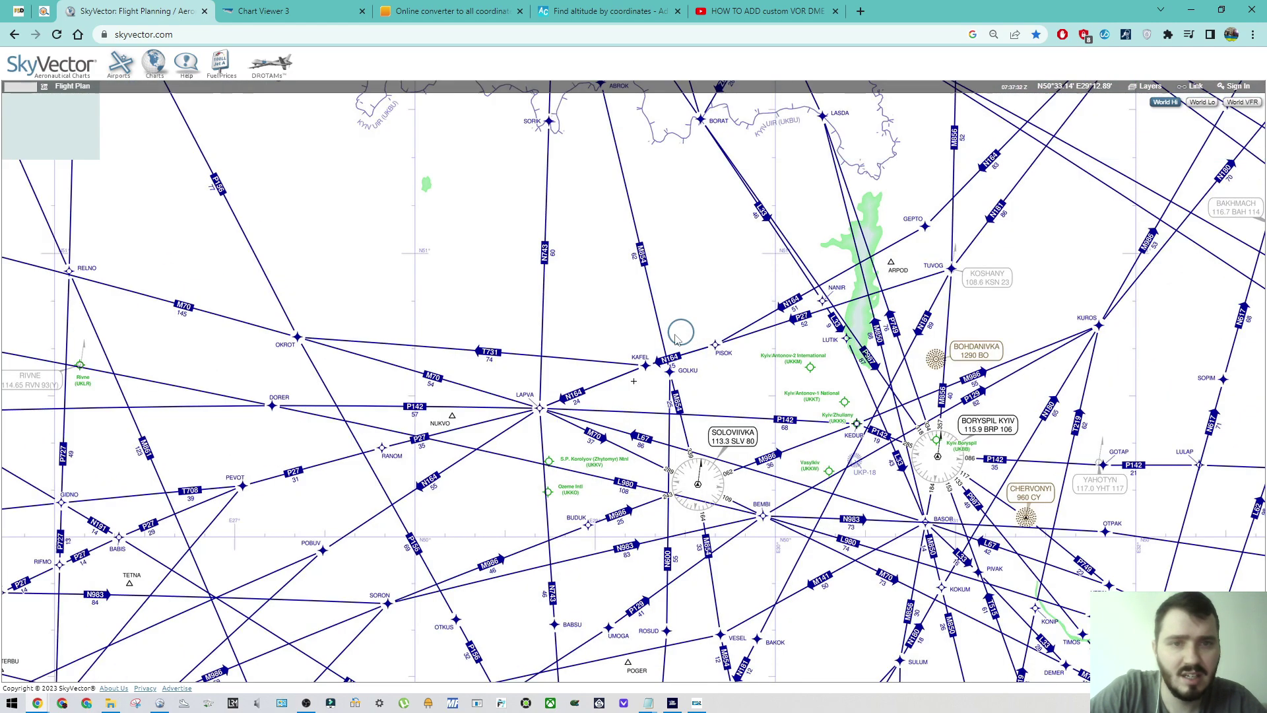
{"action": "left_click_drag", "start_coordinate": [979, 284], "coordinate": [647, 405]}
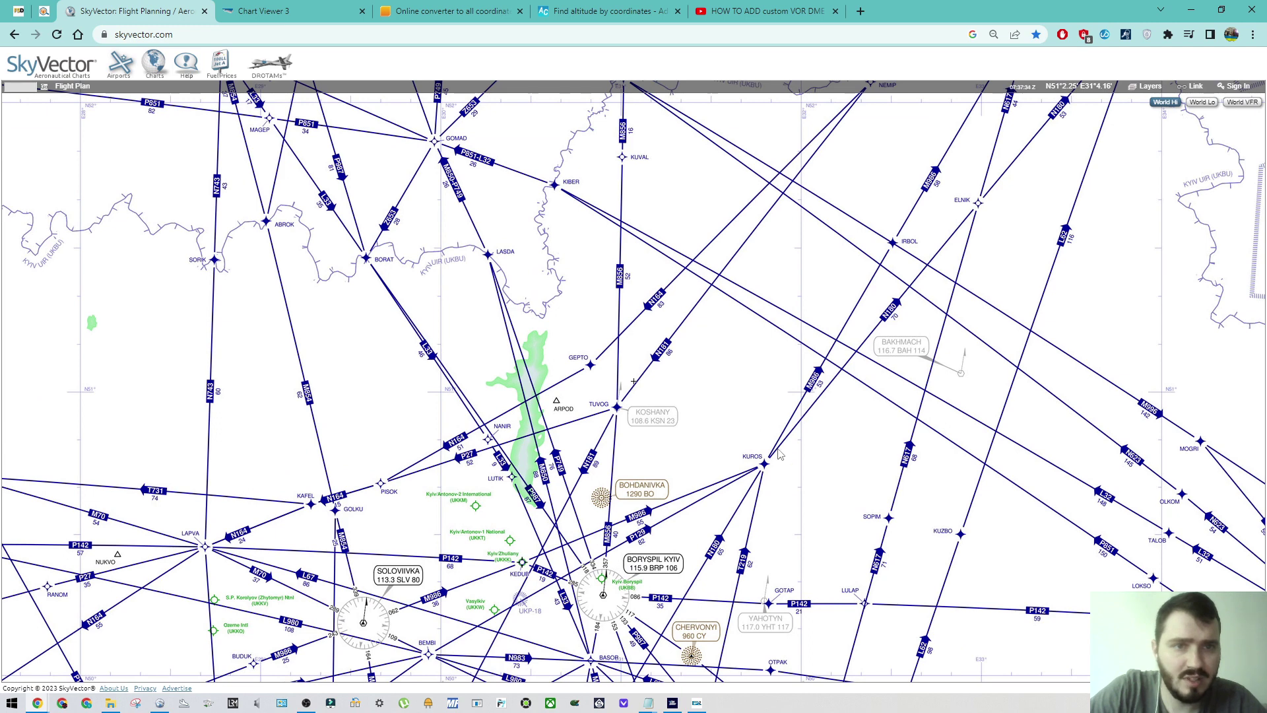
{"action": "left_click_drag", "start_coordinate": [776, 448], "coordinate": [545, 460]}
{"action": "scroll", "coordinate": [660, 251], "scroll_direction": "up", "scroll_amount": 1}
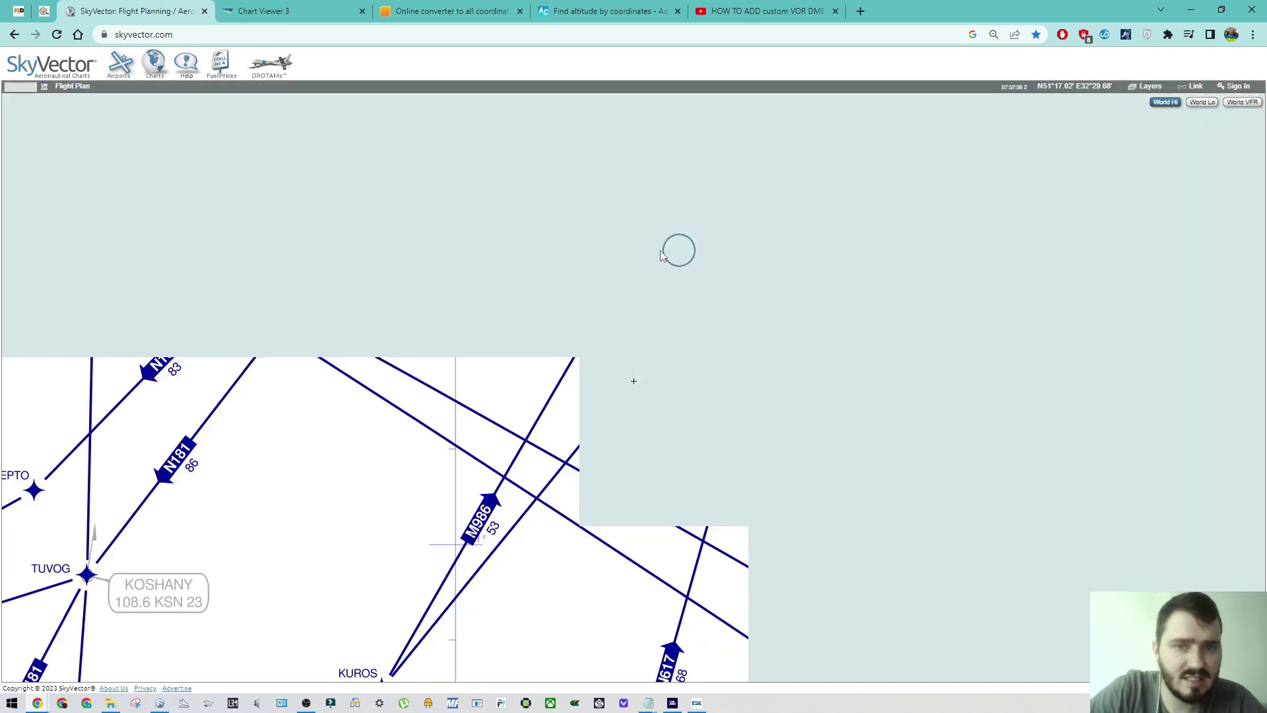
{"action": "scroll", "coordinate": [701, 363], "scroll_direction": "down", "scroll_amount": 1}
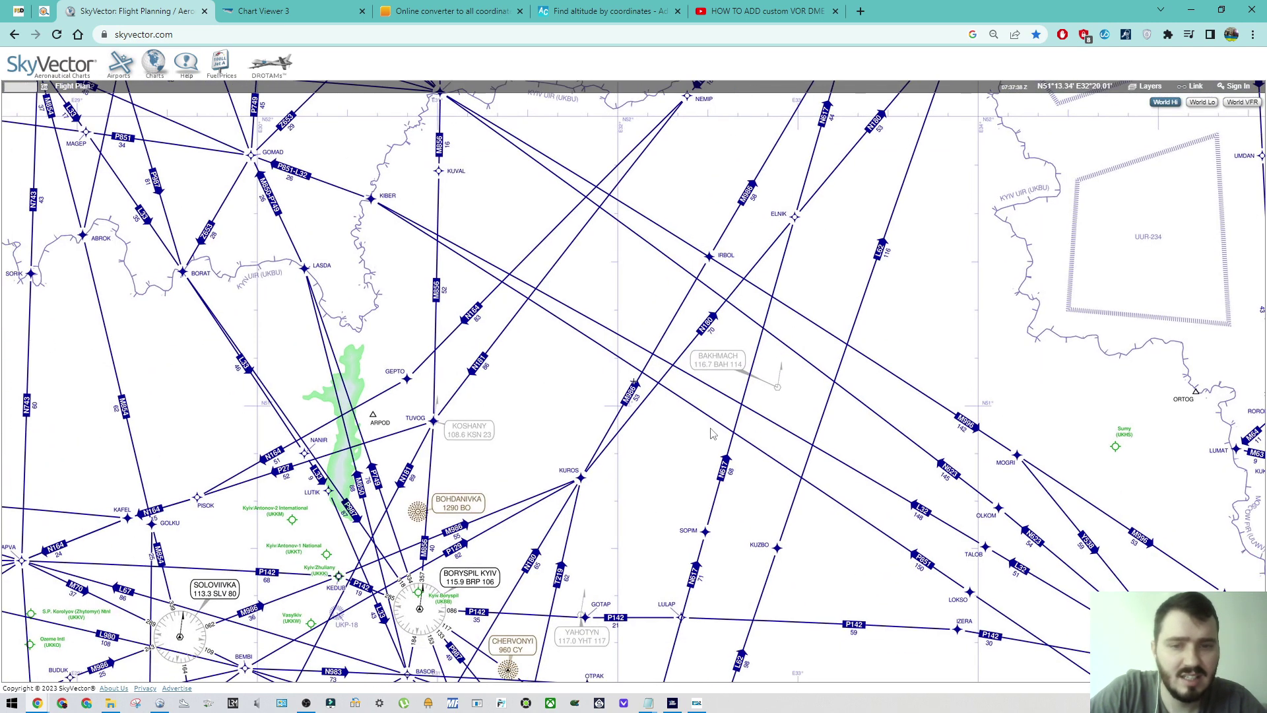
Step: Return to the Notepad file and highlight the DMATC ident in the NAMED waypoint line
{"action": "left_click", "coordinate": [1191, 10]}
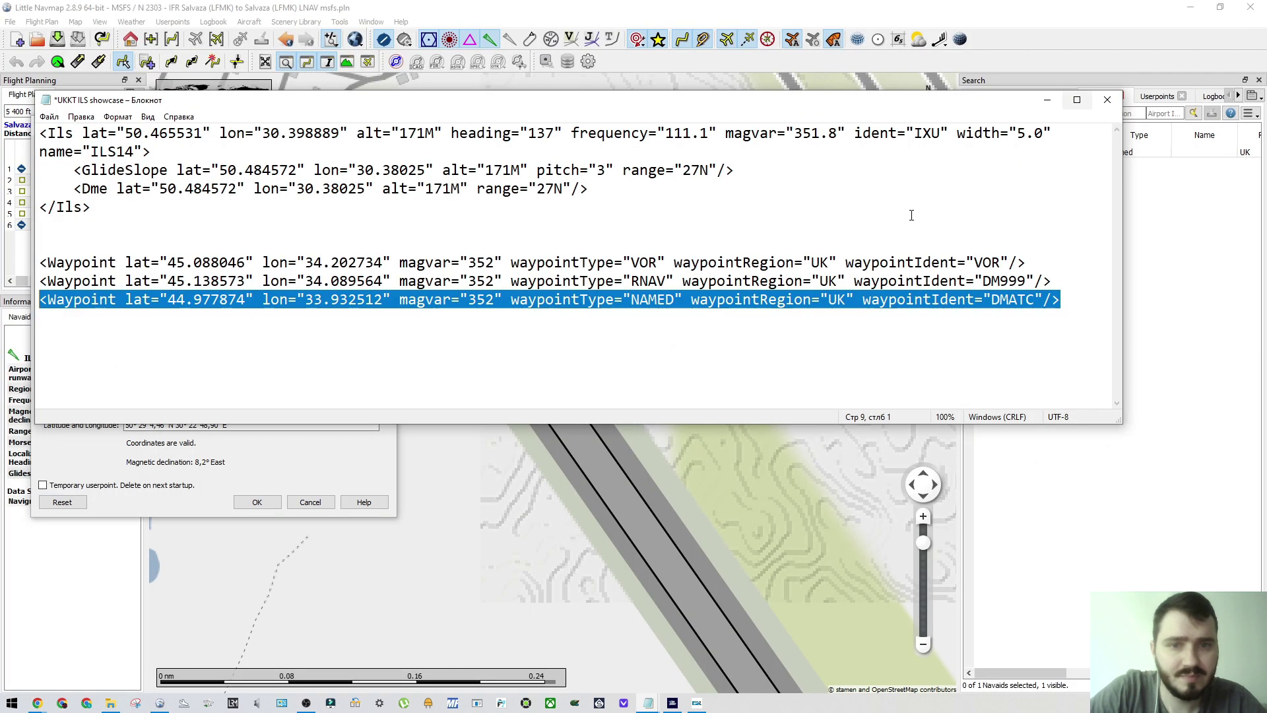
{"action": "left_click", "coordinate": [868, 324]}
{"action": "left_click_drag", "start_coordinate": [992, 301], "coordinate": [1035, 301]}
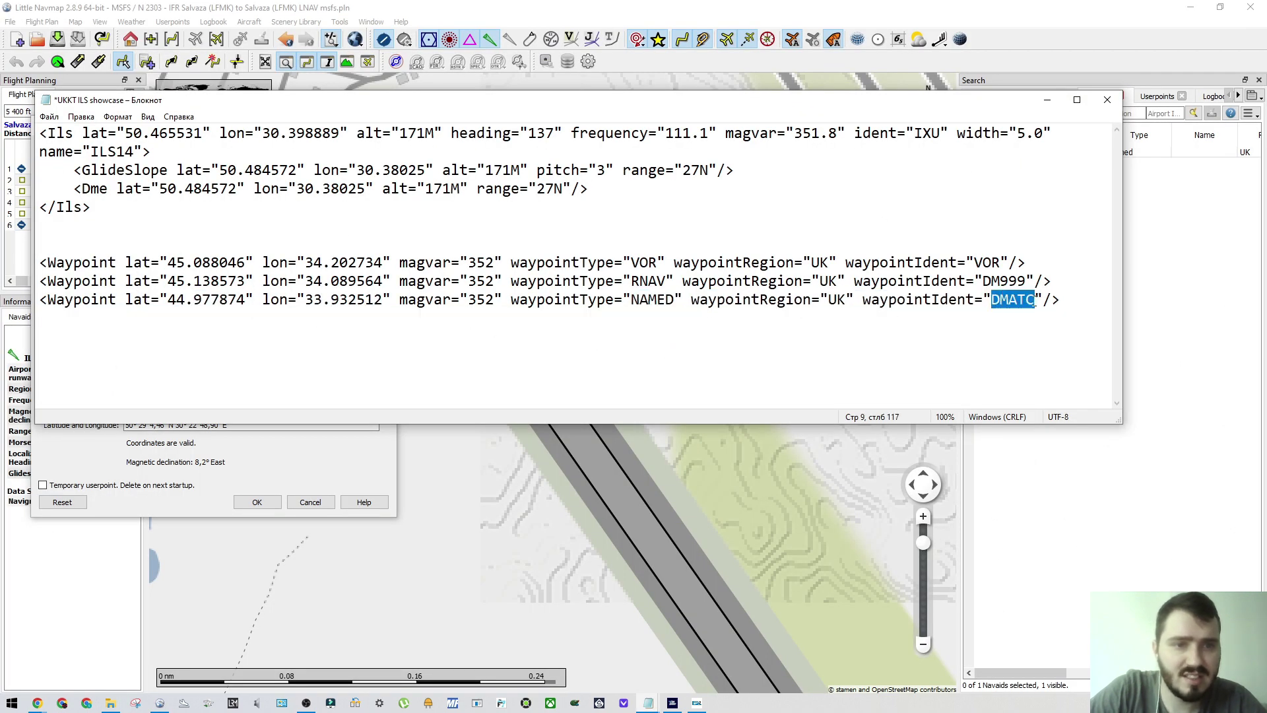
Step: Search SkyVector for a waypoint called DIMON
{"action": "left_click", "coordinate": [1031, 302]}
{"action": "key", "text": "alt+Tab"}
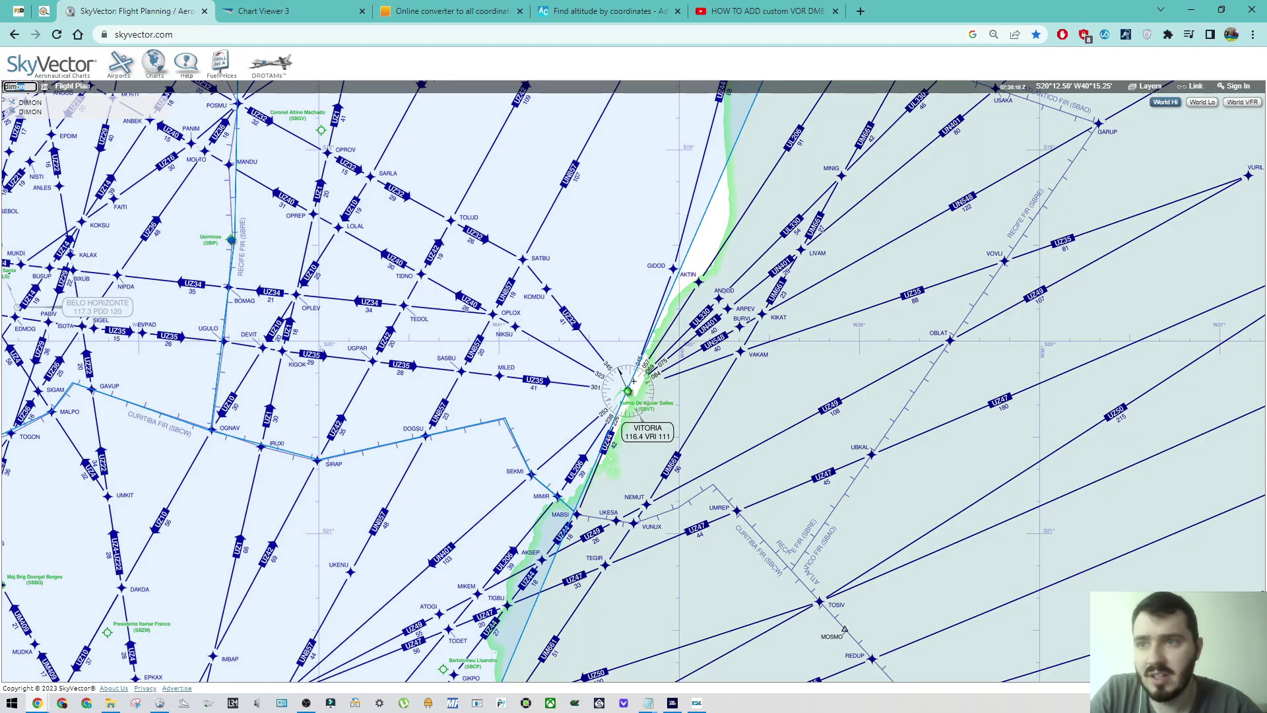
{"action": "left_click", "coordinate": [45, 87]}
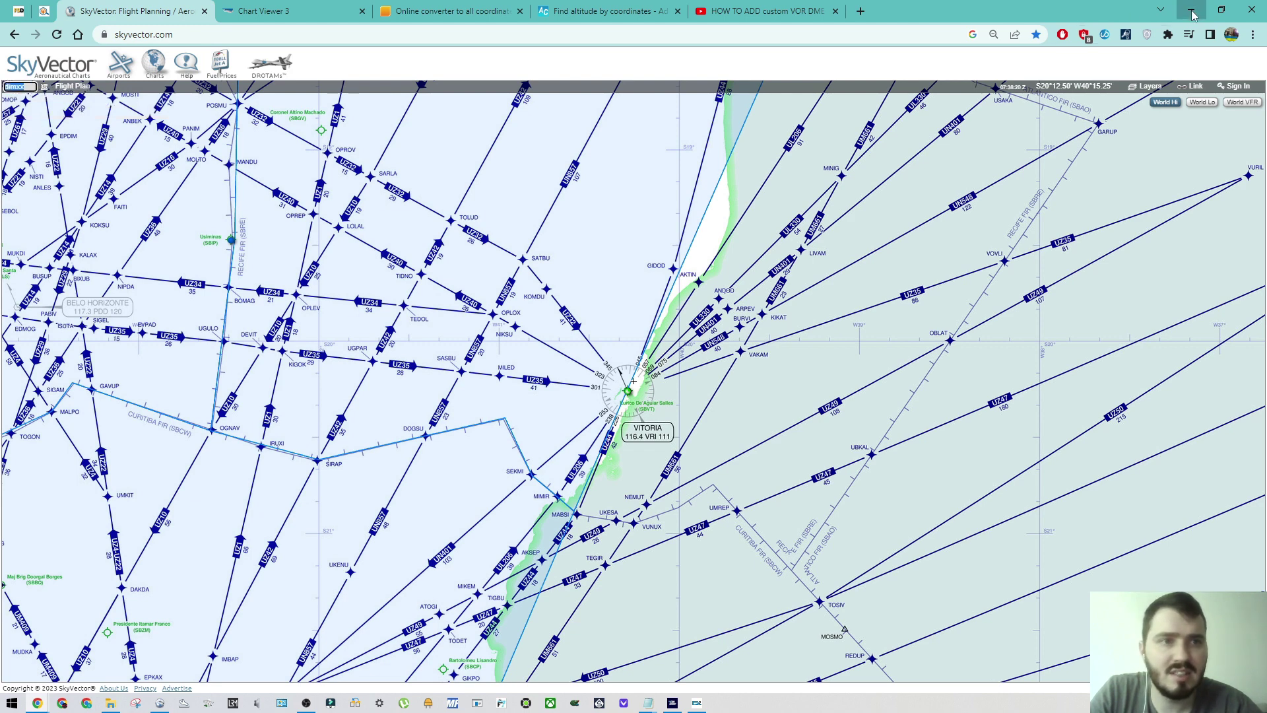
Step: Set the NAMED waypoint's waypointIdent to DIMXX in the Notepad file and highlight its waypointType value
{"action": "key", "text": "alt+Tab"}
{"action": "left_click_drag", "start_coordinate": [1017, 301], "coordinate": [1036, 301]}
{"action": "type", "text": "XX"}
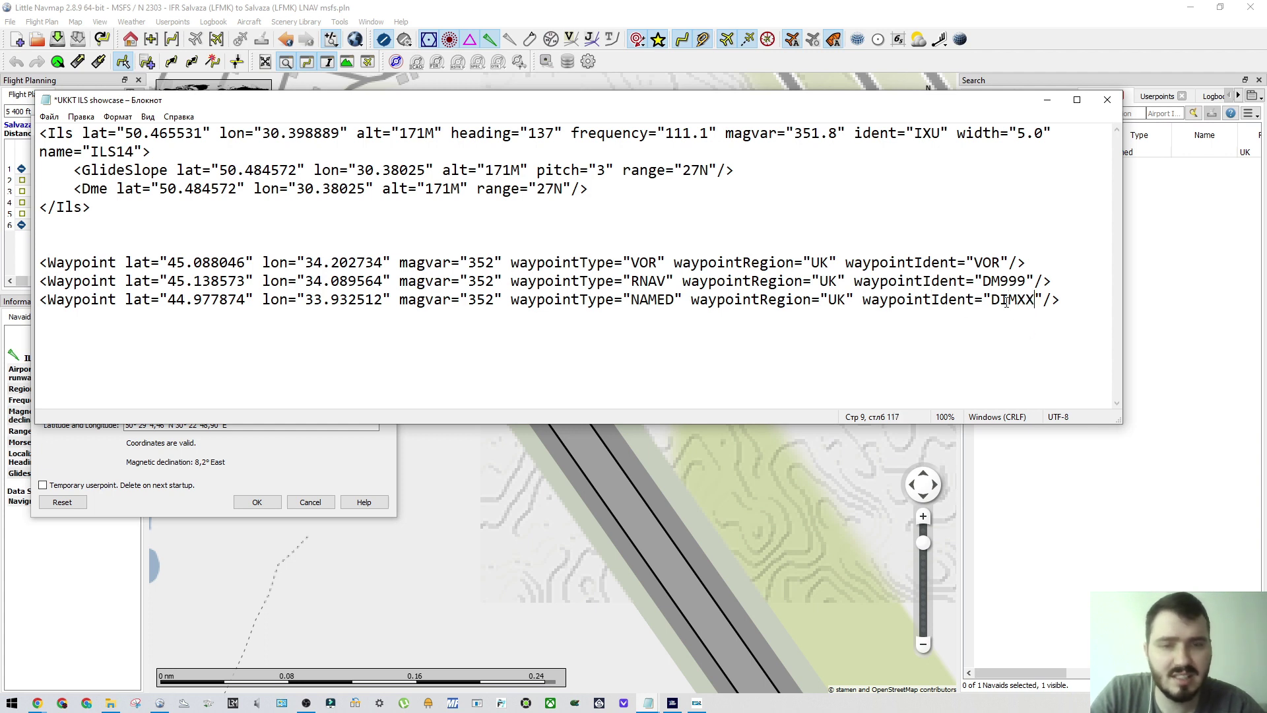
{"action": "left_click_drag", "start_coordinate": [675, 300], "coordinate": [639, 300]}
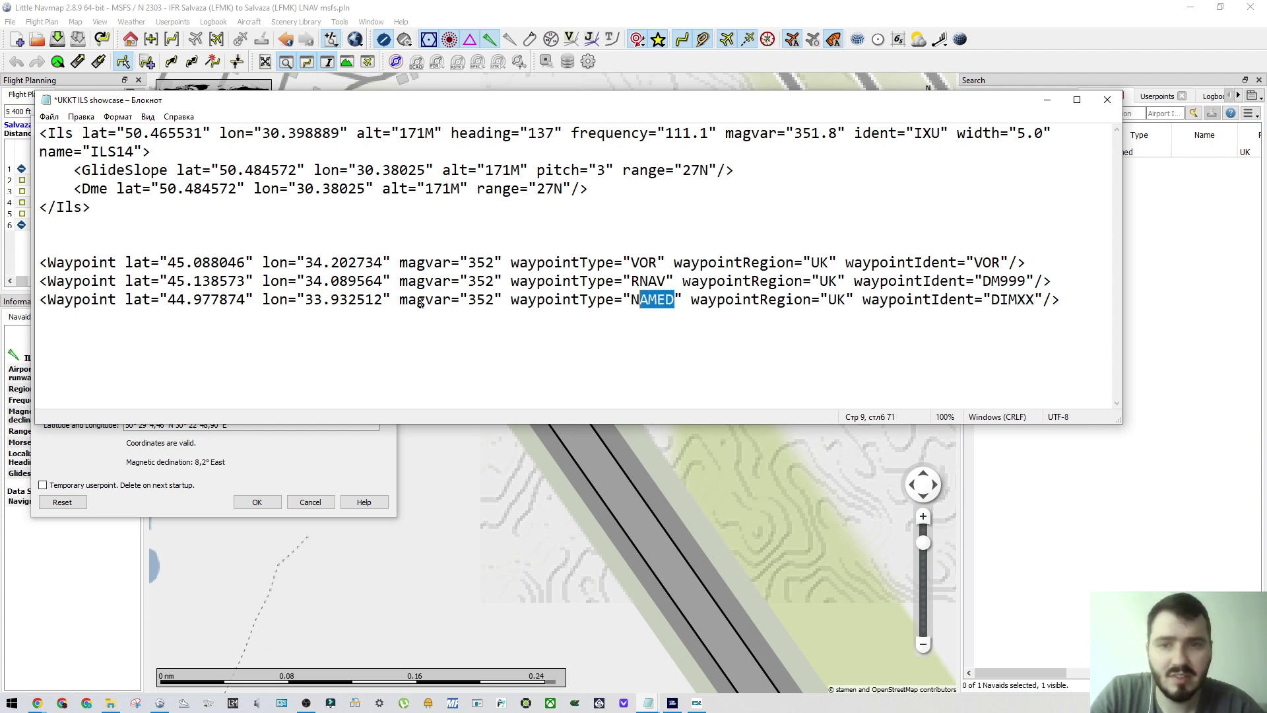
{"action": "left_click", "coordinate": [461, 300]}
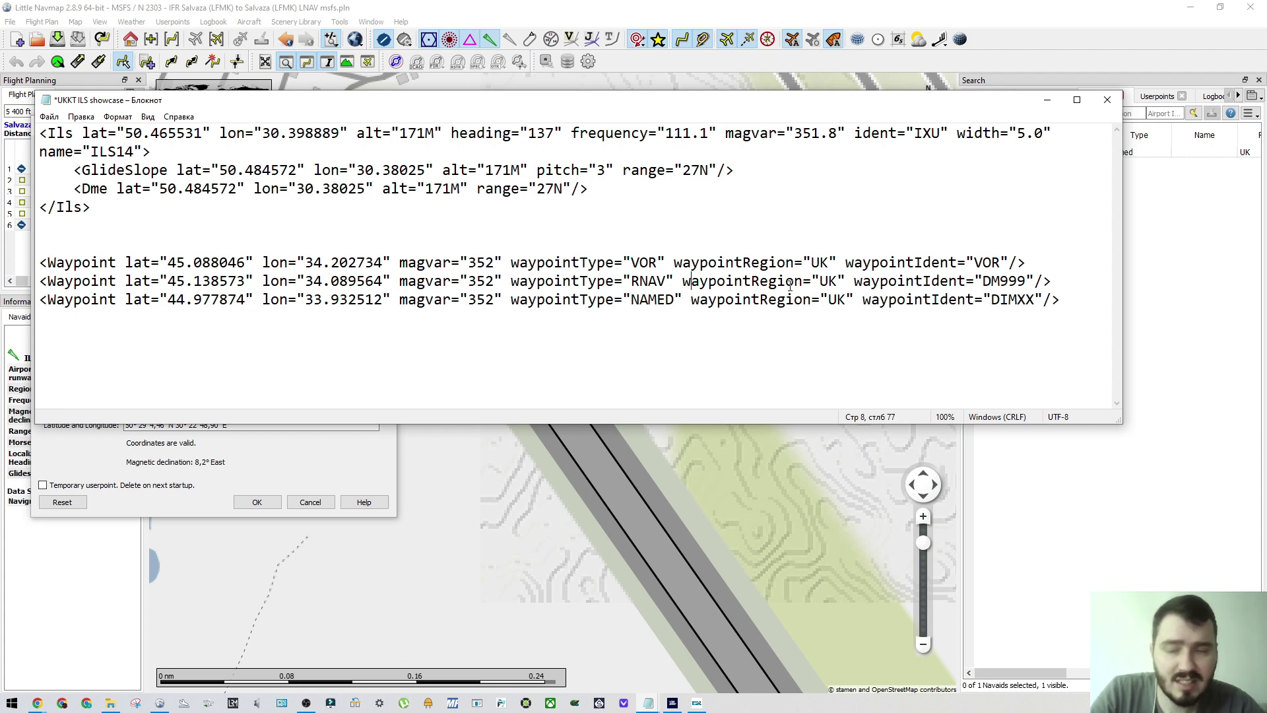
Step: Bring up the London City Lctr ILS DME Rwy 27 chart, skim down to its vertical profile, and close it
{"action": "left_click", "coordinate": [37, 703]}
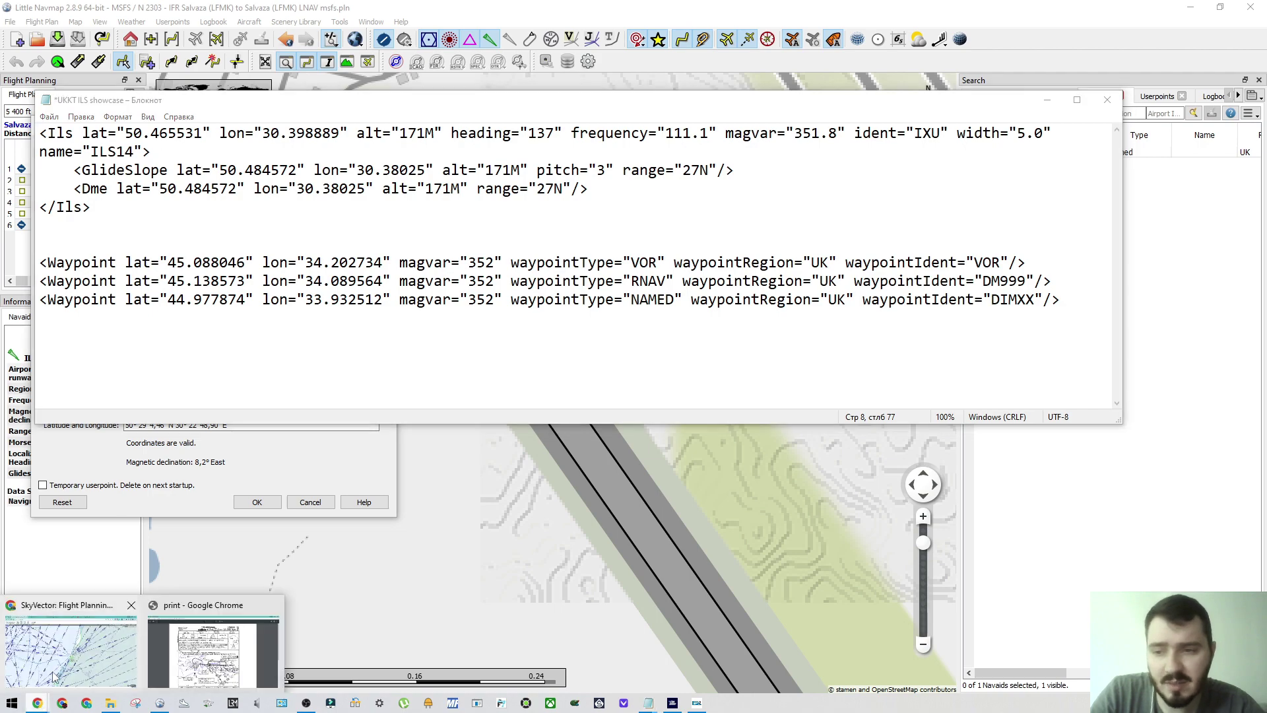
{"action": "left_click", "coordinate": [211, 660]}
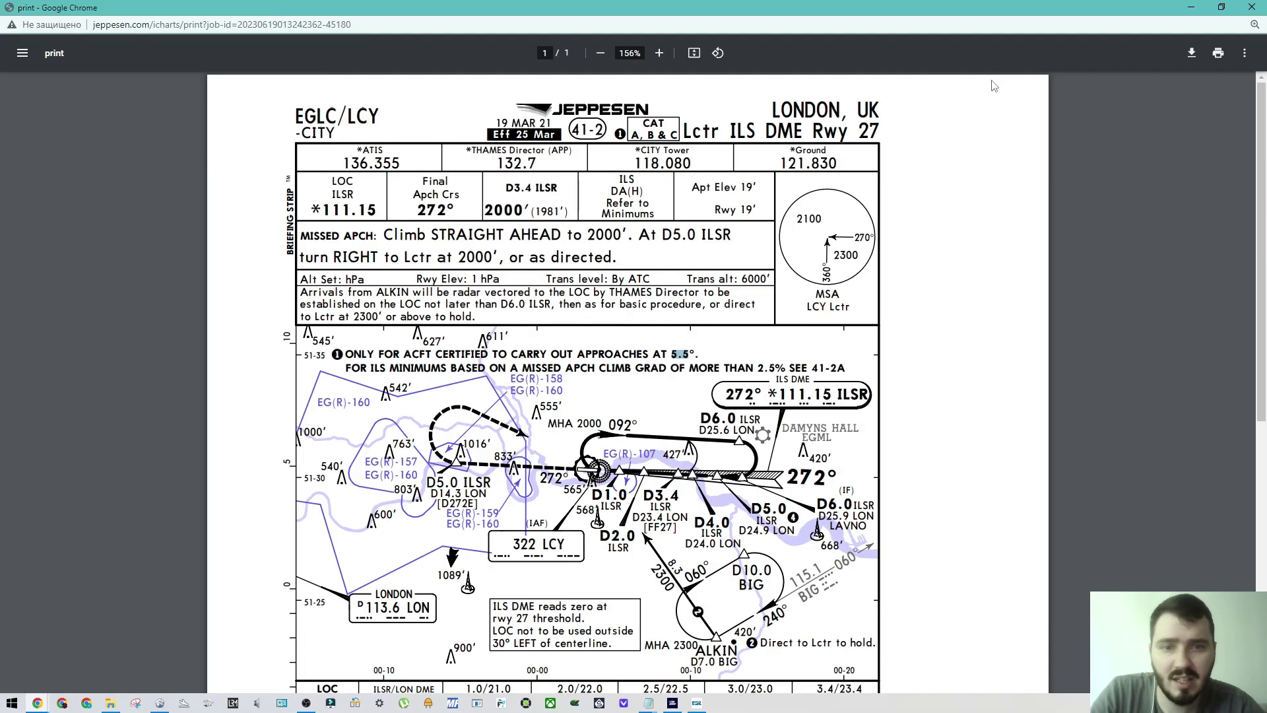
{"action": "scroll", "coordinate": [730, 487], "scroll_direction": "down", "scroll_amount": 2}
{"action": "scroll", "coordinate": [726, 469], "scroll_direction": "down", "scroll_amount": 2}
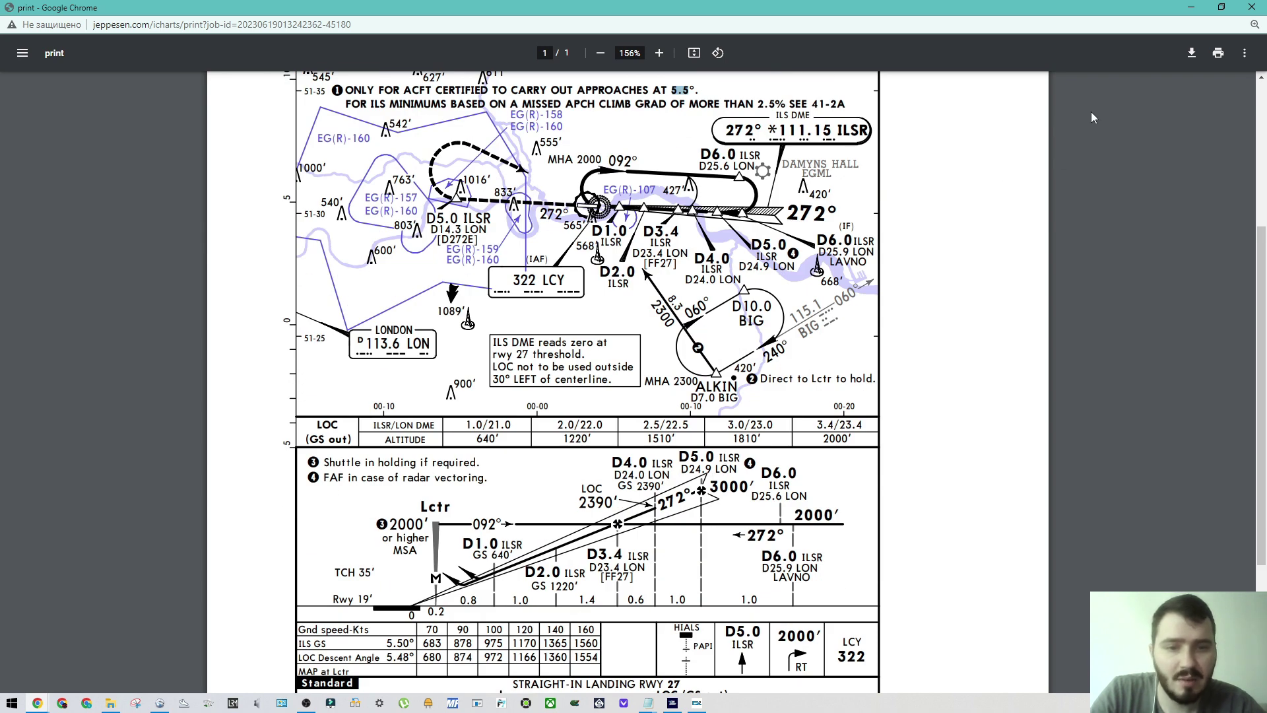
{"action": "left_click", "coordinate": [1252, 7]}
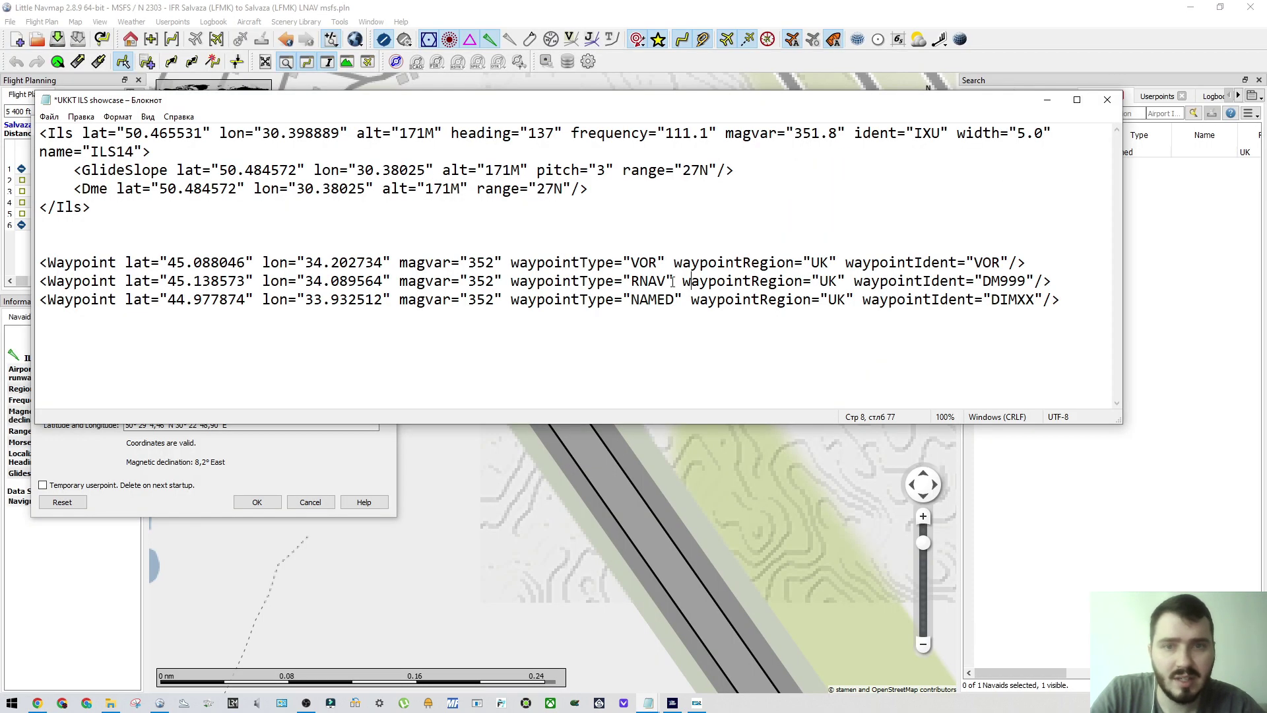
Step: Open the Boryspil KUVAL & NEMIP 4T & 4U RNAV arrivals chart as a PDF and rotate it upright
{"action": "left_click", "coordinate": [37, 702]}
{"action": "left_click", "coordinate": [274, 11]}
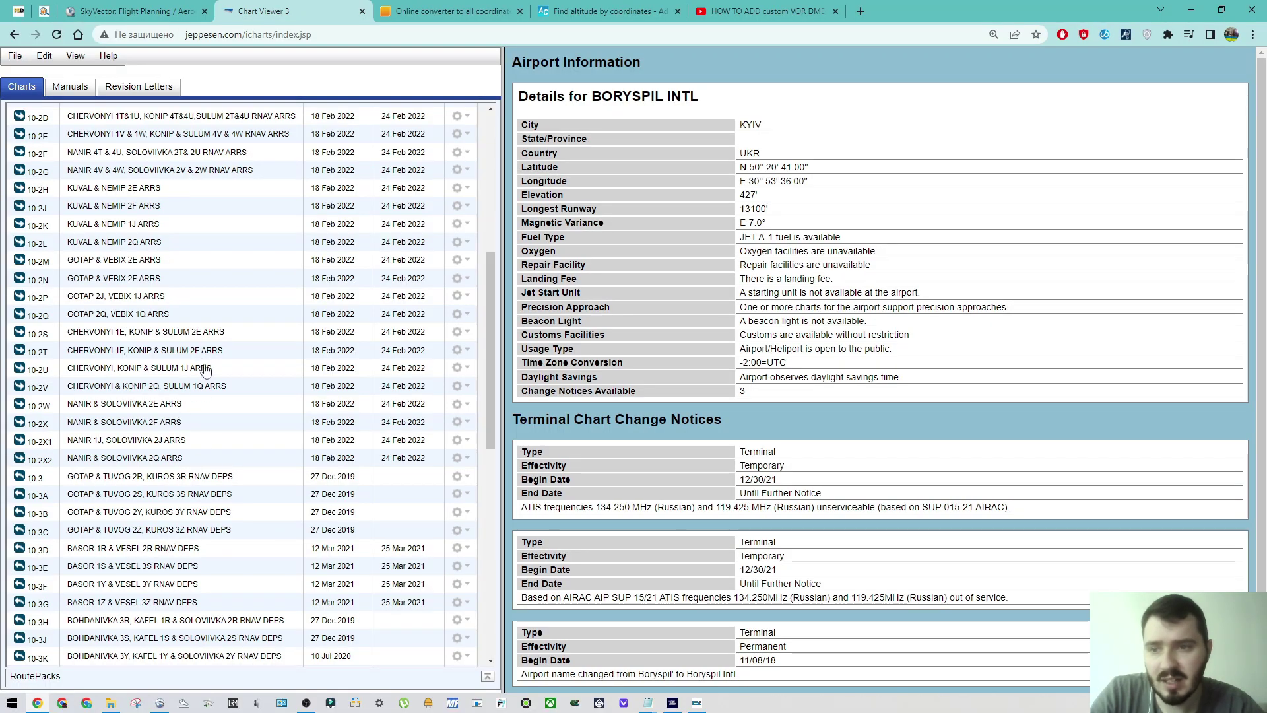
{"action": "left_click", "coordinate": [167, 193]}
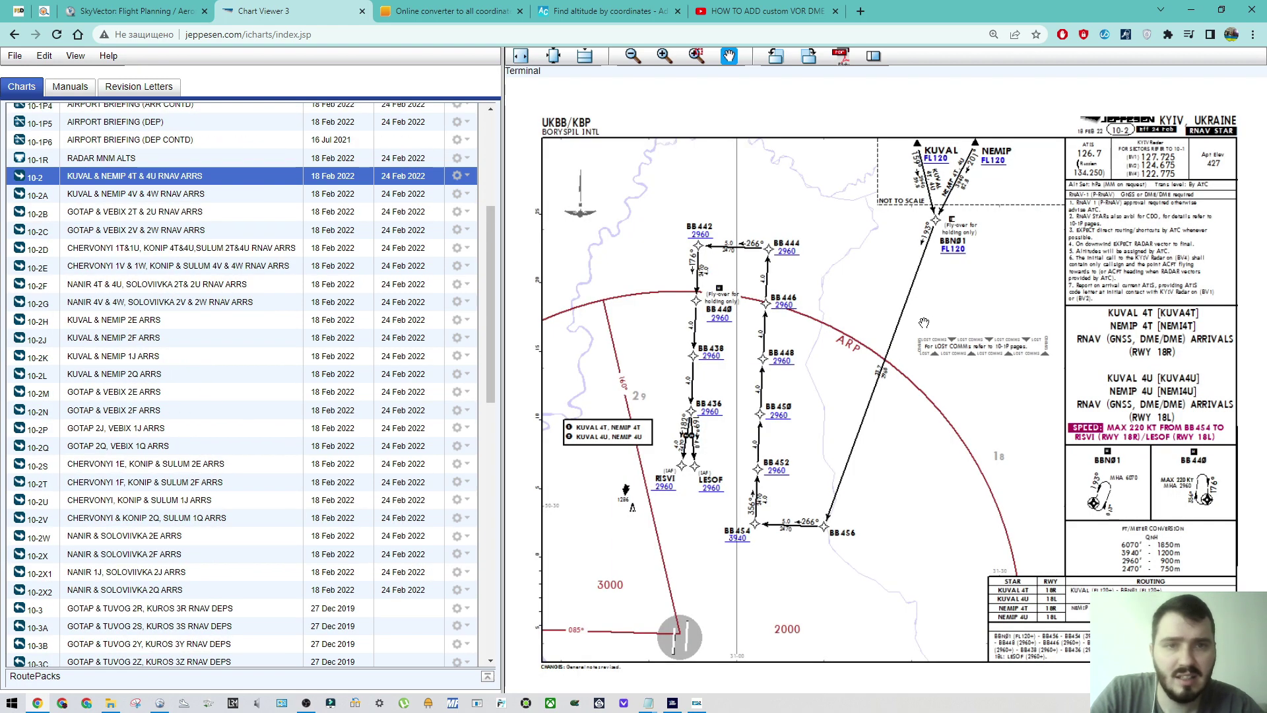
{"action": "left_click", "coordinate": [839, 55]}
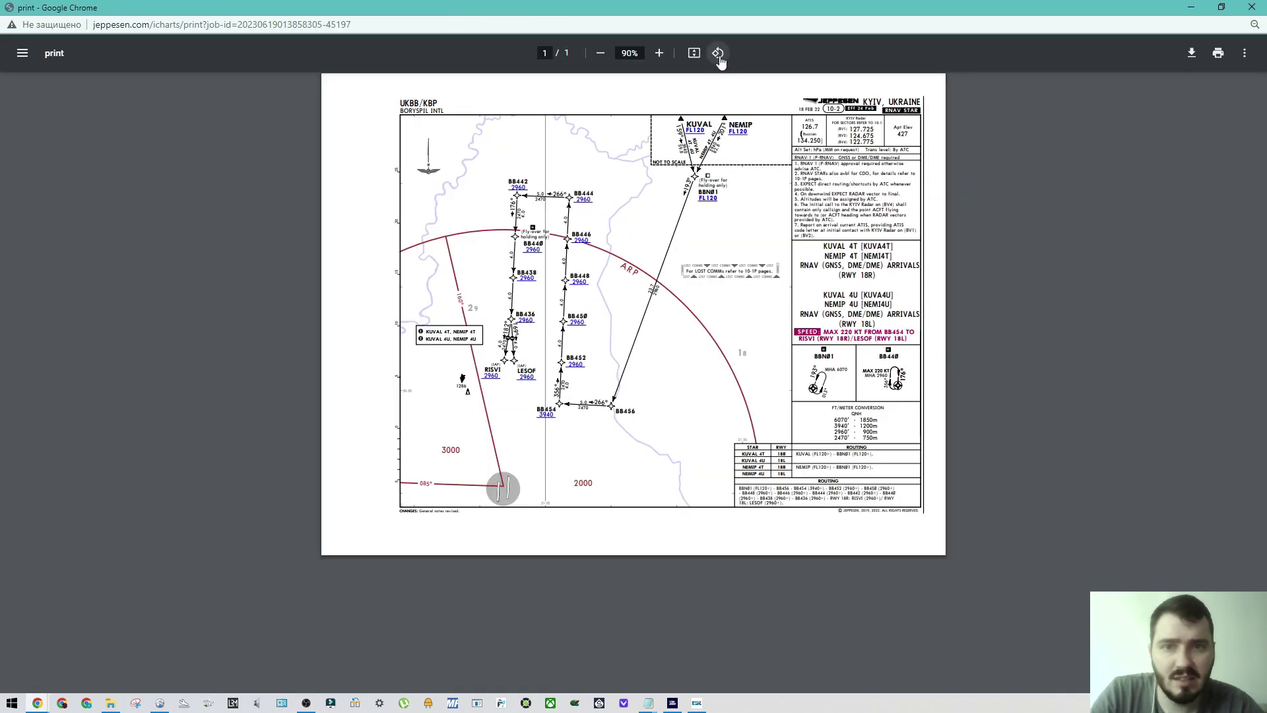
{"action": "left_click", "coordinate": [718, 53]}
{"action": "left_click", "coordinate": [719, 54]}
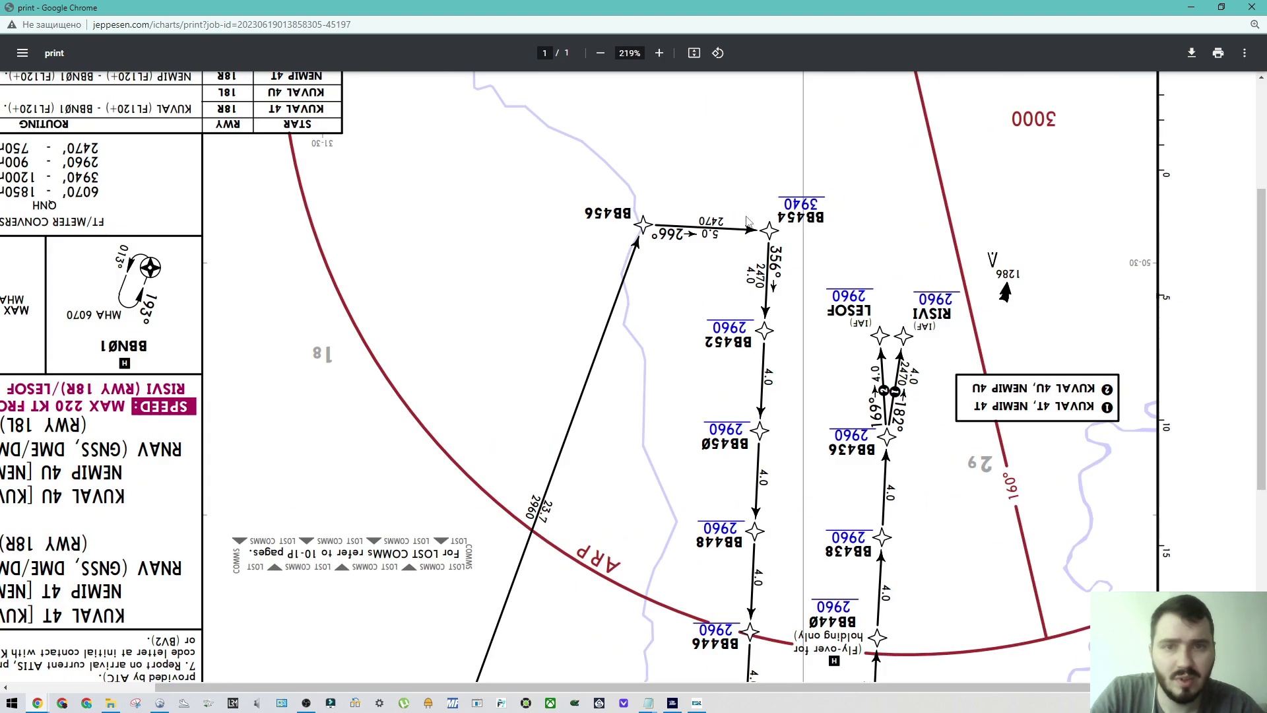
{"action": "left_click", "coordinate": [720, 54]}
Step: Highlight the KUVAL and NEMIP entry waypoint names on the Boryspil RNAV STAR chart
{"action": "scroll", "coordinate": [920, 315], "scroll_direction": "down", "scroll_amount": 2}
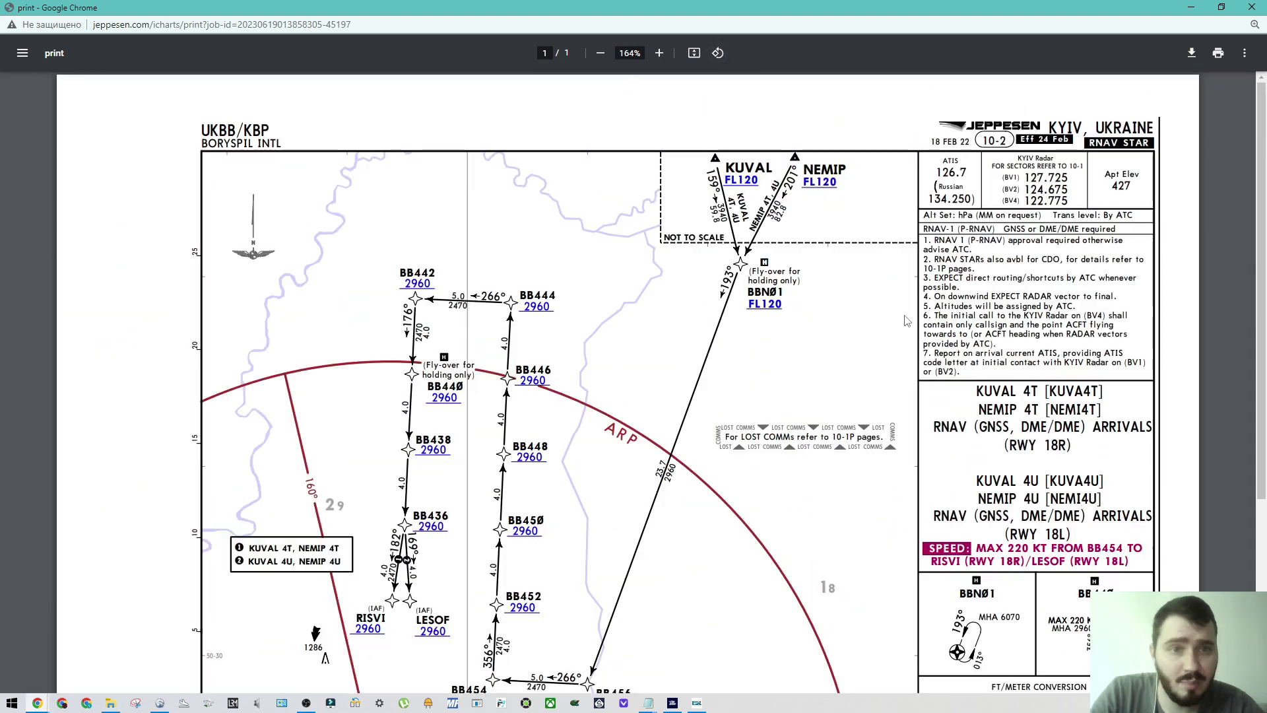
{"action": "scroll", "coordinate": [851, 231], "scroll_direction": "up", "scroll_amount": 1}
{"action": "left_click_drag", "start_coordinate": [660, 152], "coordinate": [813, 159]}
{"action": "left_click", "coordinate": [715, 149]}
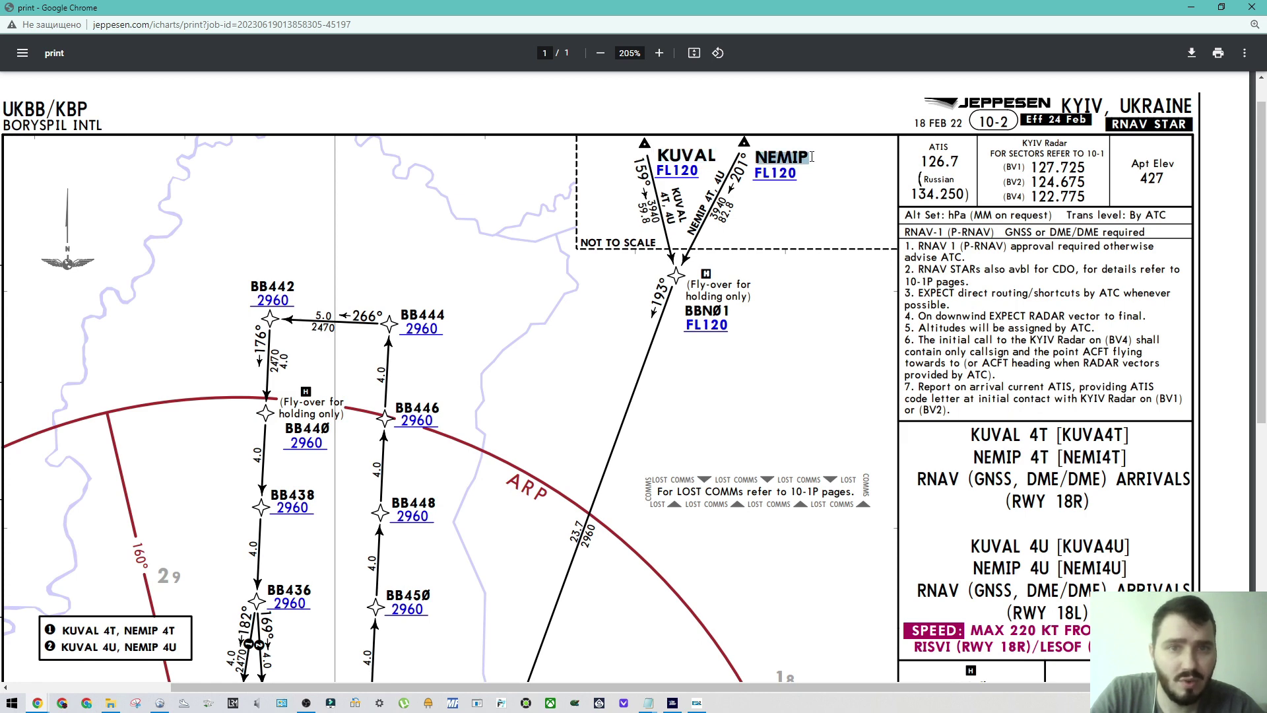
{"action": "left_click", "coordinate": [813, 158]}
{"action": "scroll", "coordinate": [760, 288], "scroll_direction": "down", "scroll_amount": 2}
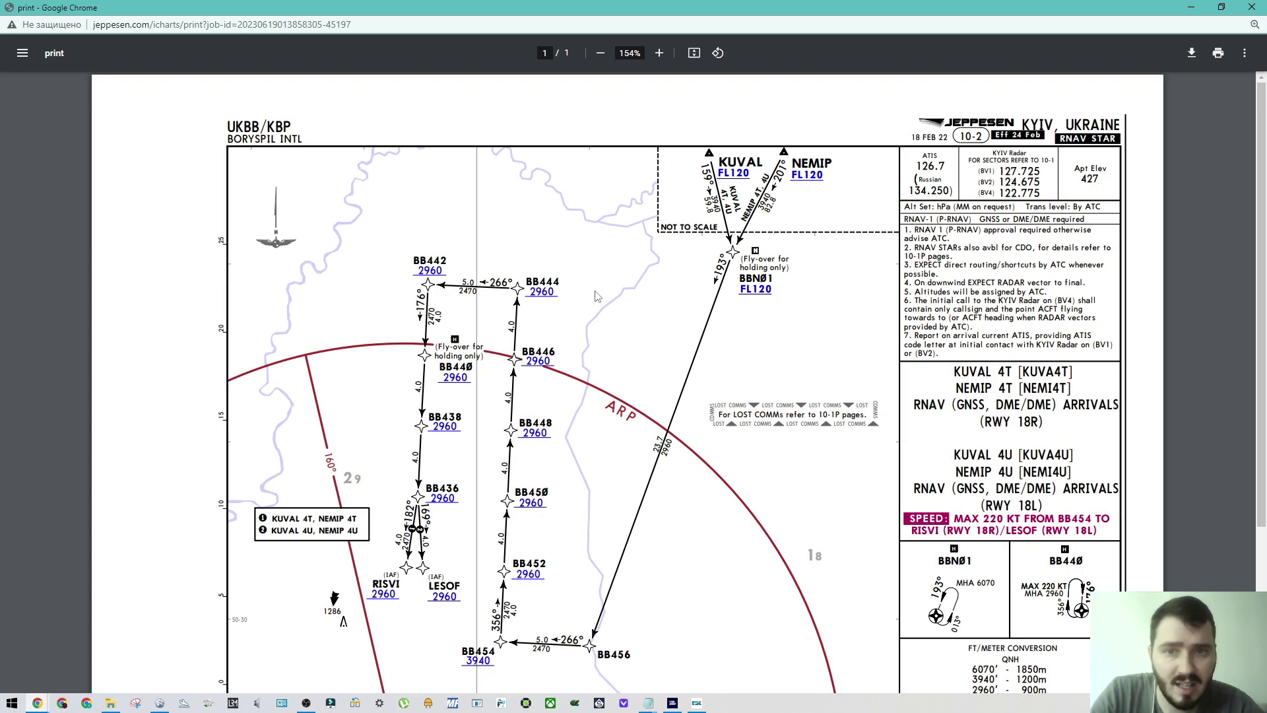
Step: Highlight the numbered RNAV waypoints BB444 and BB446 on the chart and examine the BB446 symbol
{"action": "left_click_drag", "start_coordinate": [560, 282], "coordinate": [529, 278]}
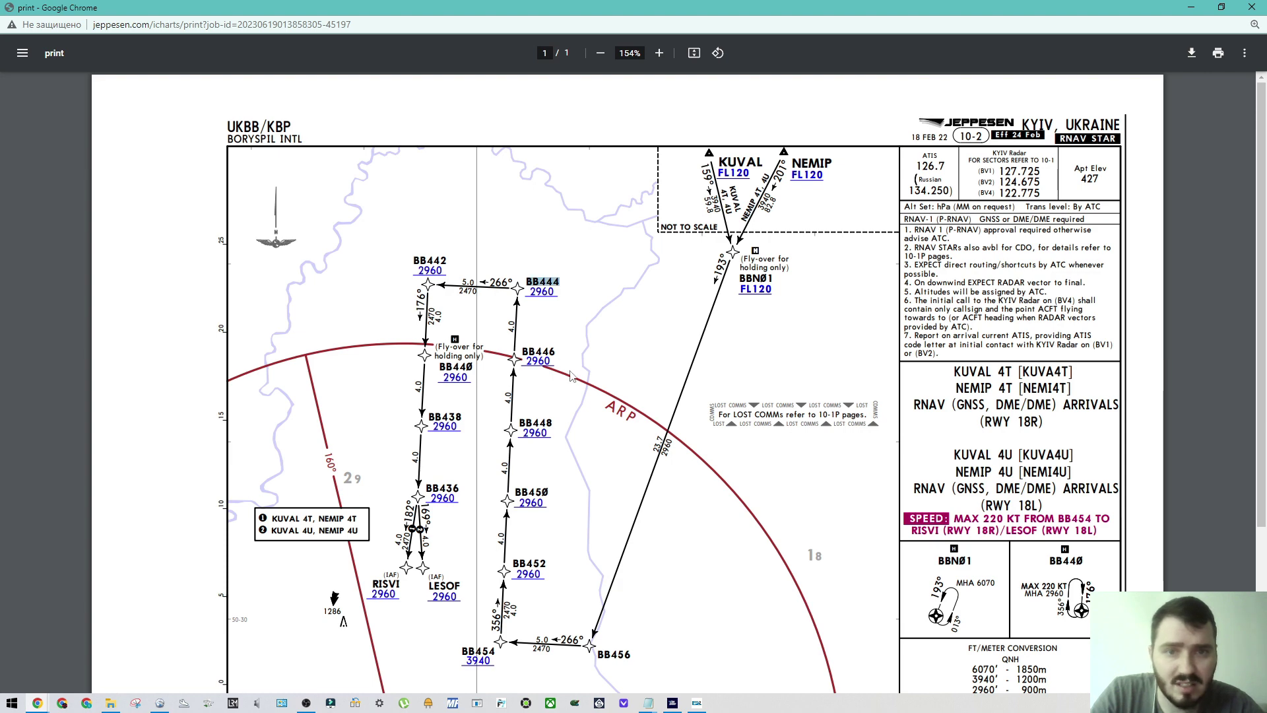
{"action": "left_click_drag", "start_coordinate": [559, 352], "coordinate": [522, 353]}
{"action": "scroll", "coordinate": [537, 376], "scroll_direction": "up", "scroll_amount": 3}
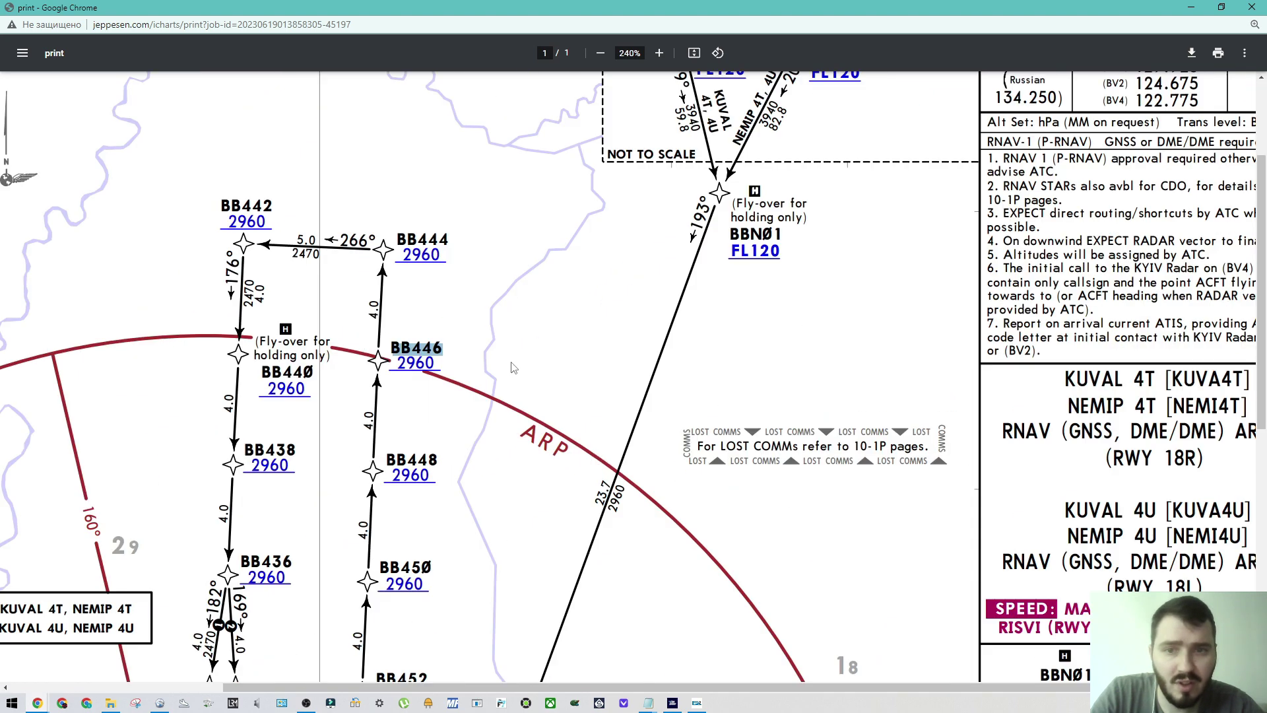
{"action": "left_click", "coordinate": [374, 364]}
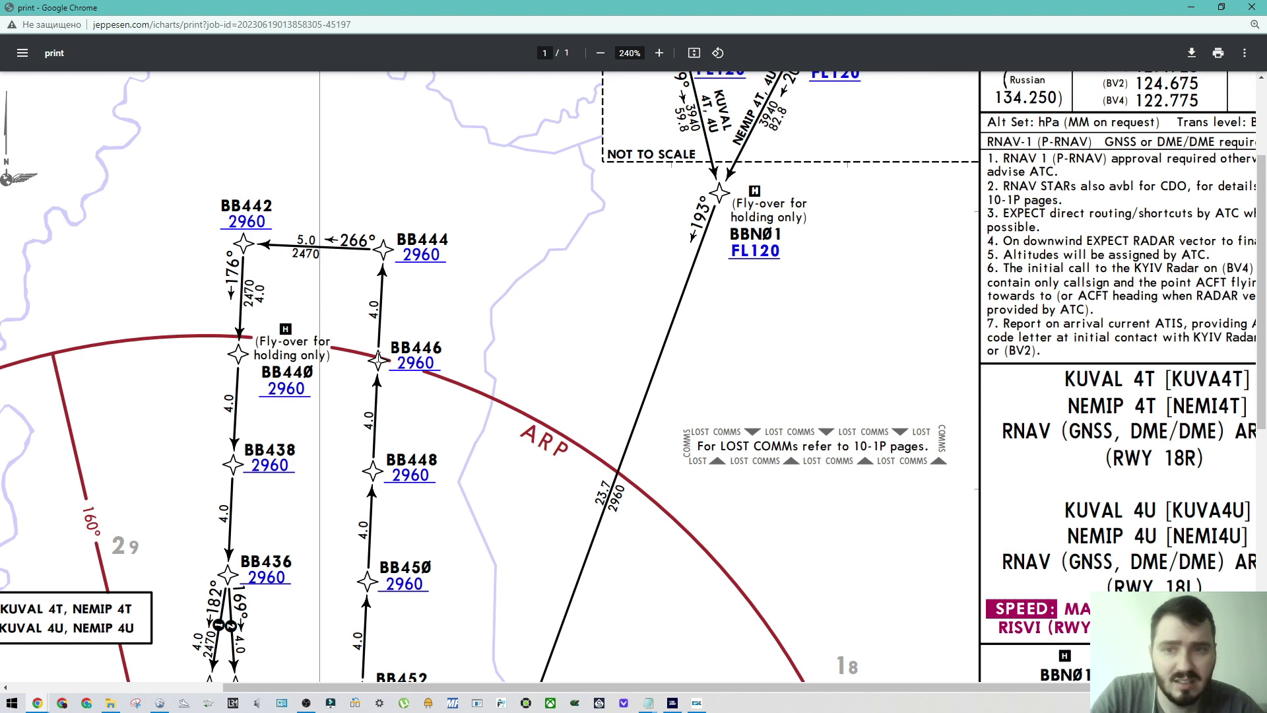
Step: Highlight KUVAL on the arrival chart and the matching NAMED waypointType value in the Notepad file
{"action": "scroll", "coordinate": [591, 297], "scroll_direction": "up", "scroll_amount": 3}
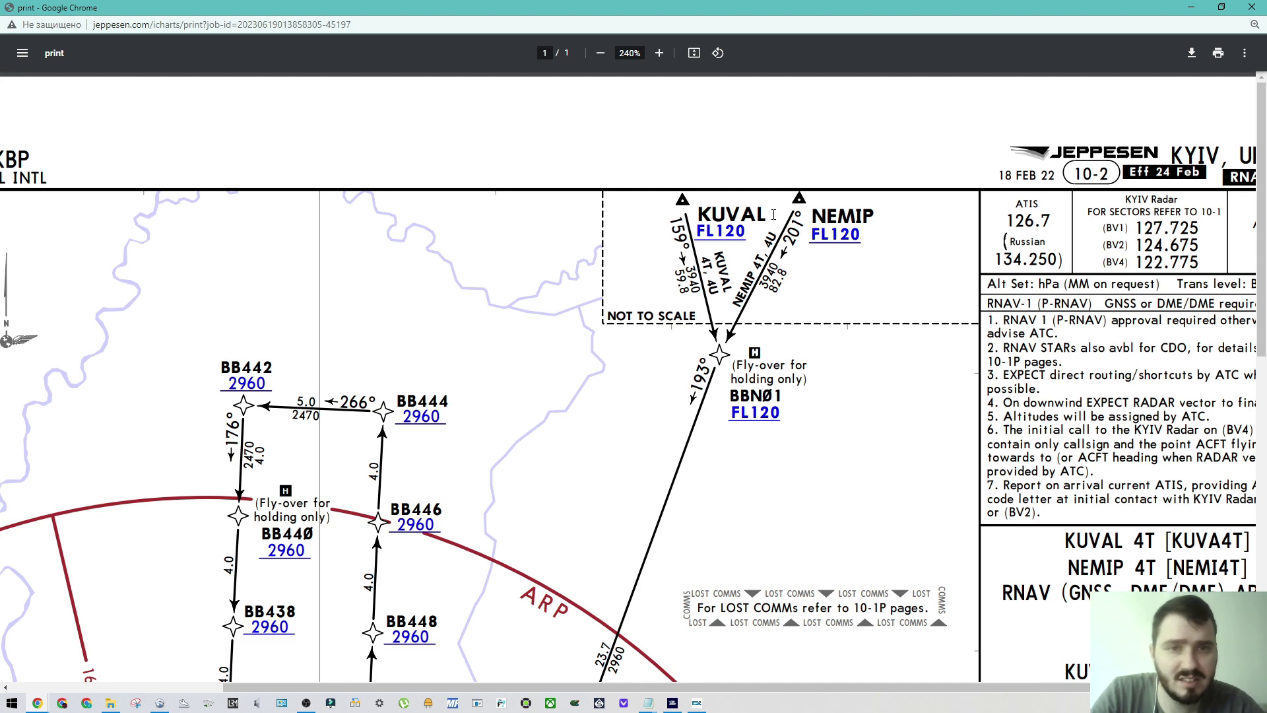
{"action": "left_click_drag", "start_coordinate": [758, 213], "coordinate": [683, 201]}
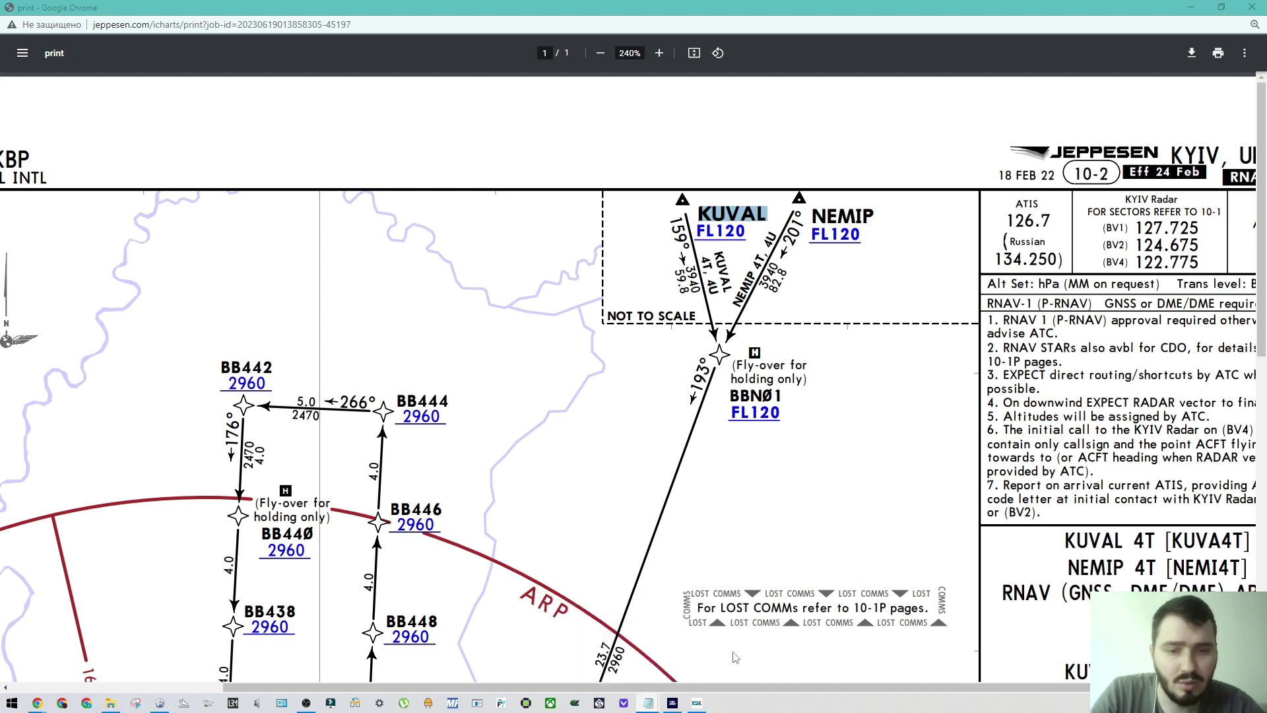
{"action": "left_click", "coordinate": [627, 669]}
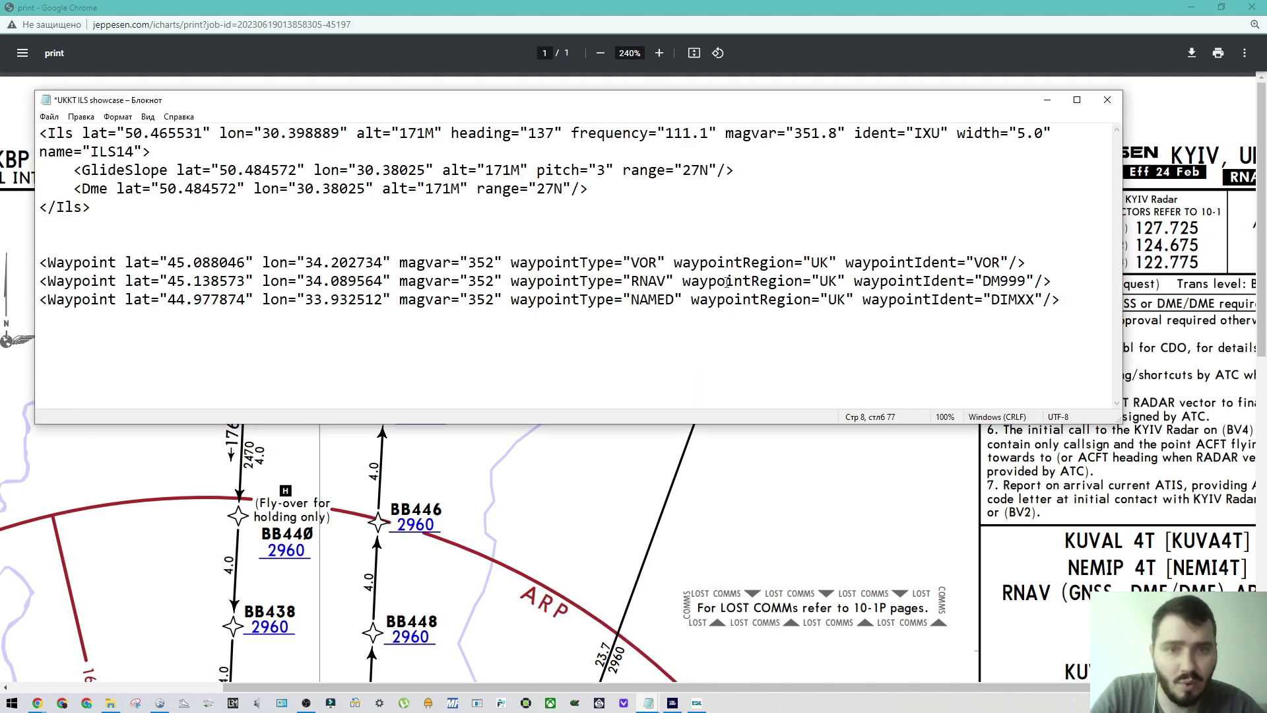
{"action": "double_click", "coordinate": [650, 299]}
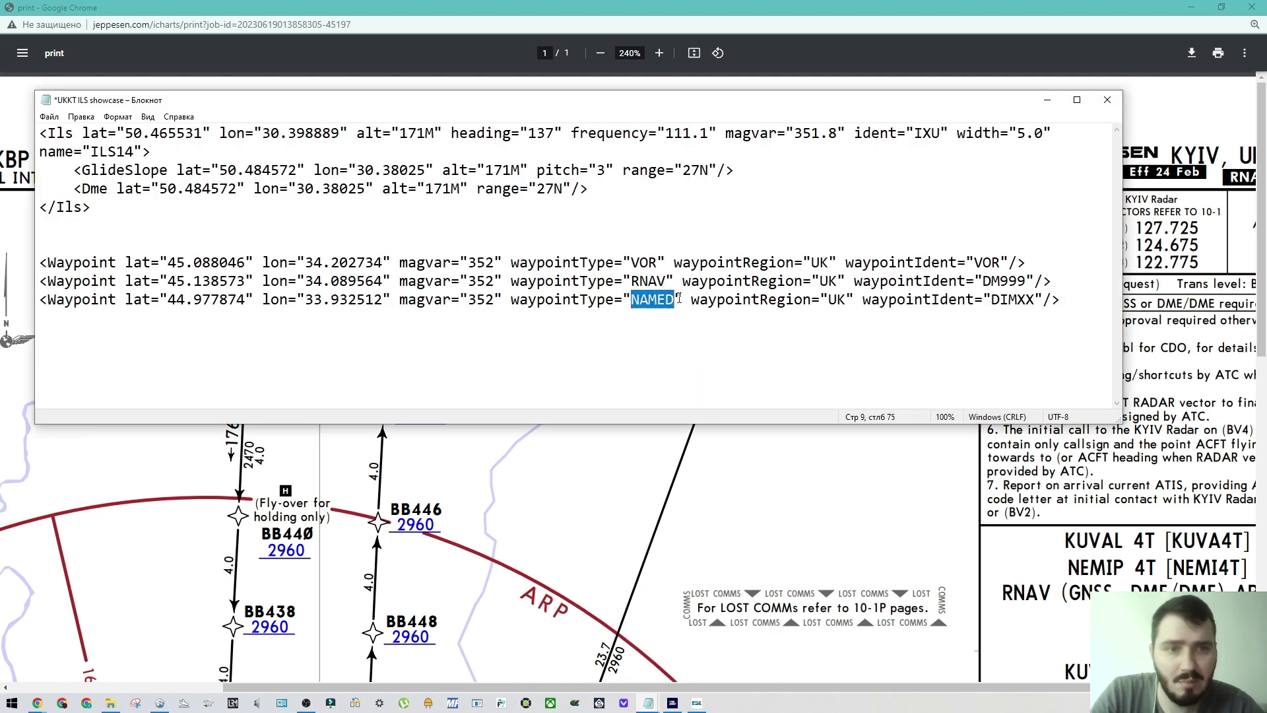
Step: Bring the Boryspil arrival chart back into view and examine the star symbols of BB446 and the neighbouring numbered waypoints
{"action": "key", "text": "Right"}
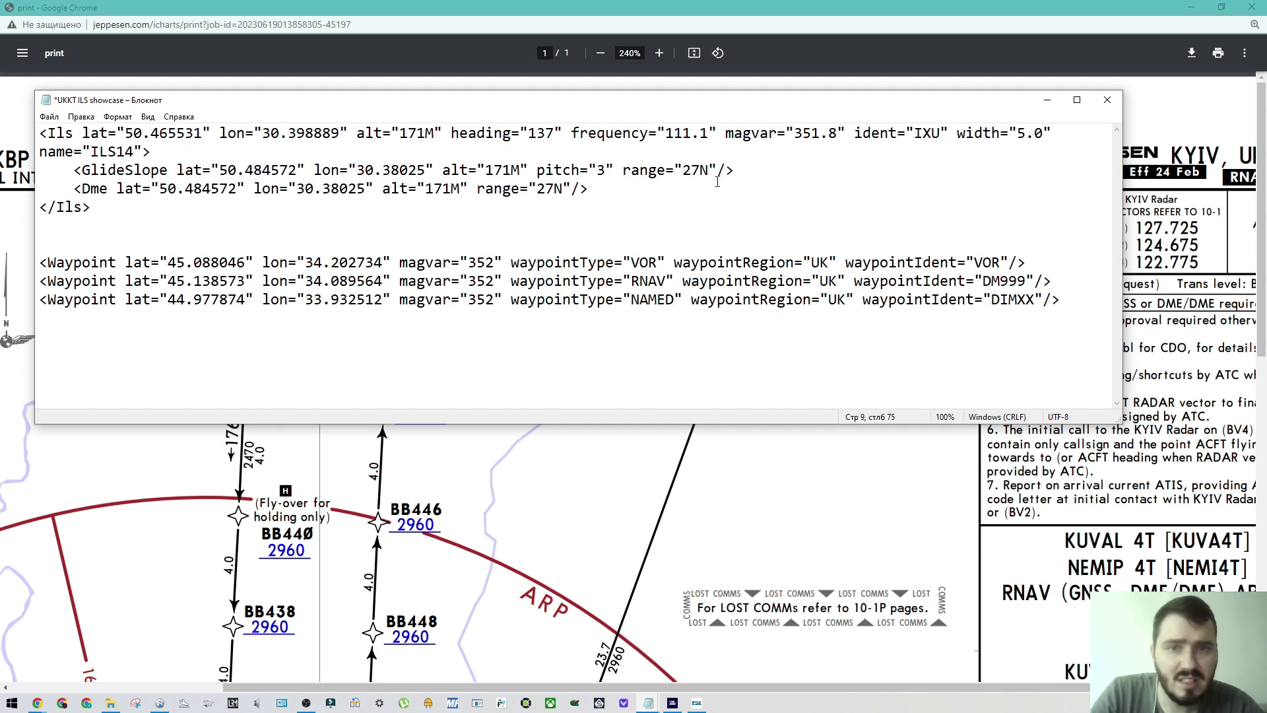
{"action": "left_click", "coordinate": [494, 489]}
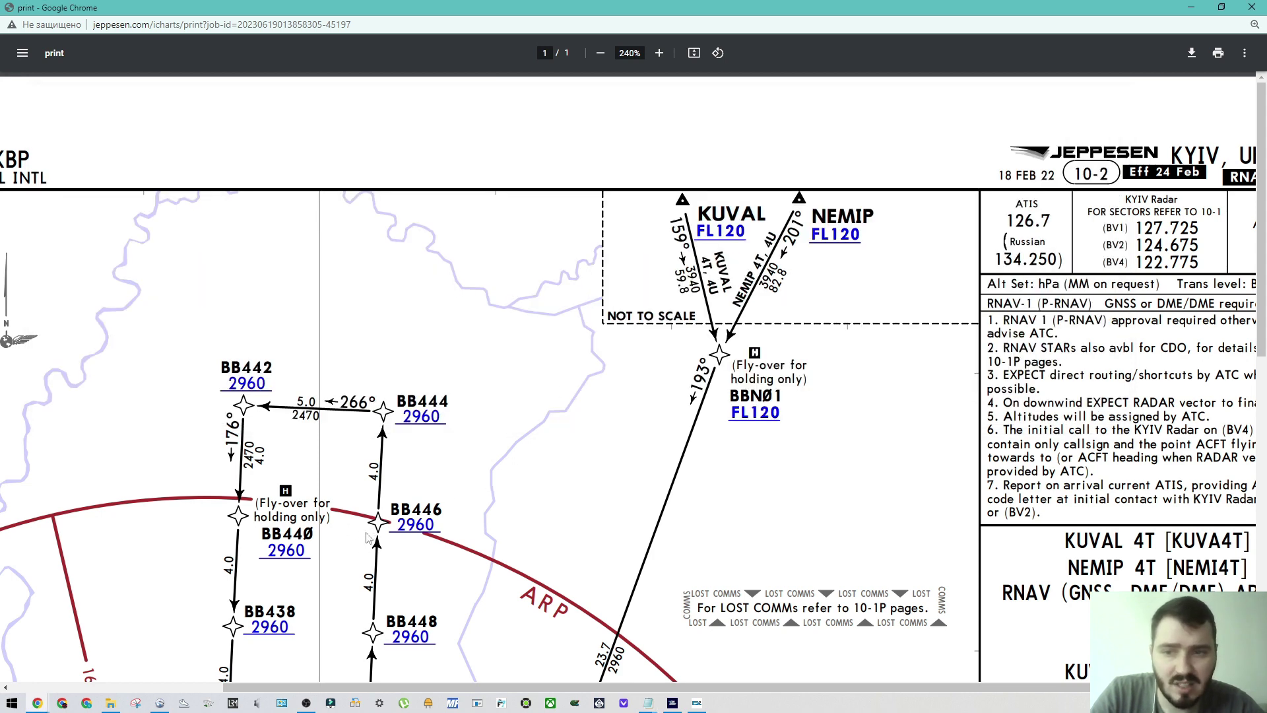
{"action": "scroll", "coordinate": [585, 423], "scroll_direction": "down", "scroll_amount": 3}
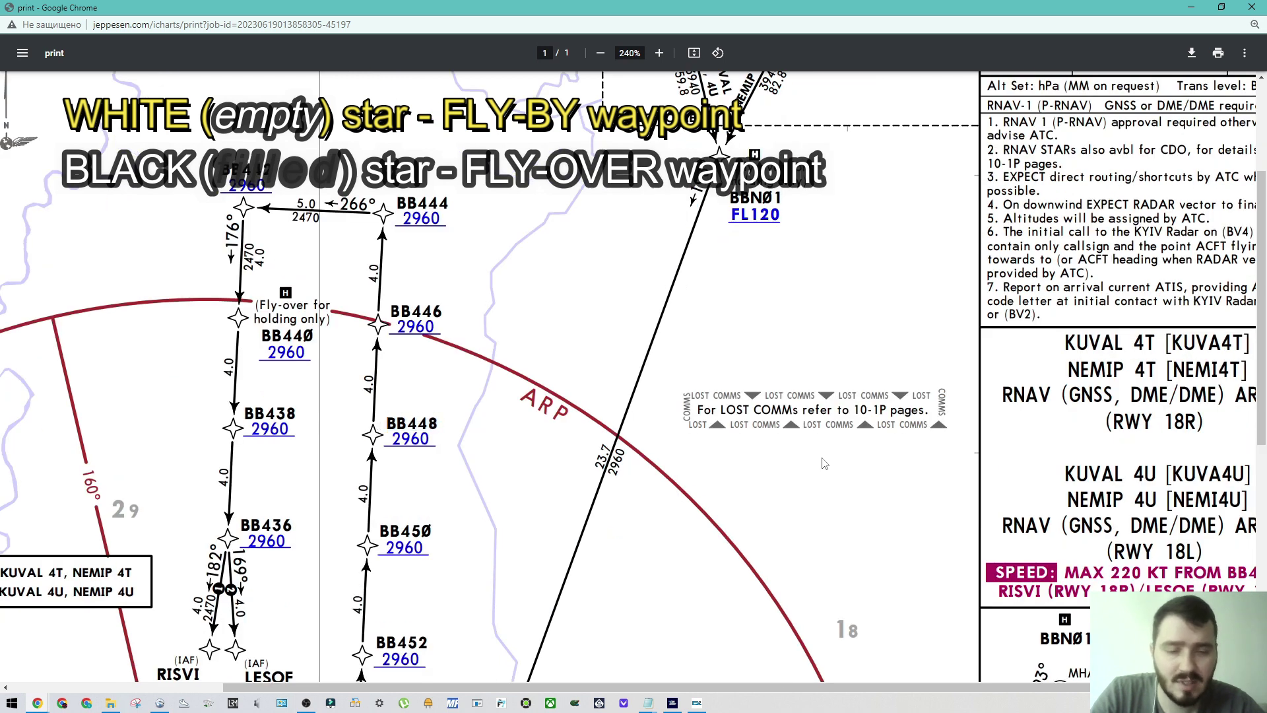
Step: Return to the Notepad file and highlight the digits in the RNAV waypoint's waypointIdent value DM999
{"action": "left_click", "coordinate": [650, 704]}
{"action": "left_click", "coordinate": [715, 652]}
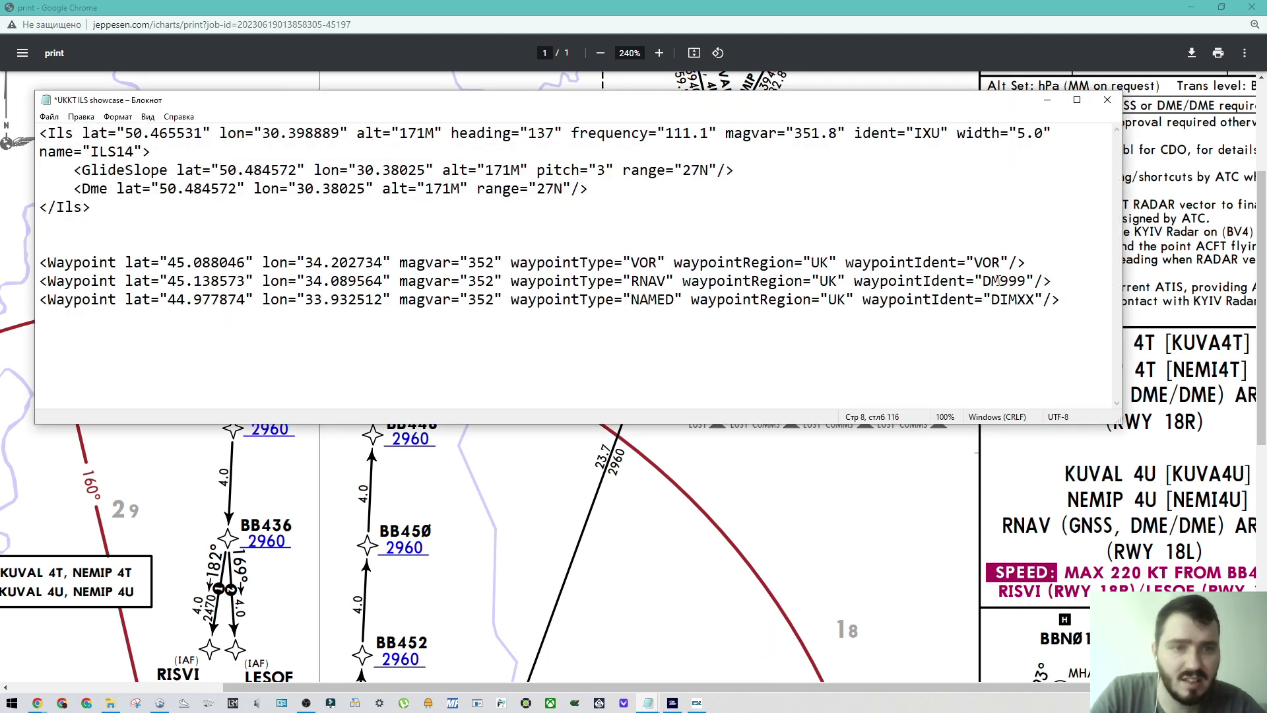
{"action": "left_click_drag", "start_coordinate": [1000, 280], "coordinate": [1026, 282]}
{"action": "left_click", "coordinate": [1022, 287]}
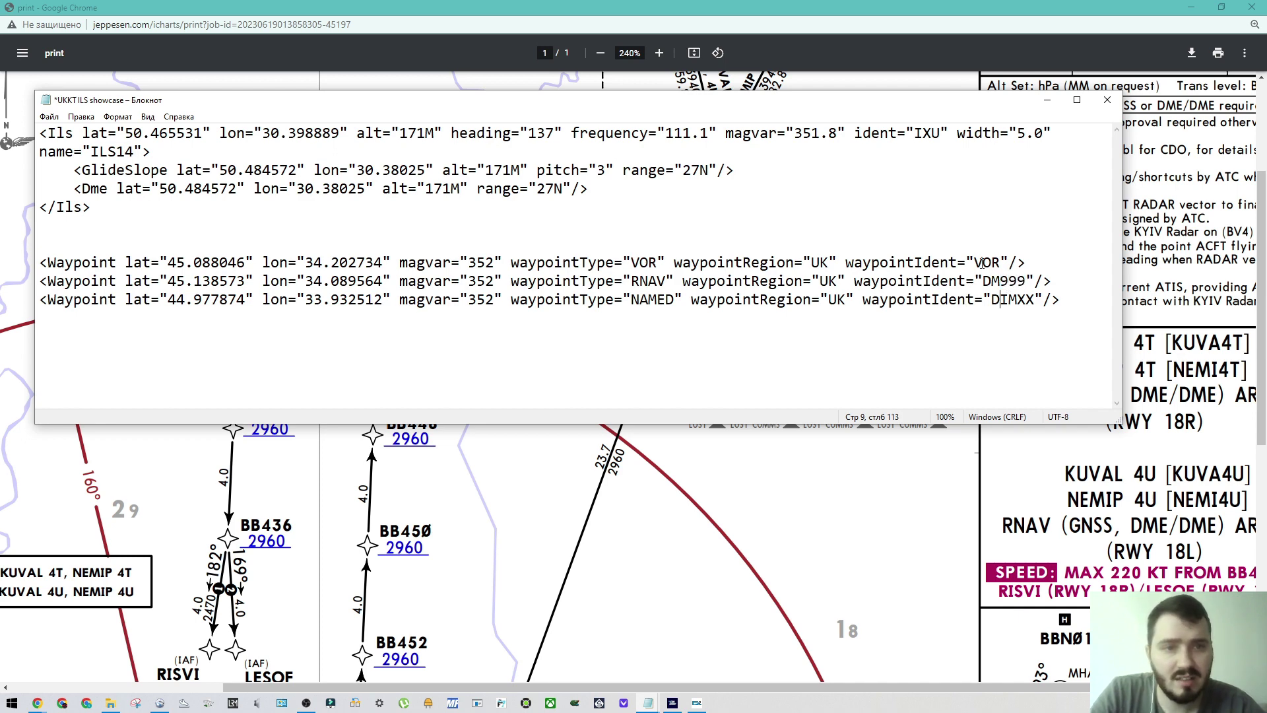
Step: Set the VOR waypoint's waypointIdent value to MAT in the Notepad file
{"action": "left_click_drag", "start_coordinate": [975, 263], "coordinate": [1001, 262]}
{"action": "type", "text": "DIM"}
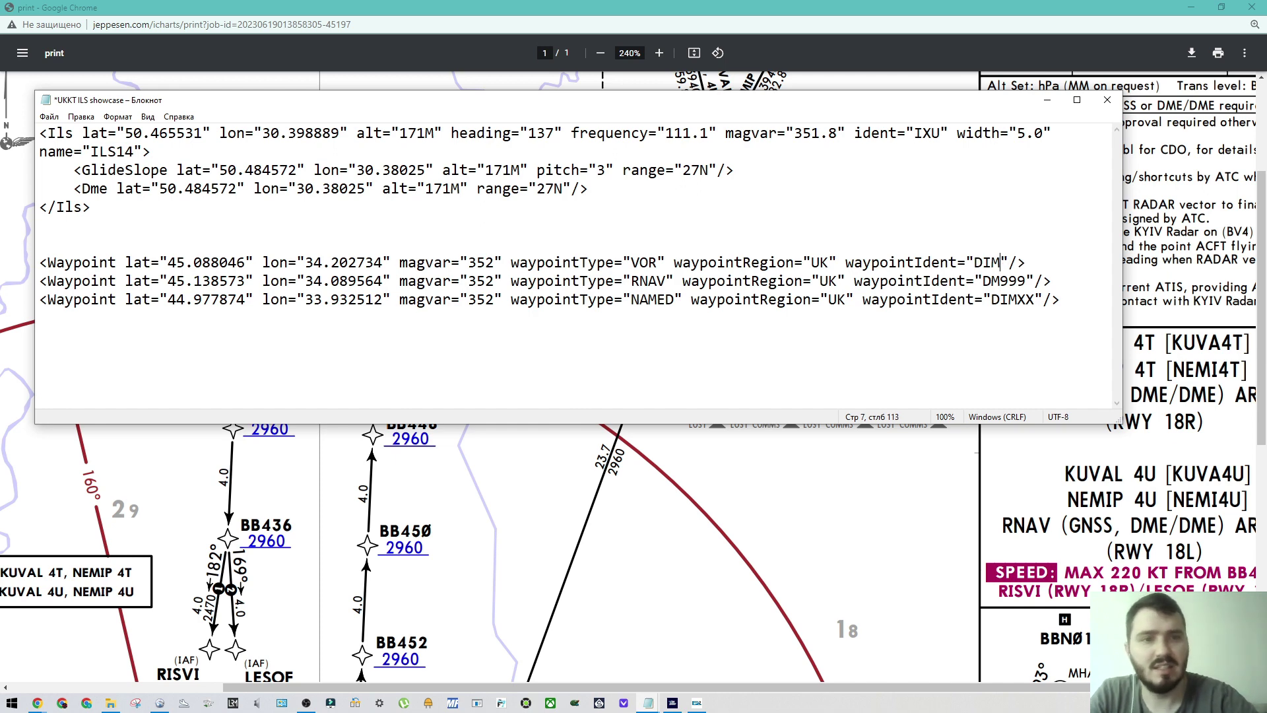
{"action": "left_click", "coordinate": [1019, 300]}
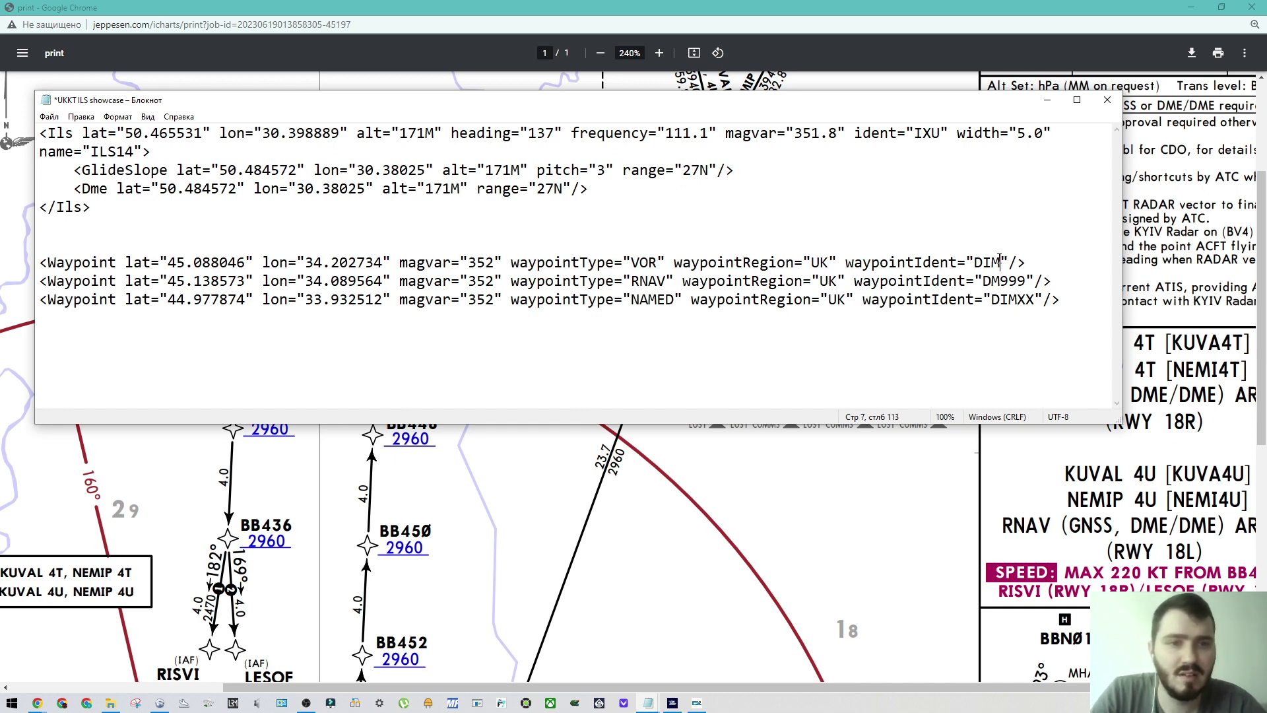
{"action": "left_click_drag", "start_coordinate": [1001, 262], "coordinate": [974, 262]}
{"action": "type", "text": "MA"}
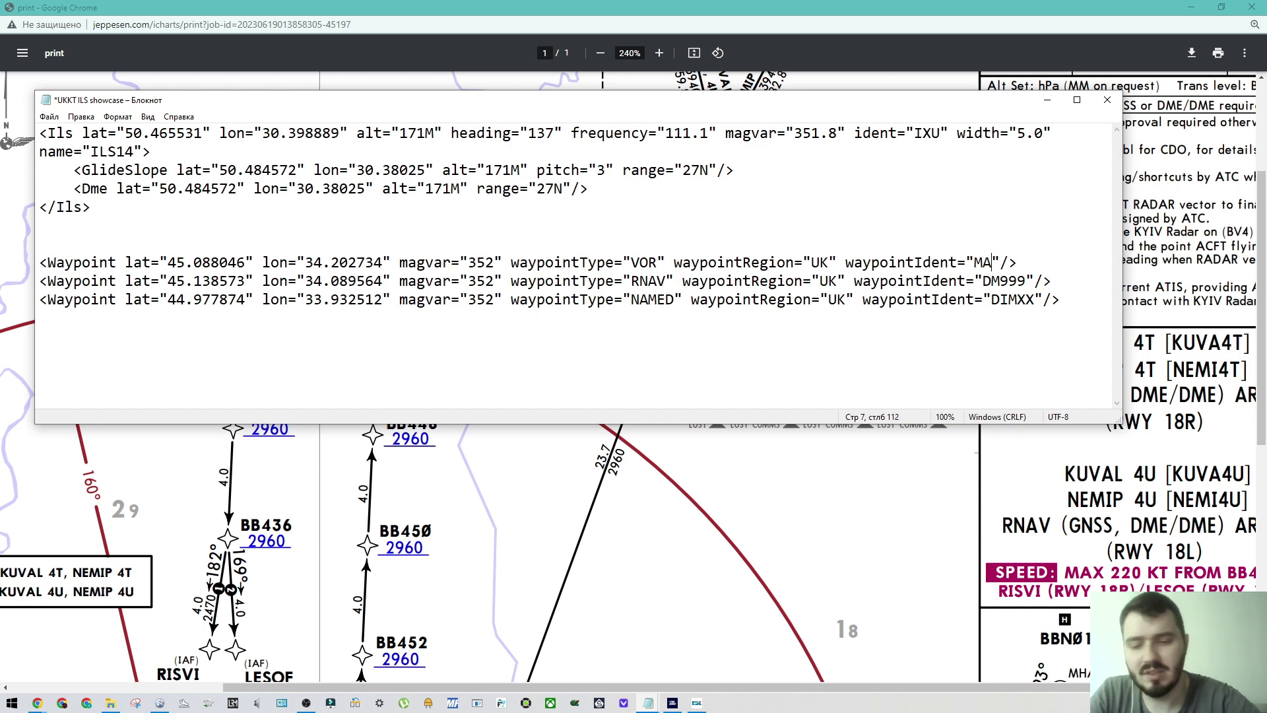
{"action": "type", "text": "T"}
{"action": "key", "text": "ctrl+End"}
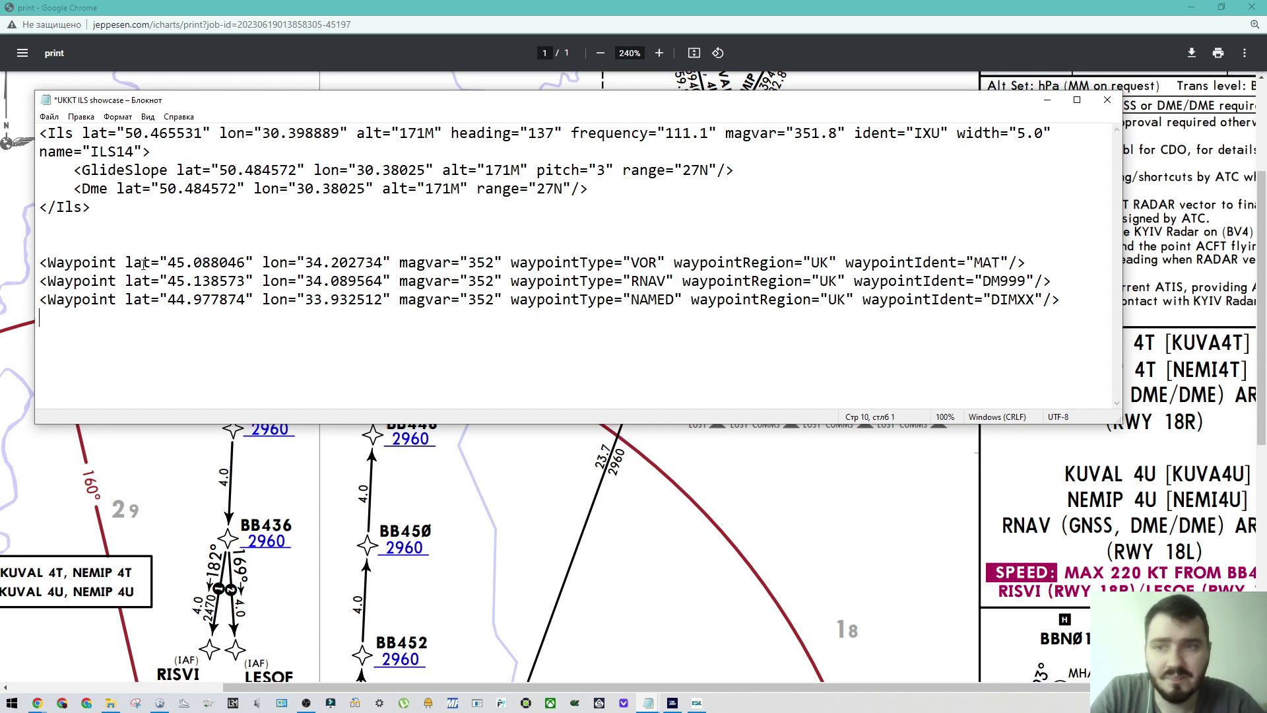
Step: Highlight the latitude value on the VOR waypoint's line
{"action": "left_click_drag", "start_coordinate": [167, 262], "coordinate": [246, 262]}
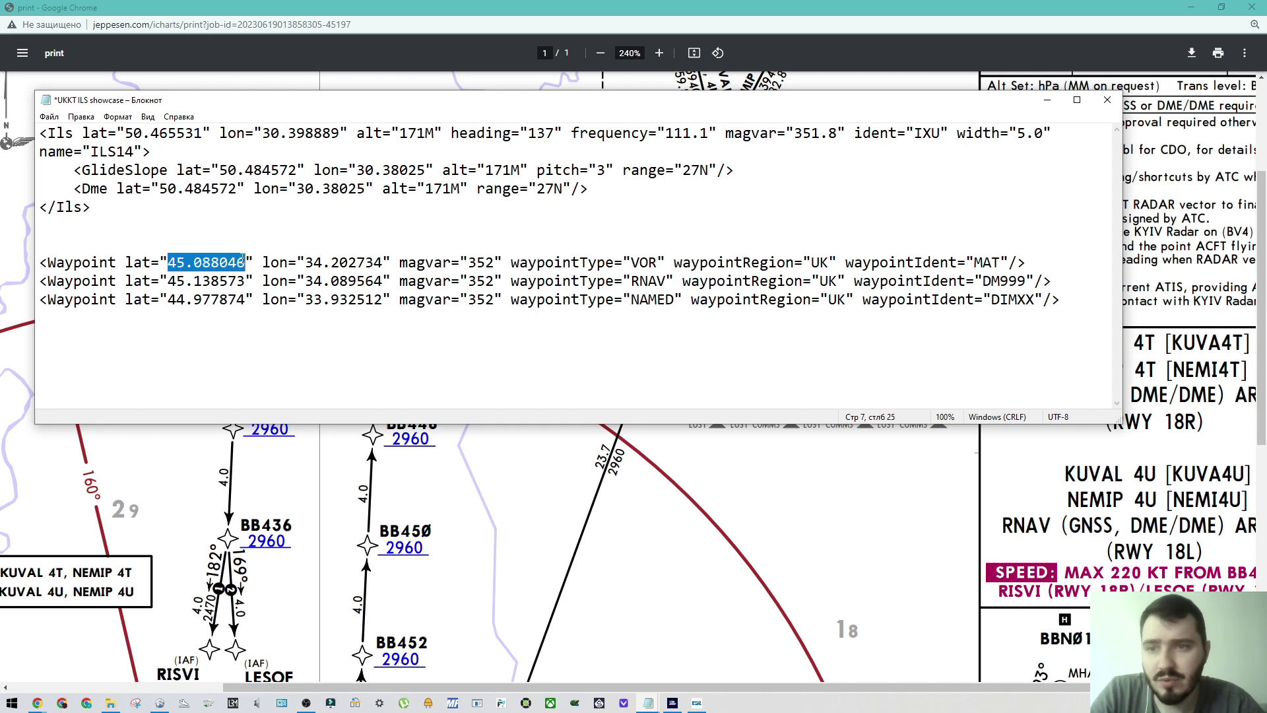
{"action": "left_click", "coordinate": [169, 262]}
{"action": "left_click_drag", "start_coordinate": [169, 262], "coordinate": [242, 257]}
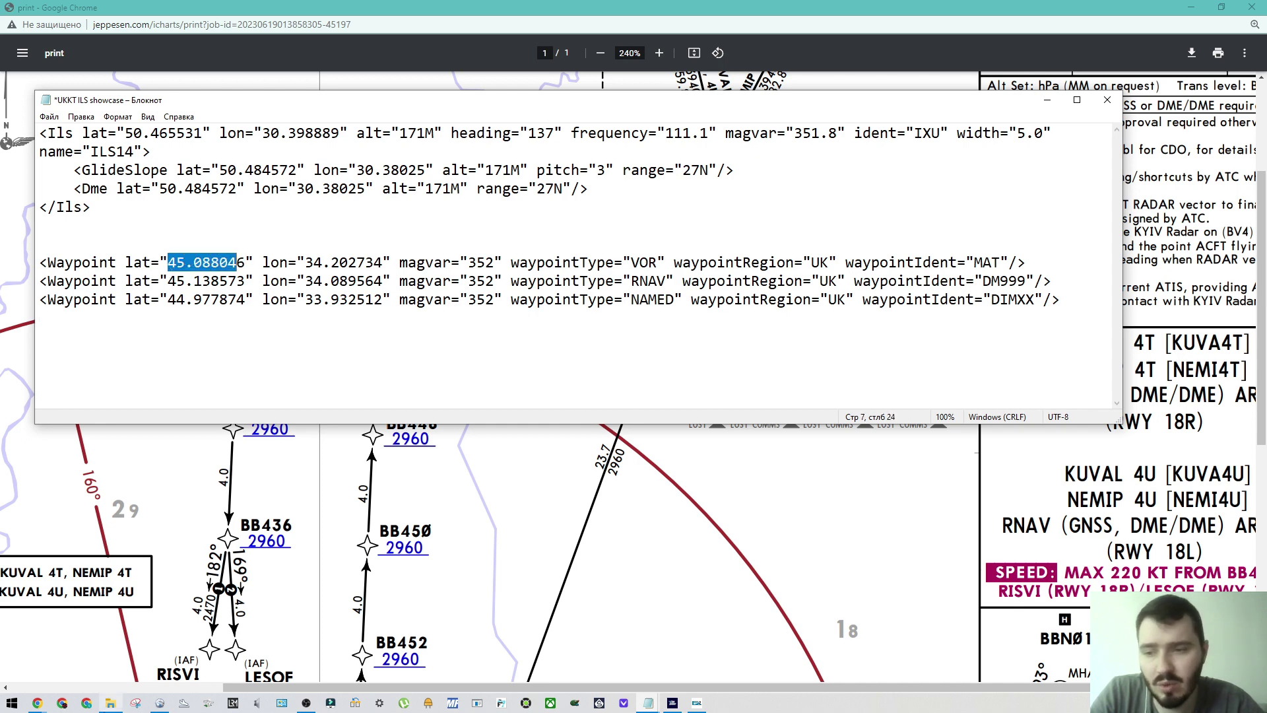
Step: Switch to the coordinates converter page in Chrome and pick a point in the rail yard near Politekhnichna station on the Kyiv map
{"action": "left_click", "coordinate": [62, 703]}
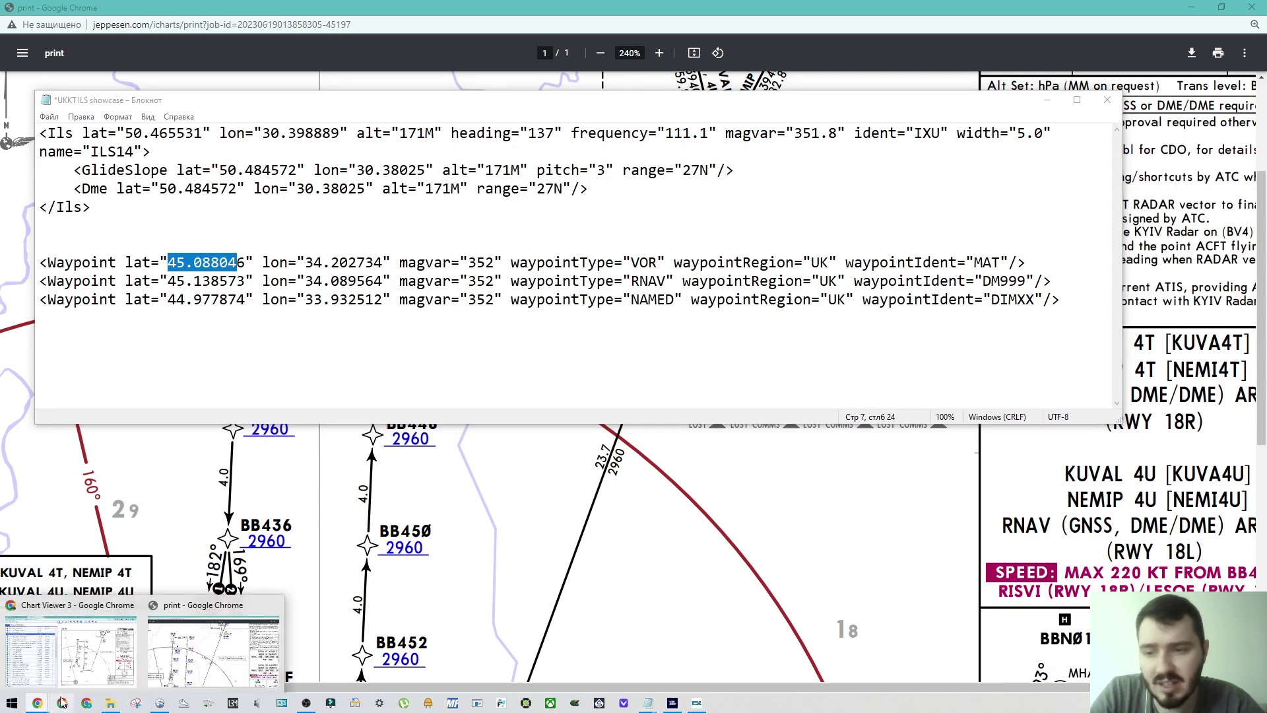
{"action": "left_click", "coordinate": [56, 656]}
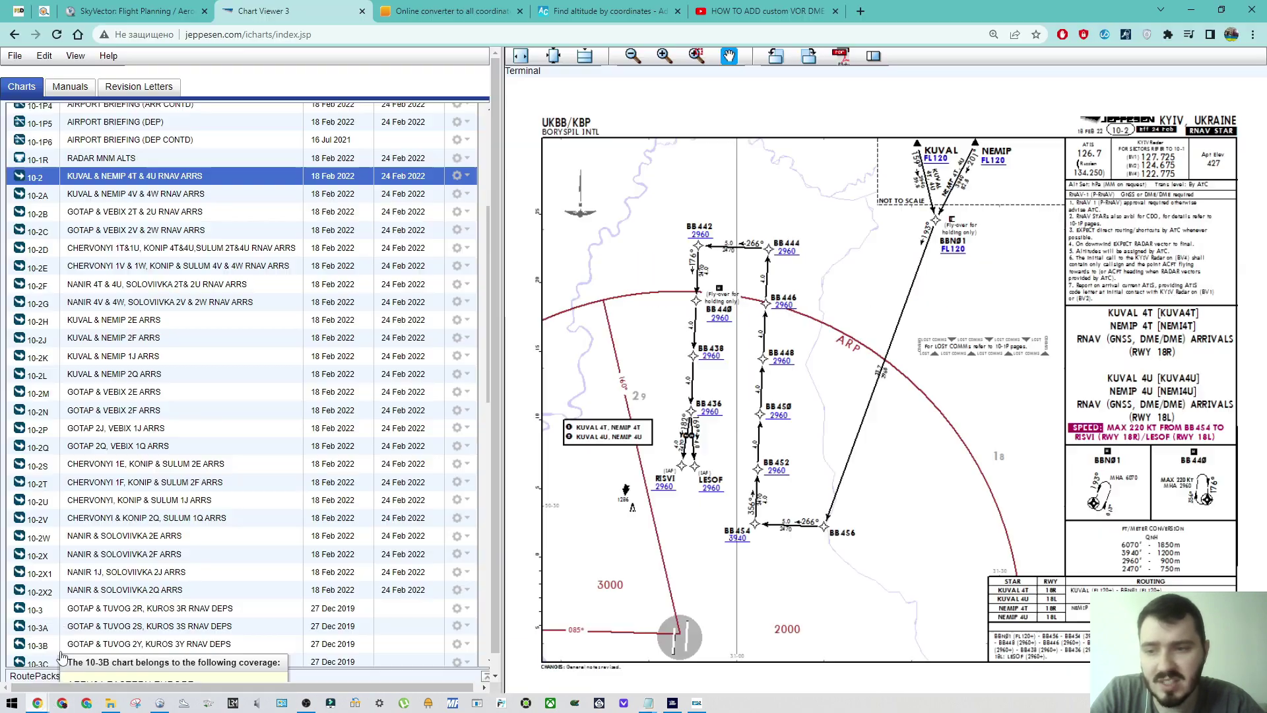
{"action": "left_click", "coordinate": [472, 15]}
{"action": "left_click_drag", "start_coordinate": [592, 356], "coordinate": [636, 363]}
{"action": "scroll", "coordinate": [662, 361], "scroll_direction": "down", "scroll_amount": 1}
{"action": "scroll", "coordinate": [686, 357], "scroll_direction": "down", "scroll_amount": 2}
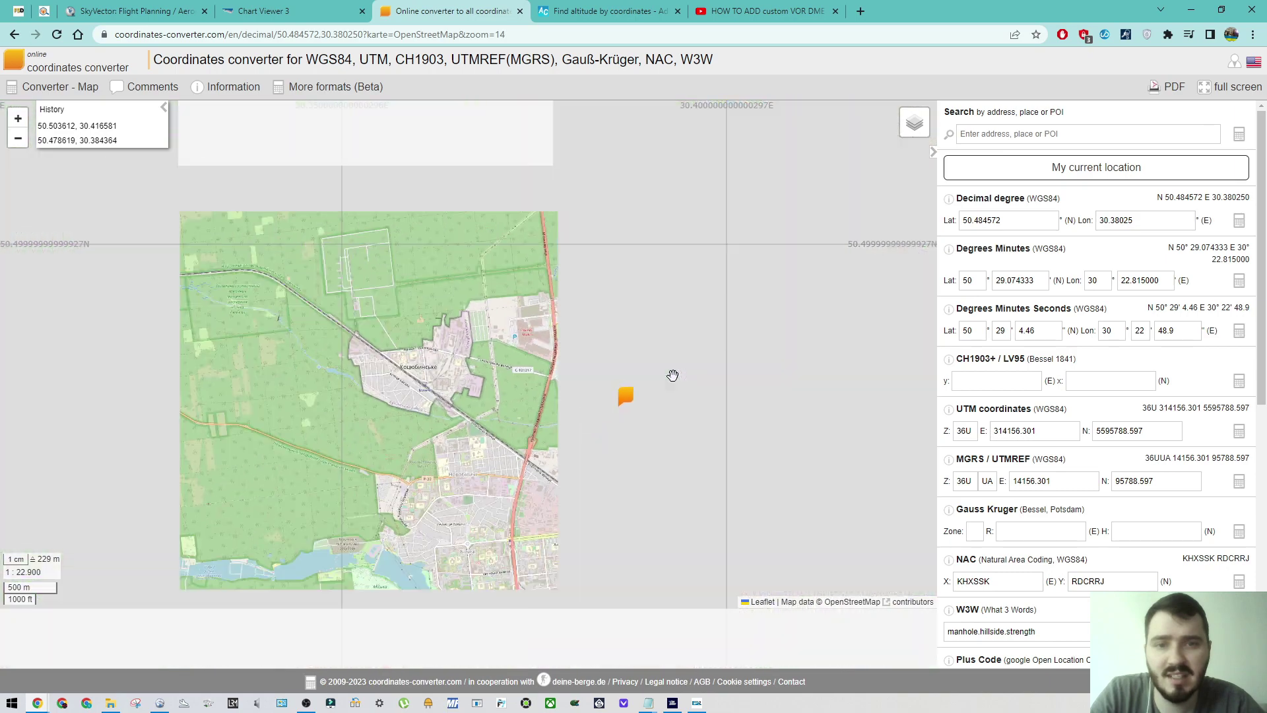
{"action": "left_click_drag", "start_coordinate": [668, 423], "coordinate": [614, 341]}
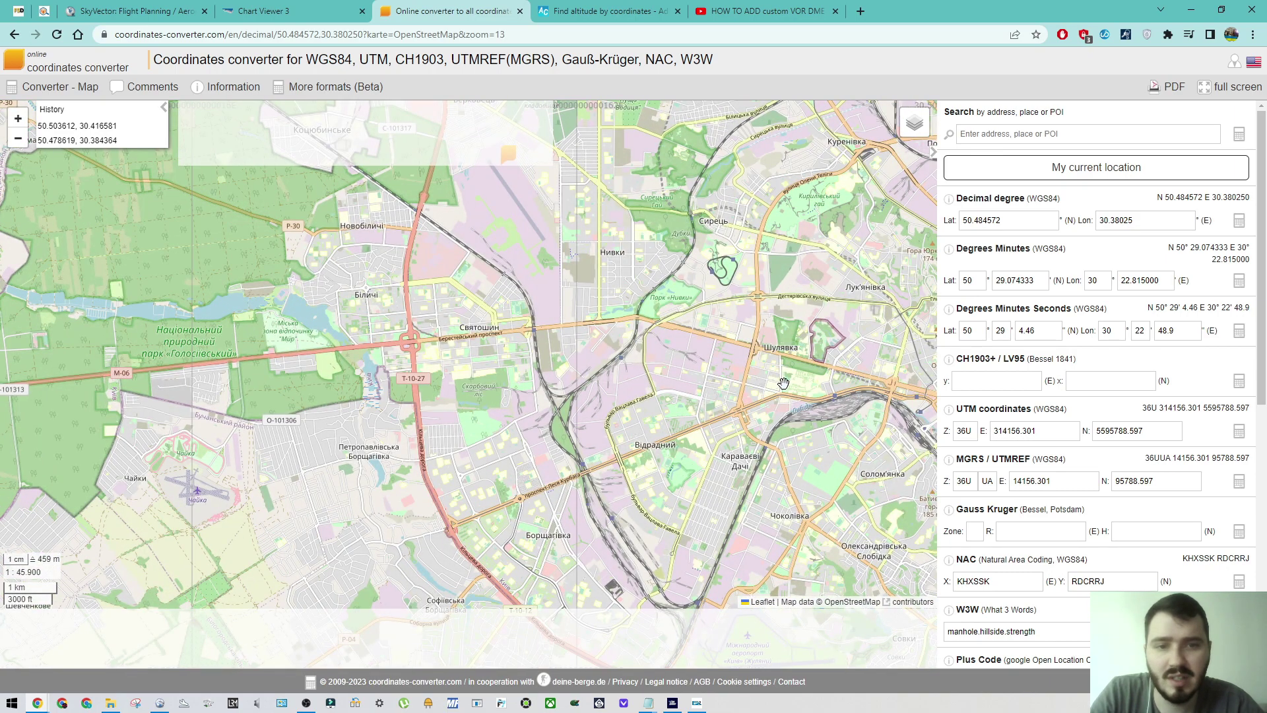
{"action": "left_click_drag", "start_coordinate": [783, 382], "coordinate": [644, 328]}
{"action": "scroll", "coordinate": [706, 349], "scroll_direction": "up", "scroll_amount": 1}
{"action": "scroll", "coordinate": [681, 357], "scroll_direction": "up", "scroll_amount": 1}
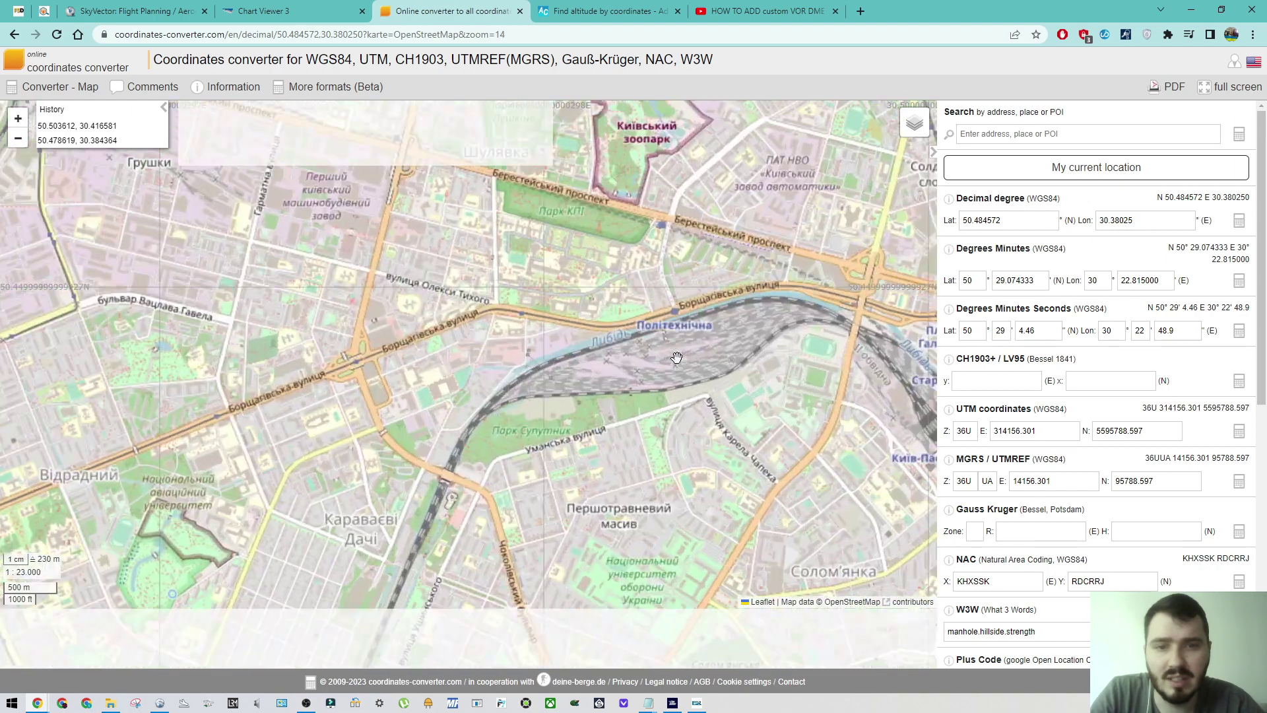
{"action": "left_click", "coordinate": [690, 350]}
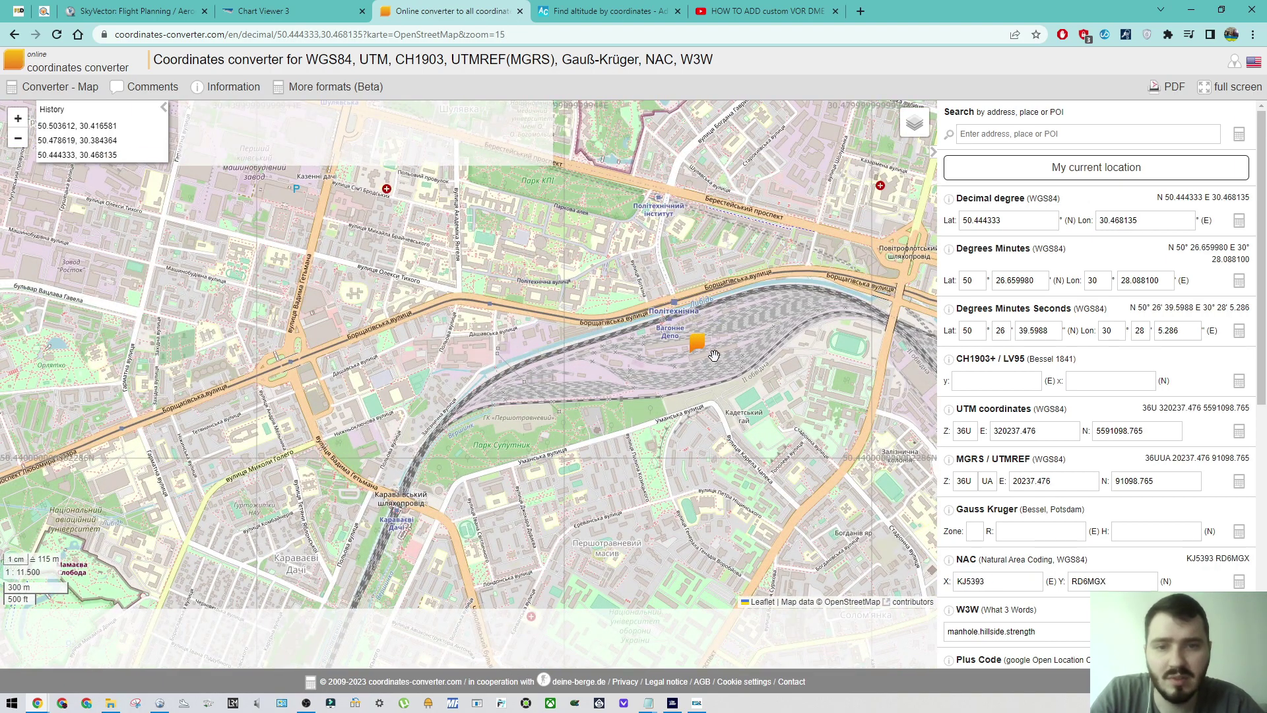
Step: Copy the picked point's decimal latitude 50.444333 and longitude 30.468135 into the VOR waypoint's lat and lon attributes in Notepad
{"action": "scroll", "coordinate": [707, 358], "scroll_direction": "down", "scroll_amount": 1}
{"action": "scroll", "coordinate": [710, 358], "scroll_direction": "down", "scroll_amount": 1}
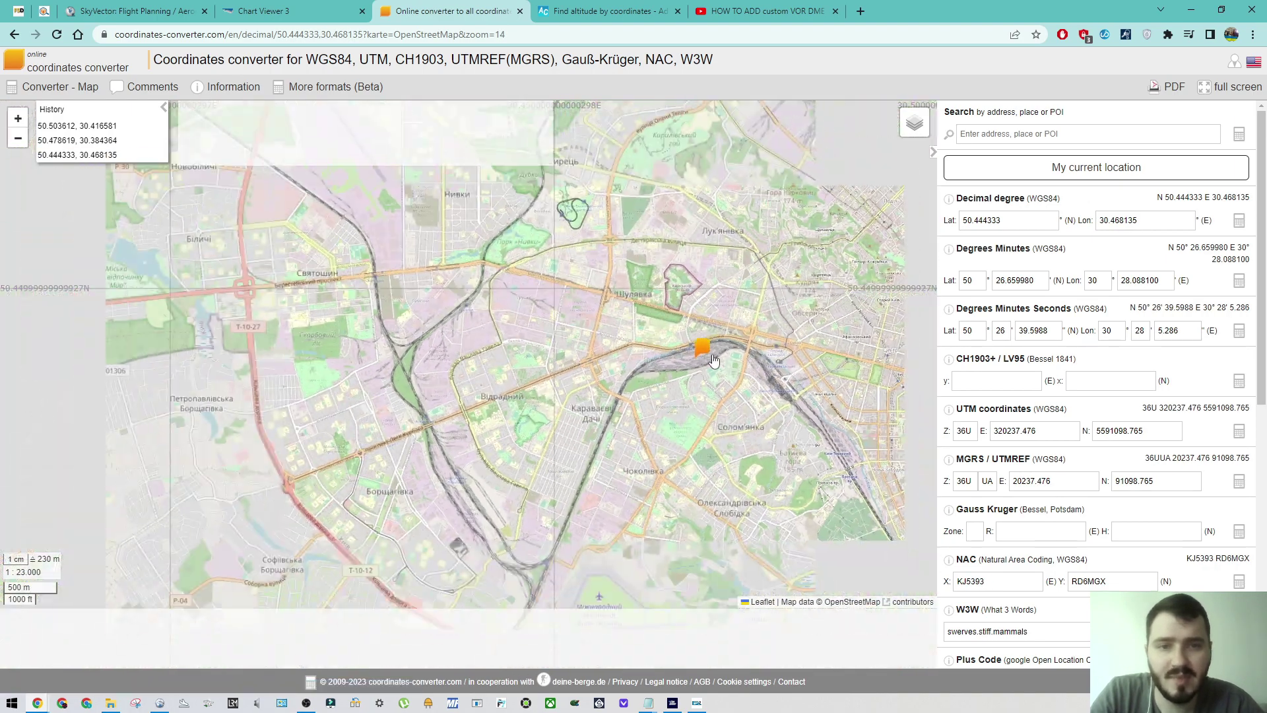
{"action": "double_click", "coordinate": [1020, 218]}
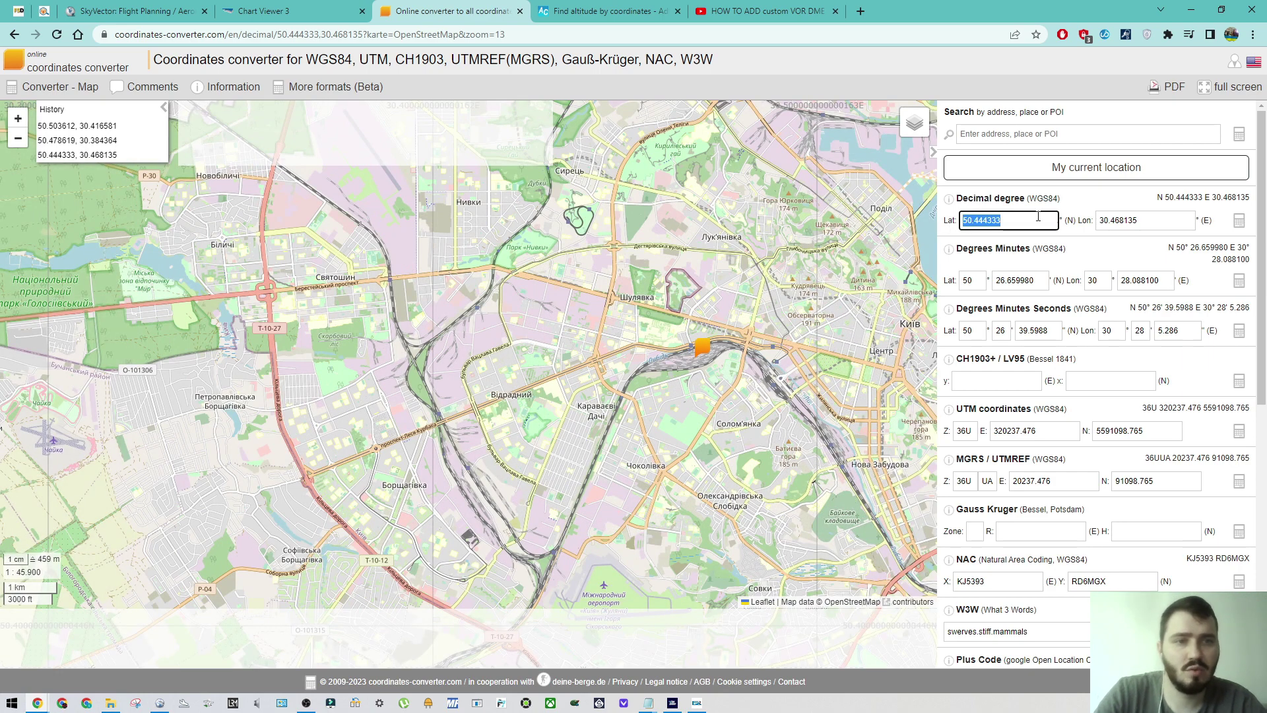
{"action": "left_click", "coordinate": [648, 702]}
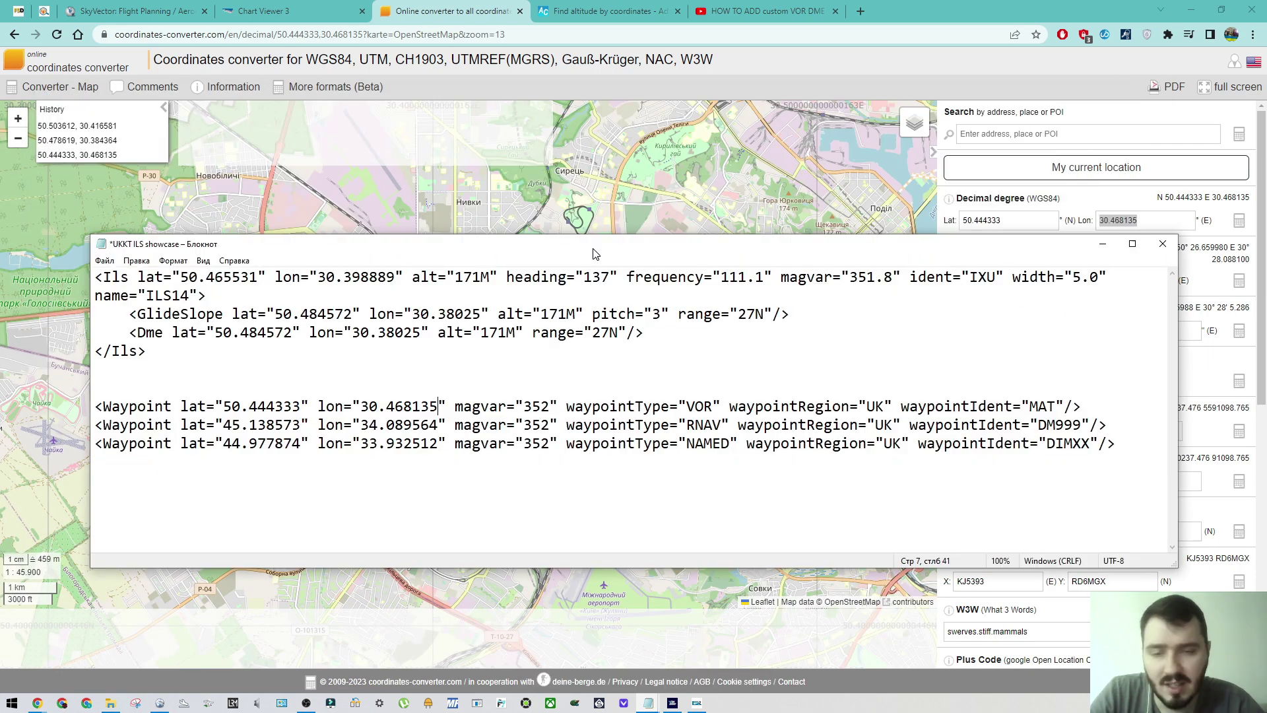
Step: Compare the magvar value on the ILS line with the one on the VOR waypoint's line
{"action": "left_click_drag", "start_coordinate": [849, 276], "coordinate": [894, 277]}
{"action": "left_click", "coordinate": [523, 407]}
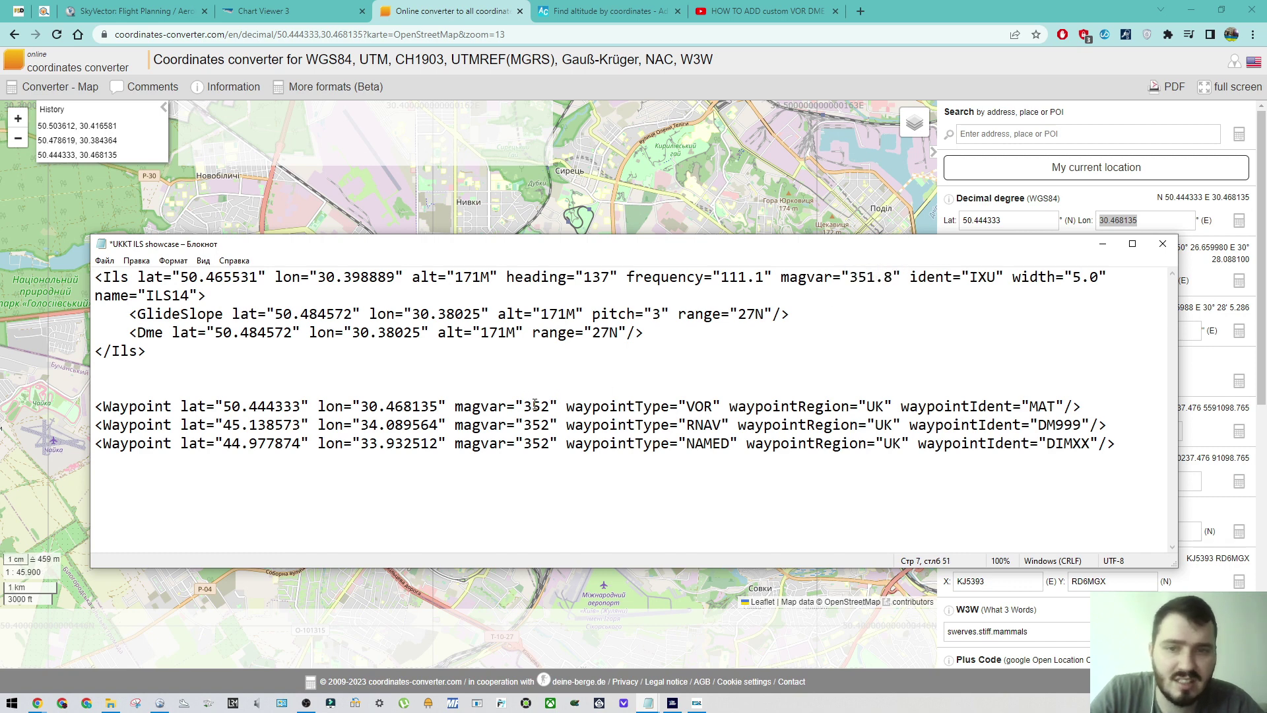
{"action": "left_click_drag", "start_coordinate": [550, 408], "coordinate": [527, 403]}
{"action": "left_click", "coordinate": [524, 407]}
{"action": "left_click", "coordinate": [523, 407]}
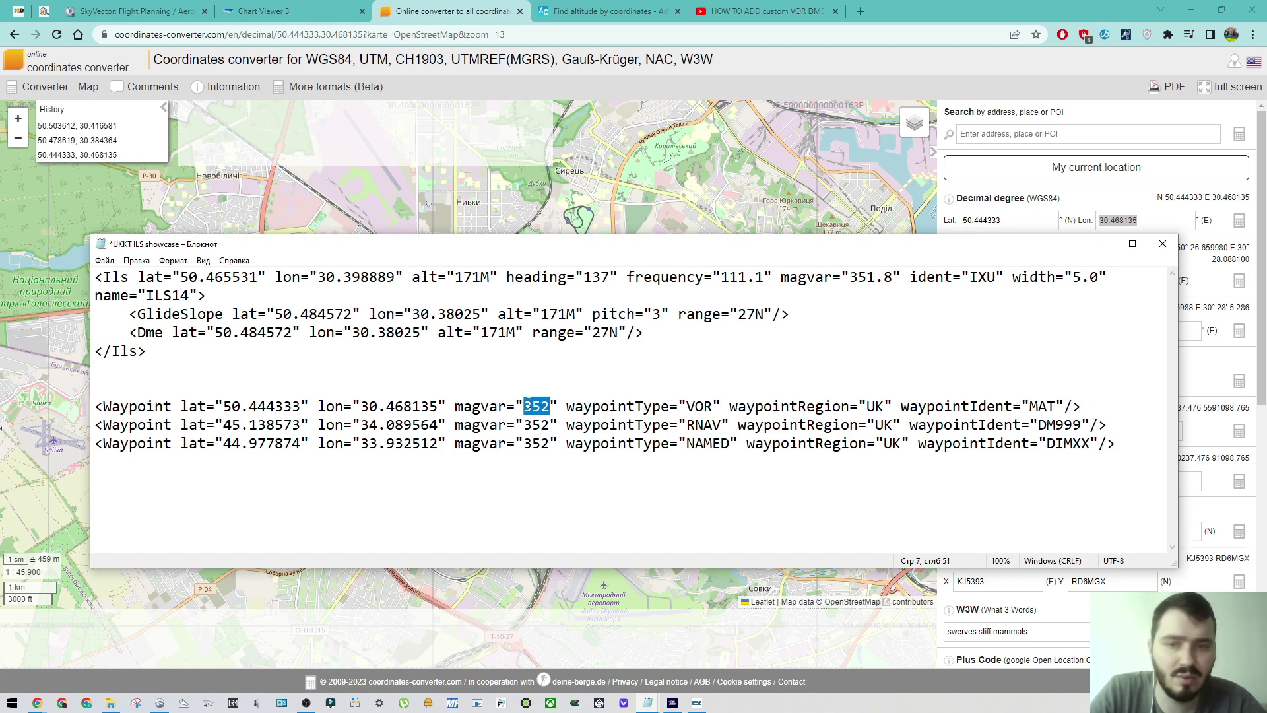
{"action": "type", "text": "0"}
{"action": "key", "text": "ctrl+z"}
{"action": "left_click", "coordinate": [529, 401]}
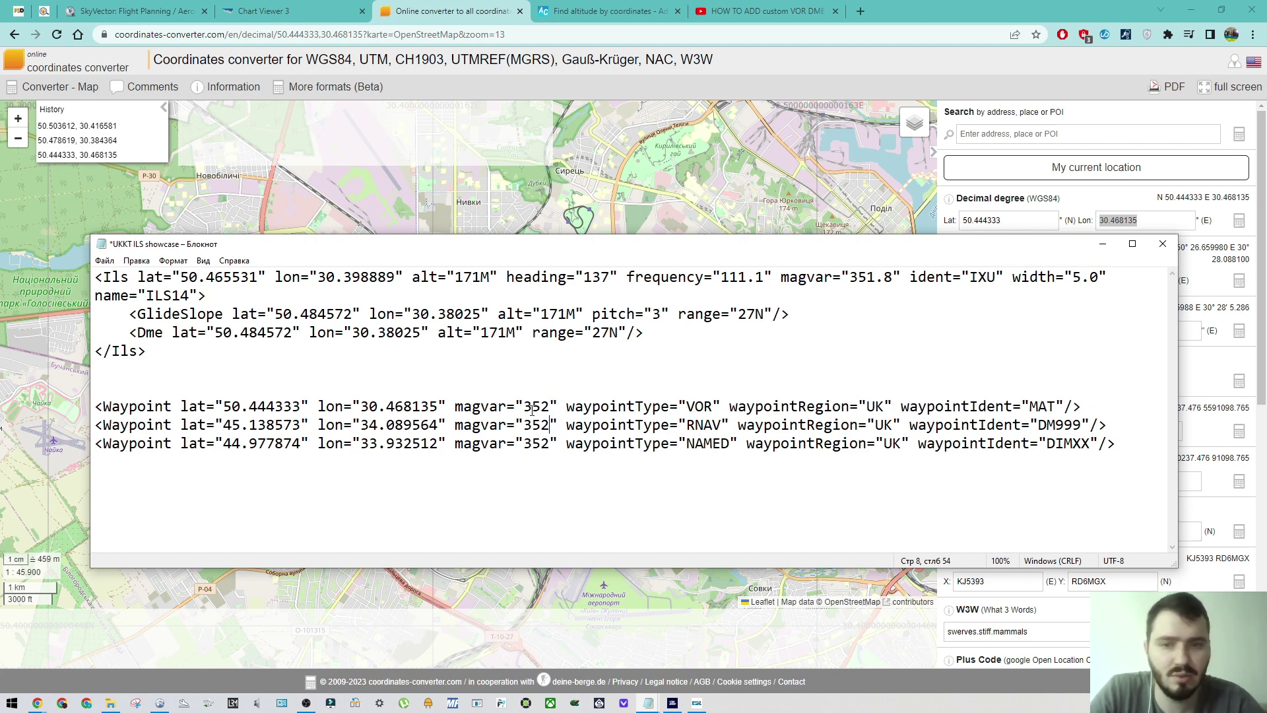
{"action": "left_click", "coordinate": [549, 410]}
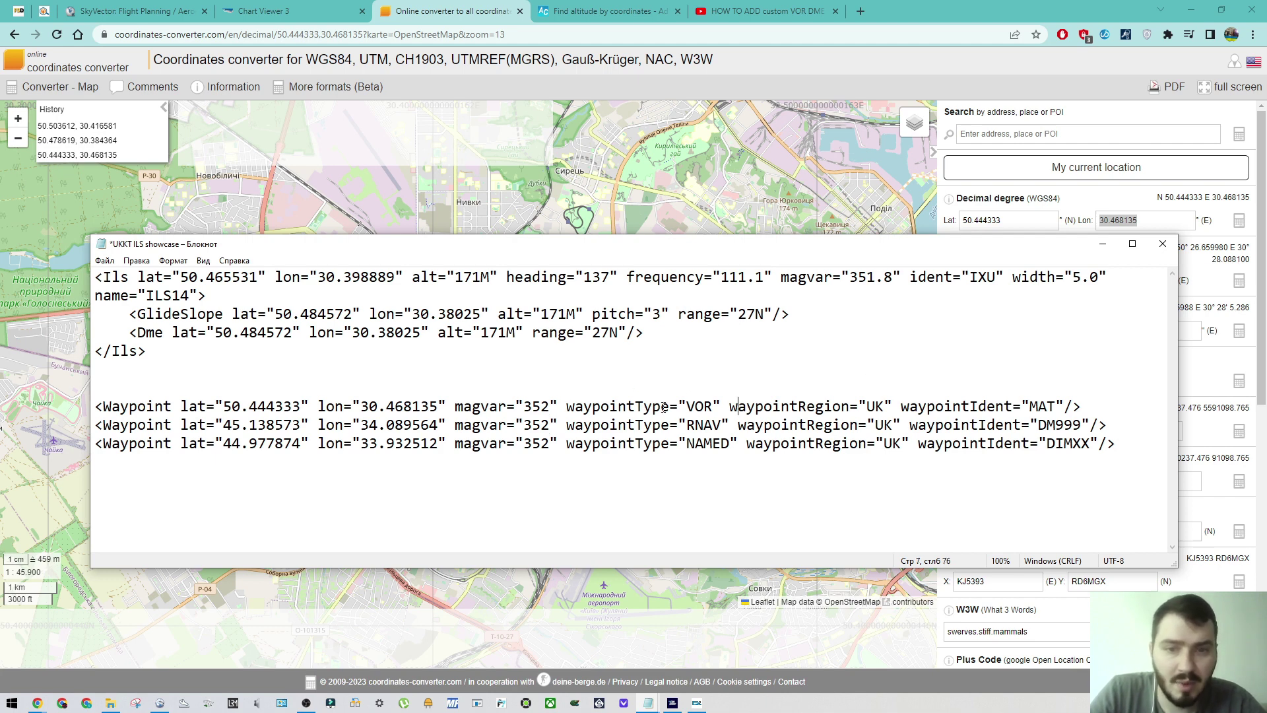
Step: Highlight the VOR waypoint's waypointType value and its MAT waypointIdent value
{"action": "double_click", "coordinate": [699, 406]}
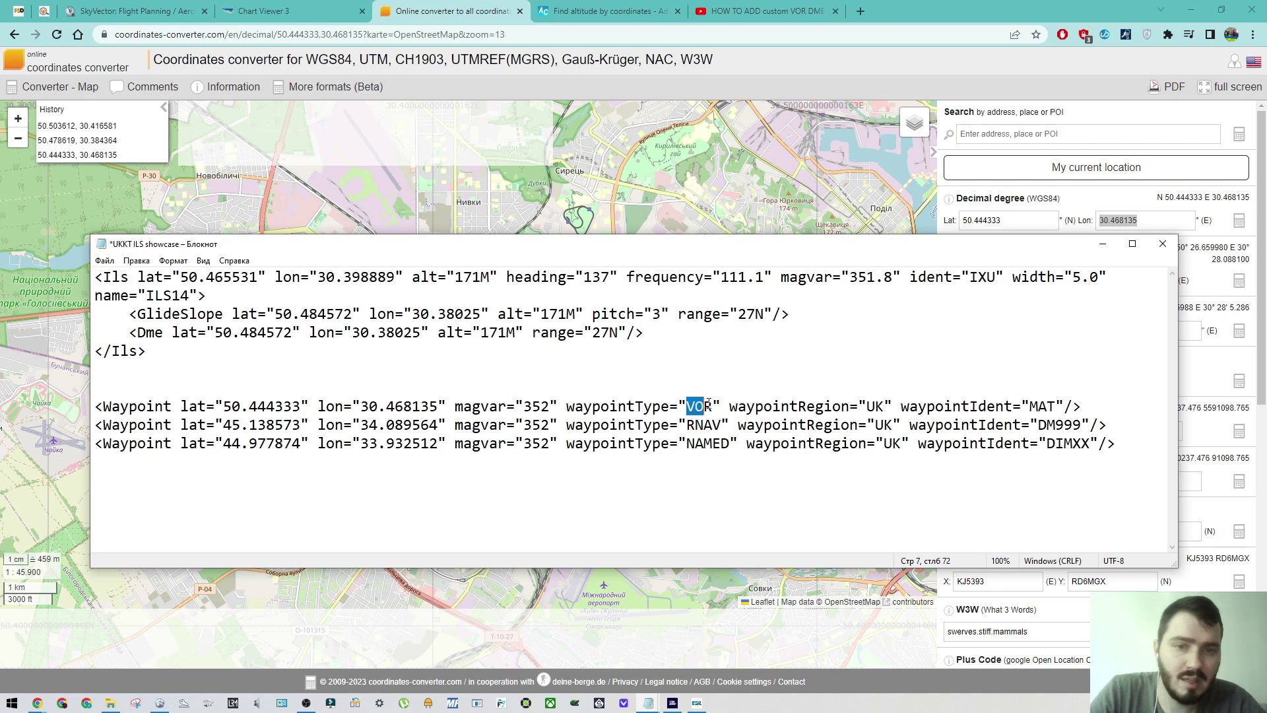
{"action": "left_click", "coordinate": [715, 409]}
{"action": "double_click", "coordinate": [1037, 404]}
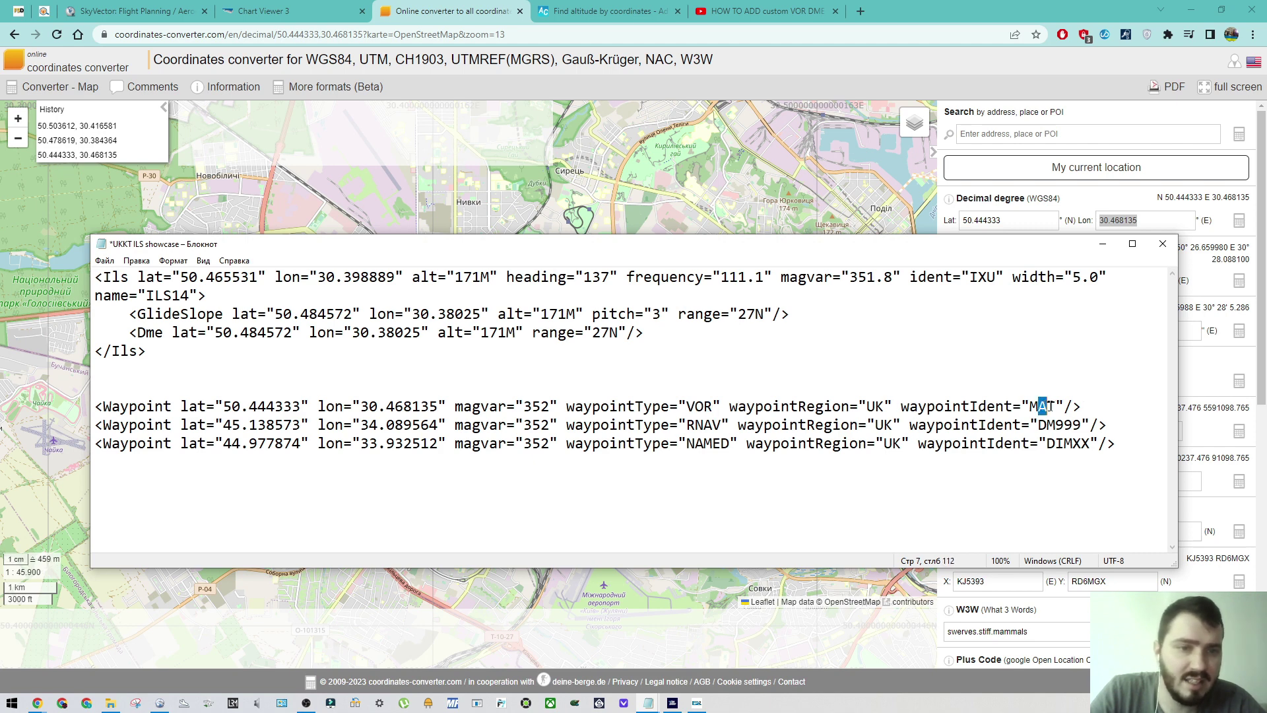
{"action": "key", "text": "Right"}
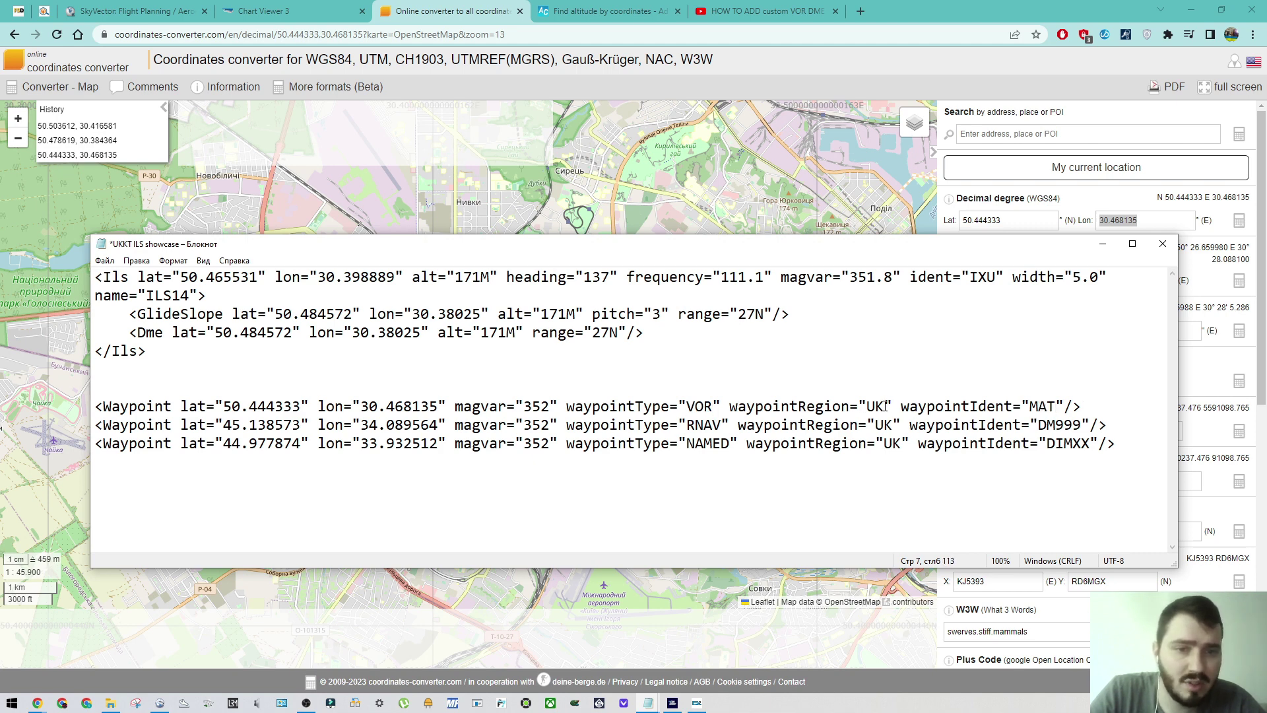
Step: Check the MAT waypoint's region code UK against the Ukraine and Moldovia entry in the online list of ICAO nation codes
{"action": "double_click", "coordinate": [885, 406]}
{"action": "left_click", "coordinate": [875, 407]}
{"action": "left_click", "coordinate": [169, 11]}
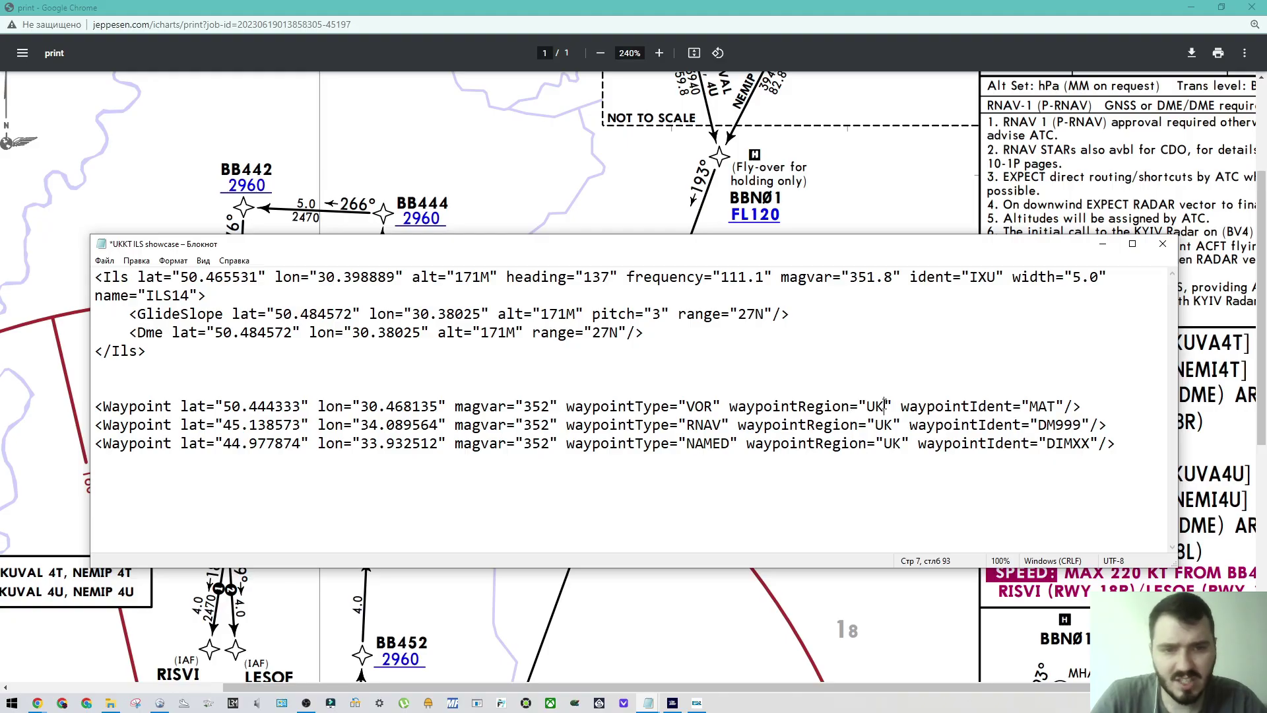
{"action": "left_click_drag", "start_coordinate": [886, 407], "coordinate": [866, 406]}
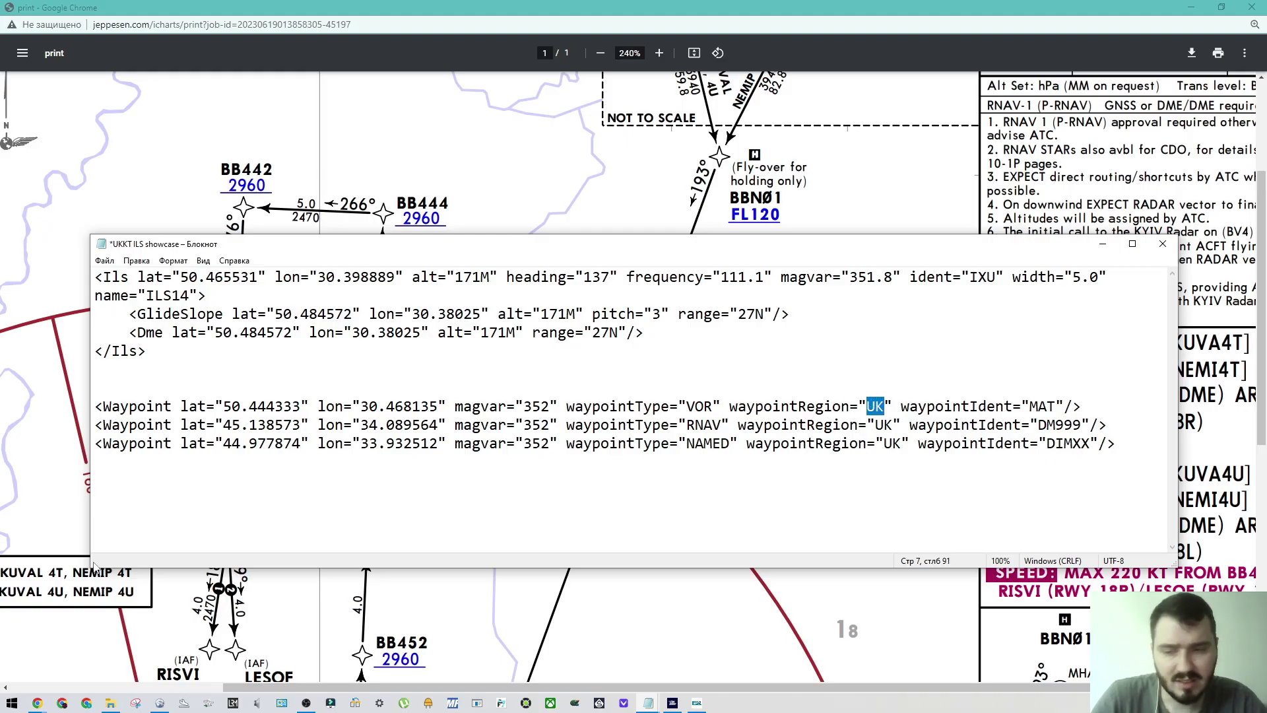
{"action": "left_click", "coordinate": [36, 703]}
{"action": "left_click", "coordinate": [822, 405]}
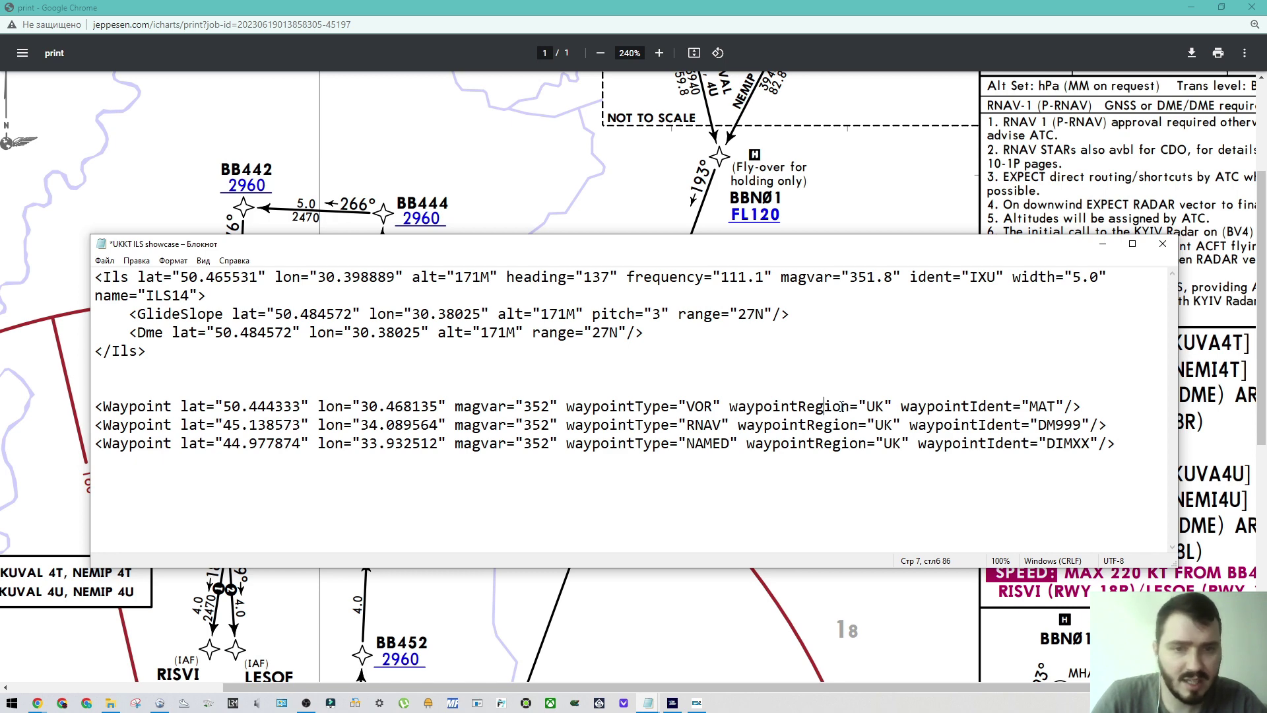
{"action": "left_click_drag", "start_coordinate": [882, 405], "coordinate": [866, 407]}
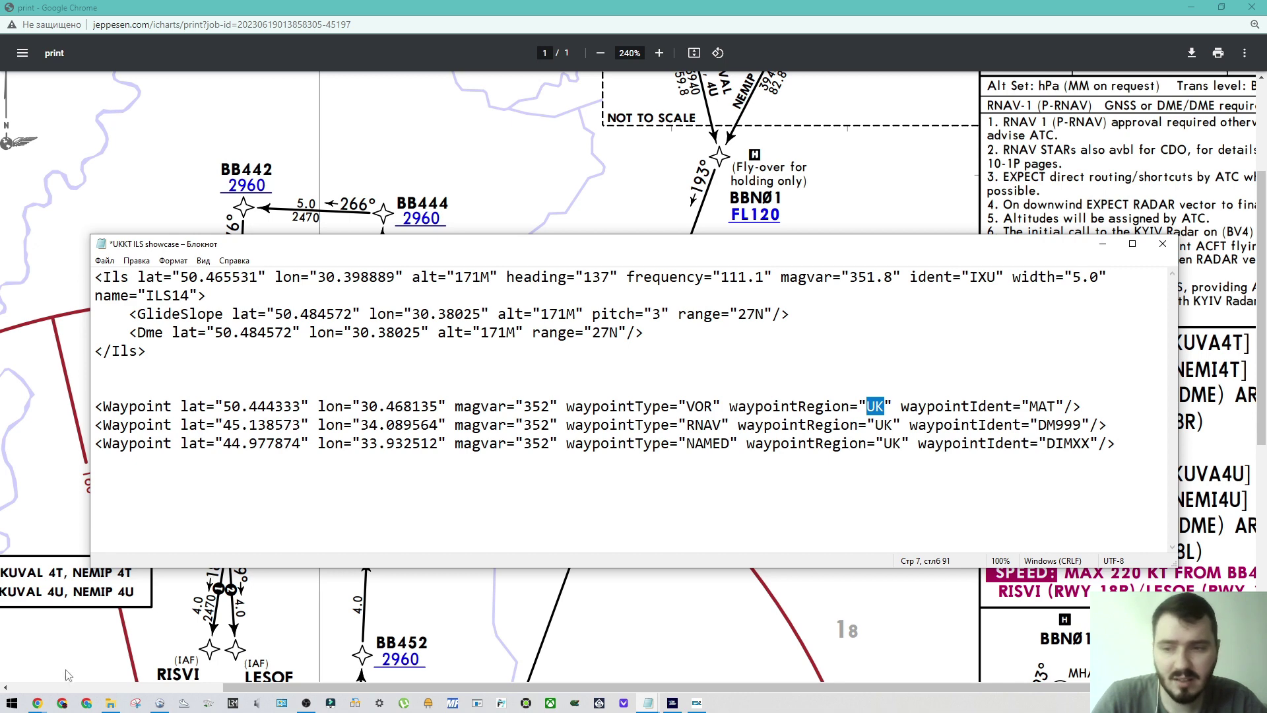
{"action": "left_click", "coordinate": [36, 703]}
{"action": "left_click", "coordinate": [101, 658]}
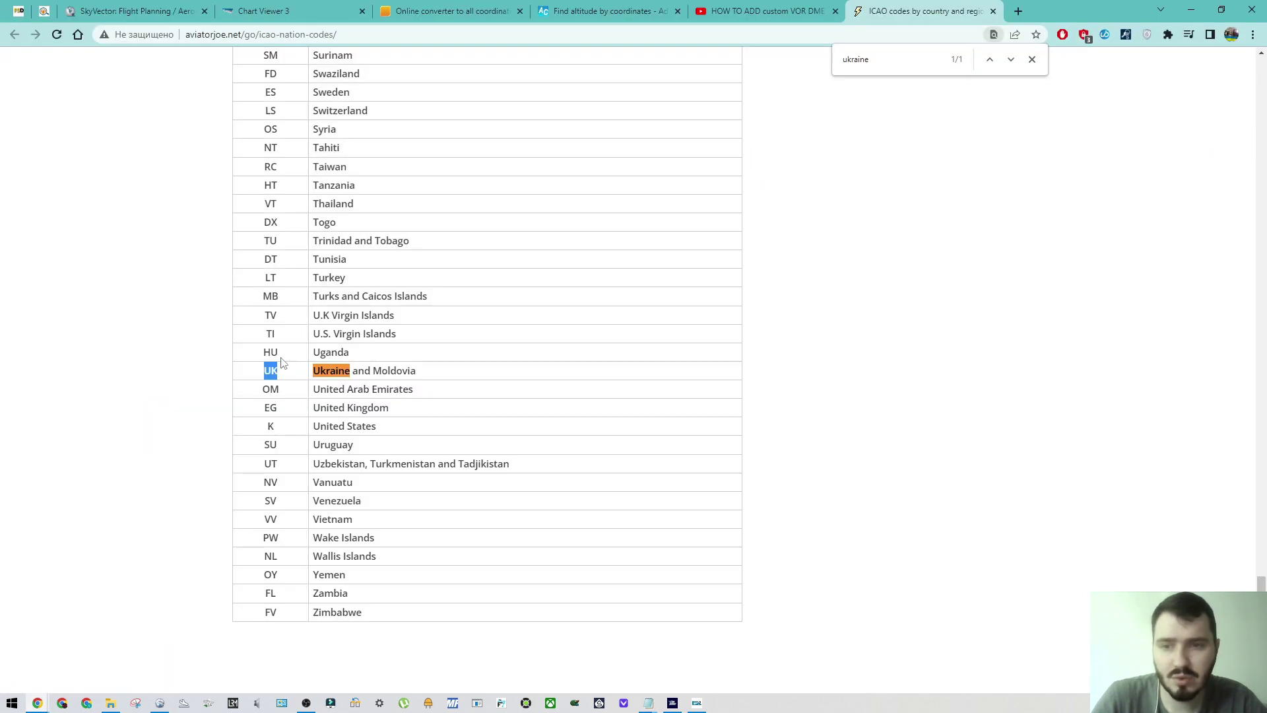
{"action": "left_click", "coordinate": [655, 138]}
{"action": "key", "text": "ctrl+l"}
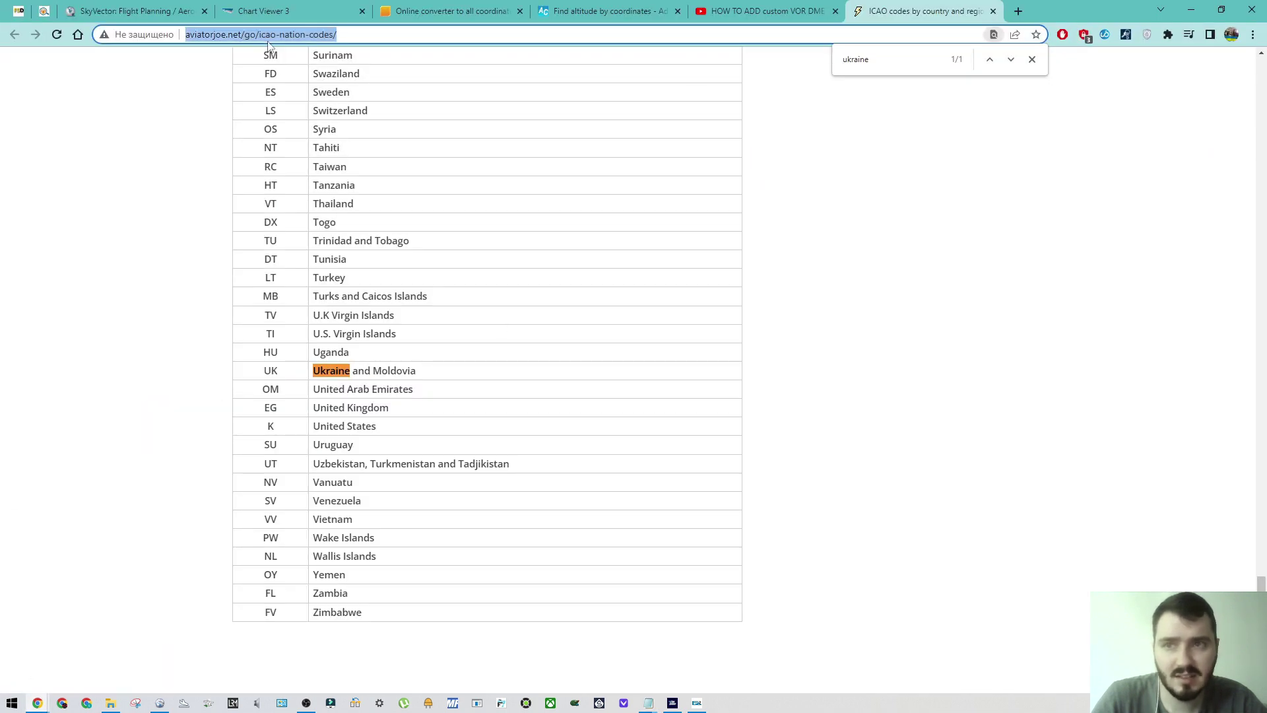
{"action": "left_click", "coordinate": [455, 370]}
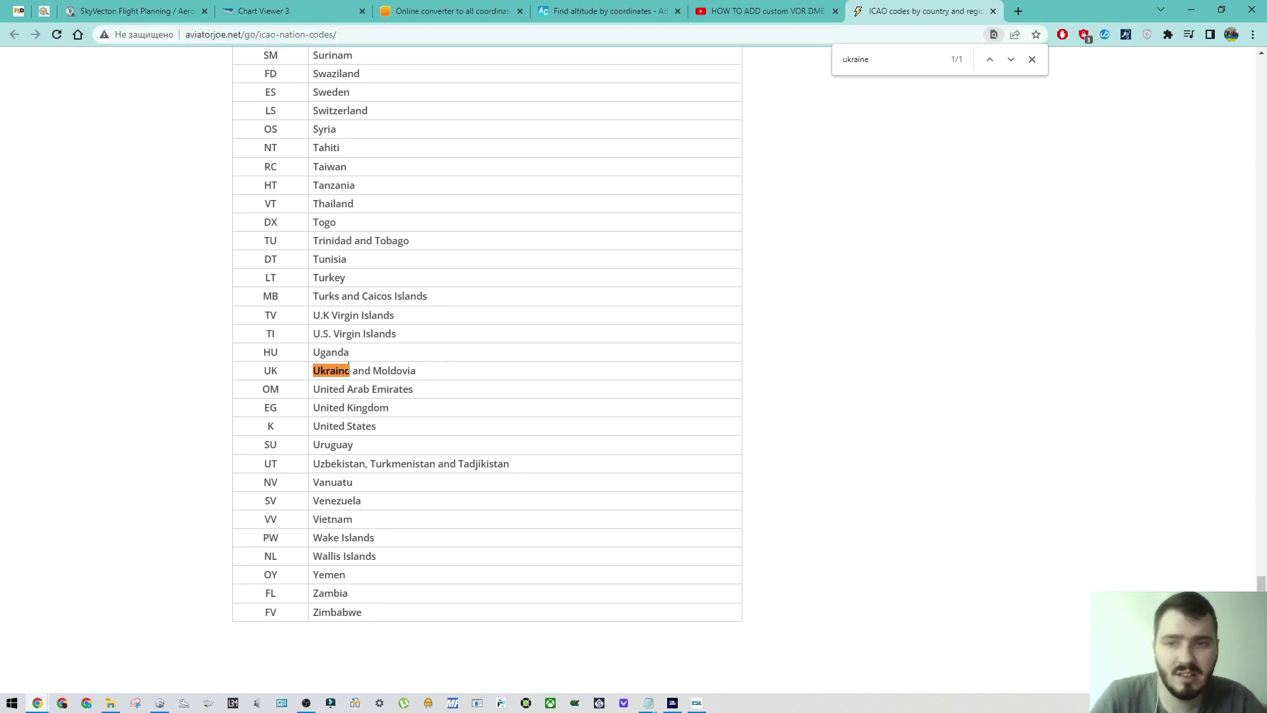
Step: Search the ICAO nation code list for "unit" and examine the code given for United Kingdom
{"action": "key", "text": "ctrl+f"}
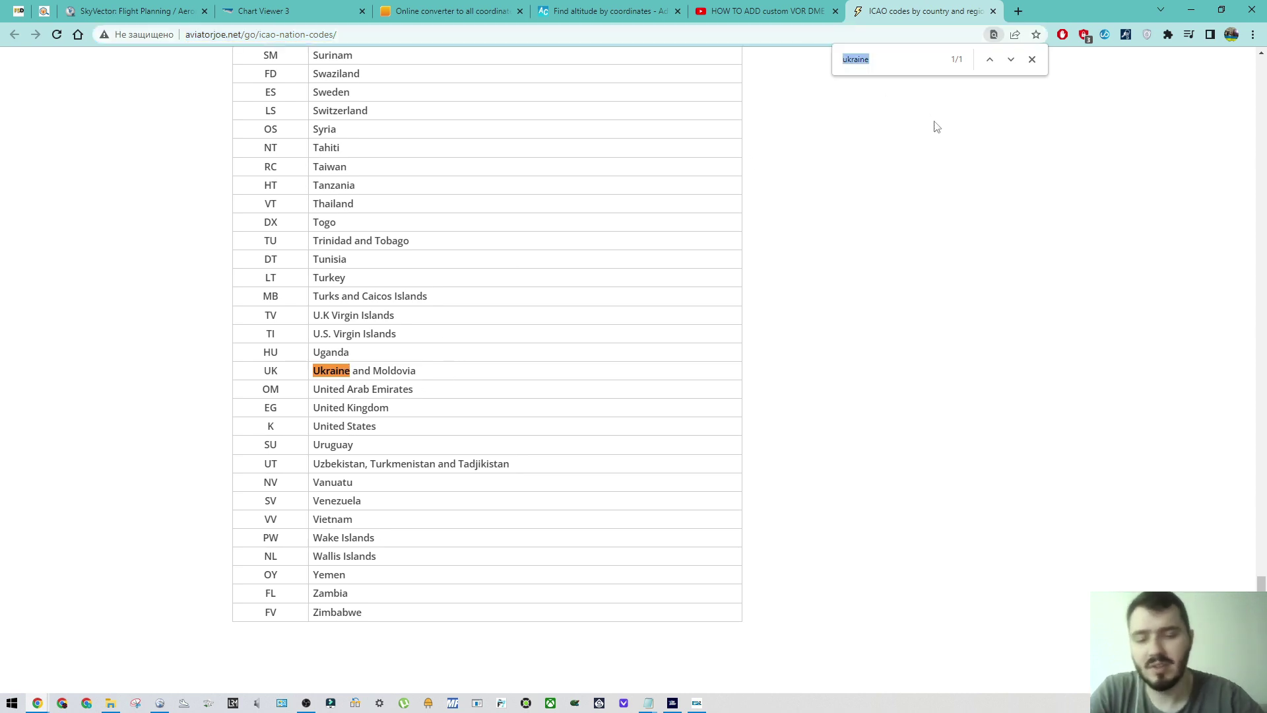
{"action": "type", "text": "engl"}
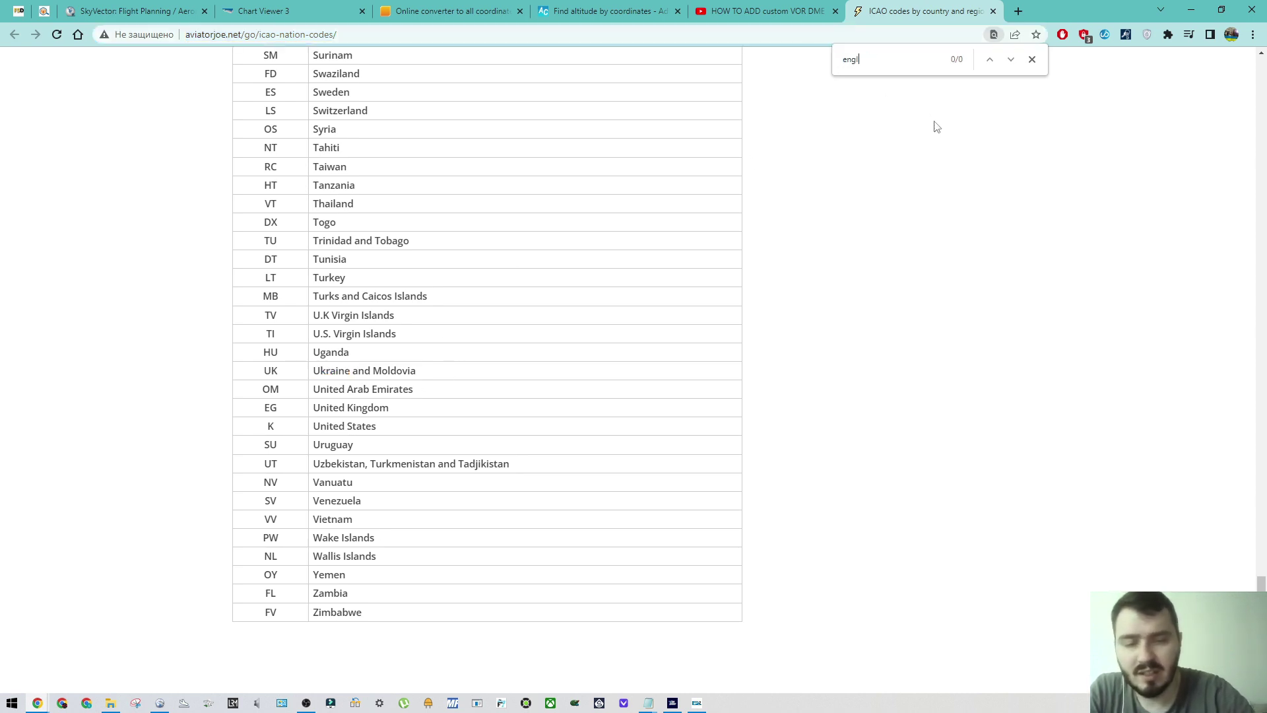
{"action": "type", "text": "an"}
{"action": "key", "text": "BackSpace"}
{"action": "key", "text": "BackSpace"}
{"action": "key", "text": "BackSpace"}
{"action": "key", "text": "BackSpace"}
{"action": "key", "text": "BackSpace"}
{"action": "key", "text": "BackSpace"}
{"action": "type", "text": "unit"}
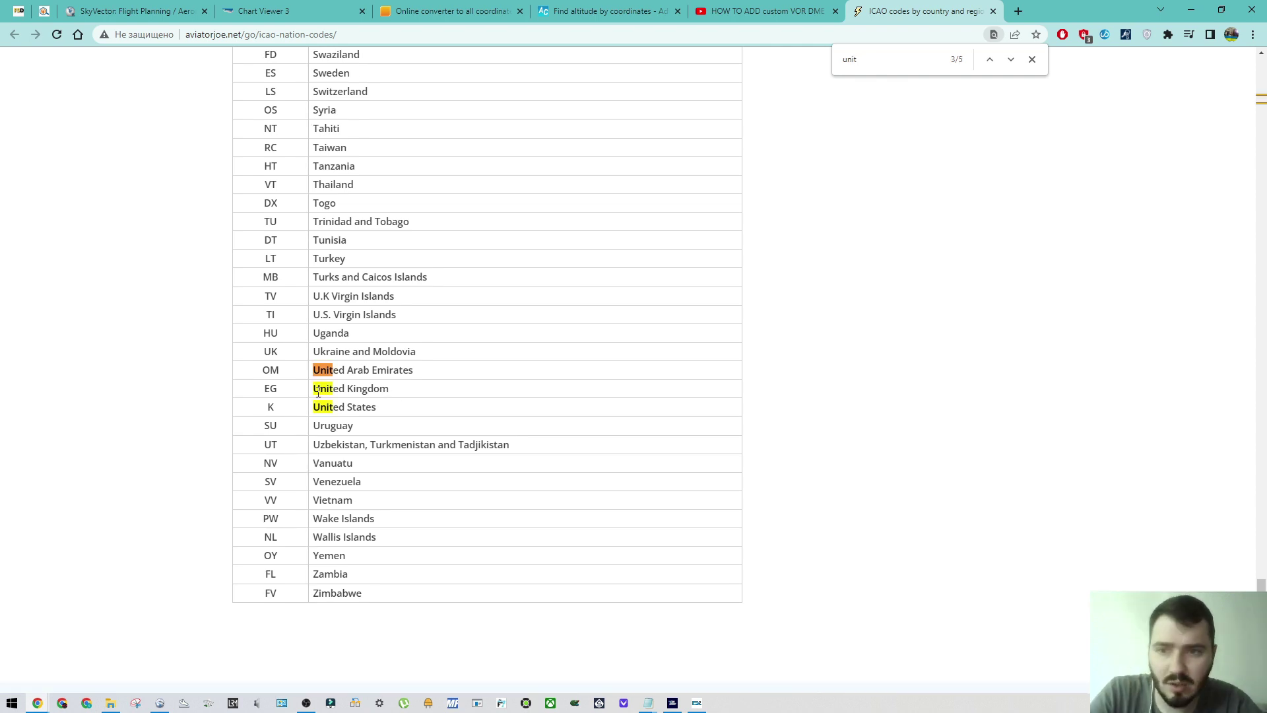
{"action": "left_click_drag", "start_coordinate": [291, 396], "coordinate": [261, 415]}
{"action": "left_click", "coordinate": [285, 396]}
{"action": "left_click", "coordinate": [295, 391]}
{"action": "left_click", "coordinate": [332, 401]}
Step: Place the coordinates converter's map marker beside Obolon in northern Kyiv, at 50.512007, 30.499592
{"action": "key", "text": "alt+Tab"}
{"action": "left_click_drag", "start_coordinate": [1023, 258], "coordinate": [1016, 361]}
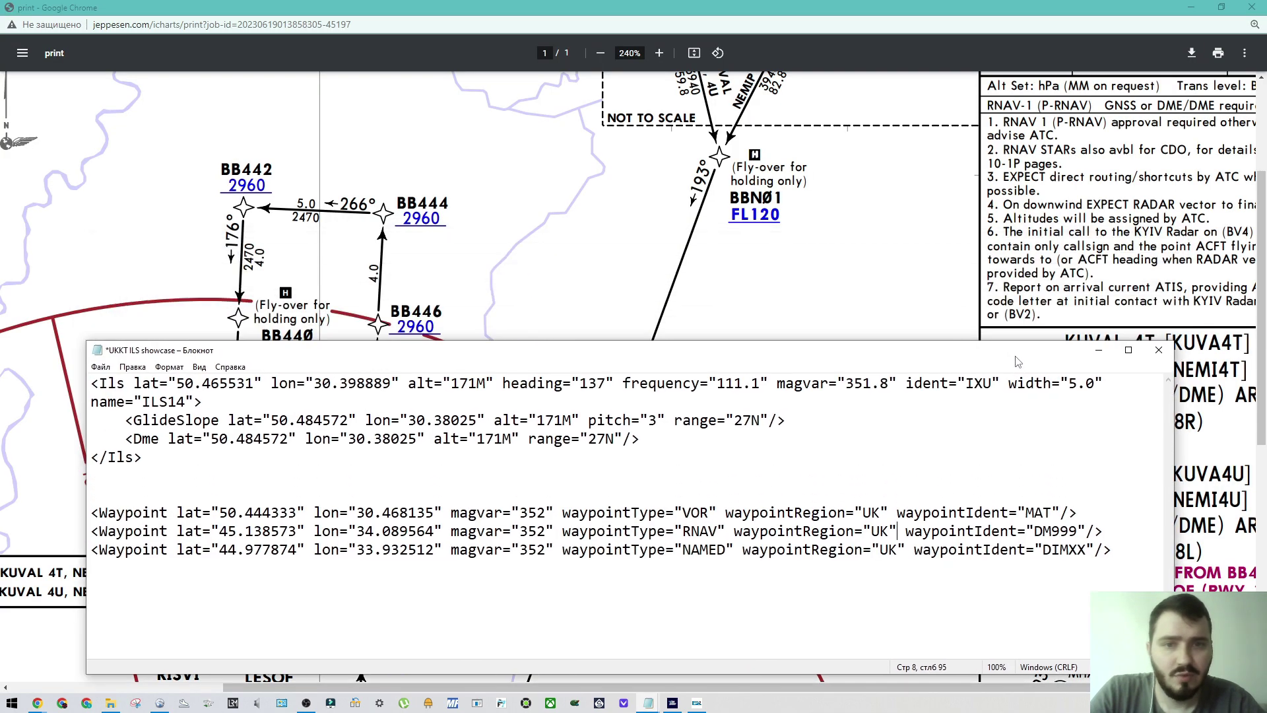
{"action": "mouse_move", "coordinate": [45, 703]}
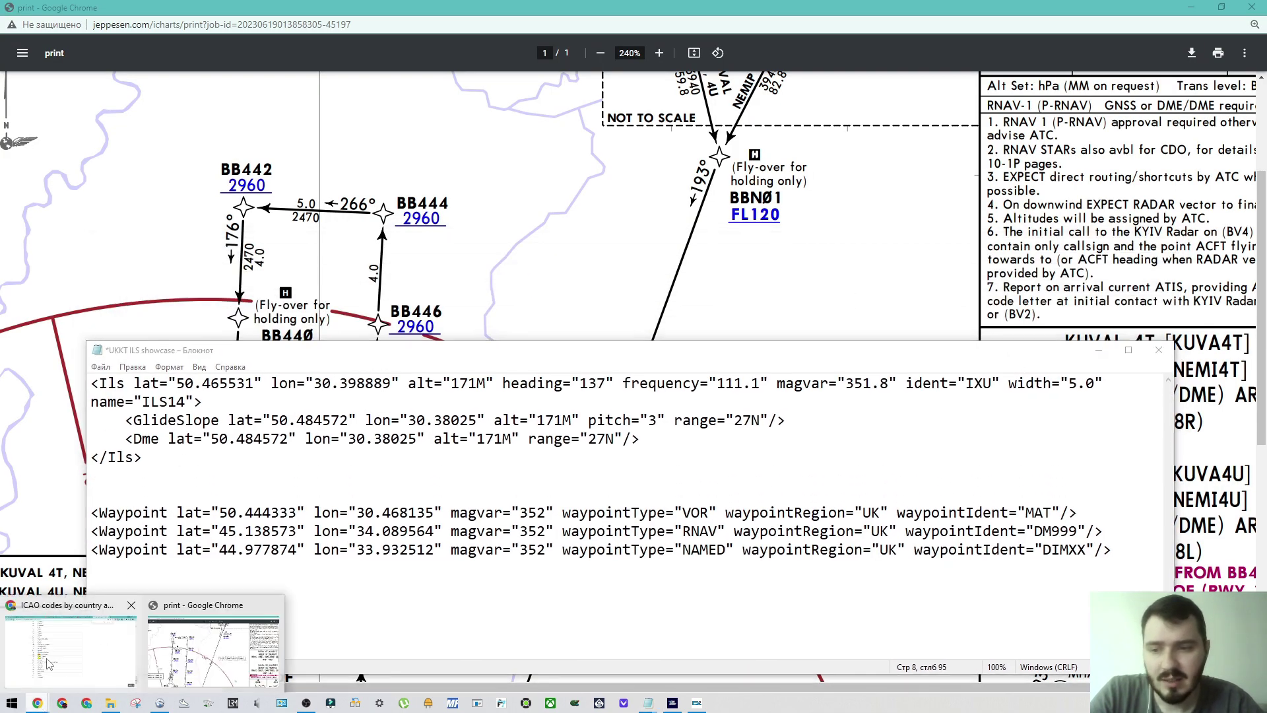
{"action": "left_click", "coordinate": [93, 661]}
{"action": "left_click", "coordinate": [449, 11]}
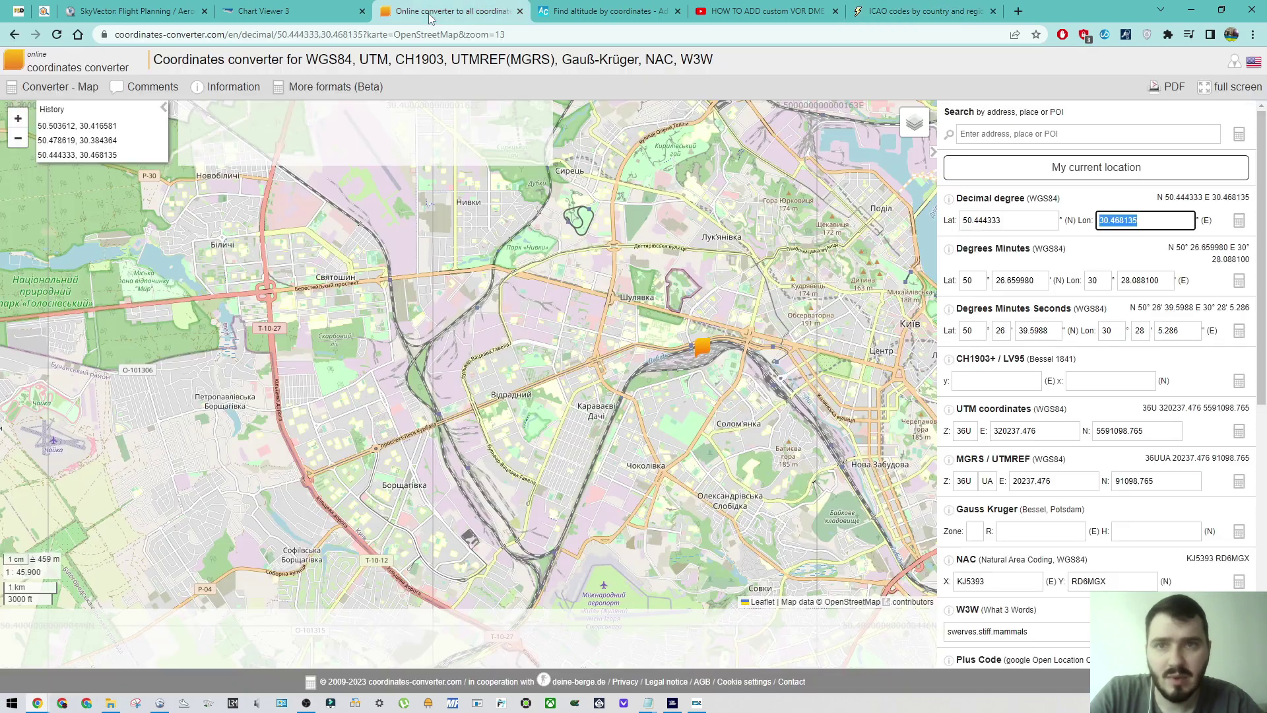
{"action": "left_click_drag", "start_coordinate": [924, 231], "coordinate": [695, 342]}
{"action": "scroll", "coordinate": [695, 342], "scroll_direction": "down", "scroll_amount": 2}
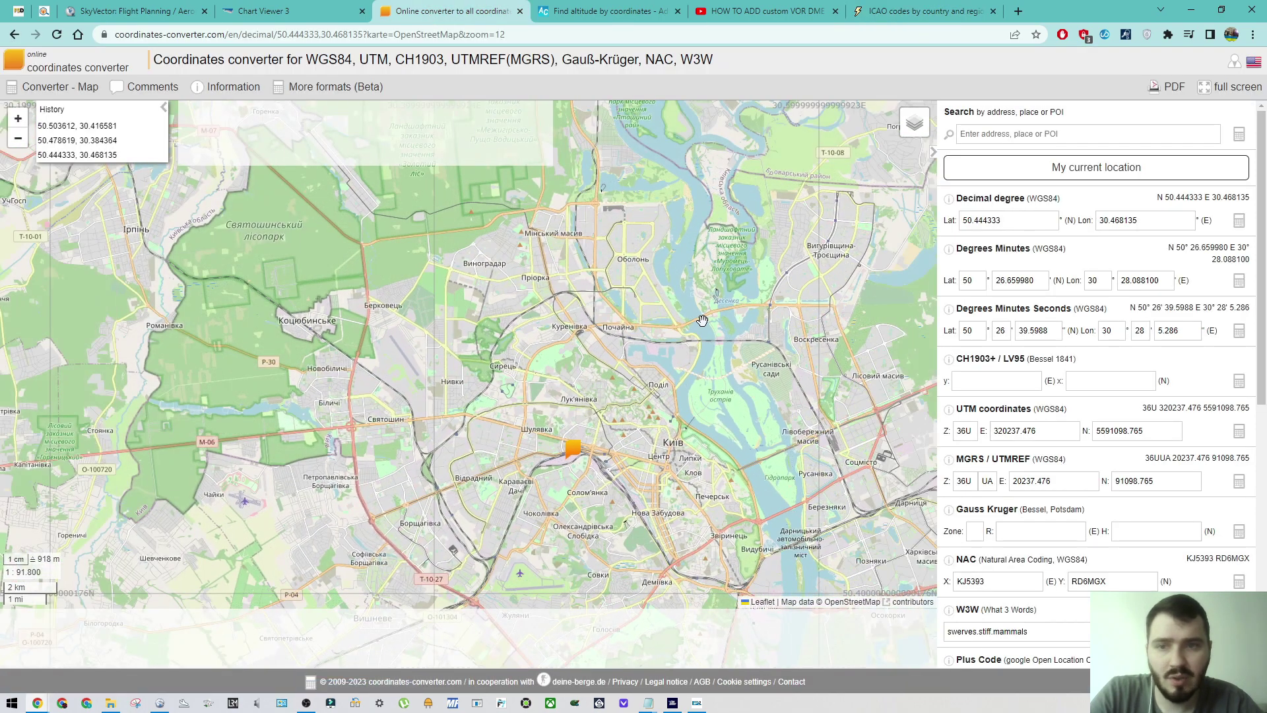
{"action": "scroll", "coordinate": [621, 260], "scroll_direction": "up", "scroll_amount": 2}
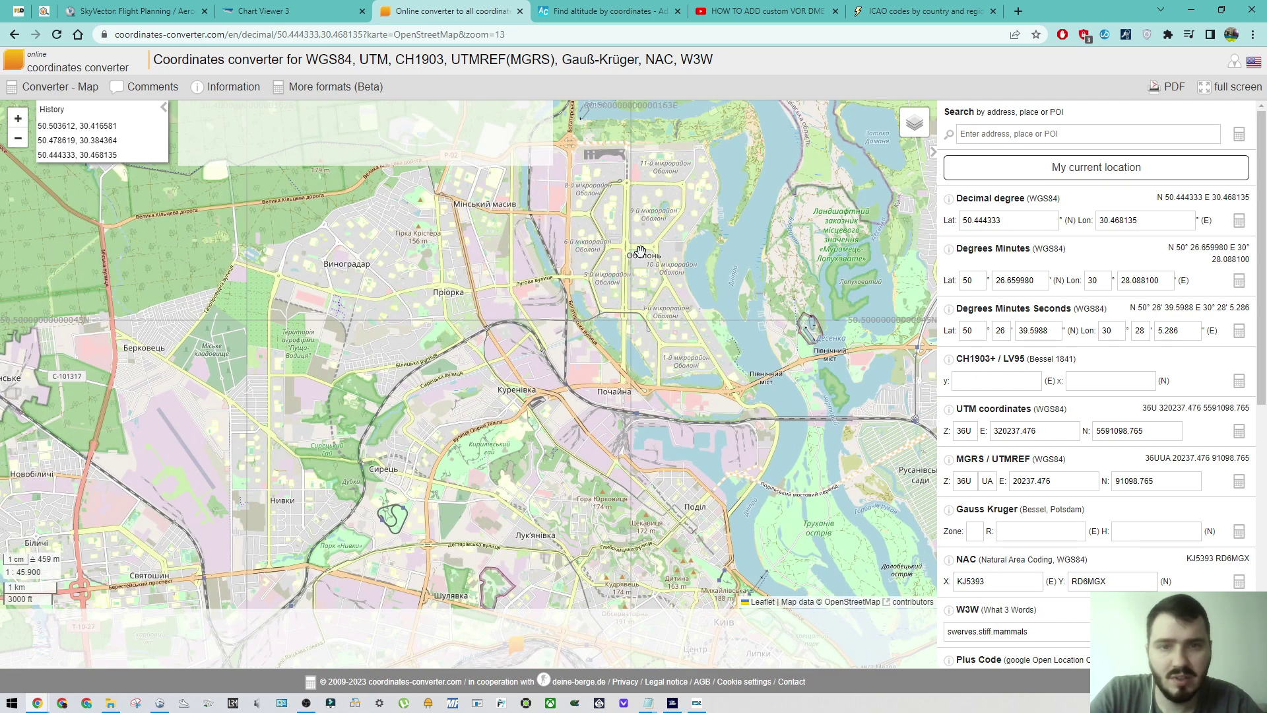
{"action": "left_click", "coordinate": [640, 252]}
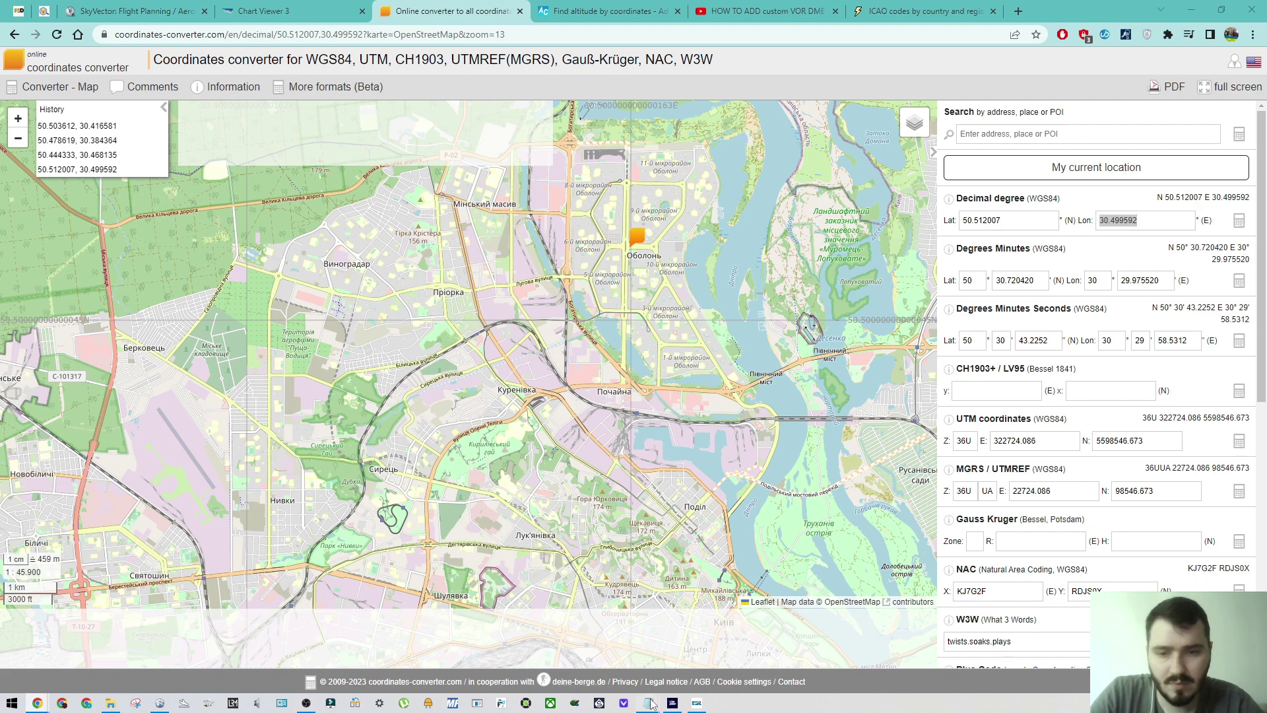
Step: Set the DIMXX waypoint's latitude to 50.512007 and longitude to 30.499592 in the UKKT ILS showcase text file
{"action": "left_click", "coordinate": [648, 702]}
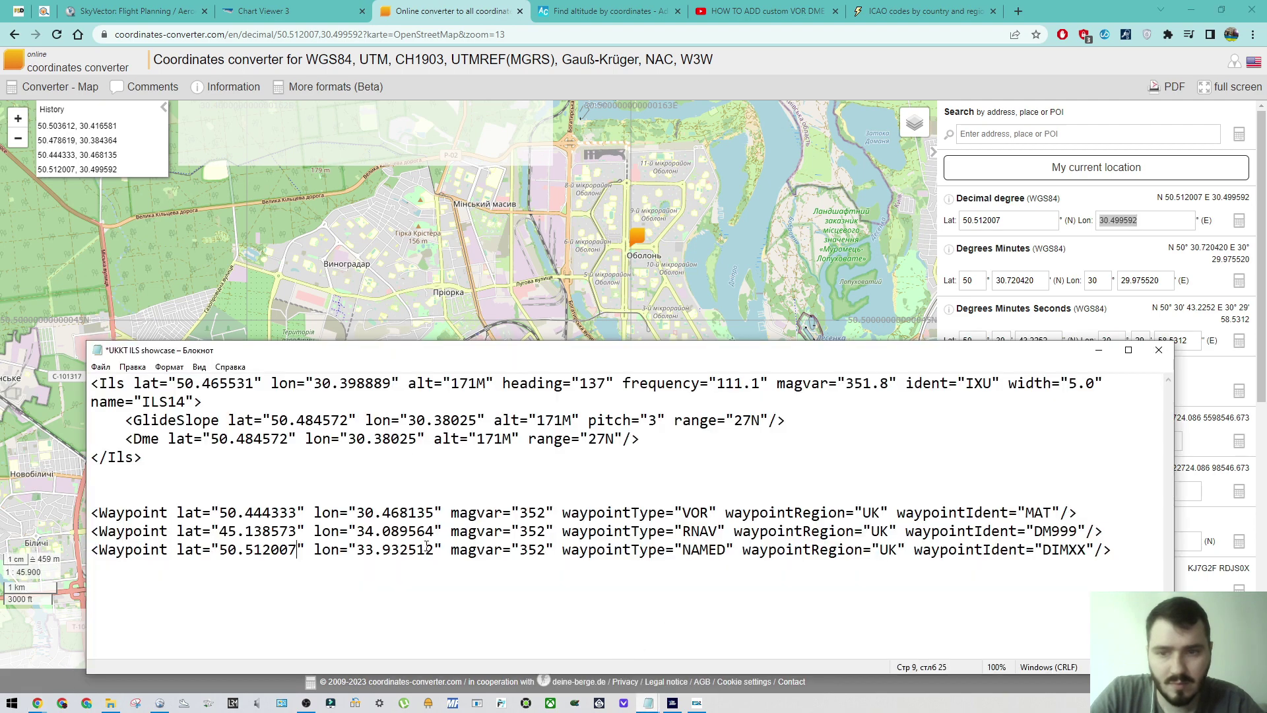
{"action": "left_click_drag", "start_coordinate": [433, 549], "coordinate": [359, 549]}
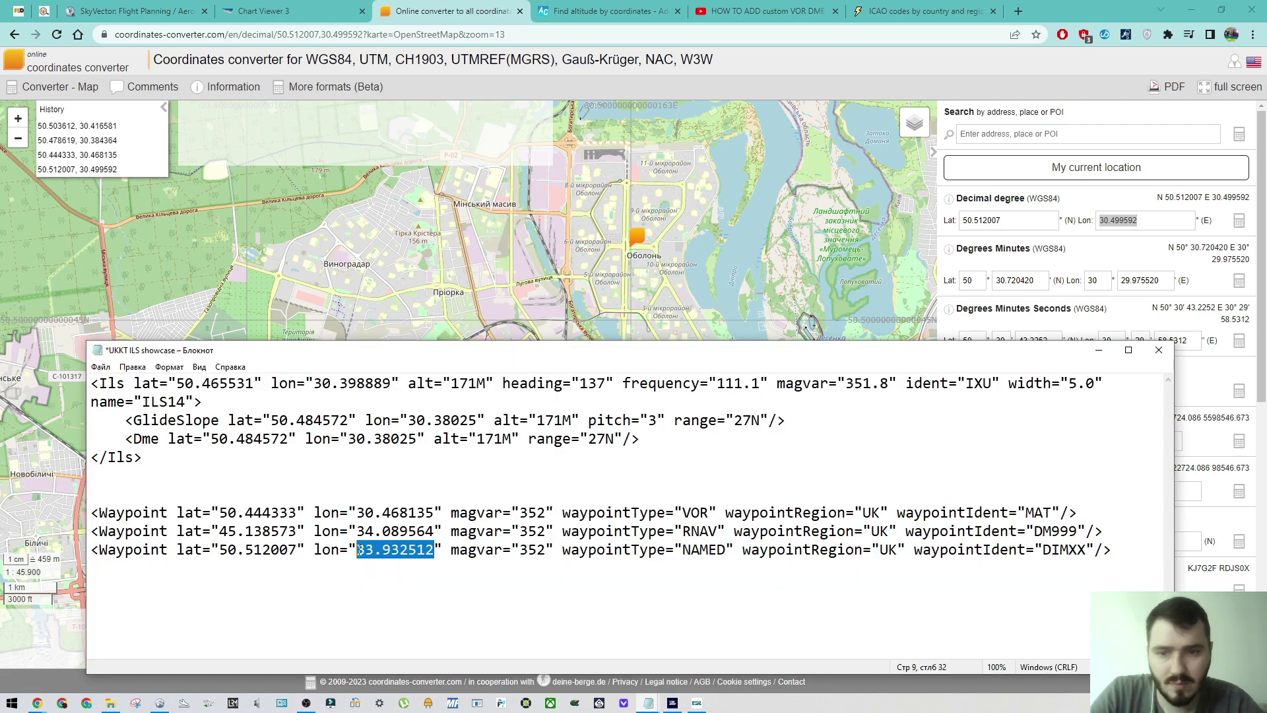
{"action": "type", "text": "30.499592"}
{"action": "left_click_drag", "start_coordinate": [1087, 549], "coordinate": [1044, 549]}
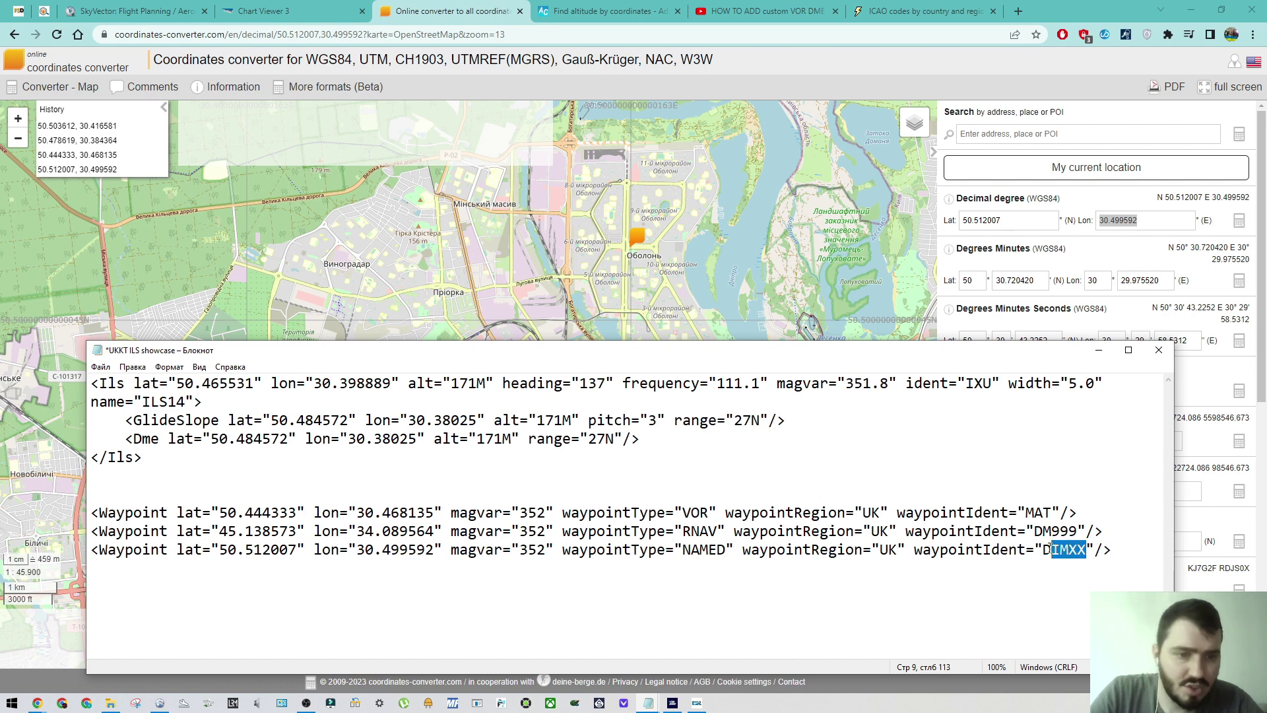
{"action": "left_click", "coordinate": [1044, 549]}
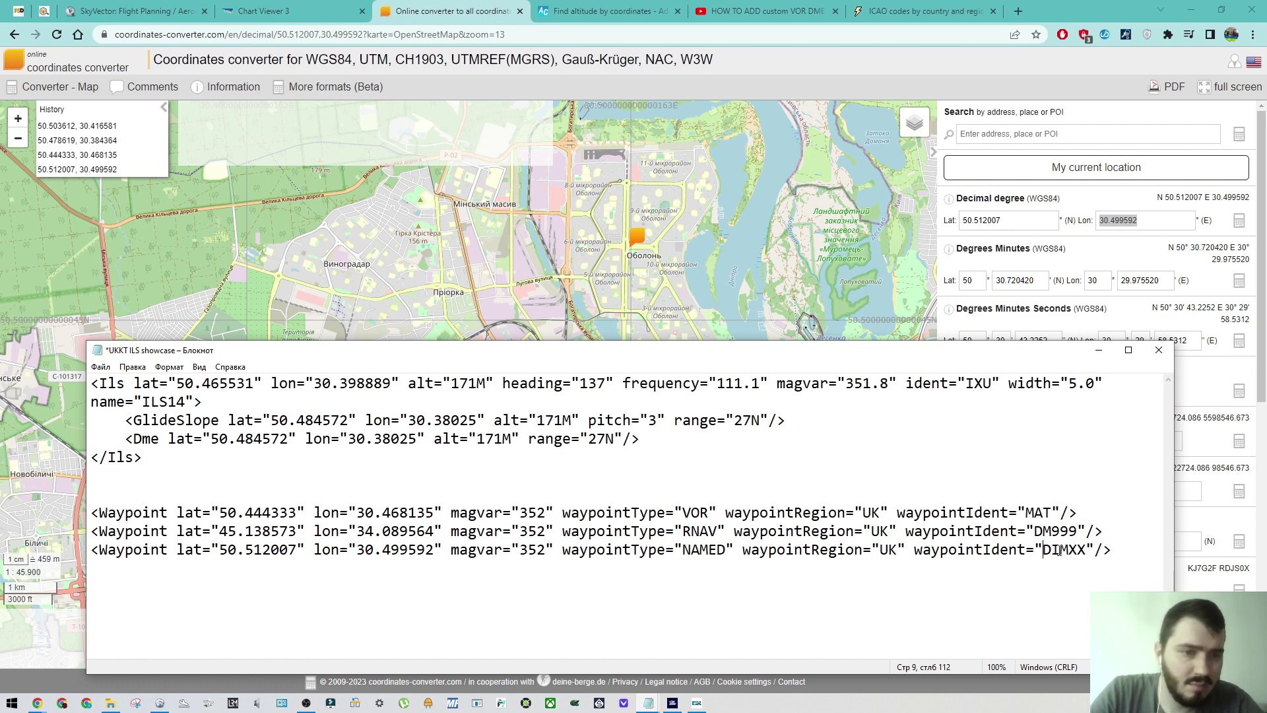
{"action": "left_click_drag", "start_coordinate": [1059, 549], "coordinate": [1068, 549]}
{"action": "left_click", "coordinate": [1070, 551]}
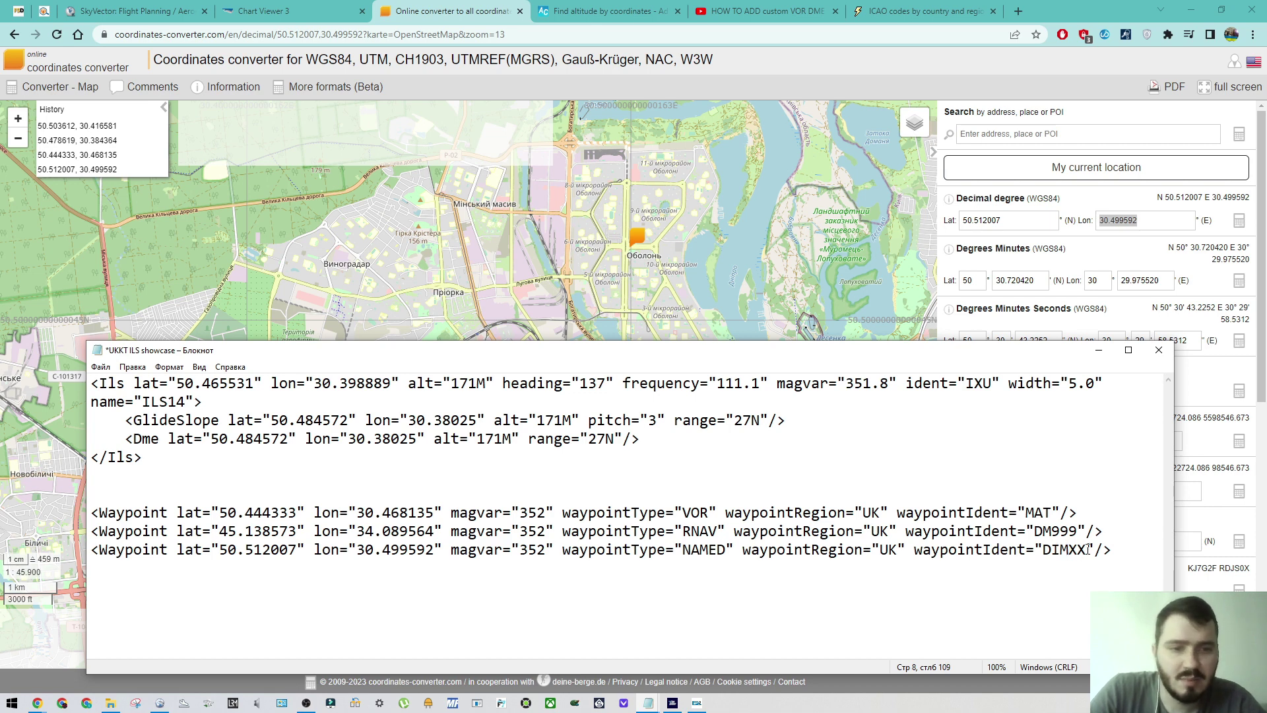
{"action": "key", "text": "ctrl+Left"}
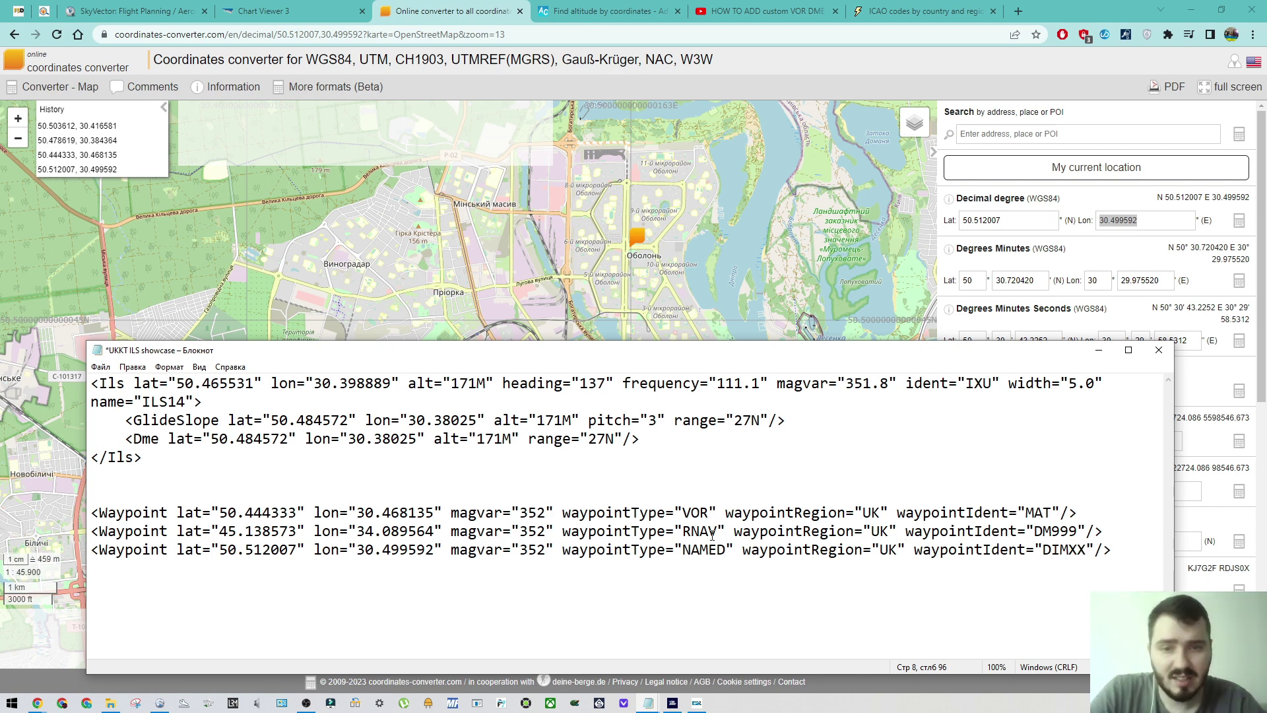
{"action": "double_click", "coordinate": [712, 534]}
Step: Place the converter's map marker in the forest park northwest of Berkovets, at 50.514736, 30.347157
{"action": "left_click", "coordinate": [653, 264]}
{"action": "left_click_drag", "start_coordinate": [475, 303], "coordinate": [673, 239]}
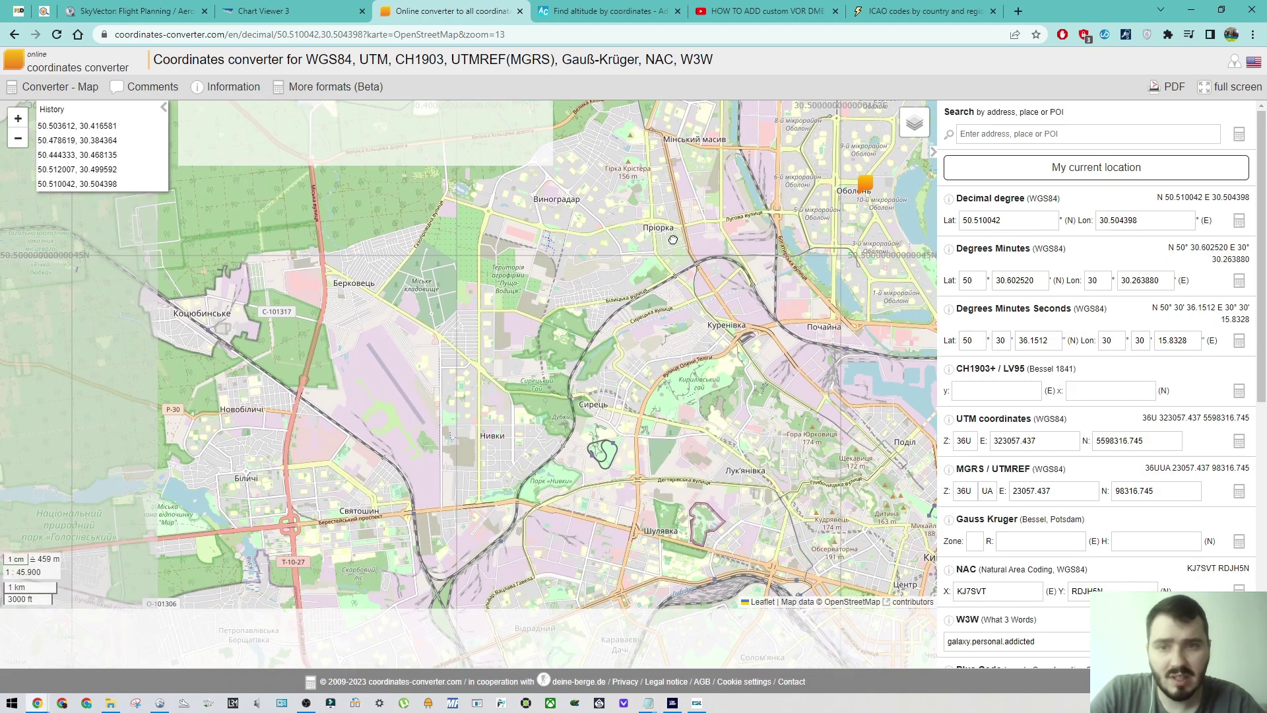
{"action": "left_click_drag", "start_coordinate": [353, 265], "coordinate": [386, 288]}
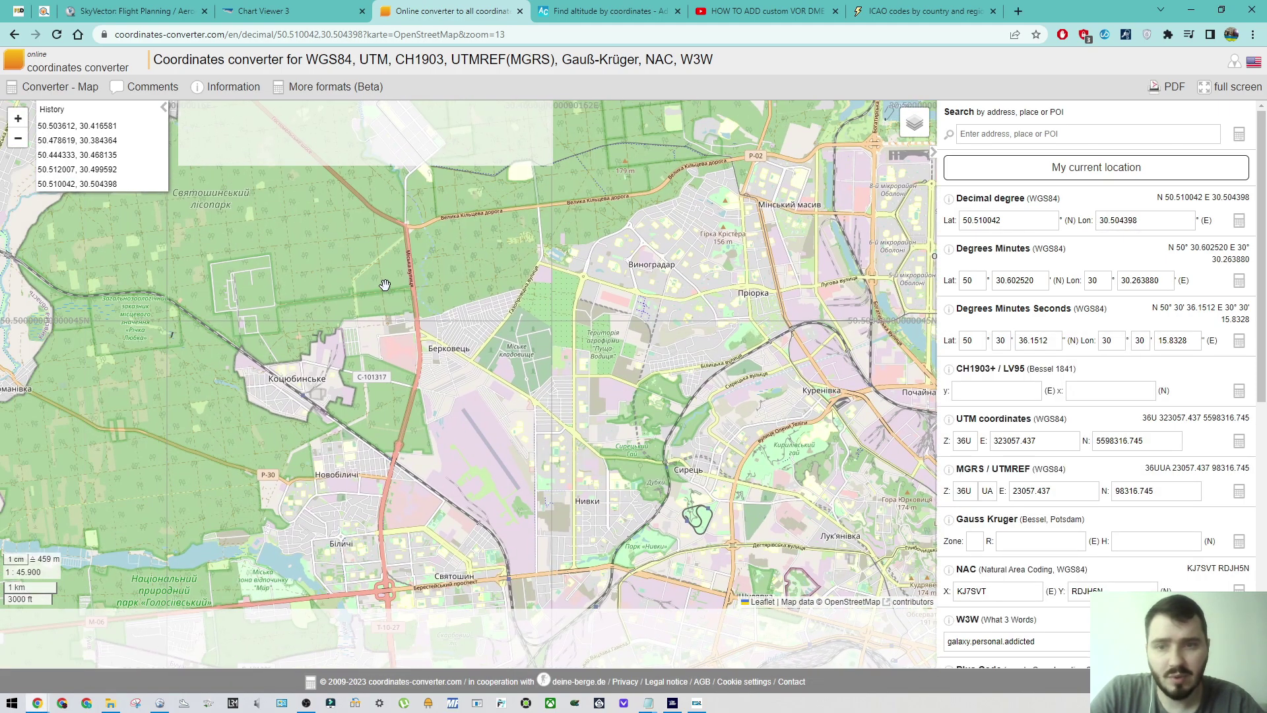
{"action": "scroll", "coordinate": [392, 311], "scroll_direction": "up", "scroll_amount": 1}
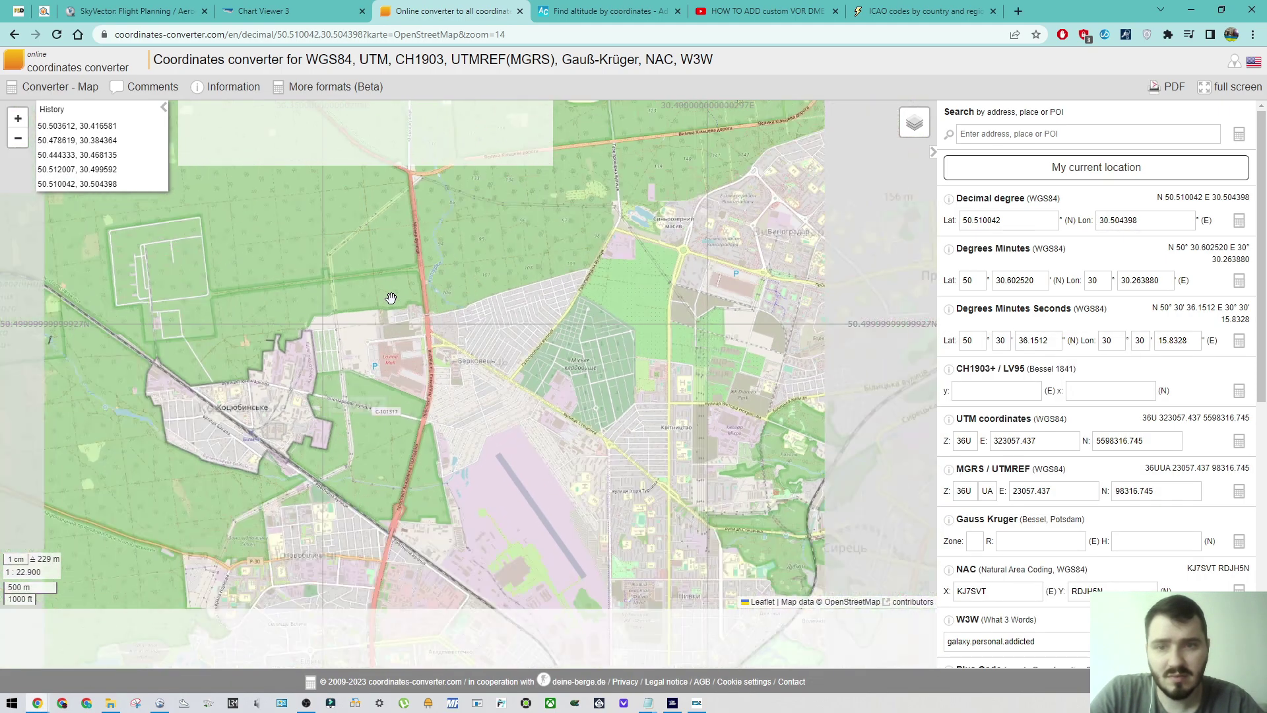
{"action": "scroll", "coordinate": [391, 298], "scroll_direction": "down", "scroll_amount": 1}
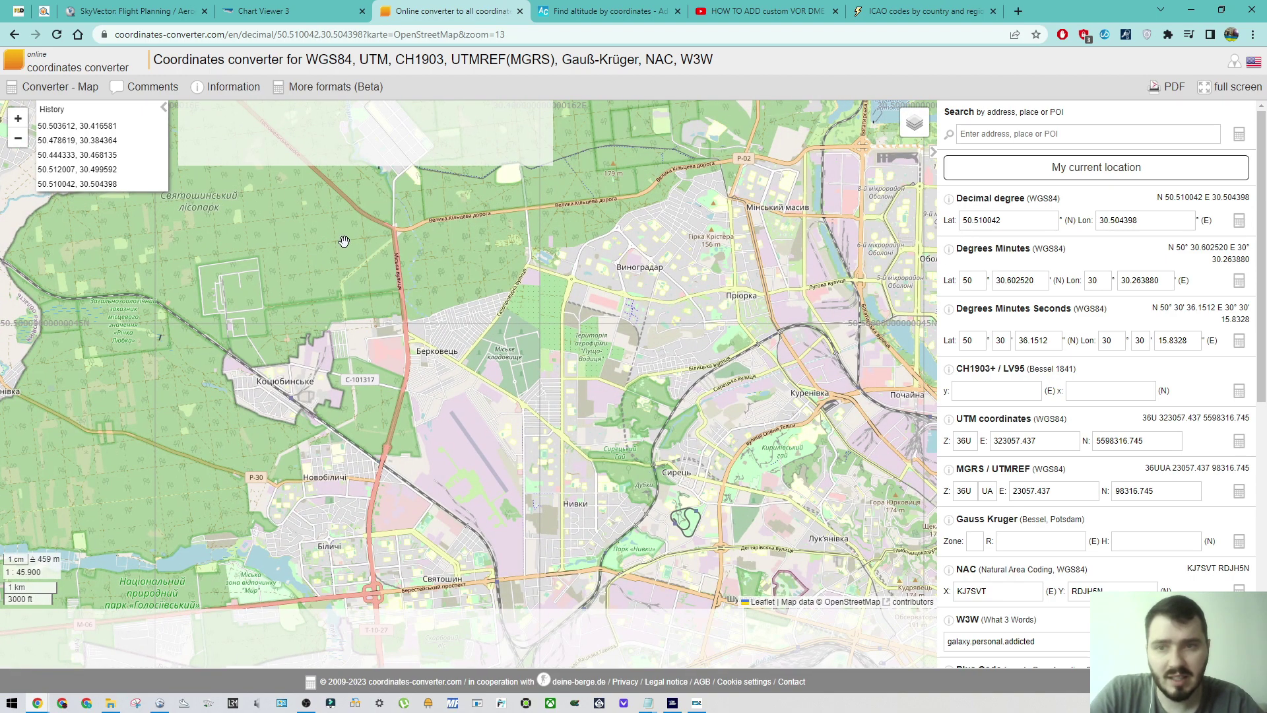
{"action": "left_click", "coordinate": [344, 238]}
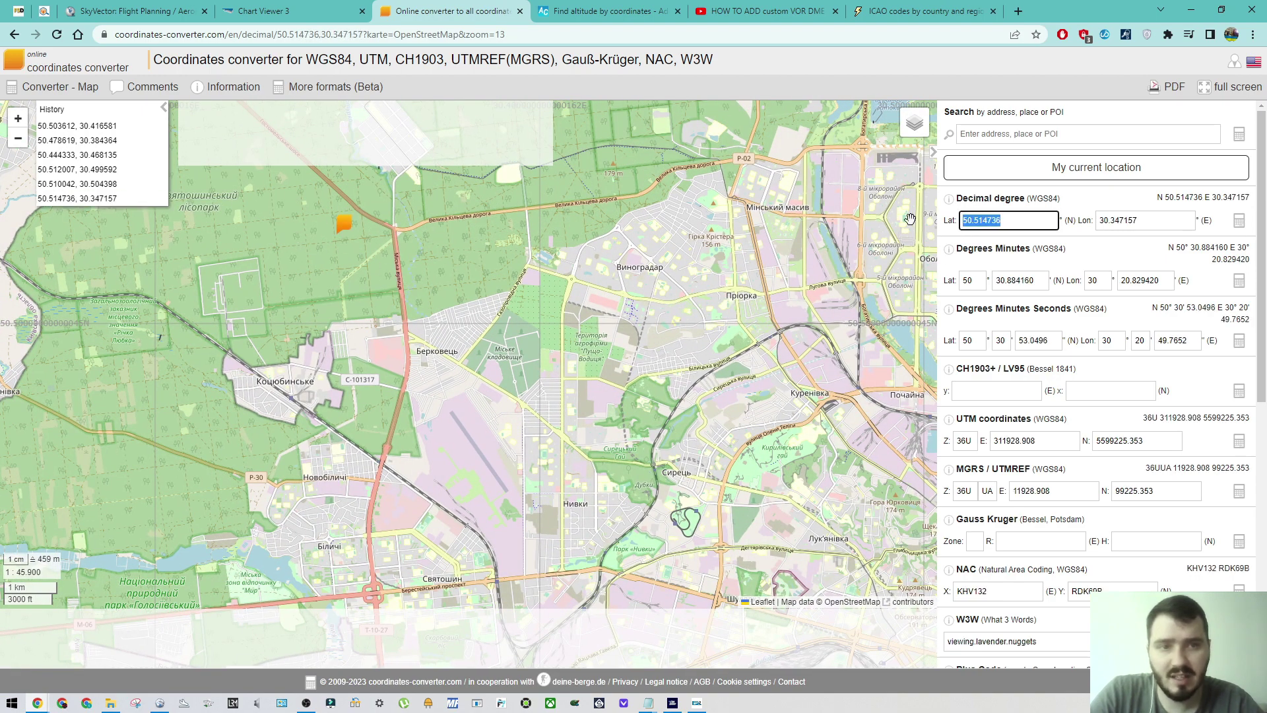
Step: Replace the latitude of the RNAV waypoint DM999 in the text file with 50.514736
{"action": "left_click", "coordinate": [1192, 10]}
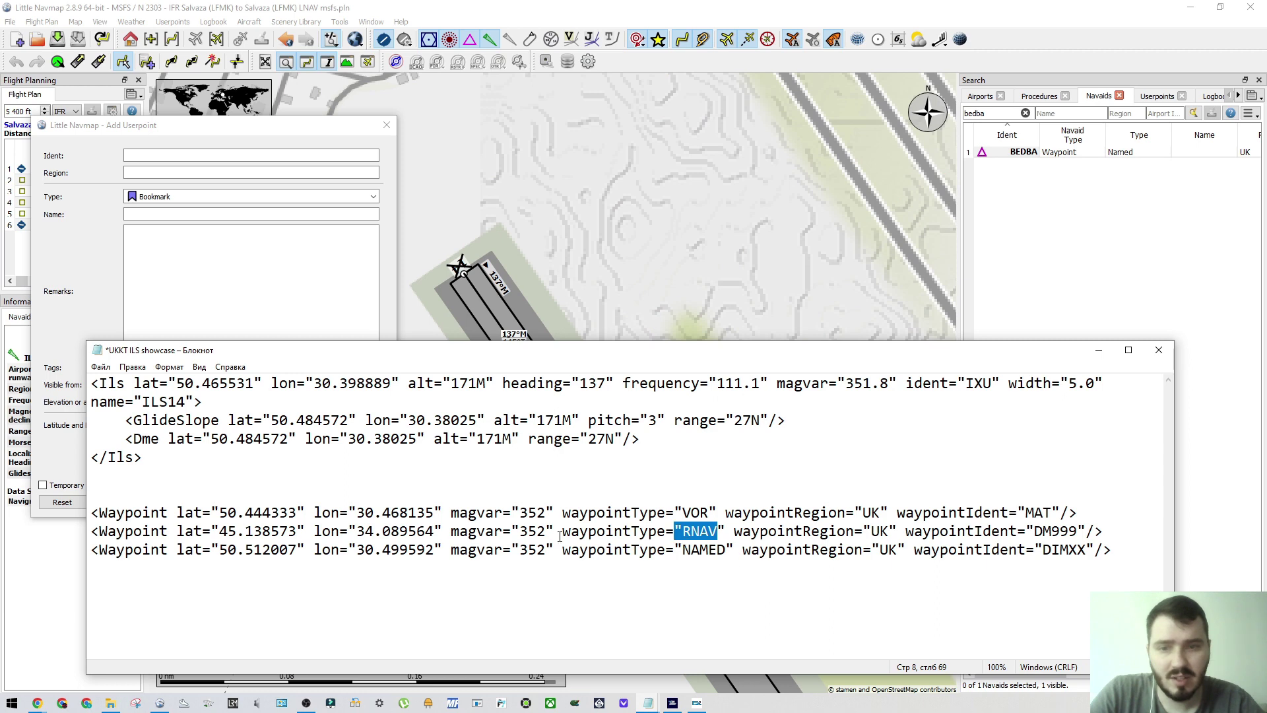
{"action": "left_click_drag", "start_coordinate": [296, 531], "coordinate": [219, 531]}
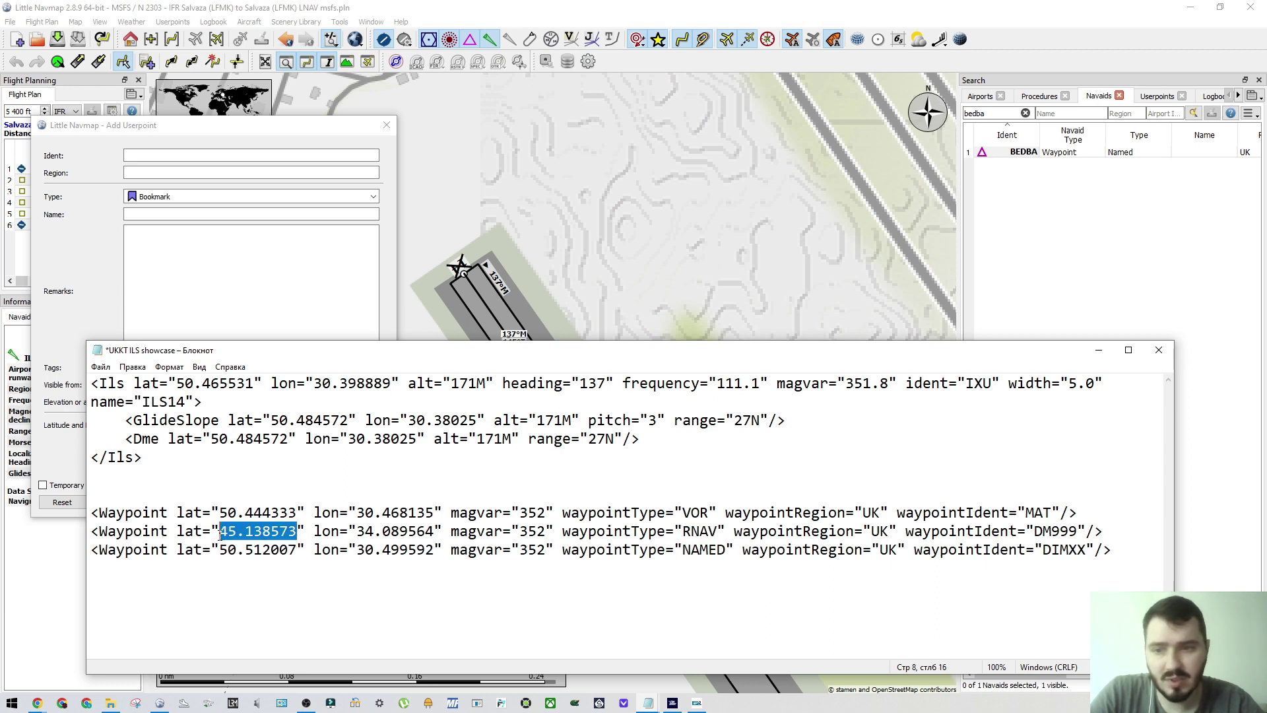
{"action": "type", "text": "50.514736"}
Step: Copy the marker's longitude from the coordinates converter and set the DM999 waypoint's longitude in the text file to 30.347157
{"action": "left_click", "coordinate": [37, 704]}
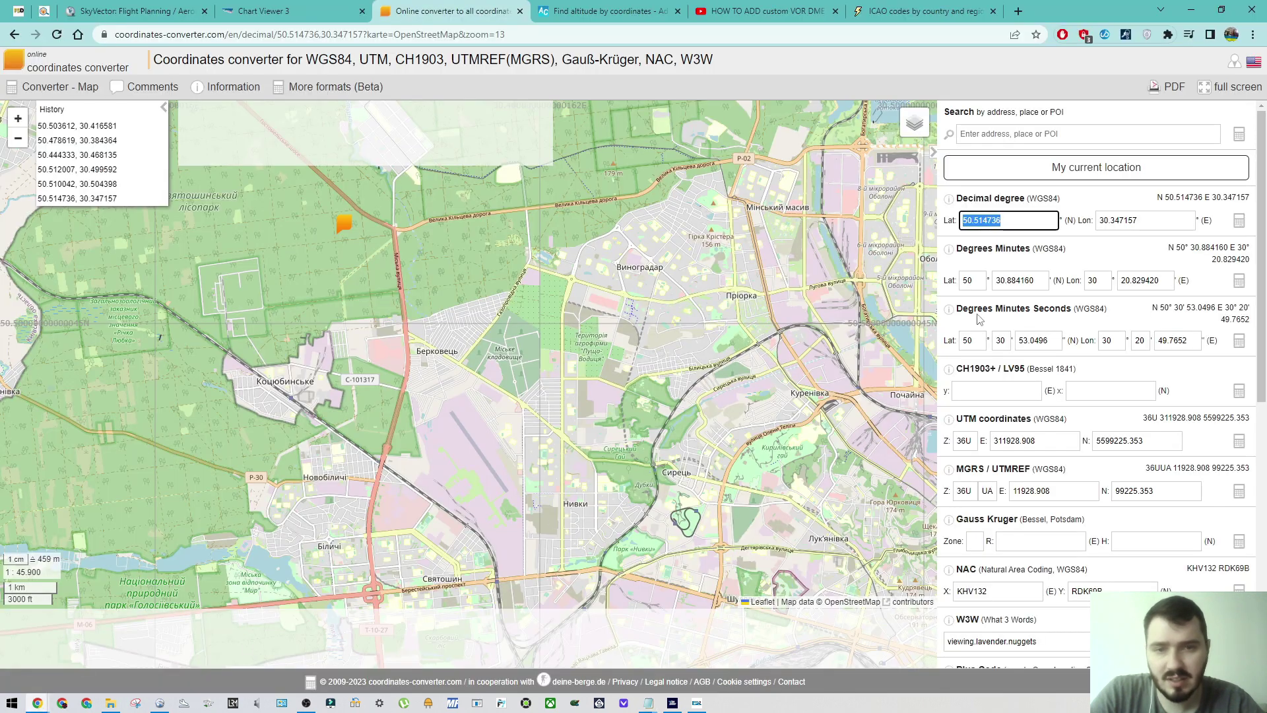
{"action": "key", "text": "Tab"}
{"action": "key", "text": "ctrl+c"}
{"action": "mouse_move", "coordinate": [38, 704]}
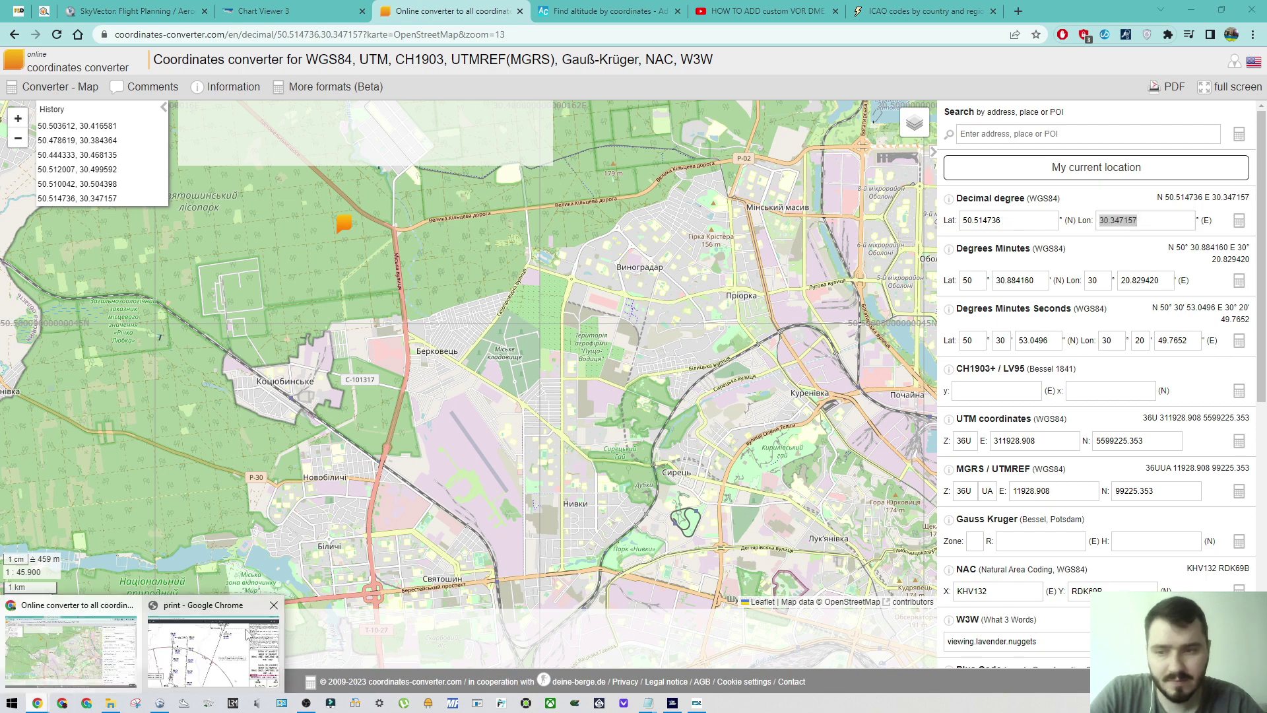
{"action": "left_click", "coordinate": [231, 660]}
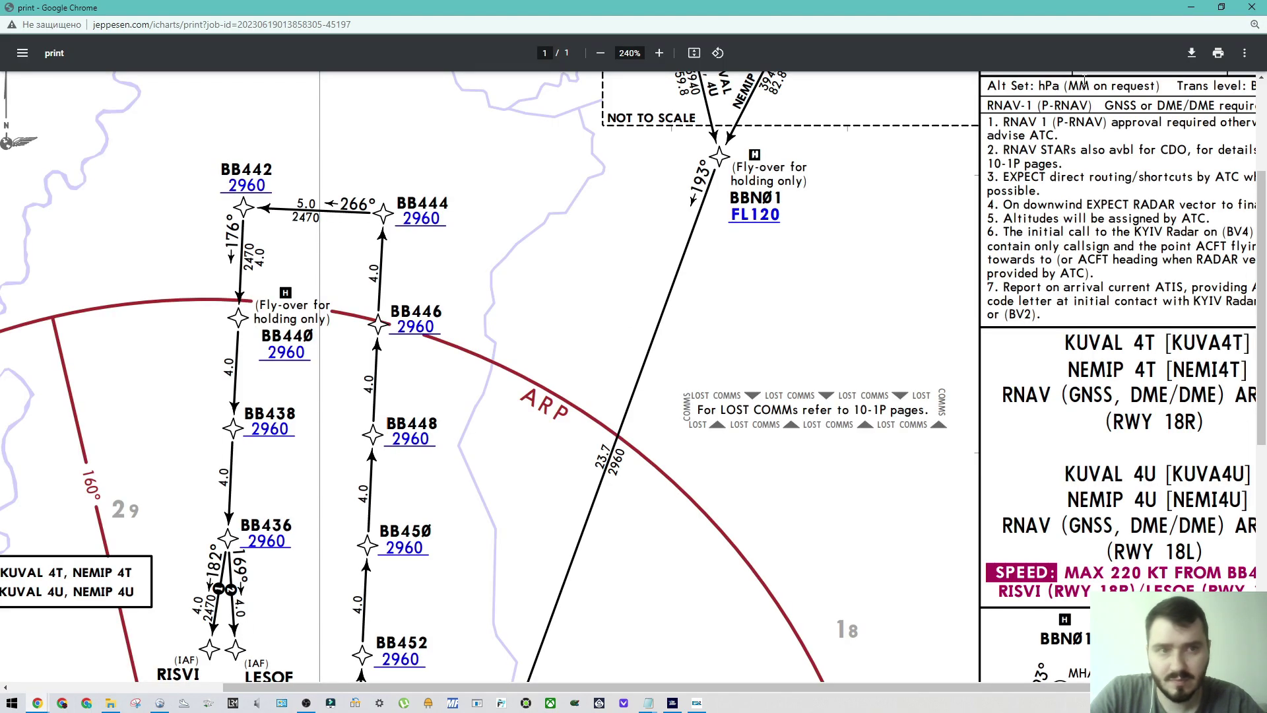
{"action": "left_click", "coordinate": [1191, 8]}
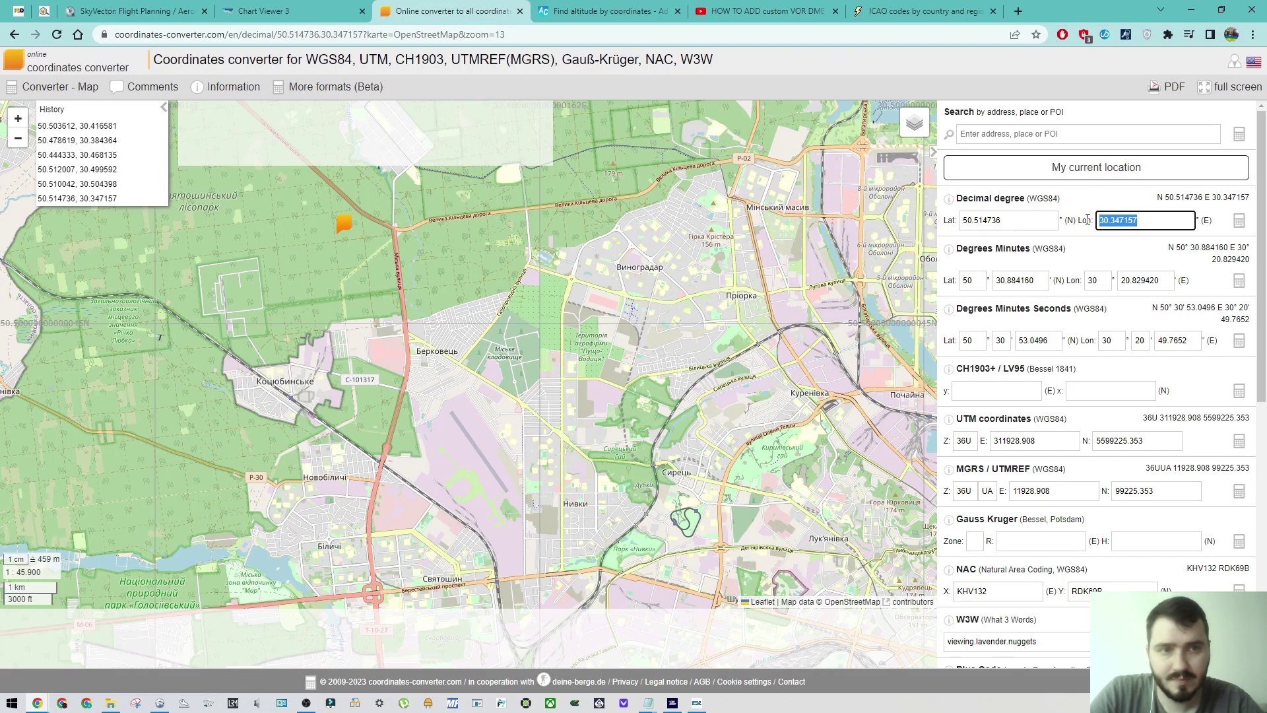
{"action": "left_click", "coordinate": [652, 703]}
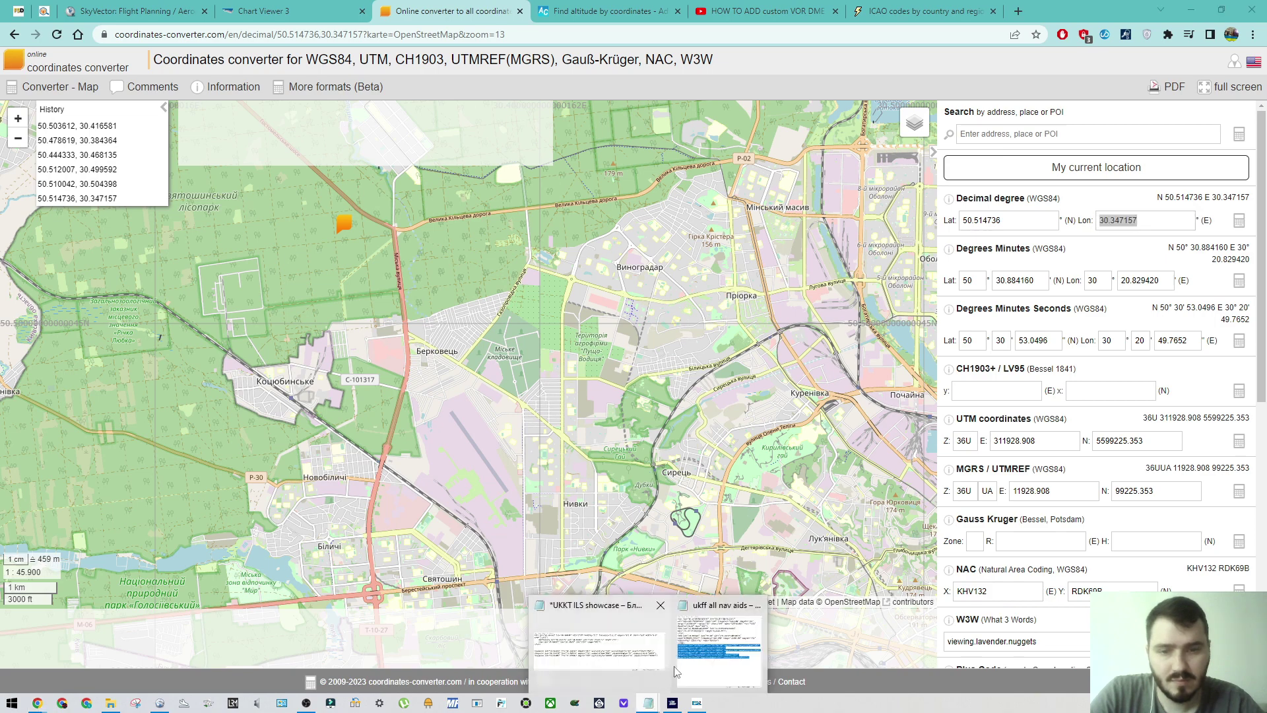
{"action": "left_click", "coordinate": [632, 650]}
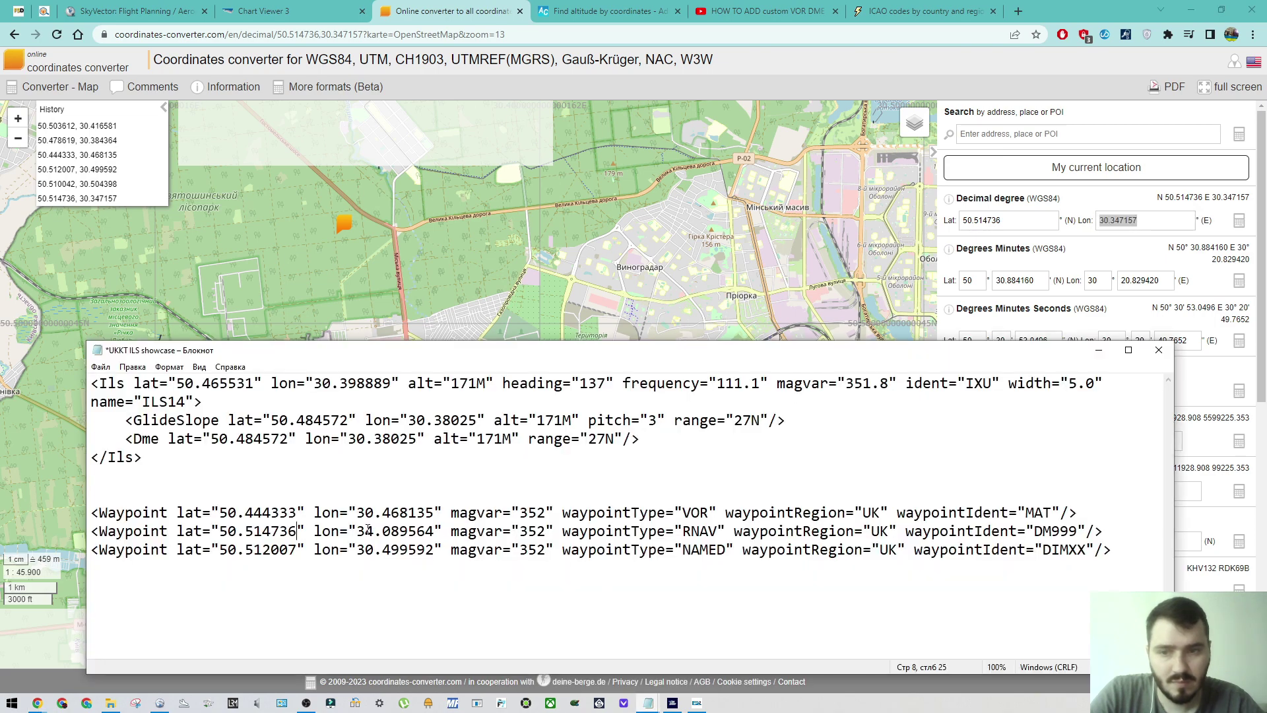
{"action": "left_click_drag", "start_coordinate": [357, 531], "coordinate": [435, 531]}
{"action": "key", "text": "ctrl+v"}
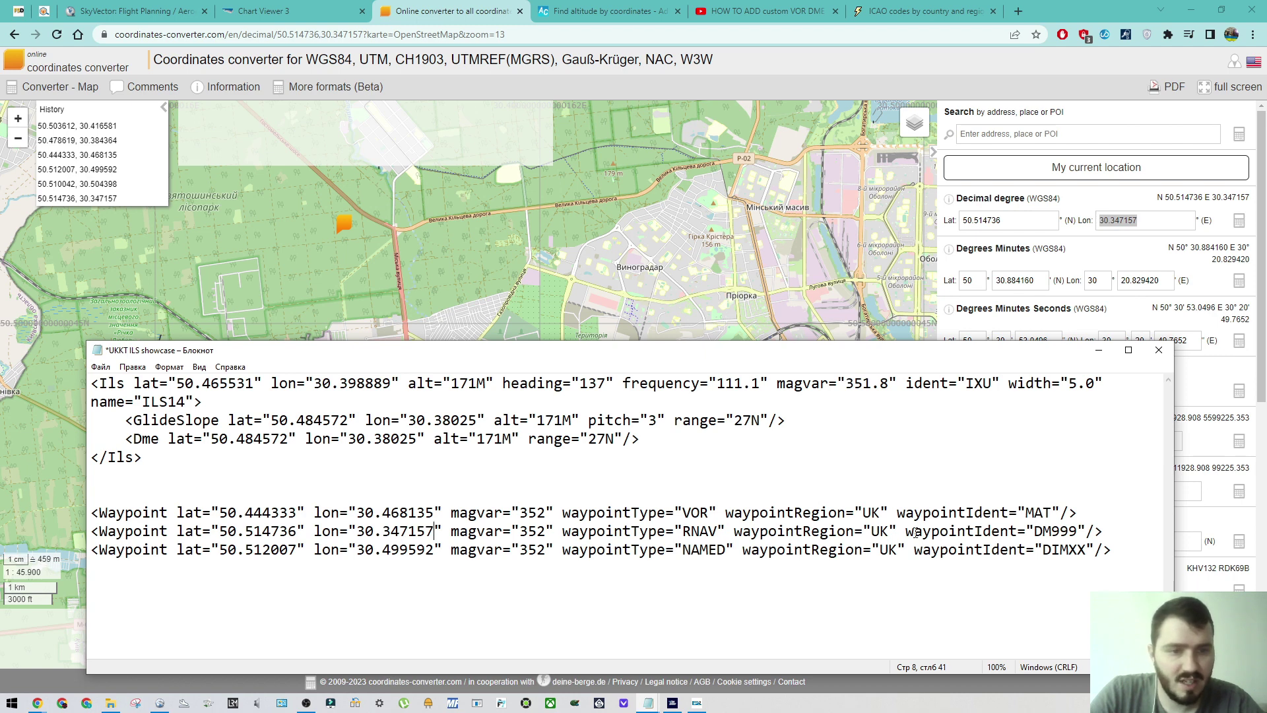
Step: Move the text editor window up over the map and save the UKKT ILS showcase file
{"action": "left_click_drag", "start_coordinate": [1074, 530], "coordinate": [1034, 532]}
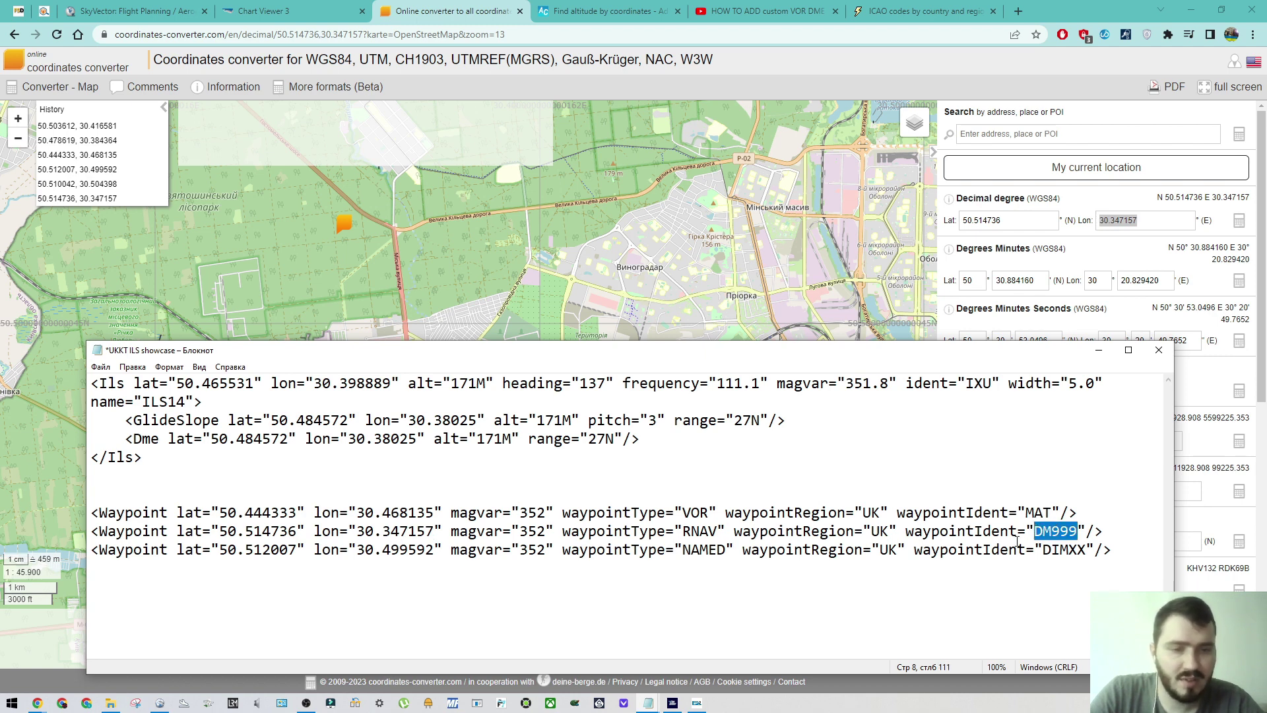
{"action": "left_click_drag", "start_coordinate": [949, 355], "coordinate": [864, 285]}
{"action": "left_click", "coordinate": [726, 528]}
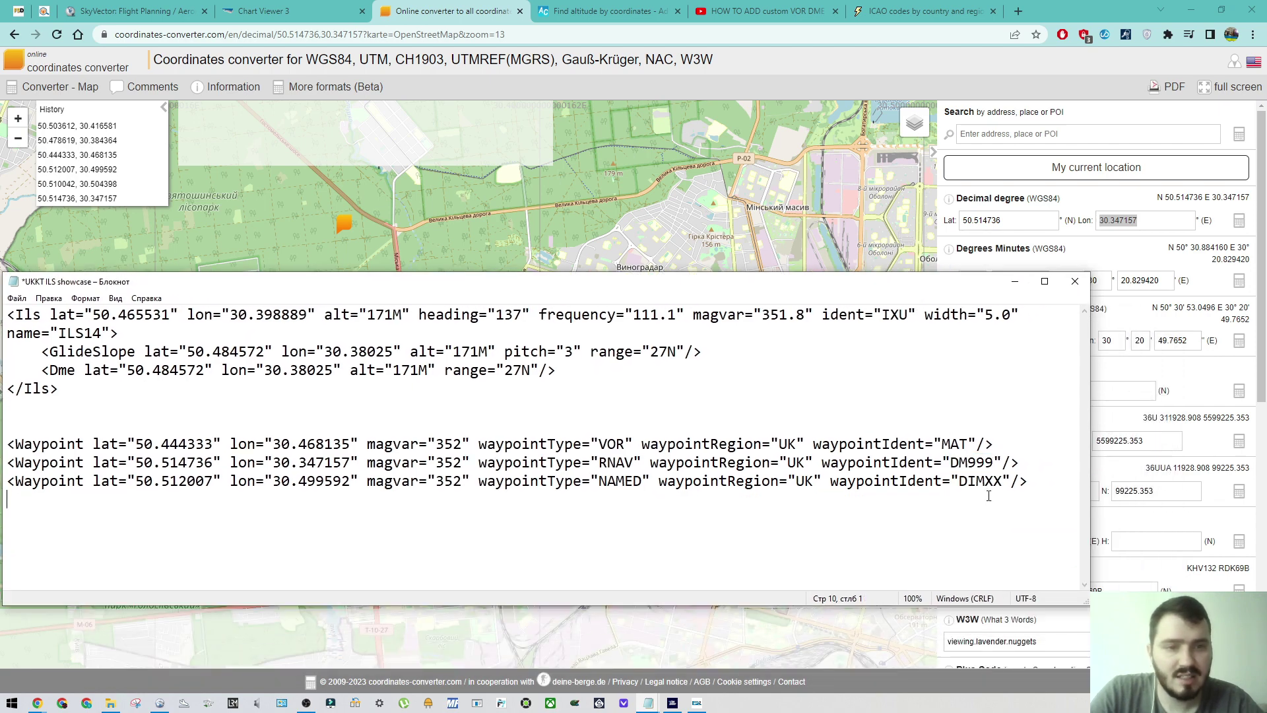
{"action": "left_click_drag", "start_coordinate": [72, 281], "coordinate": [131, 267]}
{"action": "left_click", "coordinate": [75, 284]}
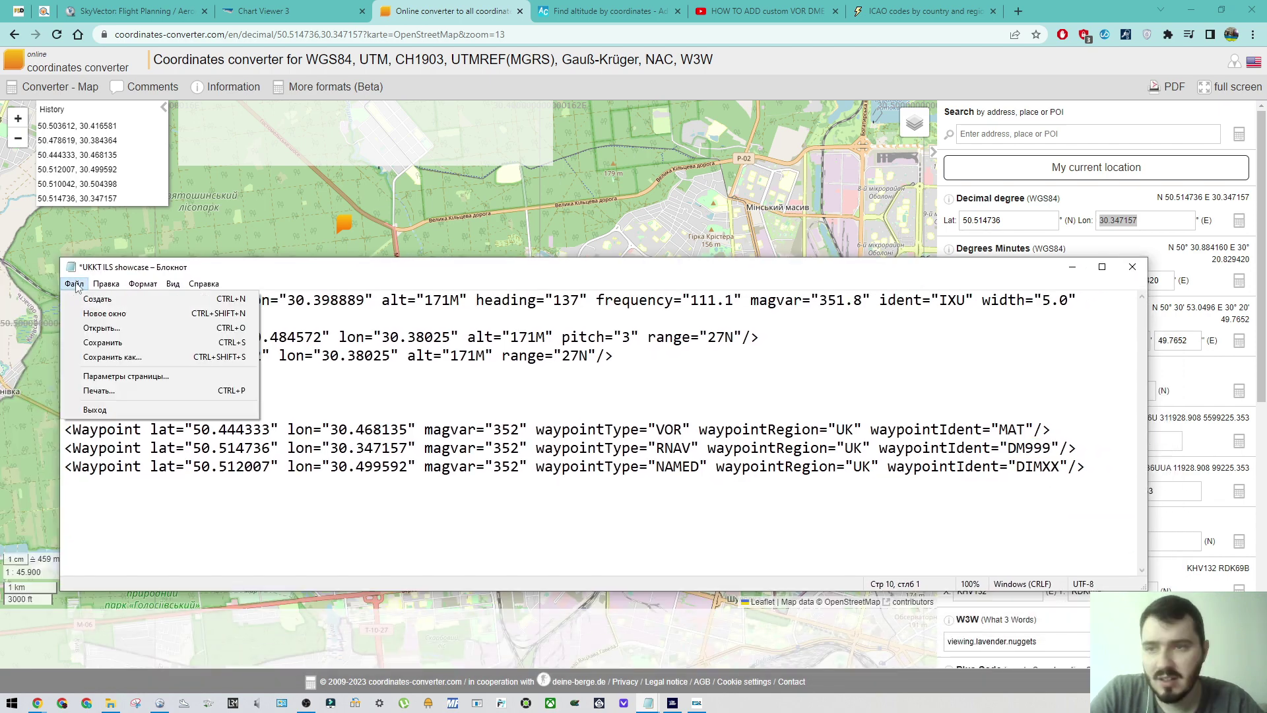
{"action": "left_click", "coordinate": [121, 344]}
Step: Delete the extra blank line between the ILS block and the waypoint entries, and save the file again
{"action": "left_click_drag", "start_coordinate": [1118, 465], "coordinate": [65, 293]}
{"action": "left_click", "coordinate": [132, 405]}
{"action": "key", "text": "BackSpace"}
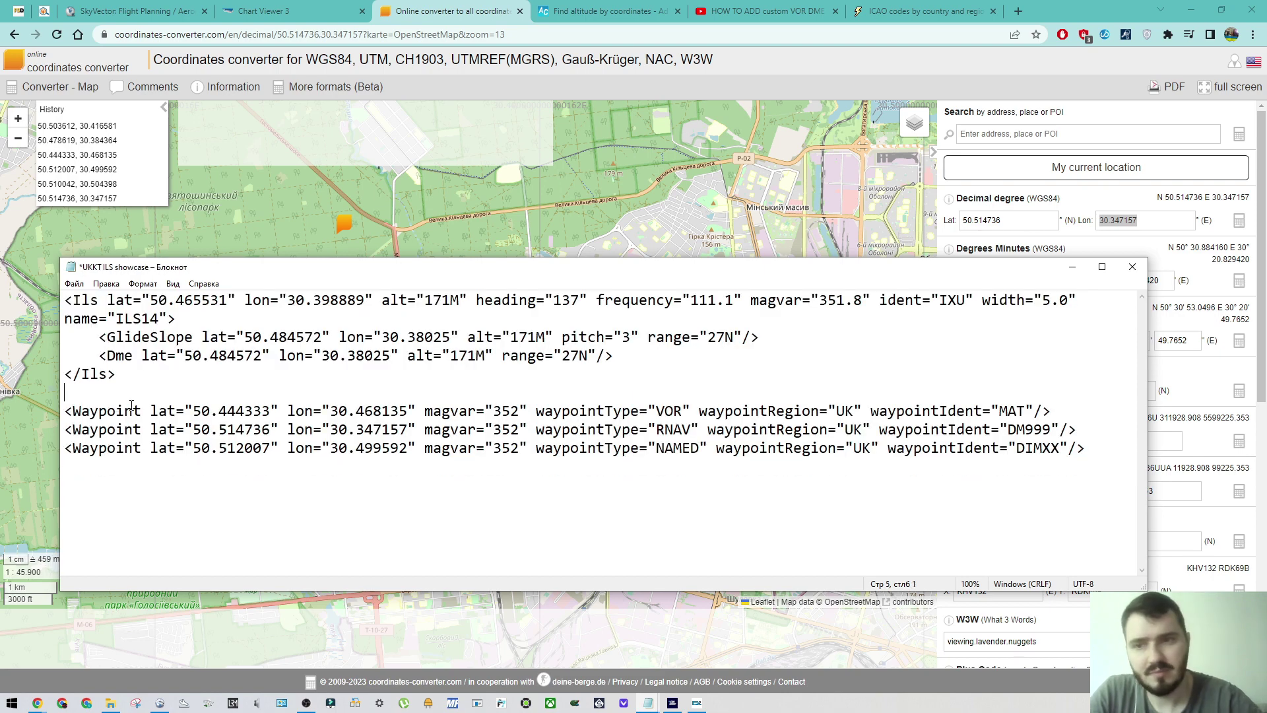
{"action": "left_click", "coordinate": [74, 283]}
{"action": "left_click", "coordinate": [121, 344]}
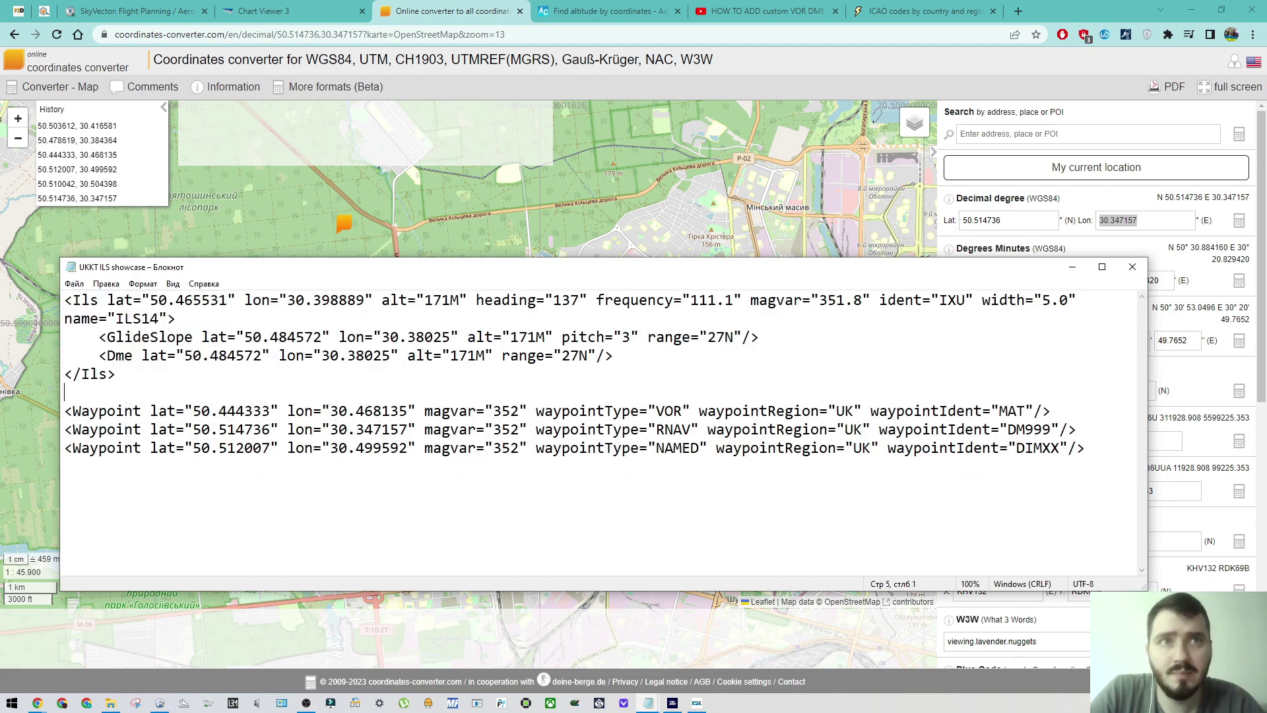
{"action": "left_click_drag", "start_coordinate": [1096, 456], "coordinate": [65, 299]}
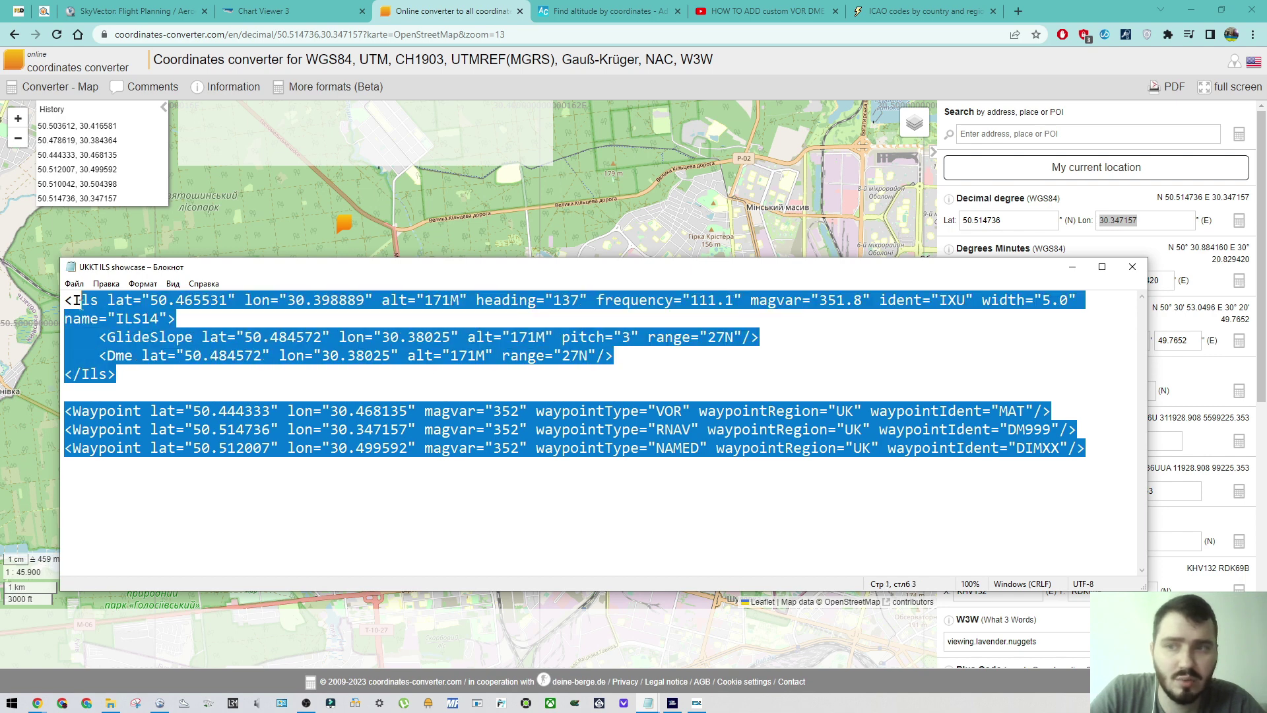
{"action": "left_click", "coordinate": [227, 391]}
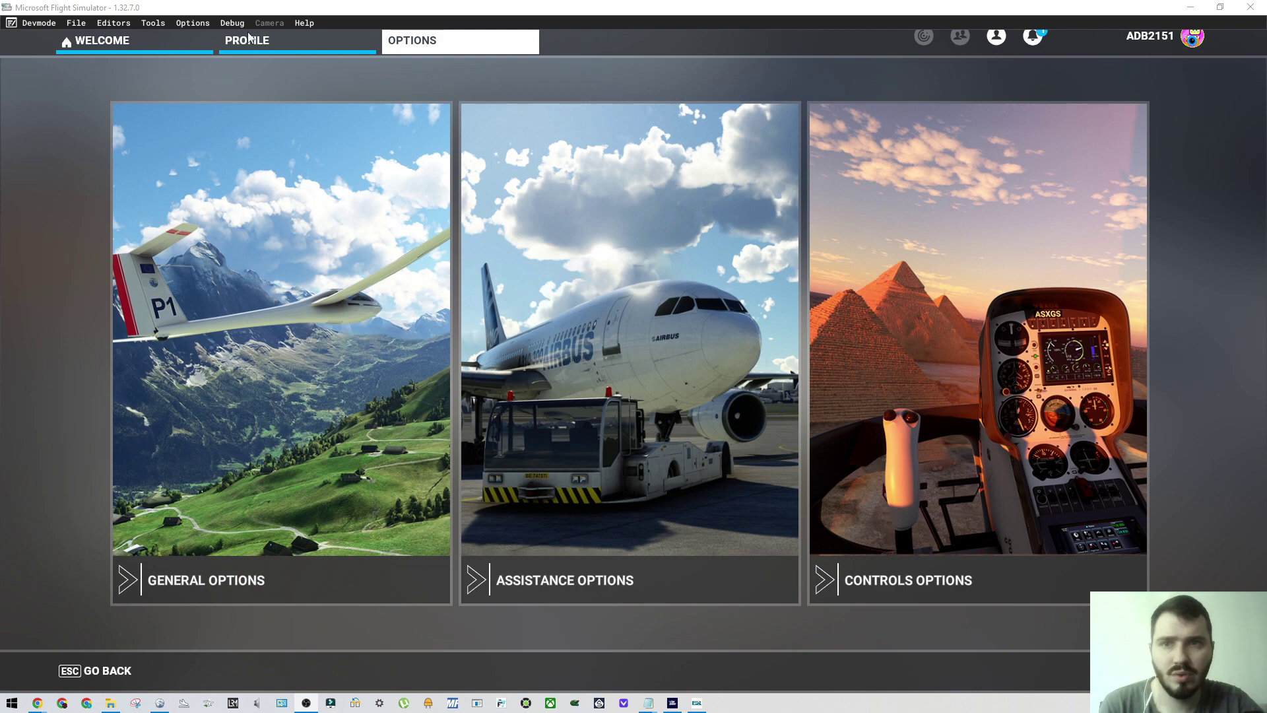
Step: In Microsoft Flight Simulator's general options for developers, set Developer Mode to On and apply the settings
{"action": "left_click", "coordinate": [125, 42]}
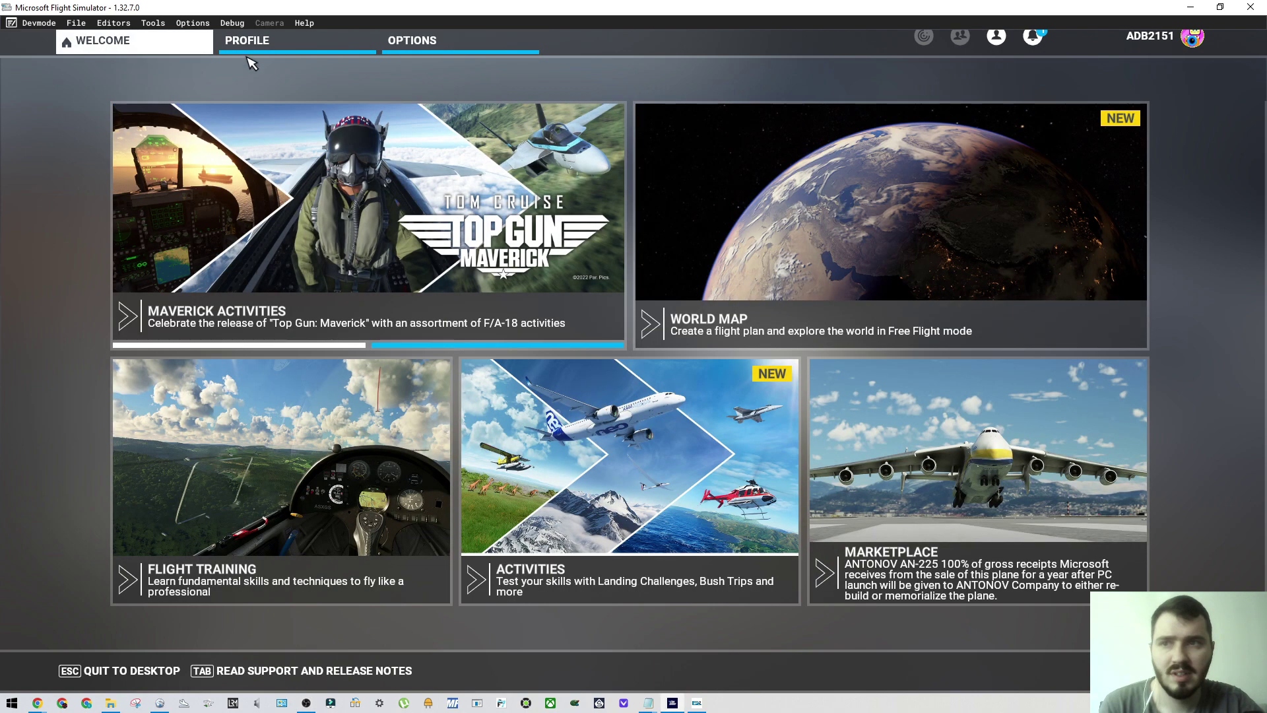
{"action": "left_click", "coordinate": [411, 41]}
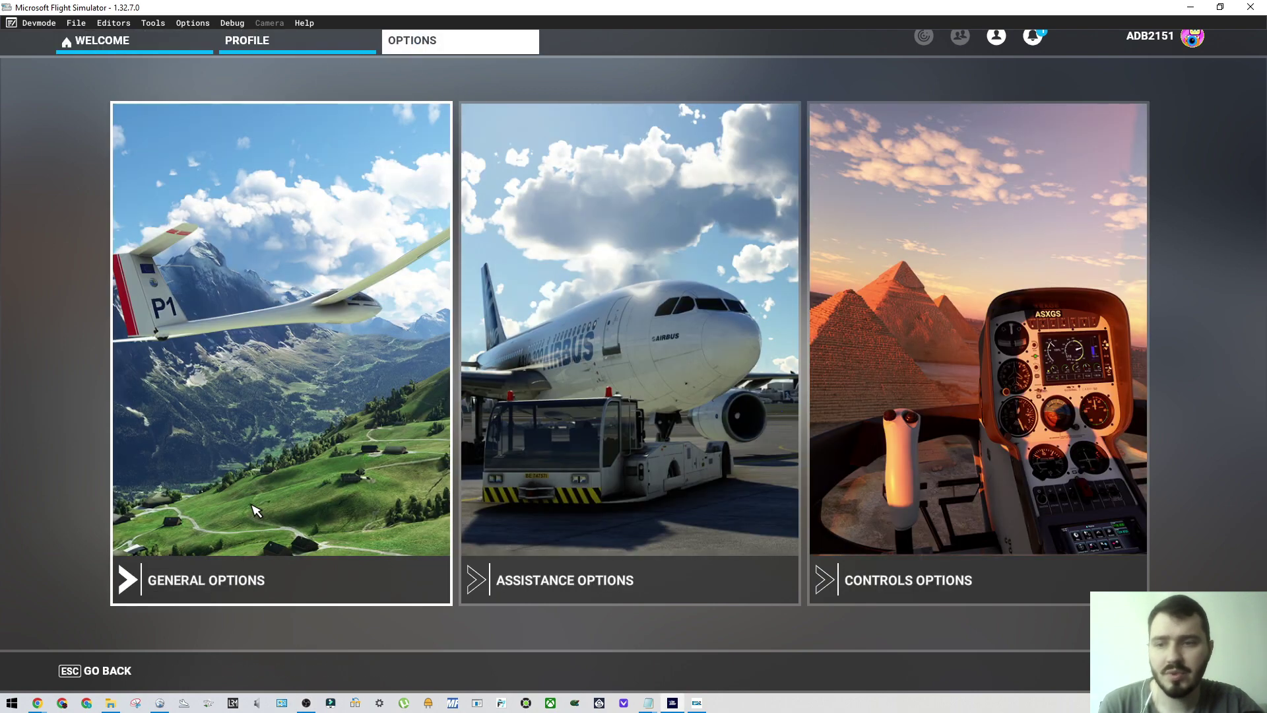
{"action": "left_click", "coordinate": [248, 470]}
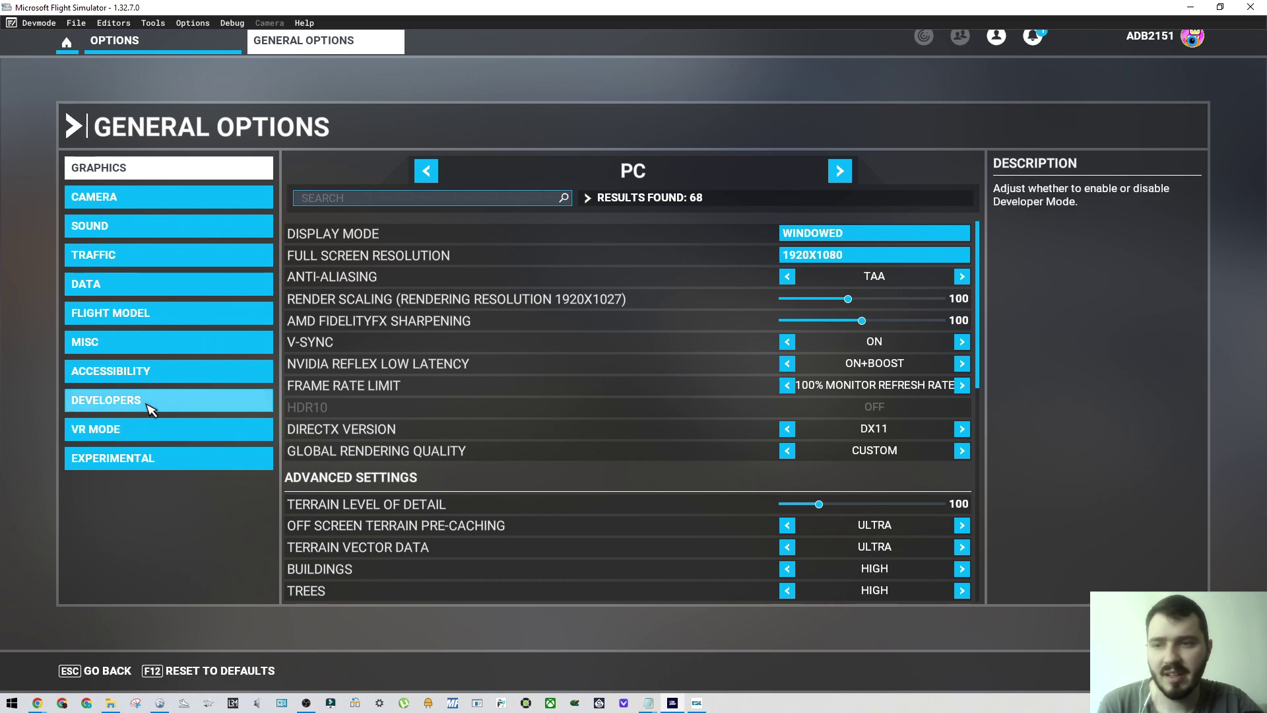
{"action": "left_click", "coordinate": [245, 410]}
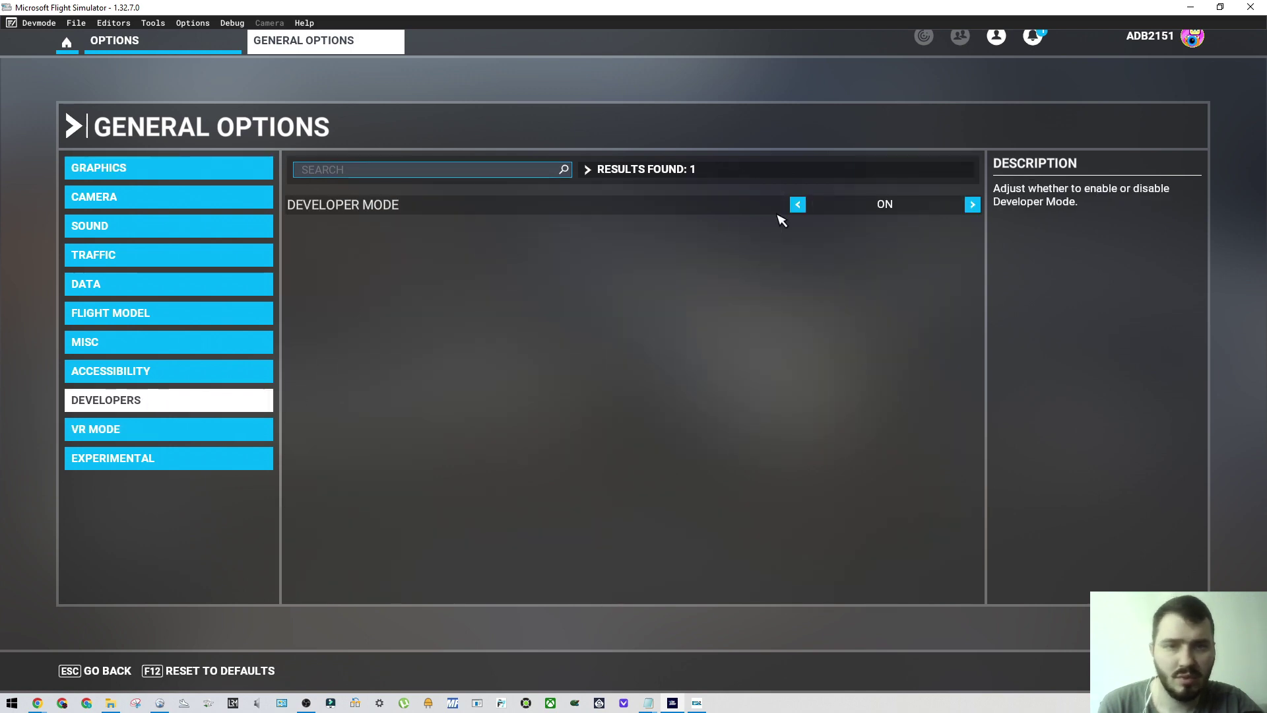
{"action": "left_click", "coordinate": [798, 206]}
{"action": "left_click", "coordinate": [798, 206]}
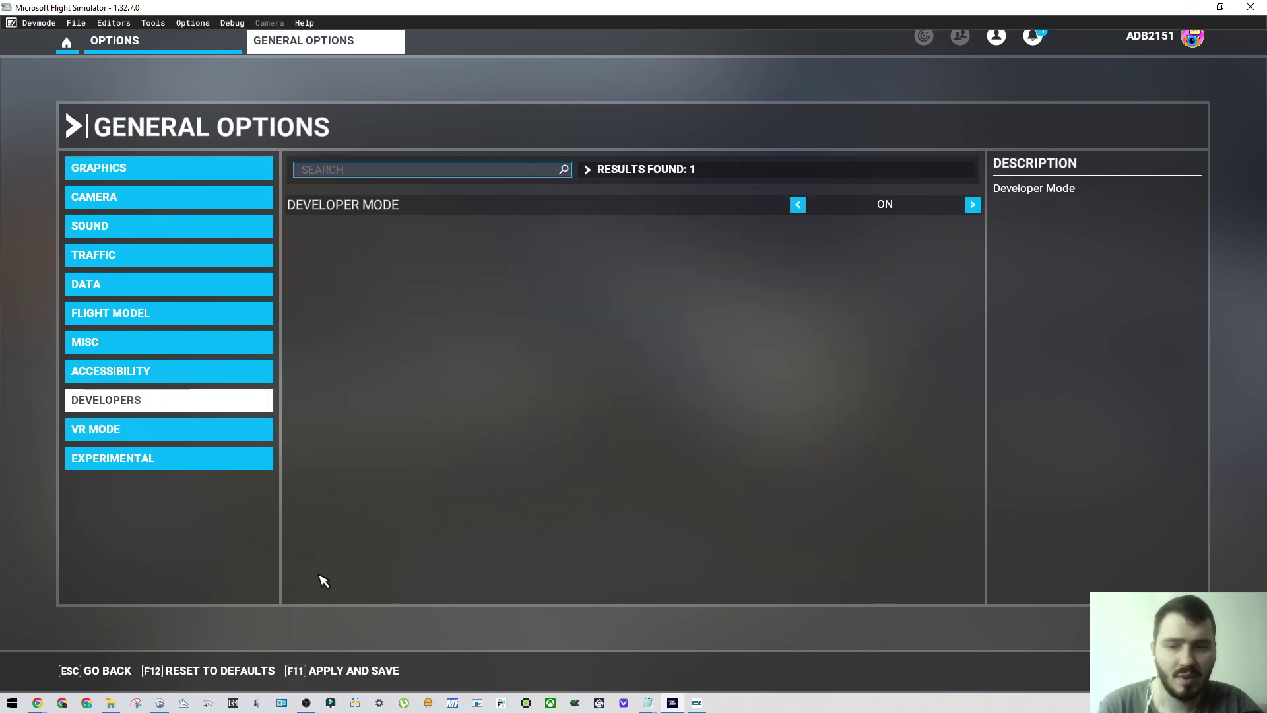
{"action": "left_click", "coordinate": [348, 673]}
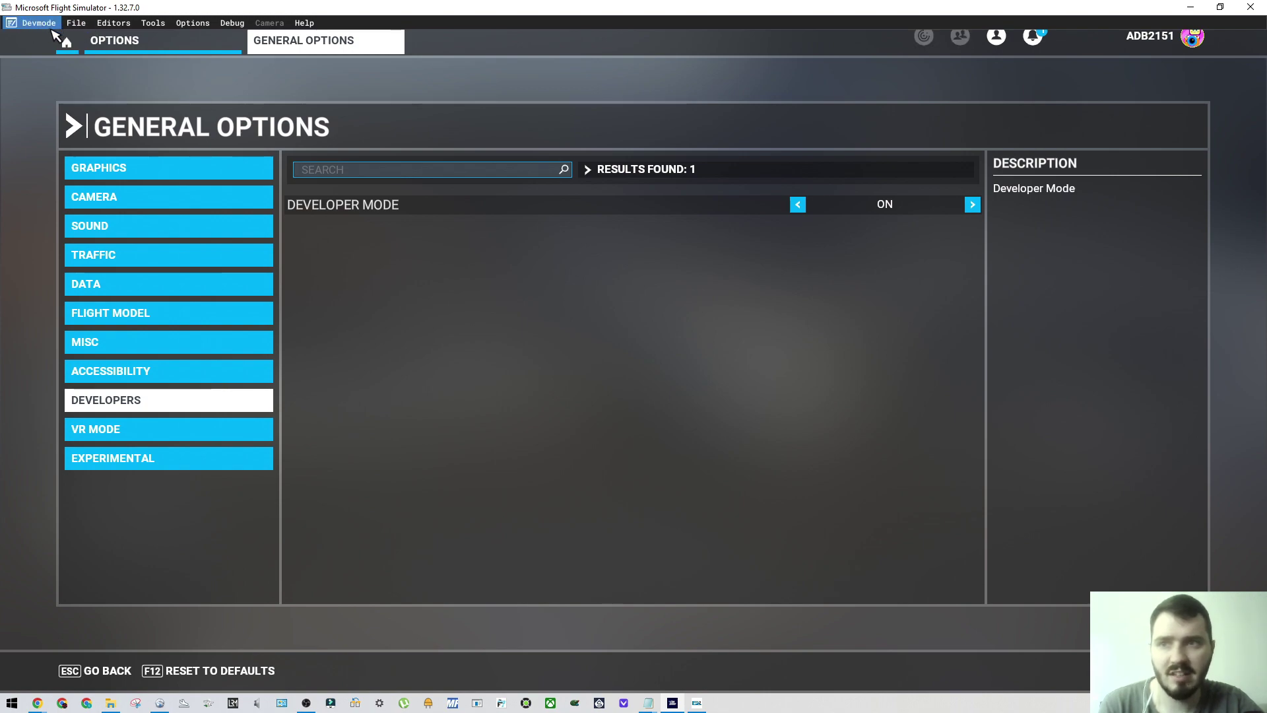
Step: Open the simulator's world map and search for UKKT to select the Antonov-1 airport
{"action": "left_click", "coordinate": [72, 48]}
{"action": "left_click", "coordinate": [825, 330]}
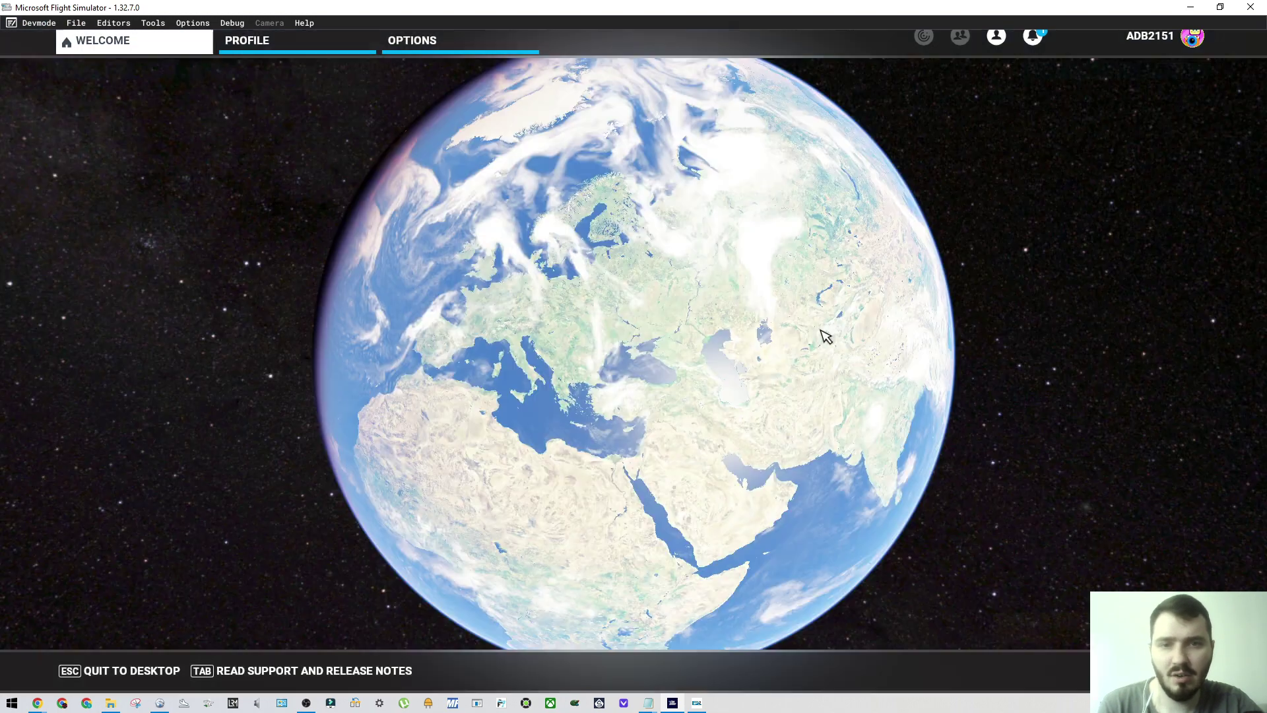
{"action": "type", "text": "u"}
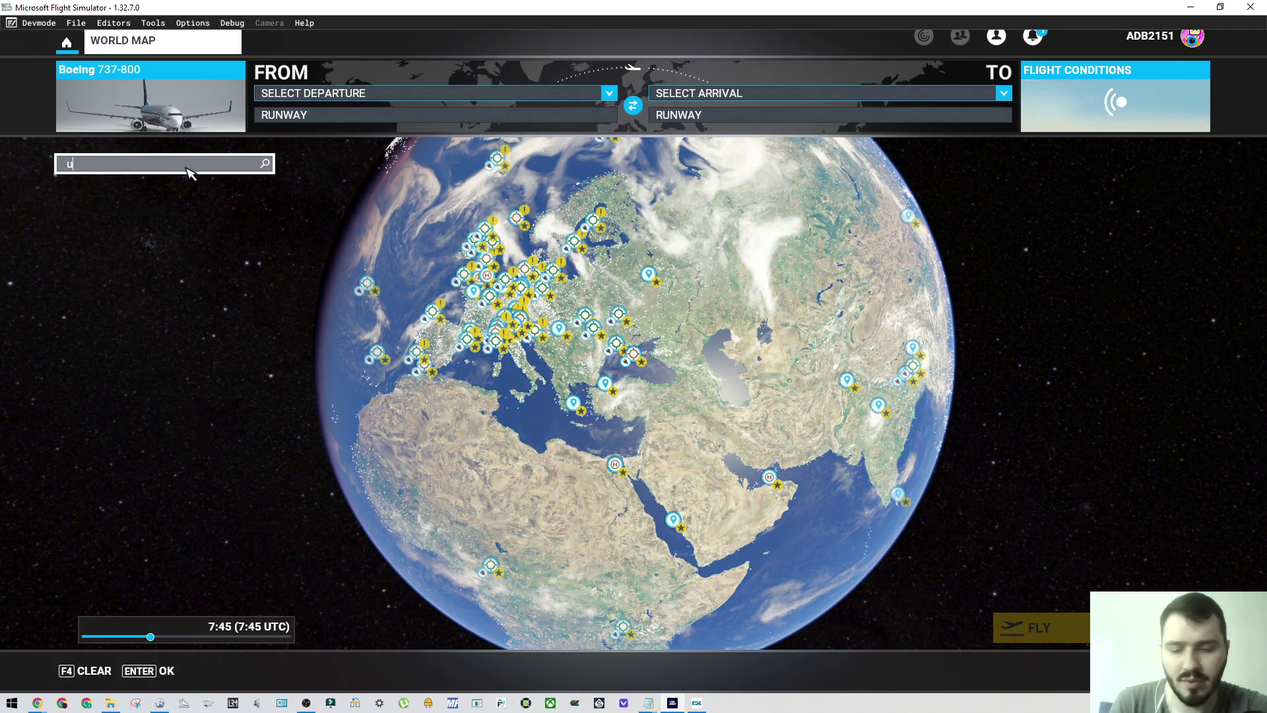
{"action": "type", "text": "ktt"}
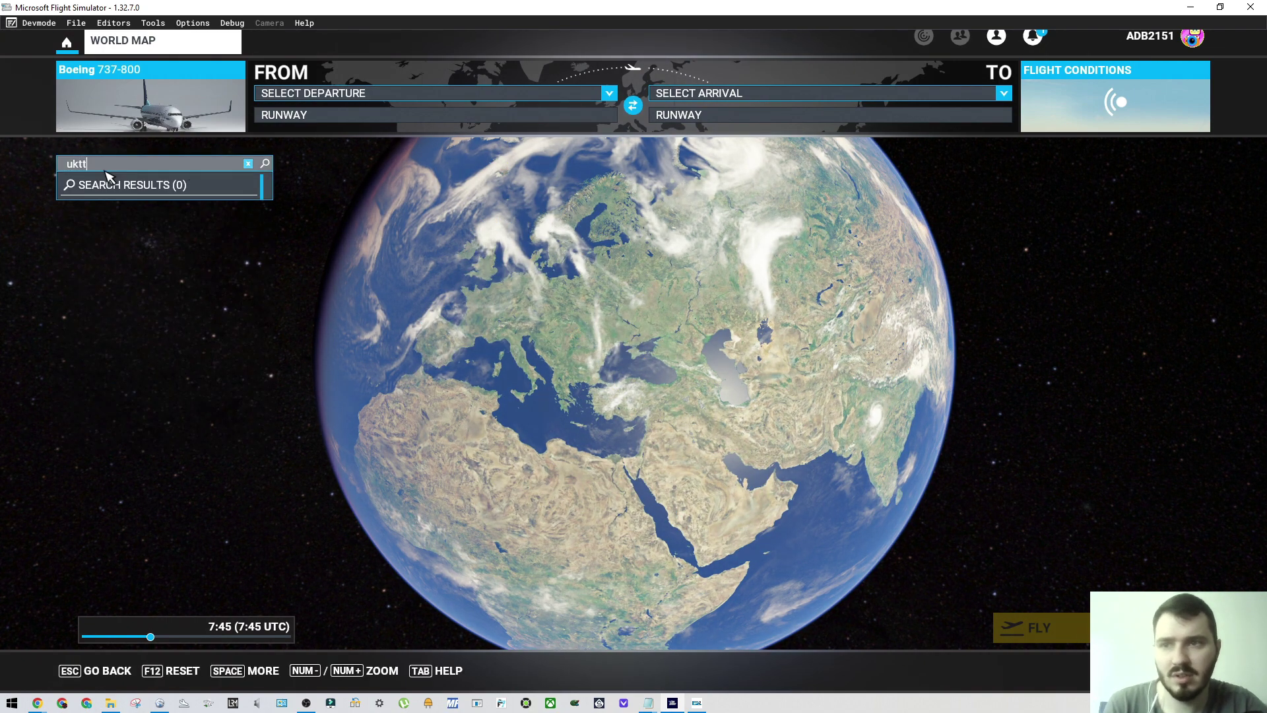
{"action": "key", "text": "BackSpace"}
{"action": "key", "text": "BackSpace"}
{"action": "type", "text": "kt"}
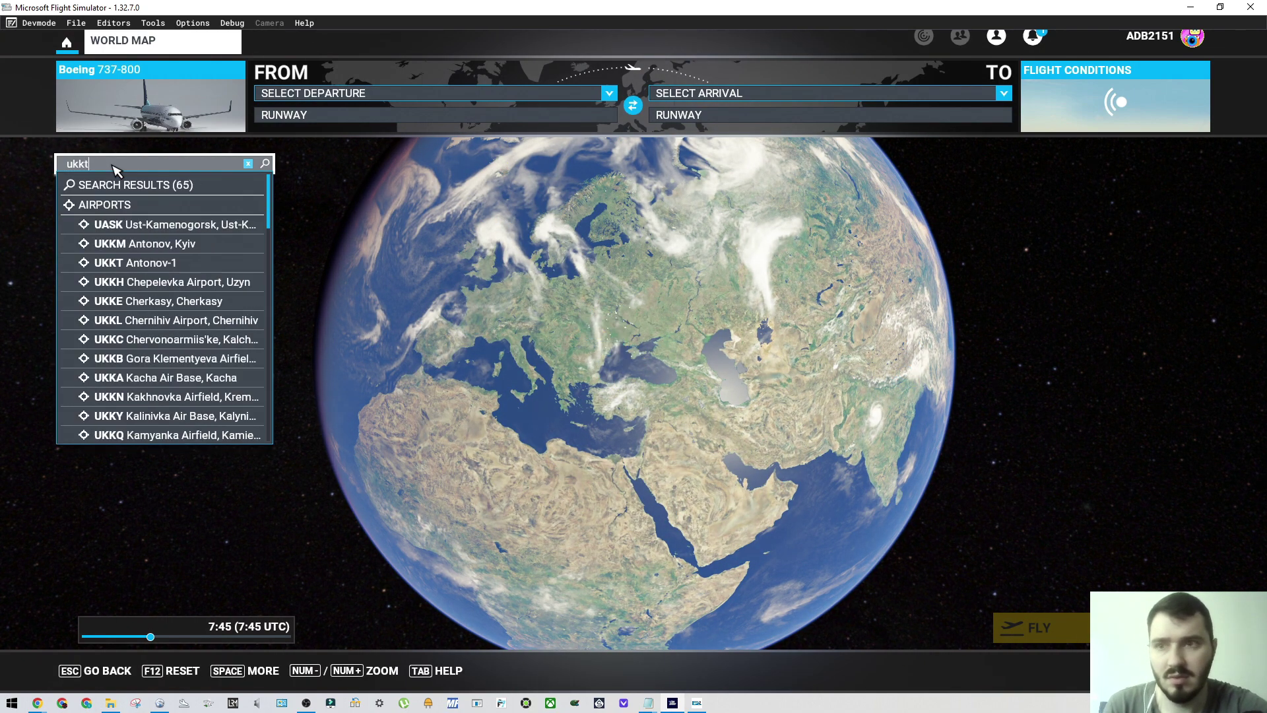
{"action": "left_click", "coordinate": [145, 226]}
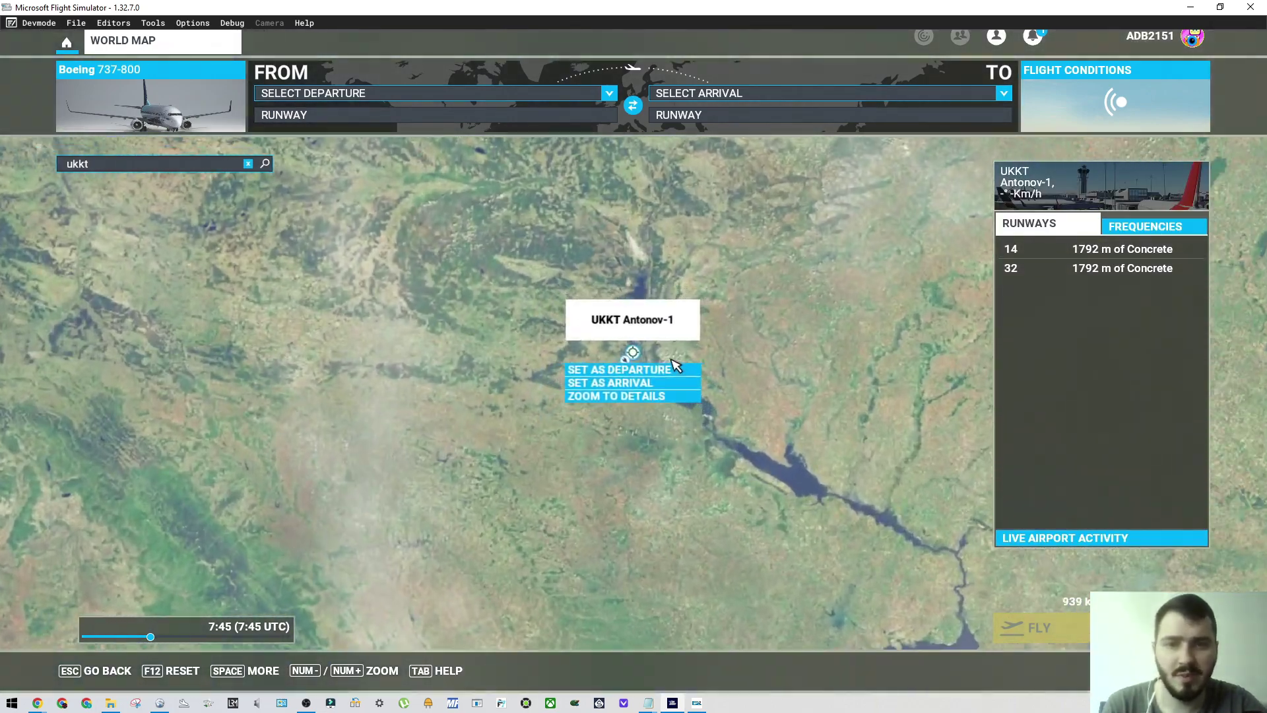
Step: Zoom to the airport's details and set the start of runway 14 as the departure point
{"action": "left_click", "coordinate": [632, 396]}
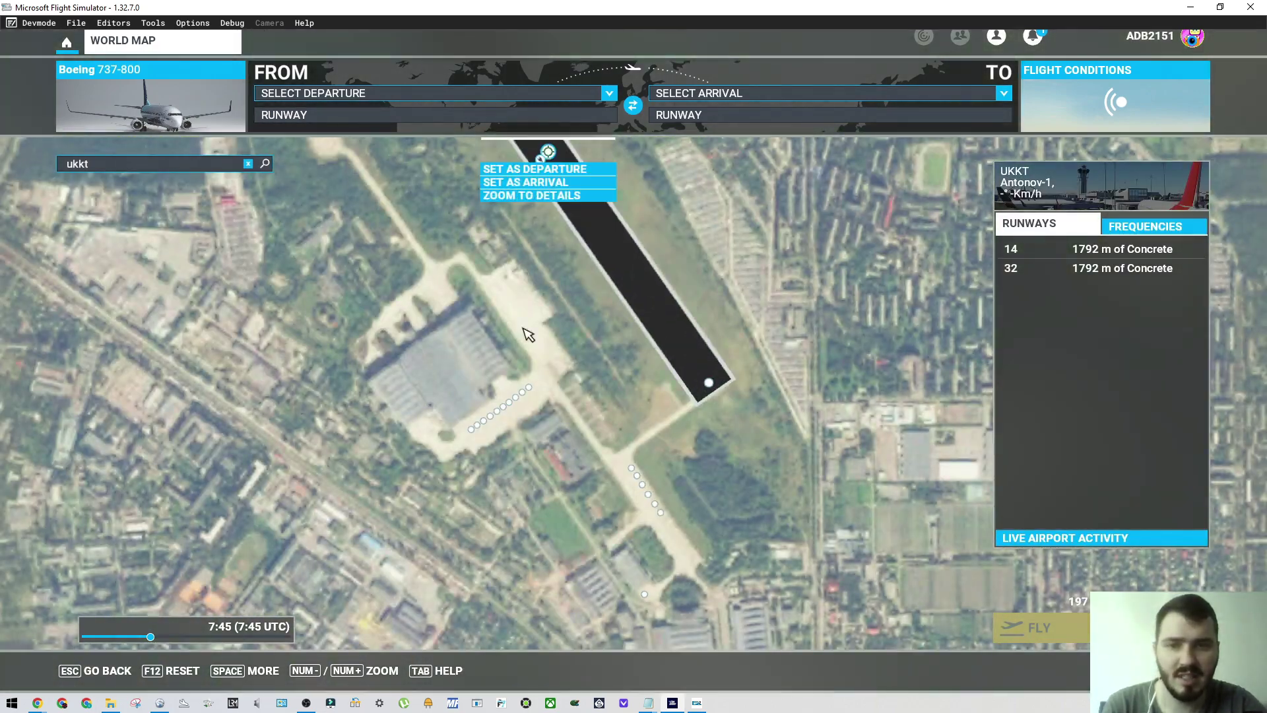
{"action": "scroll", "coordinate": [589, 392], "scroll_direction": "up", "scroll_amount": 5}
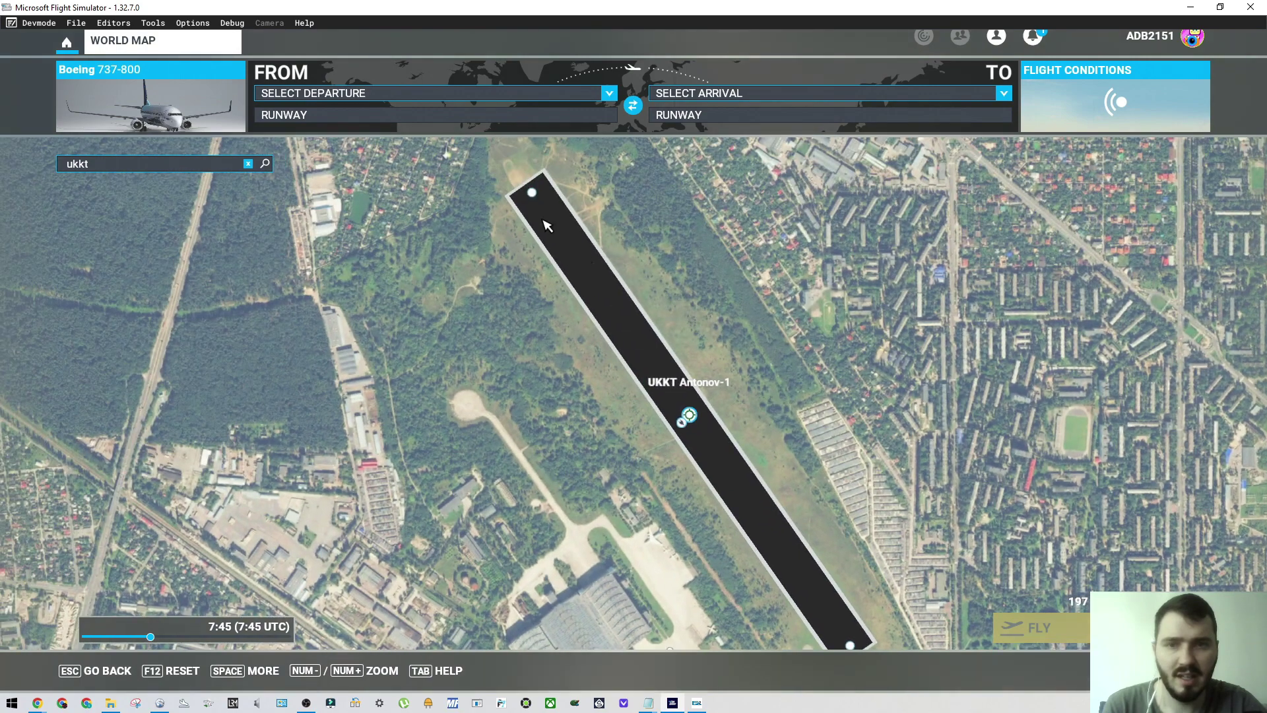
{"action": "left_click", "coordinate": [528, 197]}
{"action": "left_click", "coordinate": [519, 210]}
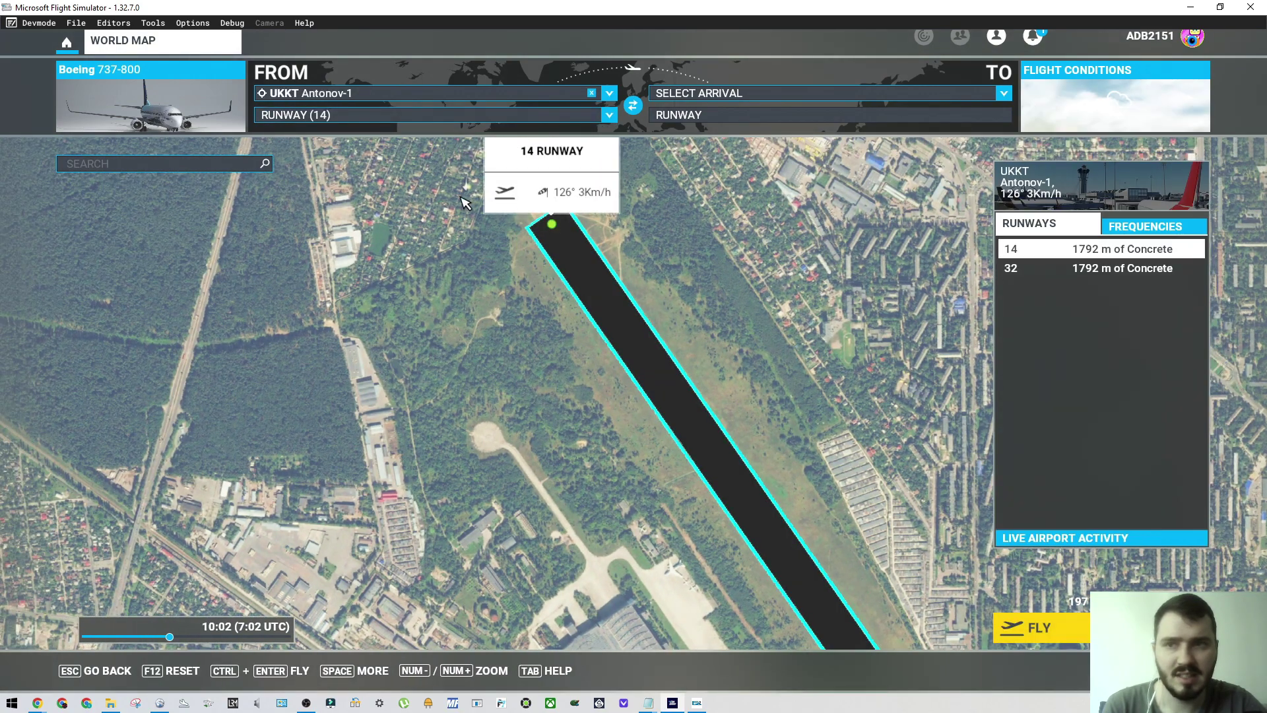
Step: Search the aircraft selection for "visi" and choose the Cirrus Vision Jet G2 for the flight
{"action": "left_click", "coordinate": [177, 124]}
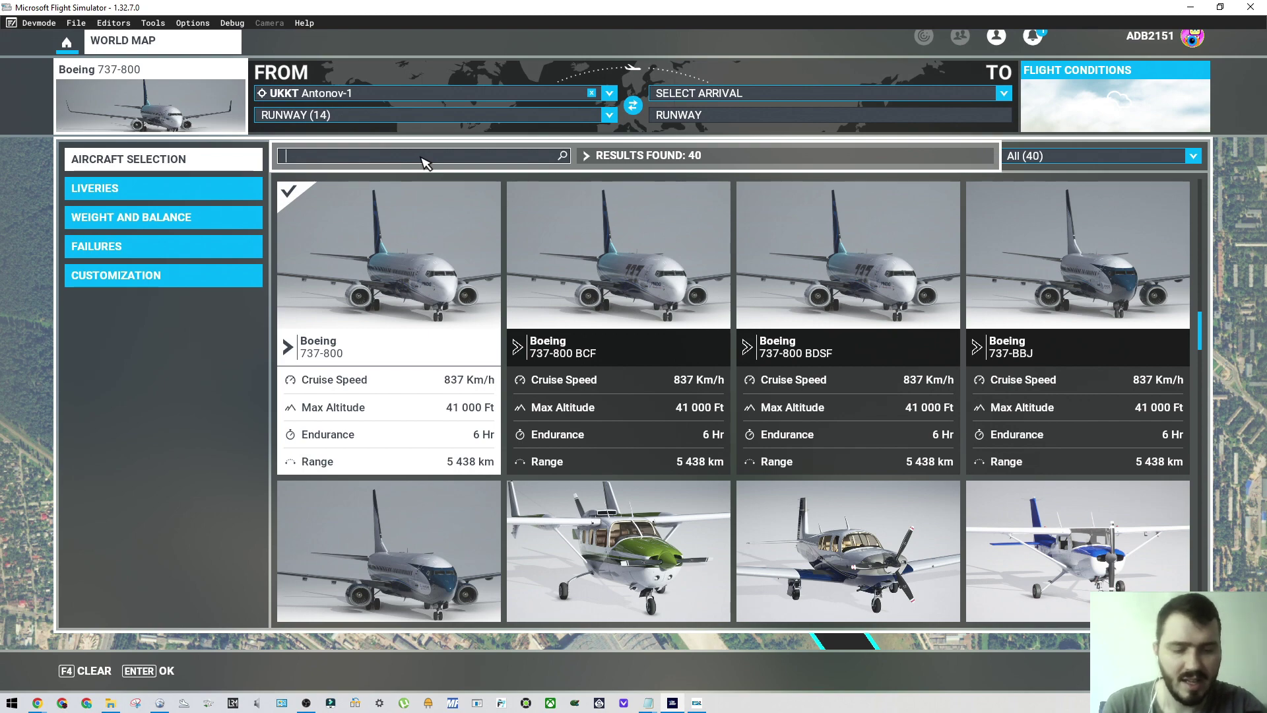
{"action": "left_click", "coordinate": [423, 160]}
{"action": "type", "text": "visi"}
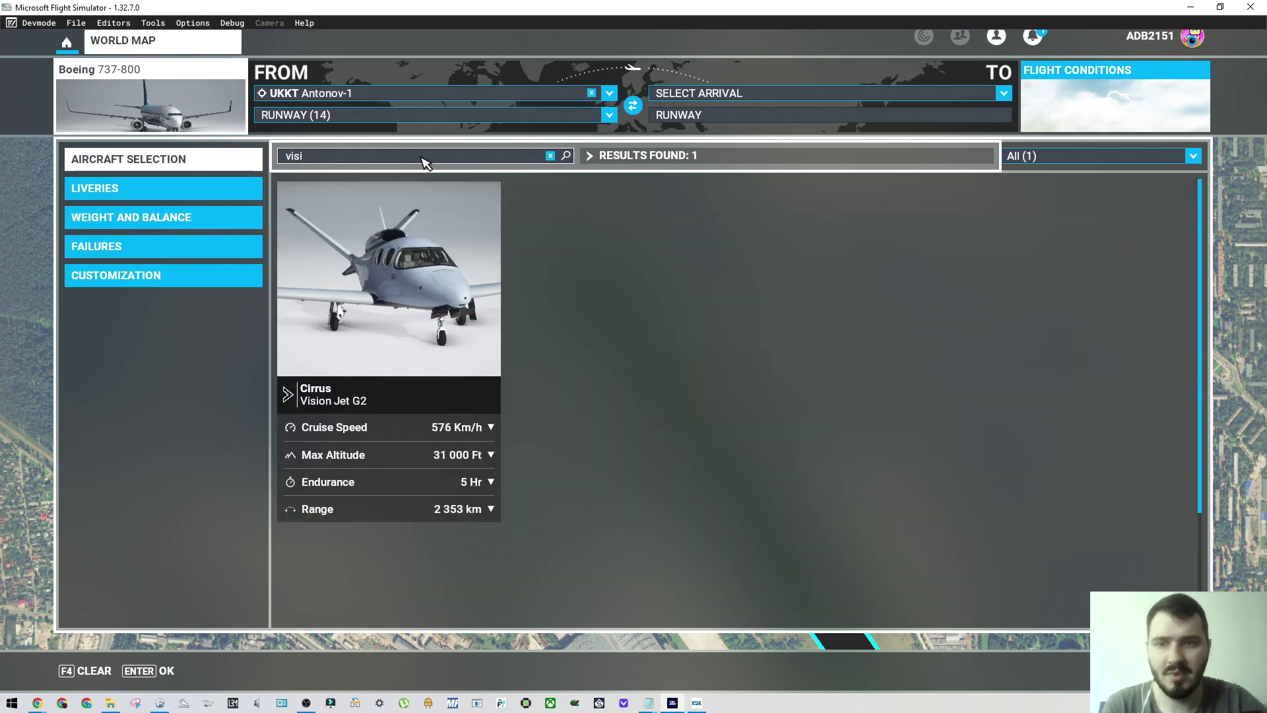
{"action": "left_click", "coordinate": [396, 277]}
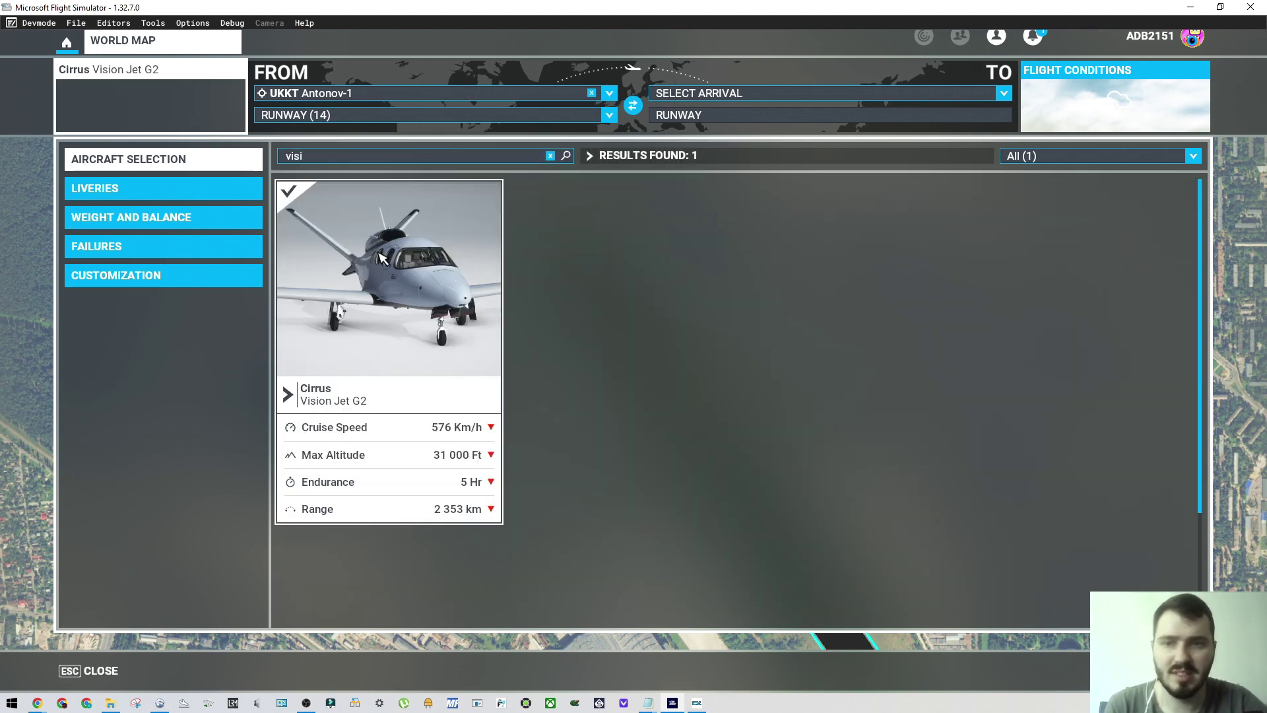
{"action": "left_click", "coordinate": [193, 117]}
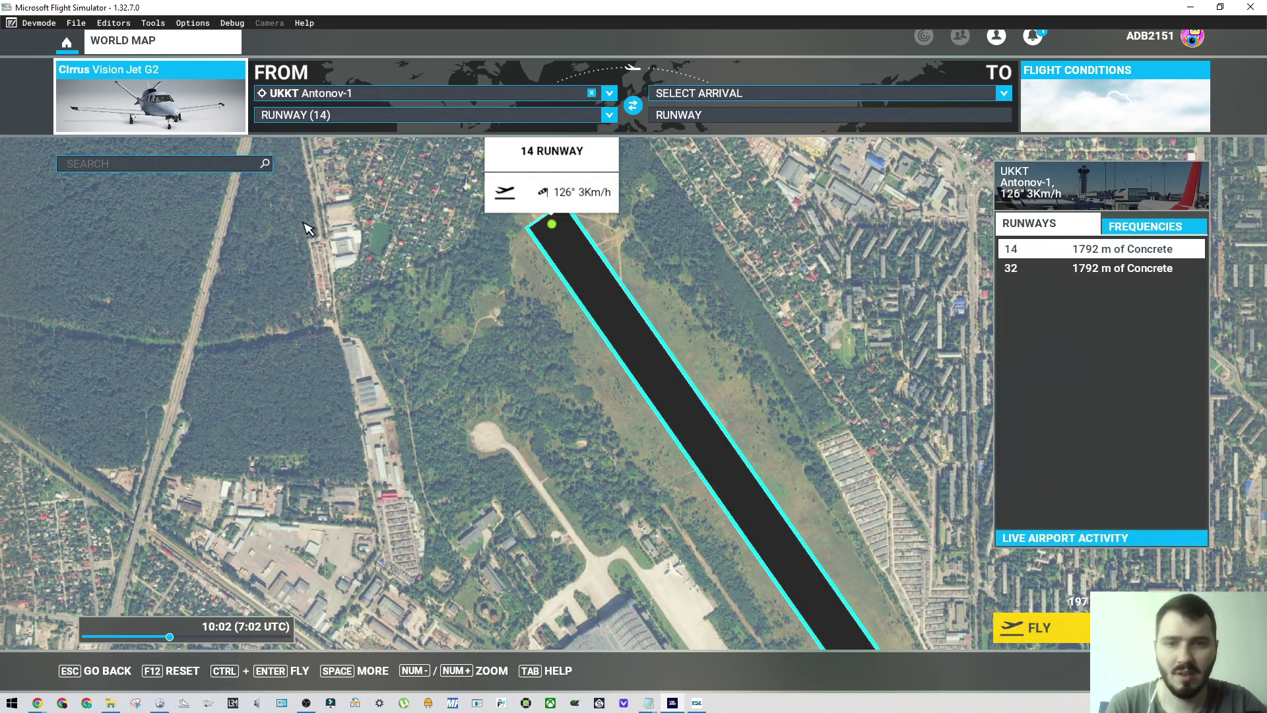
Step: Start the flight from UKKT runway 14 and enter the cockpit with a close view of the instrument panel
{"action": "left_click", "coordinate": [1047, 634]}
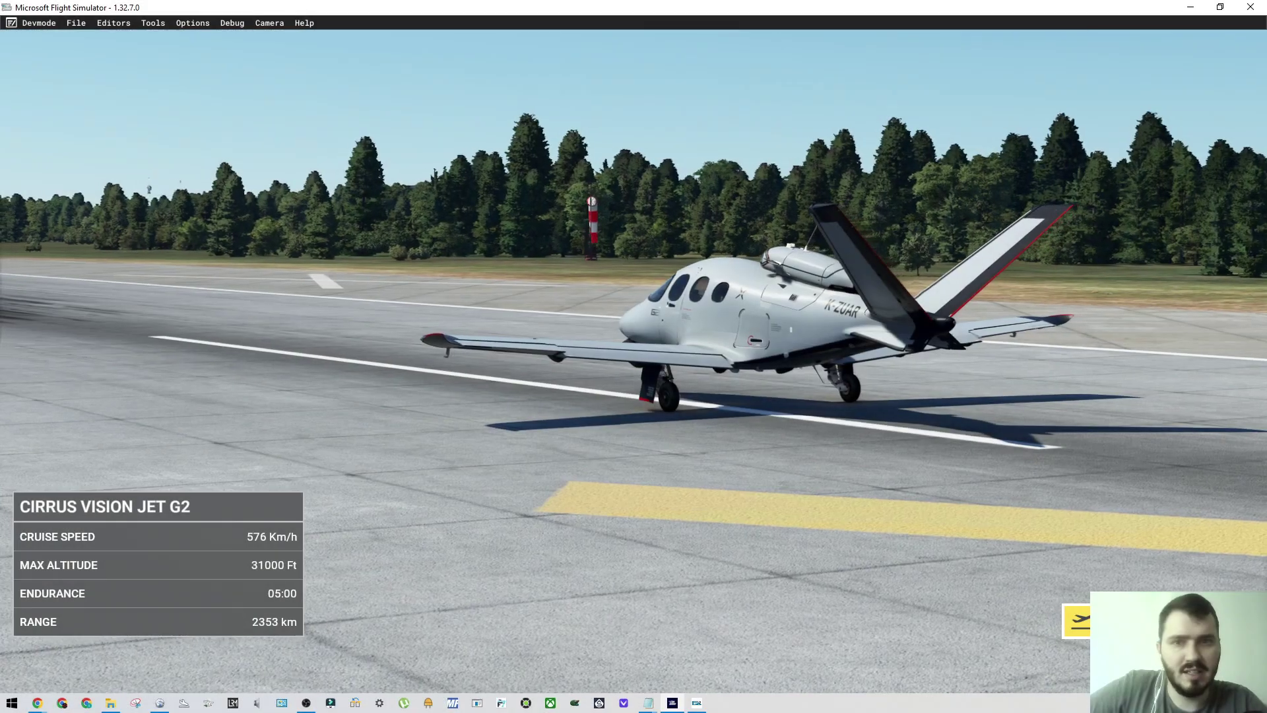
{"action": "left_click", "coordinate": [1156, 621]}
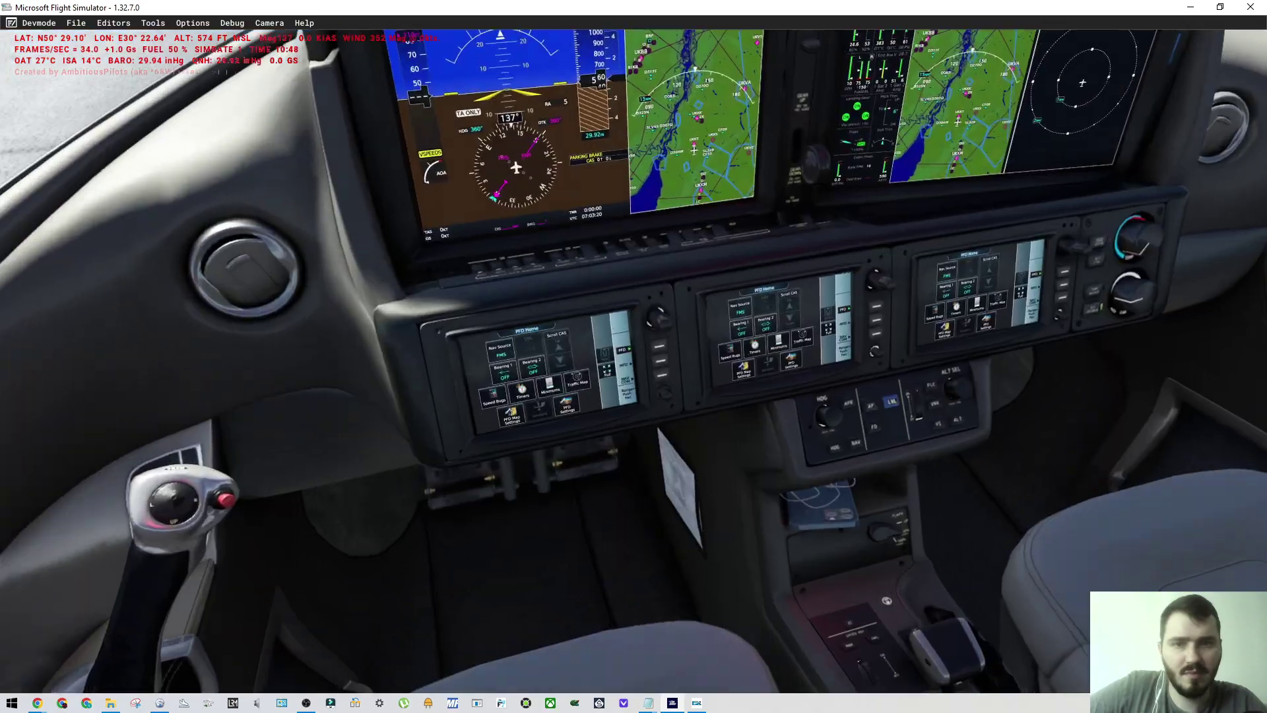
{"action": "scroll", "coordinate": [633, 361], "scroll_direction": "up", "scroll_amount": 5}
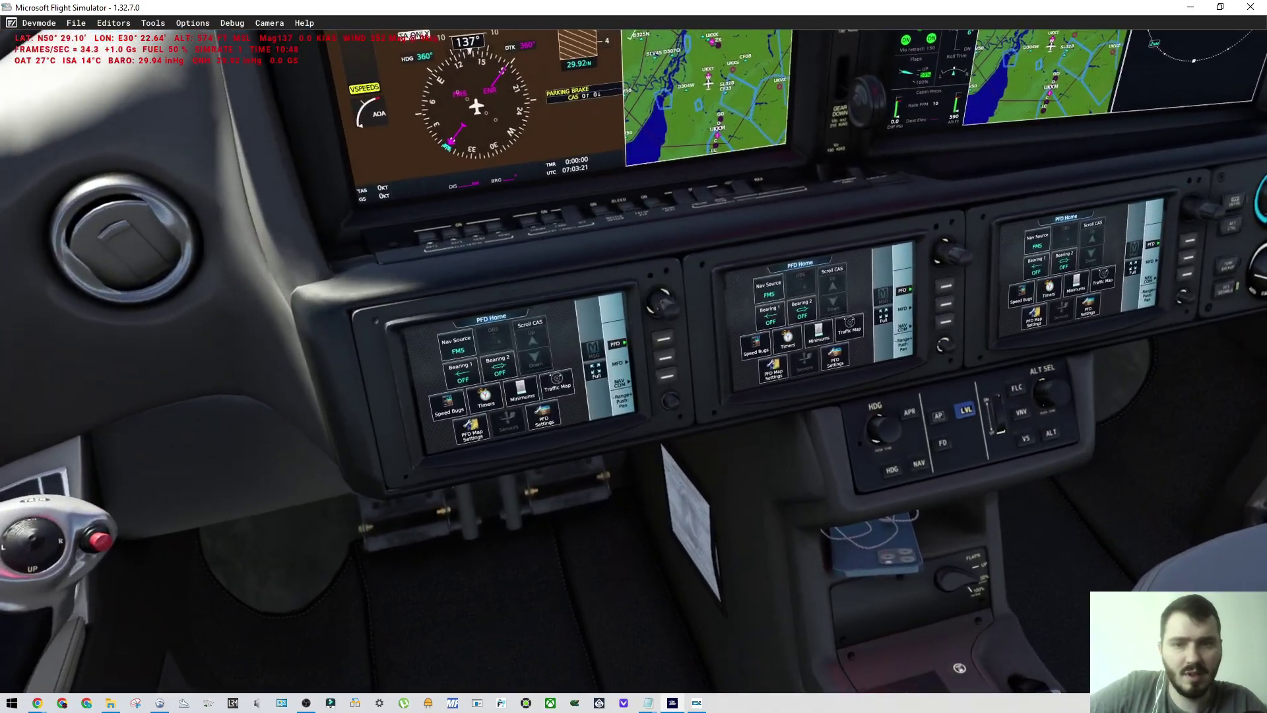
Step: Bring up the Audio & Radios page on the pilot's touchscreen controller and tune NAV1 to 111.10
{"action": "scroll", "coordinate": [633, 361], "scroll_direction": "down", "scroll_amount": 5}
{"action": "scroll", "coordinate": [633, 361], "scroll_direction": "up", "scroll_amount": 6}
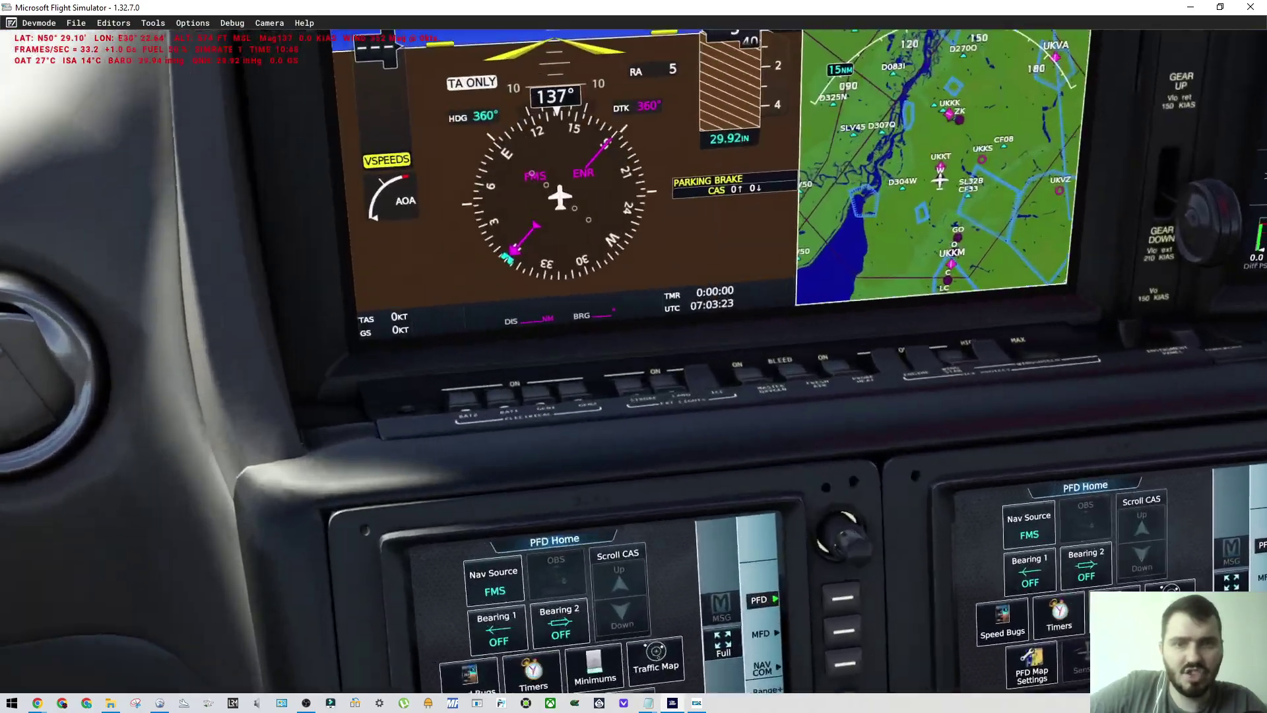
{"action": "scroll", "coordinate": [634, 361], "scroll_direction": "down", "scroll_amount": 3}
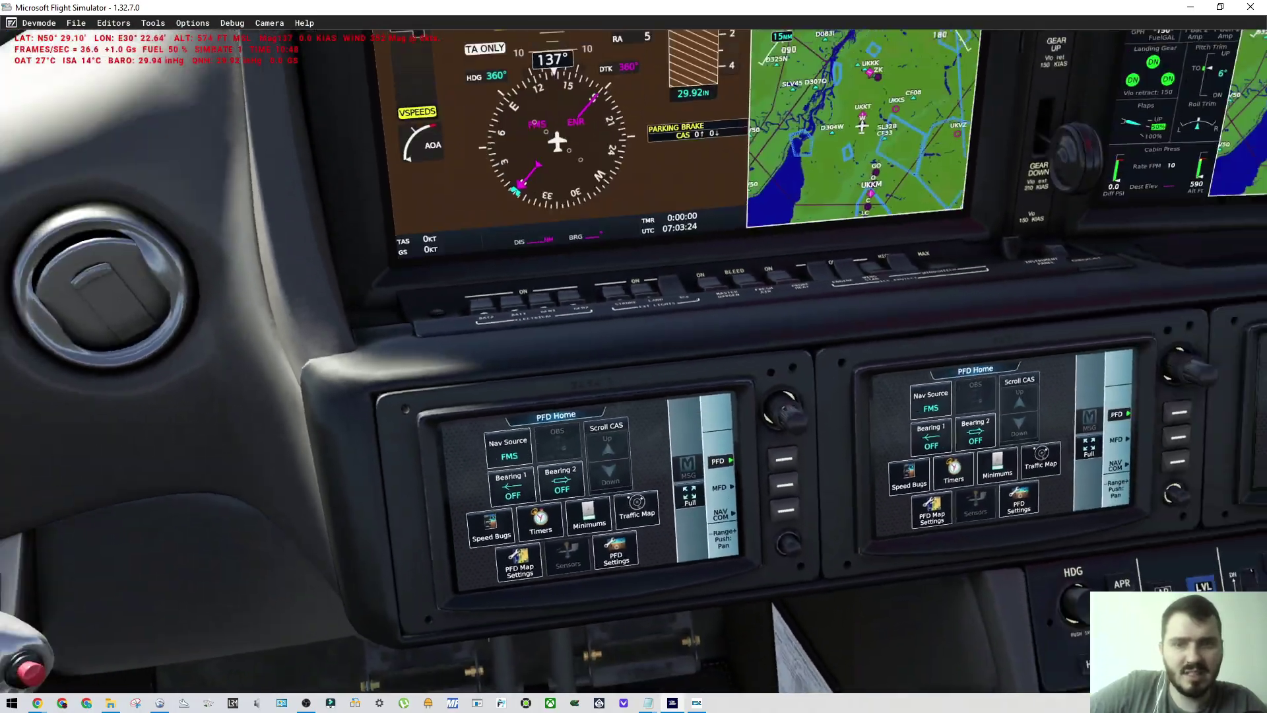
{"action": "scroll", "coordinate": [896, 584], "scroll_direction": "down", "scroll_amount": 3}
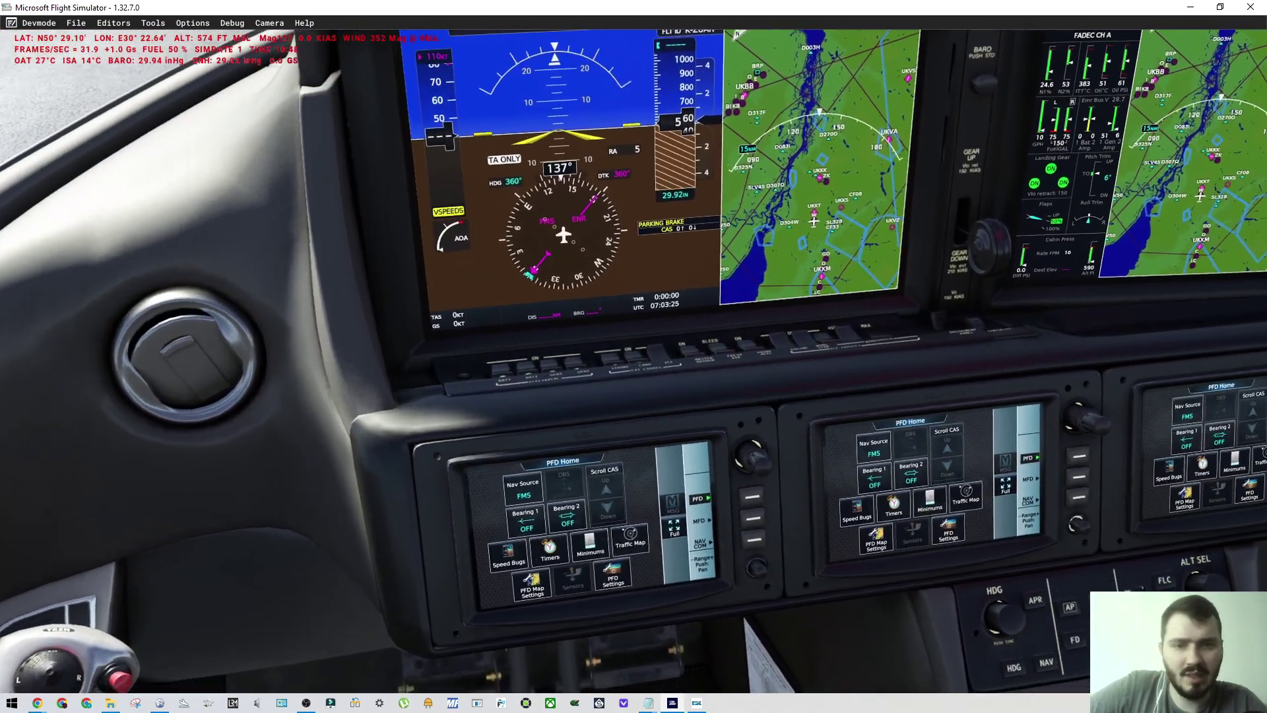
{"action": "scroll", "coordinate": [895, 584], "scroll_direction": "up", "scroll_amount": 5}
{"action": "left_click", "coordinate": [896, 584]}
{"action": "scroll", "coordinate": [896, 584], "scroll_direction": "down", "scroll_amount": 3}
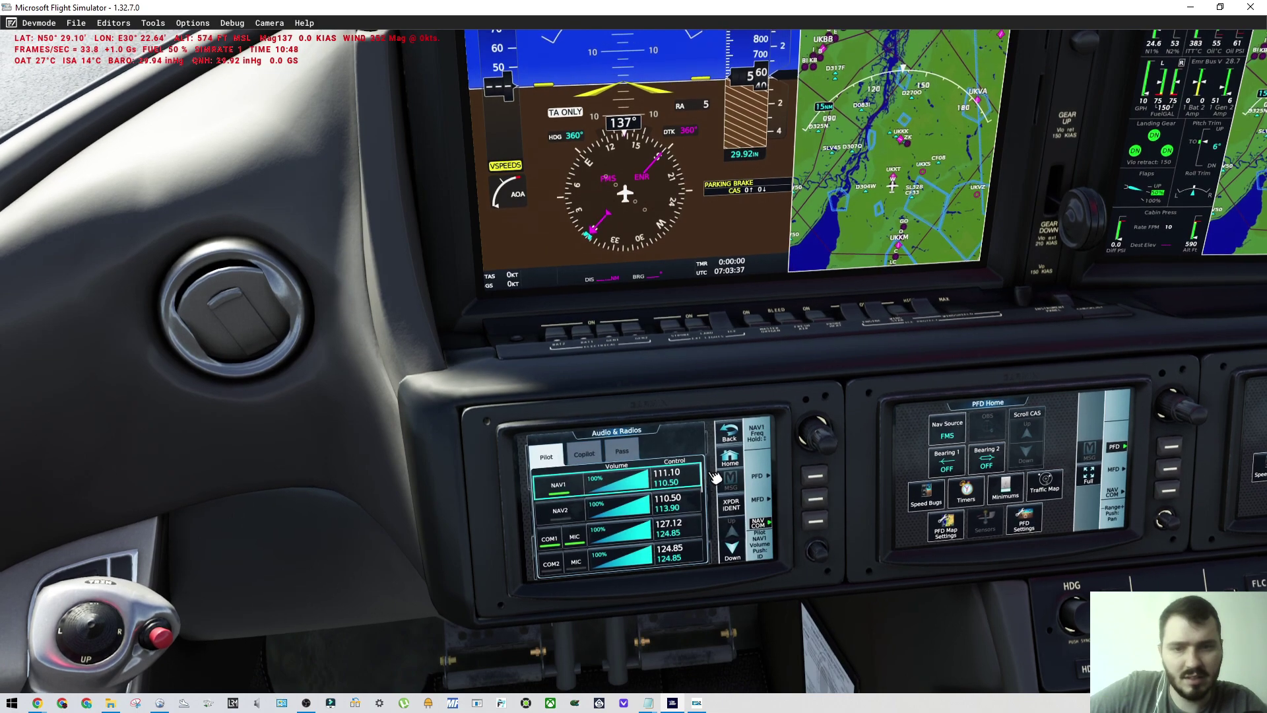
Step: Set the navigation source to LOC1 and Bearing 1 to NAV1, and return the pilot's controller to NAV / COM Home
{"action": "scroll", "coordinate": [716, 478], "scroll_direction": "up", "scroll_amount": 5}
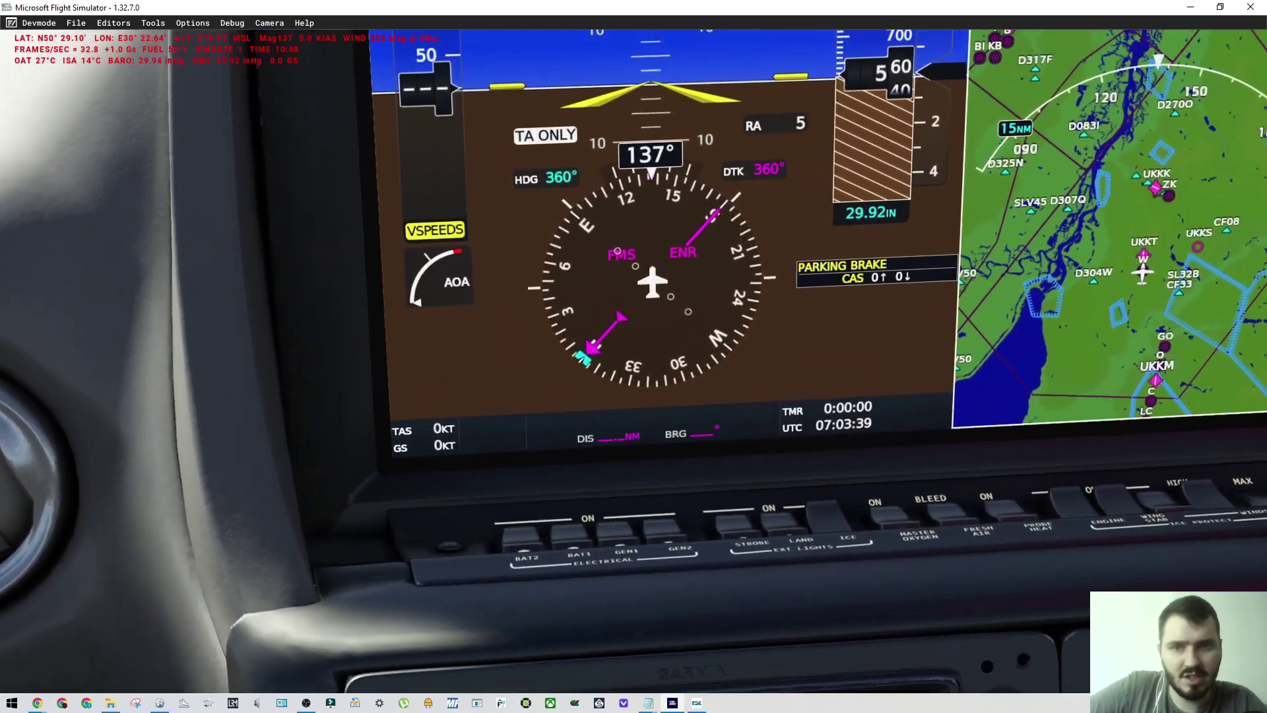
{"action": "scroll", "coordinate": [759, 493], "scroll_direction": "down", "scroll_amount": 3}
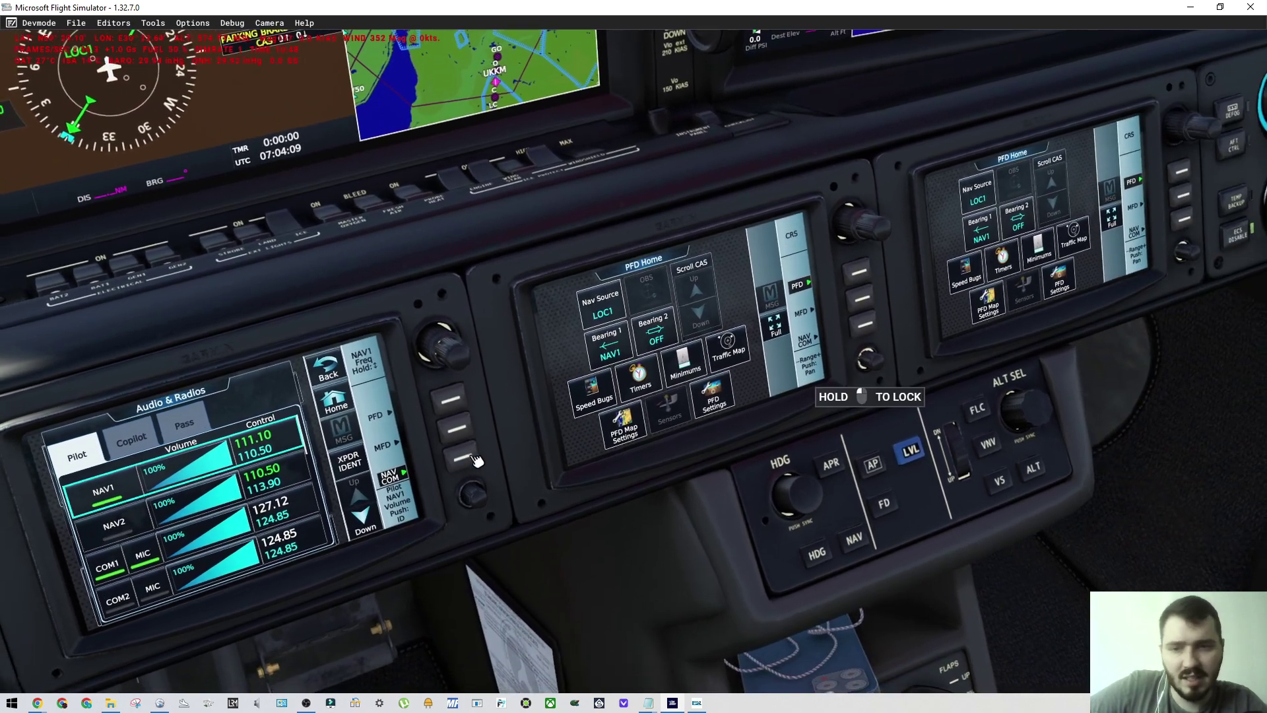
{"action": "left_click", "coordinate": [376, 503]}
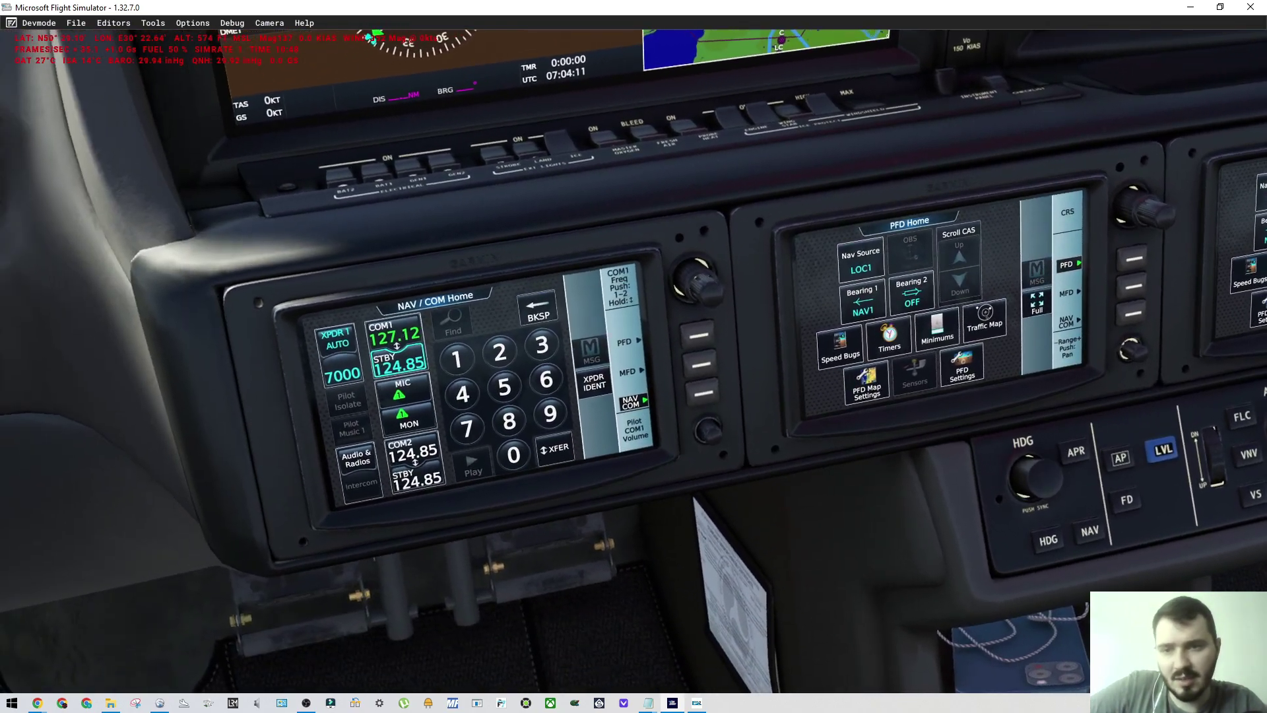
Step: Consult the UKKT ILS showcase text in Notepad and open the flight plan's waypoint identifier lookup on the middle controller in the simulator
{"action": "left_click", "coordinate": [650, 704]}
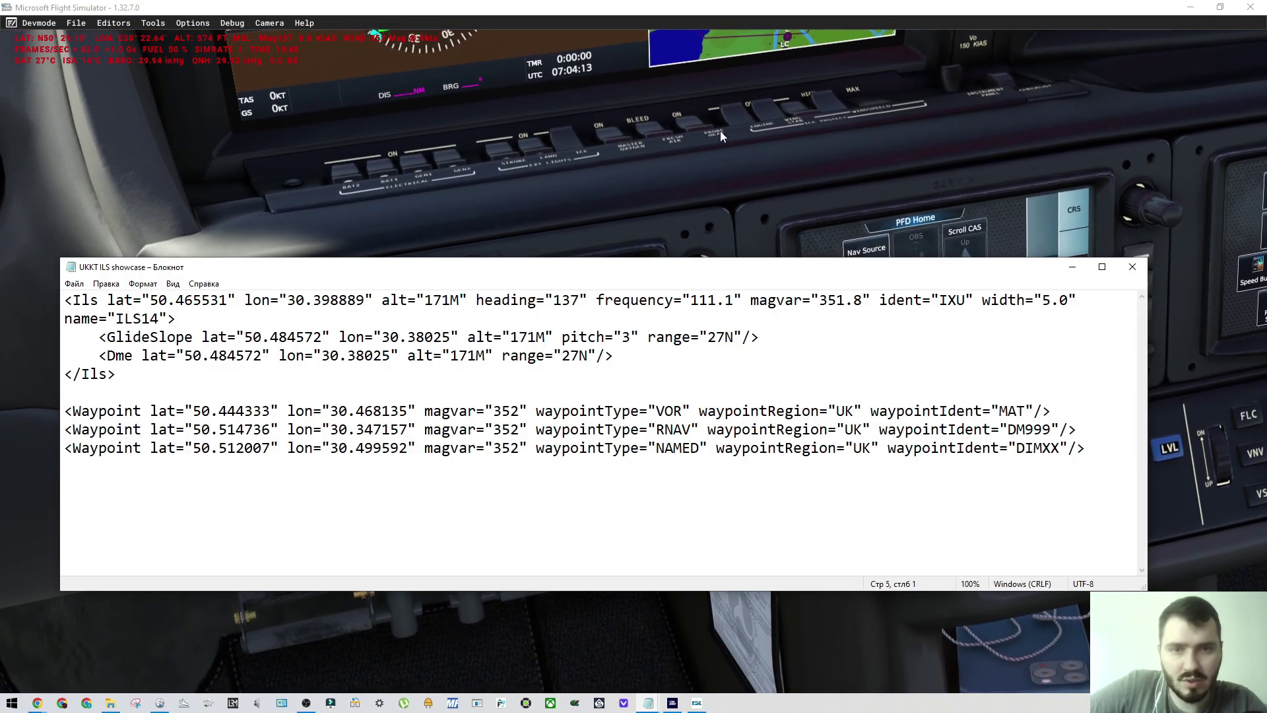
{"action": "left_click", "coordinate": [720, 132]}
{"action": "scroll", "coordinate": [779, 213], "scroll_direction": "up", "scroll_amount": 2}
{"action": "scroll", "coordinate": [825, 312], "scroll_direction": "down", "scroll_amount": 3}
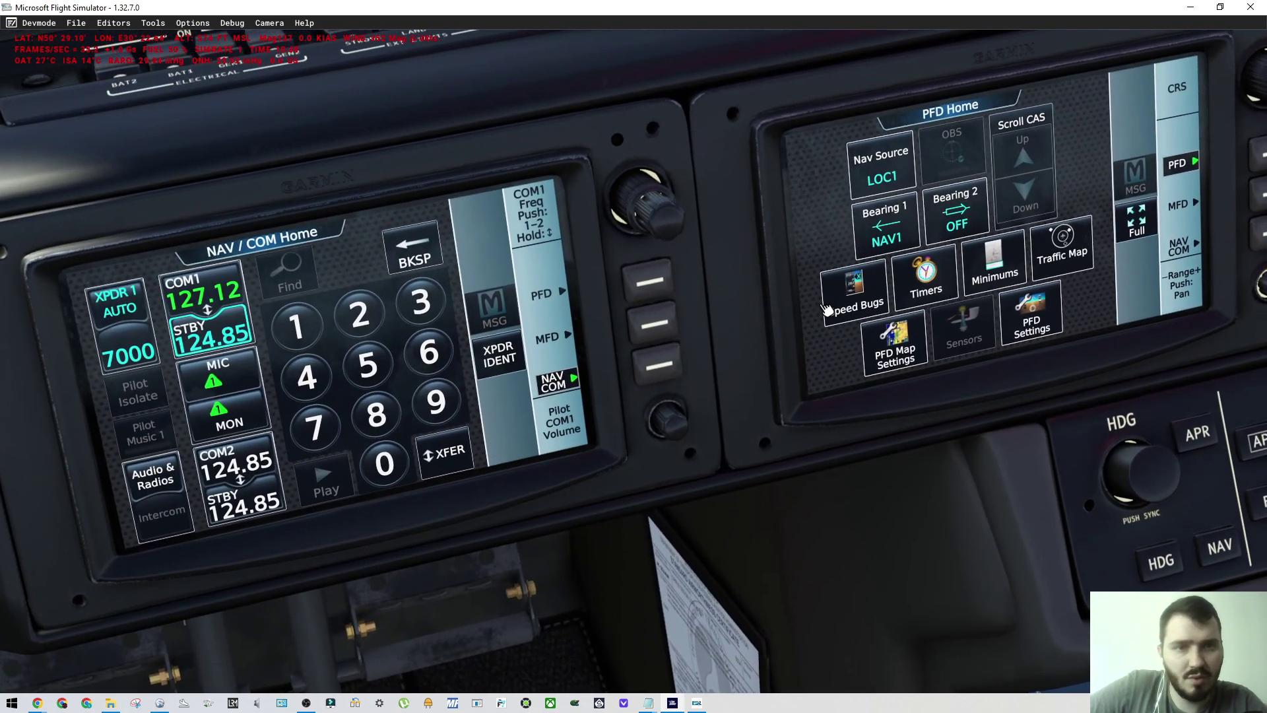
{"action": "scroll", "coordinate": [1119, 399], "scroll_direction": "down", "scroll_amount": 3}
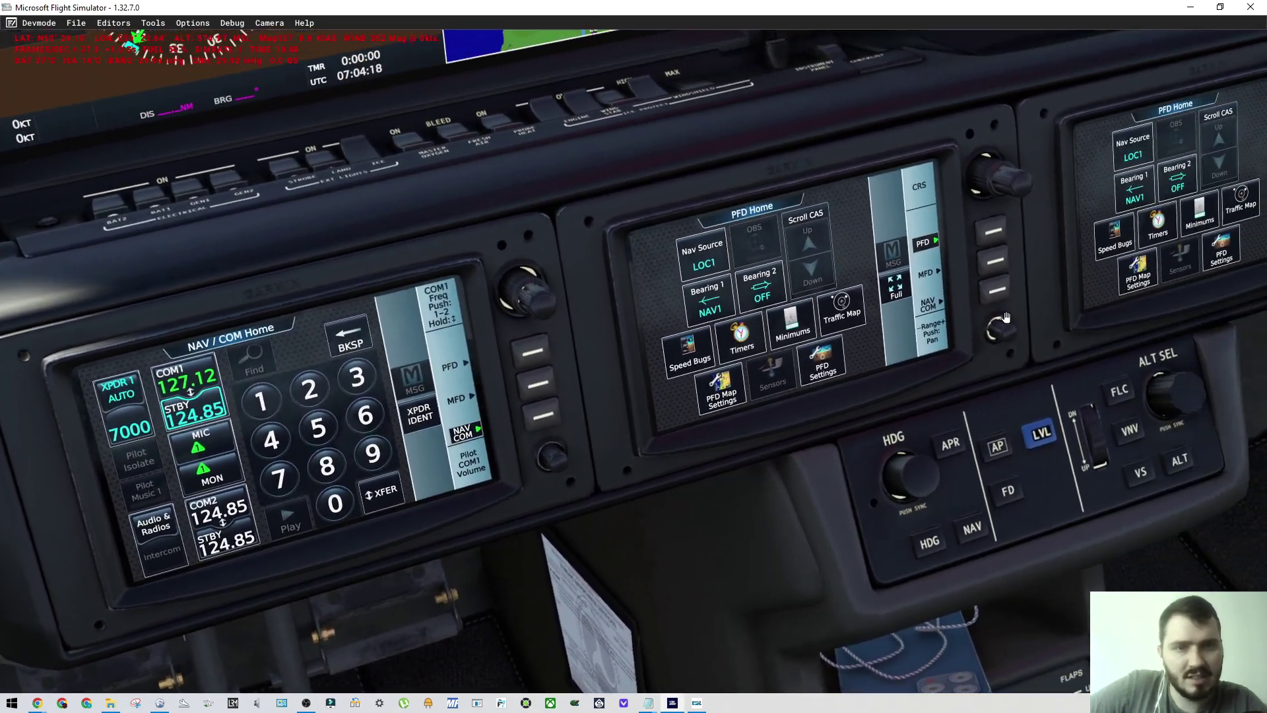
{"action": "left_click", "coordinate": [922, 273]}
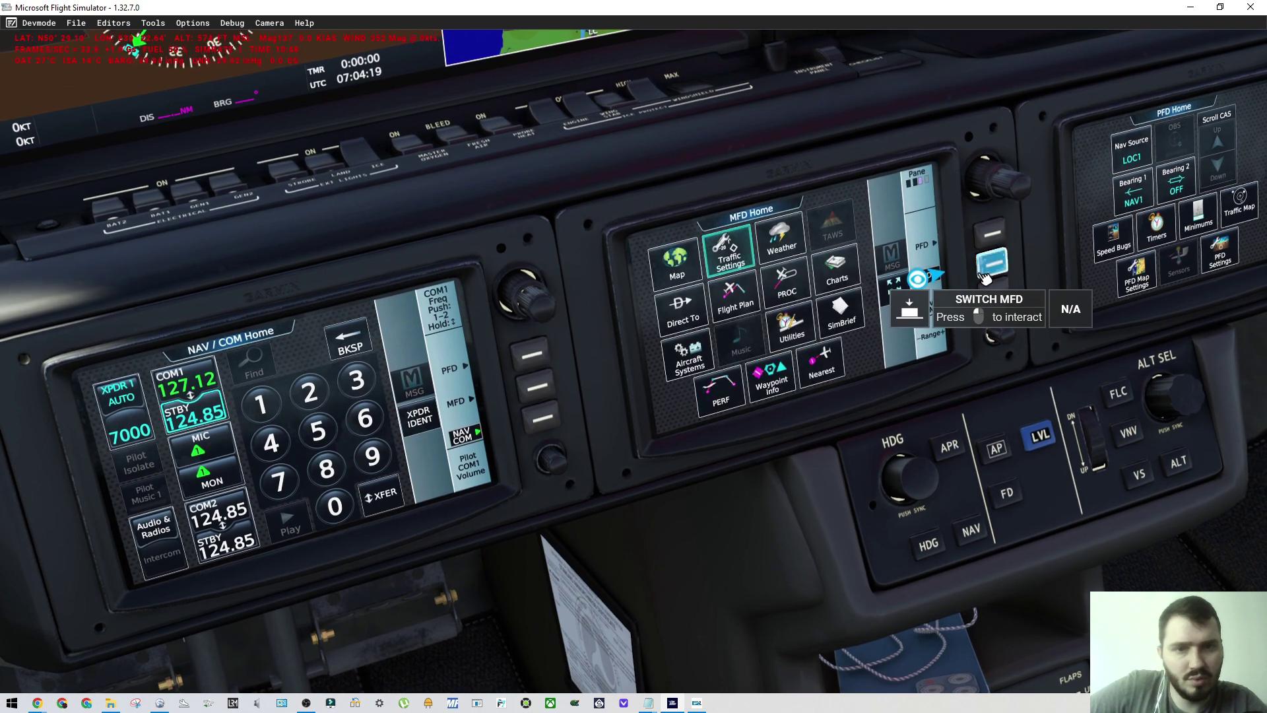
{"action": "left_click", "coordinate": [768, 298]}
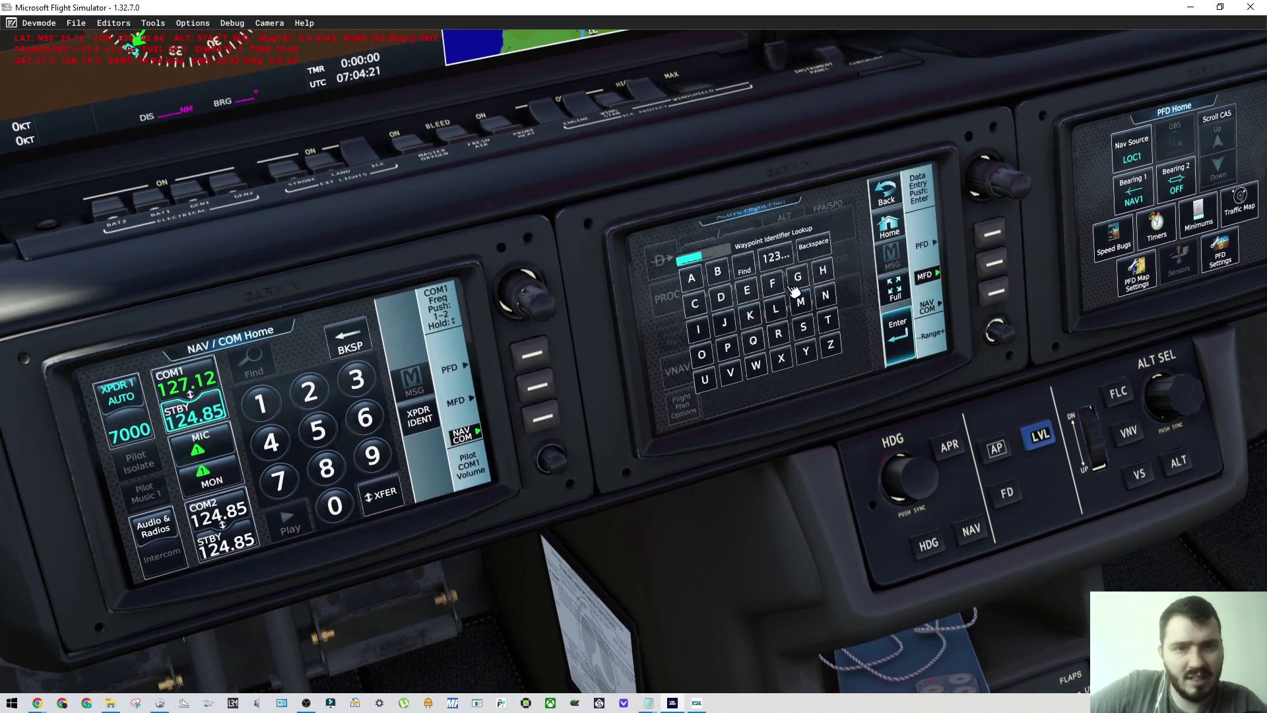
Step: Check the VOR waypoint identifier in the UKKT ILS showcase text and search the waypoint lookup for MAT
{"action": "mouse_move", "coordinate": [649, 702]}
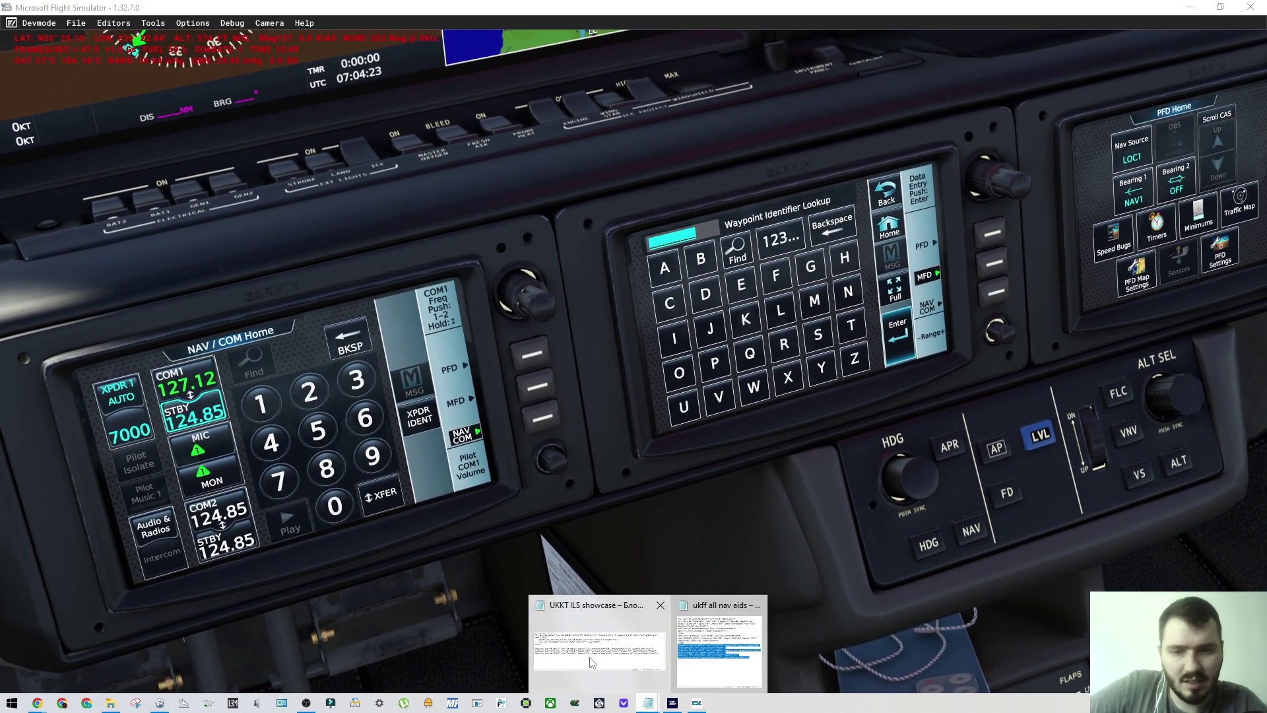
{"action": "left_click", "coordinate": [597, 636]}
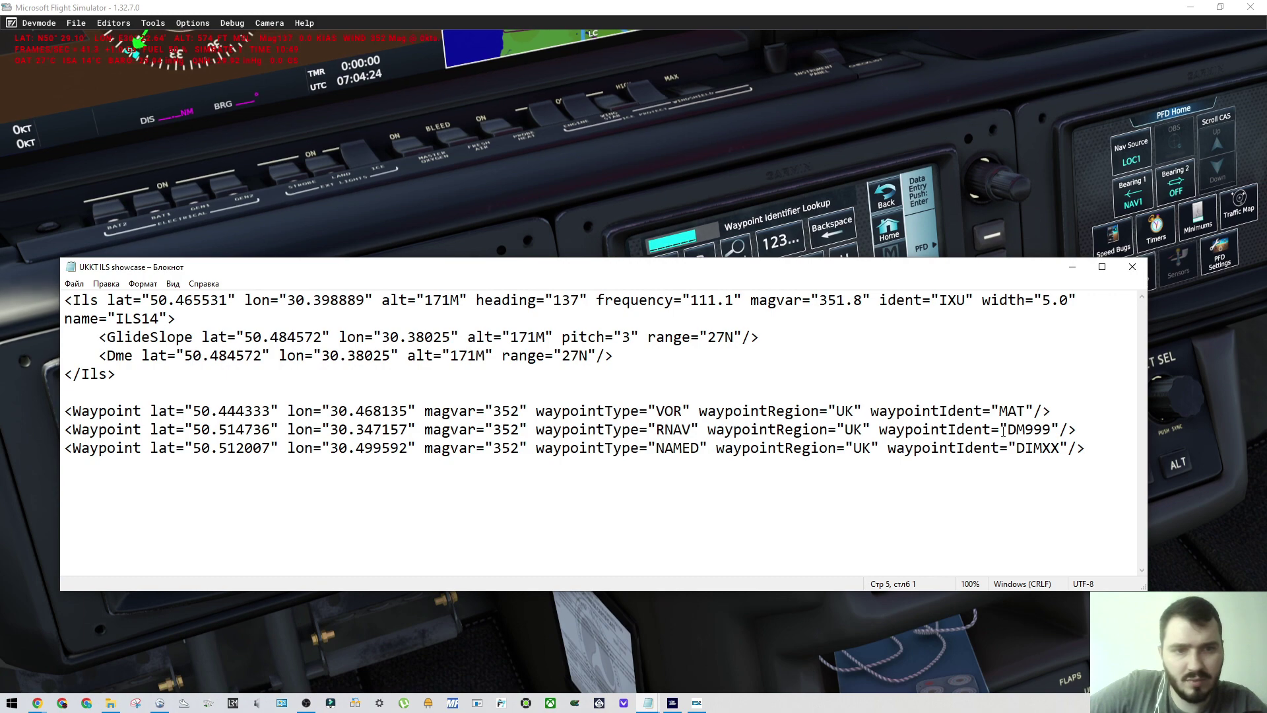
{"action": "left_click", "coordinate": [1072, 267]}
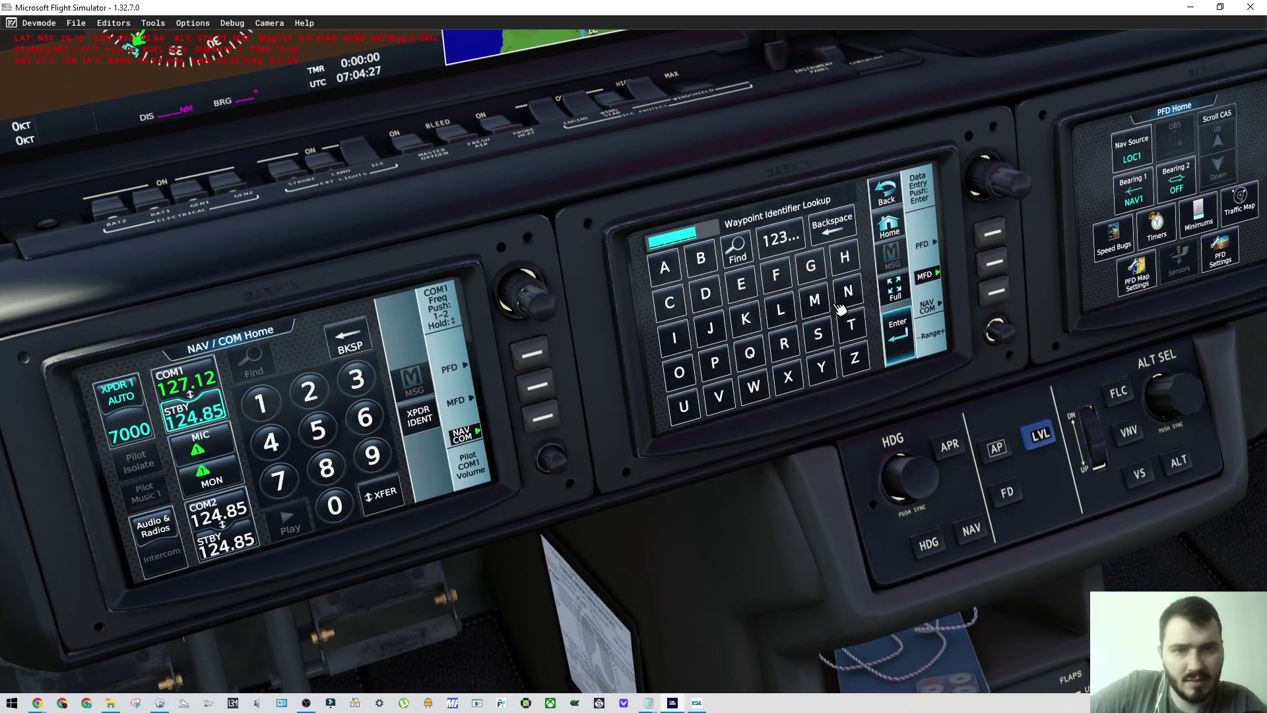
{"action": "left_click", "coordinate": [815, 299]}
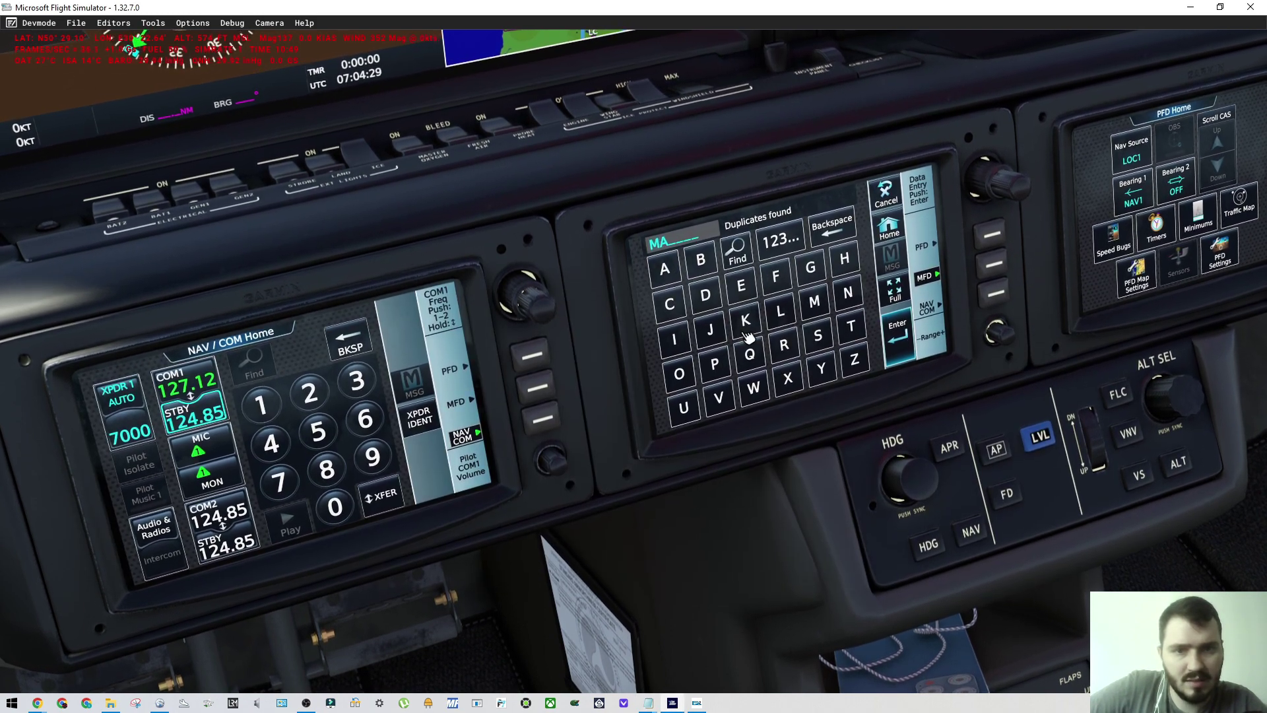
{"action": "left_click", "coordinate": [851, 327]}
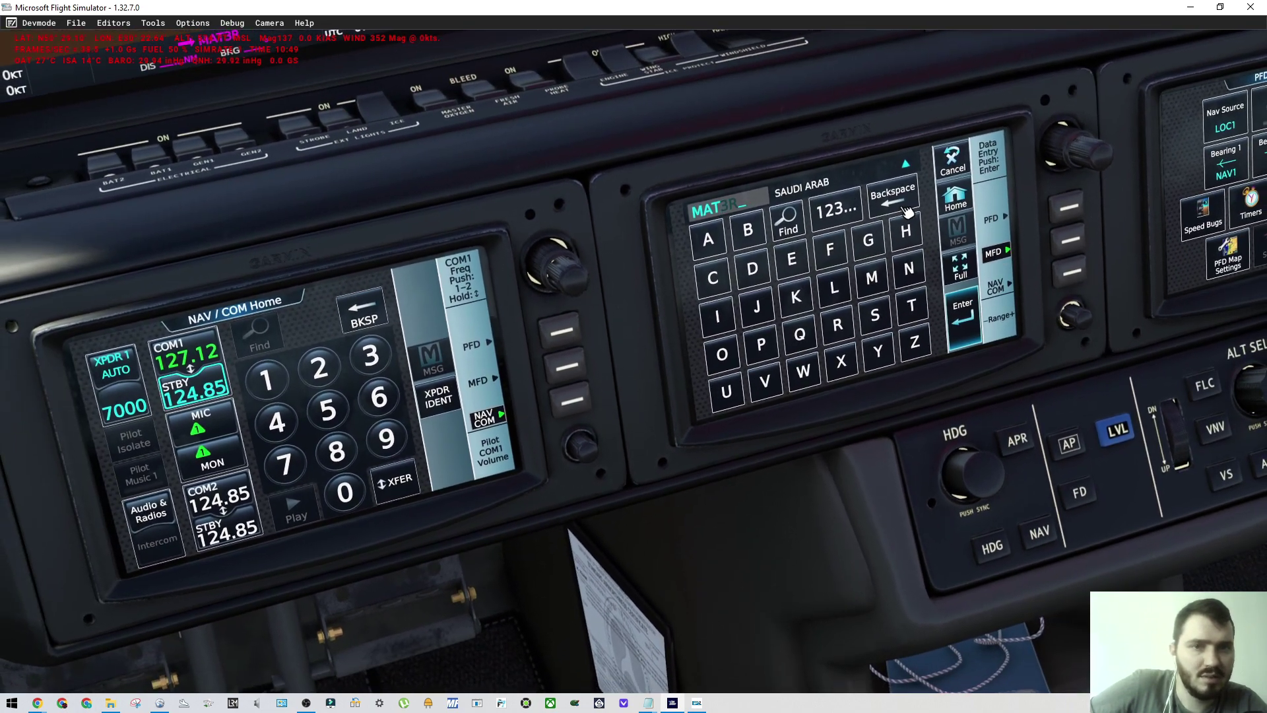
Step: Clear the waypoint lookup entry and highlight the RNAV identifier DM999 in the UKKT ILS showcase text
{"action": "key", "text": "BackSpace"}
{"action": "key", "text": "BackSpace"}
{"action": "key", "text": "BackSpace"}
{"action": "key", "text": "BackSpace"}
{"action": "key", "text": "BackSpace"}
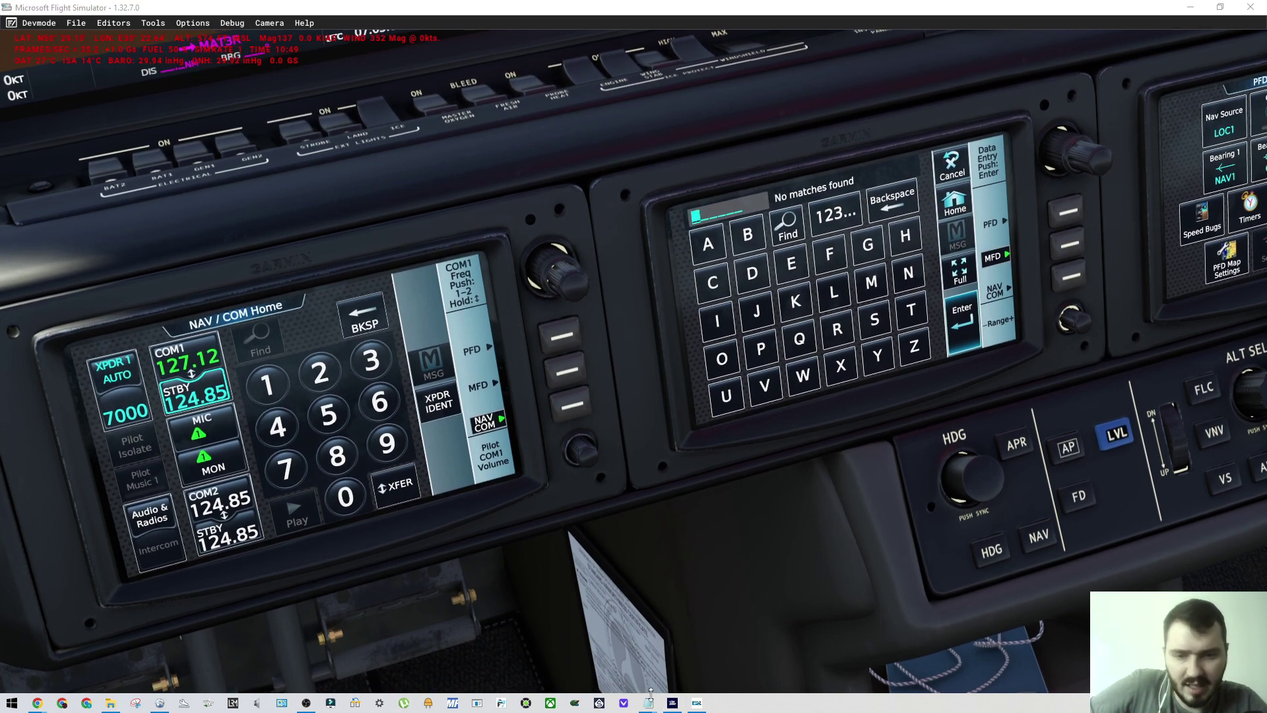
{"action": "mouse_move", "coordinate": [650, 693]}
{"action": "left_click", "coordinate": [598, 639]}
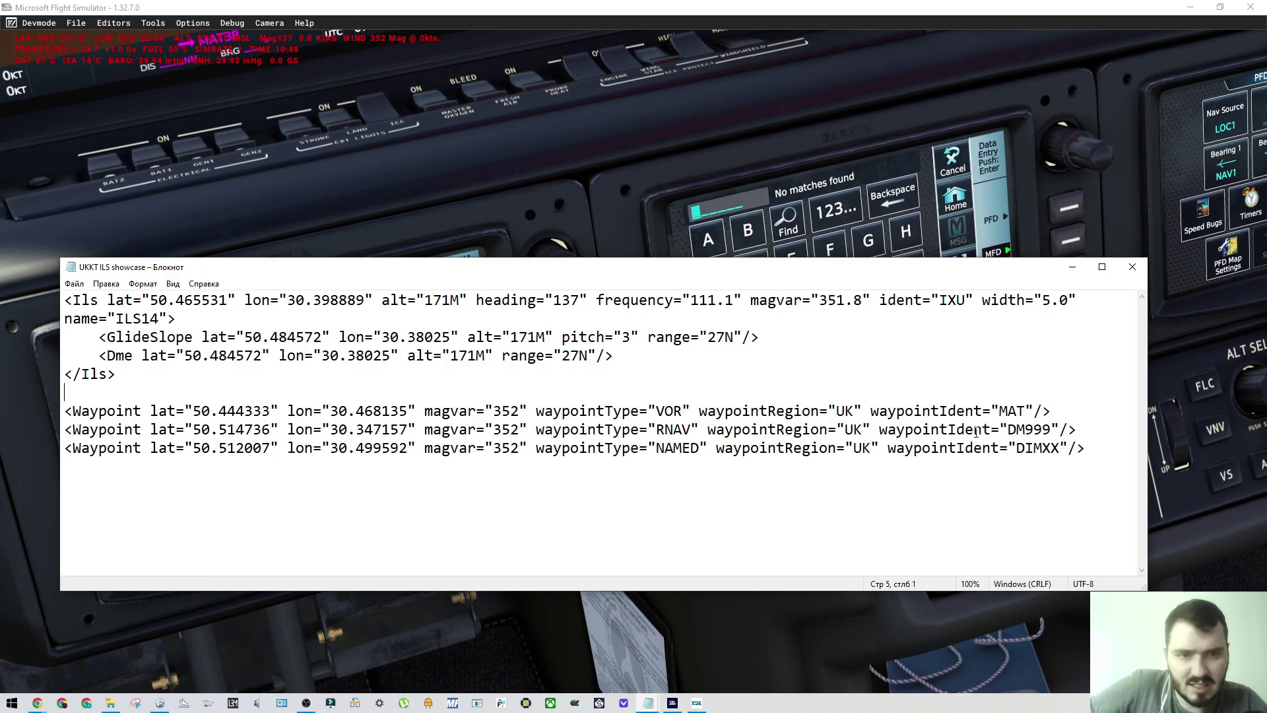
{"action": "double_click", "coordinate": [1028, 429]}
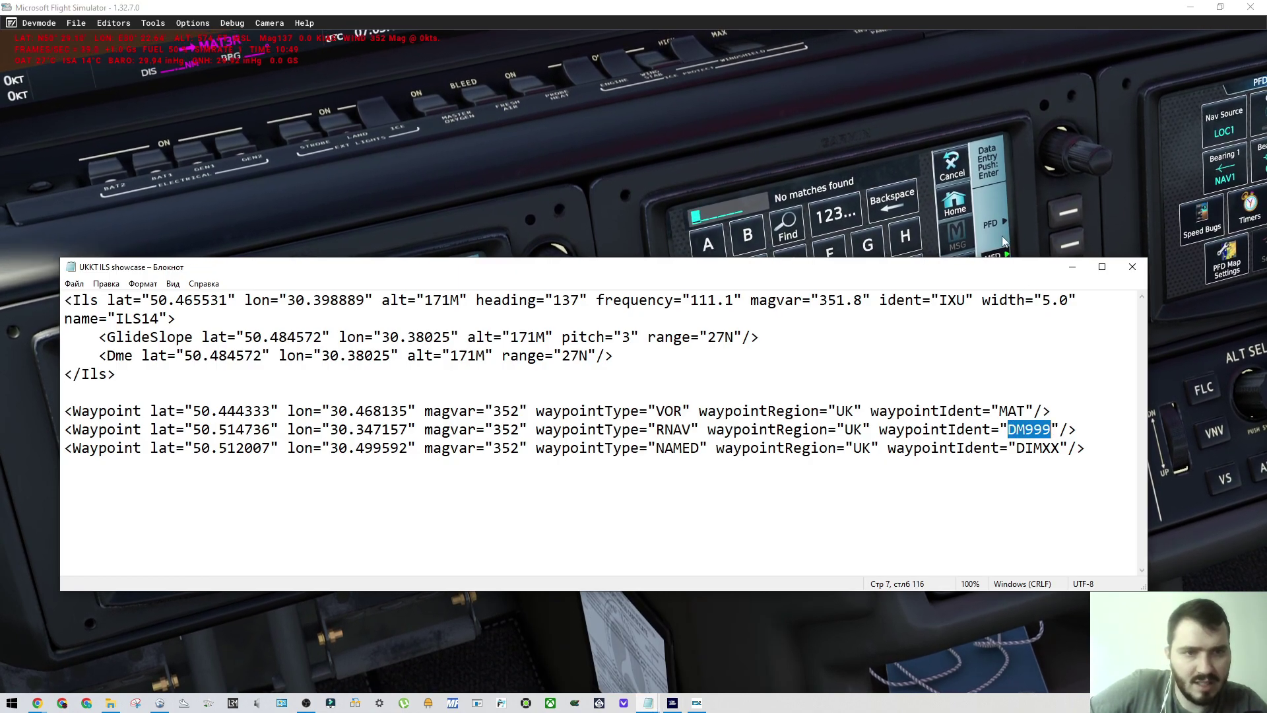
{"action": "left_click", "coordinate": [1001, 235]}
{"action": "scroll", "coordinate": [924, 225], "scroll_direction": "up", "scroll_amount": 5}
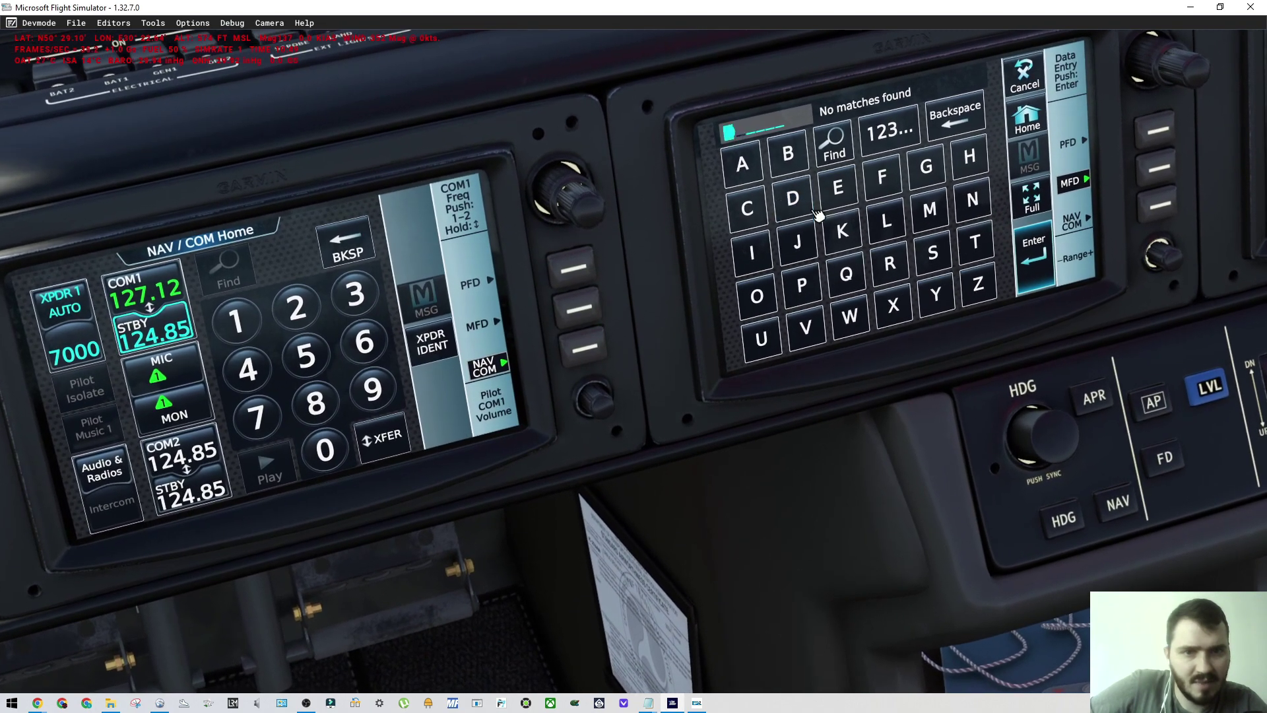
Step: Search the waypoint identifier lookup for DM999
{"action": "left_click", "coordinate": [793, 198]}
{"action": "left_click", "coordinate": [929, 209]}
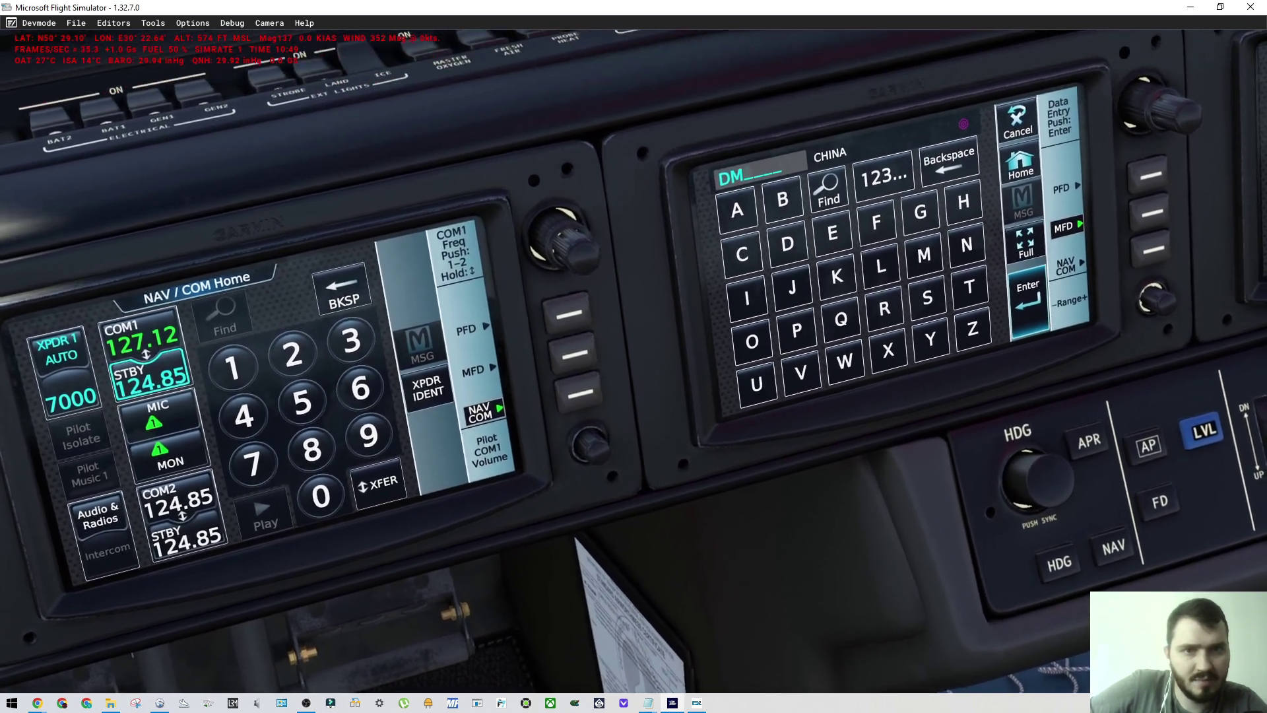
{"action": "left_click", "coordinate": [883, 176]}
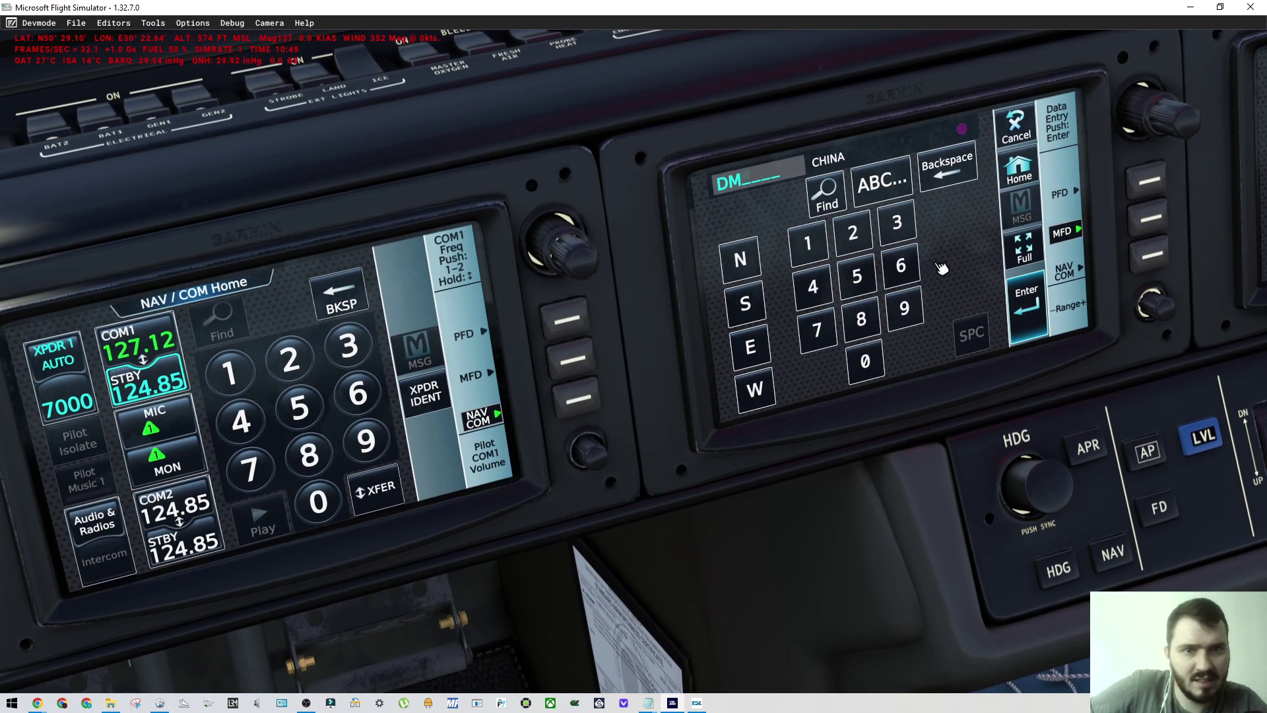
{"action": "left_click", "coordinate": [904, 307]}
{"action": "left_click", "coordinate": [904, 307]}
{"action": "left_click", "coordinate": [904, 308]}
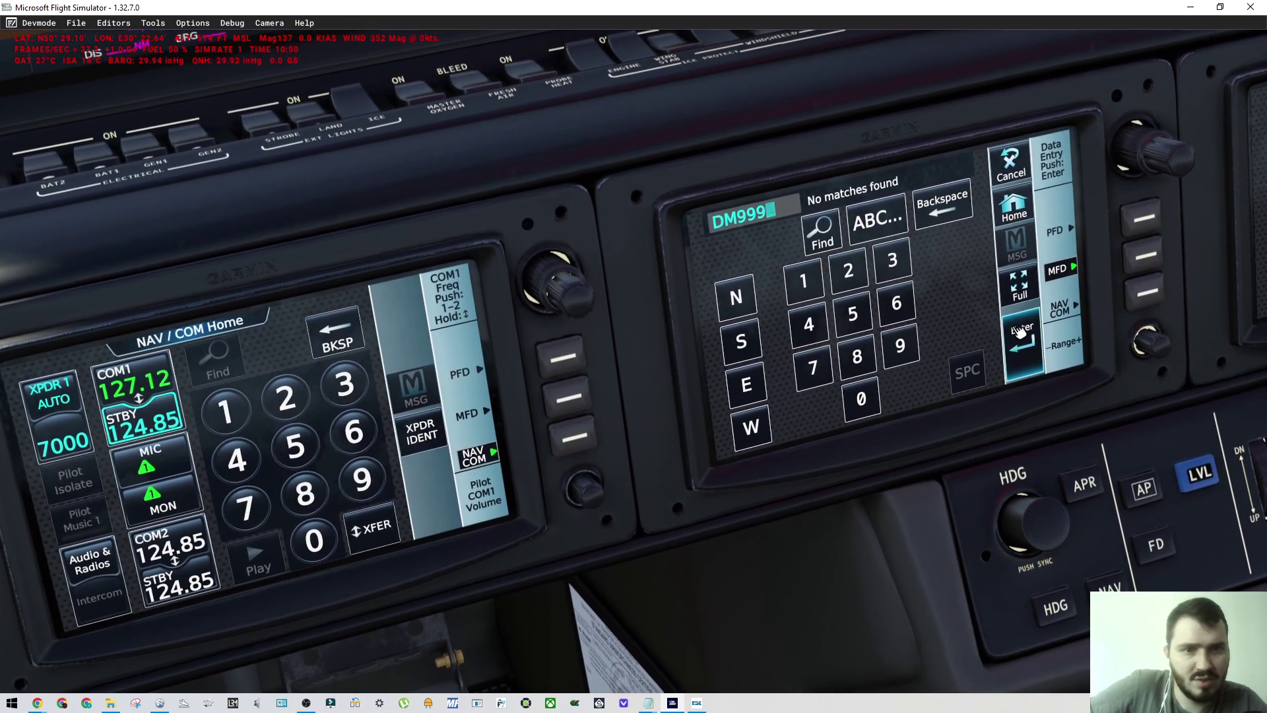
Step: Clear the lookup entry, highlight the NAMED waypoint's identifier in the UKKT ILS showcase text, and search the lookup for DIMXX
{"action": "key", "text": "BackSpace"}
{"action": "key", "text": "BackSpace"}
{"action": "key", "text": "BackSpace"}
{"action": "key", "text": "BackSpace"}
{"action": "key", "text": "BackSpace"}
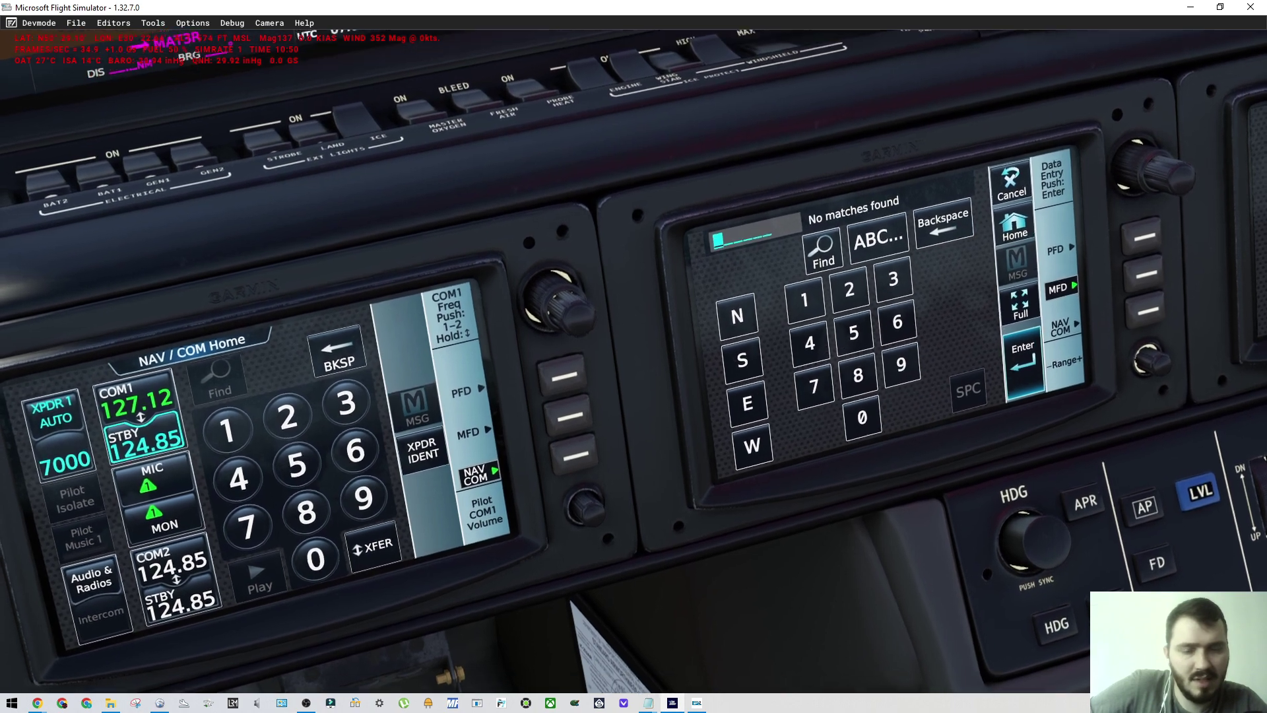
{"action": "left_click", "coordinate": [648, 702]}
{"action": "left_click", "coordinate": [602, 636]}
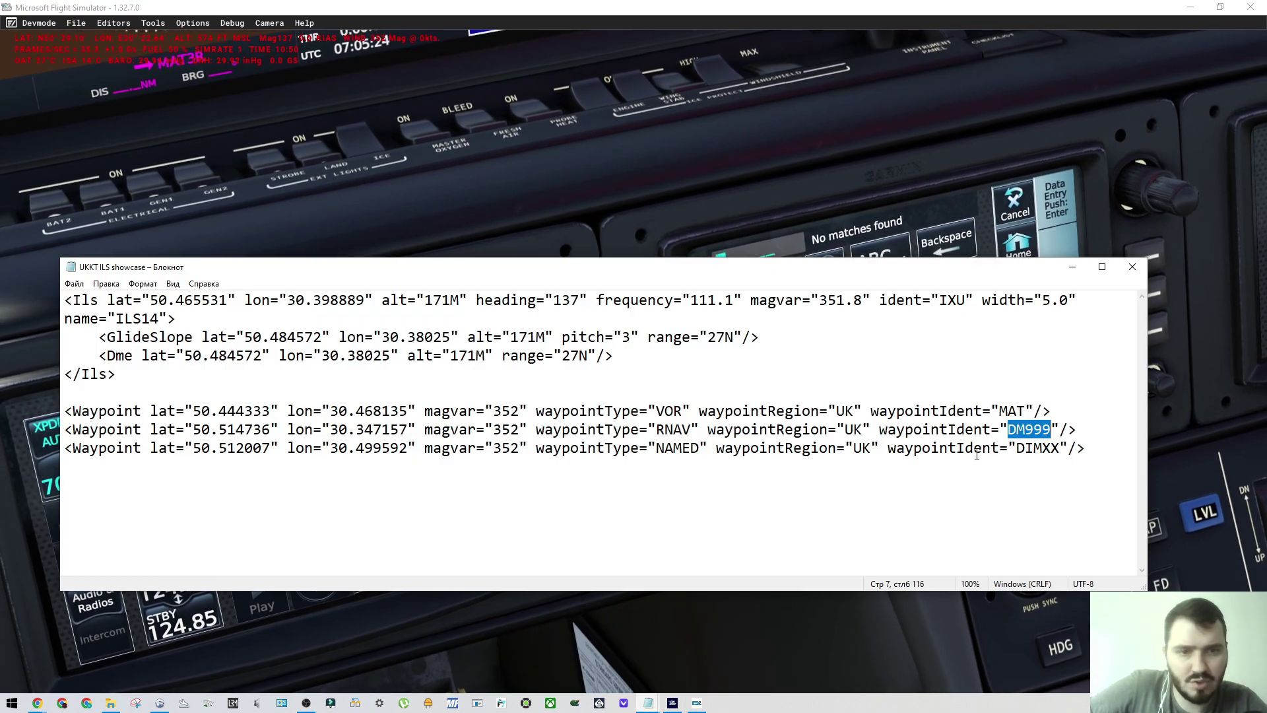
{"action": "double_click", "coordinate": [1037, 448]}
{"action": "key", "text": "alt+Tab"}
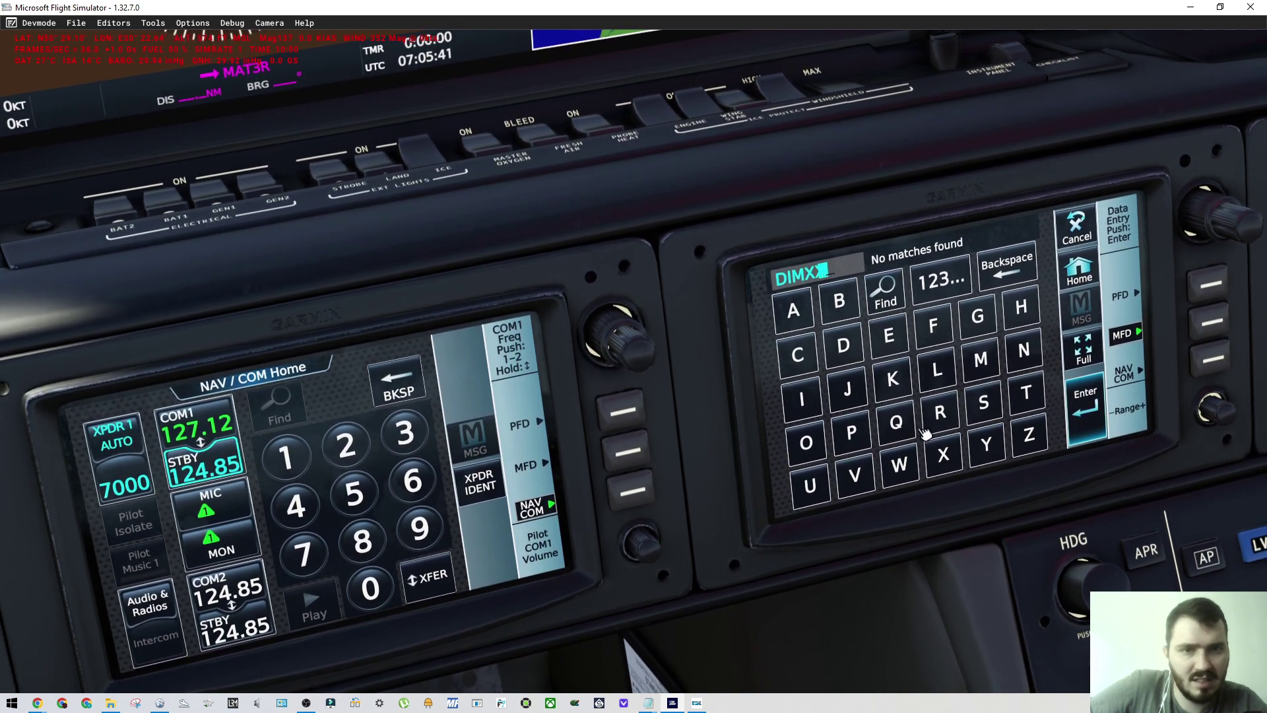
Step: Examine the navigation map around UKKT on the primary flight display for the custom waypoints
{"action": "scroll", "coordinate": [881, 274], "scroll_direction": "down", "scroll_amount": 5}
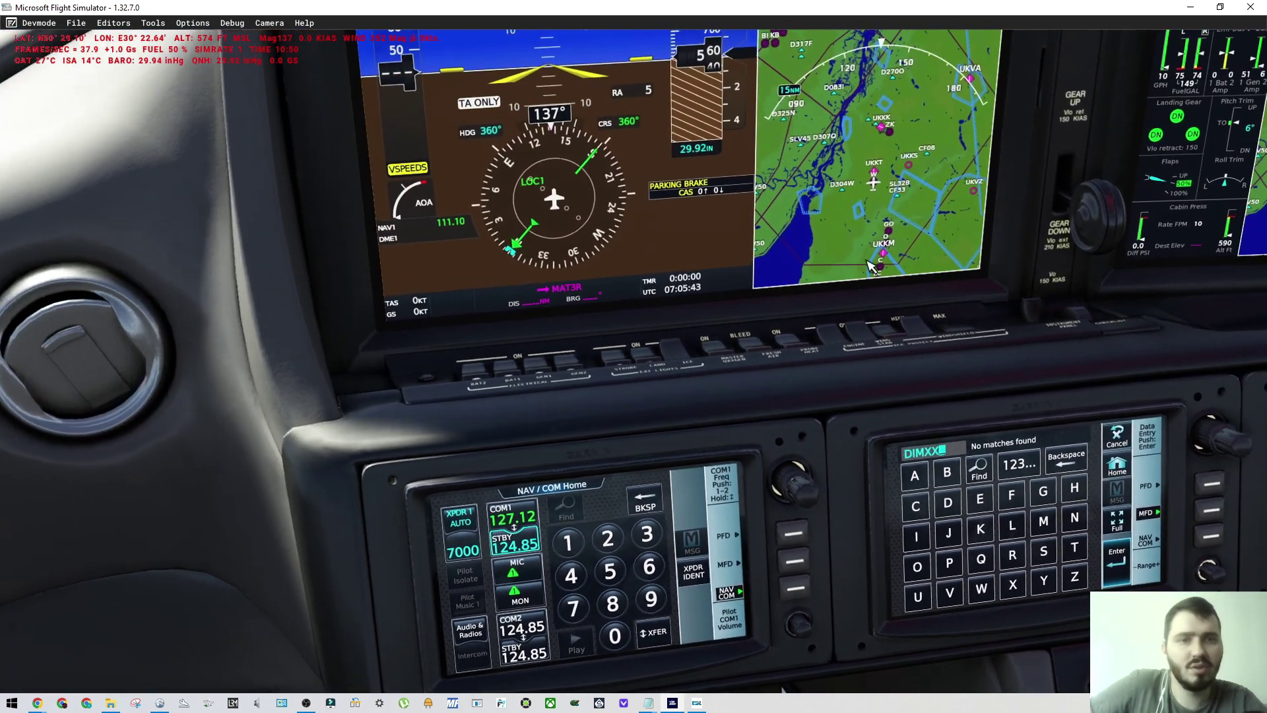
{"action": "scroll", "coordinate": [882, 274], "scroll_direction": "up", "scroll_amount": 4}
{"action": "left_click_drag", "start_coordinate": [882, 274], "coordinate": [835, 357]}
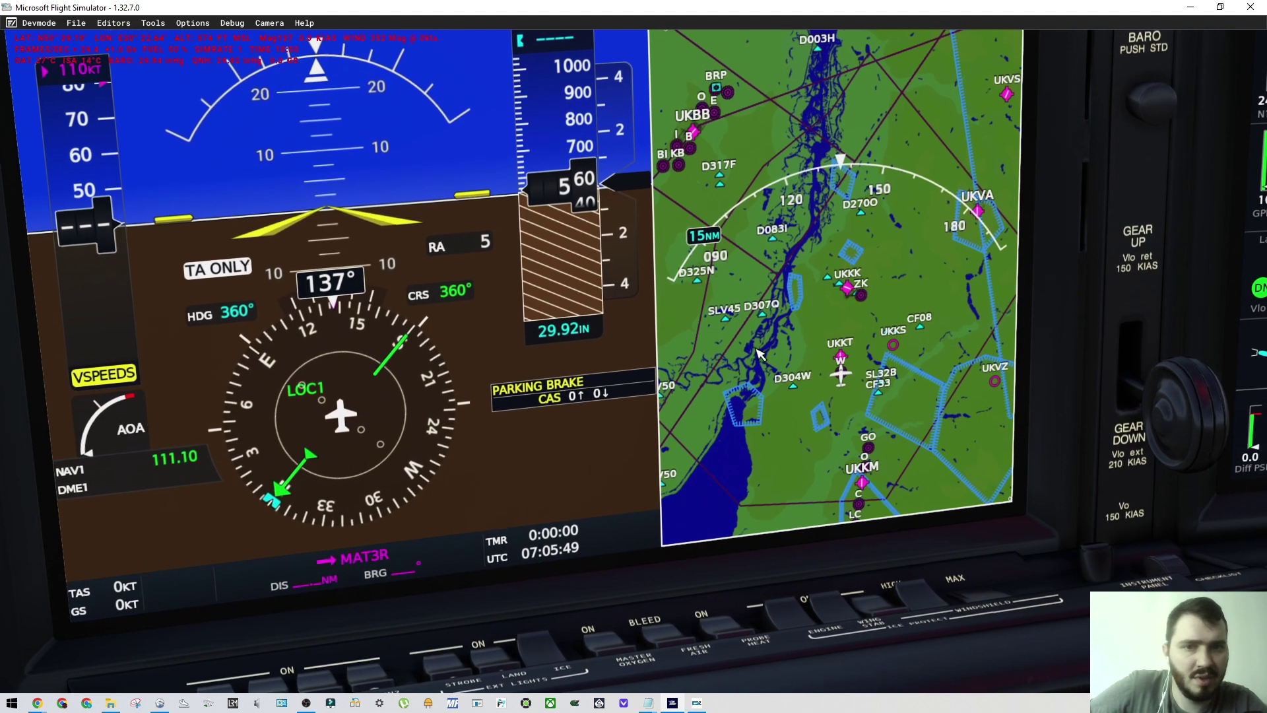
{"action": "left_click_drag", "start_coordinate": [835, 396], "coordinate": [818, 371]}
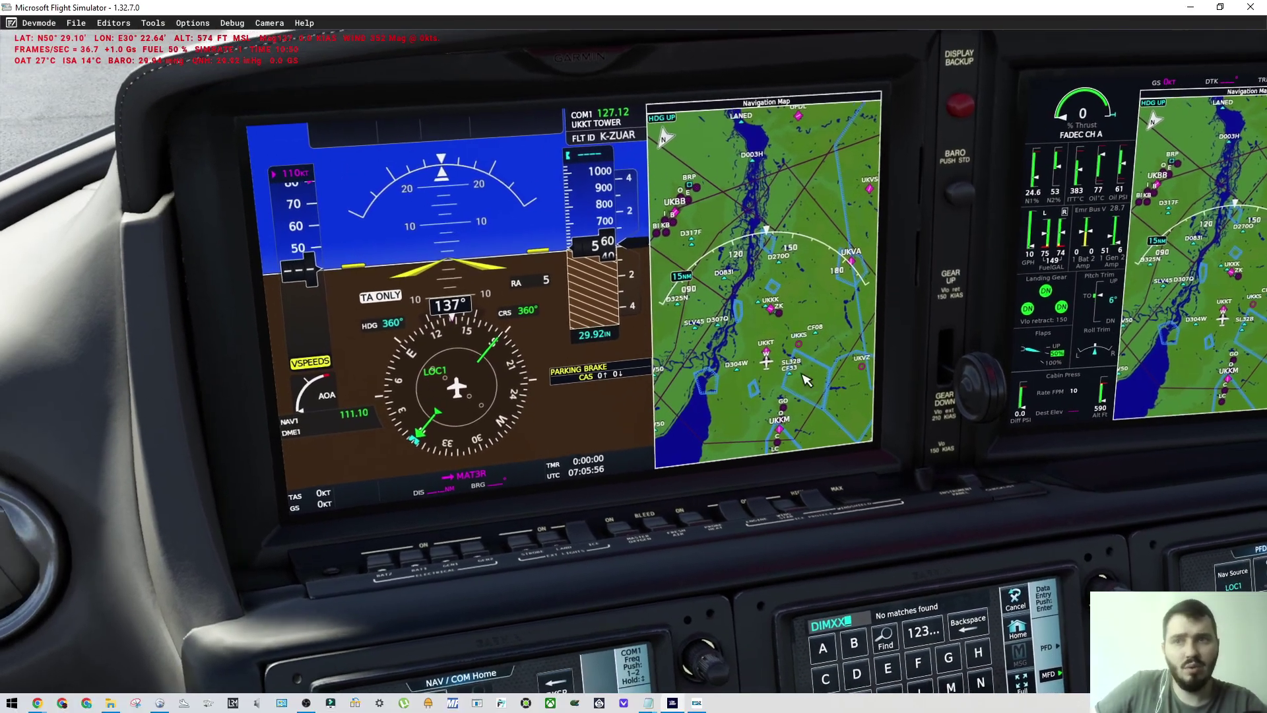
{"action": "scroll", "coordinate": [492, 254], "scroll_direction": "down", "scroll_amount": 5}
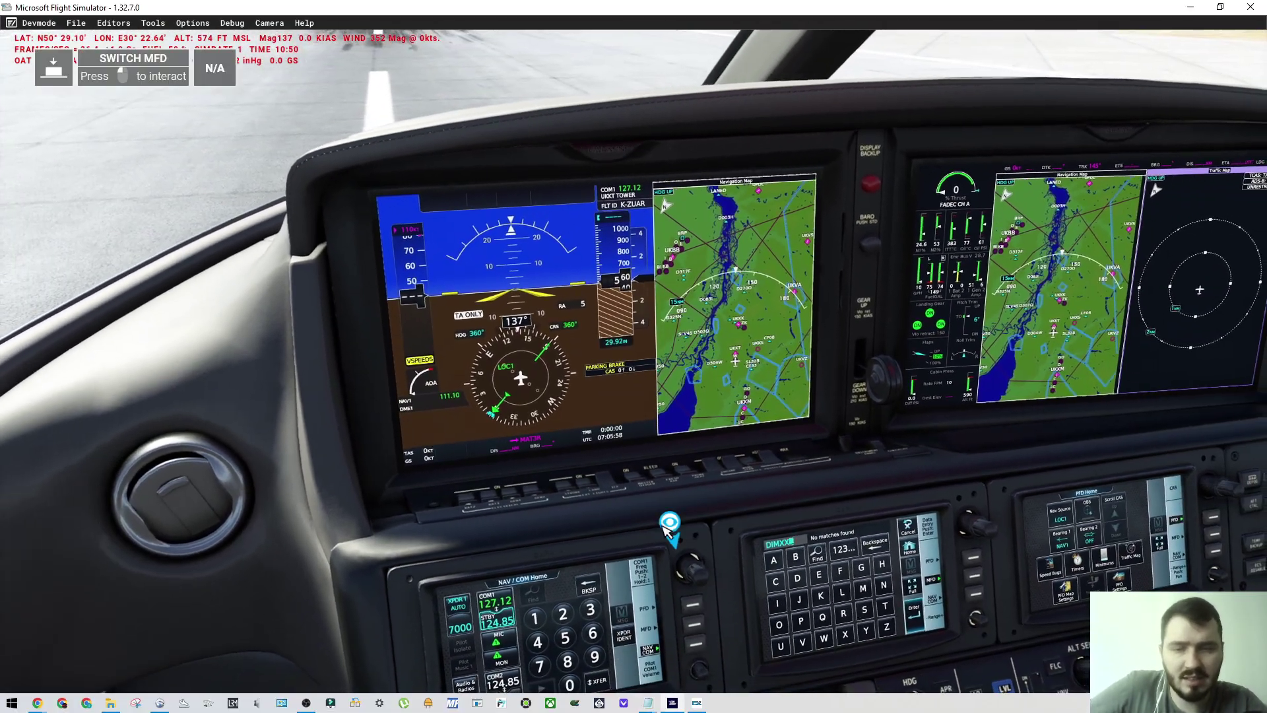
Step: Create a new Devmode project named ukkt-showcase-ils-wp in the E:\Addons\myprojects folder
{"action": "key", "text": "ctrl+space"}
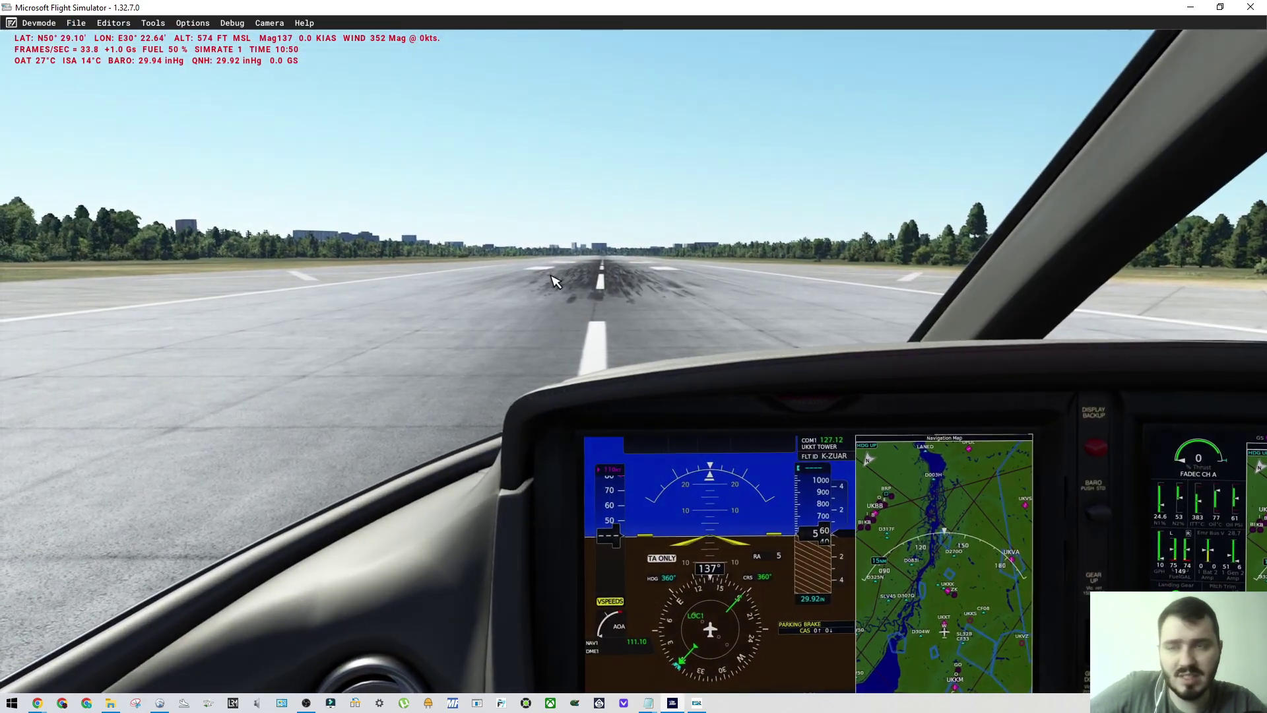
{"action": "left_click", "coordinate": [76, 23]}
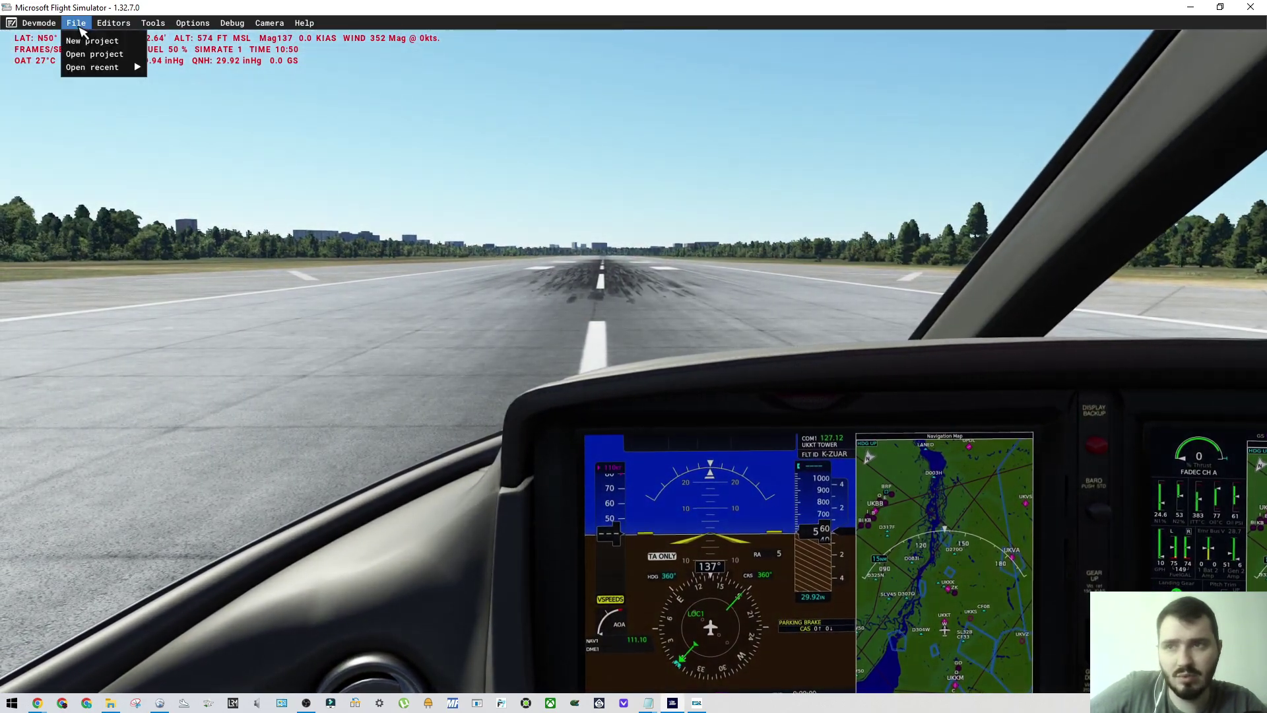
{"action": "left_click", "coordinate": [91, 42]}
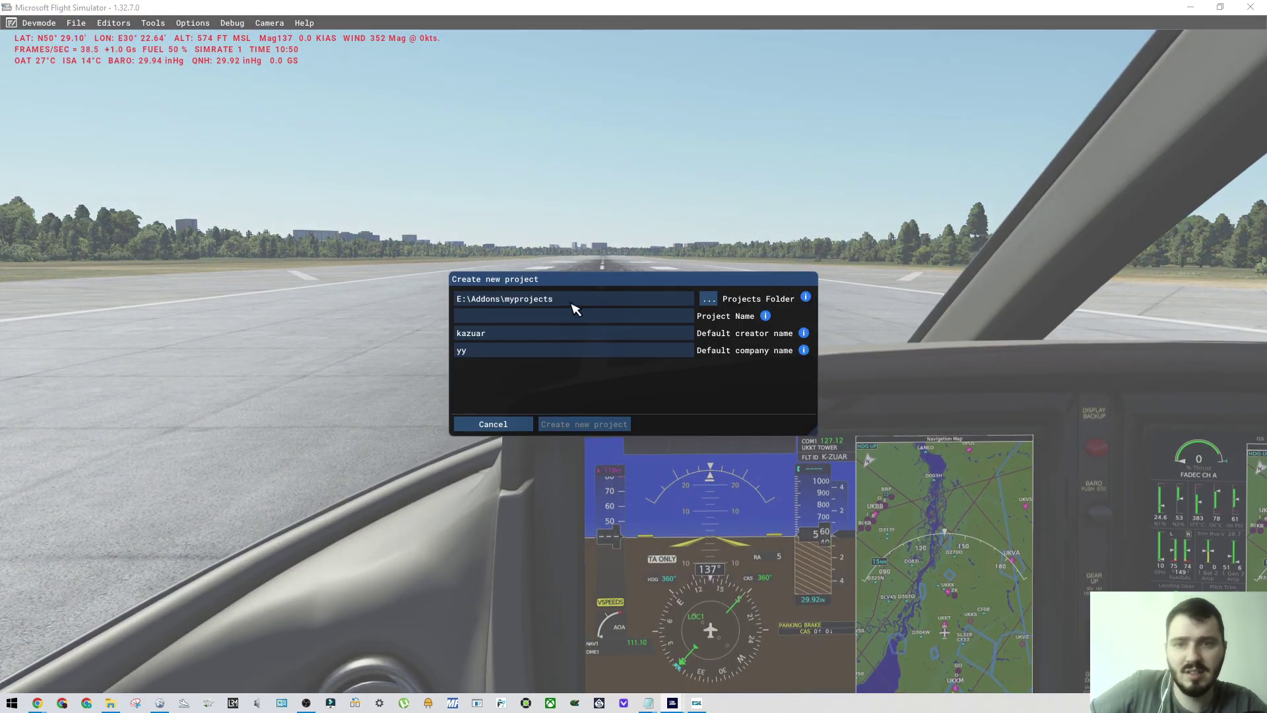
{"action": "left_click", "coordinate": [514, 323]}
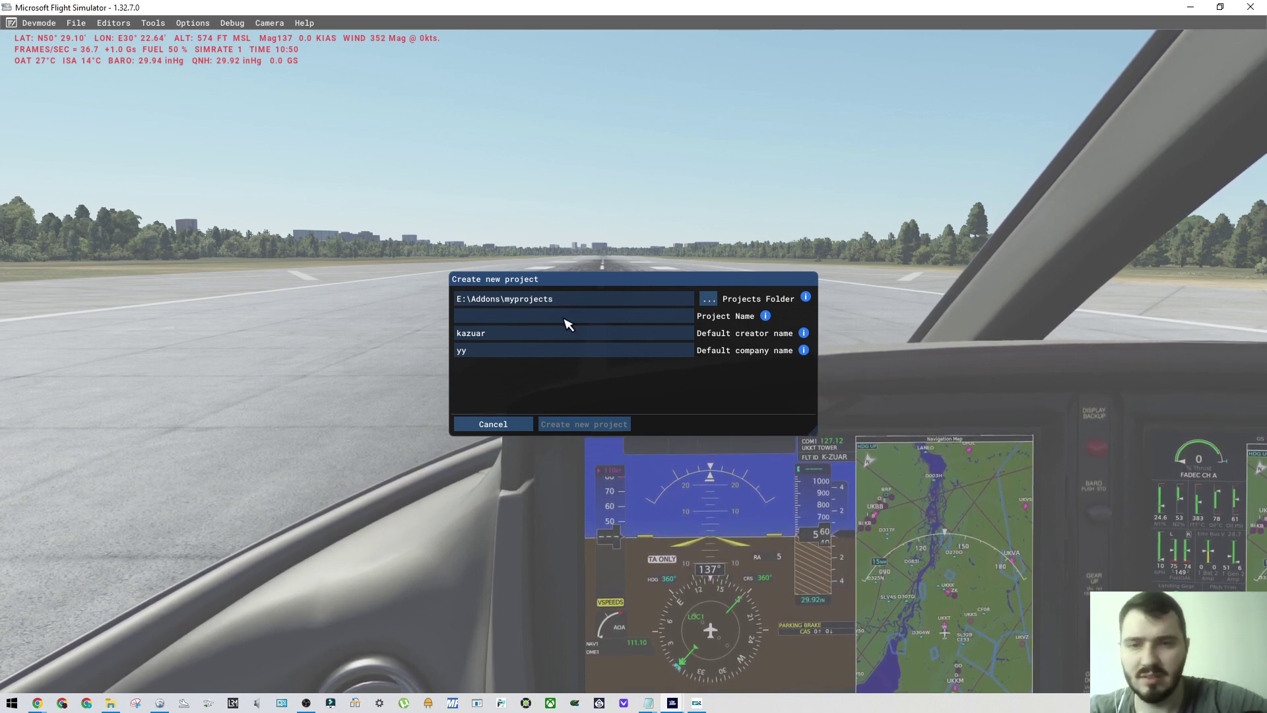
{"action": "type", "text": "s"}
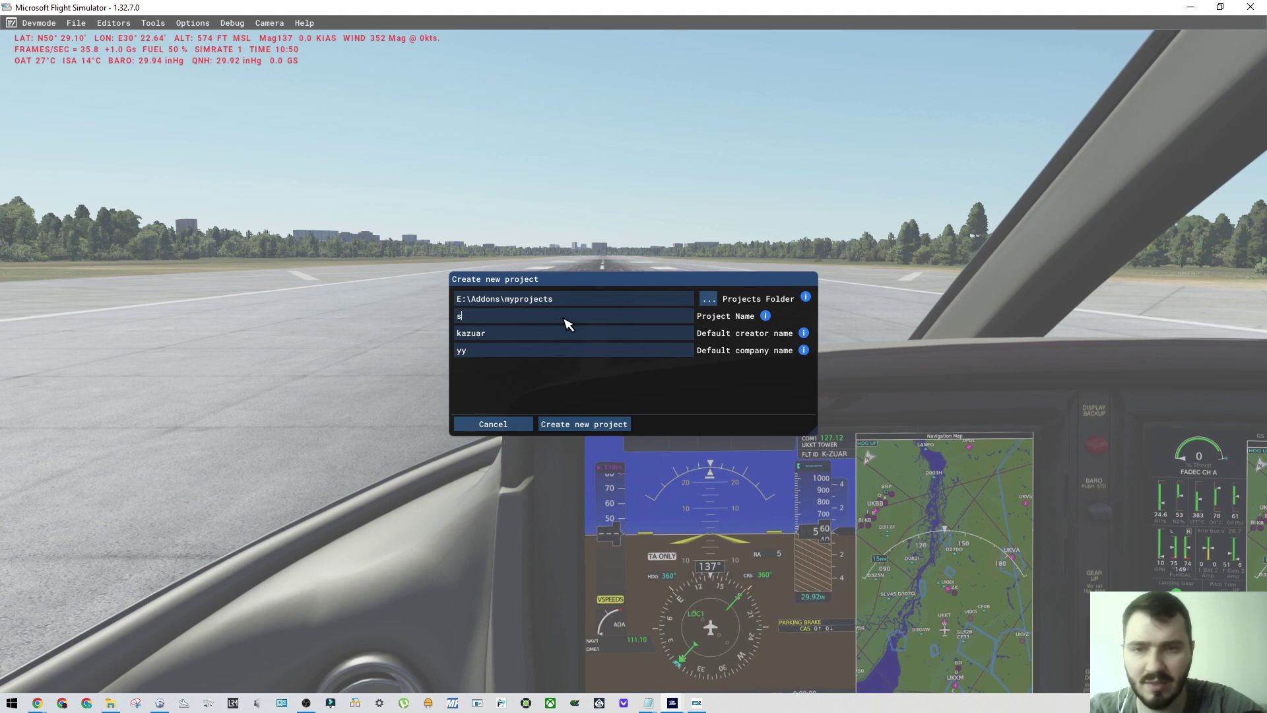
{"action": "key", "text": "BackSpace"}
{"action": "type", "text": "ukkt"}
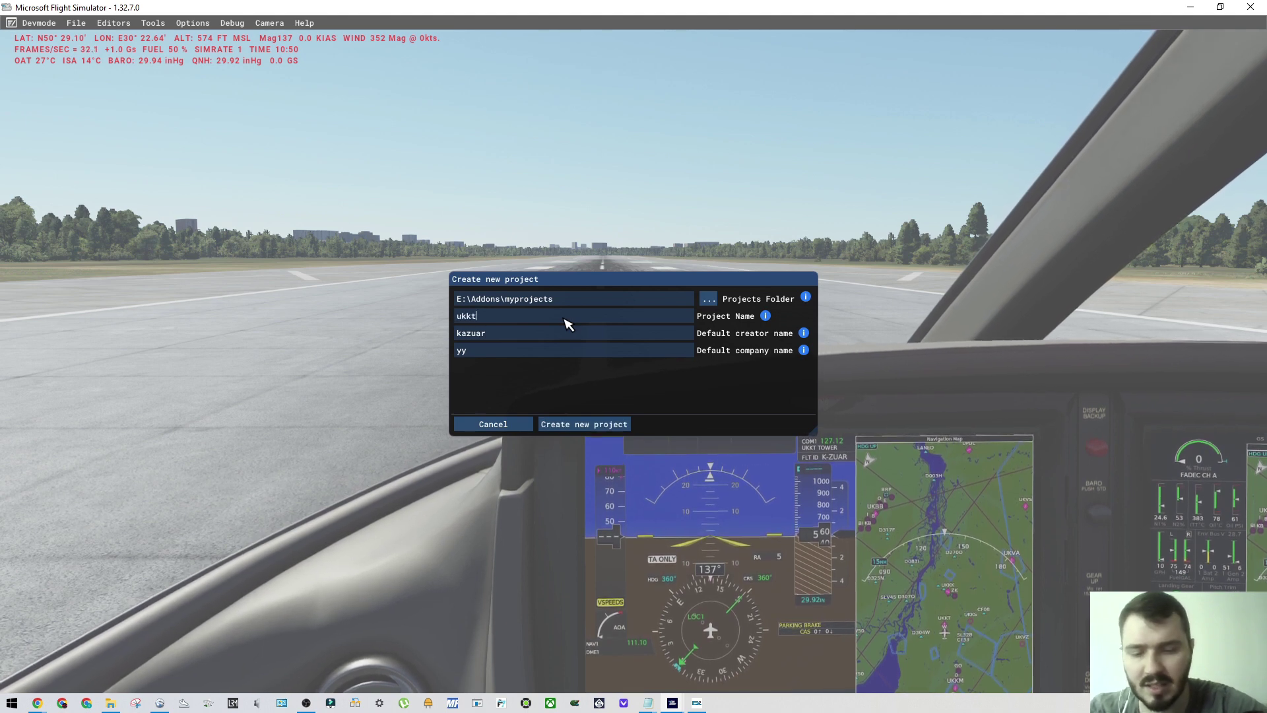
{"action": "type", "text": "-sho"}
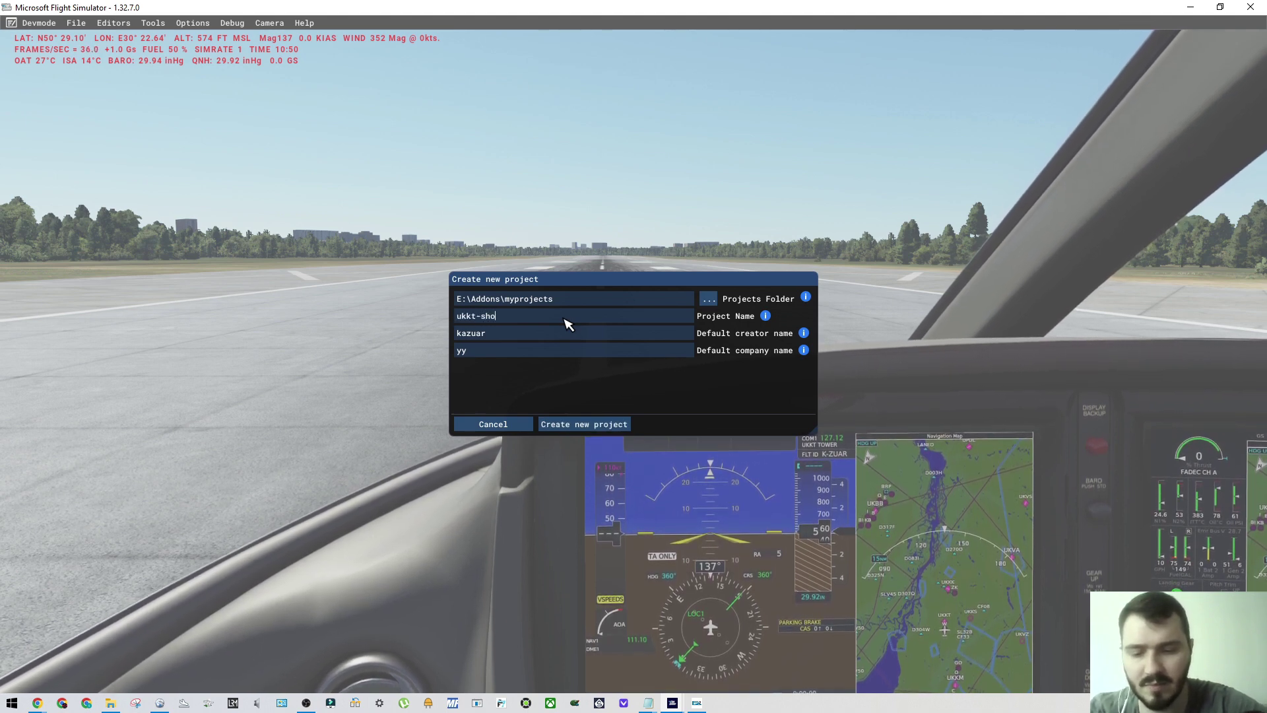
{"action": "type", "text": "wcase-ils-wo"}
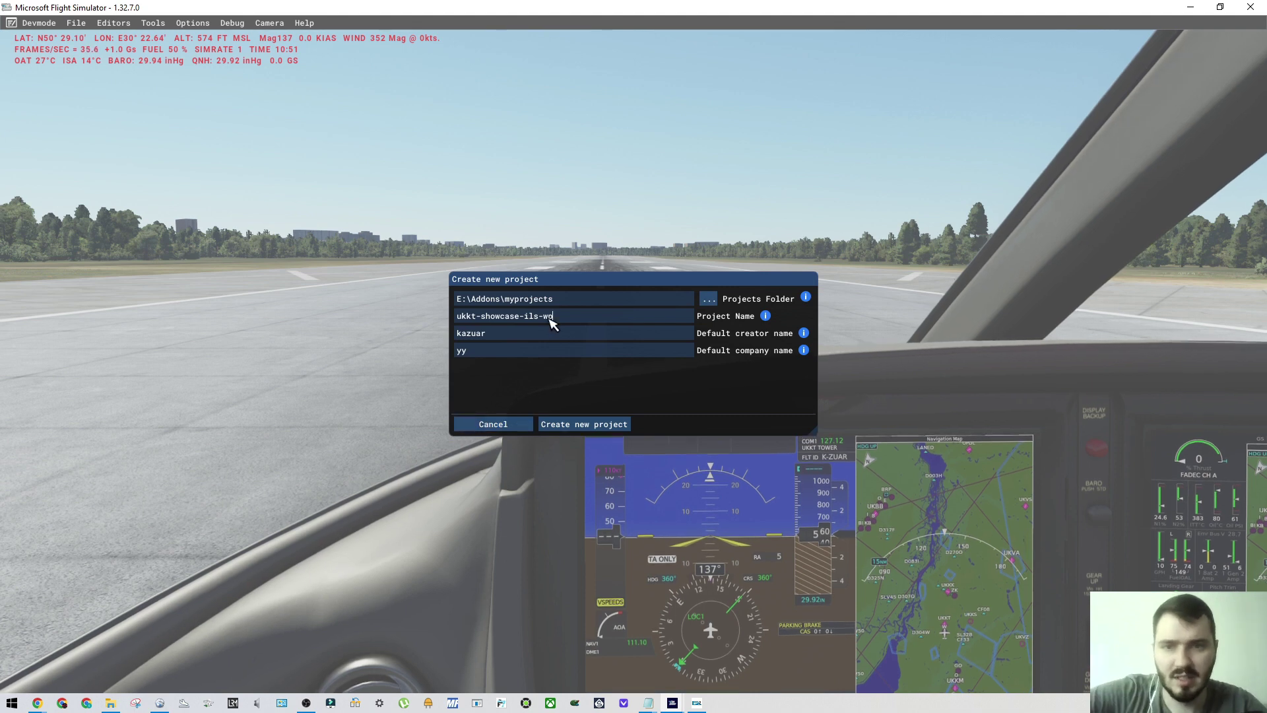
{"action": "double_click", "coordinate": [551, 318]}
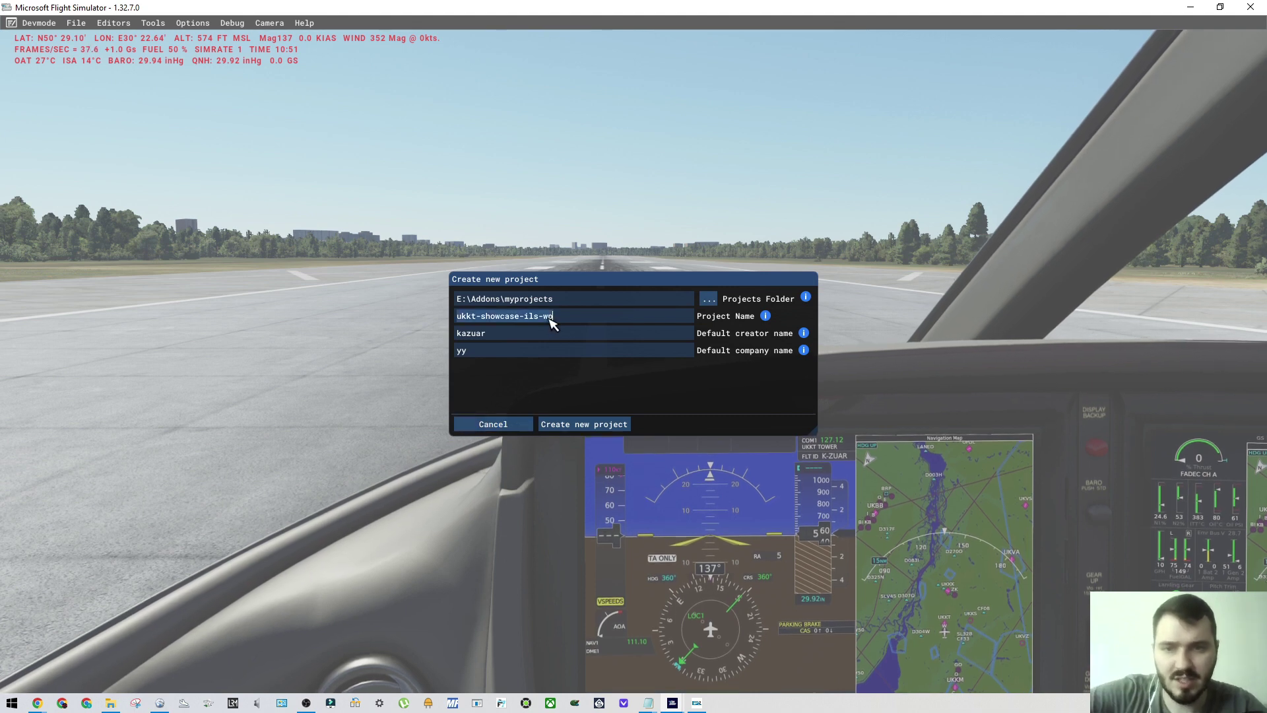
{"action": "left_click", "coordinate": [610, 426]}
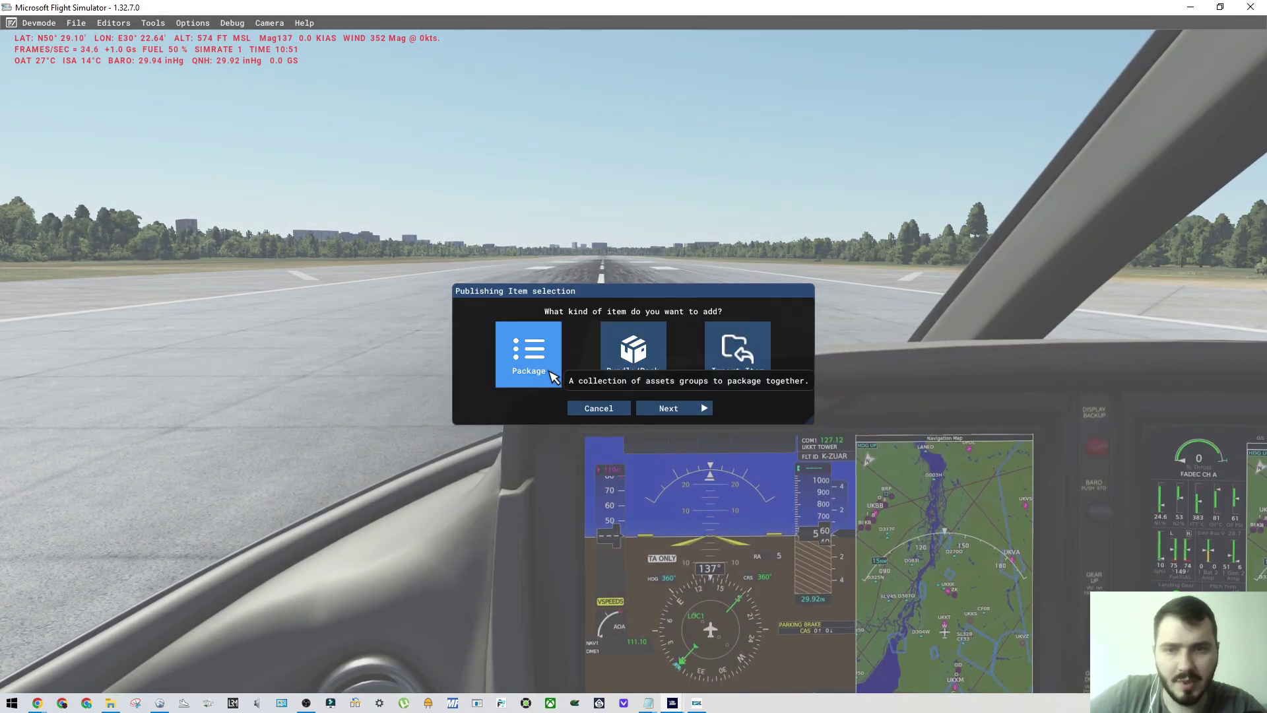
Step: Add a custom package with display title and package name ukkt-showcase-ils-wp and content type SCENERY, and copy the title for reuse
{"action": "left_click", "coordinate": [668, 411]}
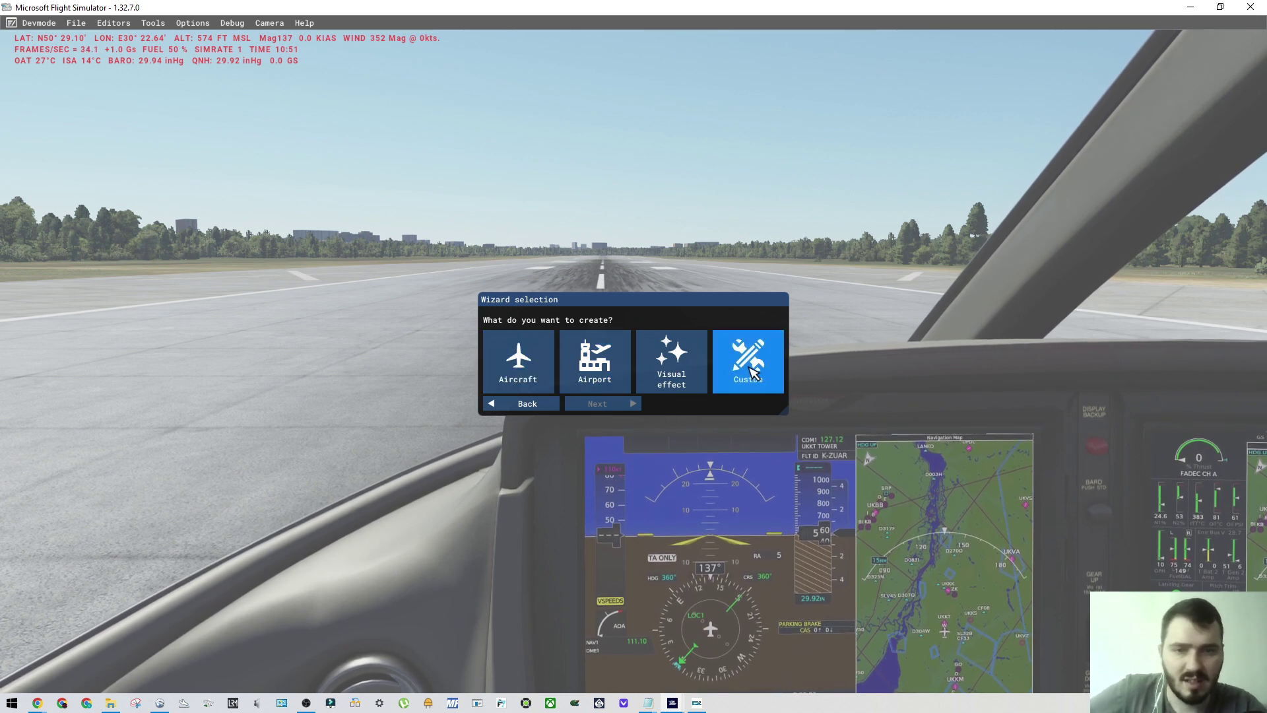
{"action": "left_click", "coordinate": [752, 373]}
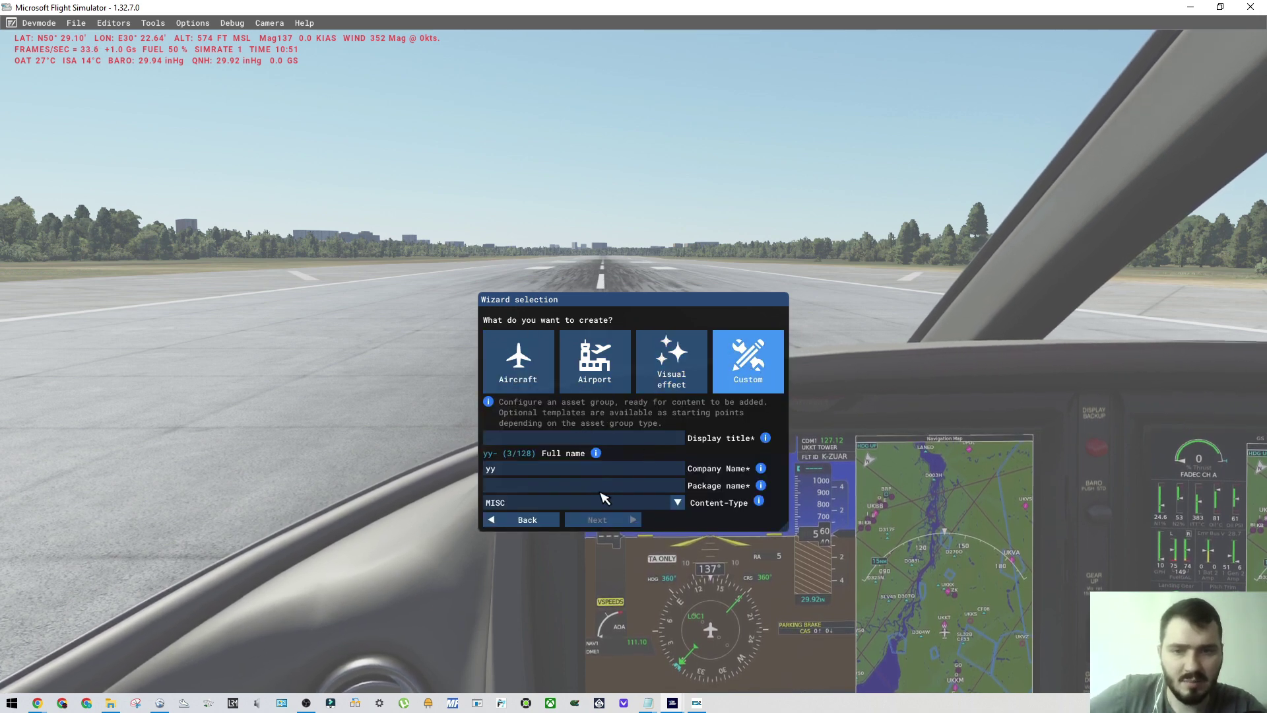
{"action": "left_click", "coordinate": [555, 504]}
{"action": "left_click", "coordinate": [572, 548]}
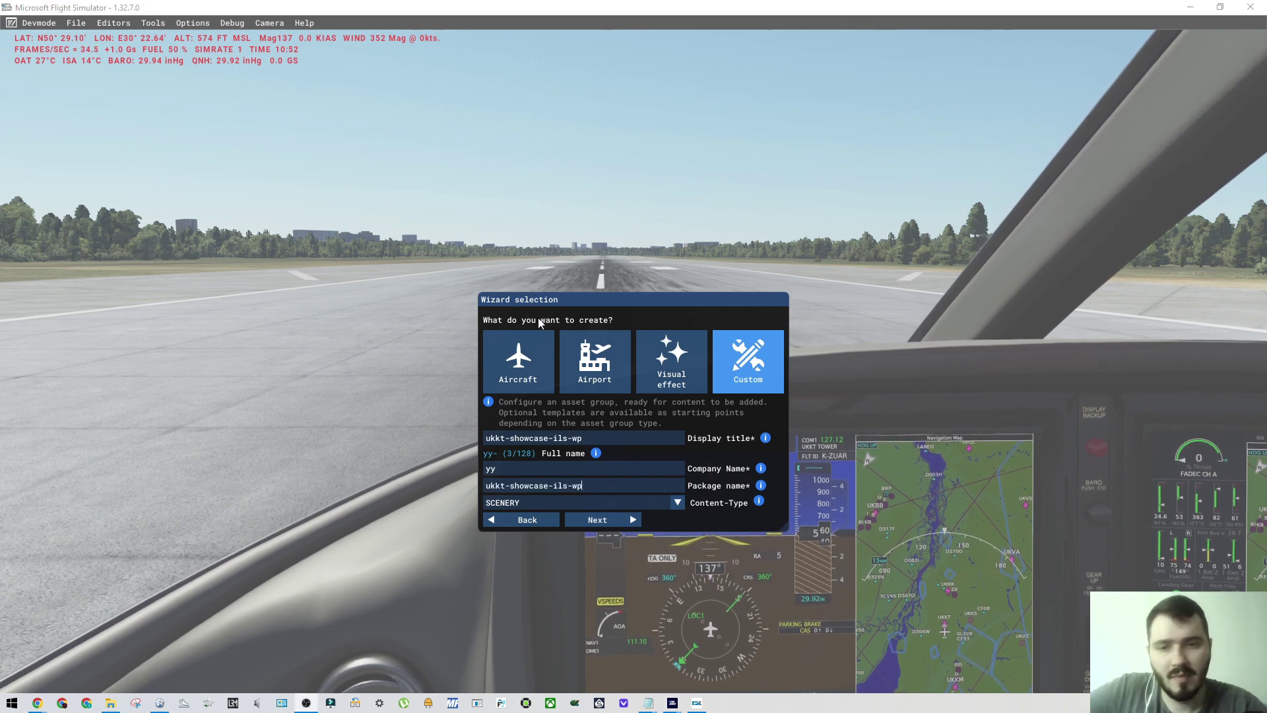
{"action": "left_click", "coordinate": [589, 441]}
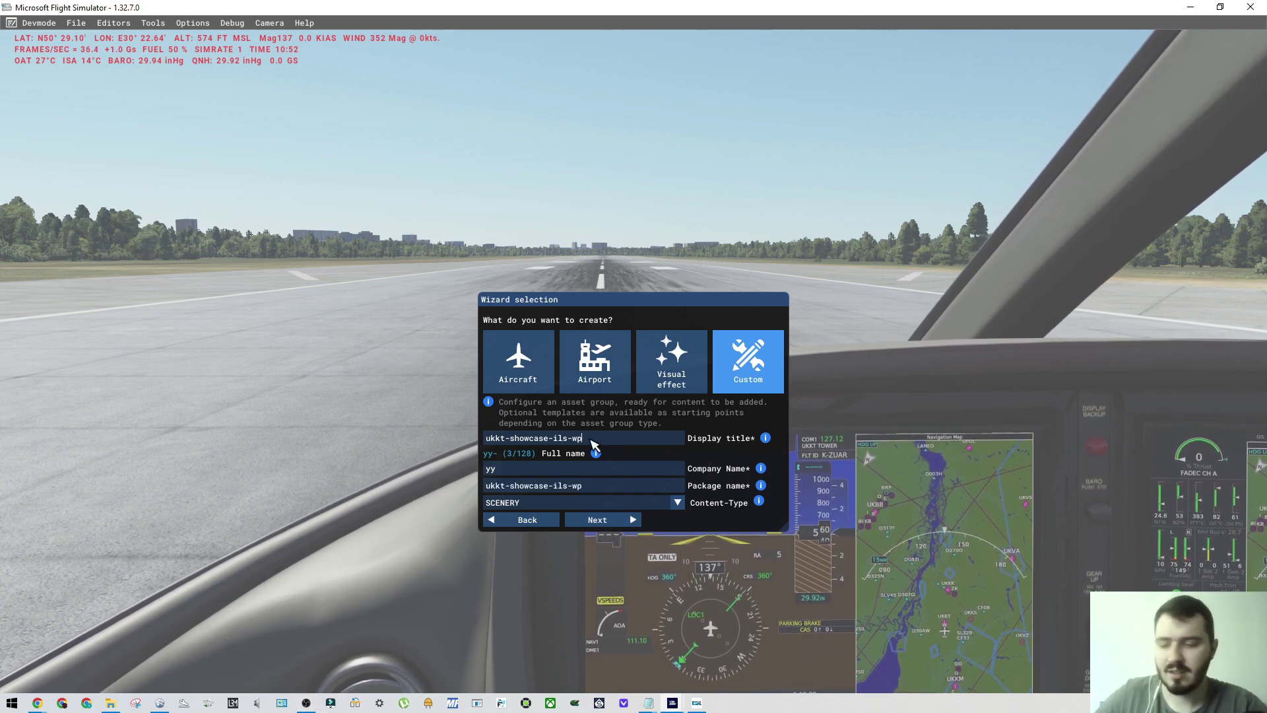
{"action": "key", "text": "ctrl+a"}
{"action": "key", "text": "ctrl+c"}
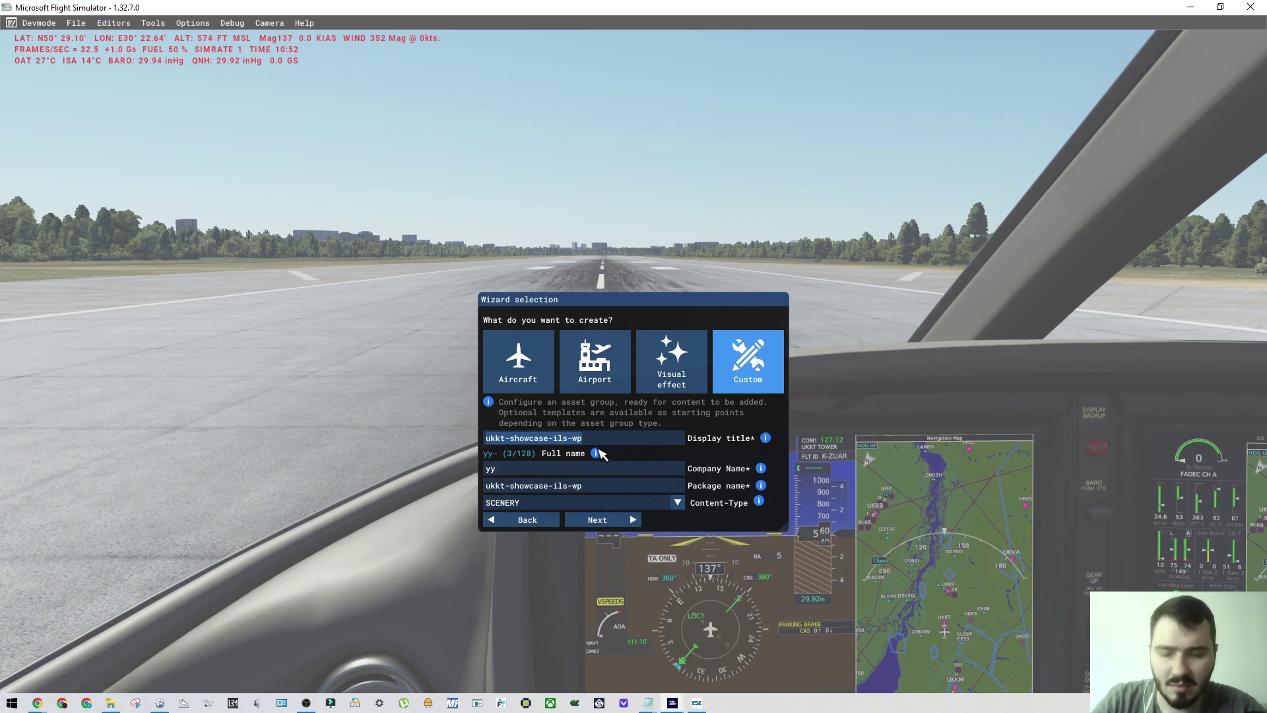
{"action": "left_click", "coordinate": [585, 489]}
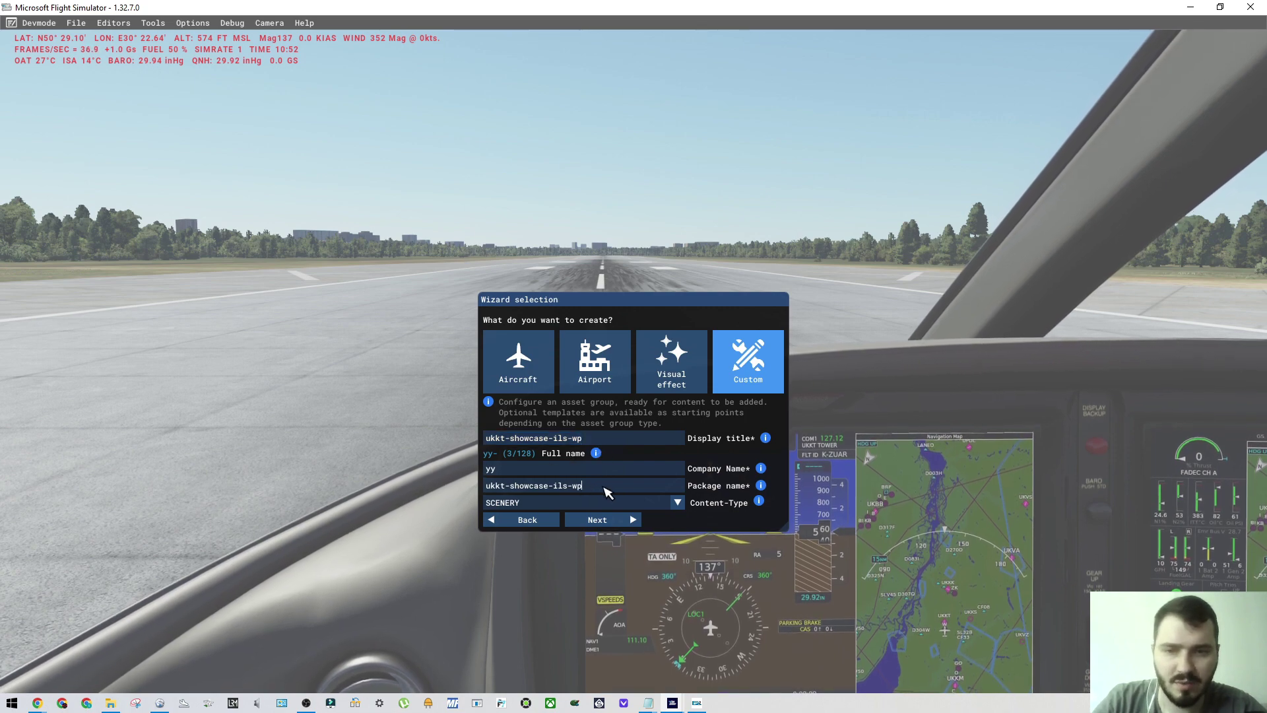
{"action": "left_click", "coordinate": [589, 505]}
{"action": "left_click", "coordinate": [574, 512]}
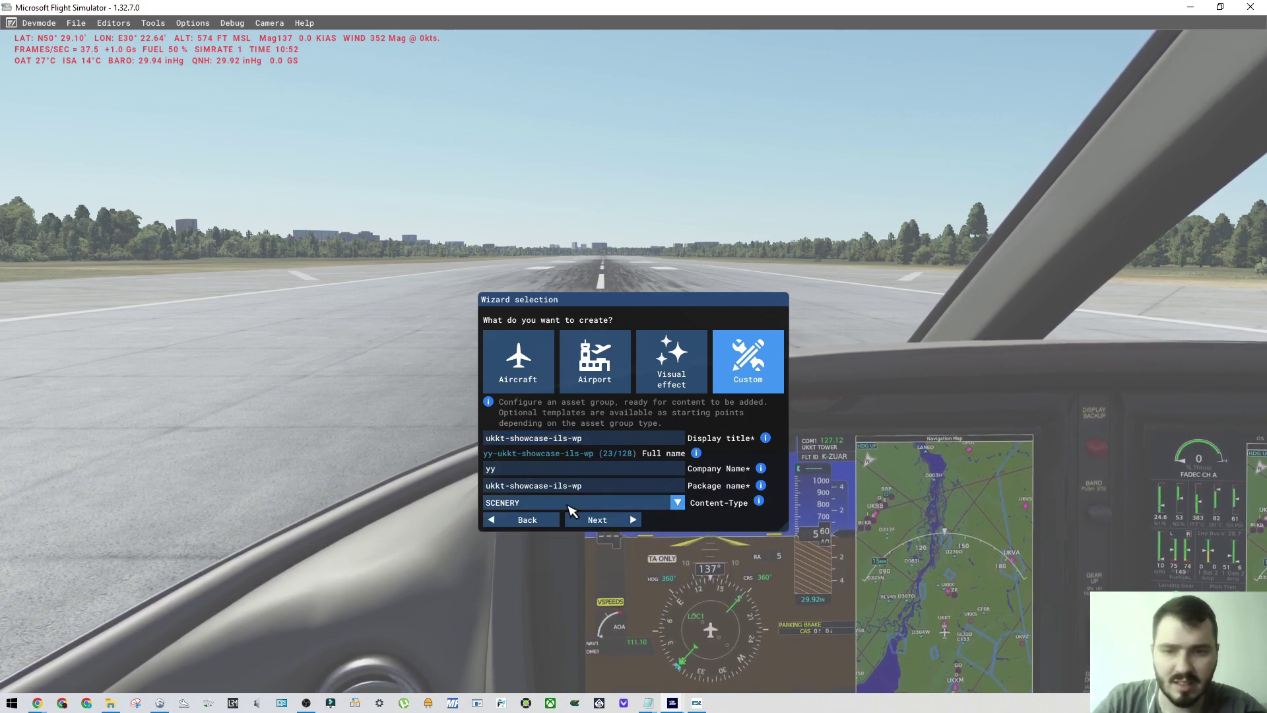
{"action": "left_click", "coordinate": [598, 521]}
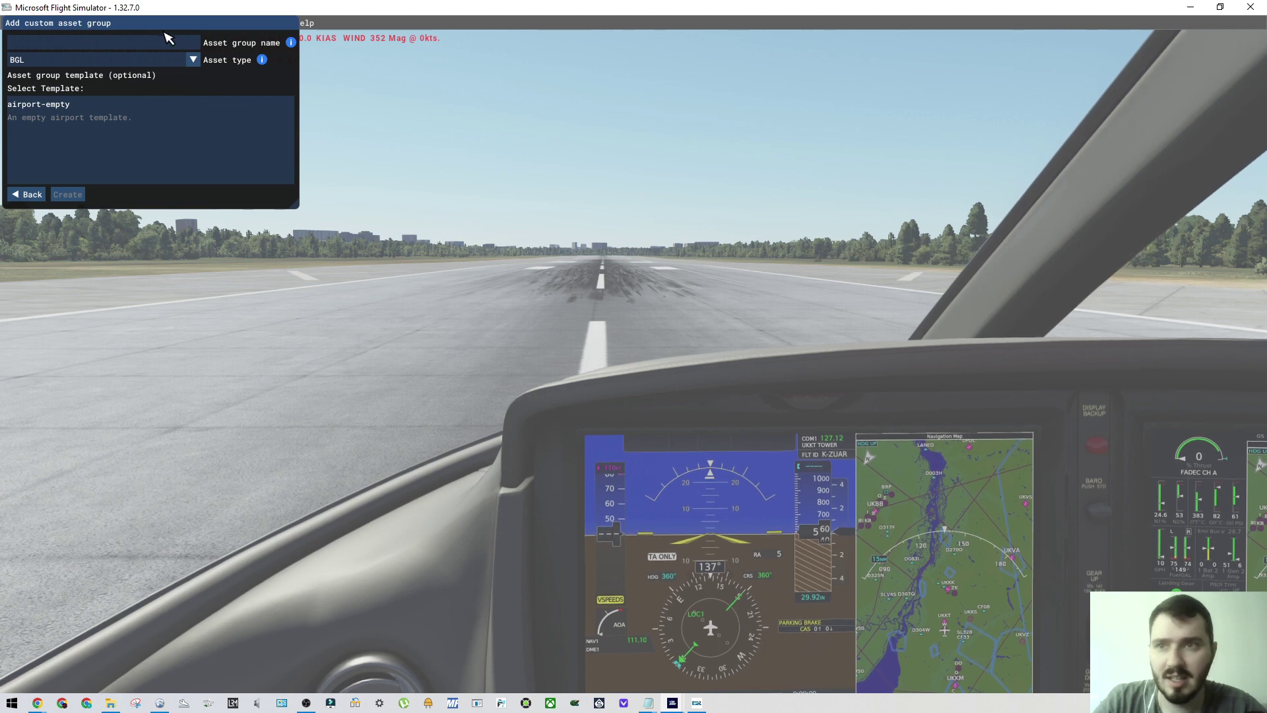
Step: Create a BGL asset group named ukkt-showcase-ils-wp from the airport-empty template
{"action": "left_click_drag", "start_coordinate": [165, 26], "coordinate": [403, 159]}
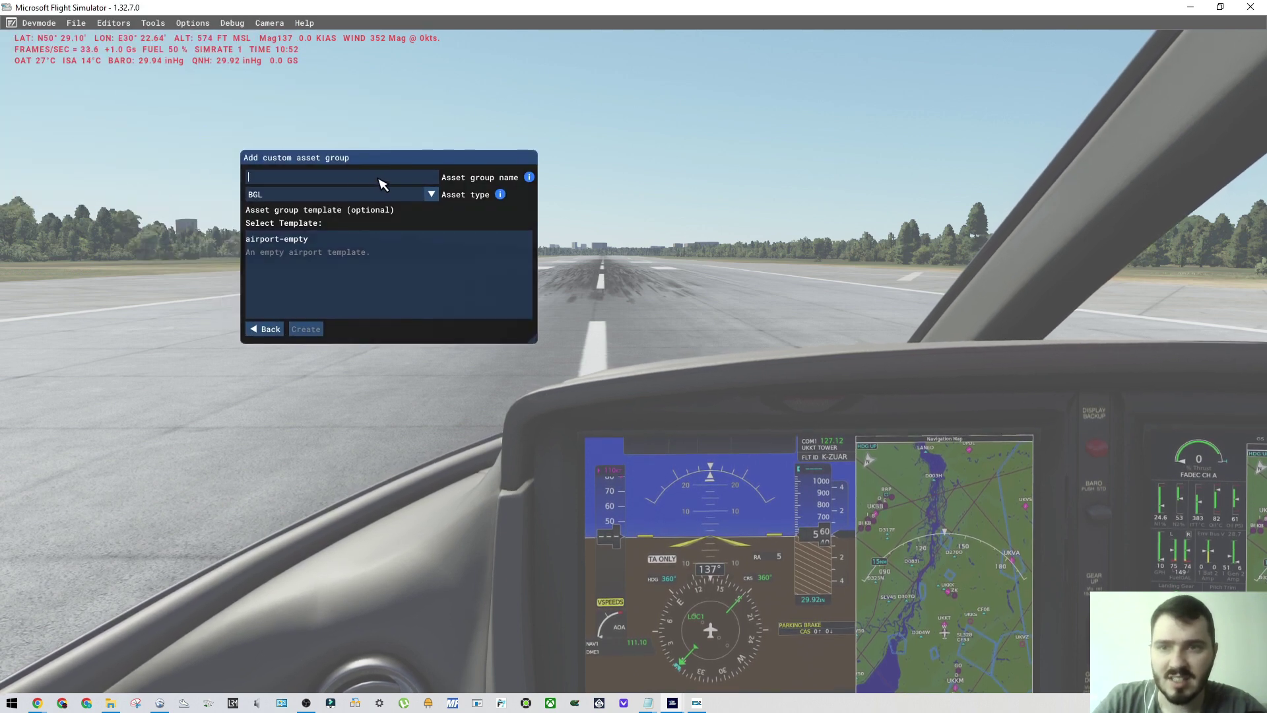
{"action": "key", "text": "ctrl+v"}
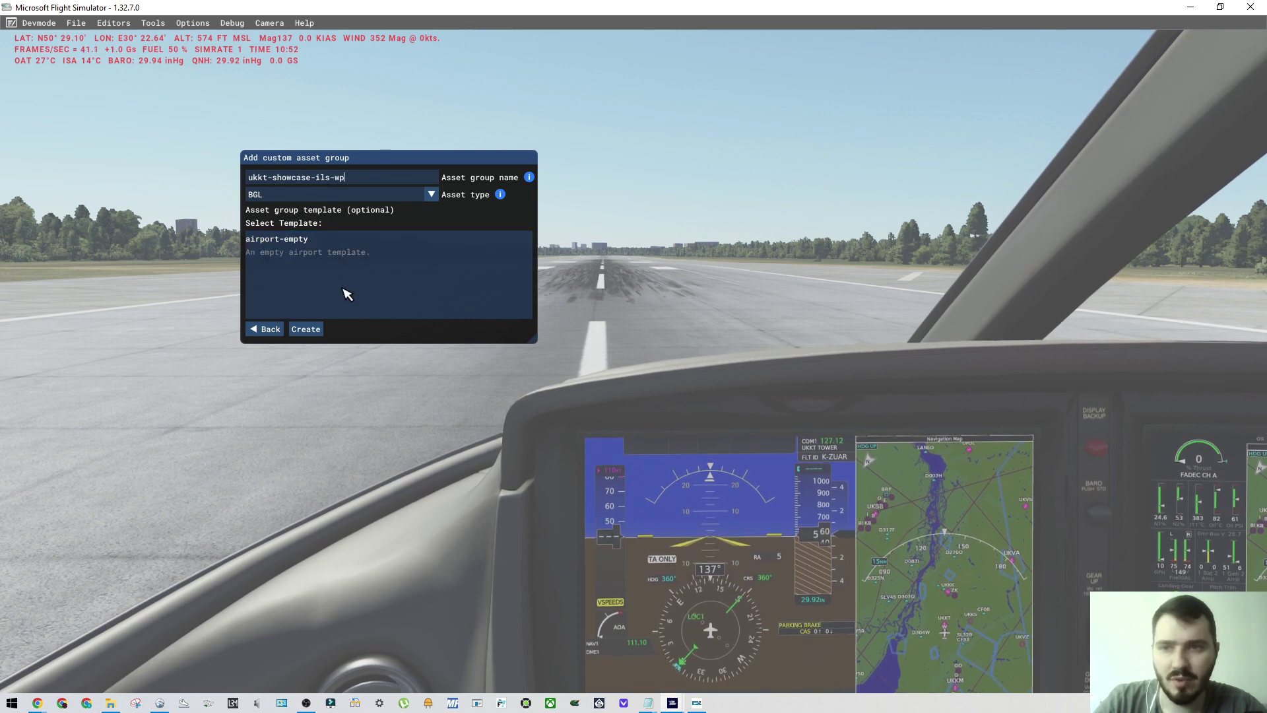
{"action": "left_click", "coordinate": [368, 254]}
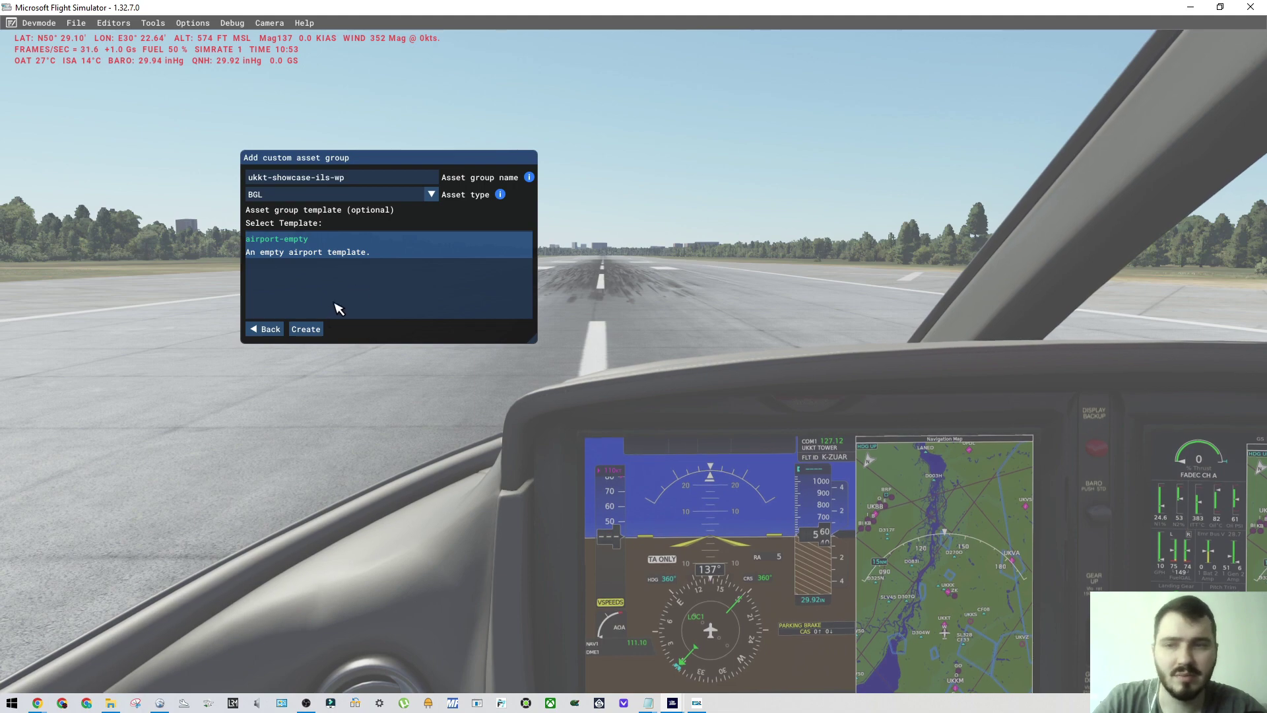
{"action": "left_click", "coordinate": [308, 329]}
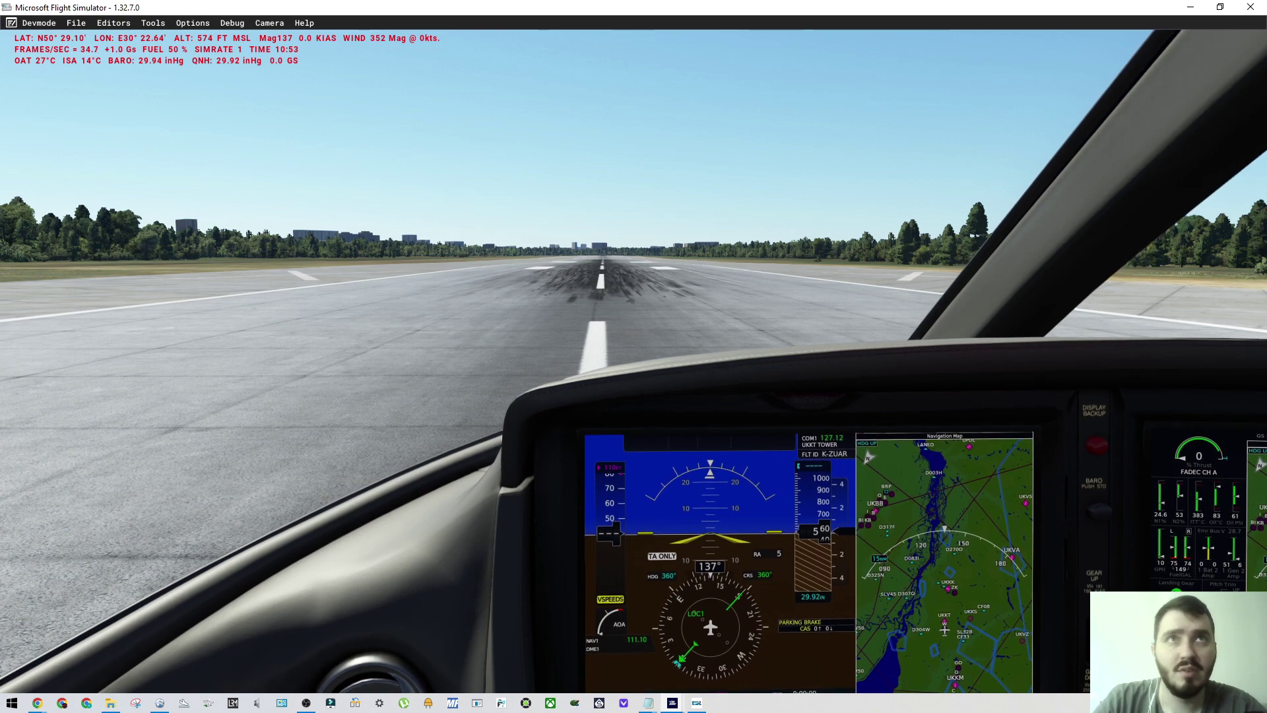
Step: Inspect the yy-ukkt-showcase-ils-wp package and build it, keeping the build console clear of the project editor
{"action": "left_click_drag", "start_coordinate": [578, 70], "coordinate": [591, 116]}
{"action": "left_click", "coordinate": [588, 112]}
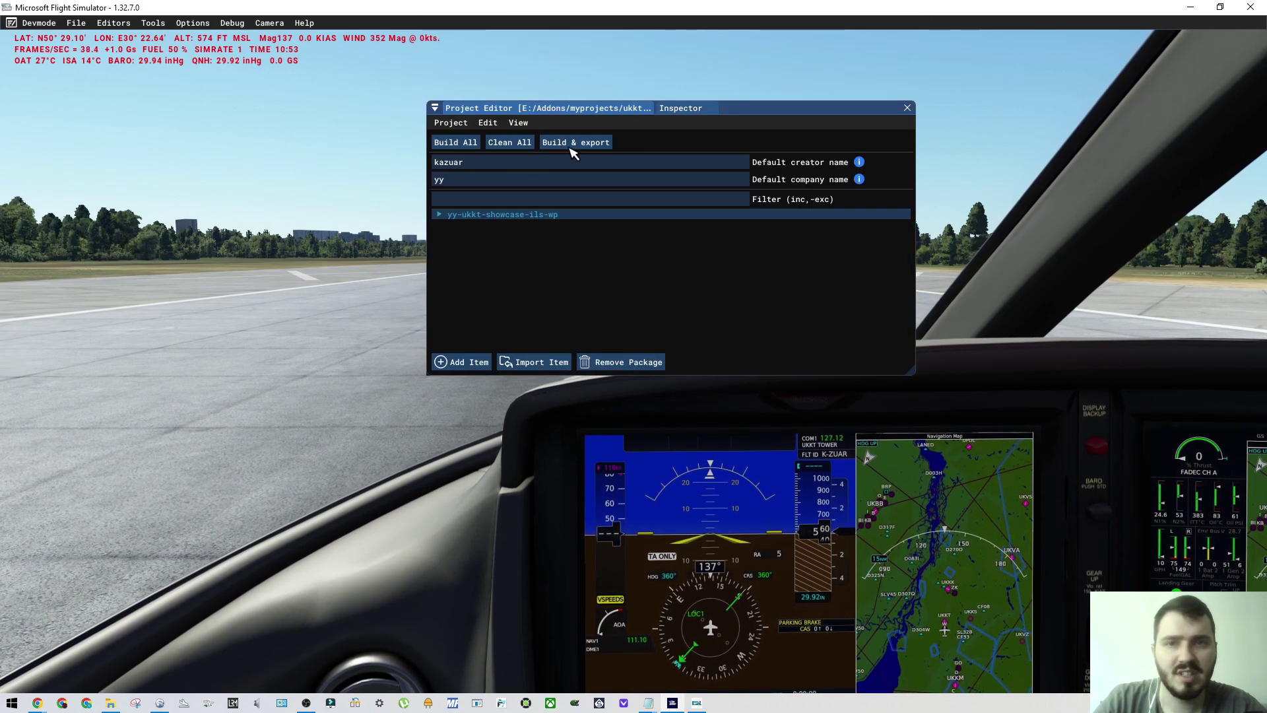
{"action": "left_click", "coordinate": [678, 110]}
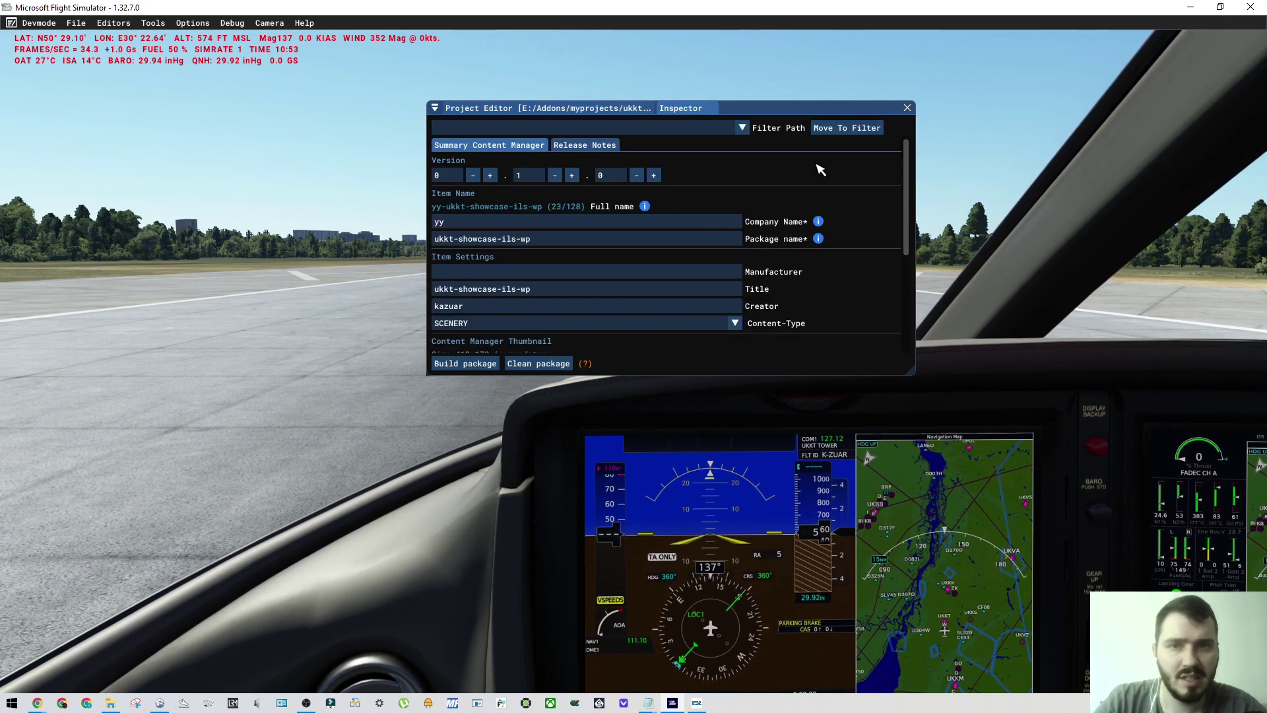
{"action": "left_click_drag", "start_coordinate": [907, 188], "coordinate": [912, 206]}
{"action": "left_click_drag", "start_coordinate": [908, 214], "coordinate": [909, 294]}
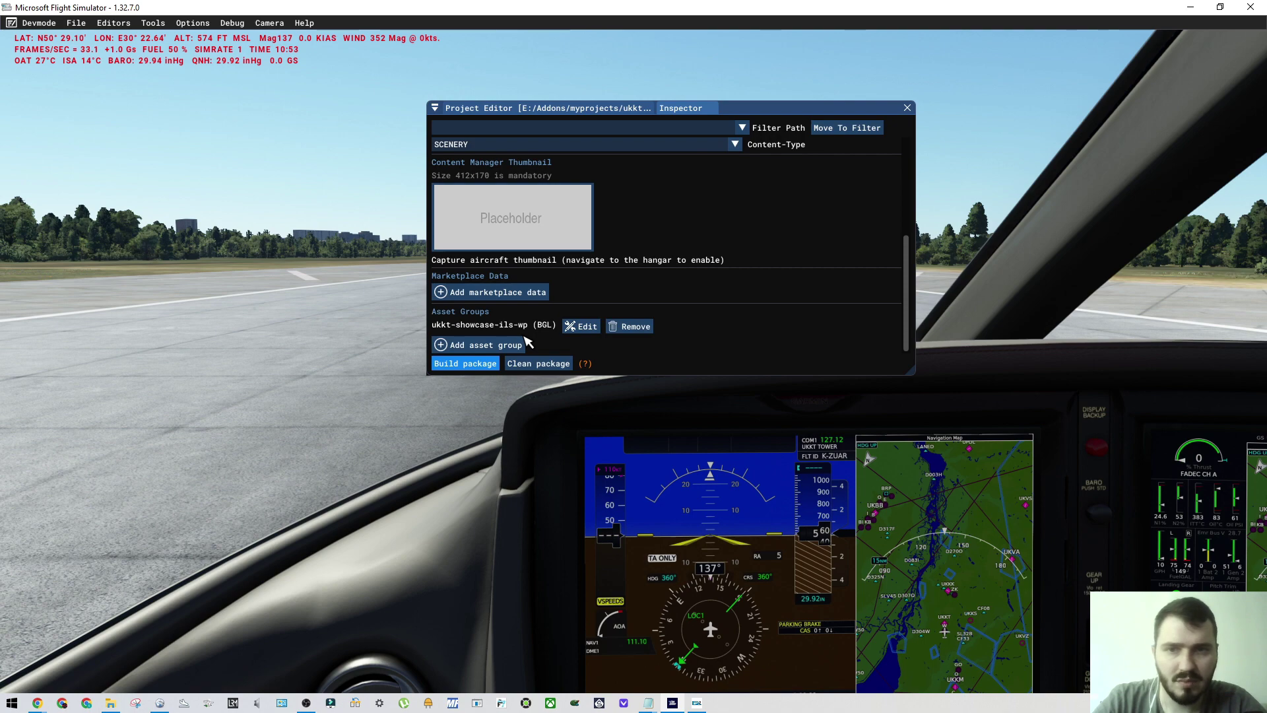
{"action": "left_click", "coordinate": [486, 365]}
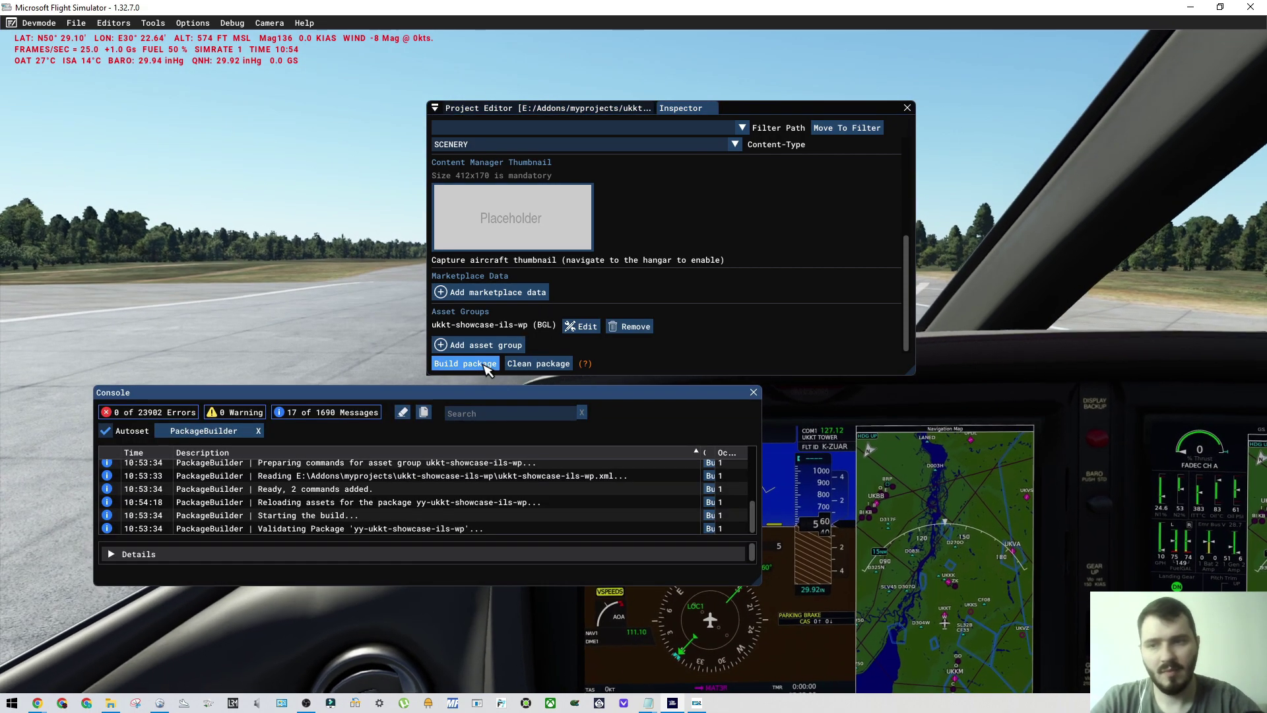
{"action": "left_click_drag", "start_coordinate": [125, 421], "coordinate": [368, 435]}
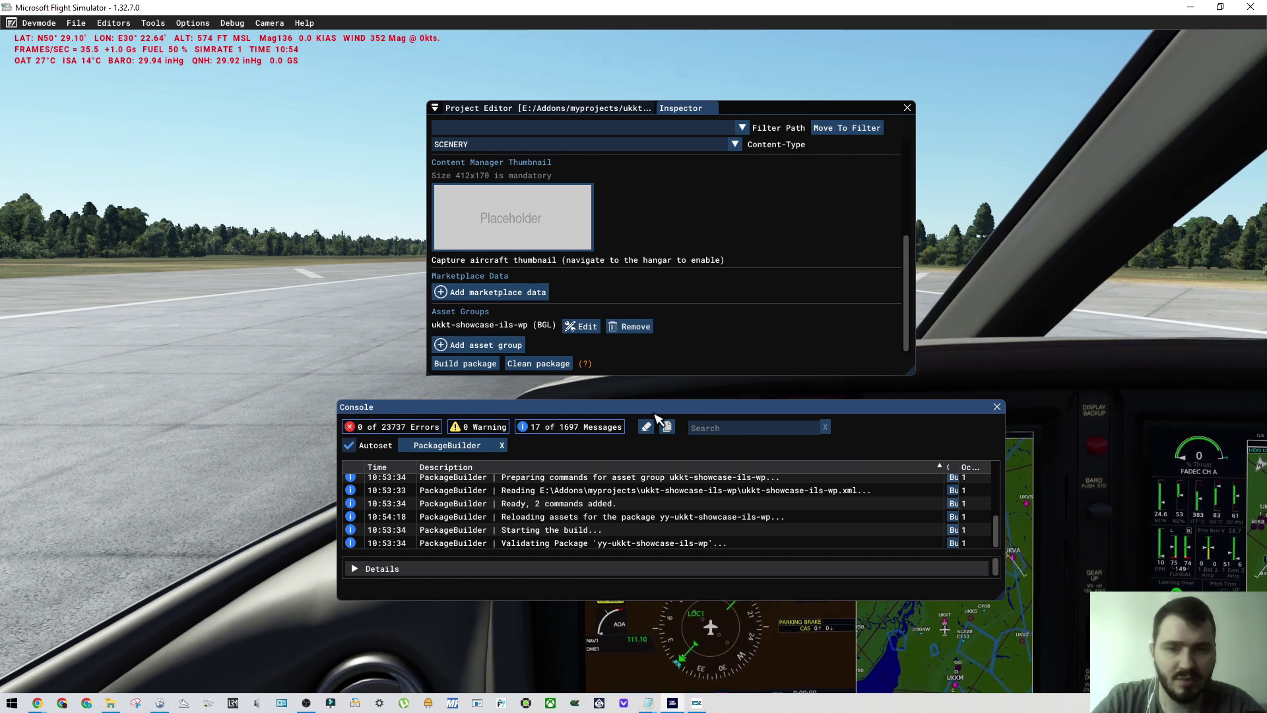
{"action": "left_click_drag", "start_coordinate": [663, 410], "coordinate": [673, 404]}
Step: Select the package's ukkt-showcase-ils-wp BGL asset group and load it in the editor from its inspector
{"action": "left_click", "coordinate": [521, 108]}
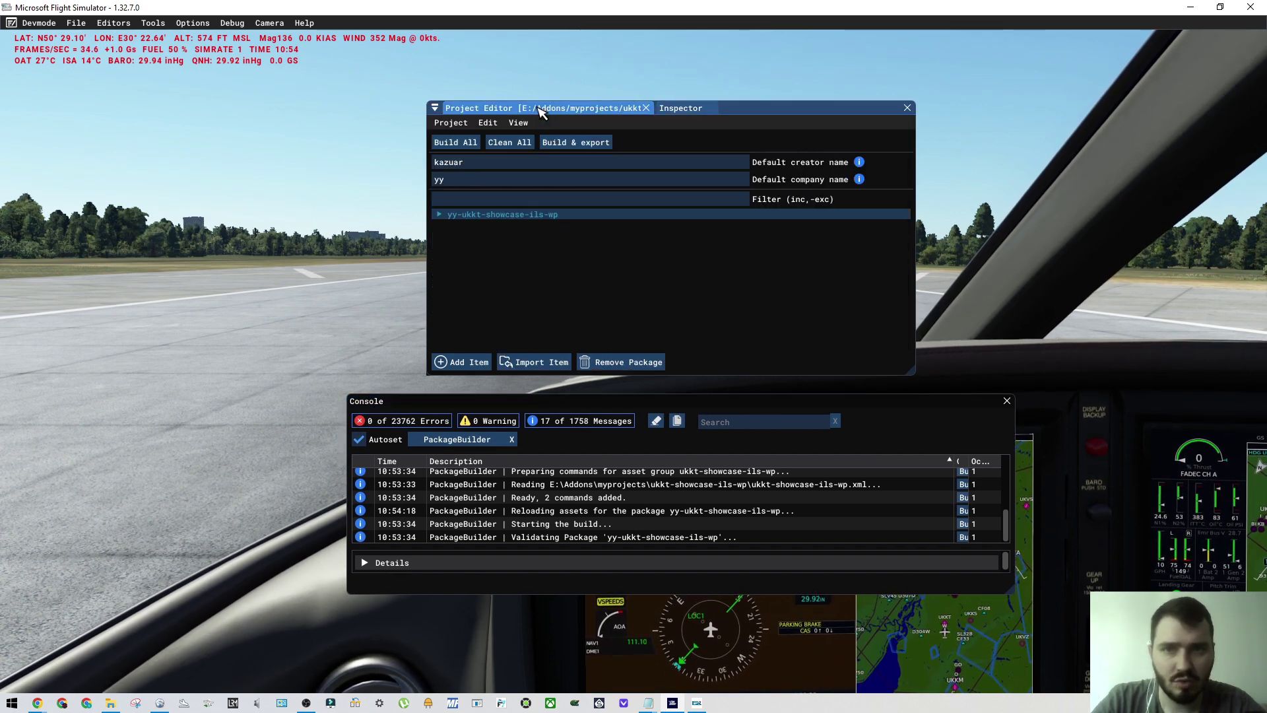
{"action": "left_click", "coordinate": [439, 214]}
{"action": "left_click", "coordinate": [456, 227]}
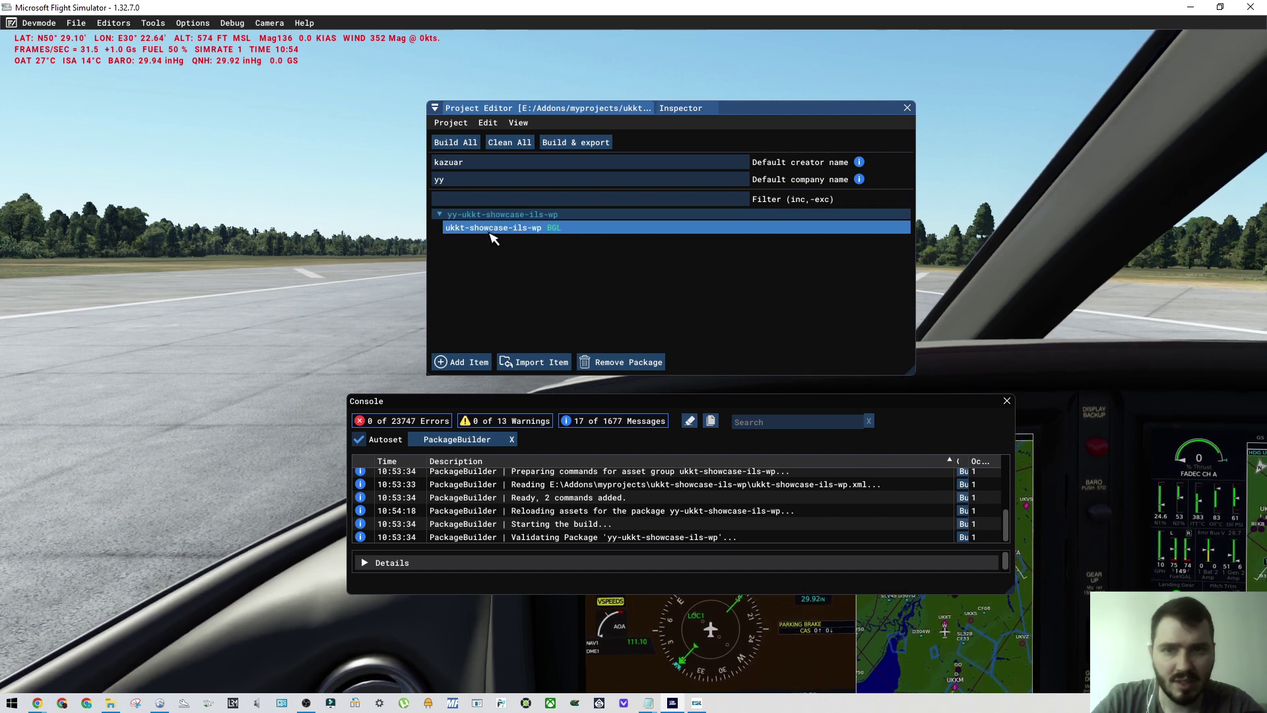
{"action": "left_click", "coordinate": [470, 234]}
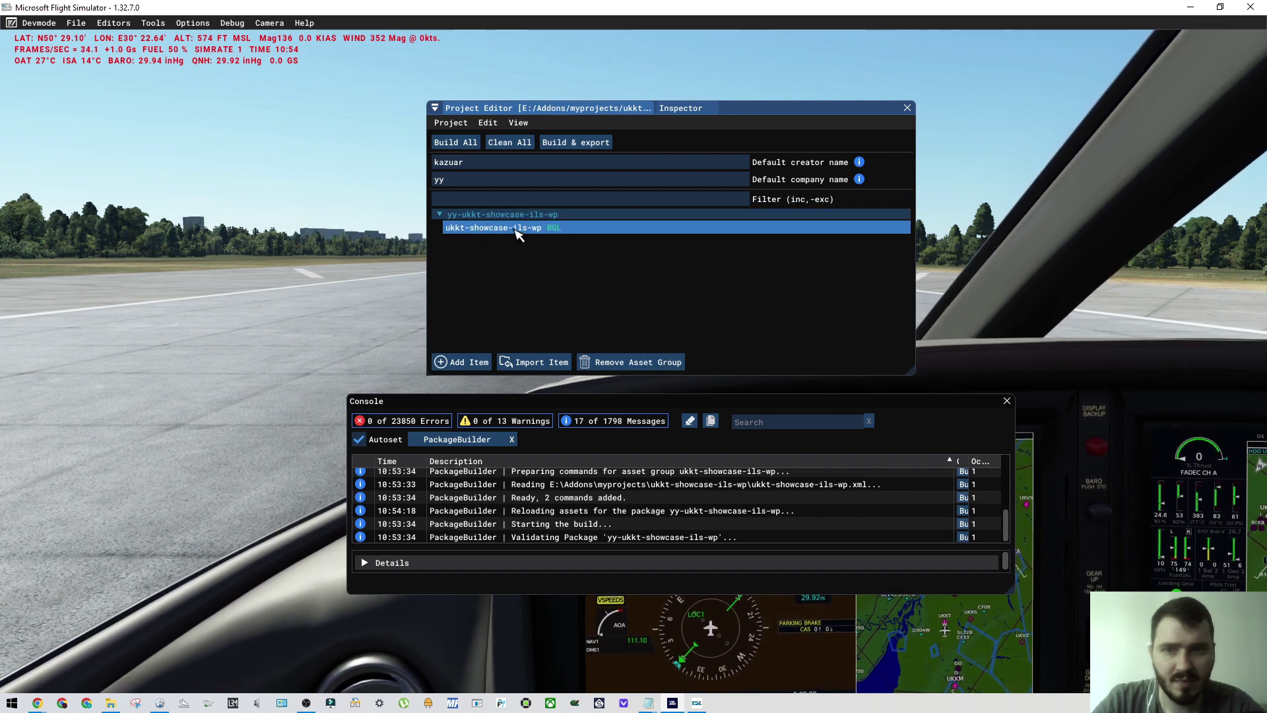
{"action": "left_click", "coordinate": [665, 111]}
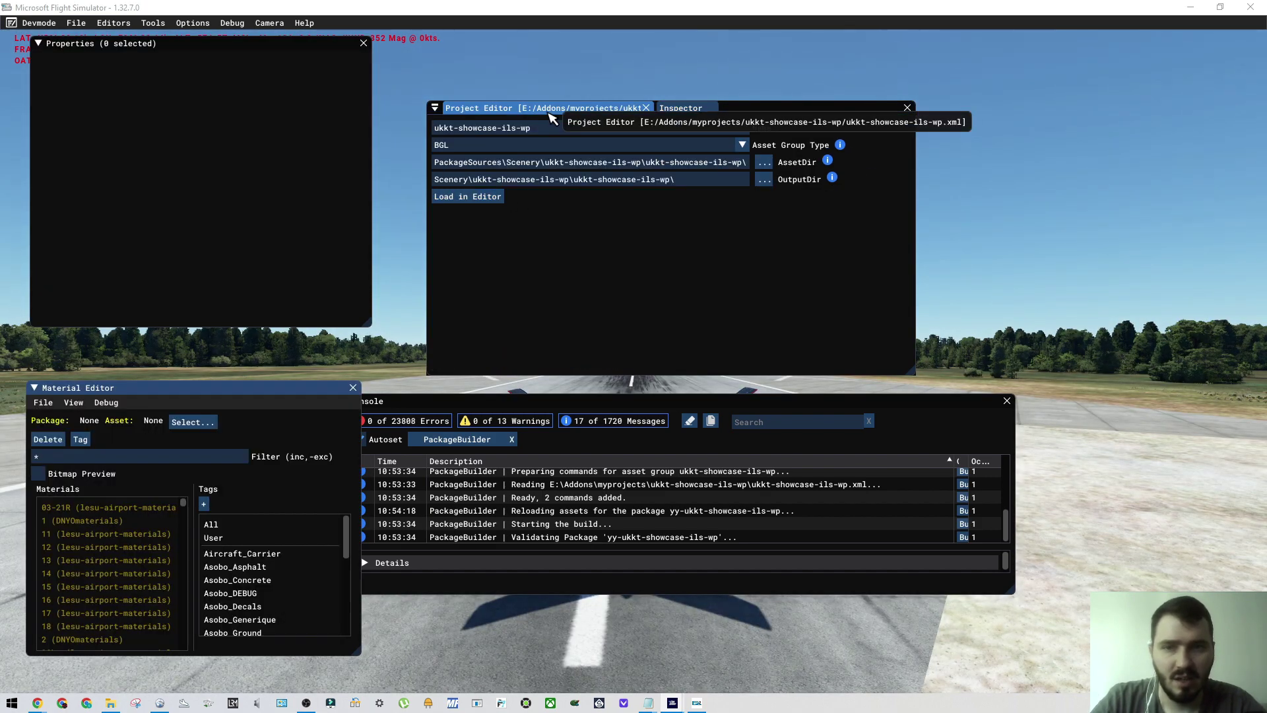
{"action": "left_click_drag", "start_coordinate": [932, 403], "coordinate": [1079, 482]}
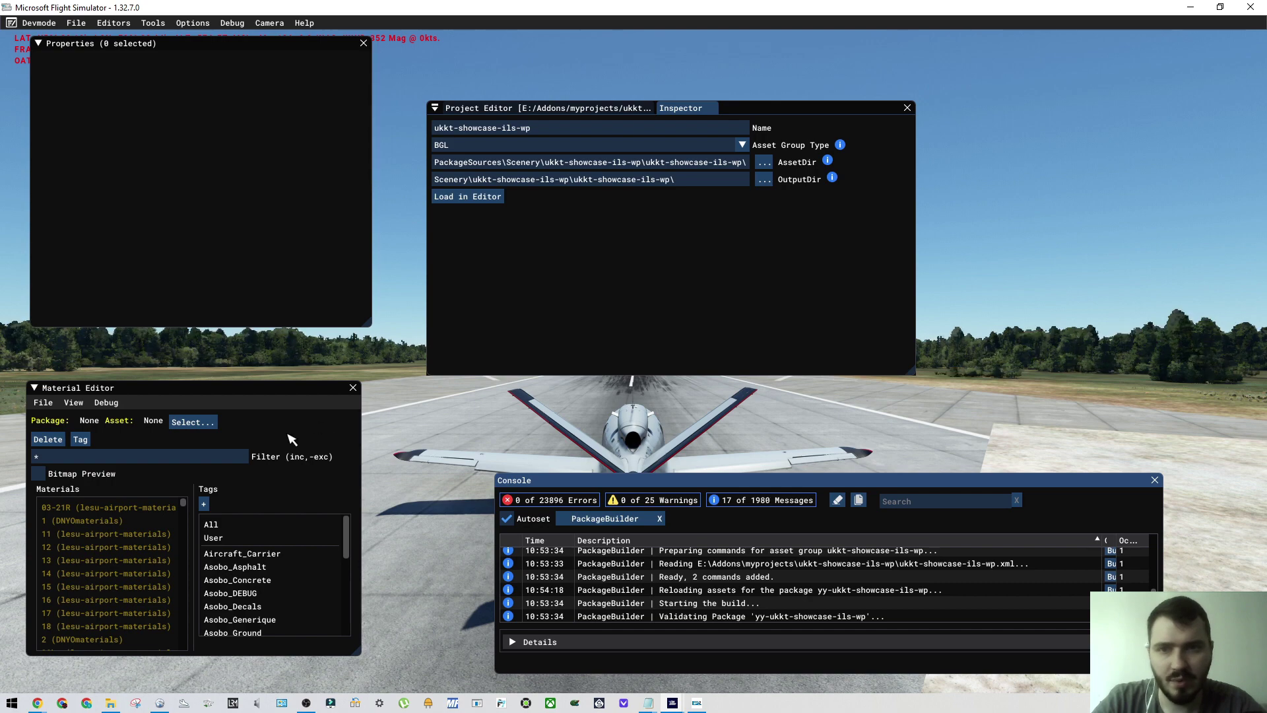
{"action": "left_click", "coordinate": [488, 198]}
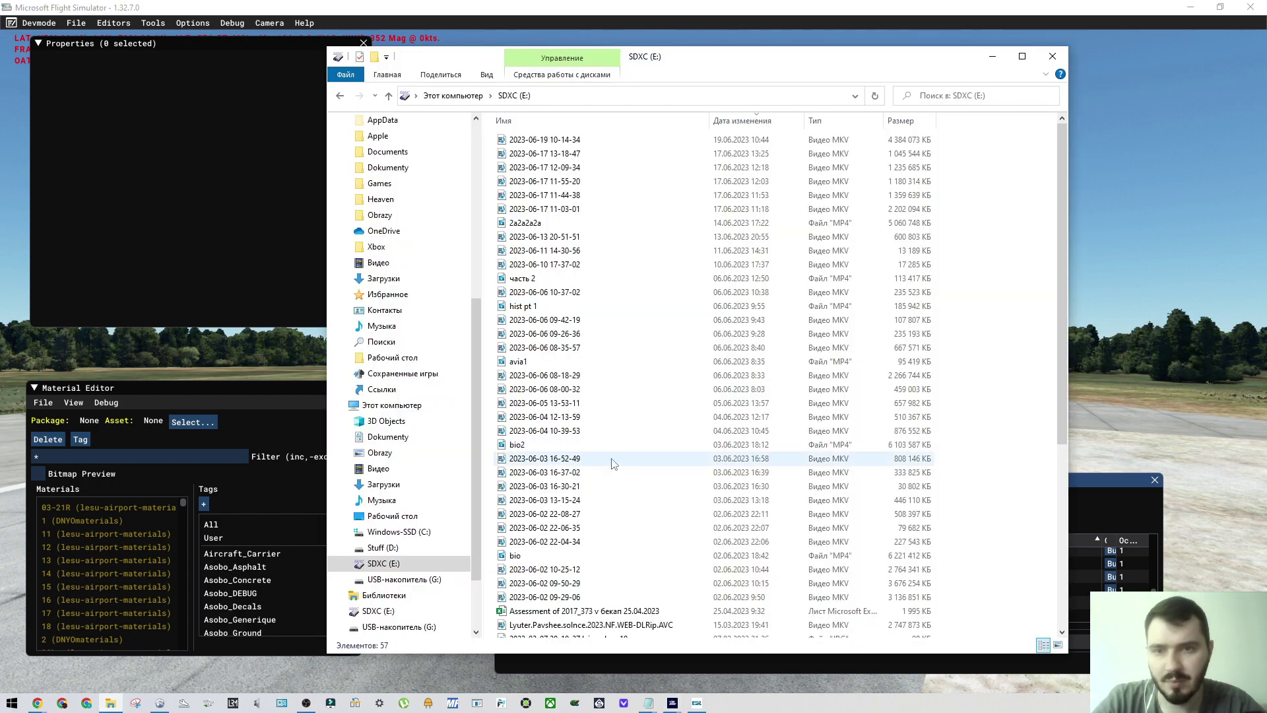
Step: Browse in File Explorer to the ukkt-showcase-ils-wp project folder inside Addons\myprojects on the SDXC (E:) drive
{"action": "double_click", "coordinate": [885, 296]}
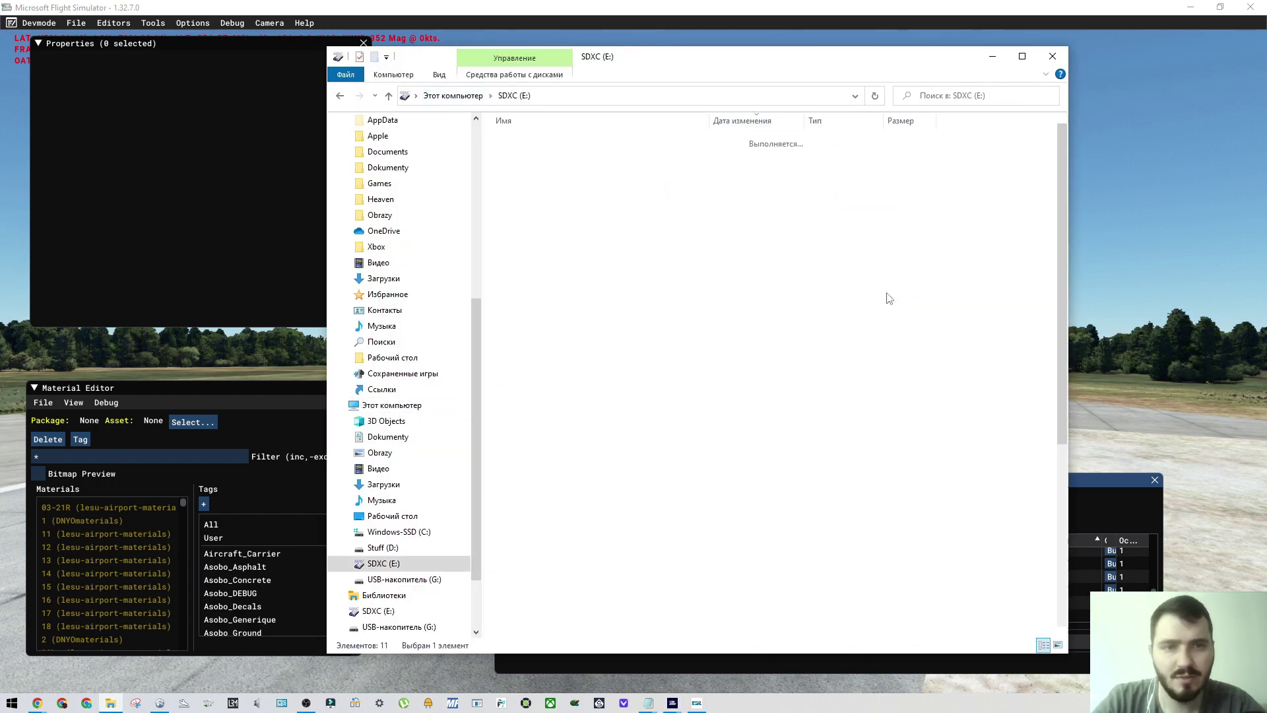
{"action": "left_click", "coordinate": [554, 126]}
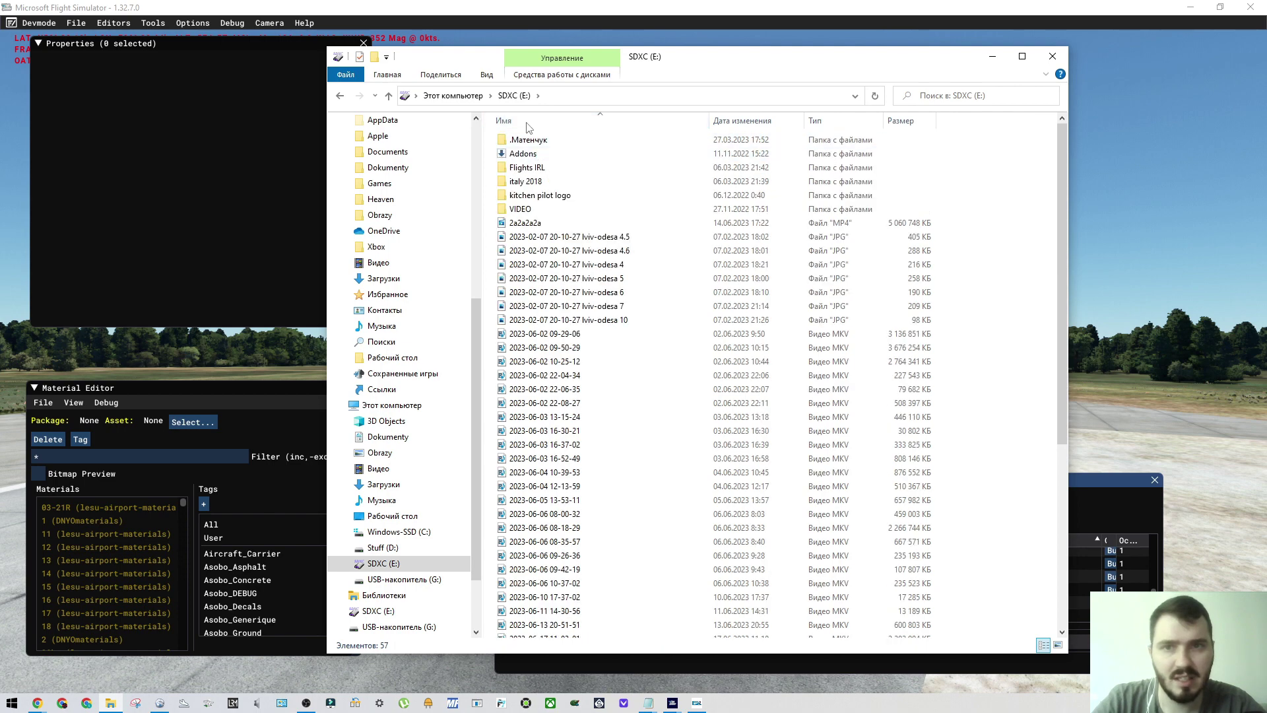
{"action": "left_click", "coordinate": [463, 97]}
{"action": "double_click", "coordinate": [901, 280]}
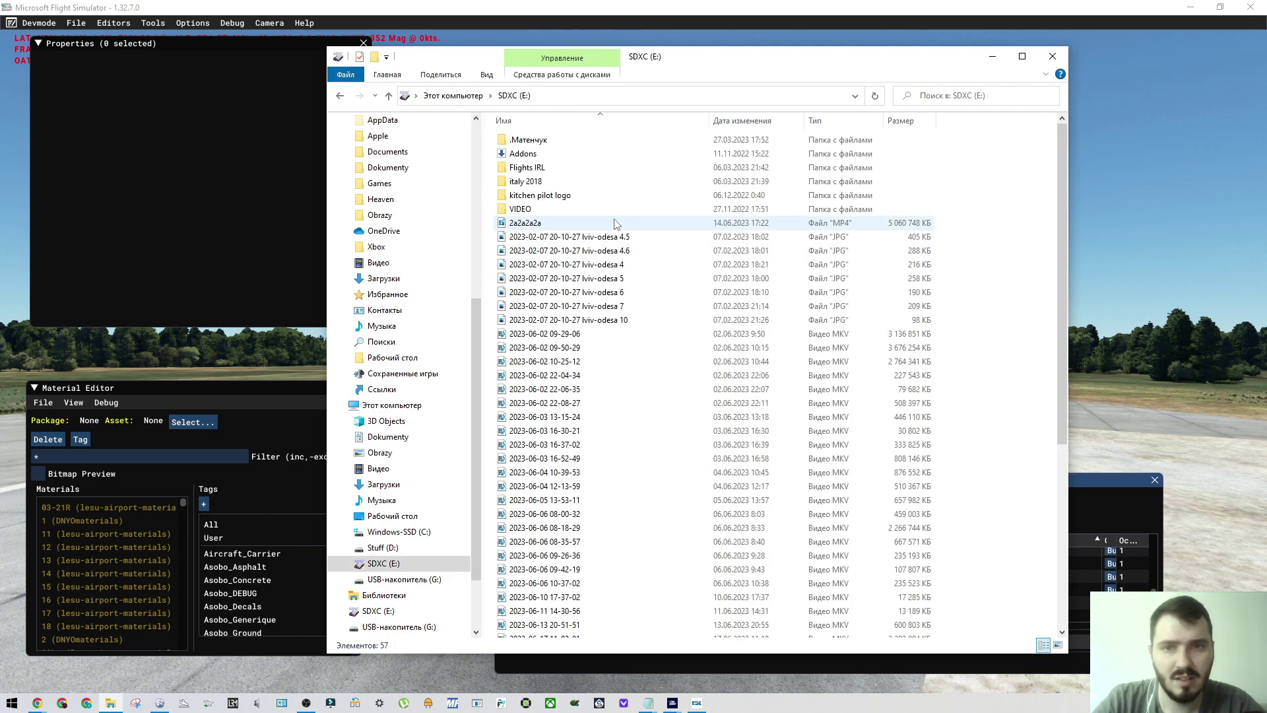
{"action": "double_click", "coordinate": [543, 154]}
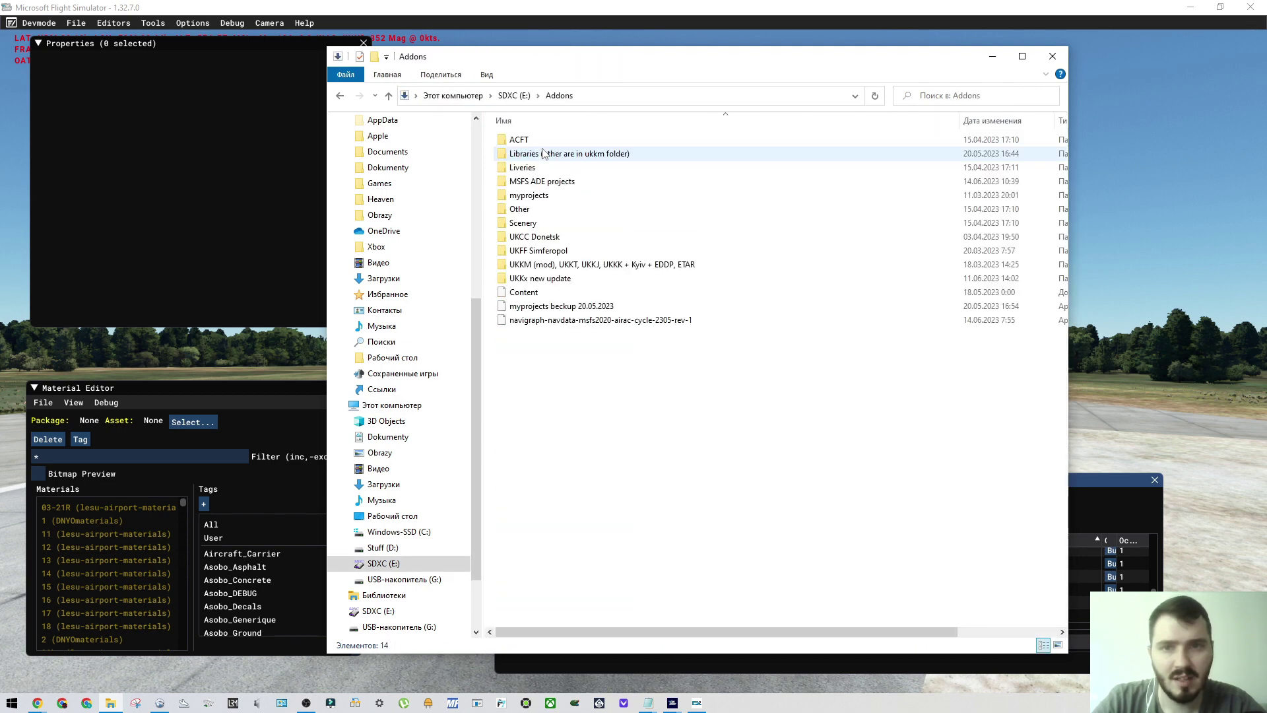
{"action": "left_click", "coordinate": [552, 198]}
{"action": "double_click", "coordinate": [552, 198]}
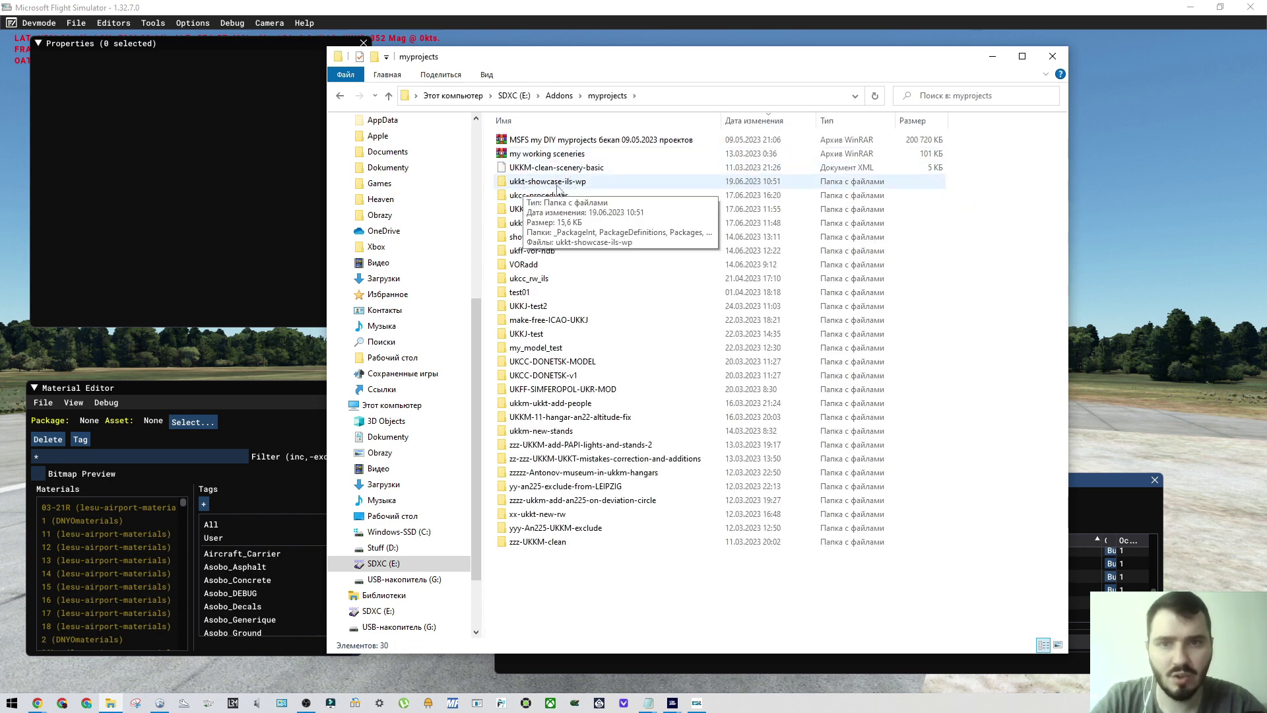
{"action": "double_click", "coordinate": [569, 188]}
{"action": "left_click_drag", "start_coordinate": [578, 239], "coordinate": [518, 140]}
{"action": "left_click", "coordinate": [572, 242]}
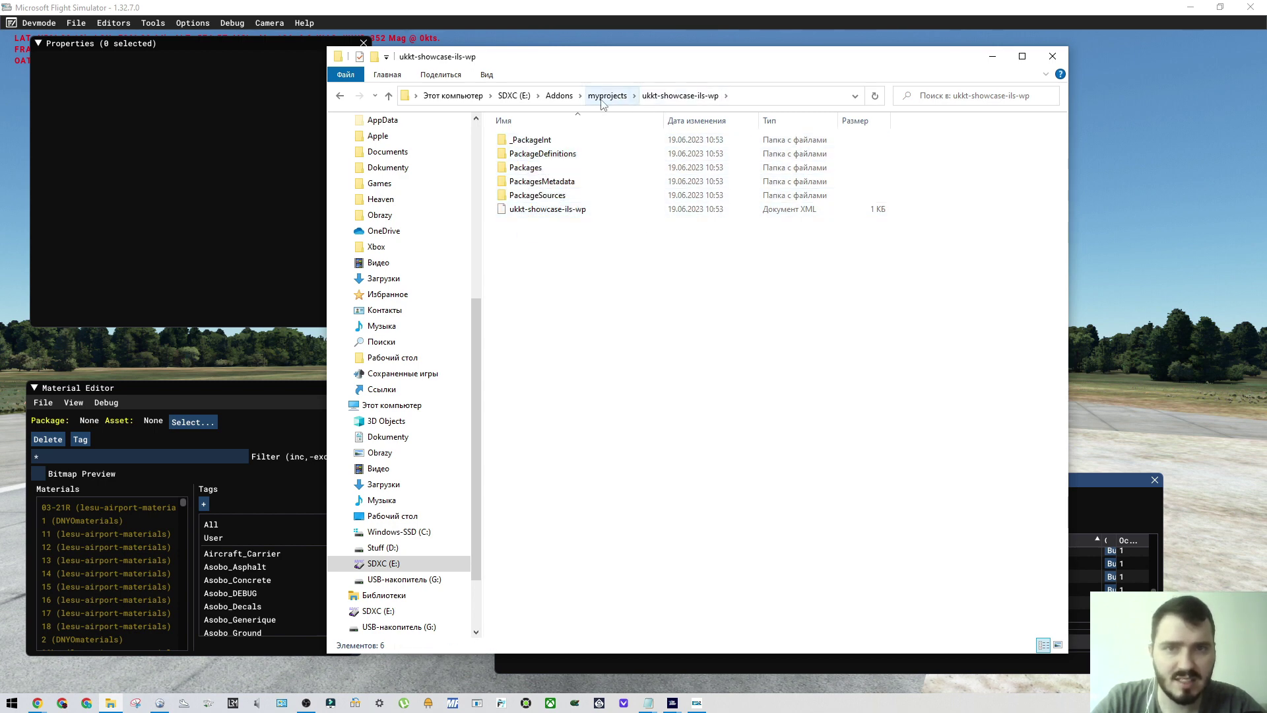
Step: Go down through PackageSources, Scenery and the nested ukkt-showcase-ils-wp folders and open the ukkt-showcase-ils-wp XML file in Notepad
{"action": "double_click", "coordinate": [542, 196]}
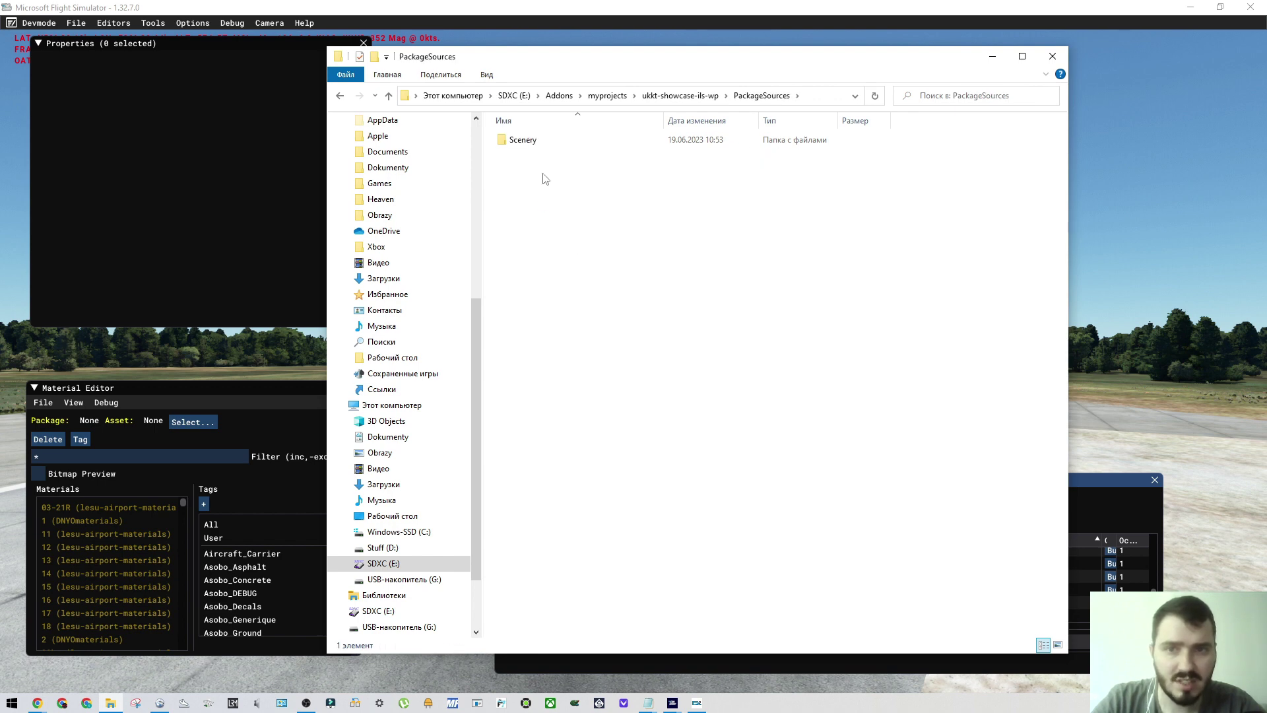
{"action": "double_click", "coordinate": [538, 142]}
{"action": "double_click", "coordinate": [538, 141]}
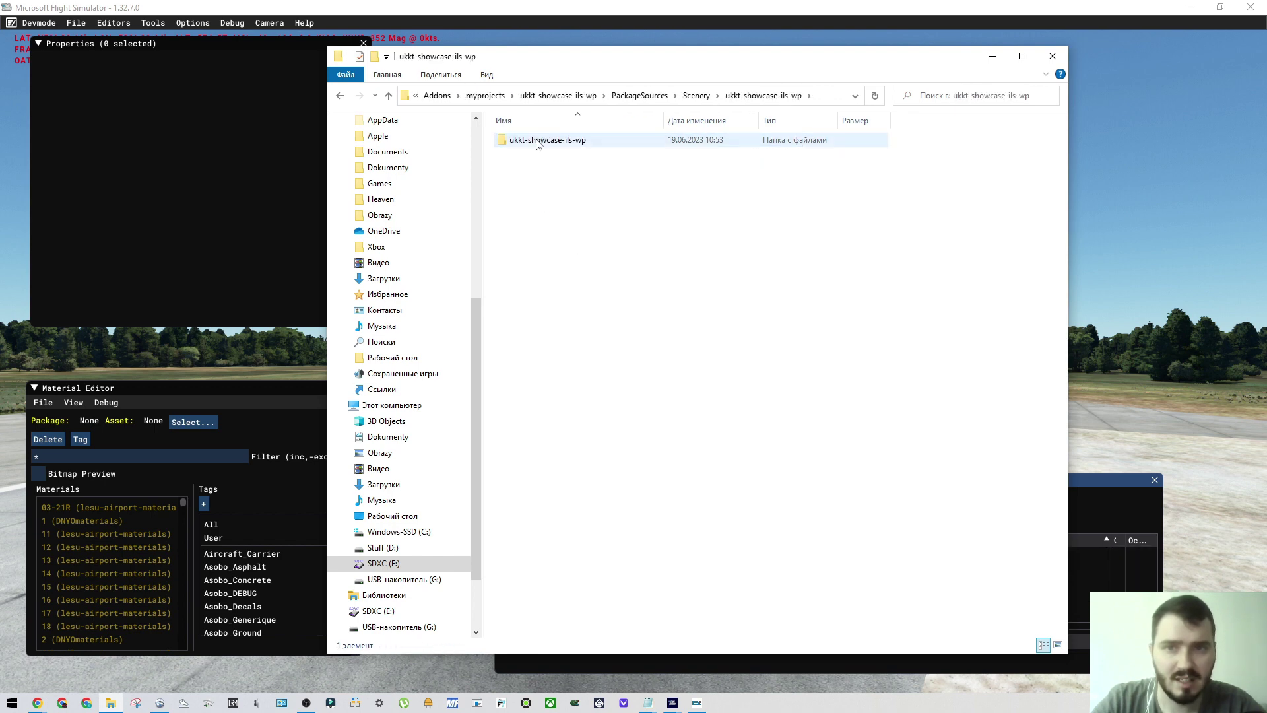
{"action": "double_click", "coordinate": [542, 141]}
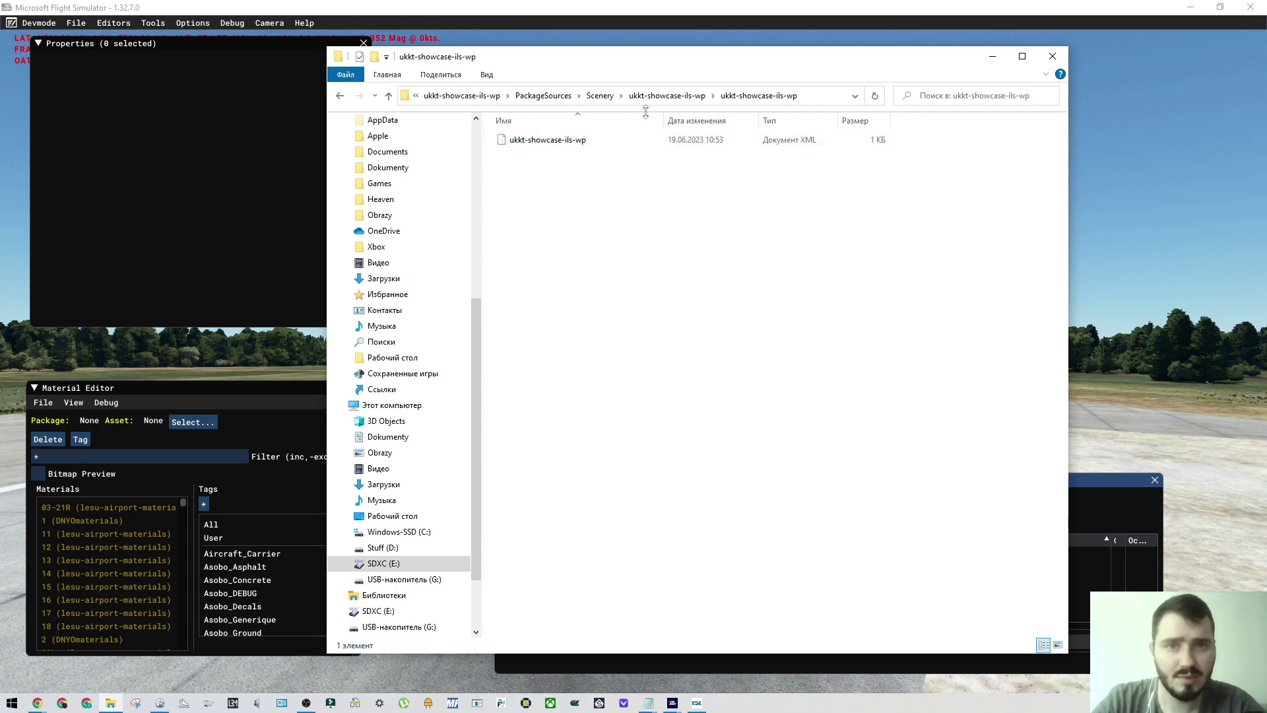
{"action": "left_click", "coordinate": [554, 142]}
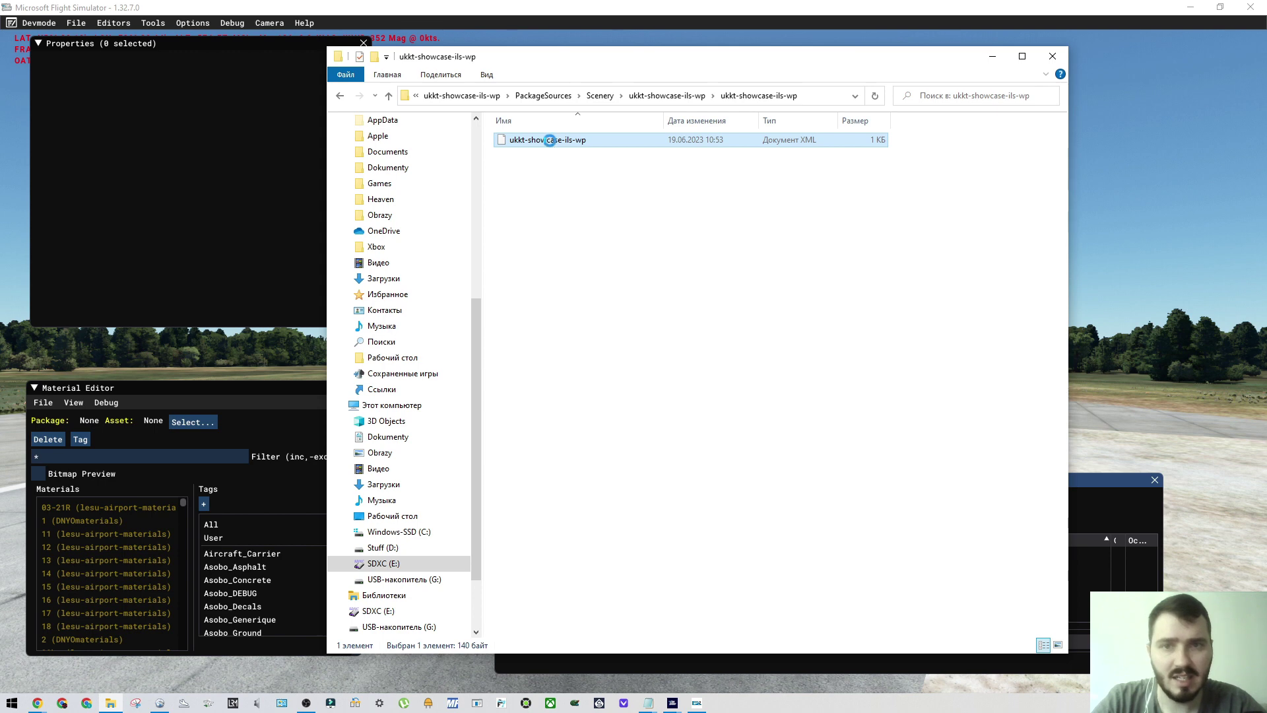
{"action": "right_click", "coordinate": [549, 141]}
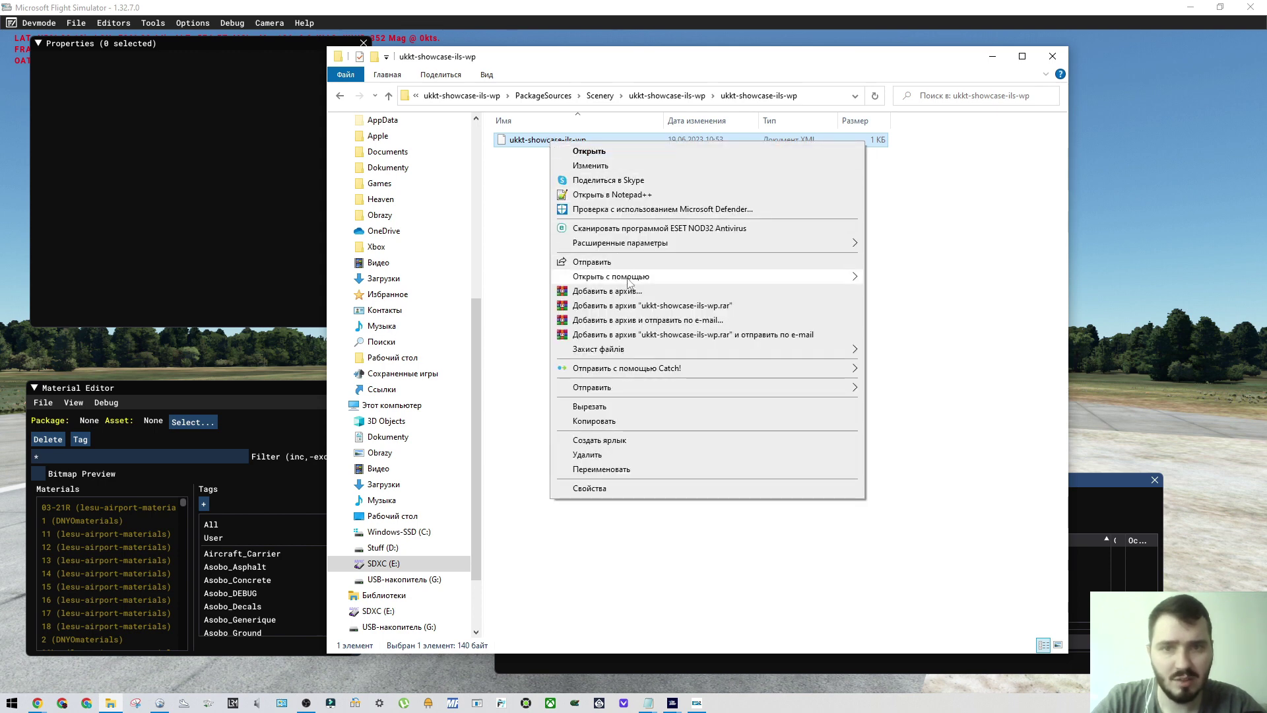
{"action": "mouse_move", "coordinate": [629, 280]}
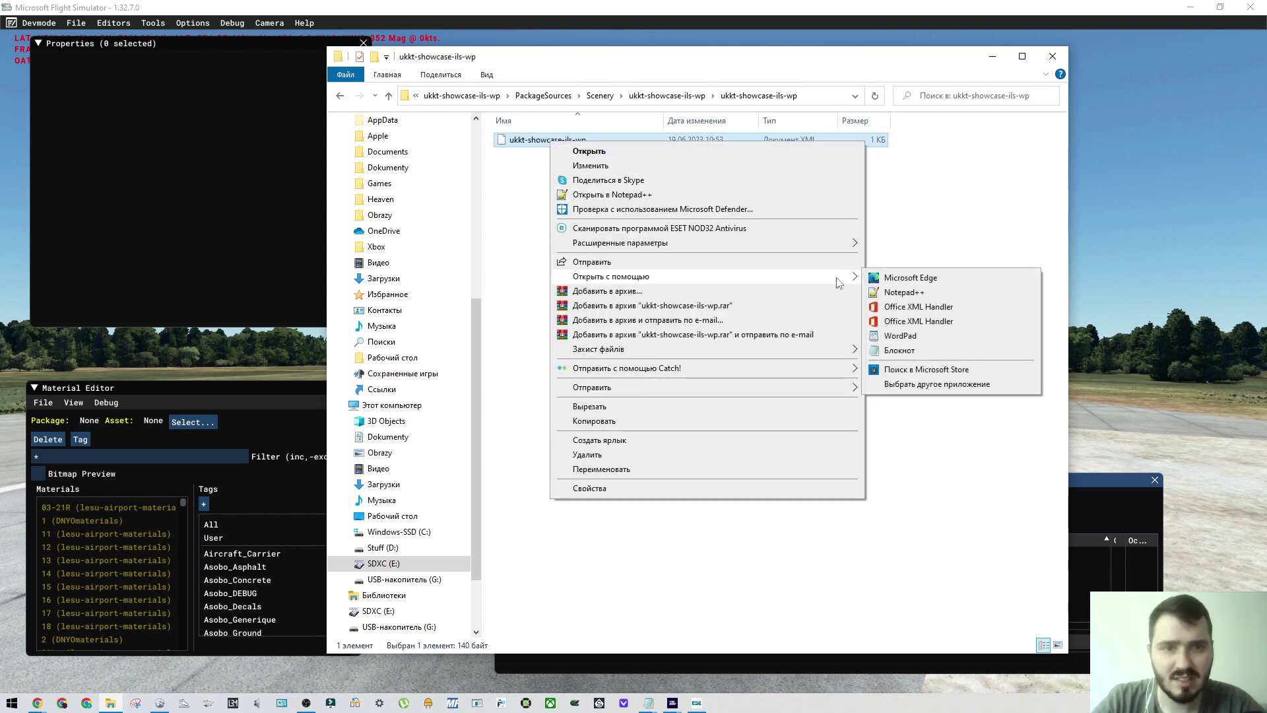
{"action": "left_click", "coordinate": [900, 351]}
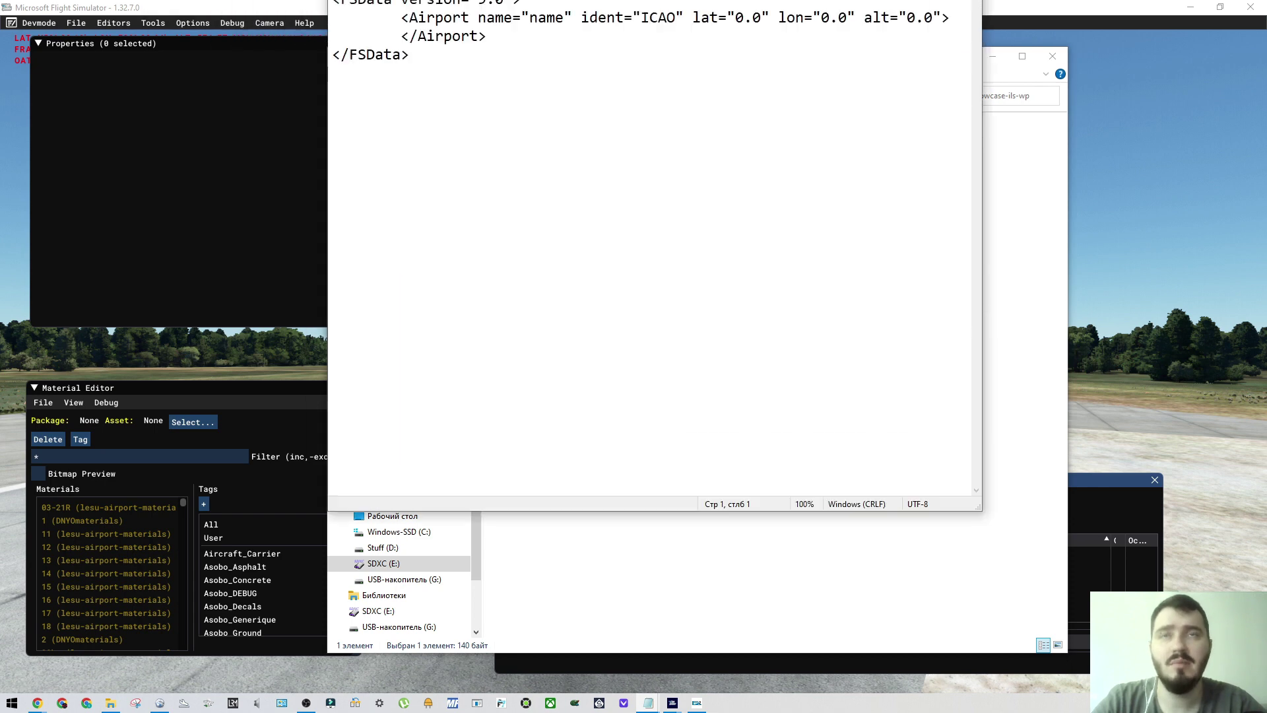
{"action": "left_click_drag", "start_coordinate": [898, 200], "coordinate": [1053, 199]}
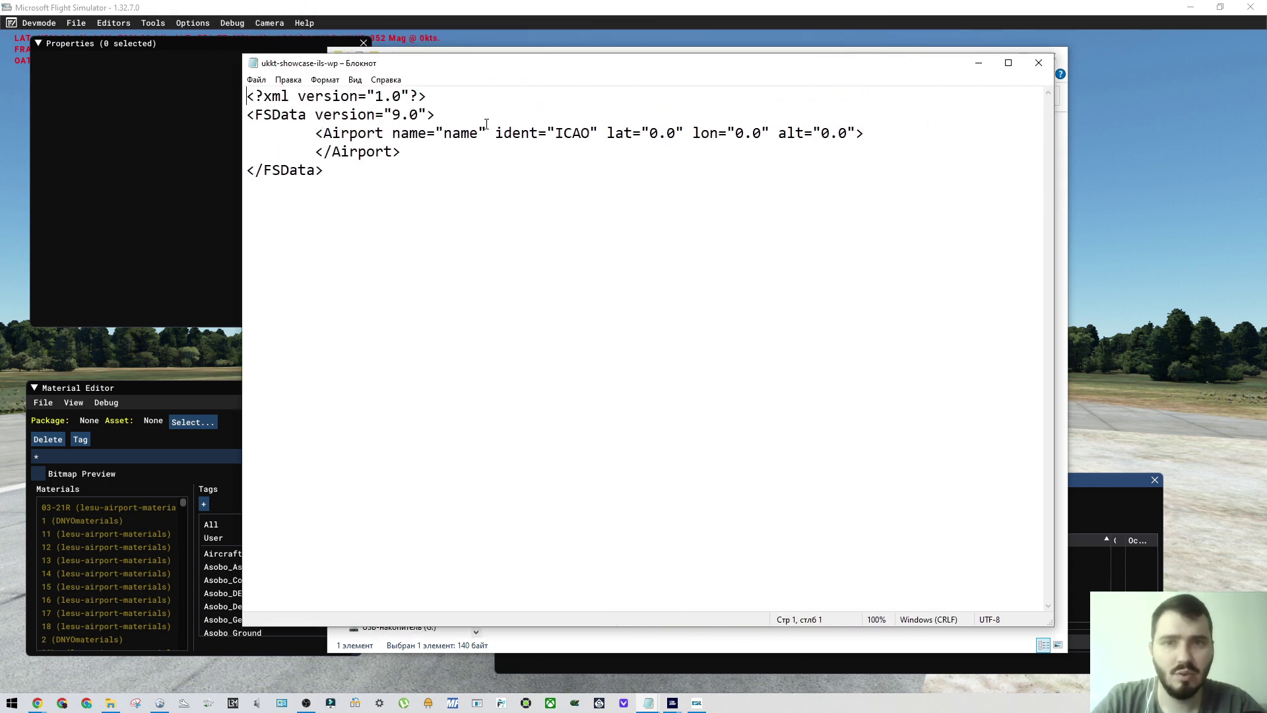
Step: Copy the whole ILS14 block, including GlideSlope and Dme, from the UKKT ILS showcase notes onto a new line inside the Airport element
{"action": "left_click", "coordinate": [407, 153]}
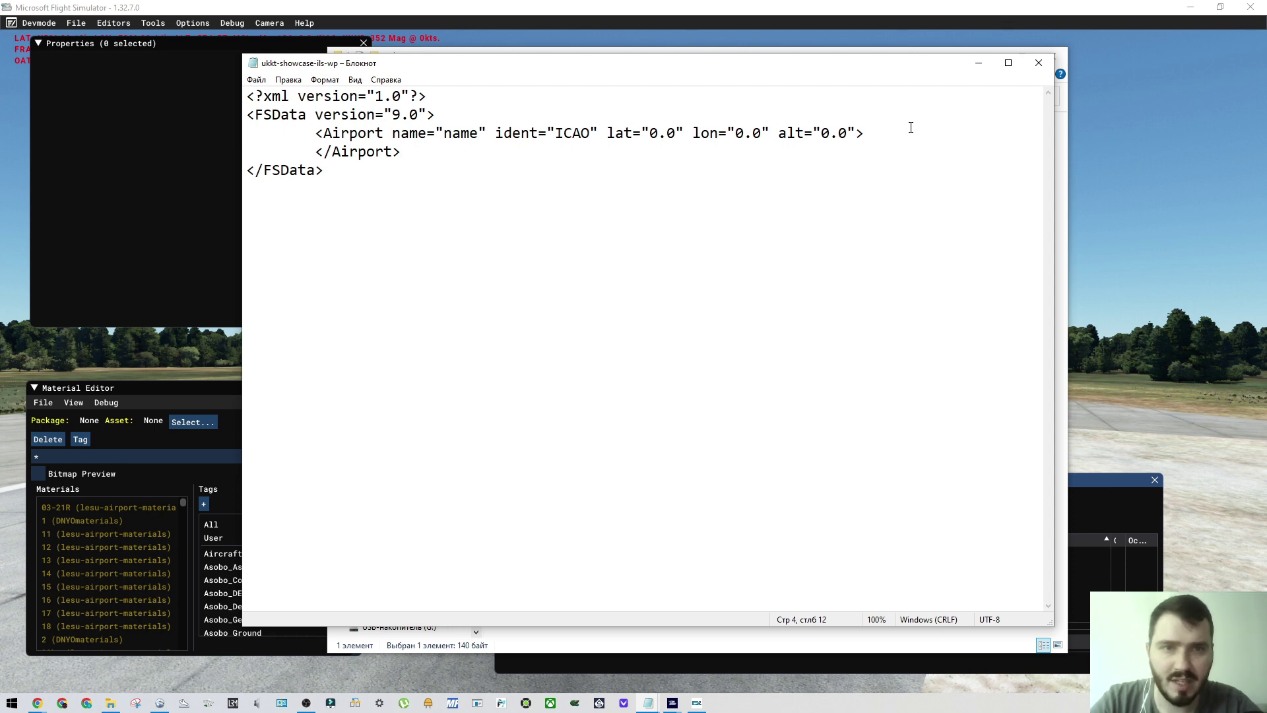
{"action": "key", "text": "Return"}
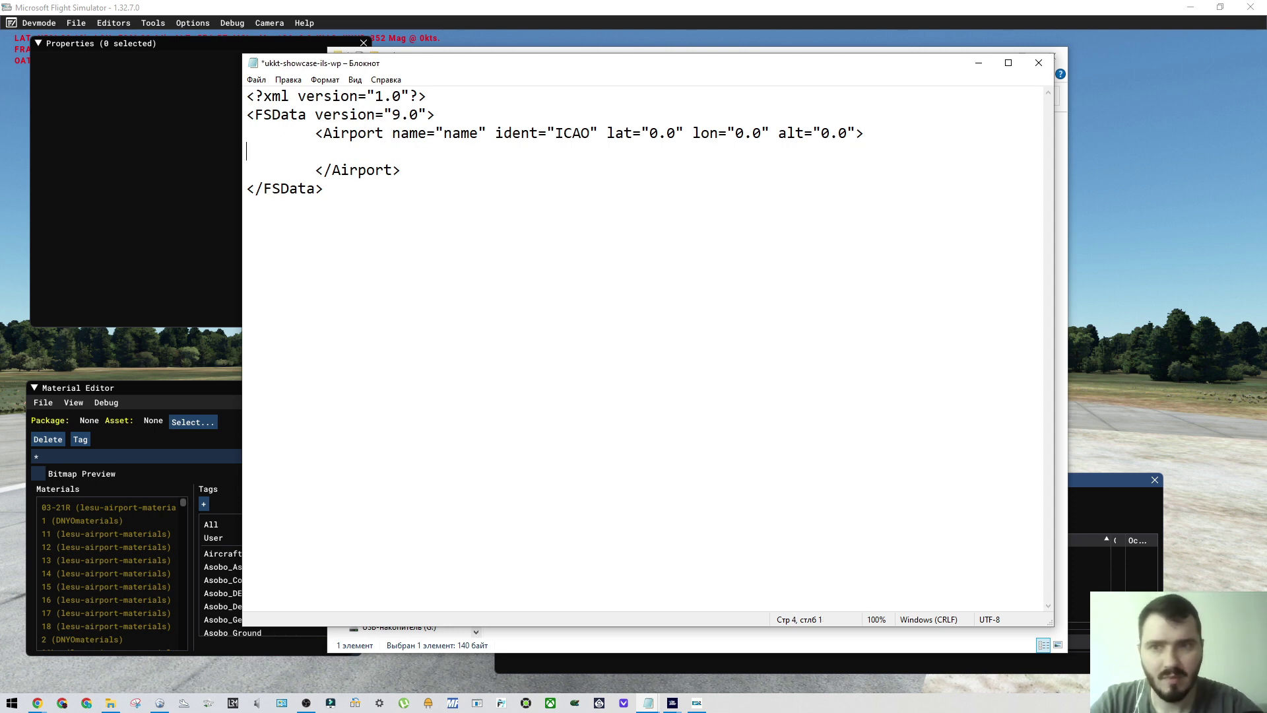
{"action": "mouse_move", "coordinate": [650, 693]}
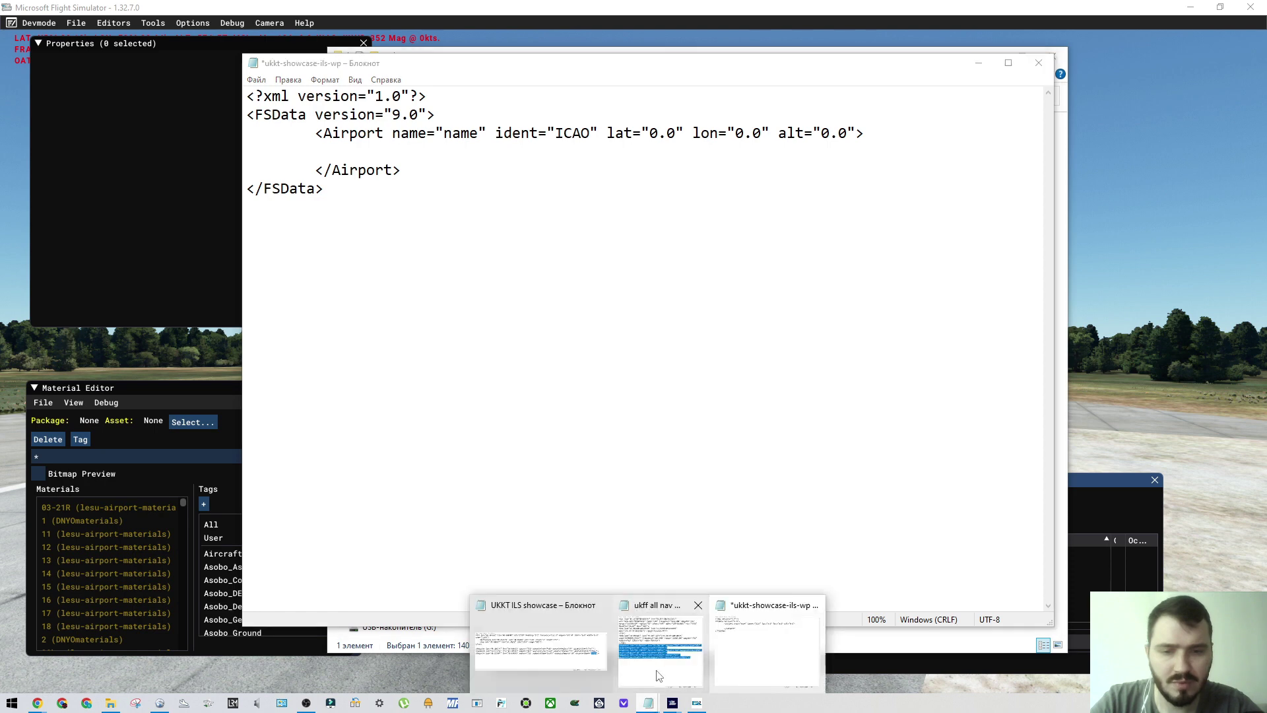
{"action": "left_click", "coordinate": [559, 656]}
{"action": "left_click", "coordinate": [637, 354]}
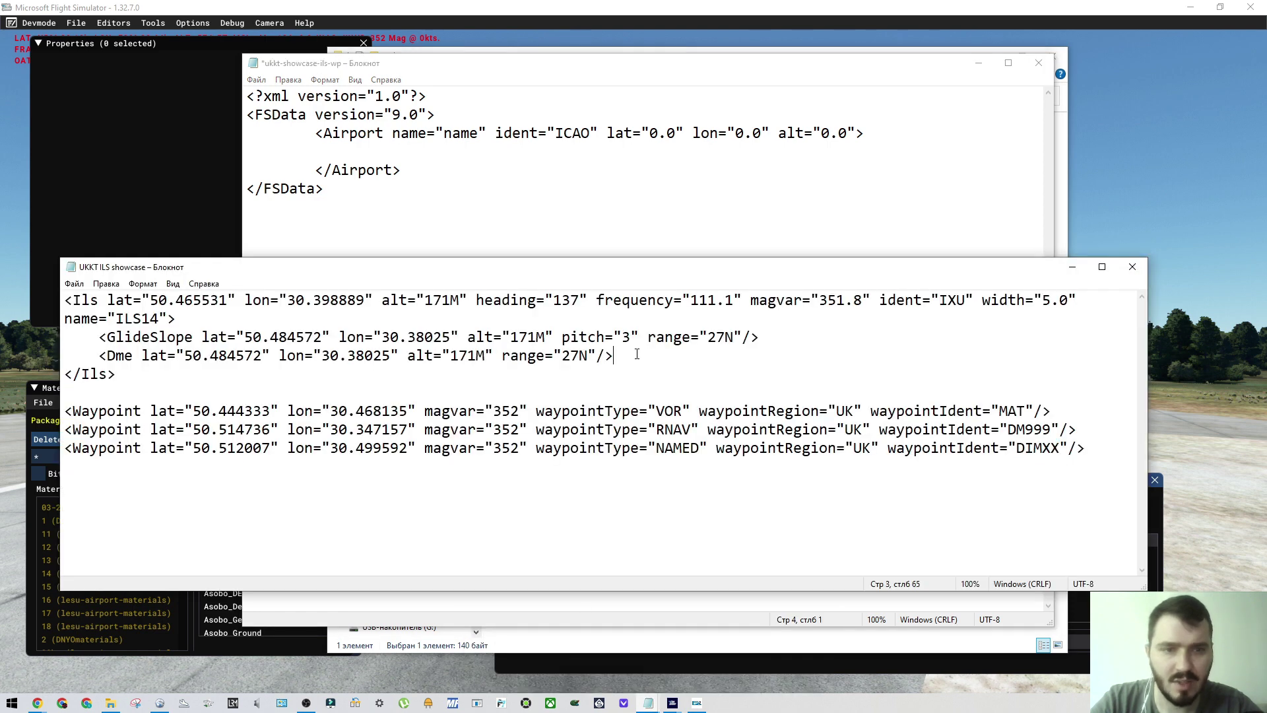
{"action": "left_click_drag", "start_coordinate": [637, 355], "coordinate": [489, 354]}
{"action": "left_click_drag", "start_coordinate": [116, 375], "coordinate": [52, 305]}
{"action": "left_click_drag", "start_coordinate": [343, 274], "coordinate": [399, 282]}
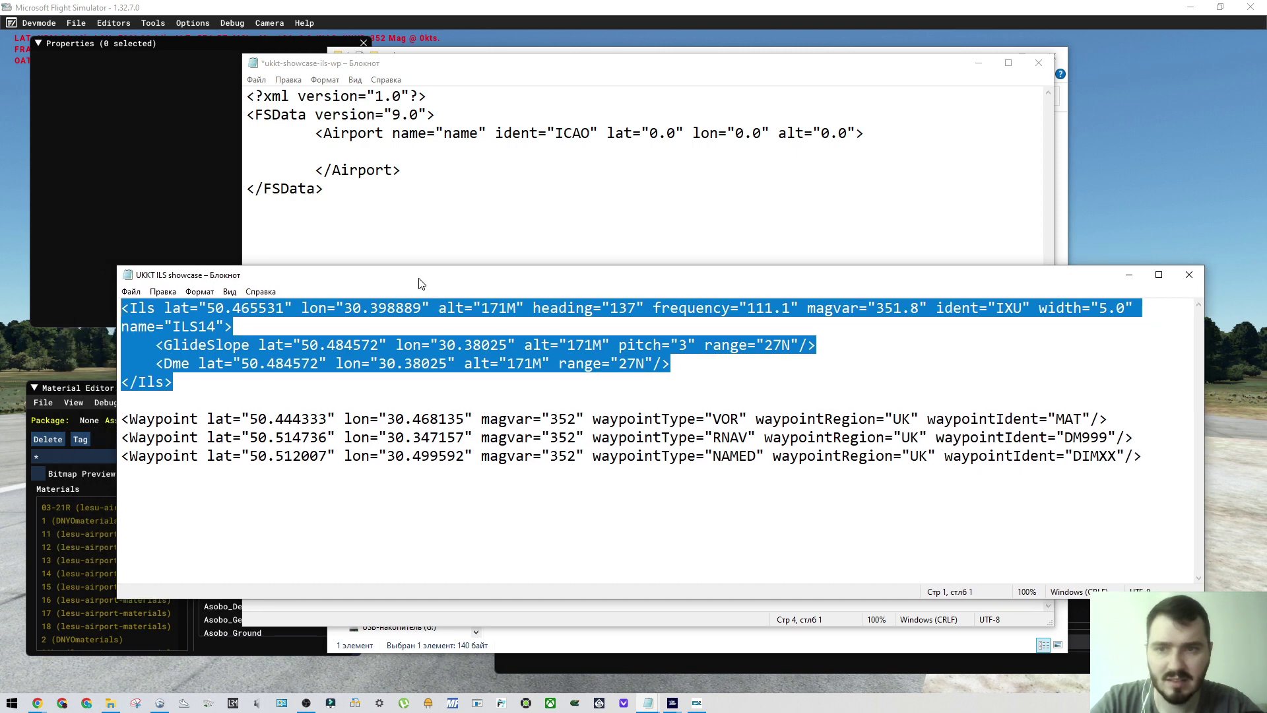
{"action": "right_click", "coordinate": [339, 347]}
{"action": "left_click", "coordinate": [378, 394]}
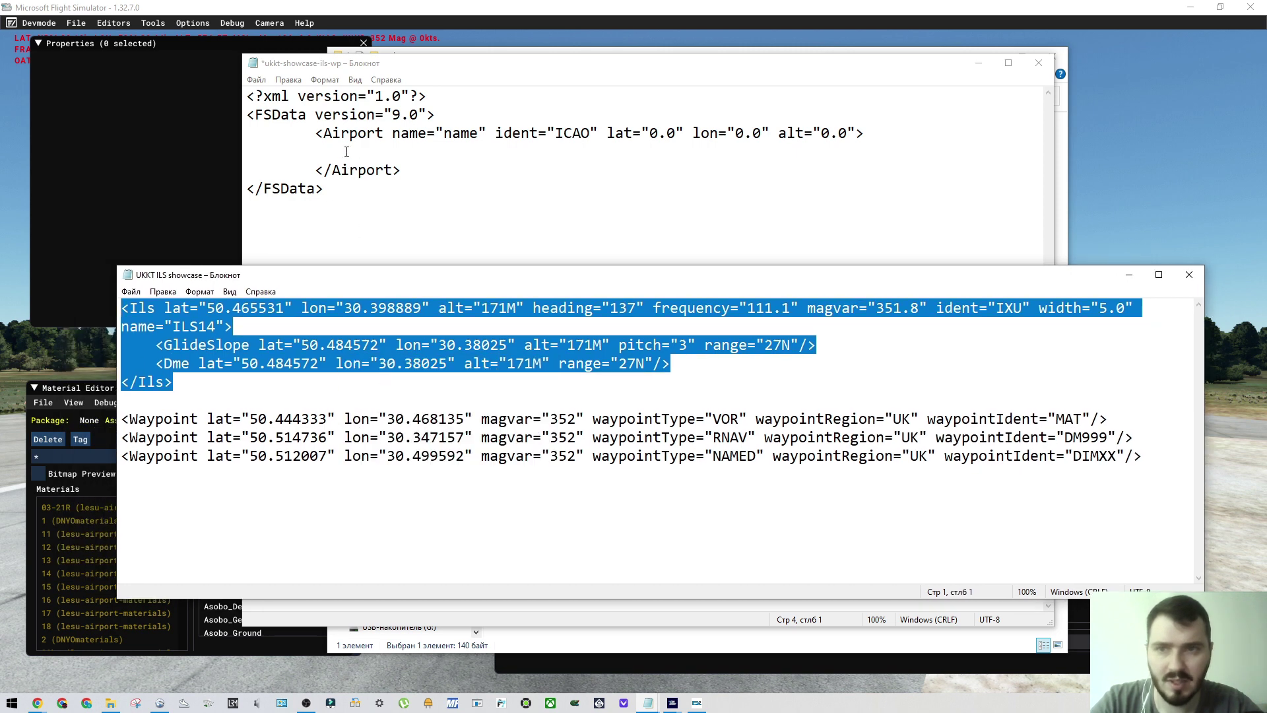
{"action": "left_click", "coordinate": [346, 152]}
{"action": "right_click", "coordinate": [260, 149]}
{"action": "left_click", "coordinate": [283, 204]}
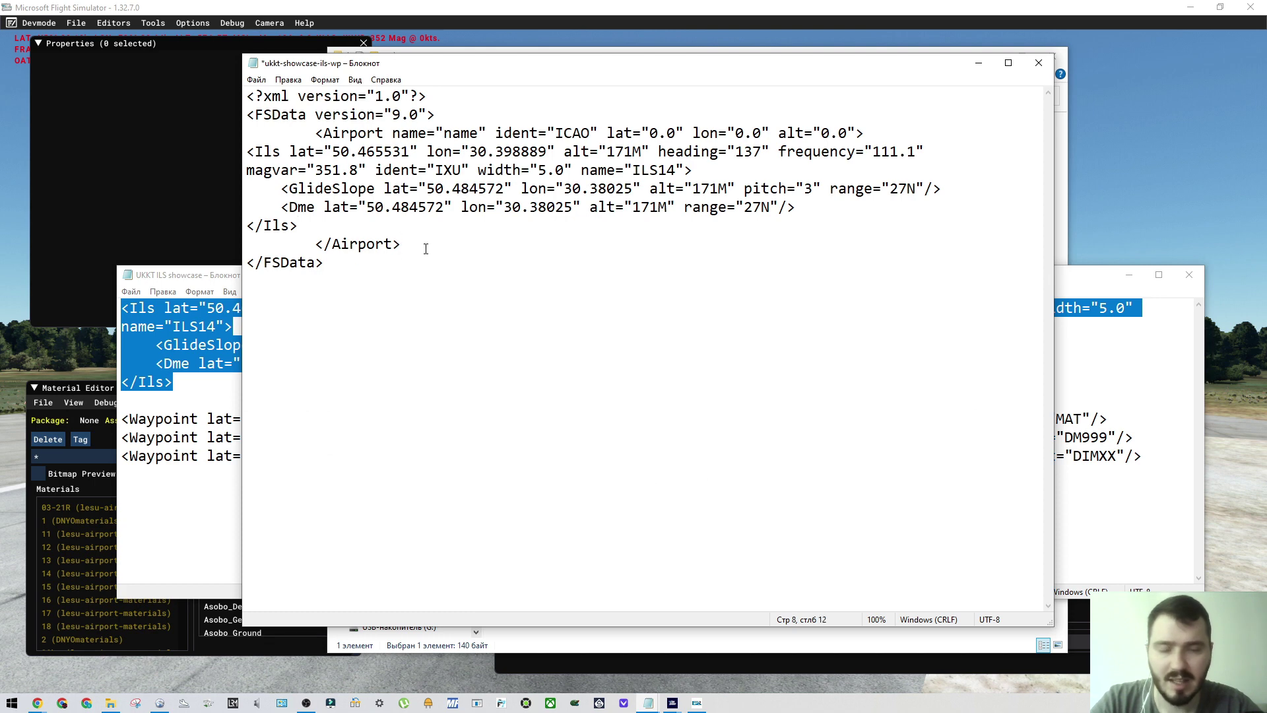
Step: Copy the MAT, DM999 and DIMXX waypoint lines from the notes onto a new line between </Airport> and </FSData>, and save the XML file
{"action": "key", "text": "Return"}
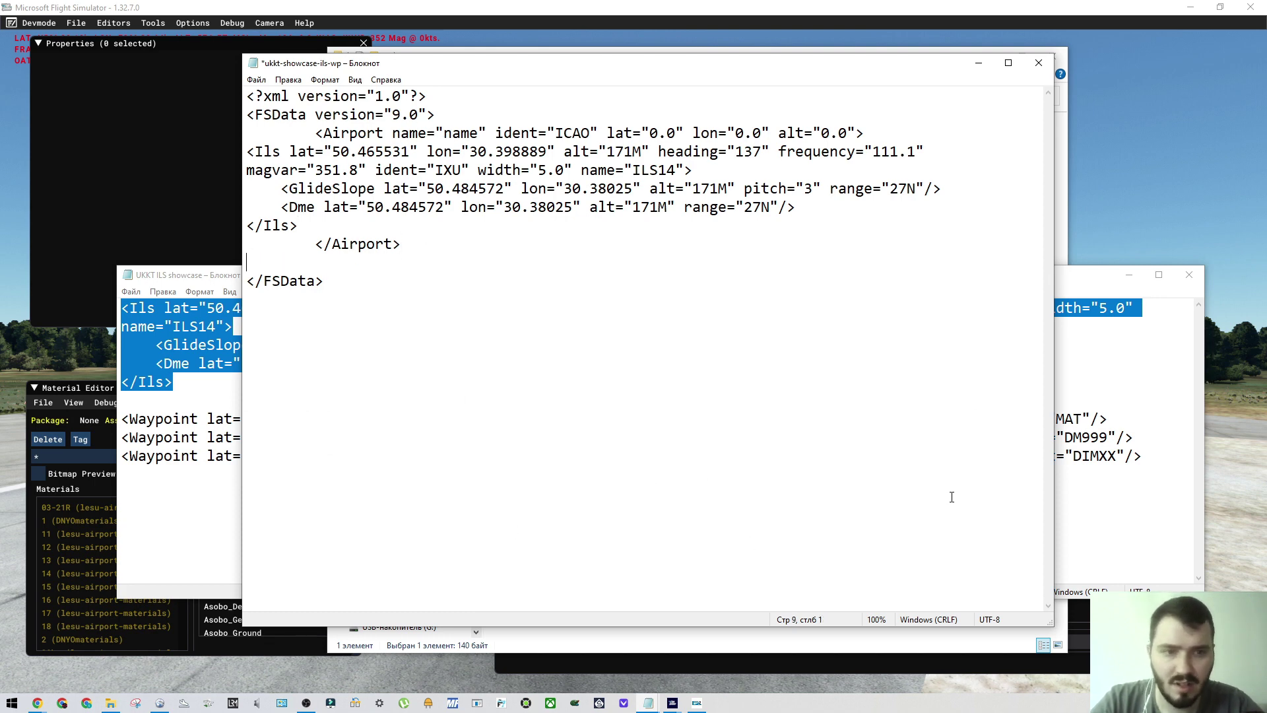
{"action": "left_click_drag", "start_coordinate": [1146, 457], "coordinate": [113, 417]}
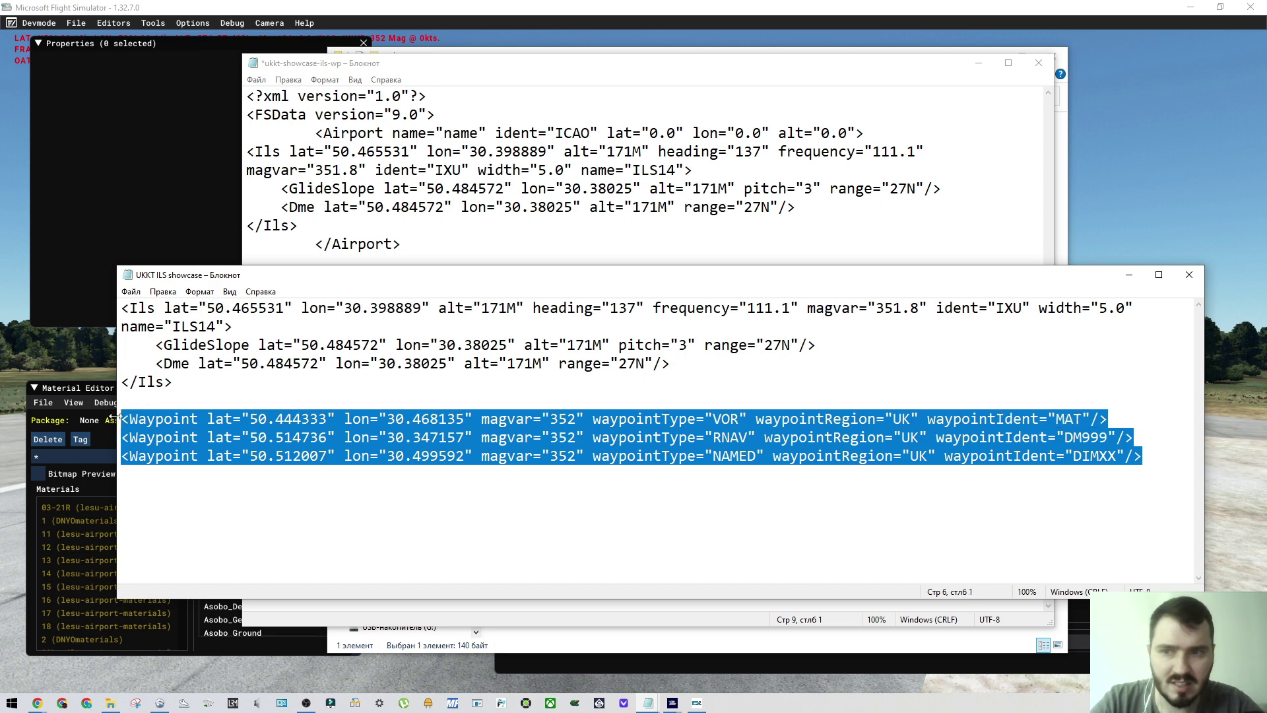
{"action": "right_click", "coordinate": [169, 433]}
{"action": "left_click", "coordinate": [231, 470]}
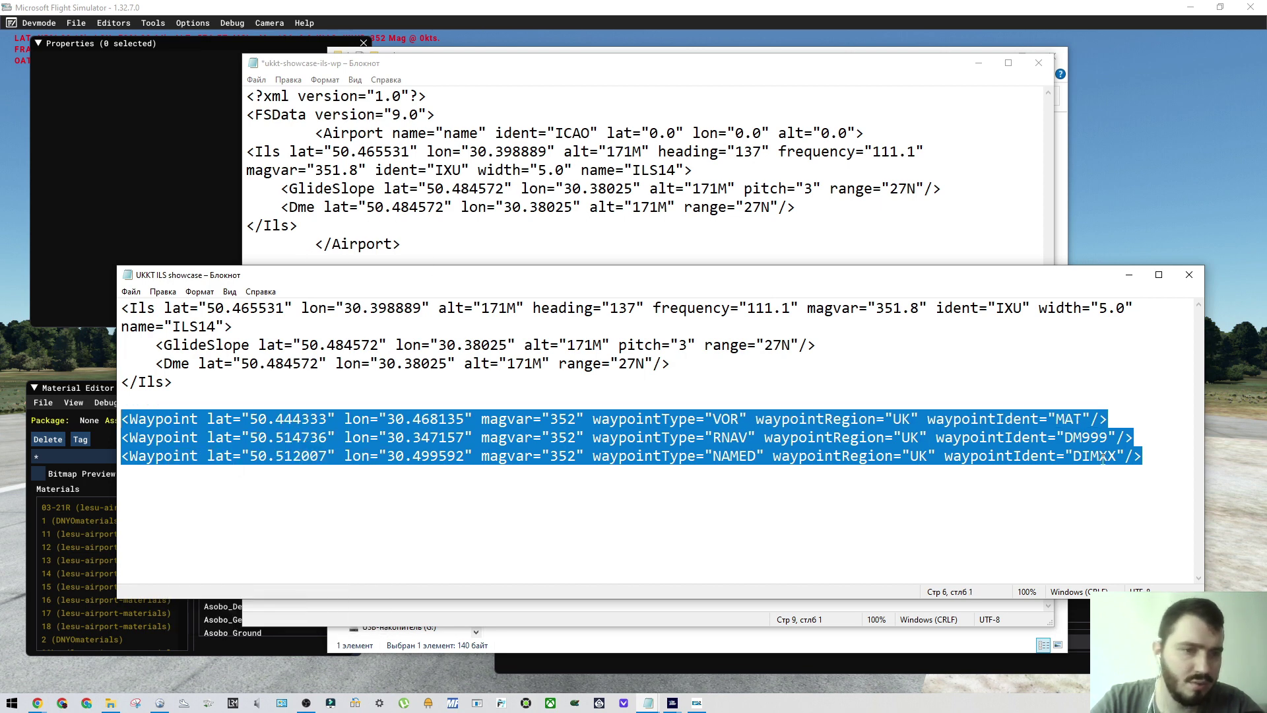
{"action": "left_click", "coordinate": [656, 256]}
{"action": "key", "text": "ctrl+v"}
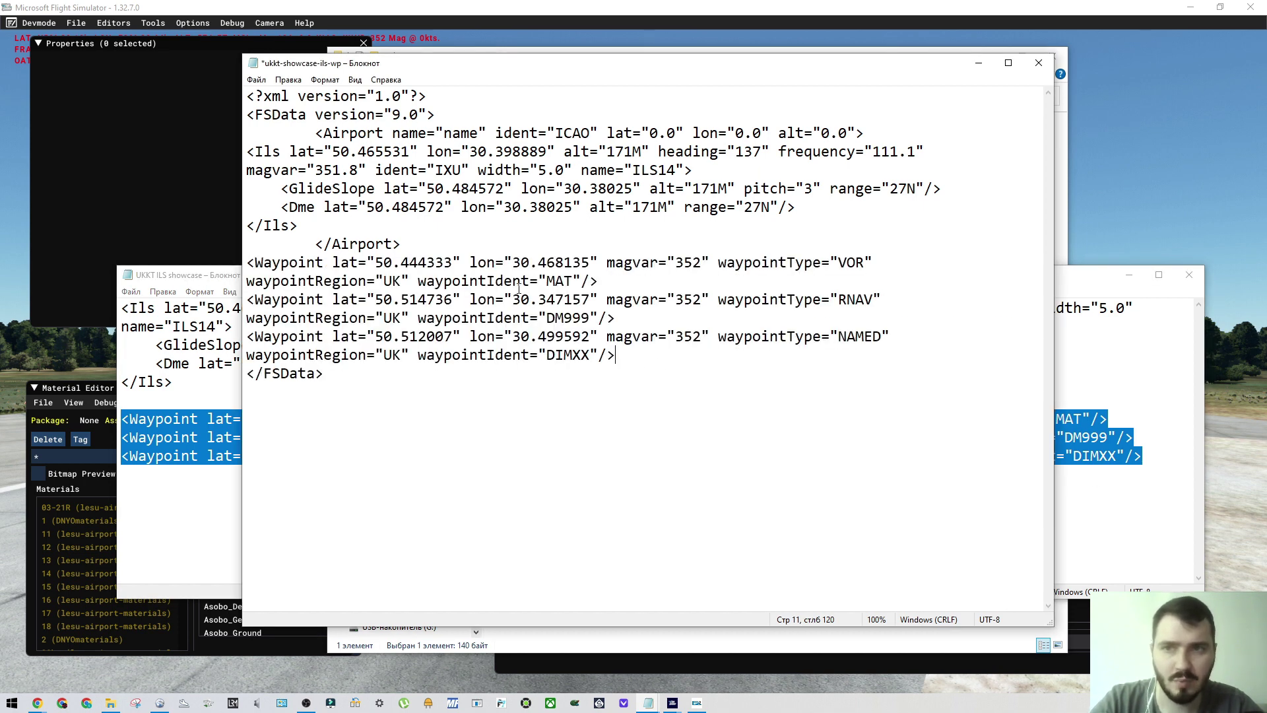
{"action": "left_click", "coordinate": [256, 80]}
{"action": "left_click", "coordinate": [289, 140]}
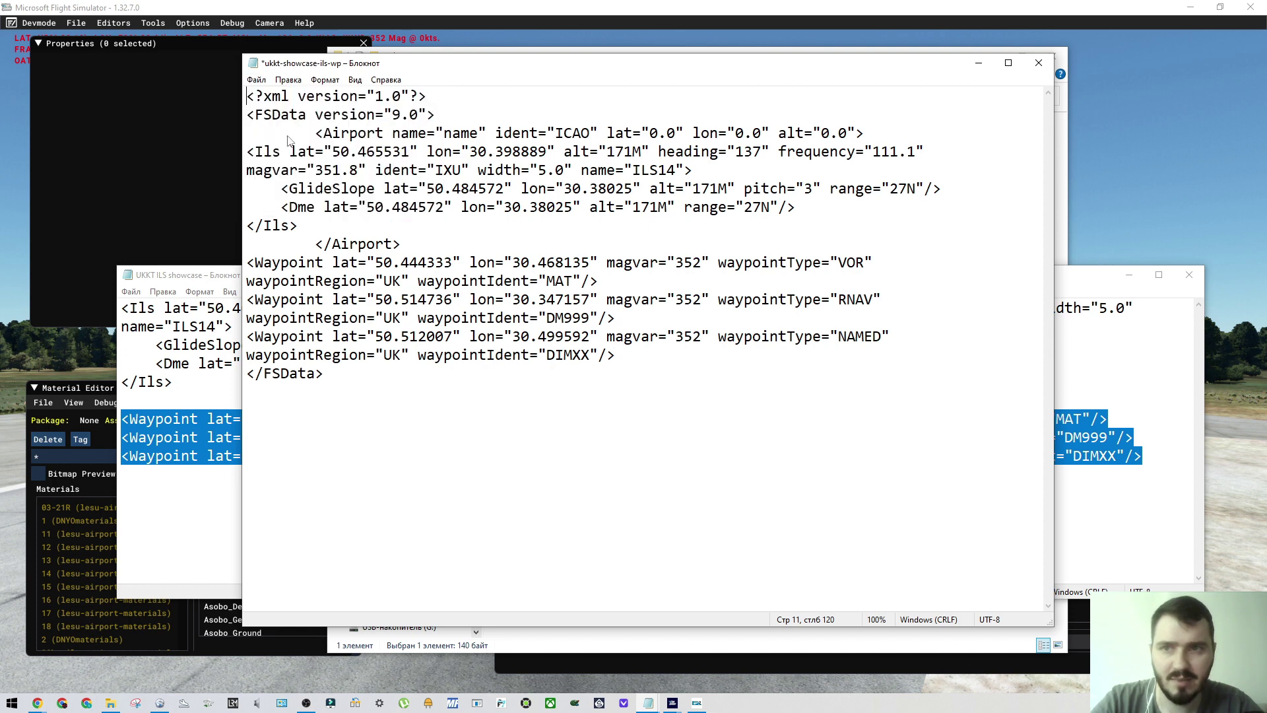
Step: Return to Microsoft Flight Simulator, rebuild all packages of the ukkt-showcase-ils-wp project, and exit the simulator
{"action": "left_click", "coordinate": [1063, 46]}
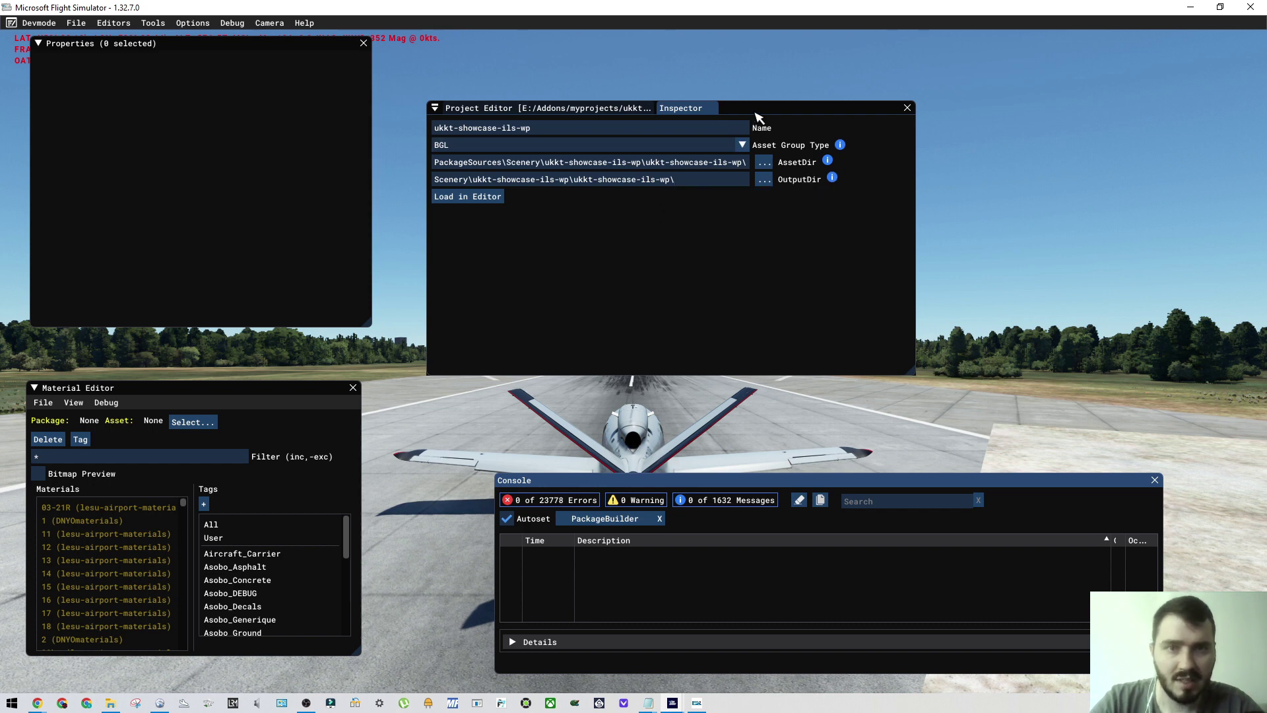
{"action": "left_click", "coordinate": [488, 108]}
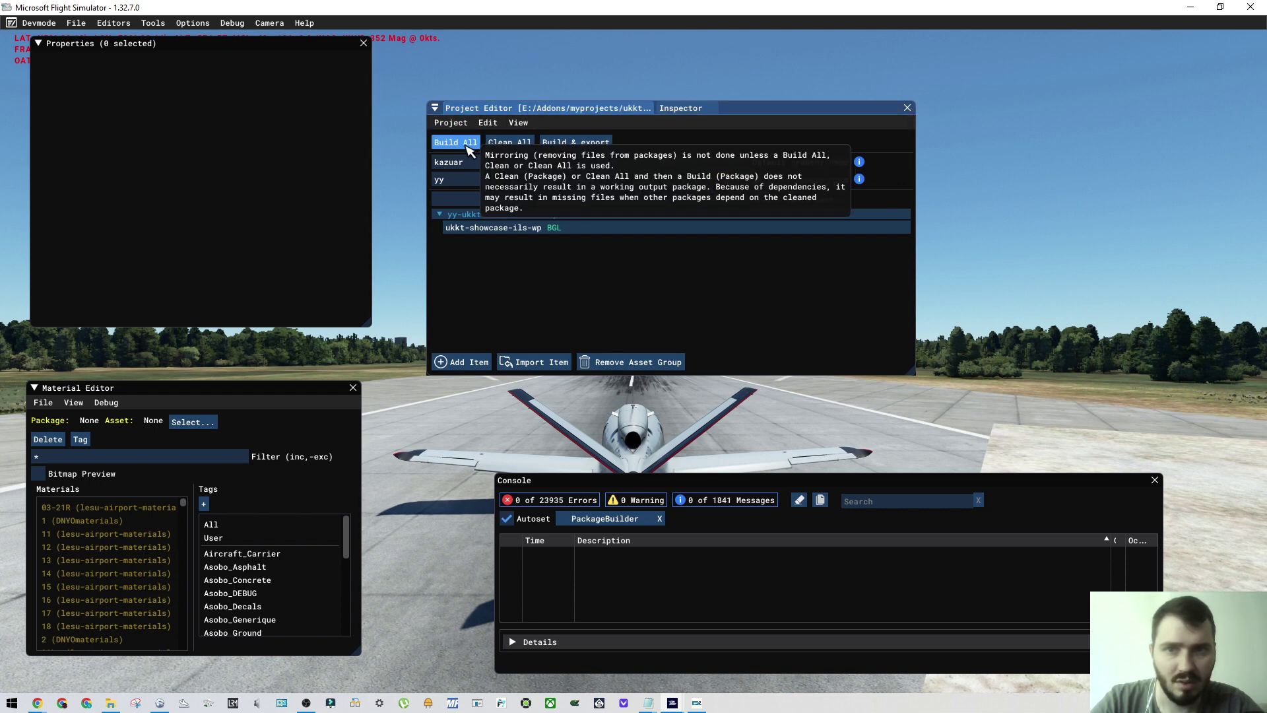
{"action": "left_click", "coordinate": [470, 149]}
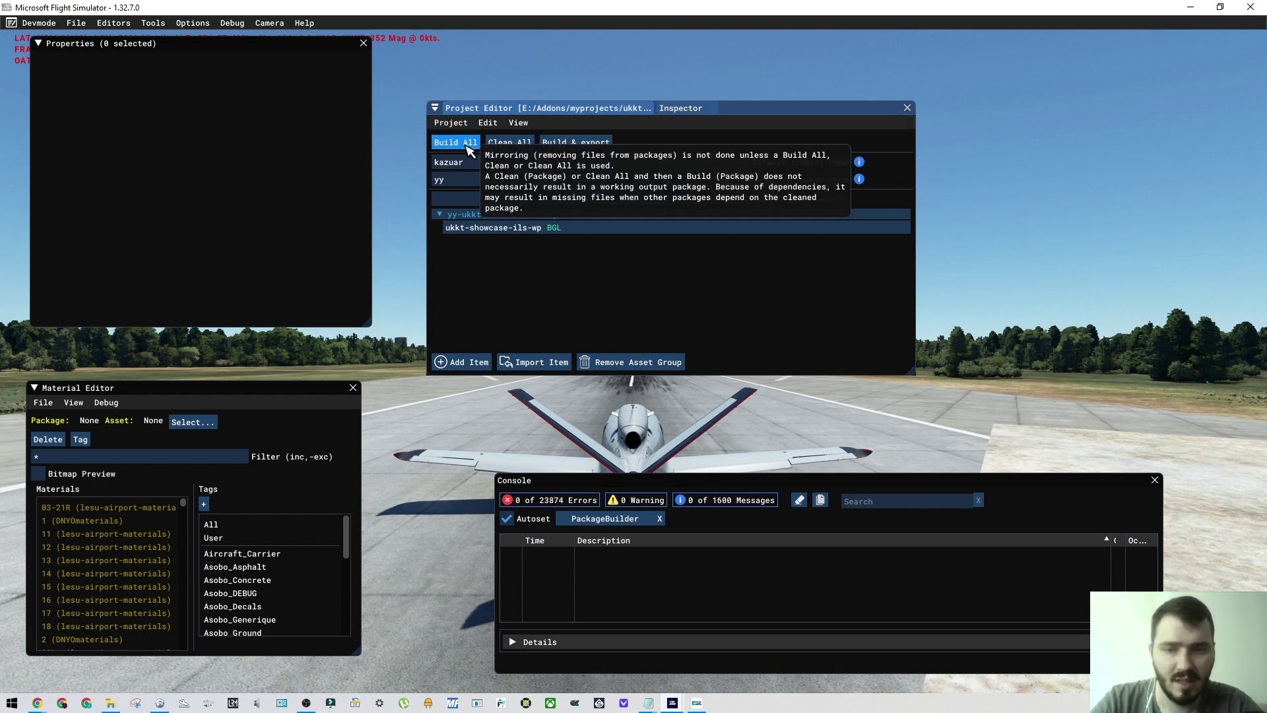
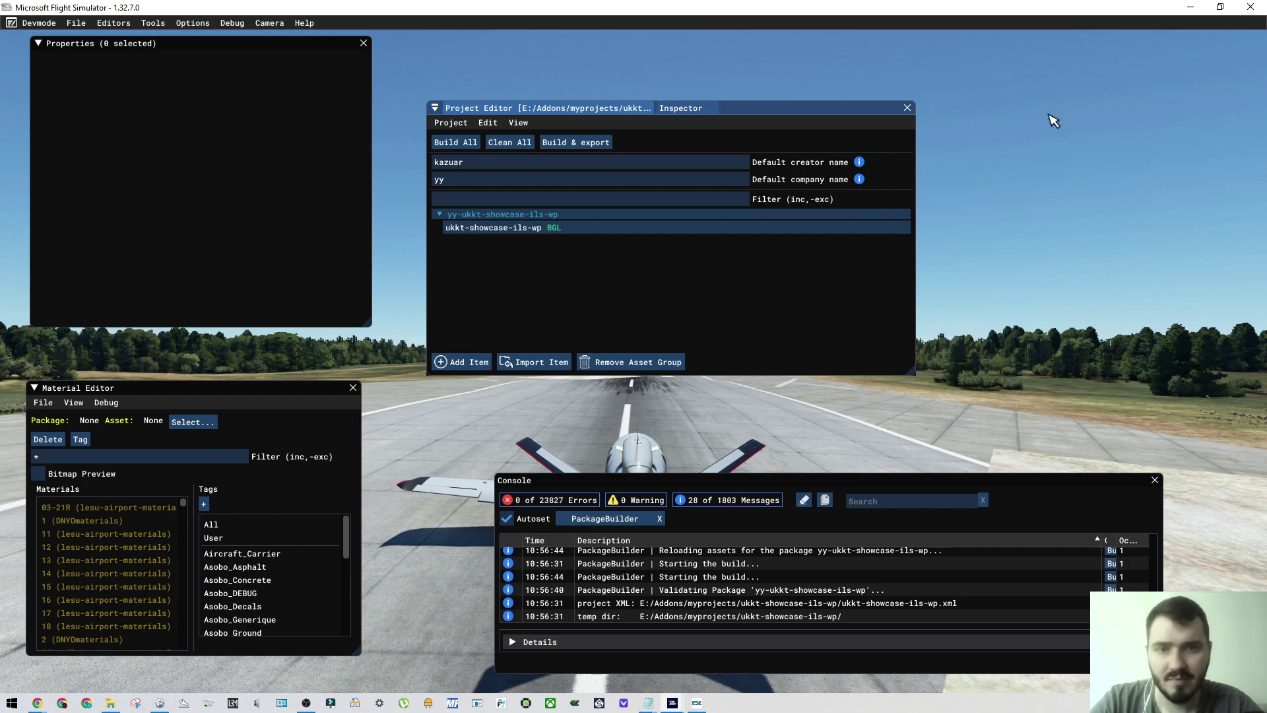
{"action": "left_click", "coordinate": [1252, 12]}
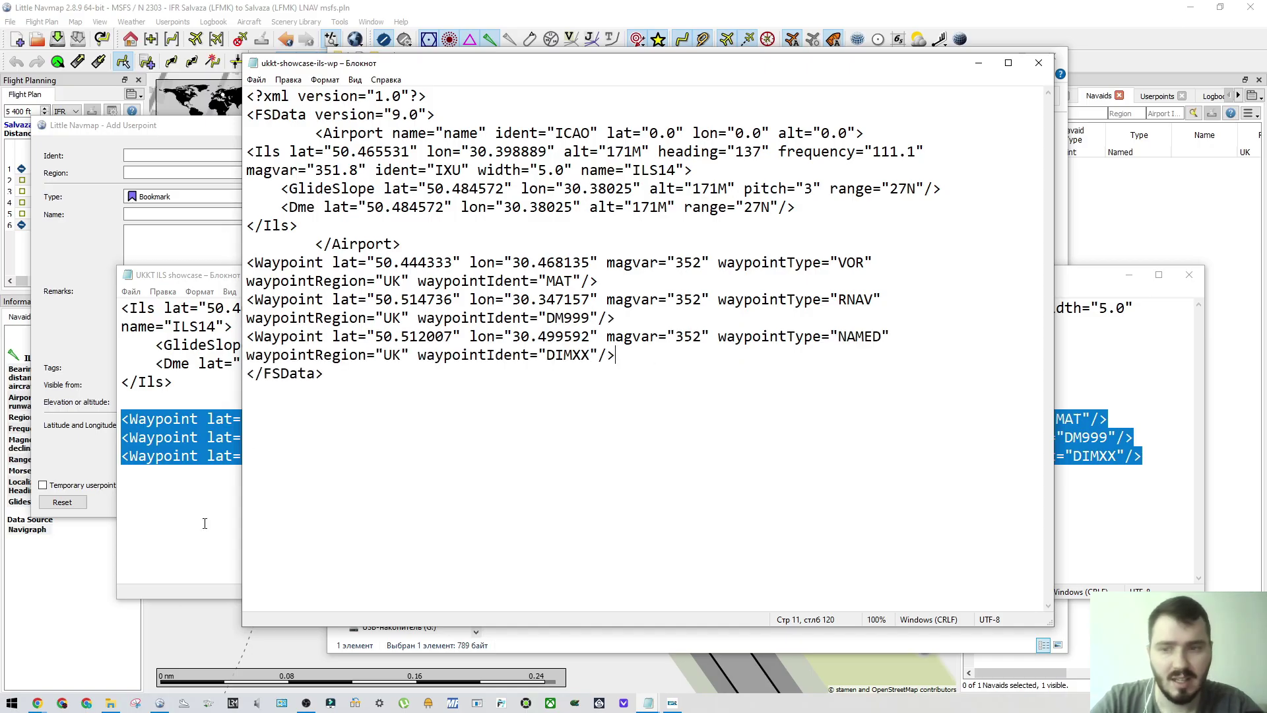
Step: Switch to File Explorer, maximize its window and go back up from the XML's folder to the myprojects folder
{"action": "left_click", "coordinate": [111, 703]}
{"action": "left_click_drag", "start_coordinate": [676, 58], "coordinate": [680, 5]}
{"action": "left_click", "coordinate": [548, 127]}
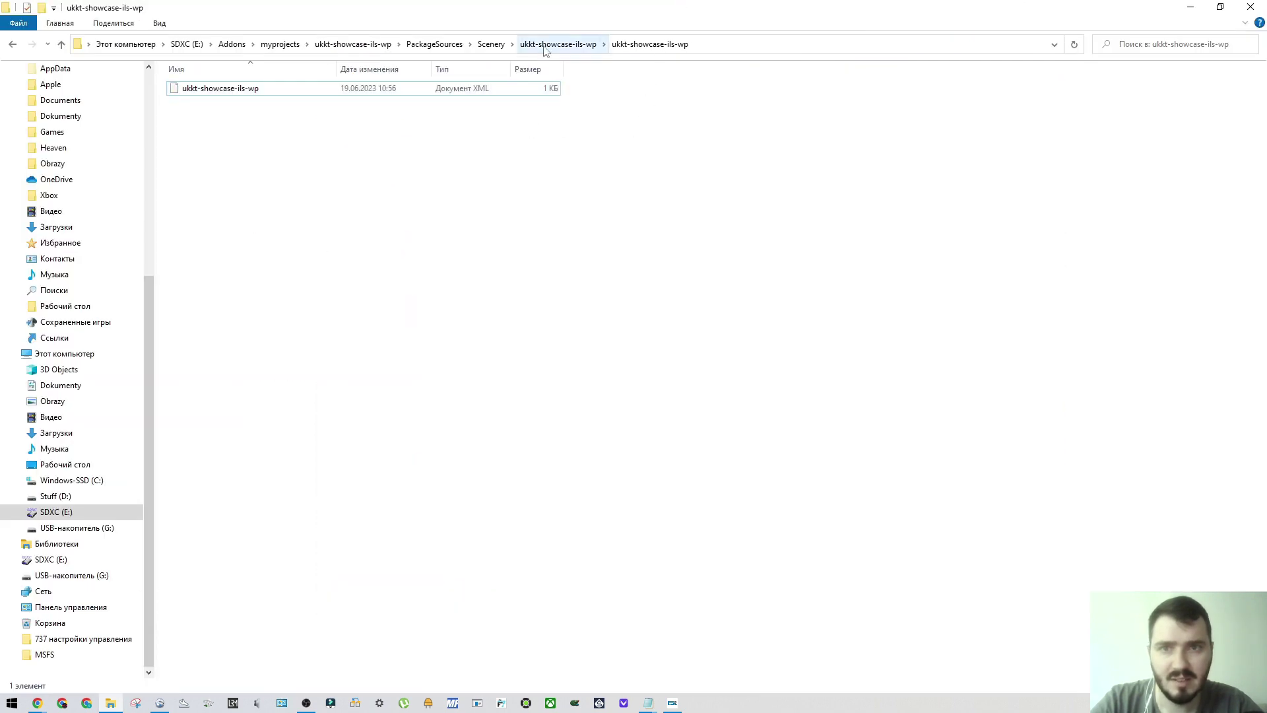
{"action": "left_click", "coordinate": [365, 46]}
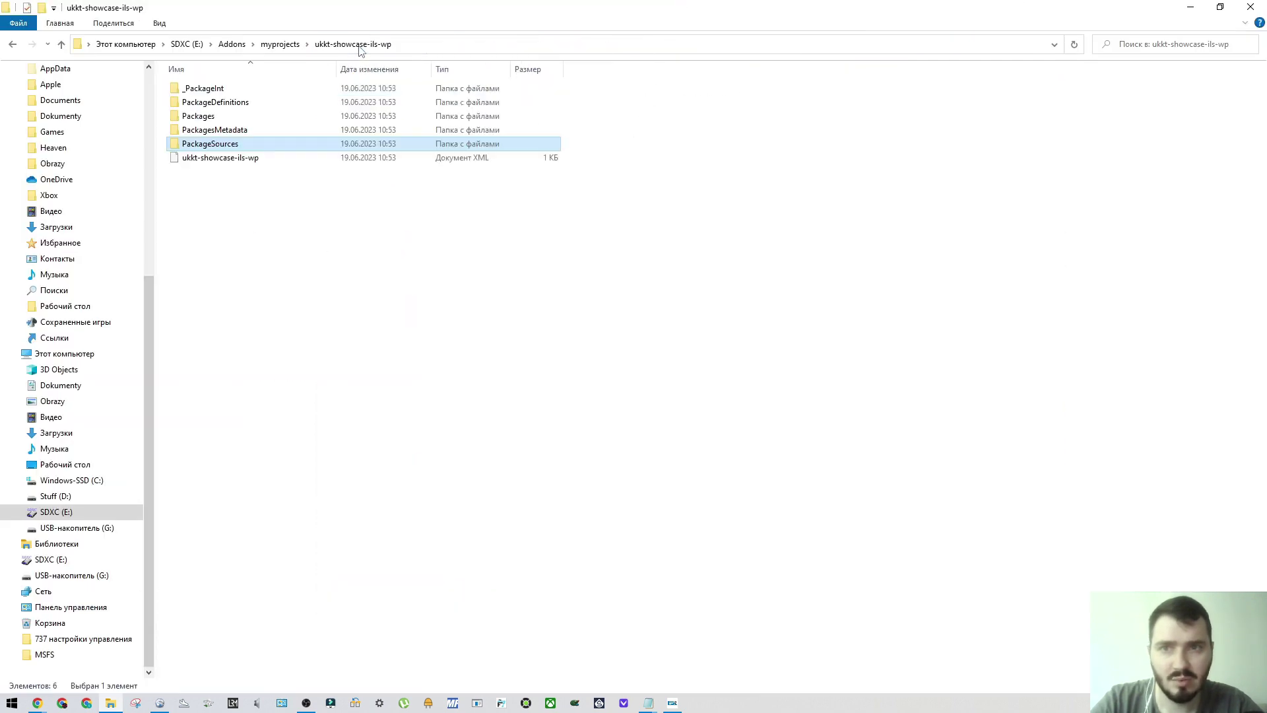
{"action": "right_click", "coordinate": [237, 190]}
{"action": "left_click", "coordinate": [353, 44]}
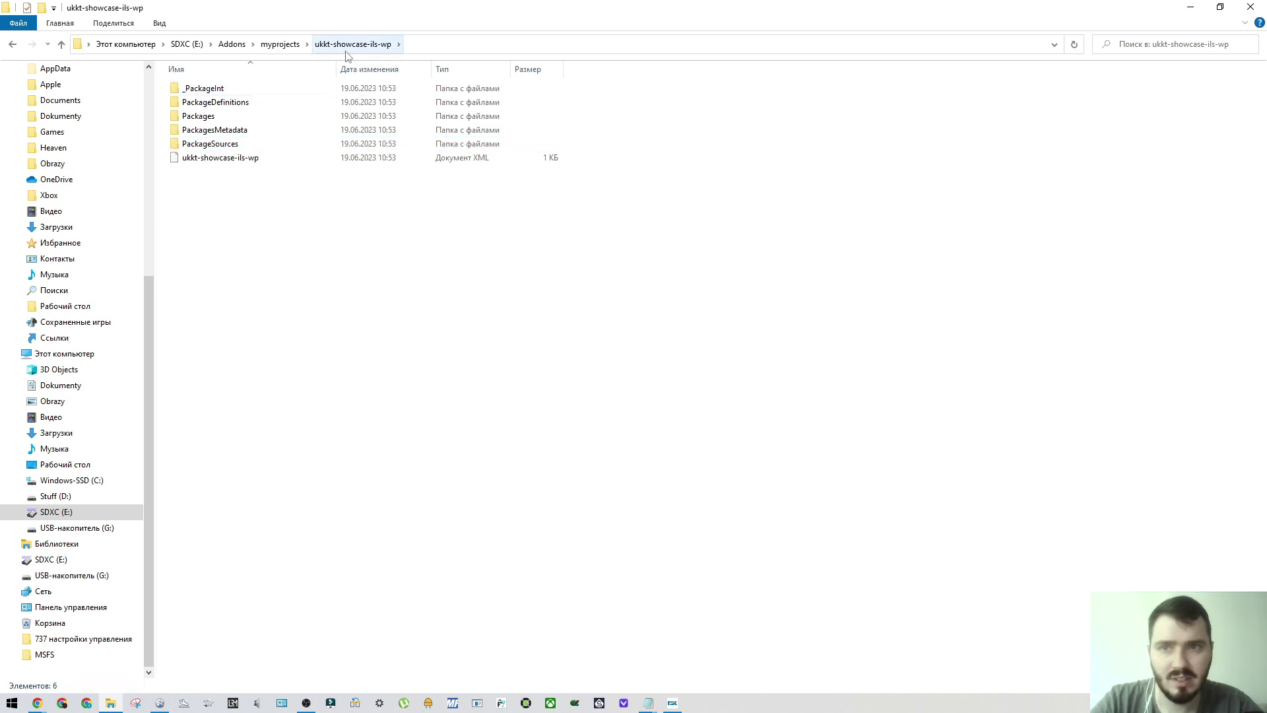
{"action": "left_click", "coordinate": [280, 44]}
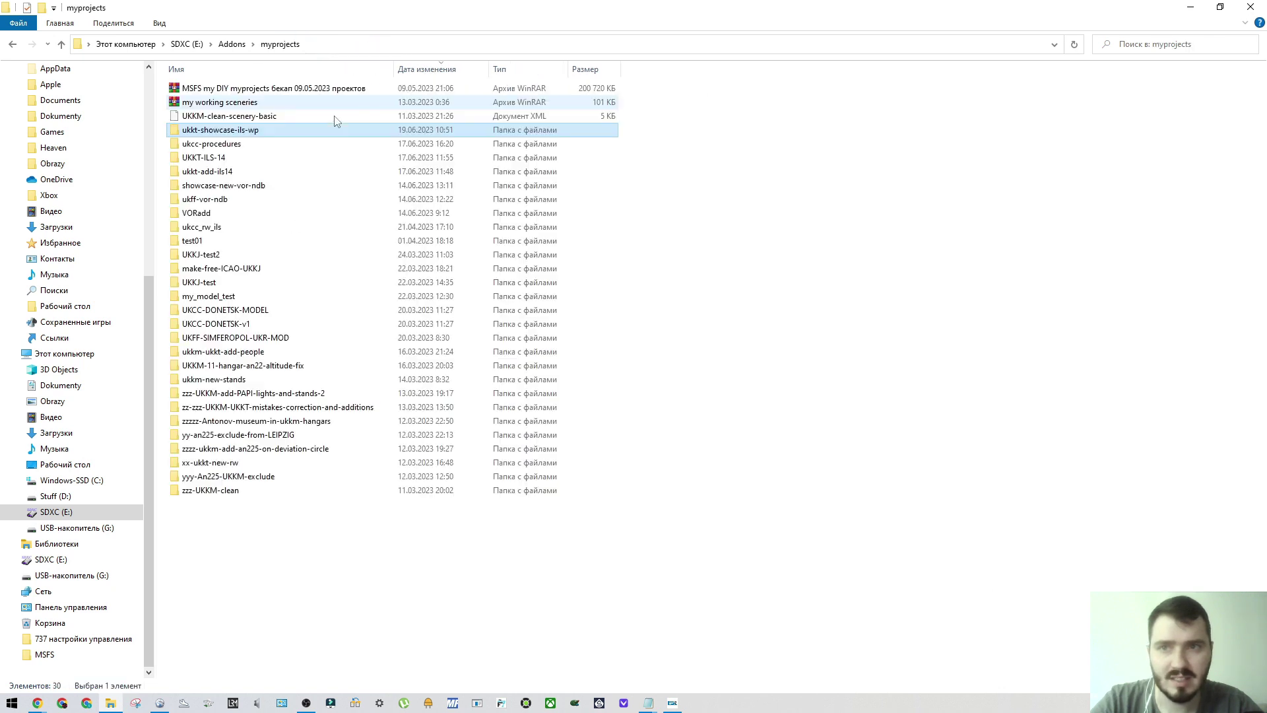
Step: Open the Packages folder inside ukkt-showcase-ils-wp and copy the built yy-ukkt-showcase-ils-wp folder
{"action": "double_click", "coordinate": [230, 132]}
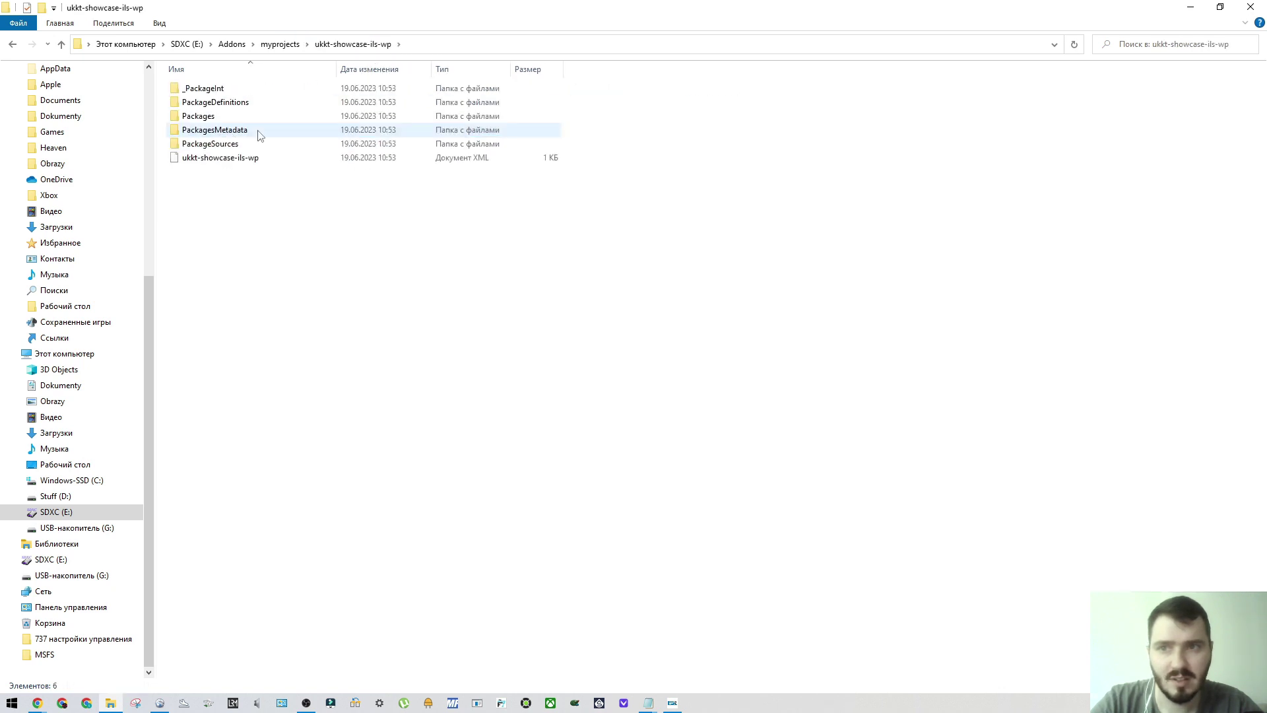
{"action": "double_click", "coordinate": [213, 119]}
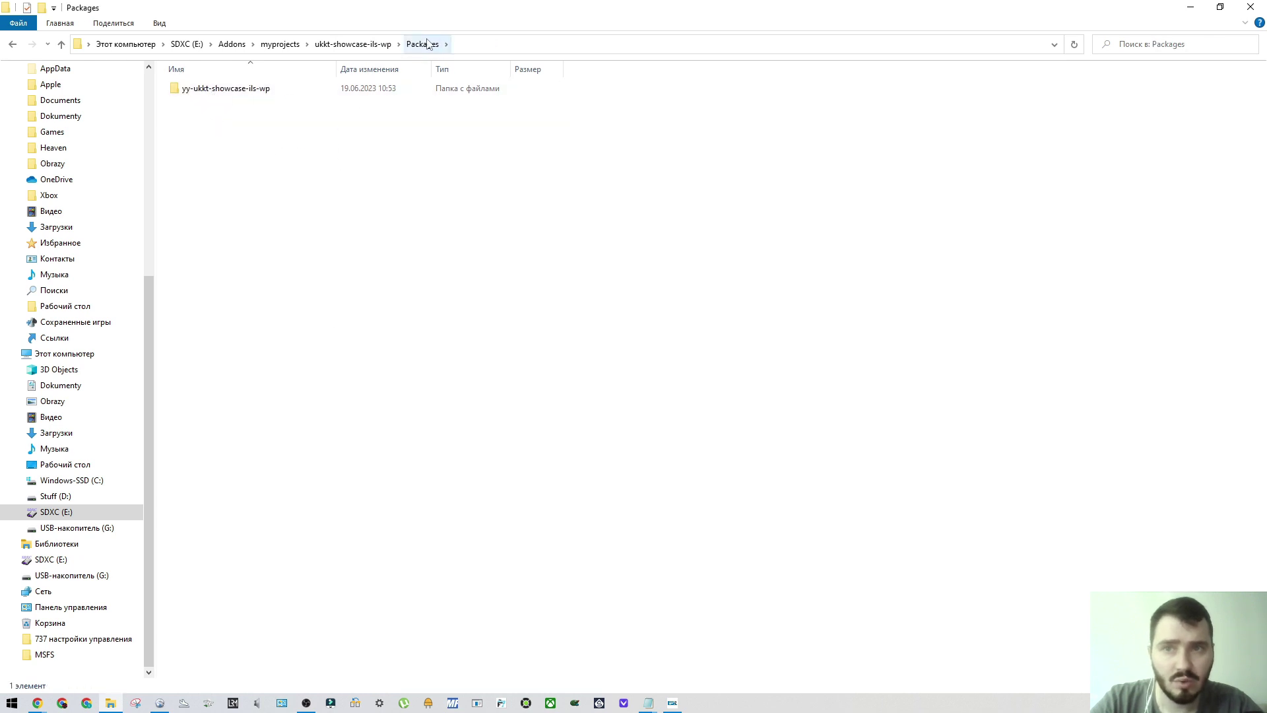
{"action": "left_click", "coordinate": [353, 44]}
{"action": "double_click", "coordinate": [208, 118]}
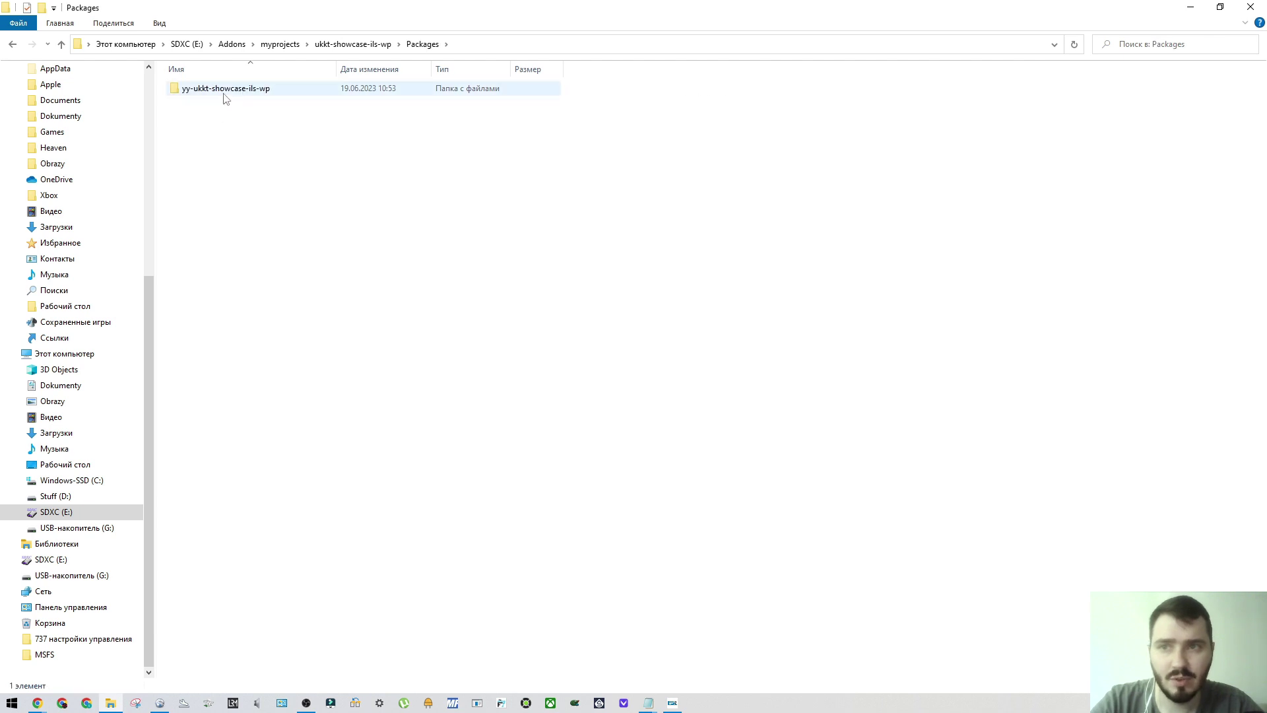
{"action": "left_click", "coordinate": [224, 92]}
{"action": "right_click", "coordinate": [224, 96]}
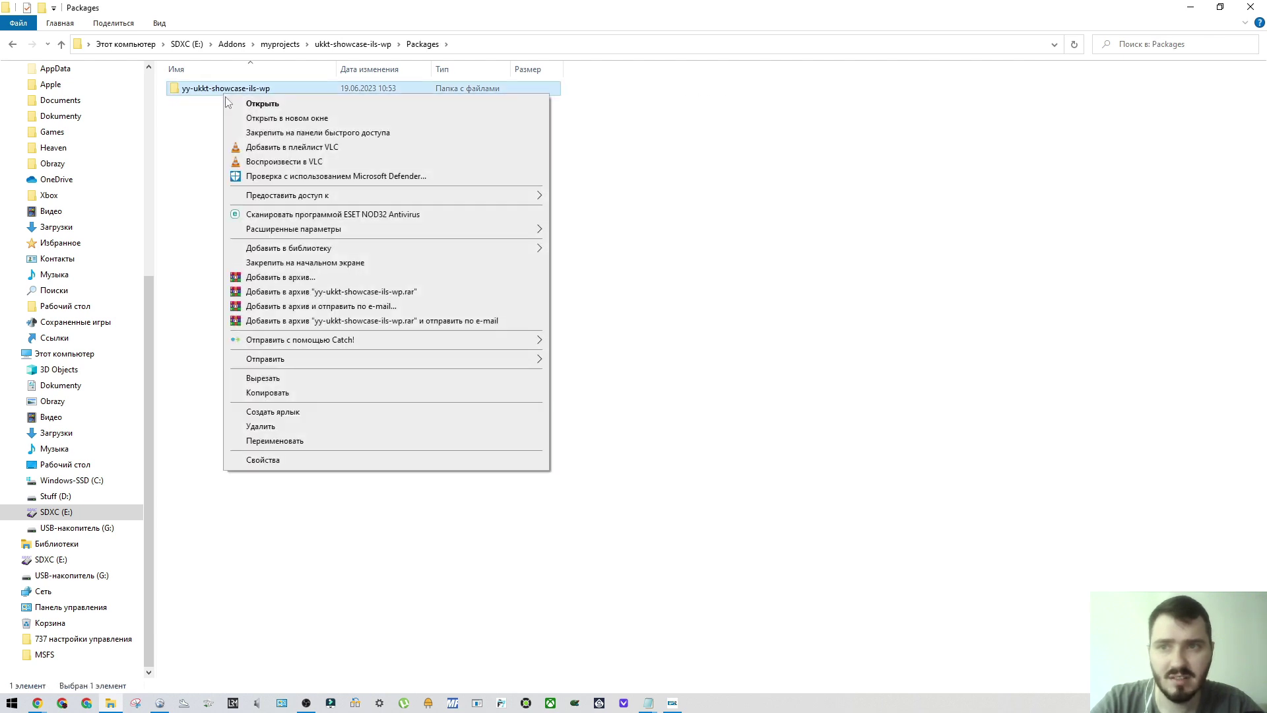
{"action": "left_click", "coordinate": [282, 393]}
Step: Paste the copied package folder into the Community folder of MSFS2020 on drive D and move the window aside
{"action": "left_click", "coordinate": [126, 43]}
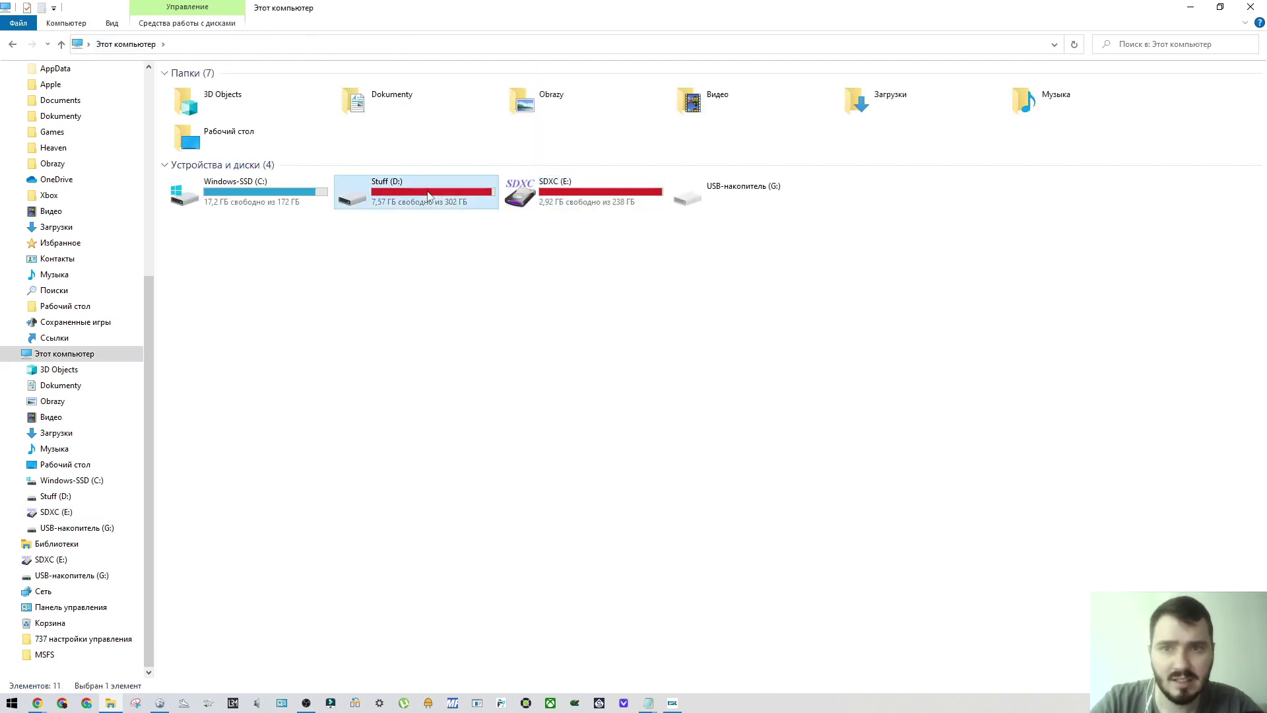
{"action": "double_click", "coordinate": [369, 188]}
{"action": "double_click", "coordinate": [319, 143]}
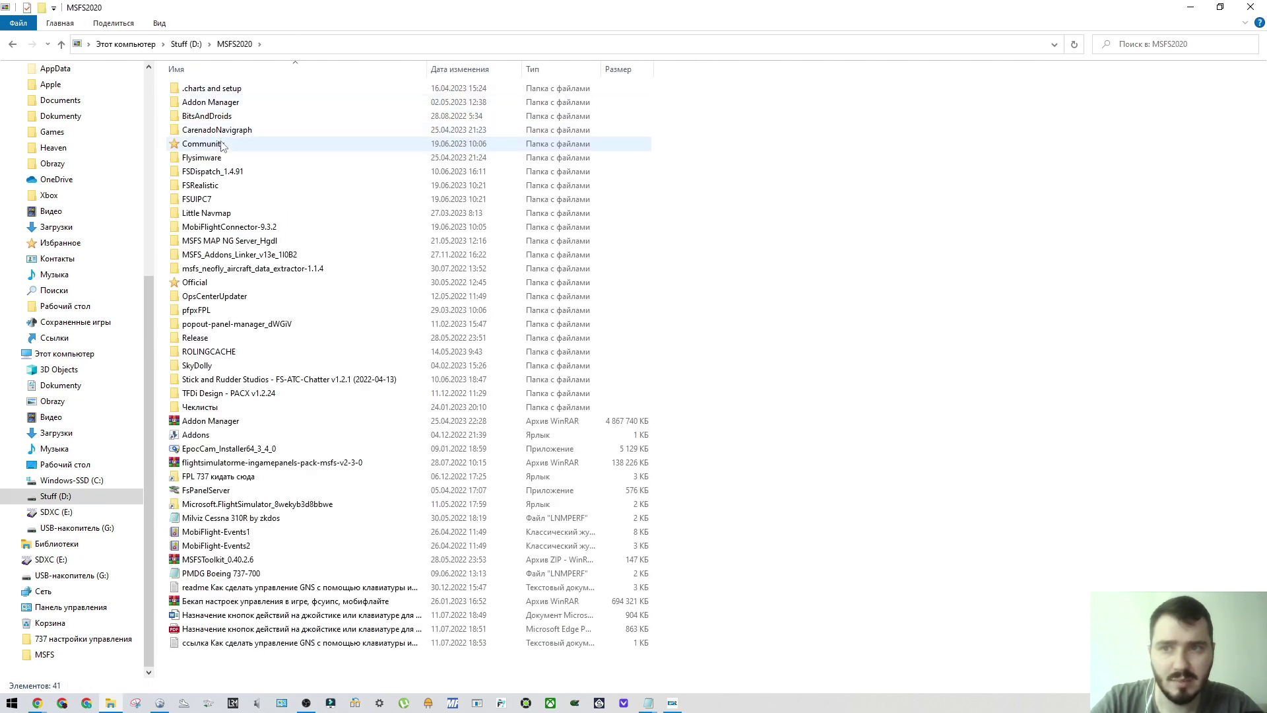
{"action": "double_click", "coordinate": [221, 145]}
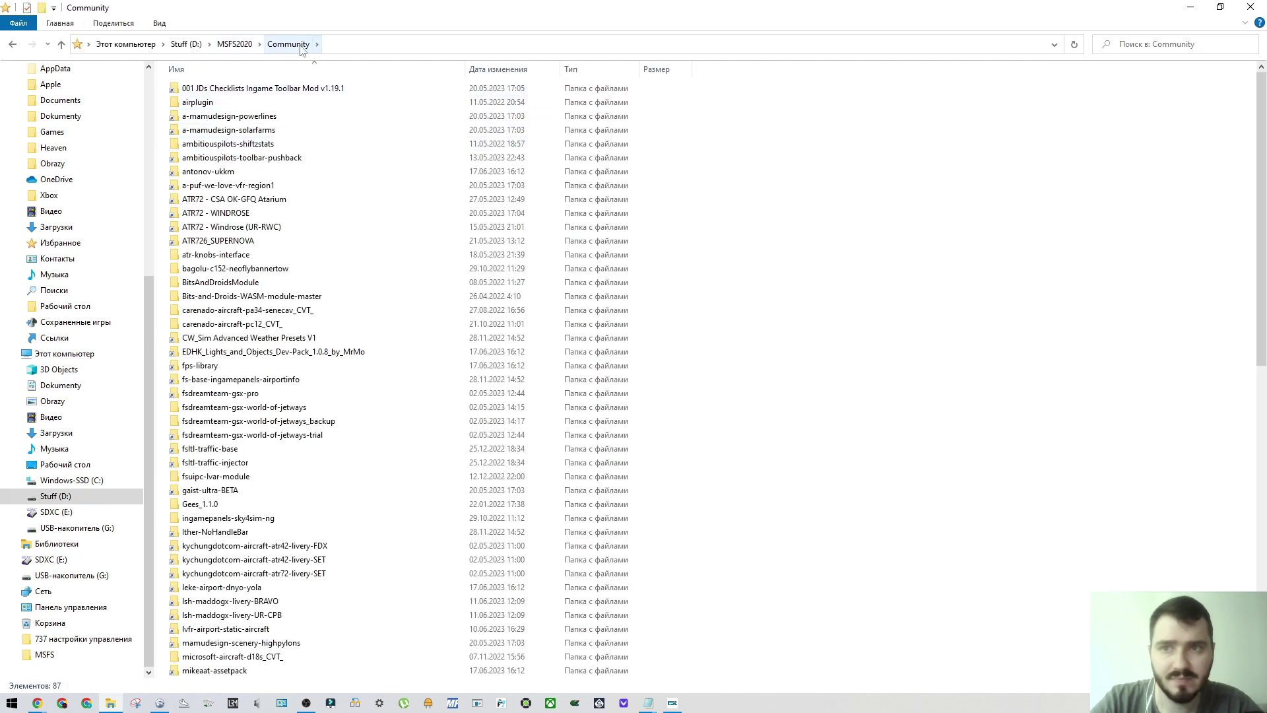
{"action": "right_click", "coordinate": [903, 311]}
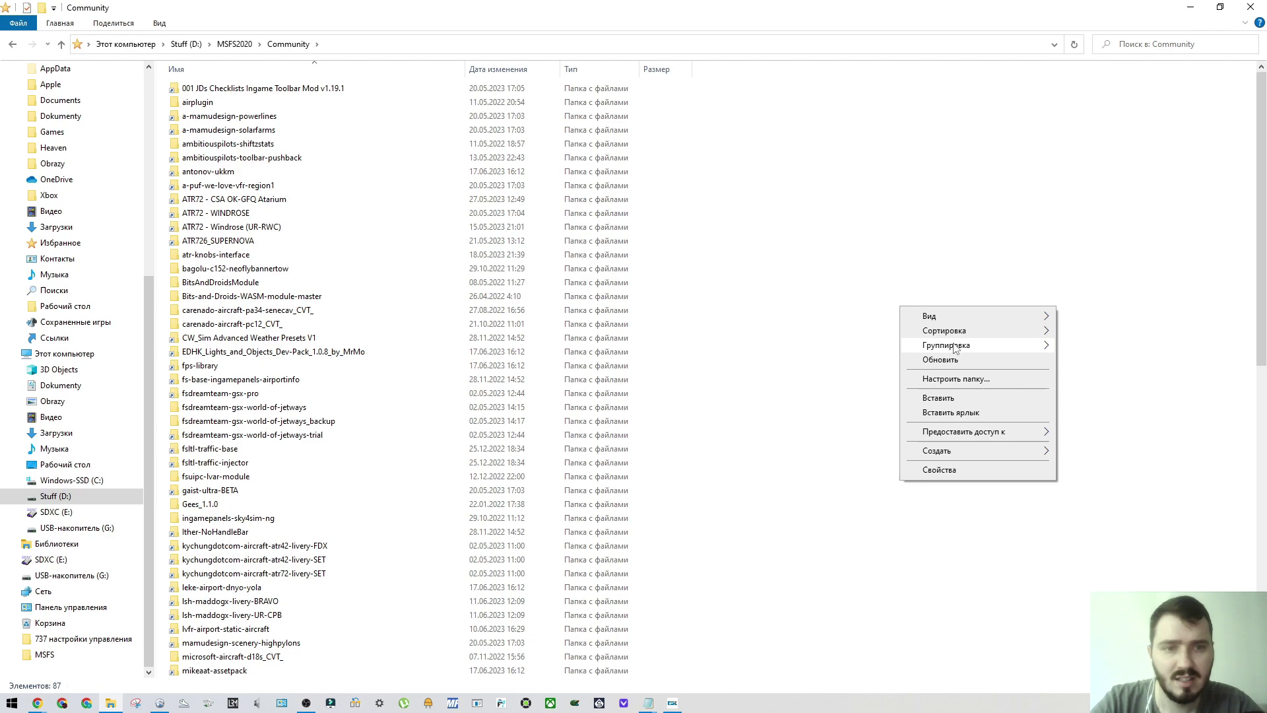
{"action": "left_click", "coordinate": [937, 398]}
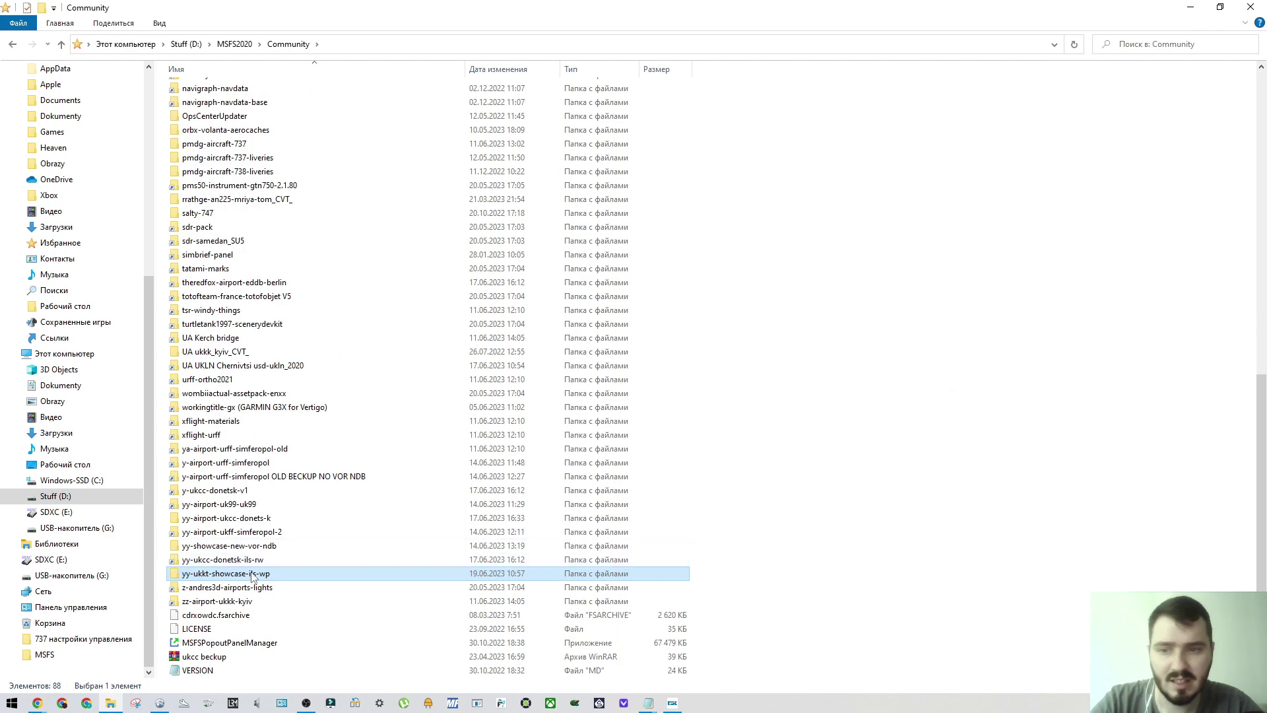
{"action": "left_click_drag", "start_coordinate": [617, 12], "coordinate": [1266, 232]}
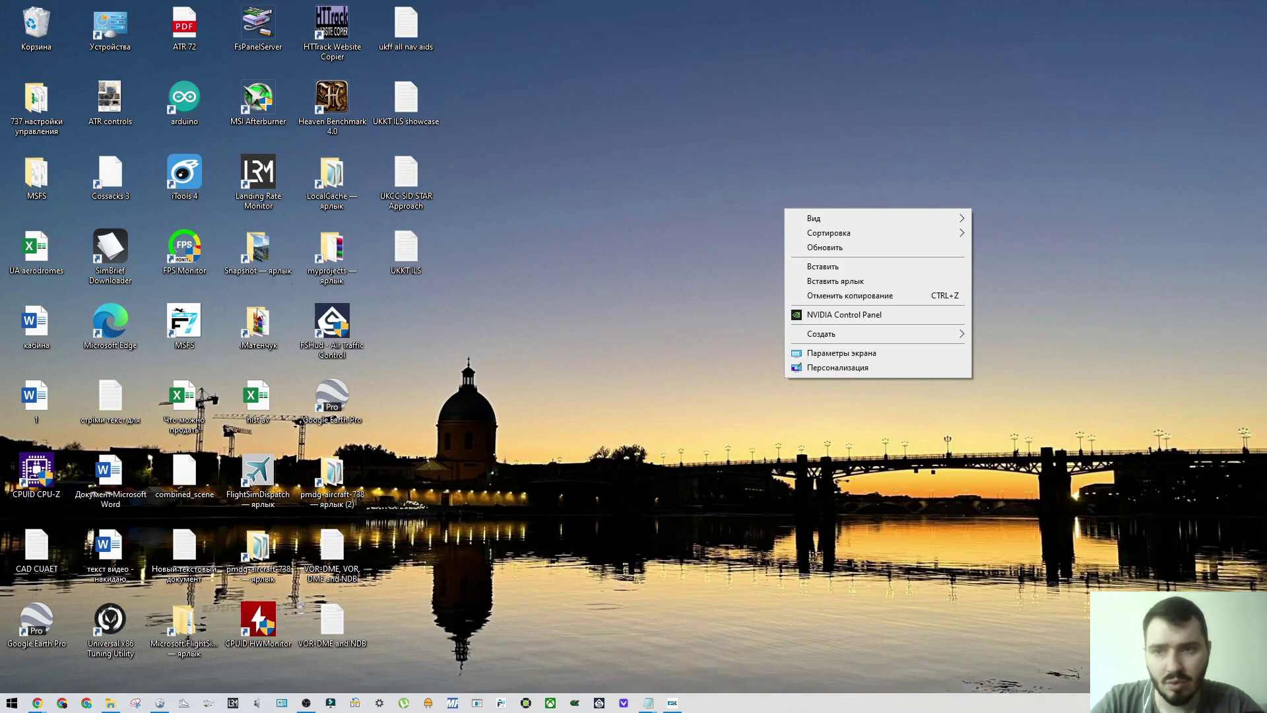
Step: Open the Microsoft.FlightSimulator_8wekyb3d8bbwe folder from its desktop shortcut and show its full path in the address
{"action": "left_click", "coordinate": [259, 315]}
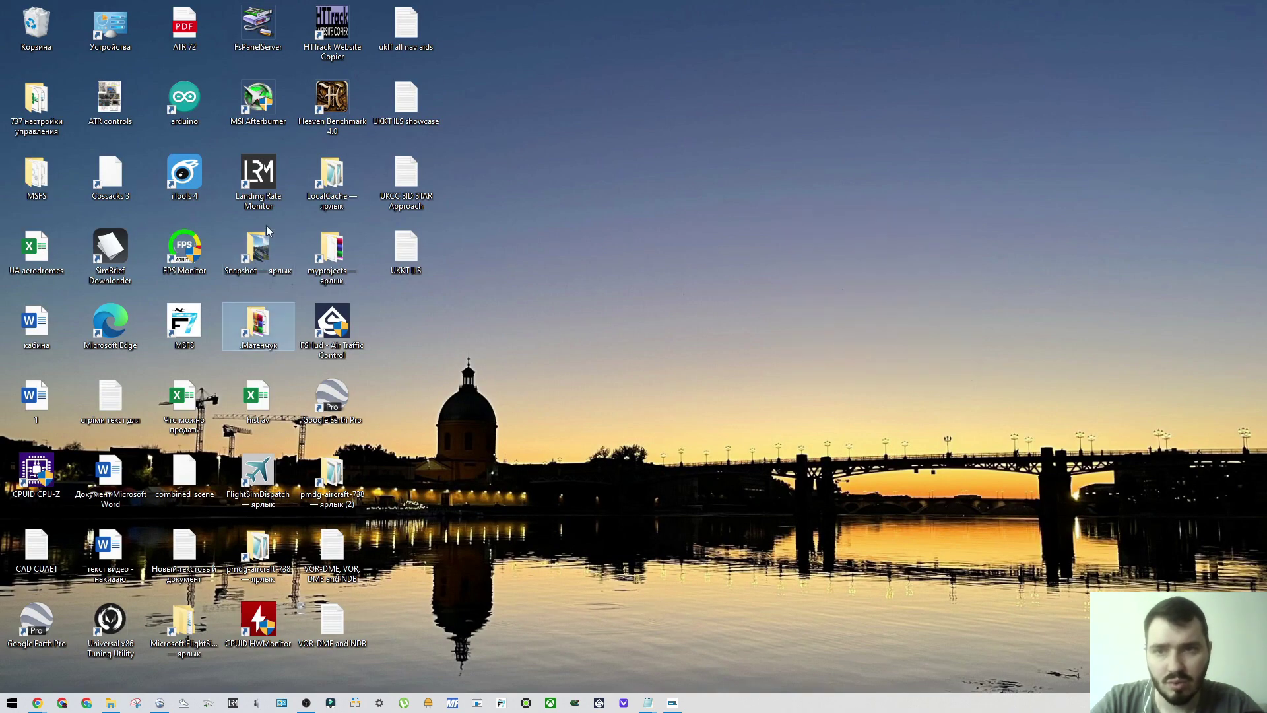
{"action": "double_click", "coordinate": [181, 616]}
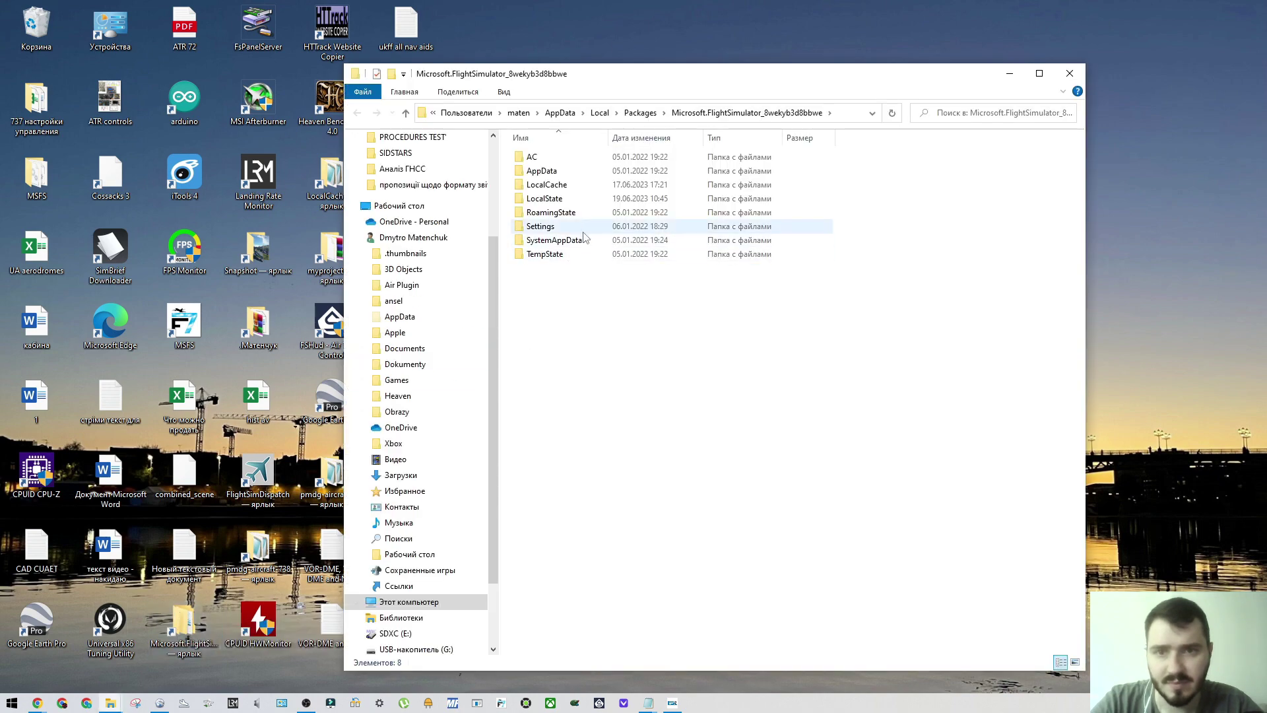
{"action": "left_click", "coordinate": [848, 113]}
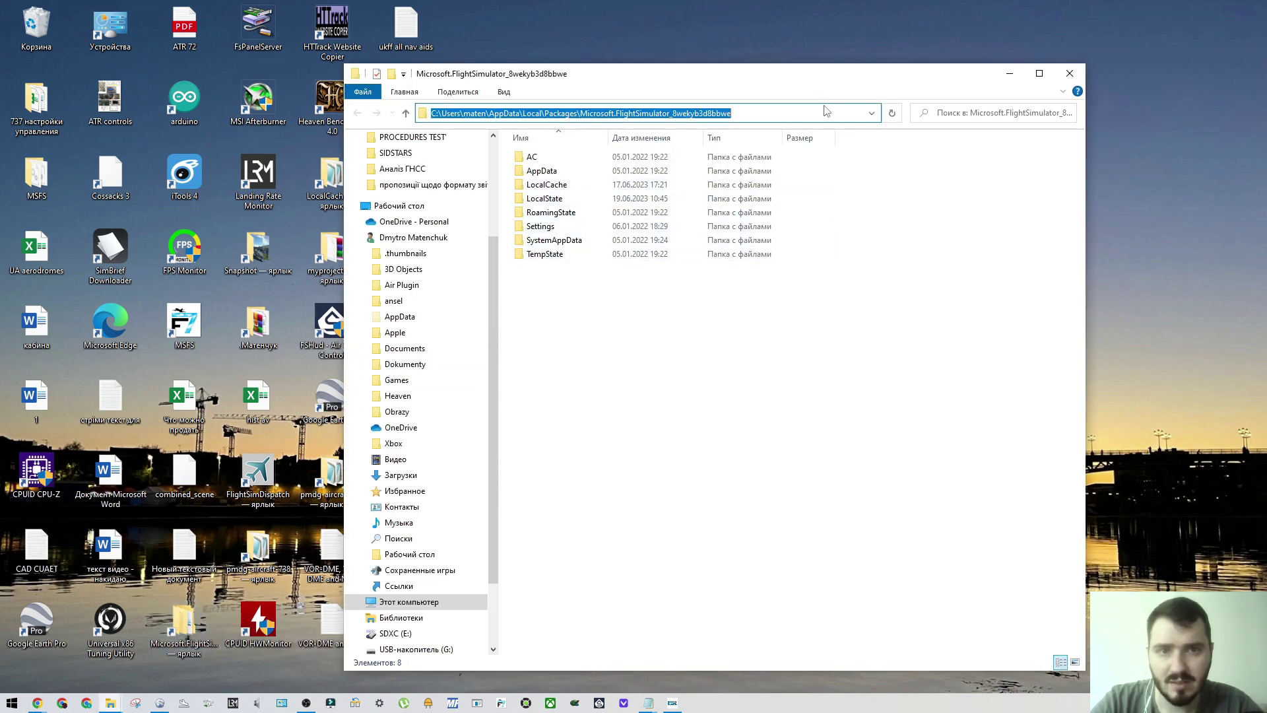
{"action": "left_click_drag", "start_coordinate": [790, 85], "coordinate": [79, 74]}
{"action": "left_click", "coordinate": [415, 75]}
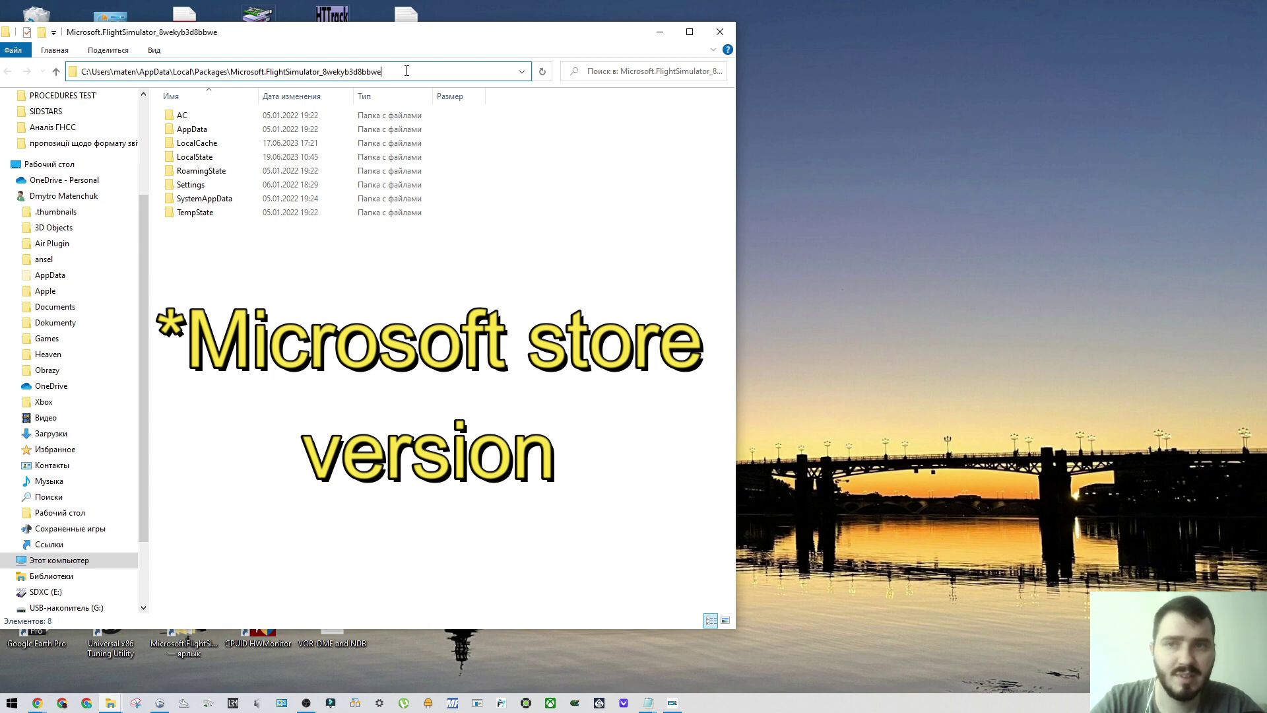
{"action": "left_click_drag", "start_coordinate": [405, 72], "coordinate": [107, 74]}
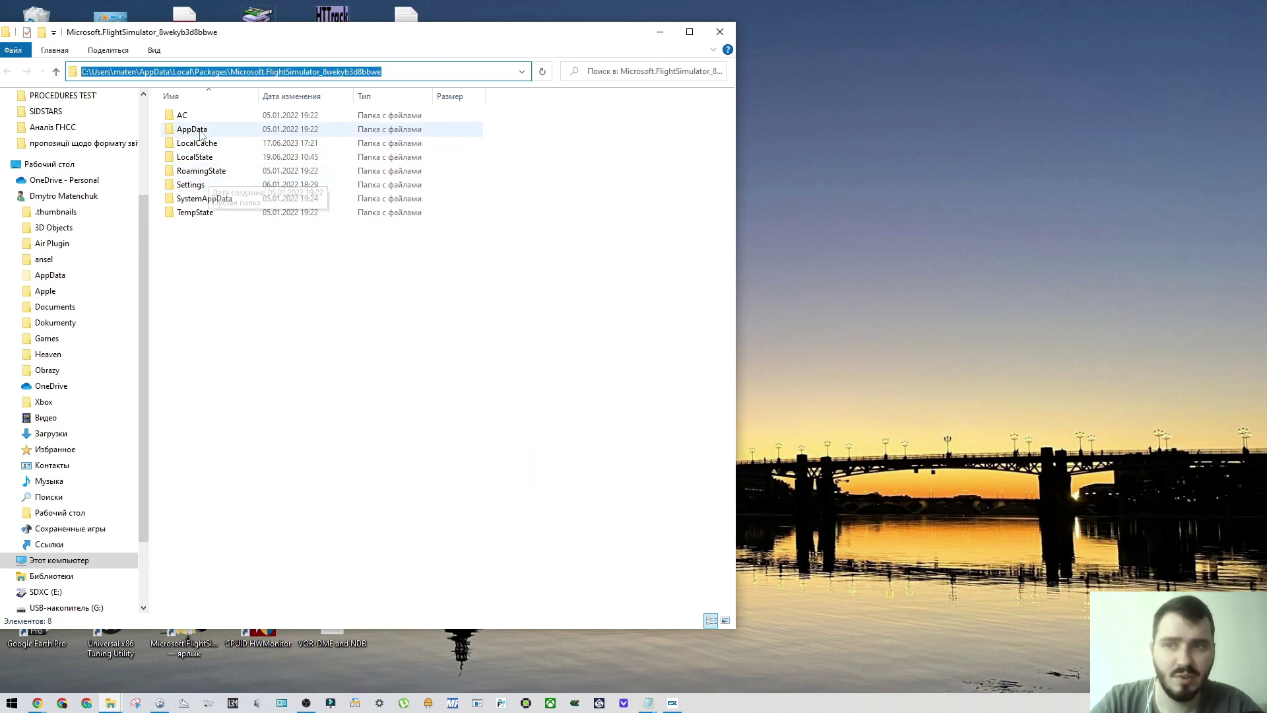
{"action": "left_click", "coordinate": [420, 76]}
{"action": "left_click", "coordinate": [487, 152]}
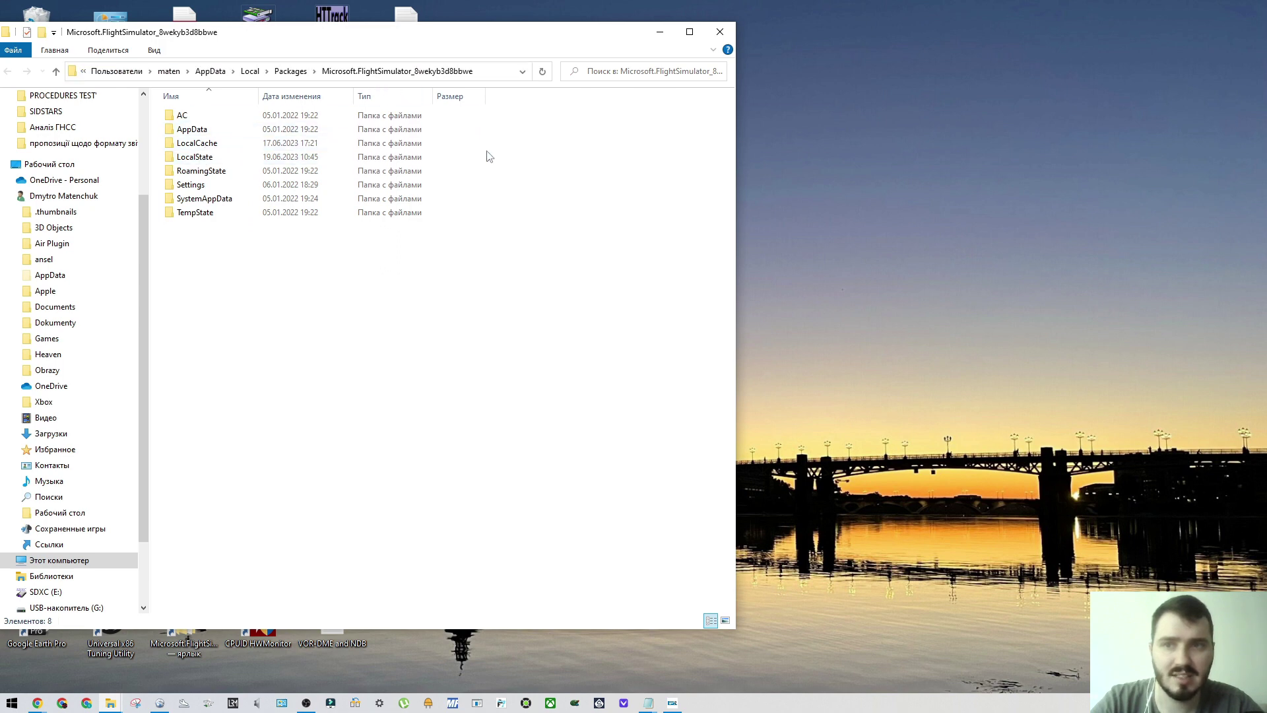
Step: Go into the LocalCache folder and open the Content XML document in Notepad (Блокнот)
{"action": "double_click", "coordinate": [197, 145]}
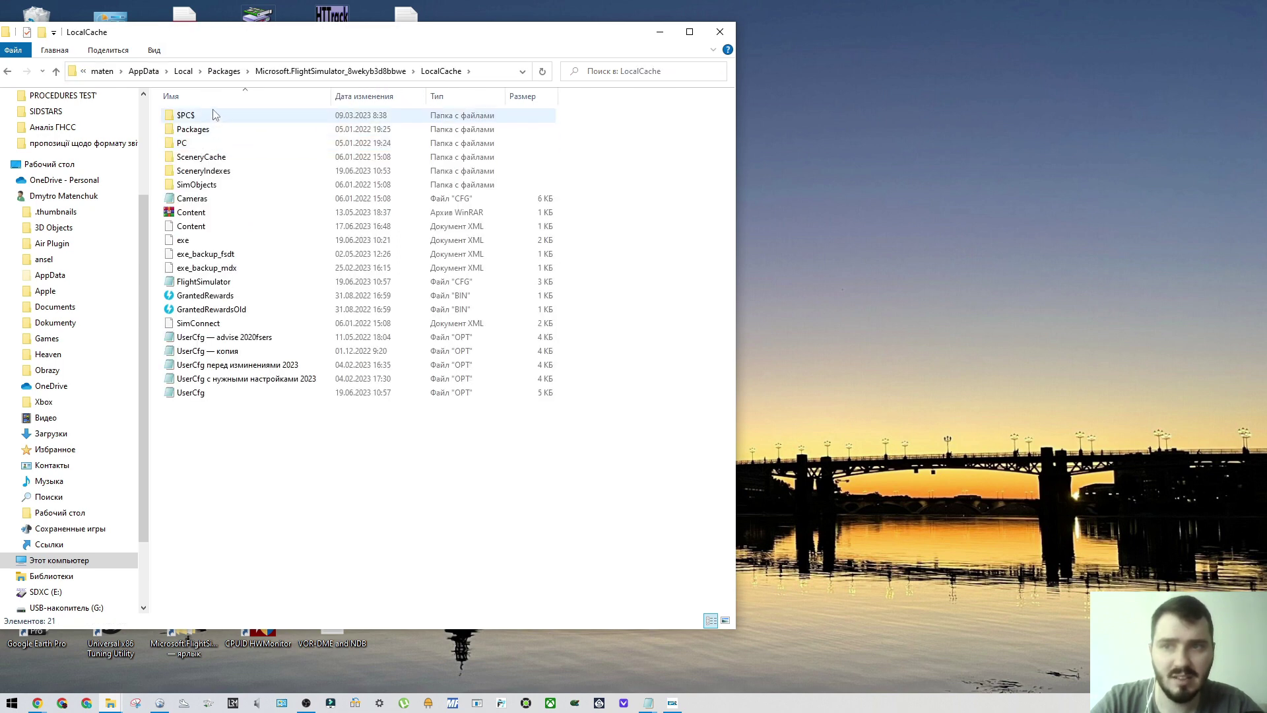
{"action": "left_click", "coordinate": [196, 228]}
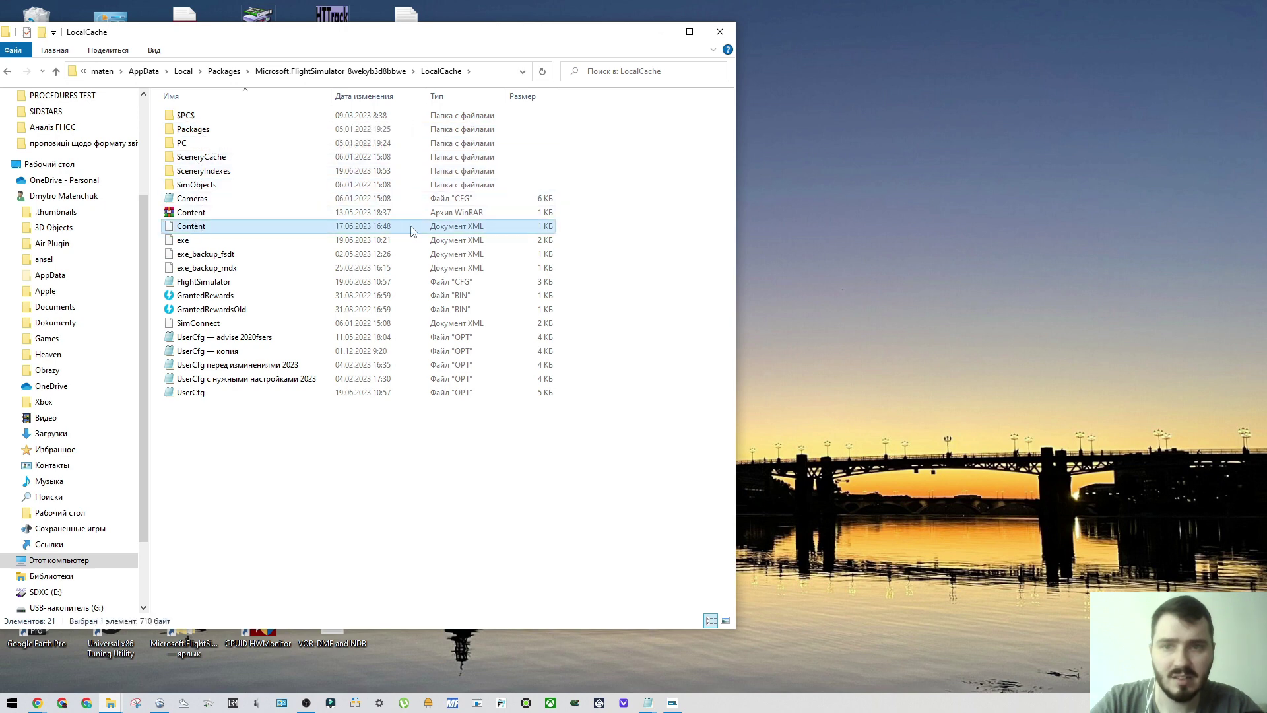
{"action": "right_click", "coordinate": [193, 231]}
{"action": "left_click", "coordinate": [181, 233]}
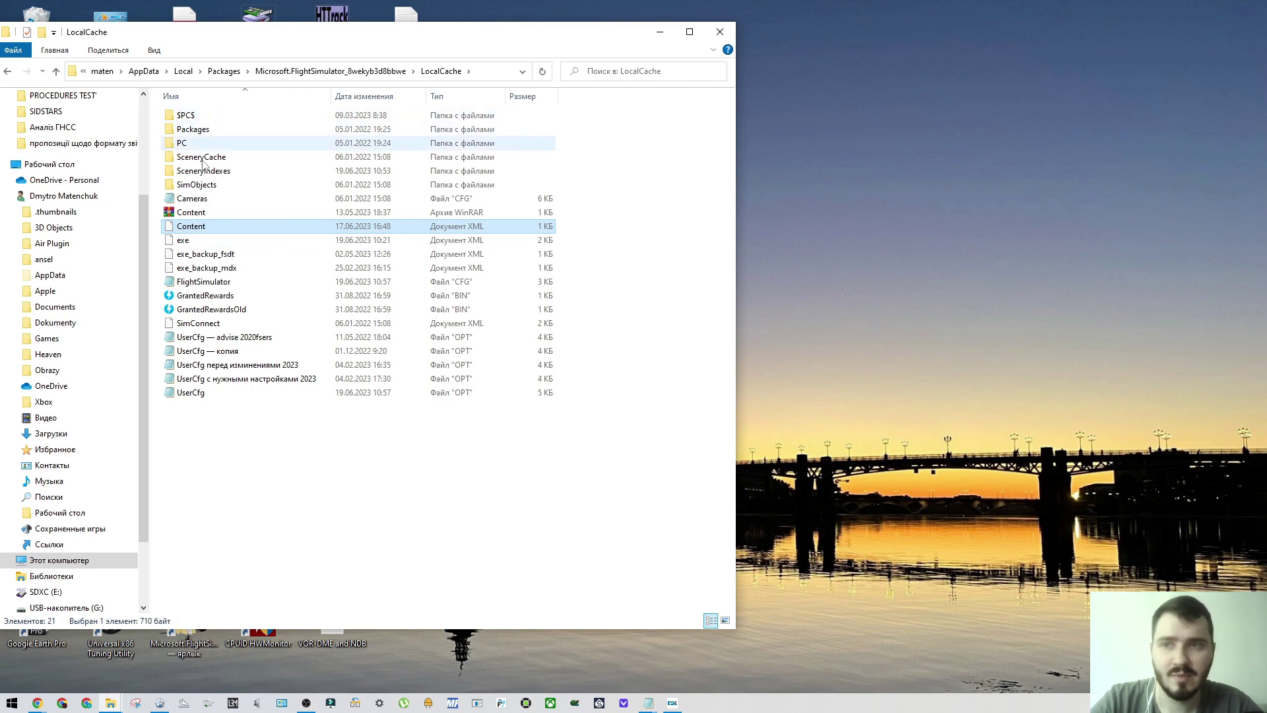
{"action": "right_click", "coordinate": [198, 228]}
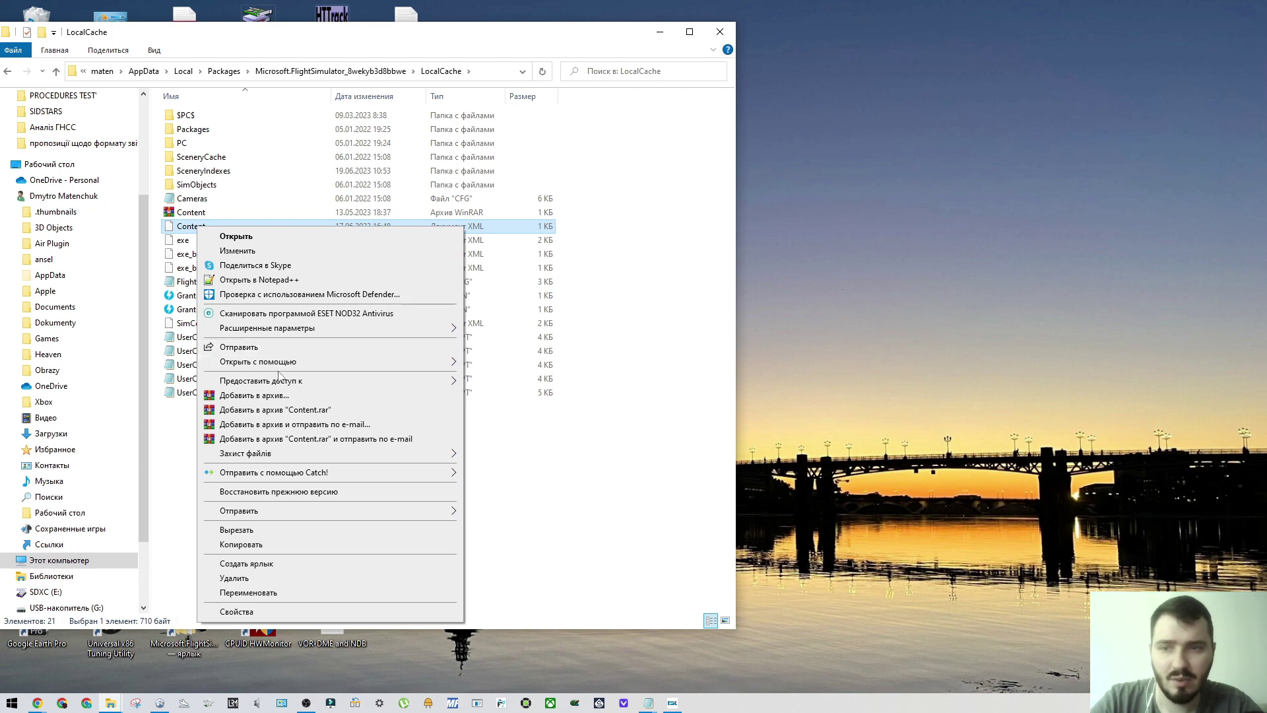
{"action": "mouse_move", "coordinate": [273, 520]}
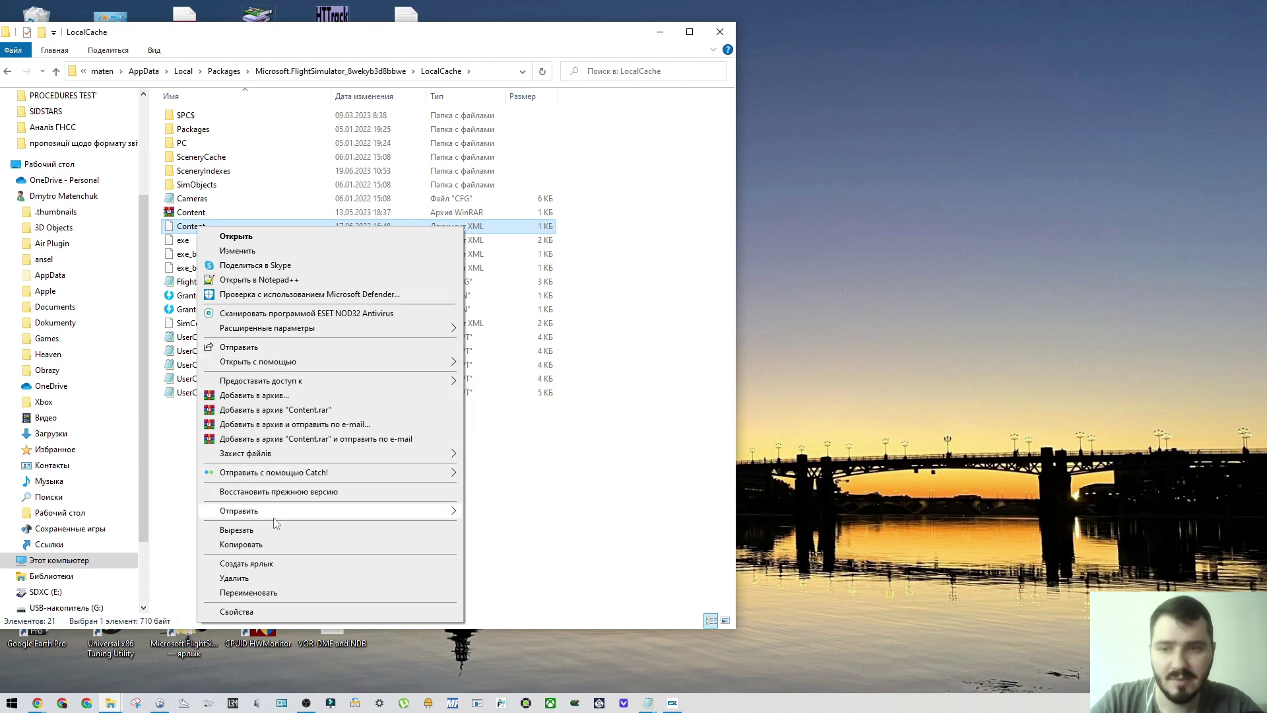
{"action": "mouse_move", "coordinate": [279, 363]}
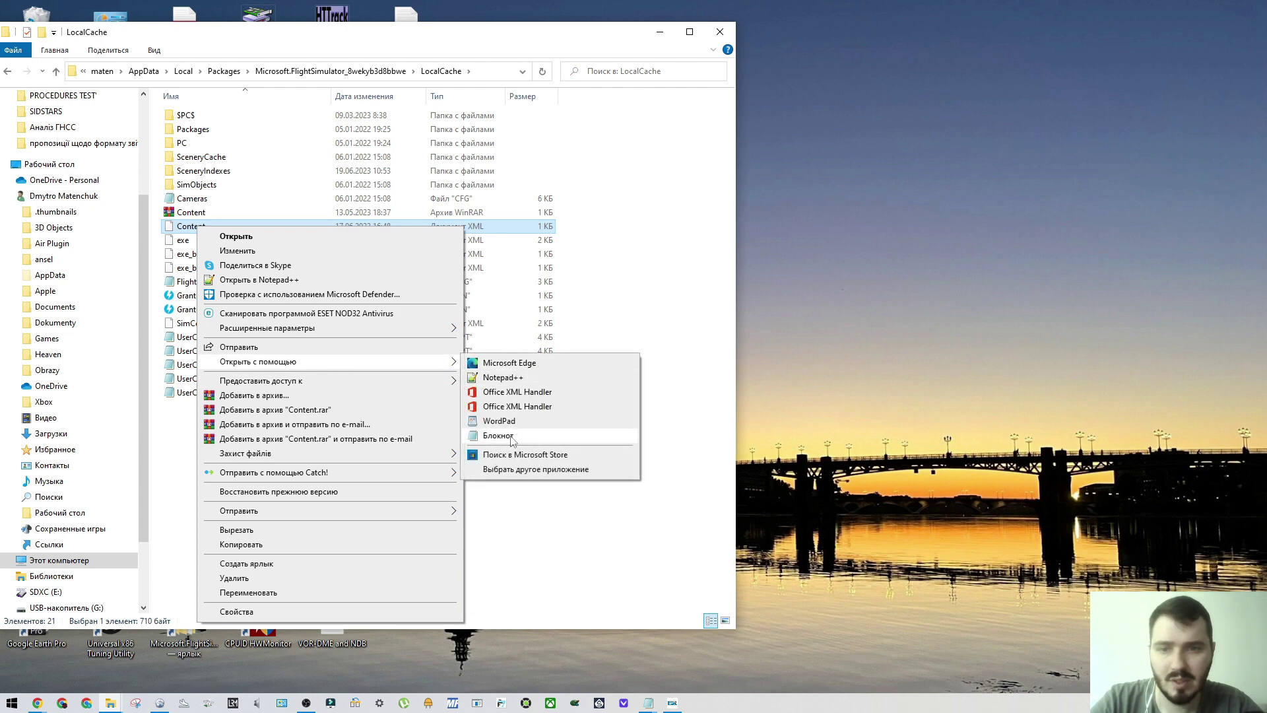
{"action": "left_click", "coordinate": [538, 440]}
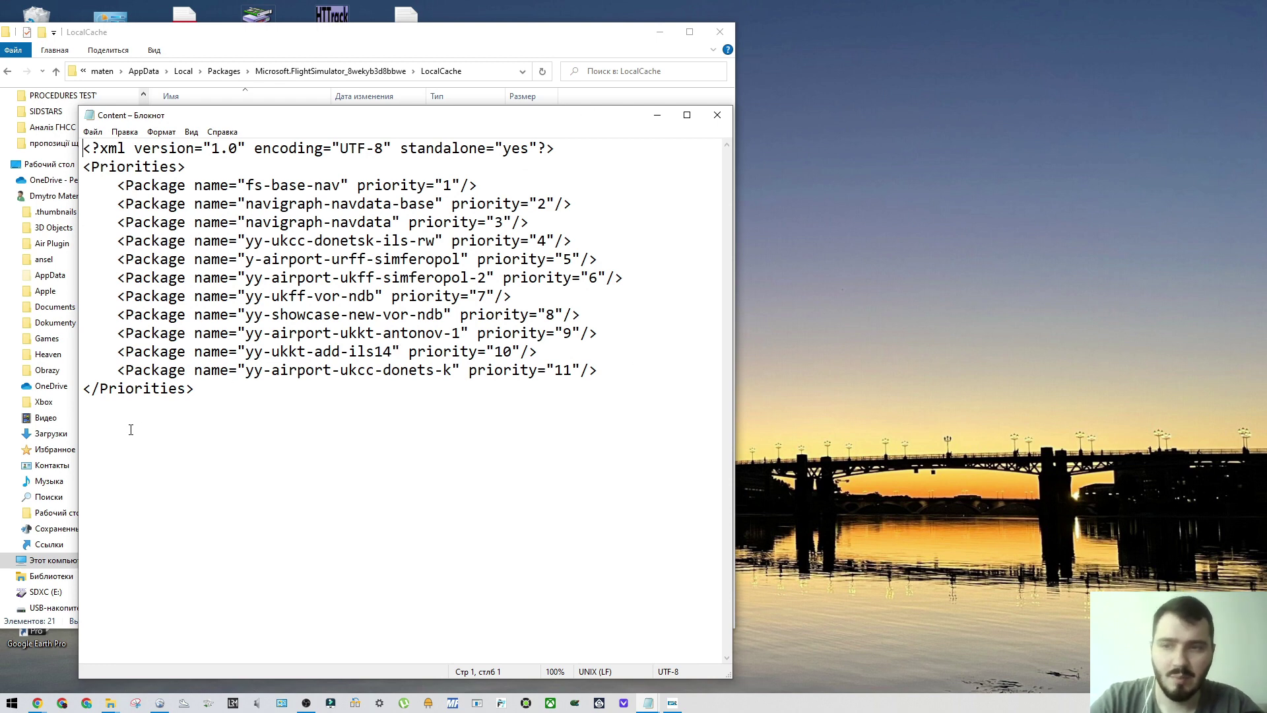
Step: Duplicate the yy-airport-ukcc-donets-k Package line onto a new line below it and set the copy's priority to 12
{"action": "left_click_drag", "start_coordinate": [611, 368], "coordinate": [121, 373]}
{"action": "key", "text": "ctrl+c"}
{"action": "left_click", "coordinate": [644, 367]}
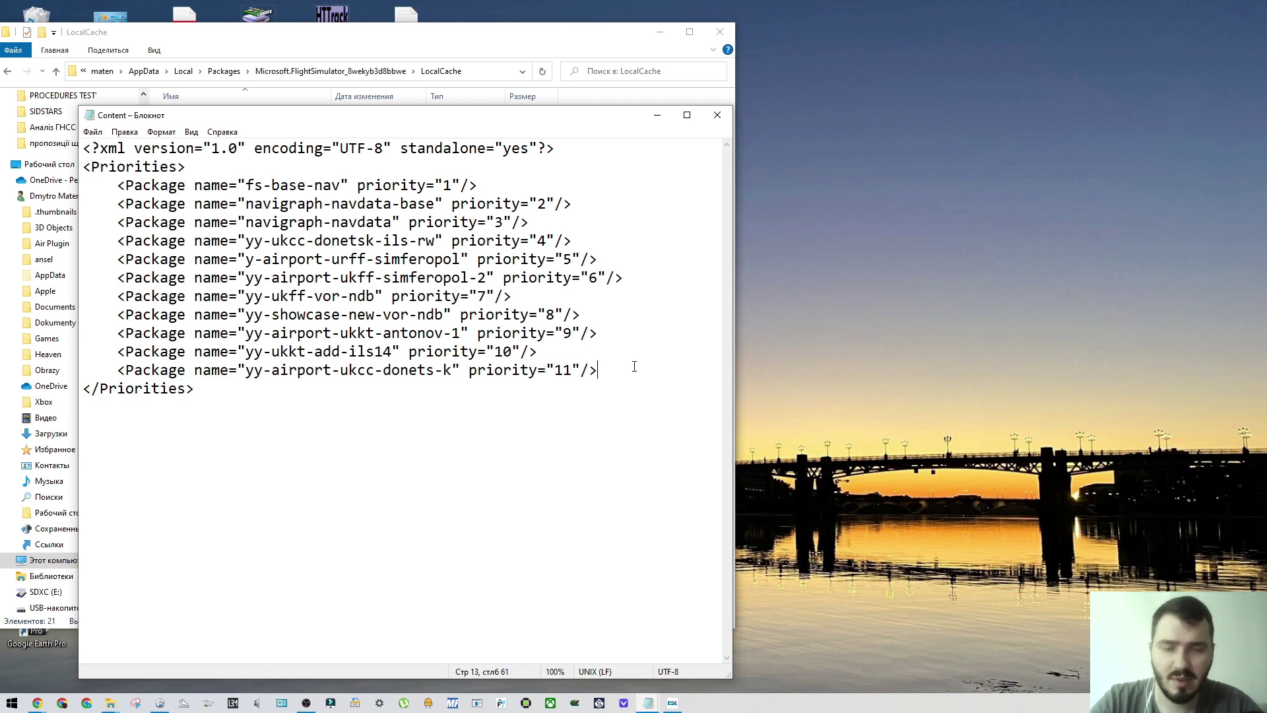
{"action": "key", "text": "Return"}
{"action": "key", "text": "ctrl+v"}
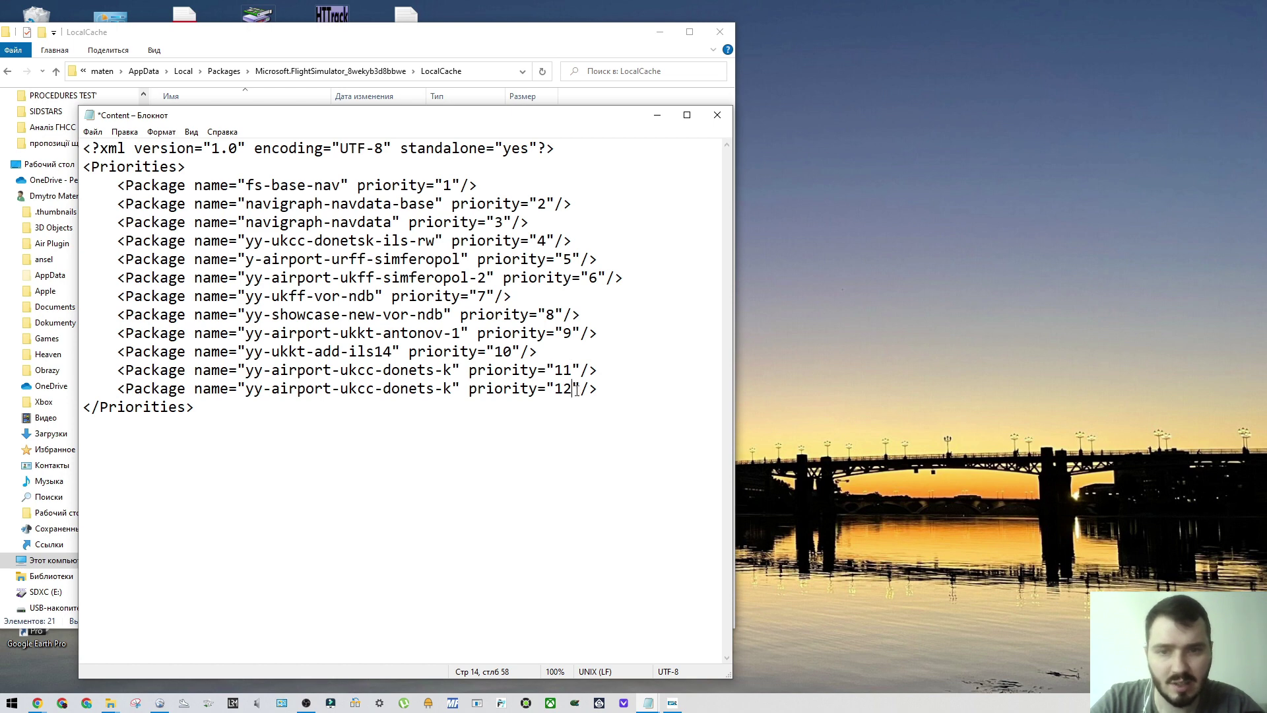
Step: Clear the package name between the quotation marks in the priority 12 line
{"action": "left_click_drag", "start_coordinate": [576, 389], "coordinate": [454, 387]}
{"action": "left_click", "coordinate": [324, 389]}
{"action": "key", "text": "Home"}
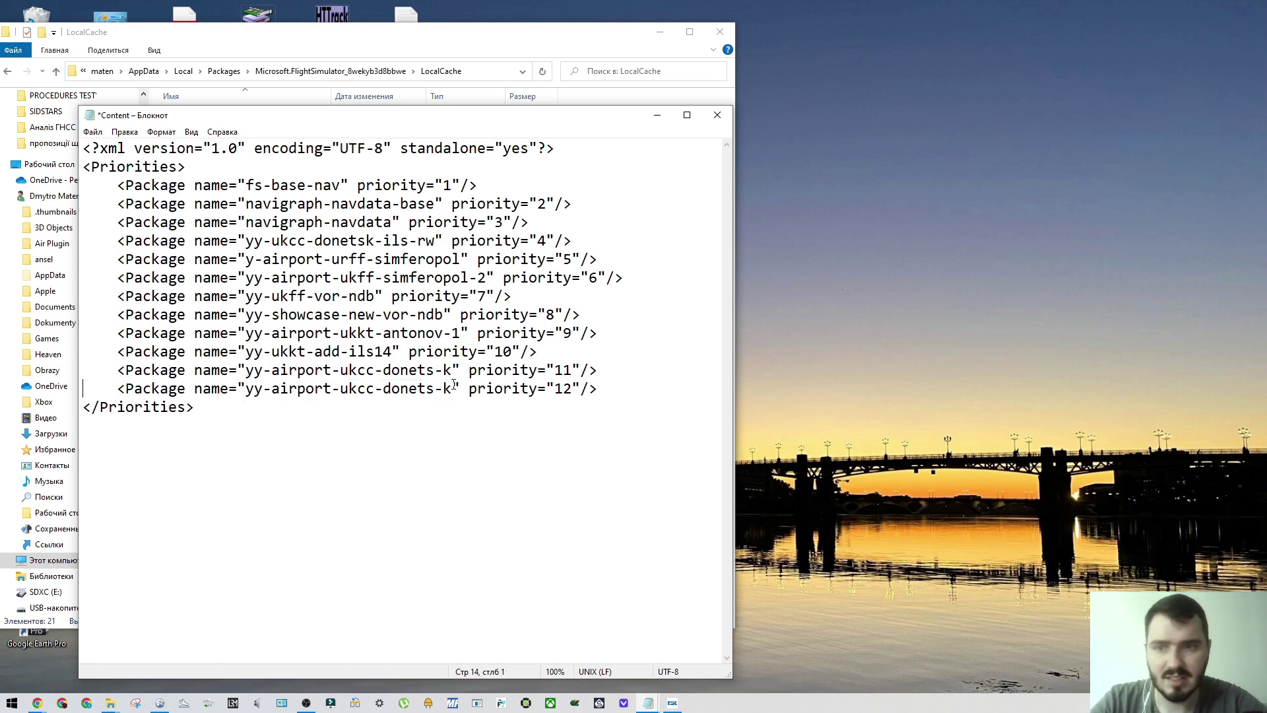
{"action": "left_click_drag", "start_coordinate": [453, 389], "coordinate": [247, 389]}
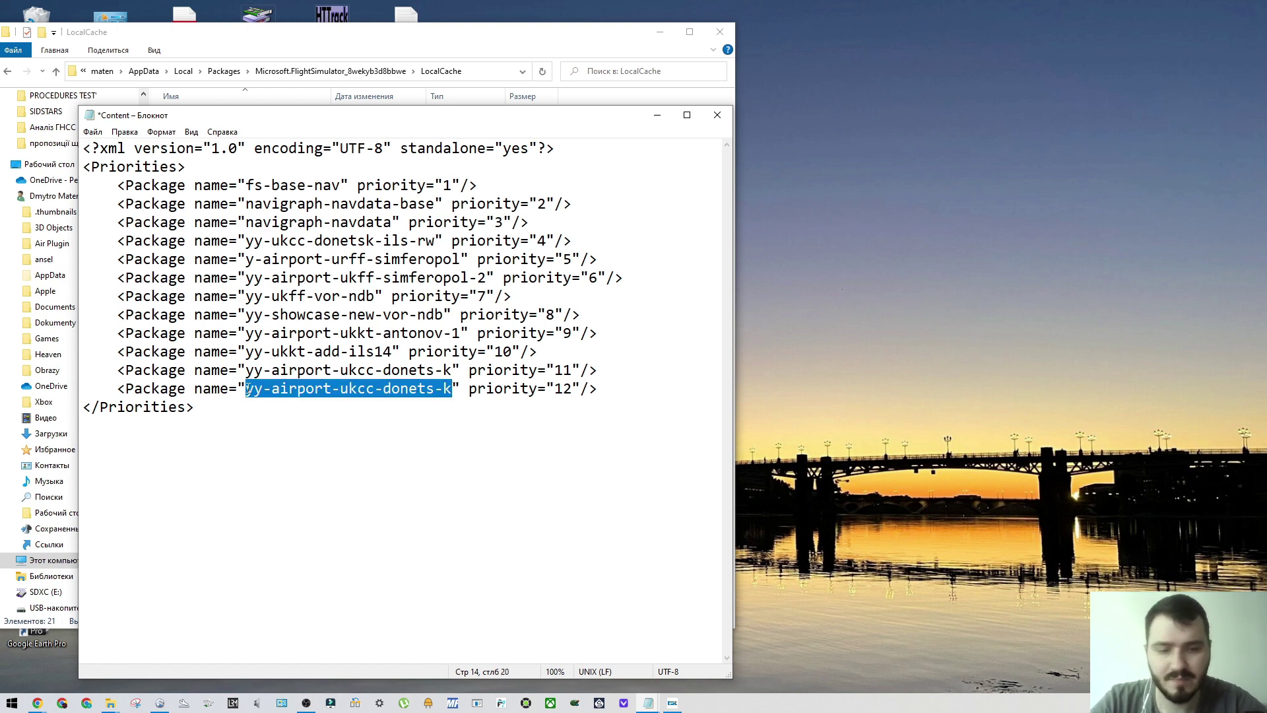
{"action": "key", "text": "Delete"}
Step: Copy the folder name yy-ukkt-showcase-ils-wp from the Community folder and paste it as the package name in the priority 12 line
{"action": "left_click", "coordinate": [110, 702]}
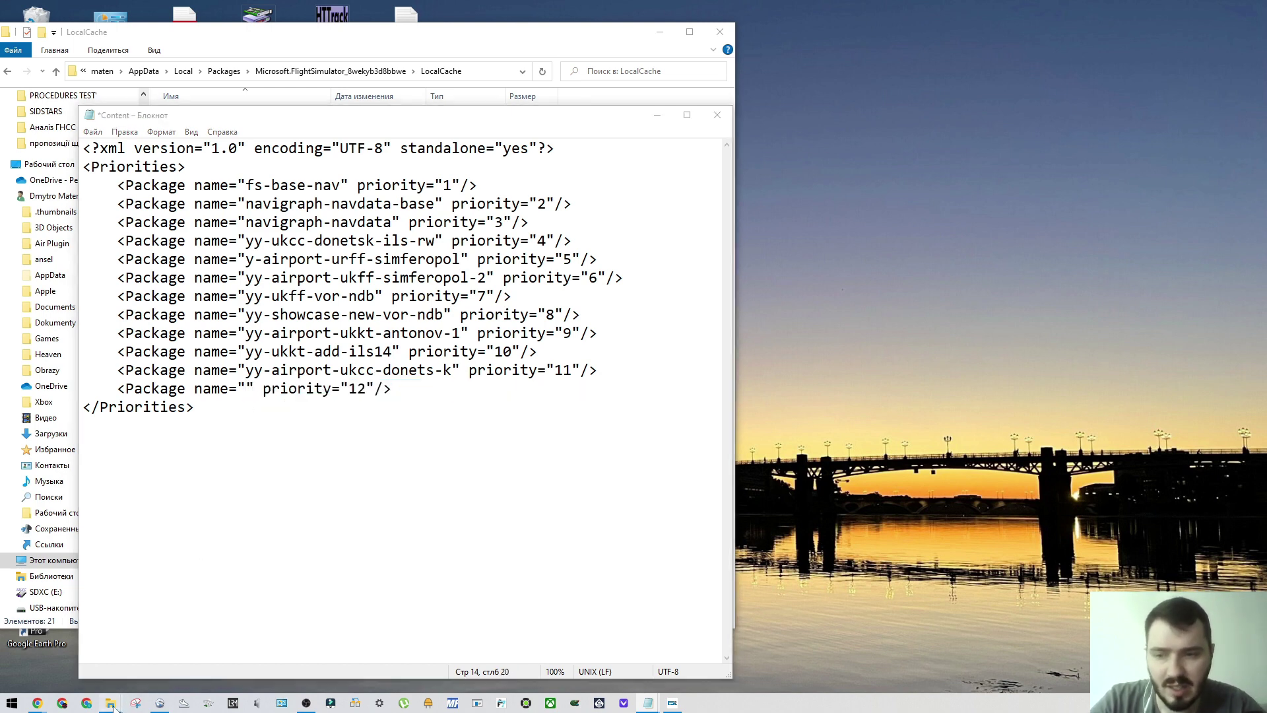
{"action": "left_click", "coordinate": [63, 641]}
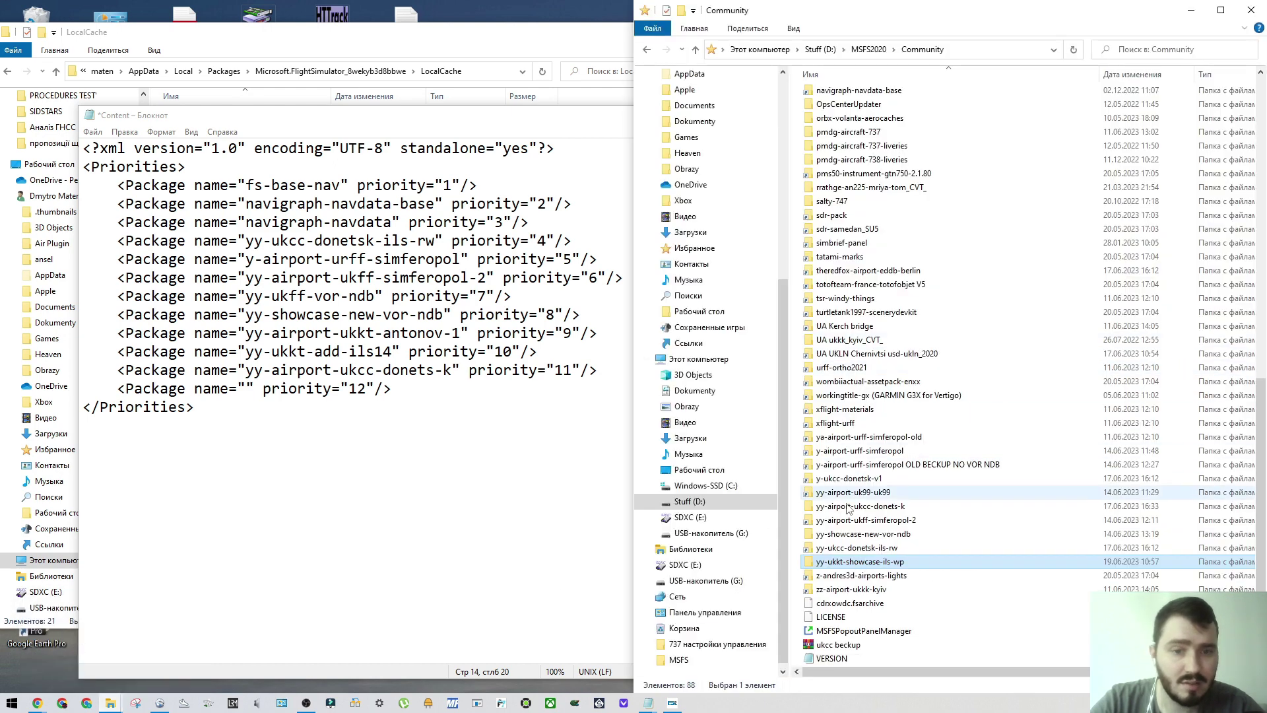
{"action": "right_click", "coordinate": [861, 567]}
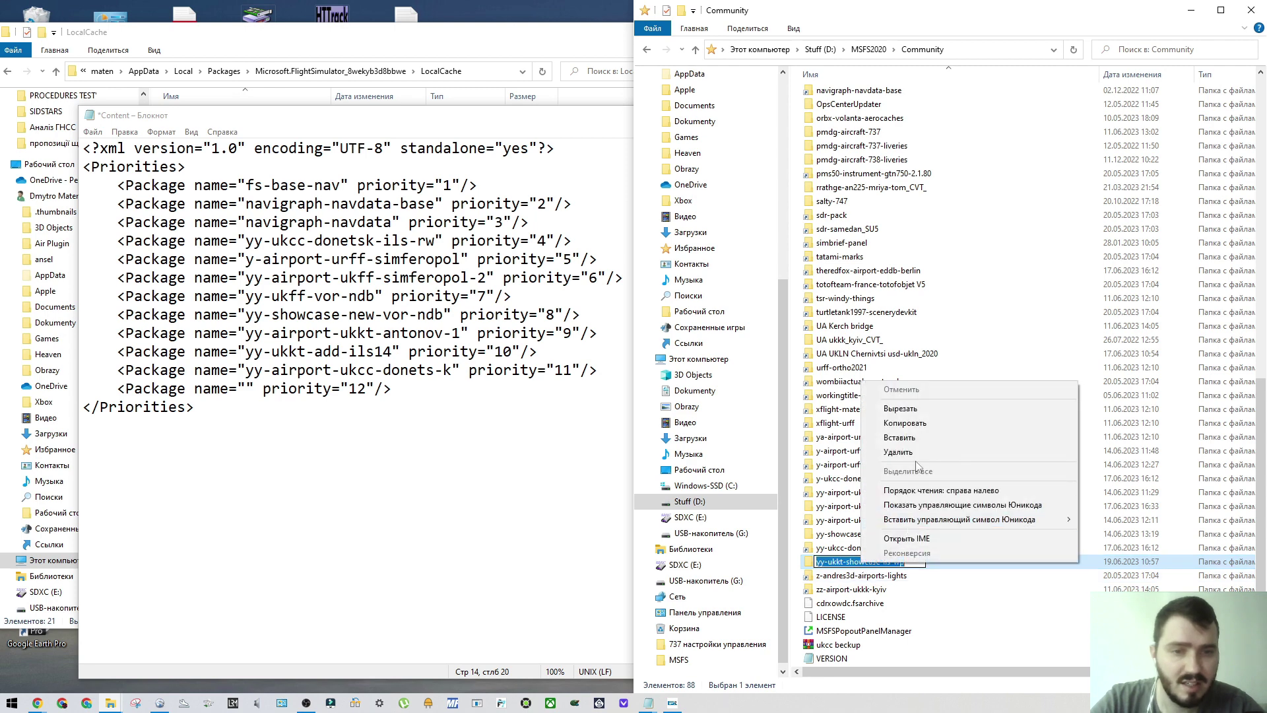
{"action": "left_click", "coordinate": [887, 550]}
{"action": "key", "text": "Return"}
{"action": "left_click", "coordinate": [298, 388]}
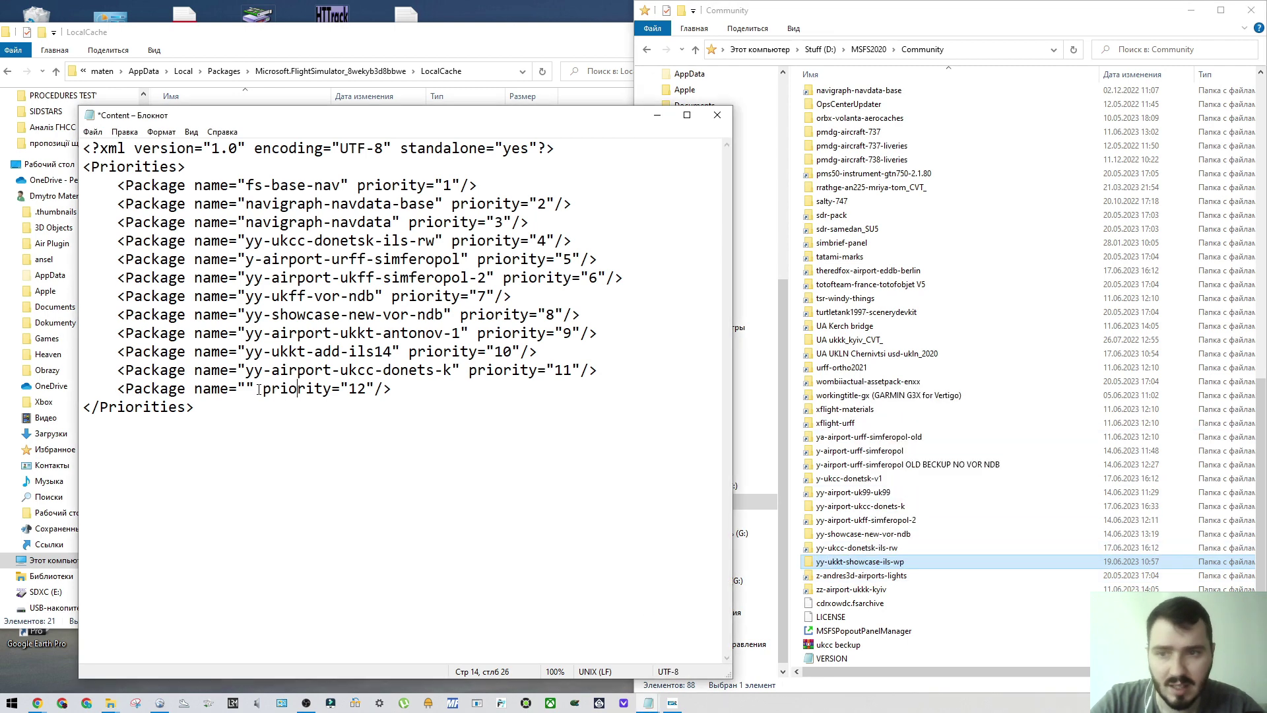
{"action": "key", "text": "ctrl+v"}
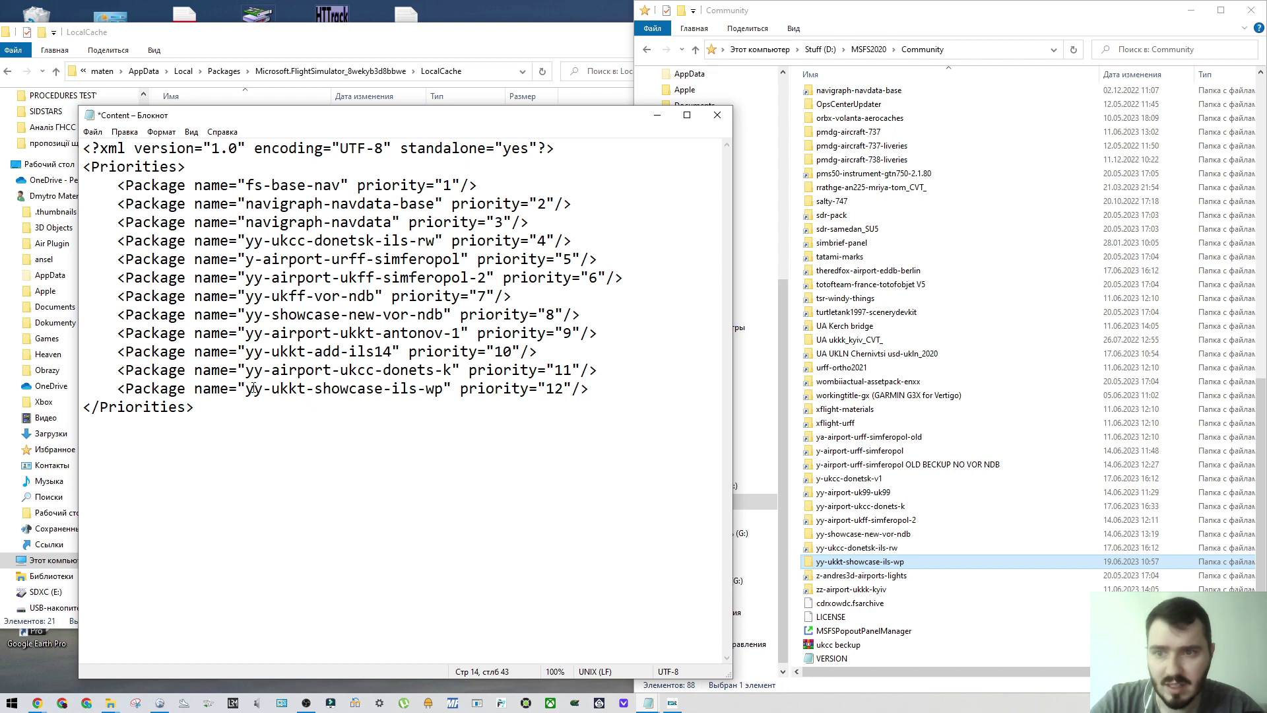
Step: Save the Content file with the yy-ukkt-showcase-ils-wp package line and close it
{"action": "left_click_drag", "start_coordinate": [246, 389], "coordinate": [444, 390]}
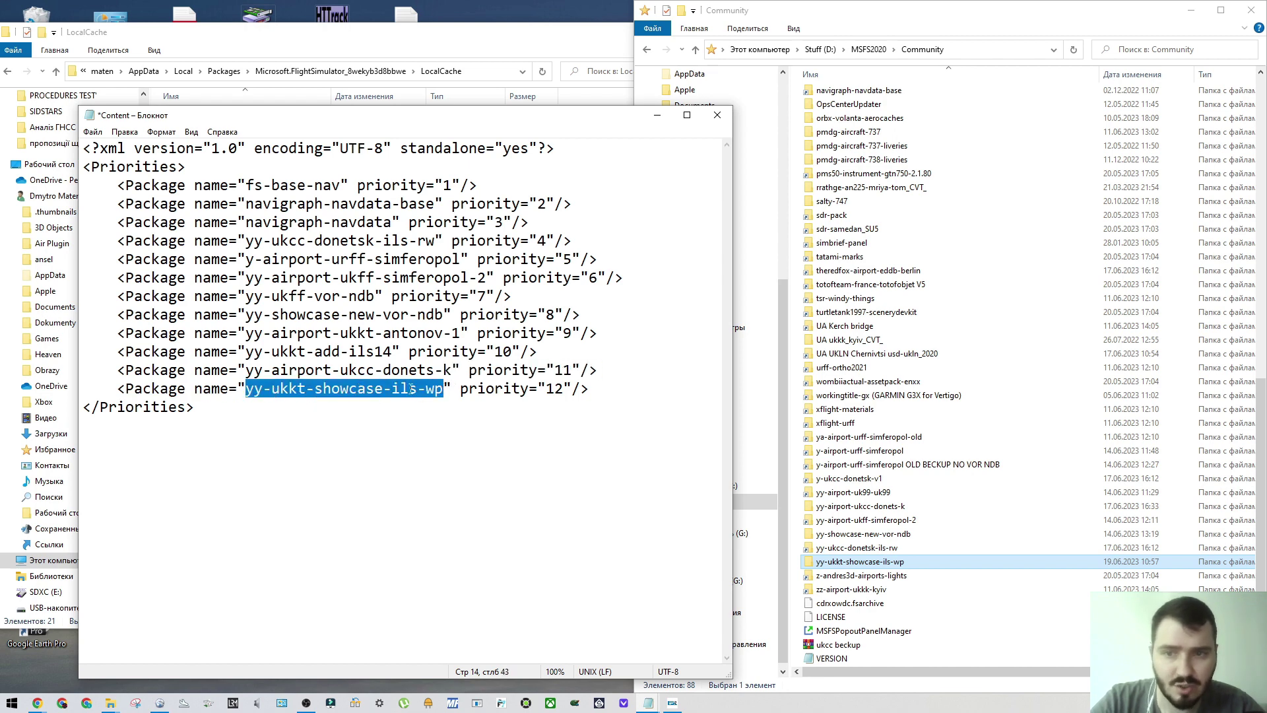
{"action": "left_click", "coordinate": [445, 389]}
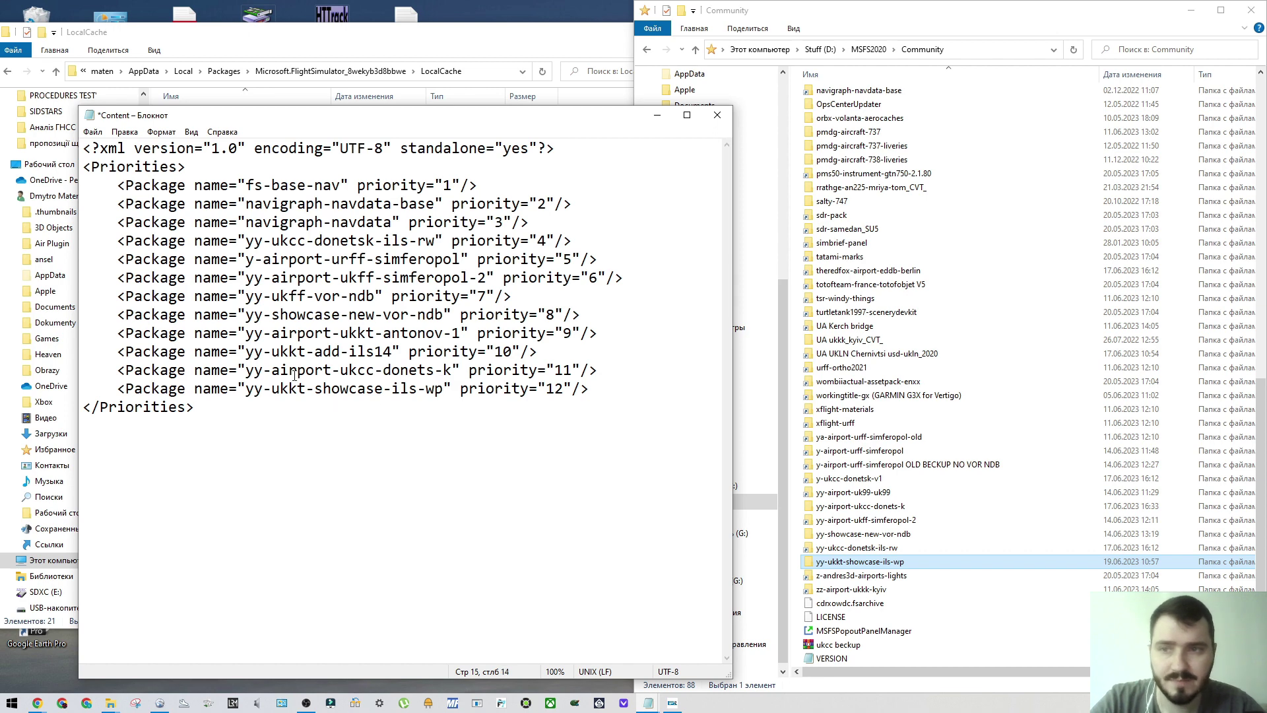
{"action": "left_click", "coordinate": [93, 132]}
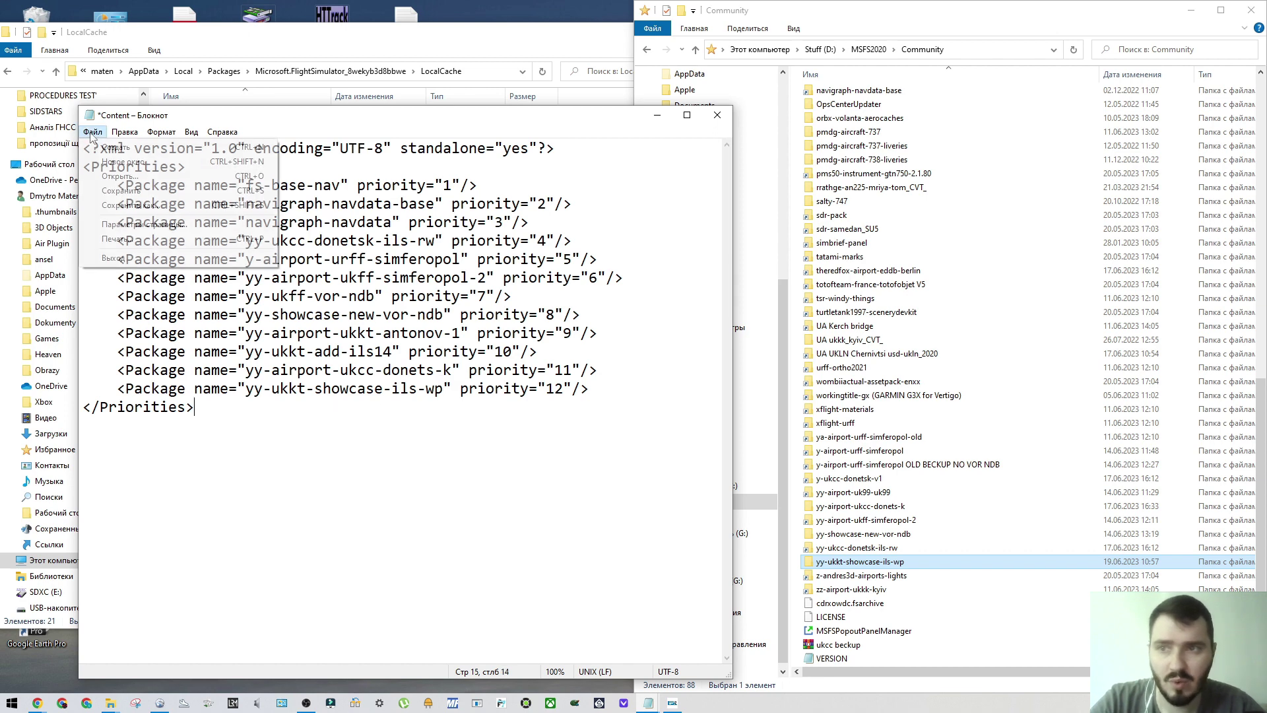
{"action": "left_click", "coordinate": [131, 193]}
{"action": "key", "text": "alt+F4"}
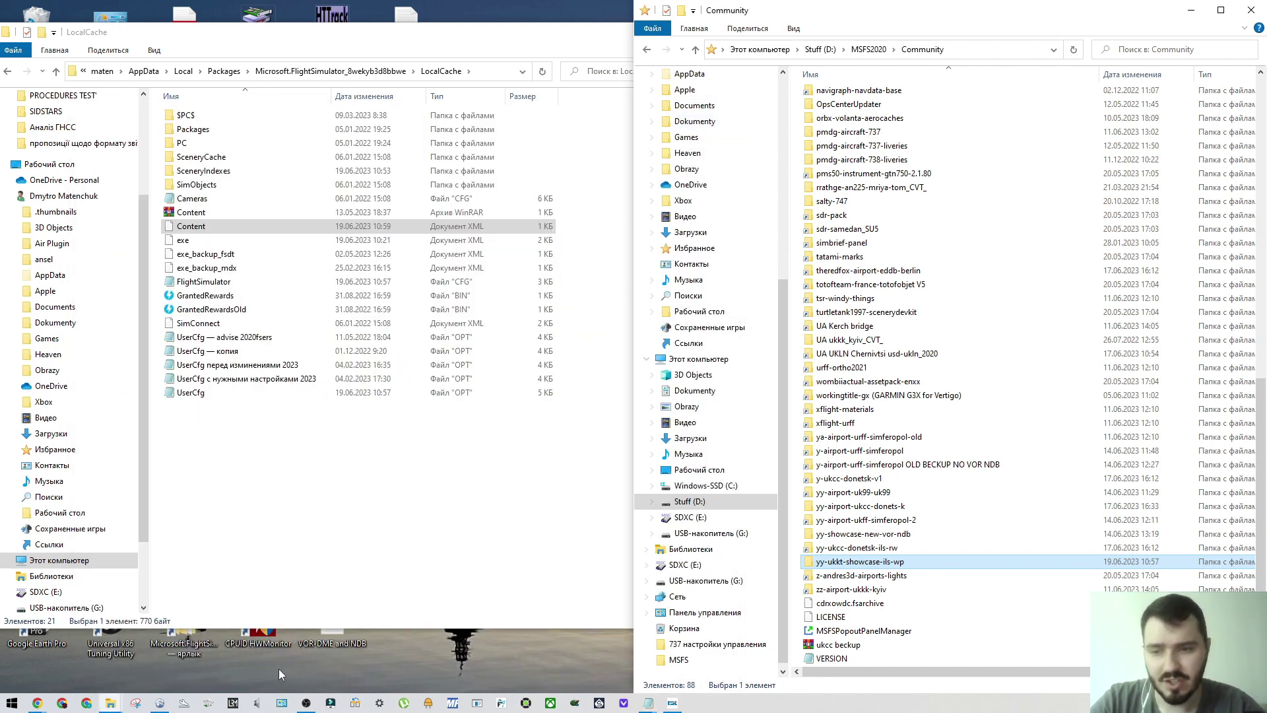
Step: Switch to Microsoft Flight Simulator, open the World Map and look through the search results for mat, clearing the search at the end
{"action": "left_click", "coordinate": [356, 704]}
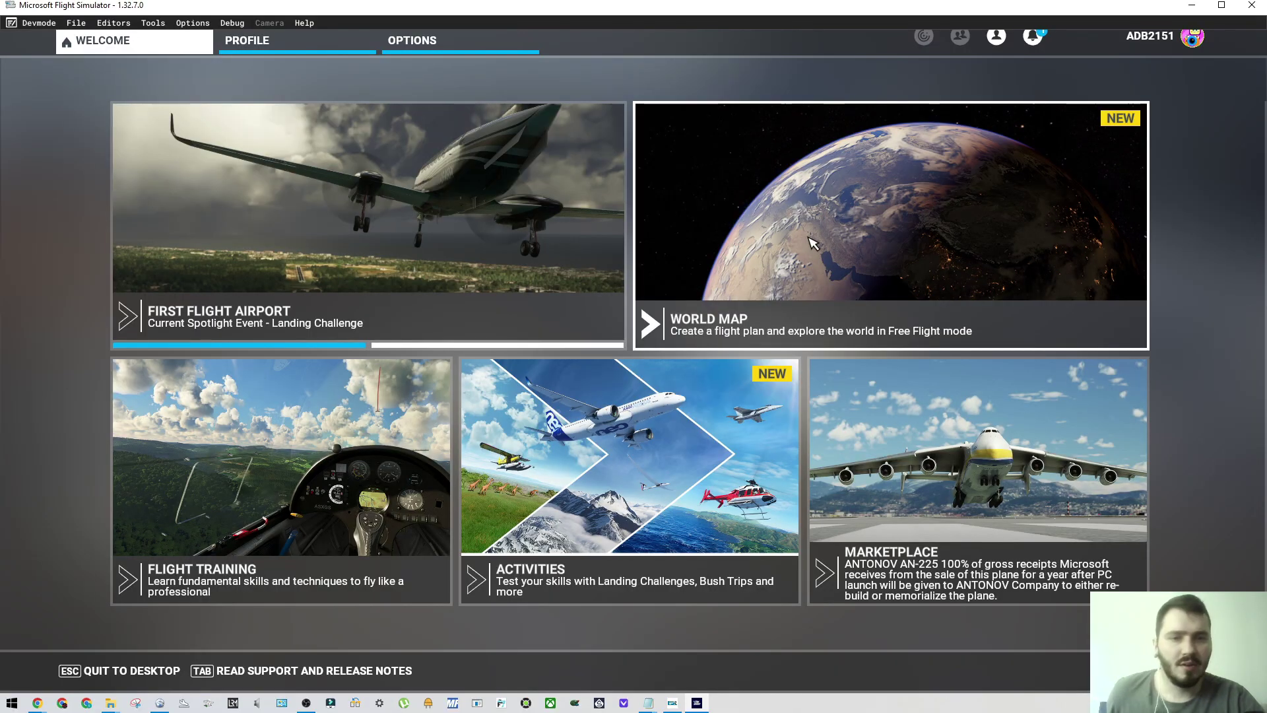
{"action": "left_click", "coordinate": [813, 244]}
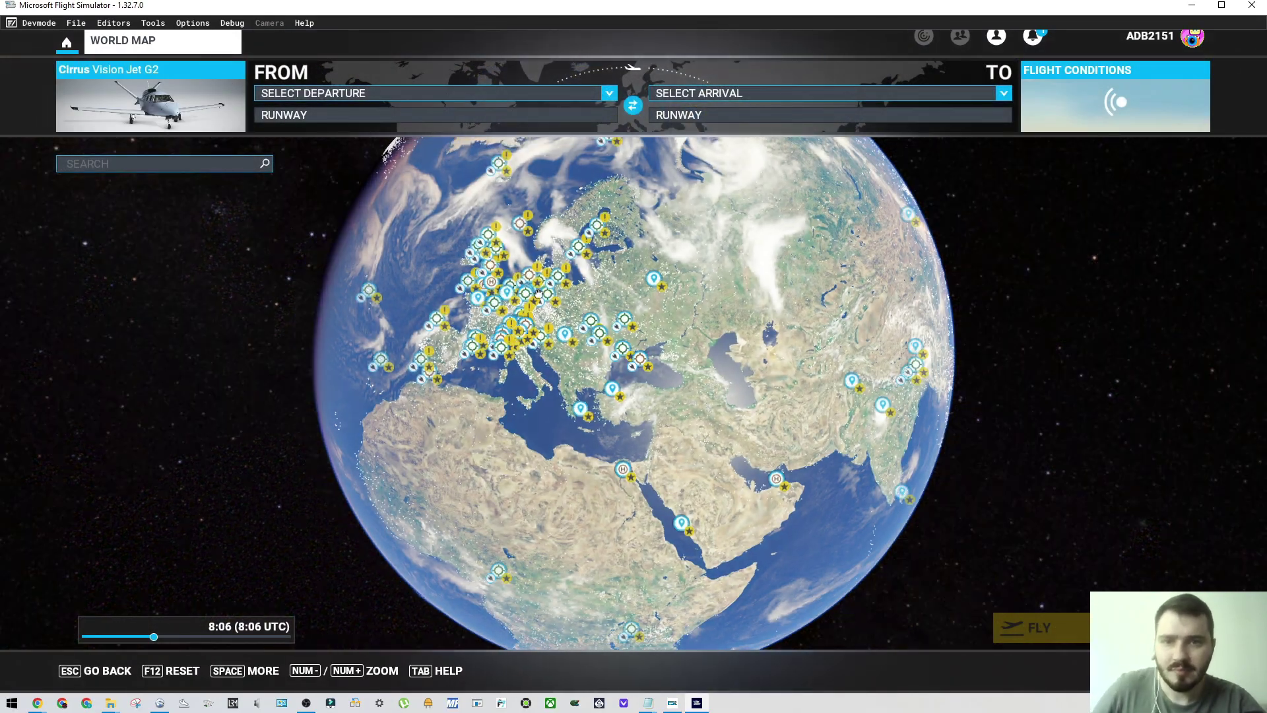
{"action": "left_click", "coordinate": [238, 168]}
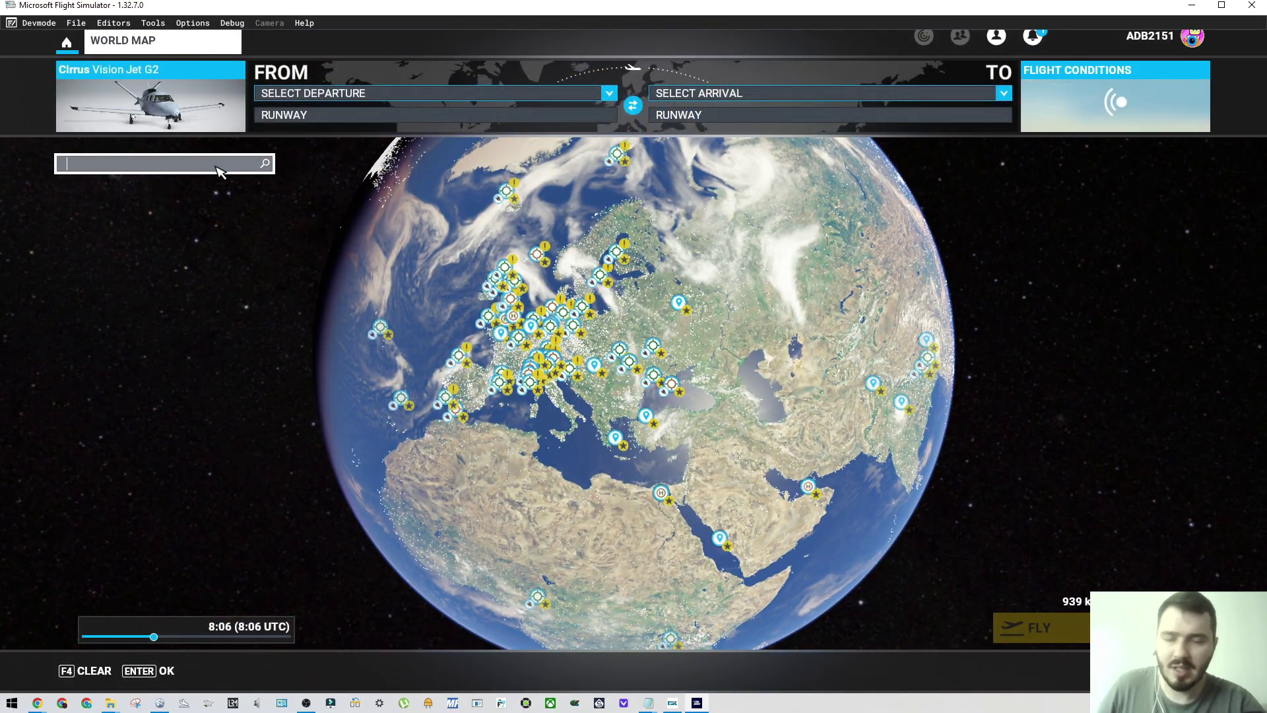
{"action": "left_click", "coordinate": [279, 228]}
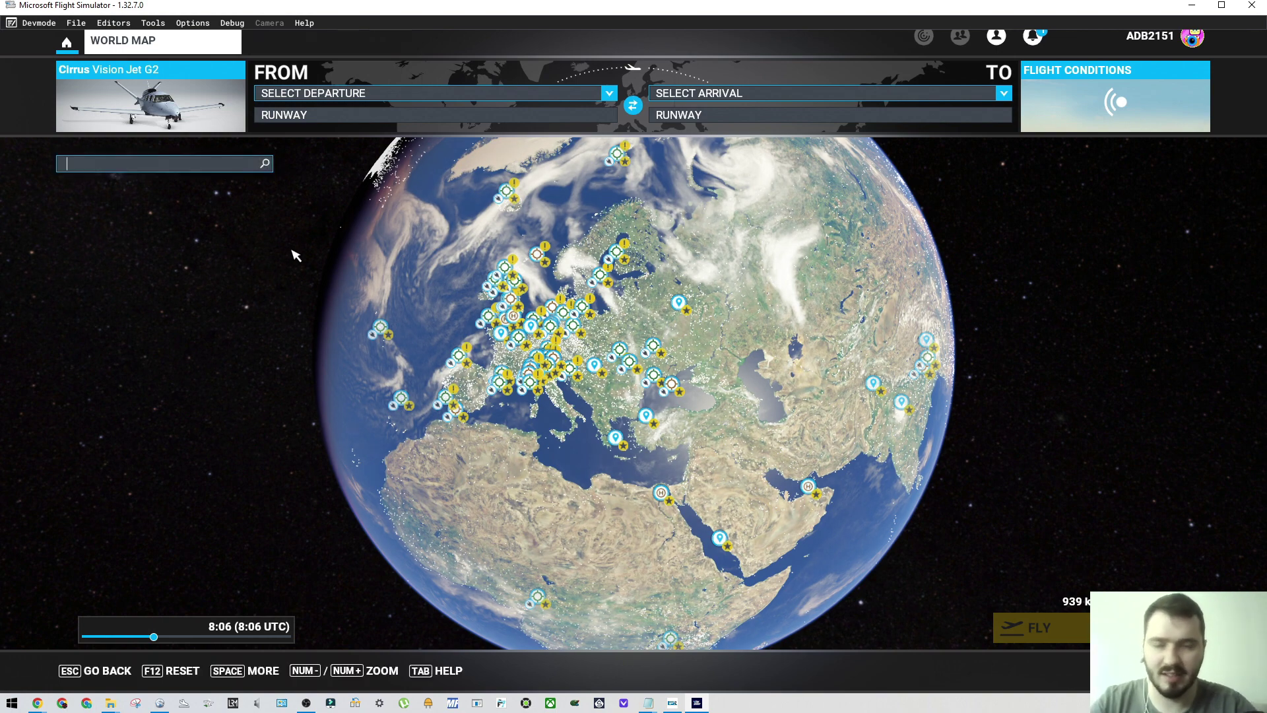
{"action": "left_click", "coordinate": [648, 702]}
{"action": "left_click", "coordinate": [532, 655]}
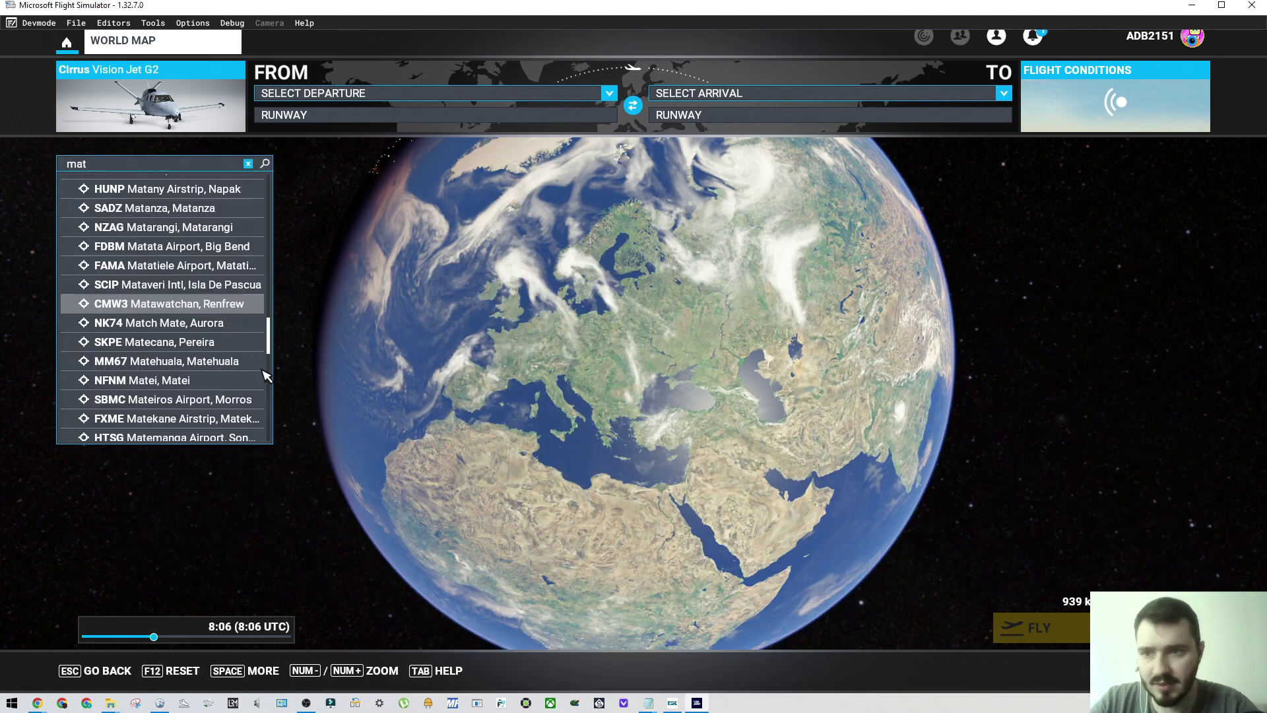
{"action": "left_click_drag", "start_coordinate": [264, 371], "coordinate": [269, 184]}
{"action": "left_click", "coordinate": [144, 167]}
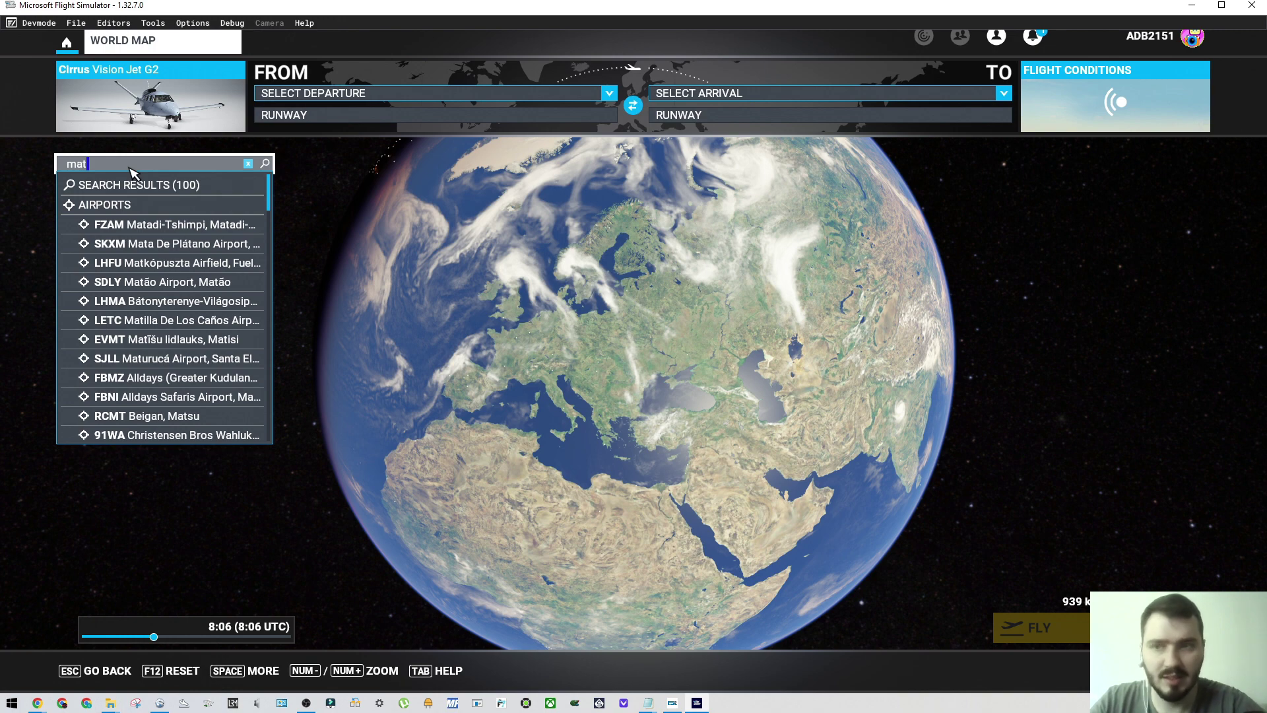
{"action": "key", "text": "BackSpace"}
{"action": "key", "text": "BackSpace"}
{"action": "key", "text": "BackSpace"}
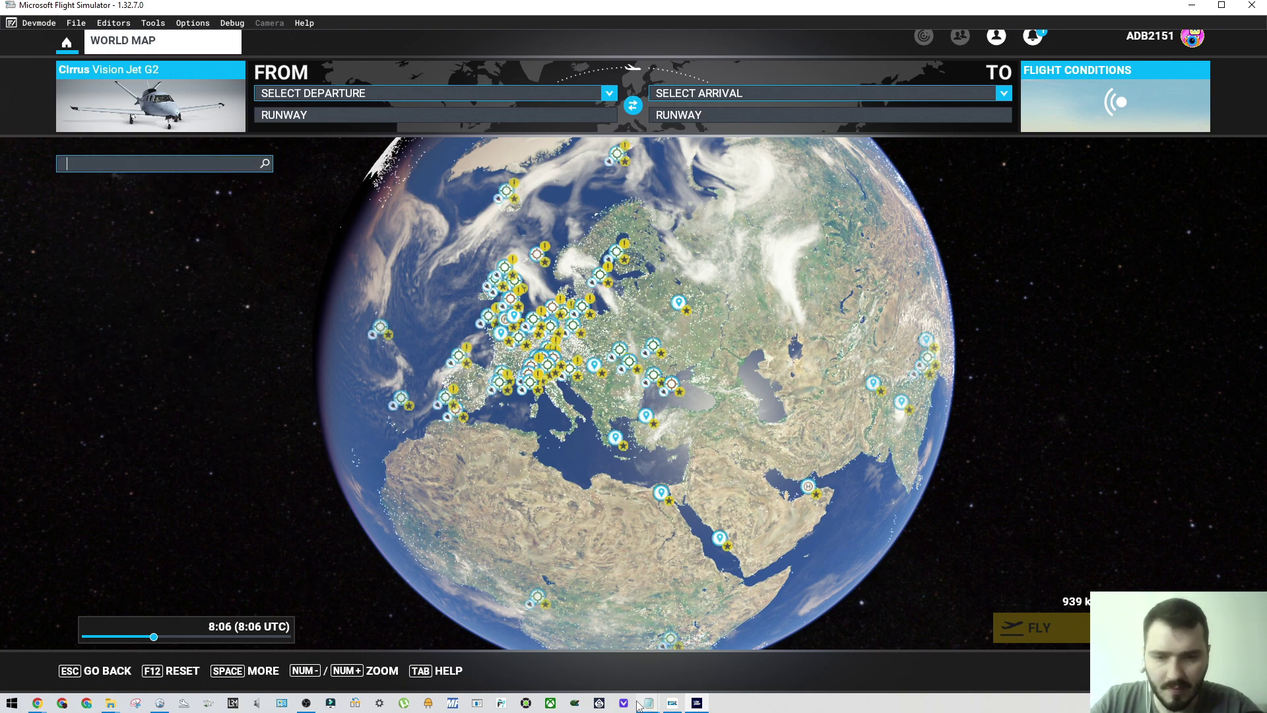
Step: Search the World Map for dm999, select waypoint DM999 and examine its position relative to the nearby runway
{"action": "mouse_move", "coordinate": [643, 703]}
{"action": "left_click", "coordinate": [509, 655]}
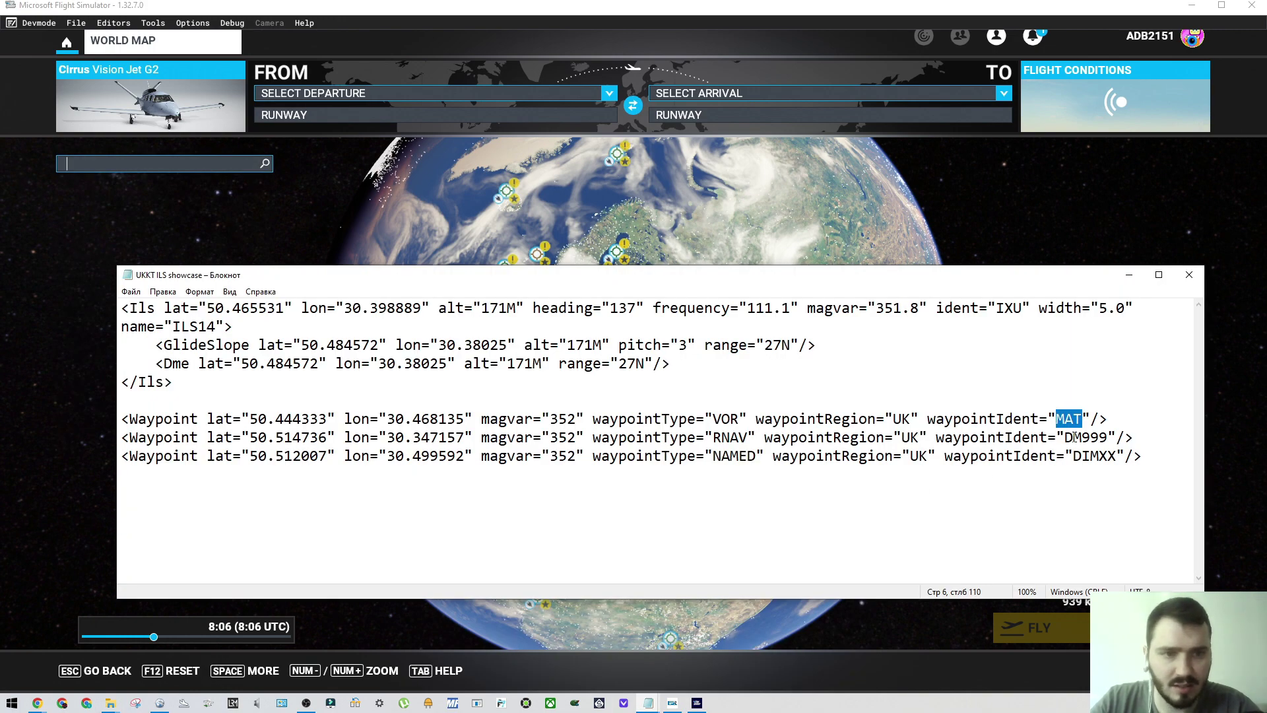
{"action": "left_click", "coordinate": [165, 169]}
{"action": "type", "text": "d"}
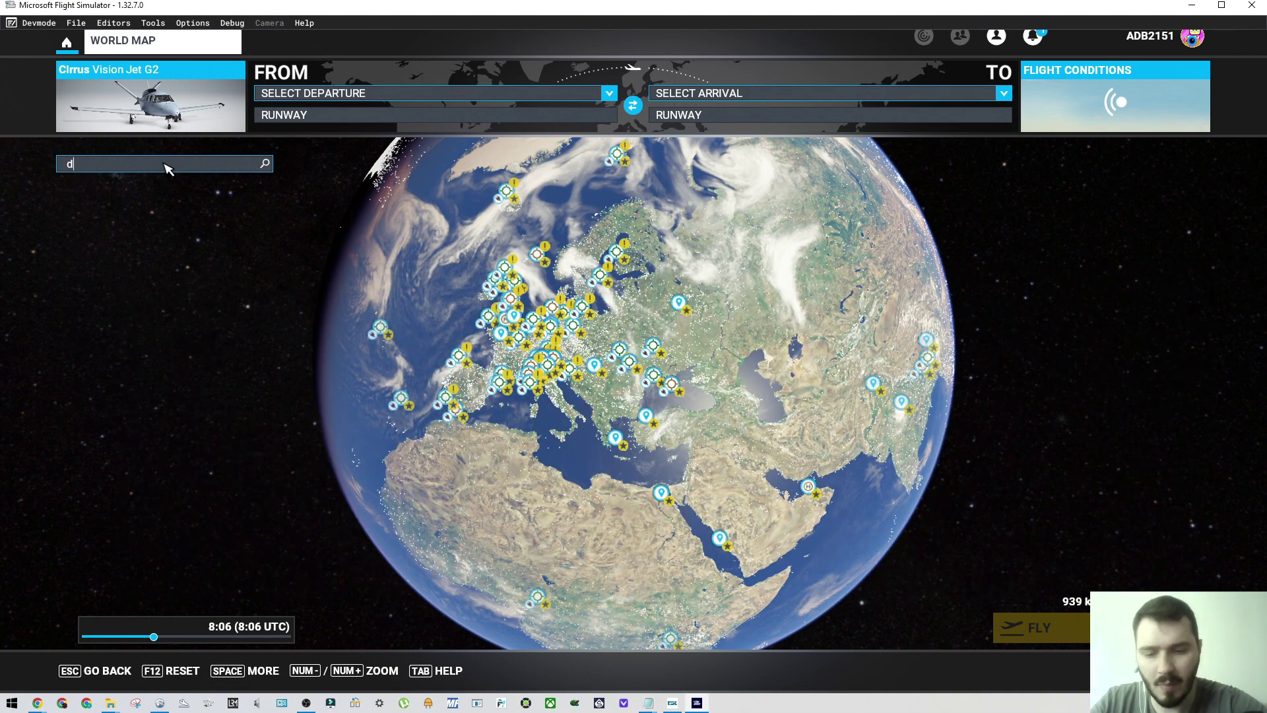
{"action": "type", "text": "m999"}
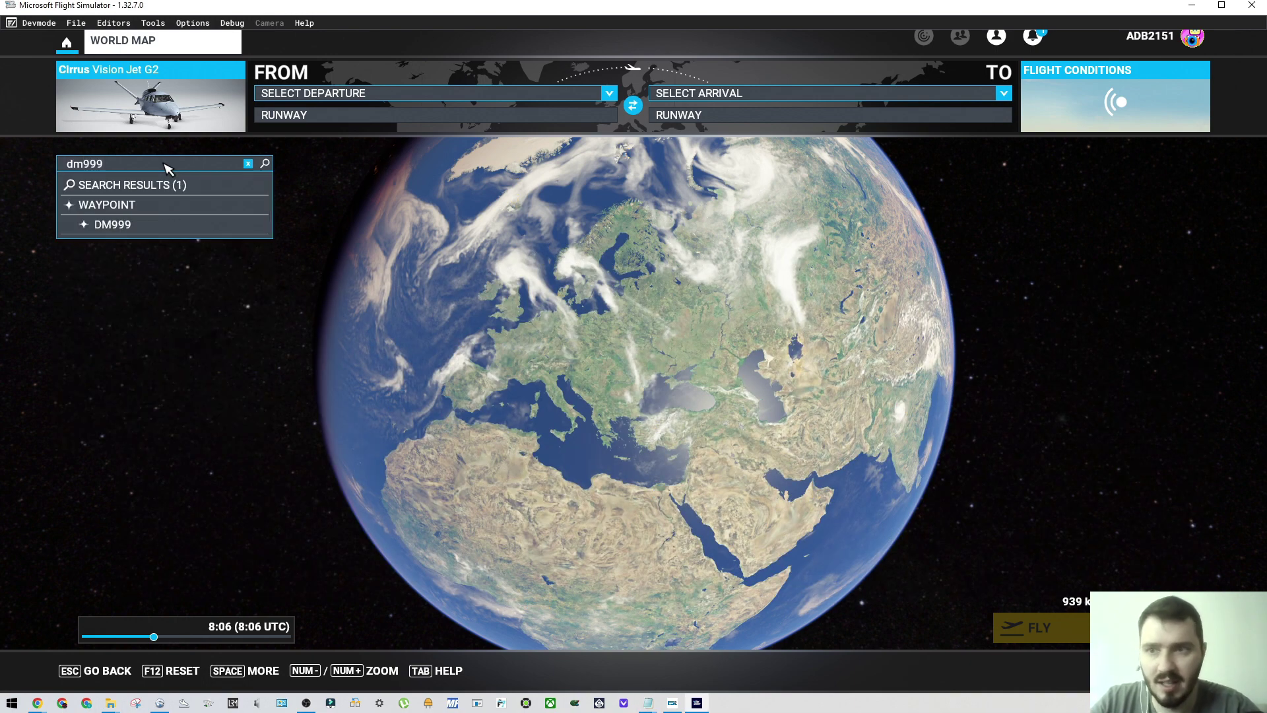
{"action": "left_click", "coordinate": [108, 230]}
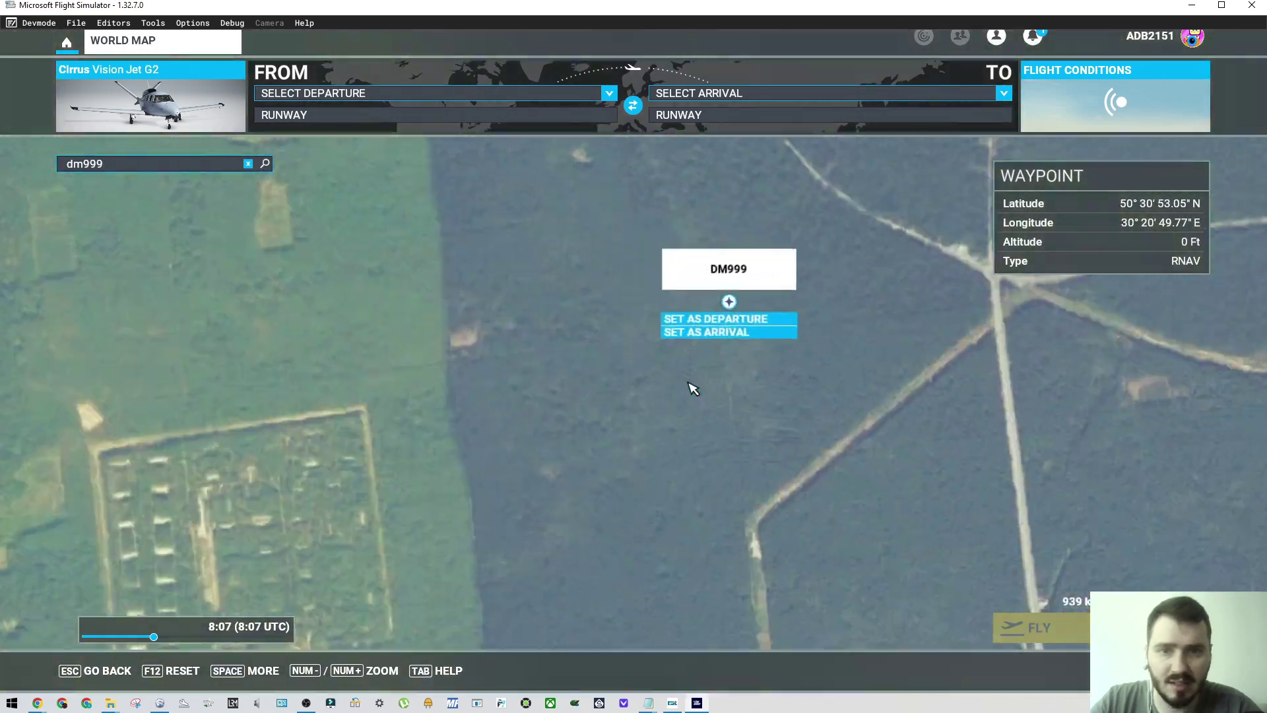
{"action": "scroll", "coordinate": [693, 390], "scroll_direction": "down", "scroll_amount": 5}
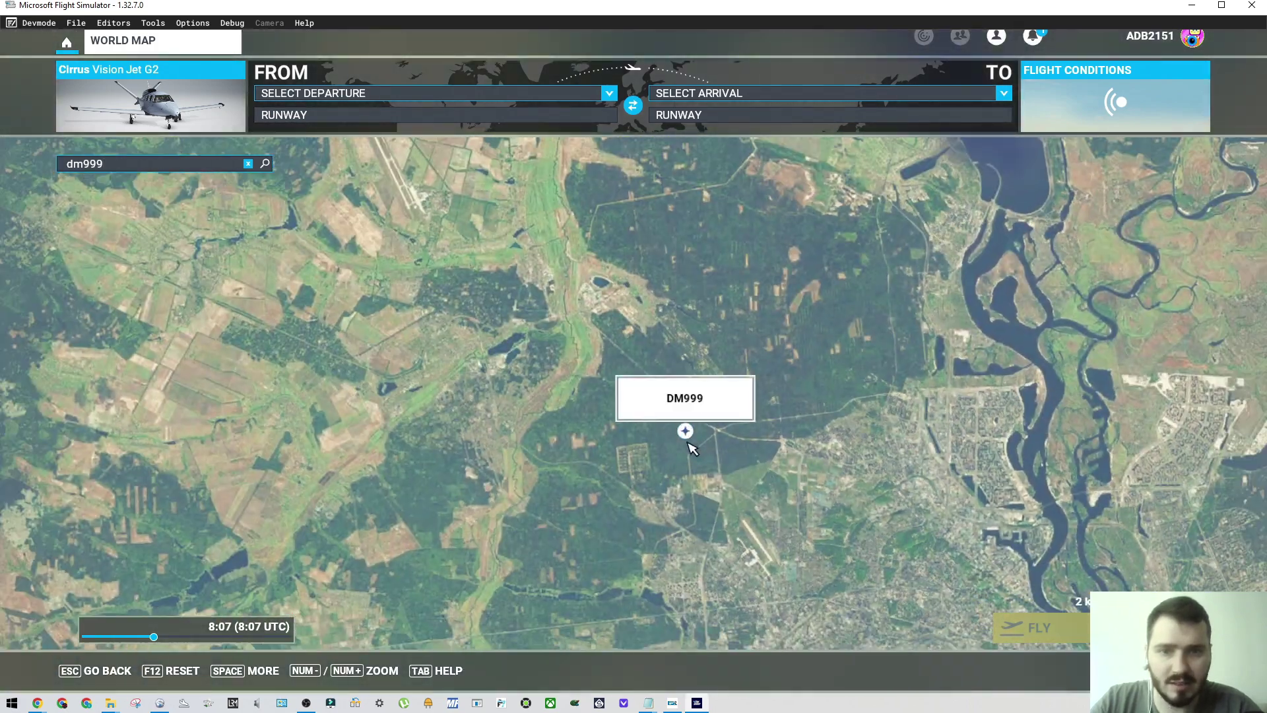
{"action": "scroll", "coordinate": [687, 443], "scroll_direction": "up", "scroll_amount": 3}
{"action": "left_click_drag", "start_coordinate": [687, 445], "coordinate": [444, 261]}
{"action": "scroll", "coordinate": [753, 409], "scroll_direction": "down", "scroll_amount": 4}
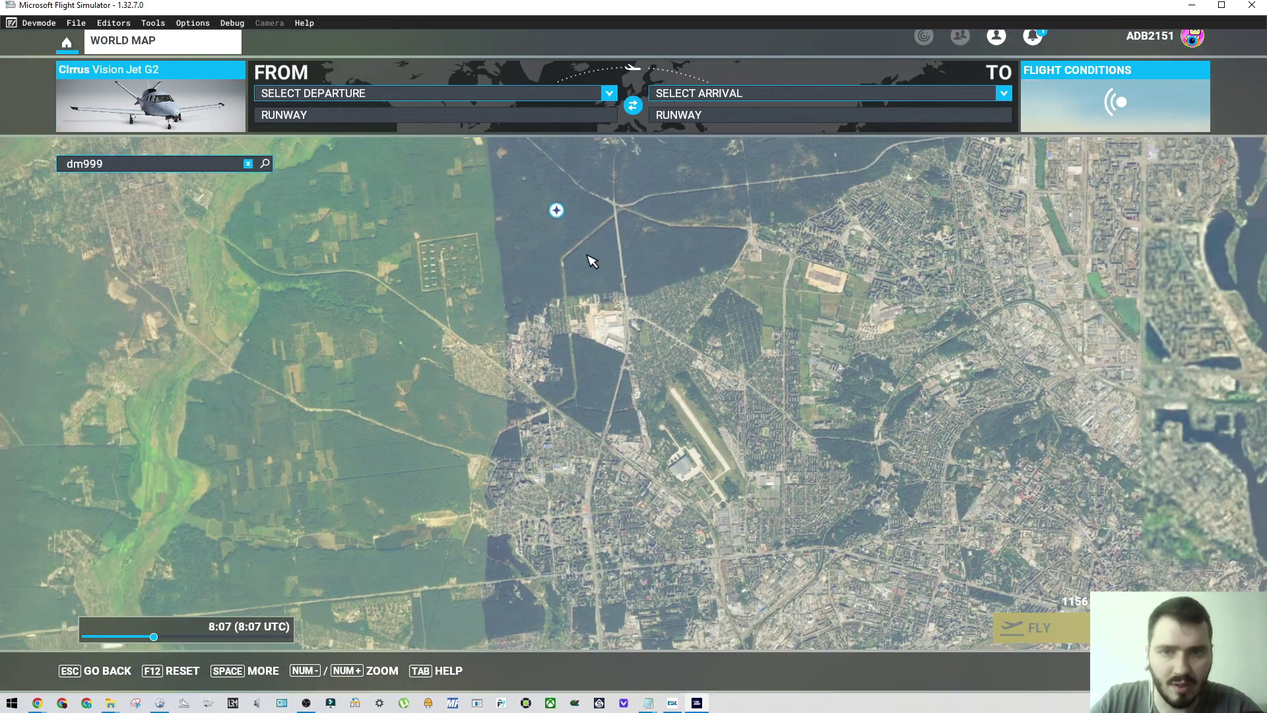
{"action": "scroll", "coordinate": [686, 406], "scroll_direction": "up", "scroll_amount": 2}
{"action": "scroll", "coordinate": [683, 403], "scroll_direction": "down", "scroll_amount": 3}
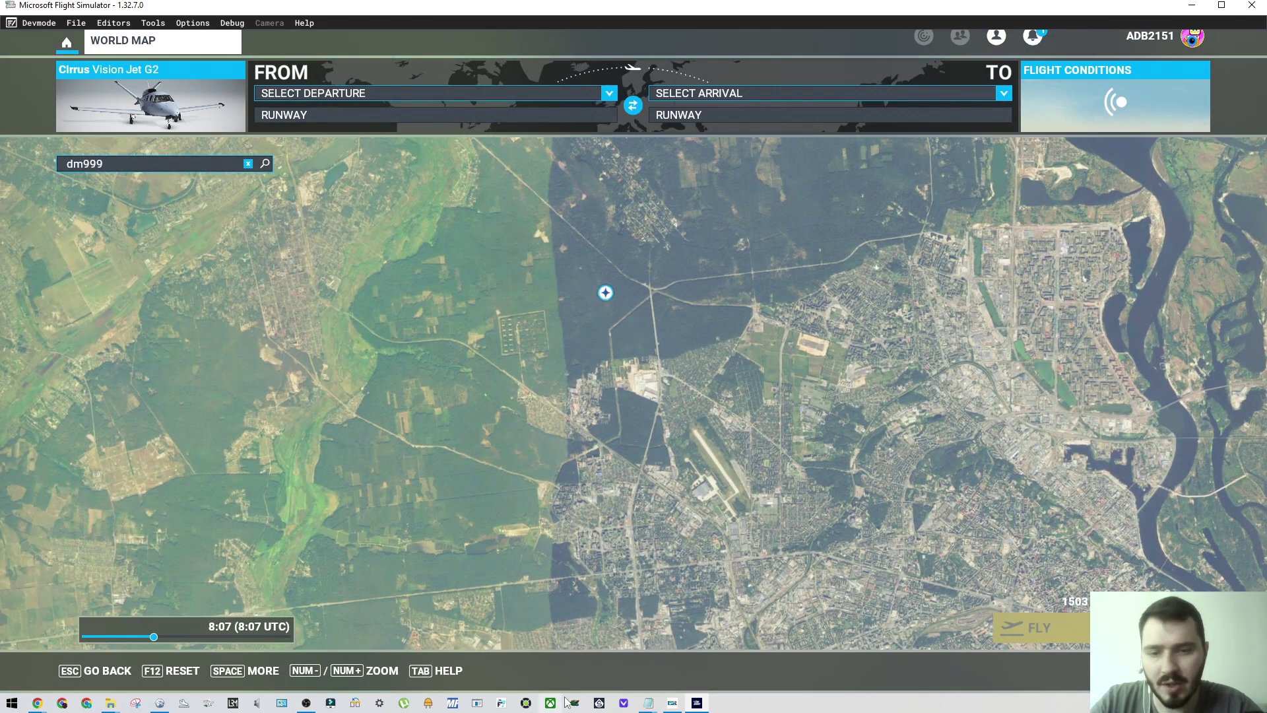
Step: Replace the World Map search with dimxx, select waypoint DIMXX and examine its location on the map
{"action": "mouse_move", "coordinate": [645, 703]}
{"action": "left_click", "coordinate": [543, 652]}
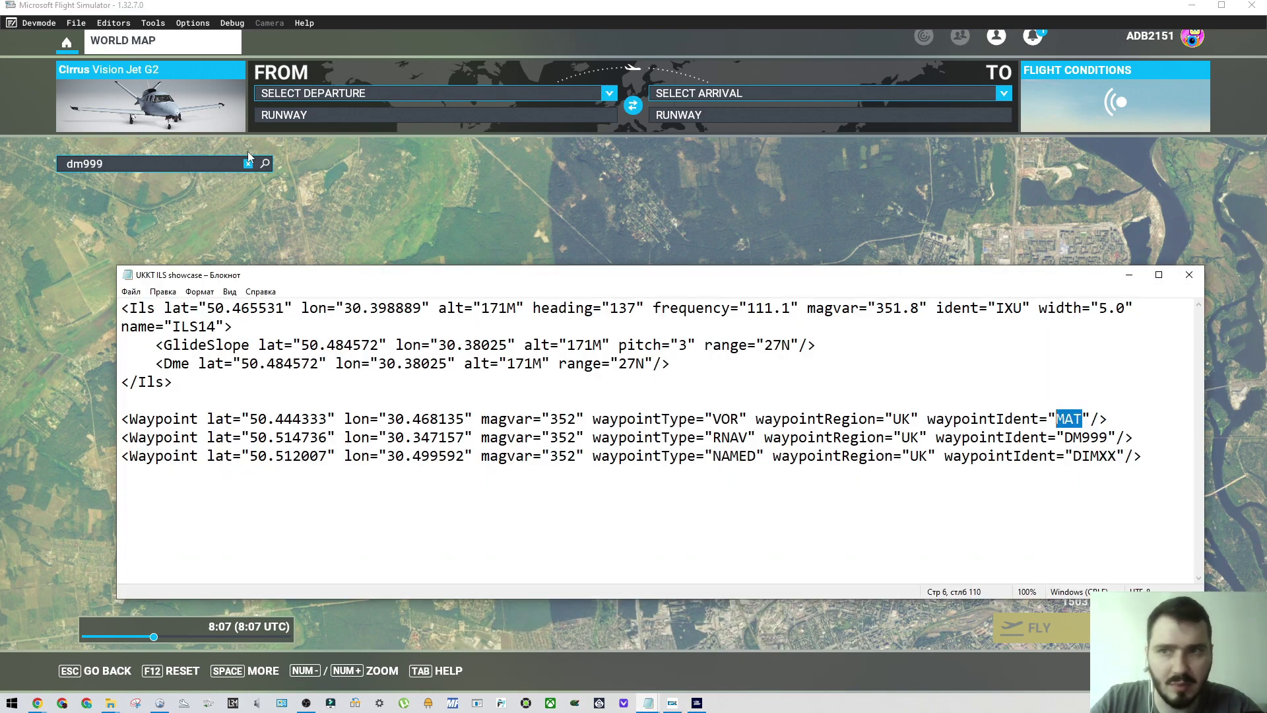
{"action": "left_click", "coordinate": [149, 167]}
{"action": "left_click", "coordinate": [149, 167]}
{"action": "key", "text": "ctrl+a"}
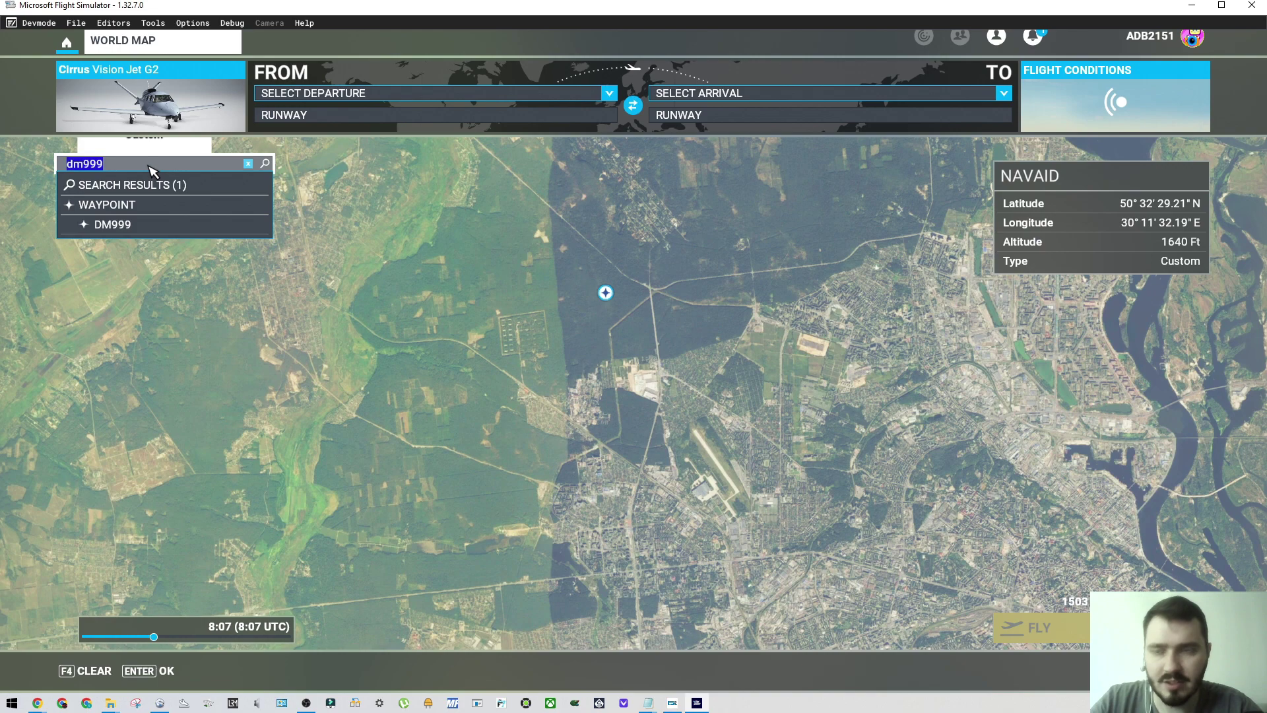
{"action": "type", "text": "dimxx"}
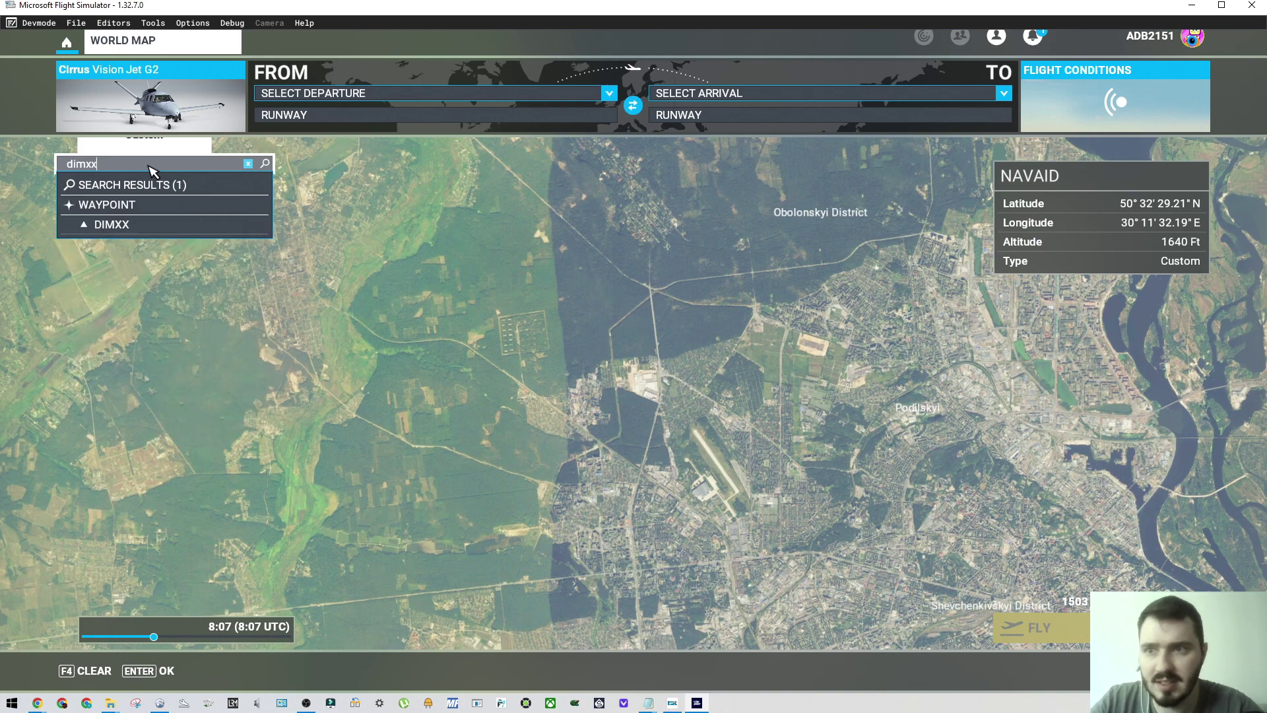
{"action": "left_click", "coordinate": [93, 228]}
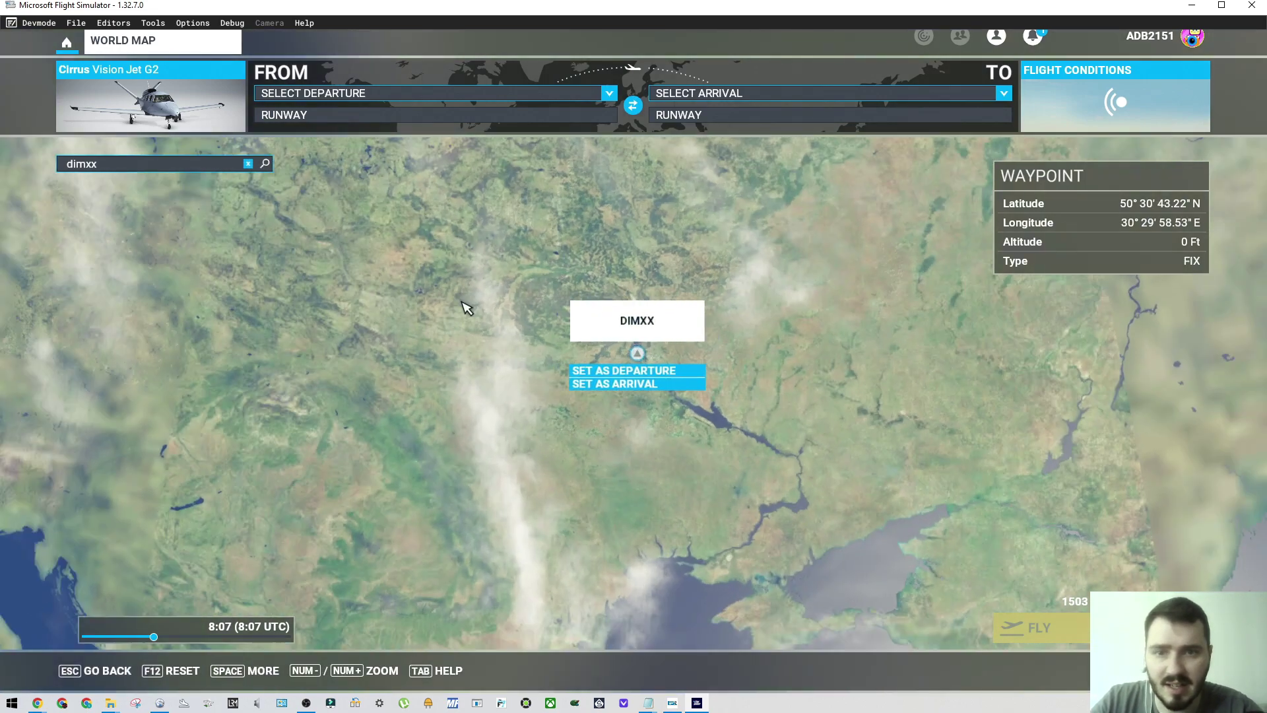
{"action": "scroll", "coordinate": [737, 415], "scroll_direction": "down", "scroll_amount": 5}
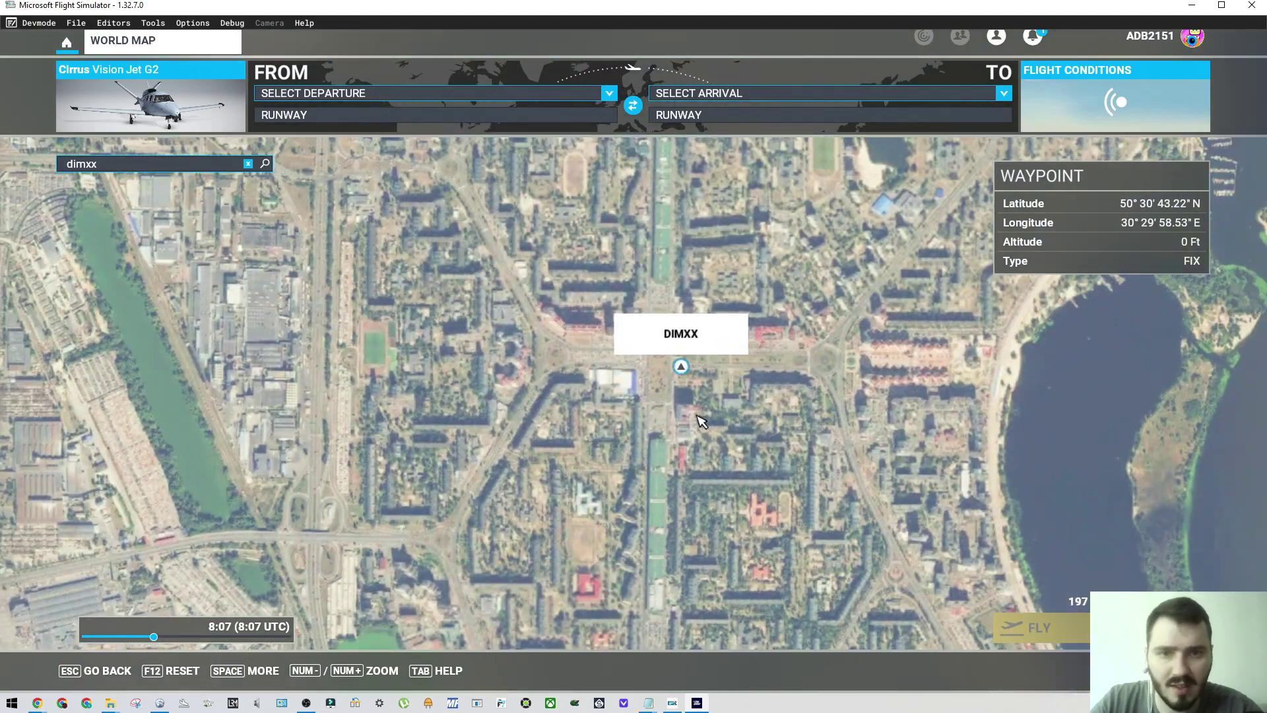
{"action": "scroll", "coordinate": [756, 420], "scroll_direction": "up", "scroll_amount": 5}
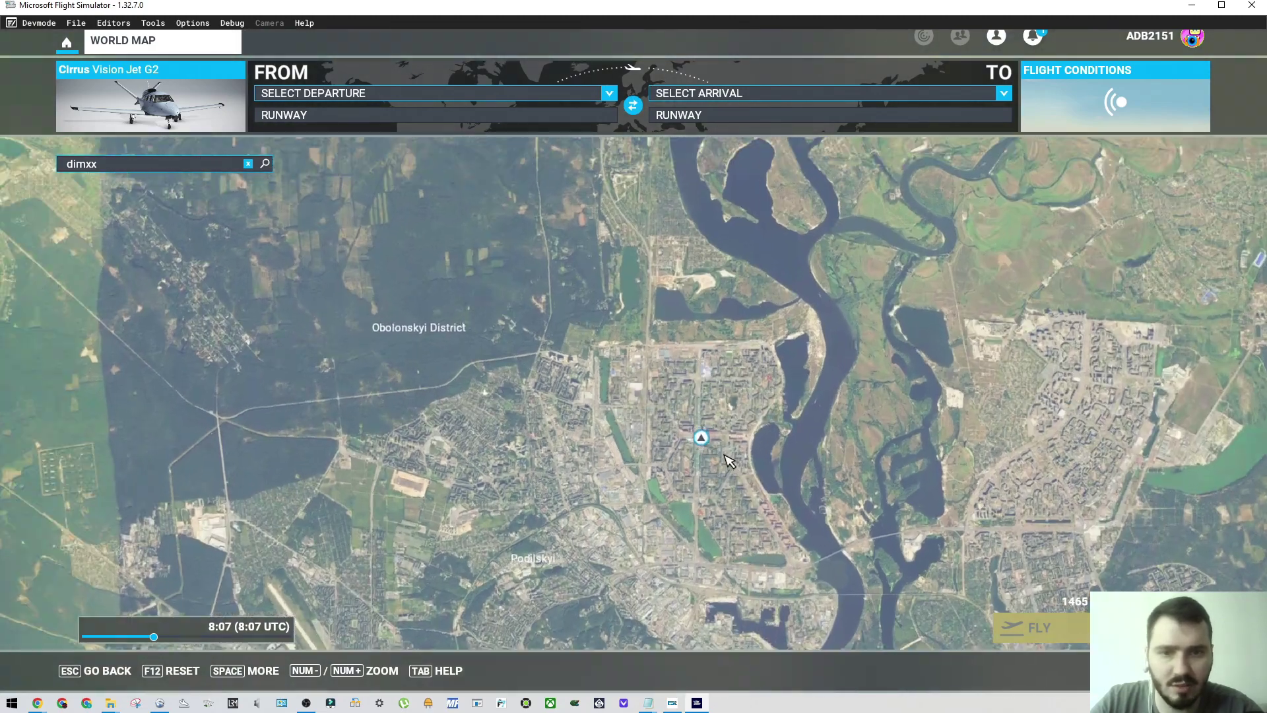
{"action": "scroll", "coordinate": [657, 460], "scroll_direction": "down", "scroll_amount": 3}
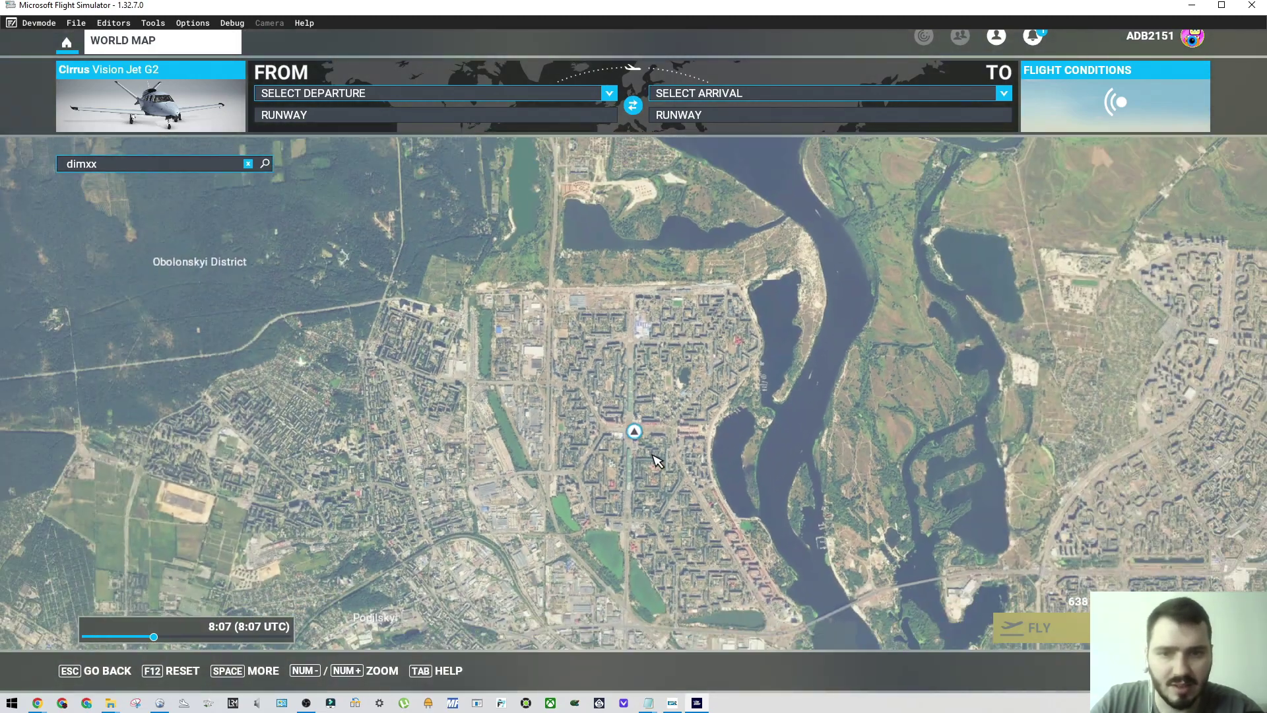
{"action": "scroll", "coordinate": [644, 470], "scroll_direction": "down", "scroll_amount": 2}
{"action": "scroll", "coordinate": [654, 467], "scroll_direction": "up", "scroll_amount": 5}
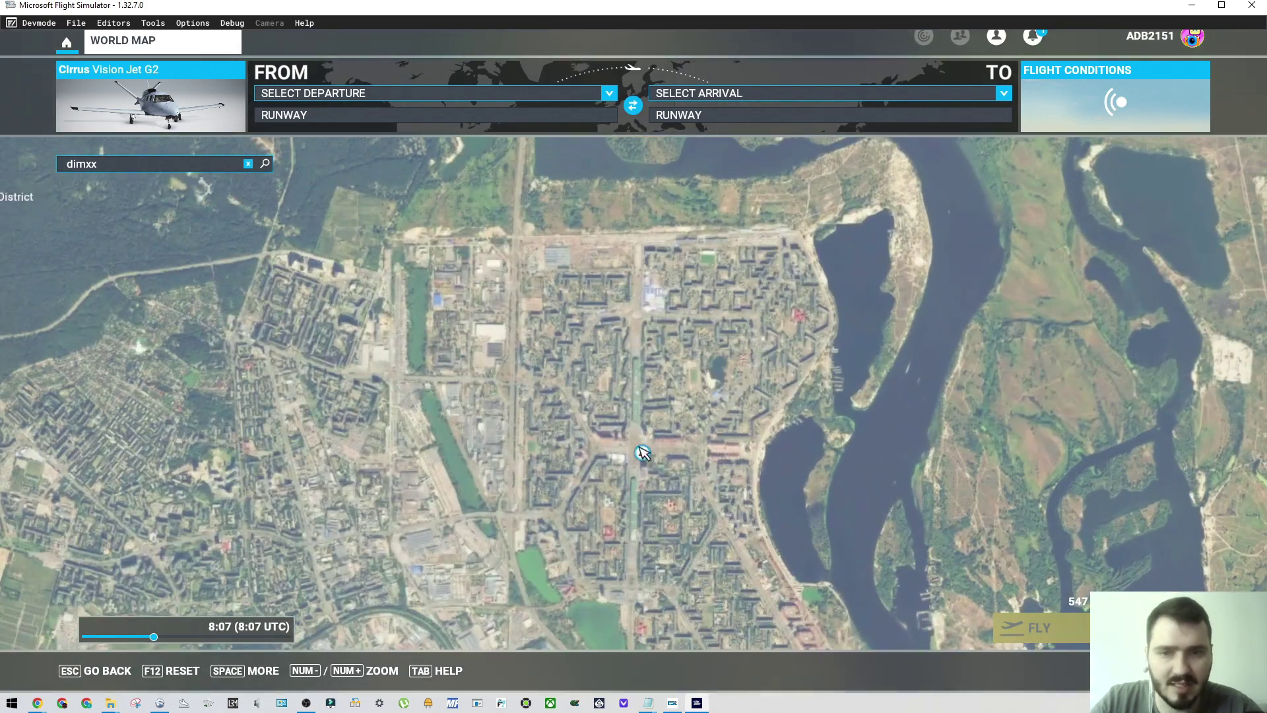
{"action": "scroll", "coordinate": [662, 466], "scroll_direction": "down", "scroll_amount": 4}
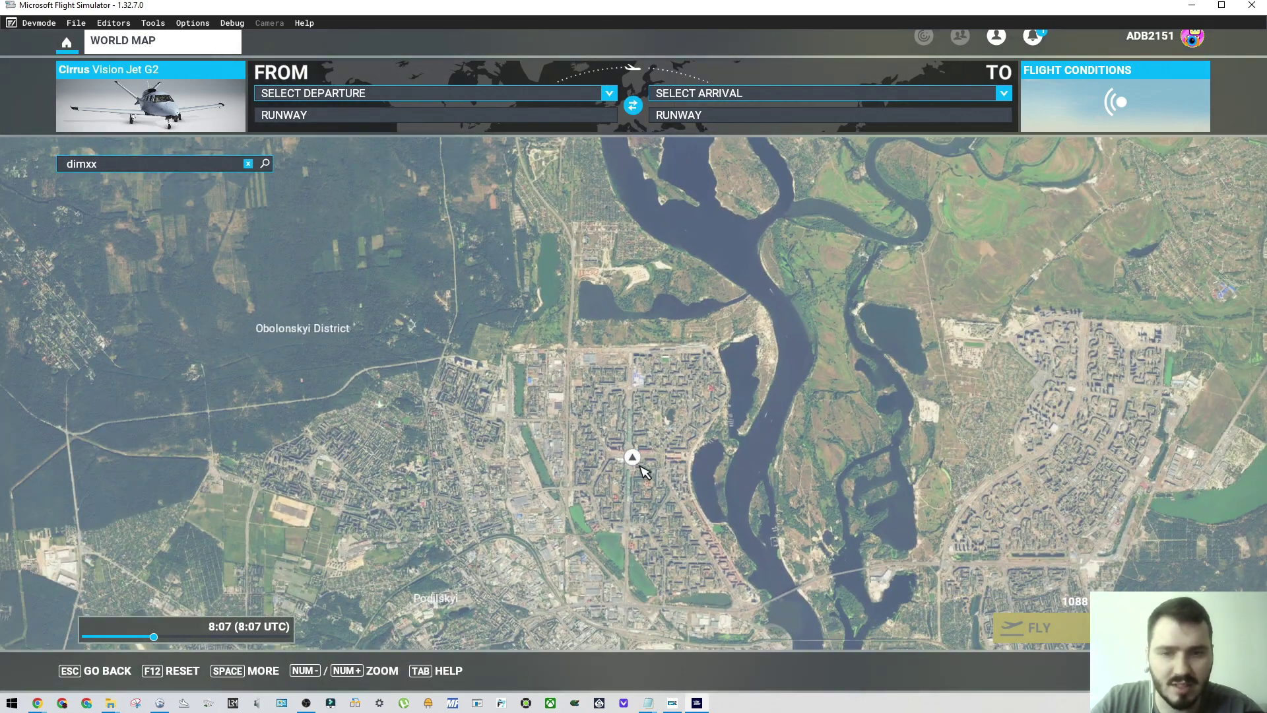
Step: Clear the dimxx text from the World Map search
{"action": "left_click", "coordinate": [179, 164]}
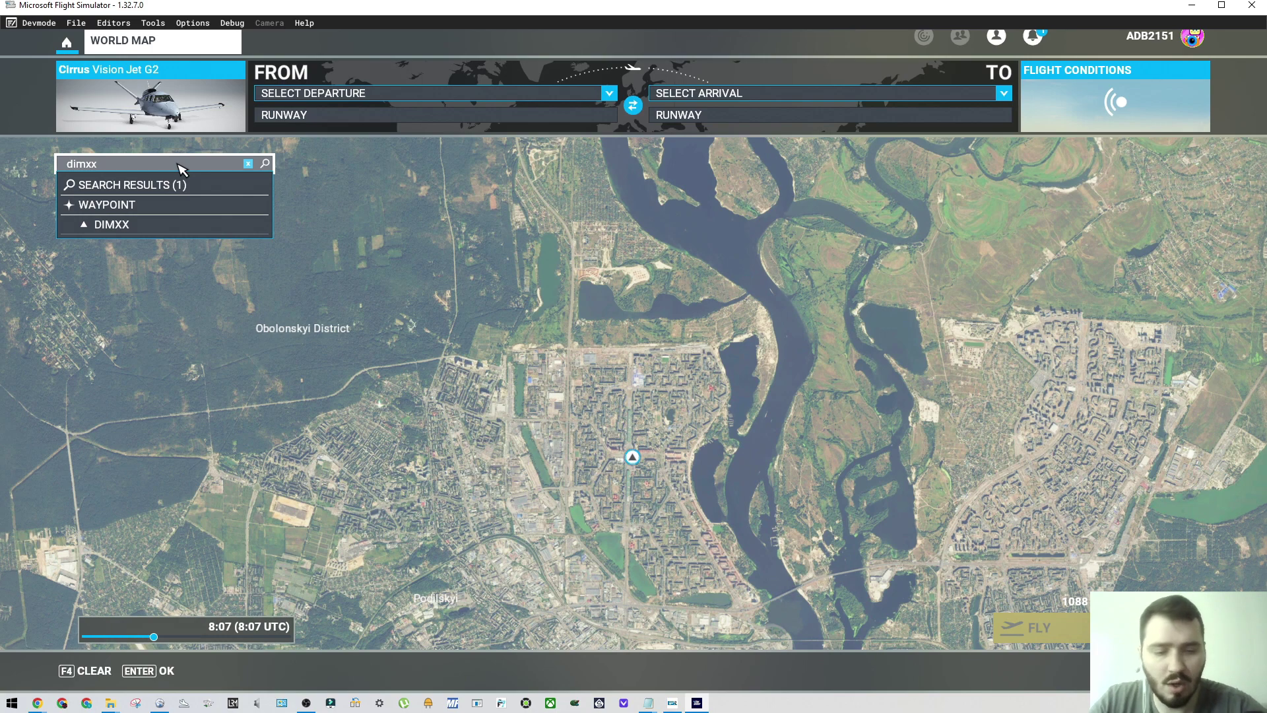
{"action": "key", "text": "BackSpace"}
{"action": "key", "text": "BackSpace"}
{"action": "key", "text": "BackSpace"}
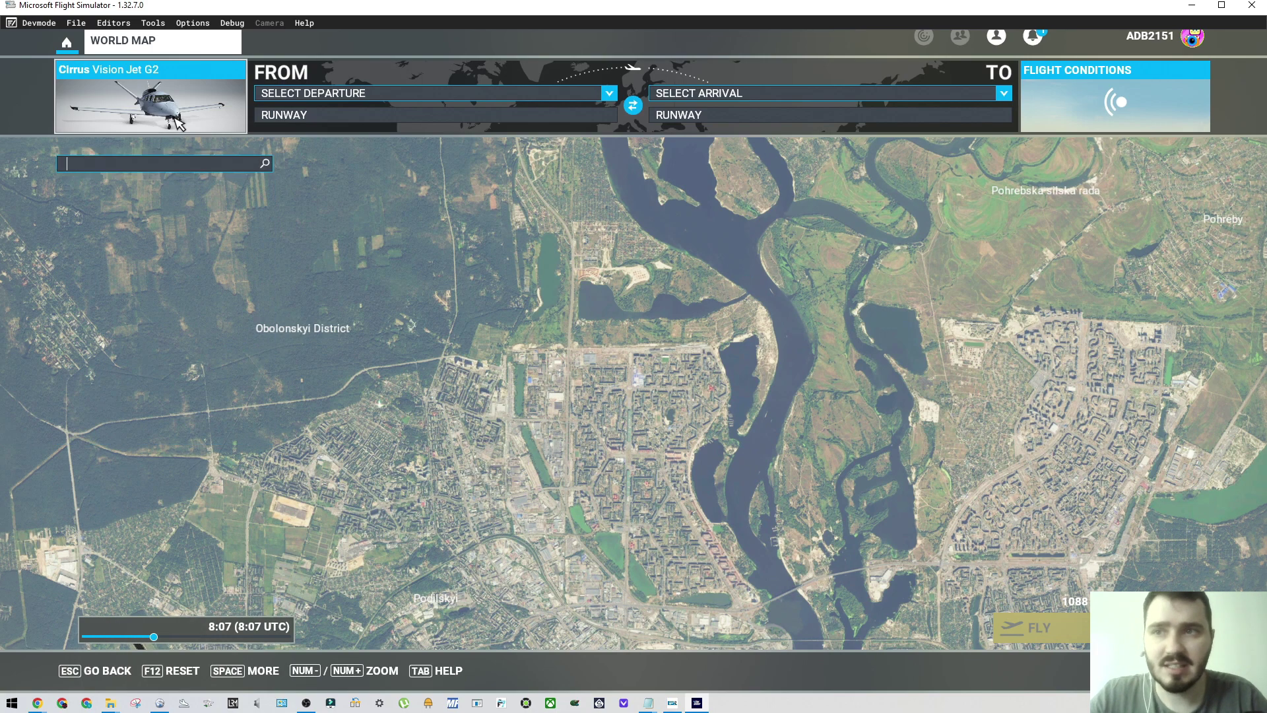
{"action": "left_click", "coordinate": [188, 126]}
{"action": "left_click", "coordinate": [189, 125]}
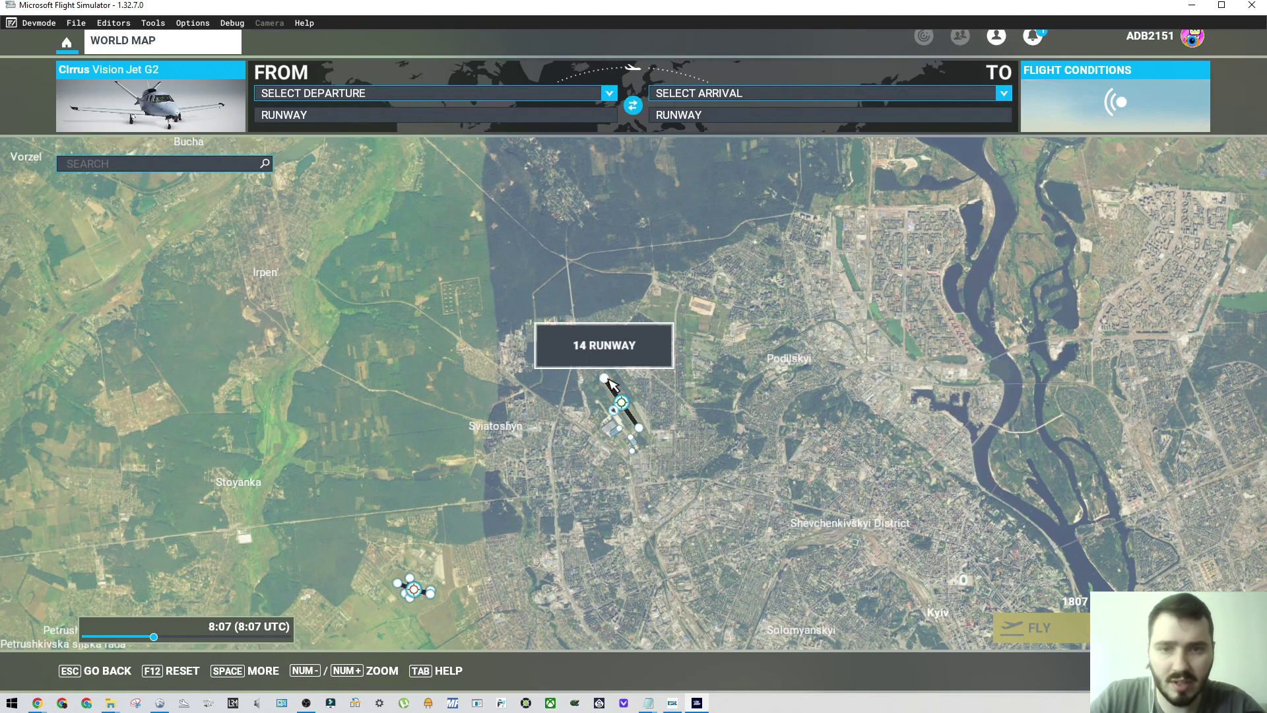
Step: Plan a flight from a custom airborne departure at 3759 Ft to runway 14 at UKKT Antonov-1 and inspect the approach line
{"action": "left_click", "coordinate": [607, 381]}
{"action": "left_click", "coordinate": [637, 408]}
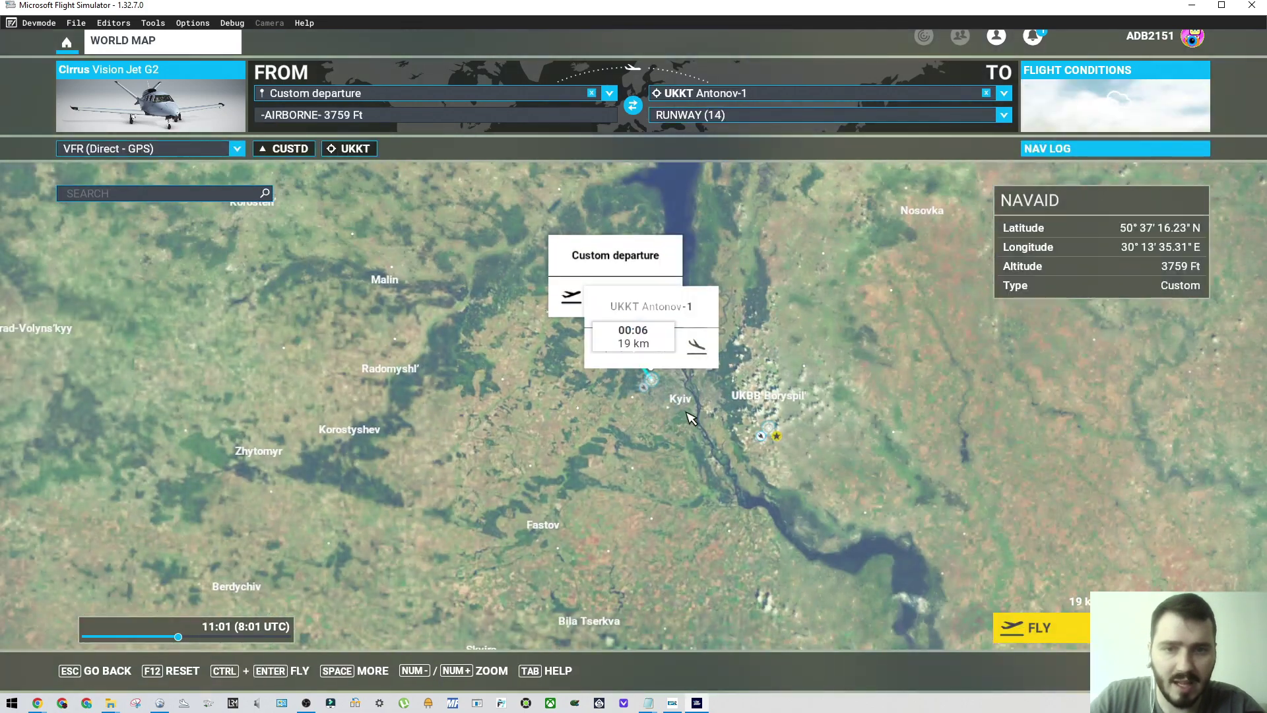
{"action": "scroll", "coordinate": [667, 412], "scroll_direction": "up", "scroll_amount": 6}
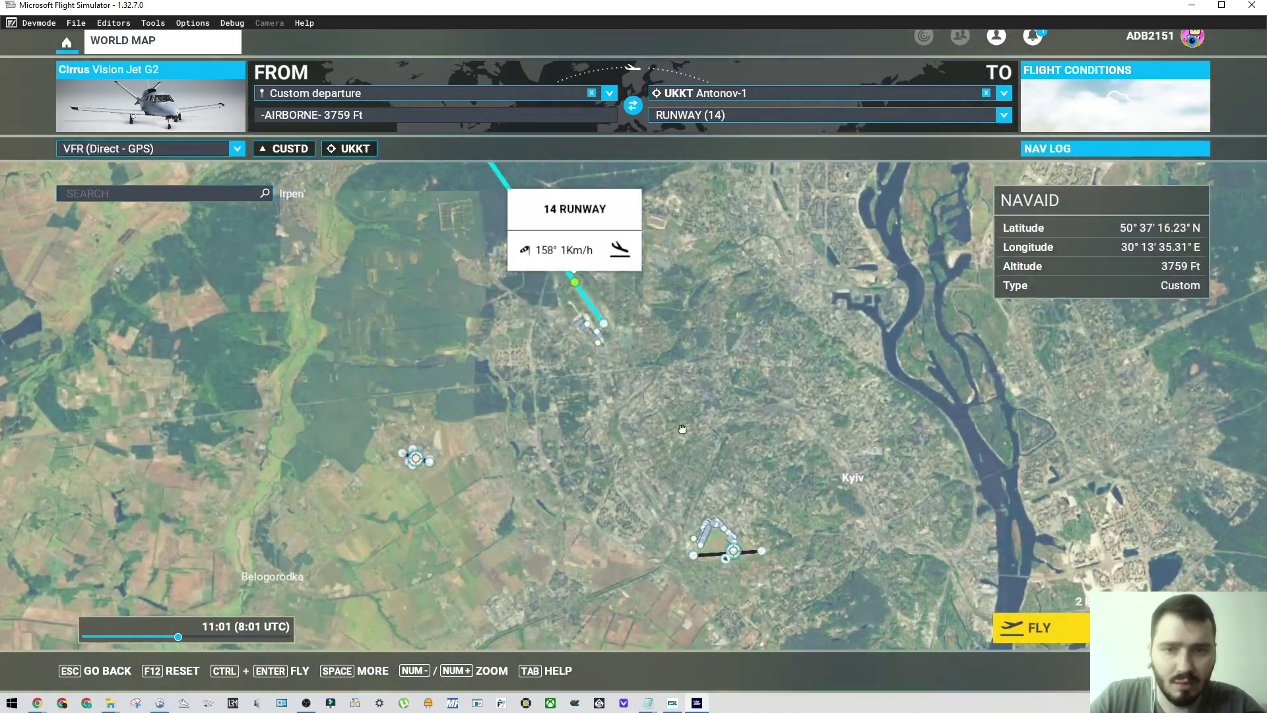
{"action": "scroll", "coordinate": [646, 396], "scroll_direction": "up", "scroll_amount": 3}
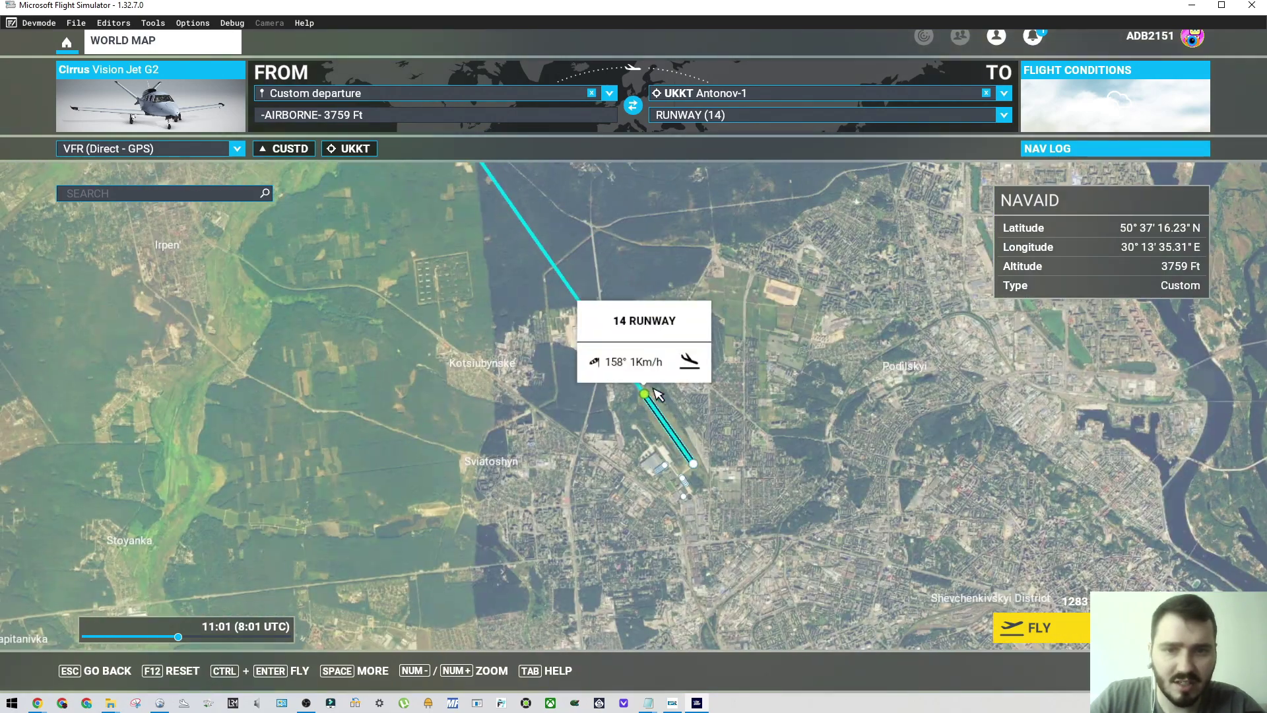
{"action": "scroll", "coordinate": [645, 433], "scroll_direction": "up", "scroll_amount": 3}
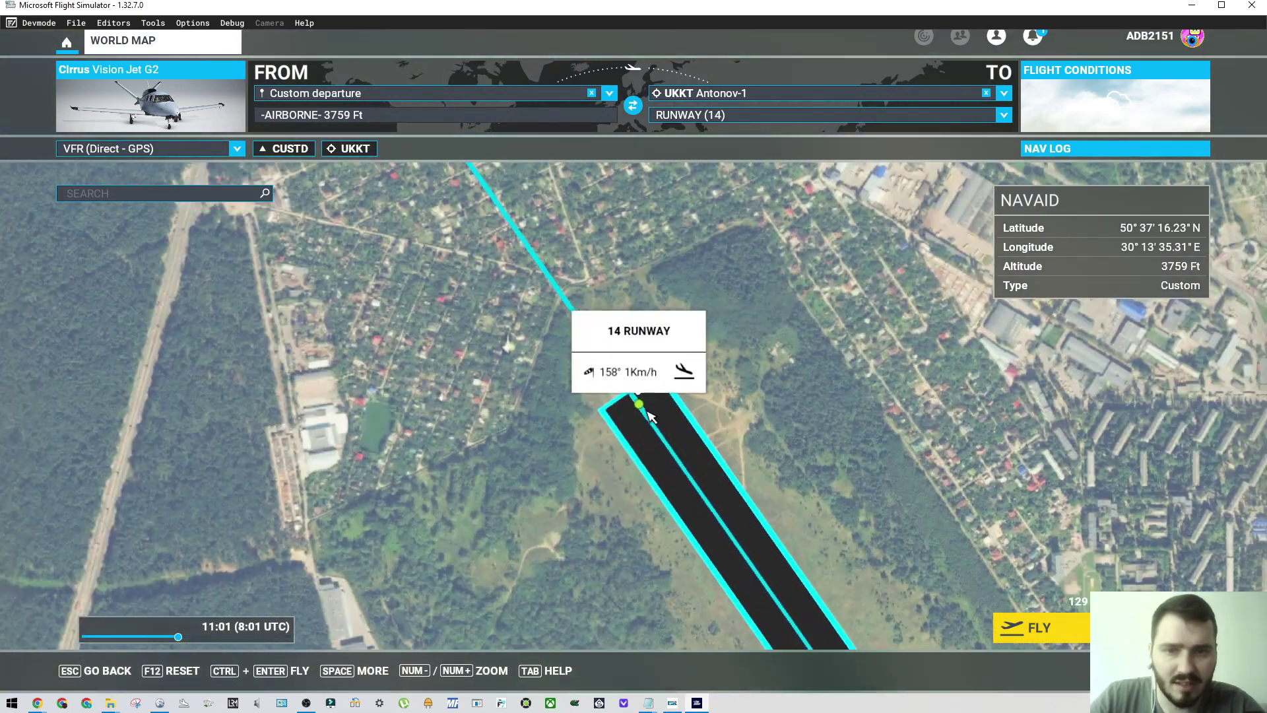
{"action": "scroll", "coordinate": [650, 414], "scroll_direction": "down", "scroll_amount": 4}
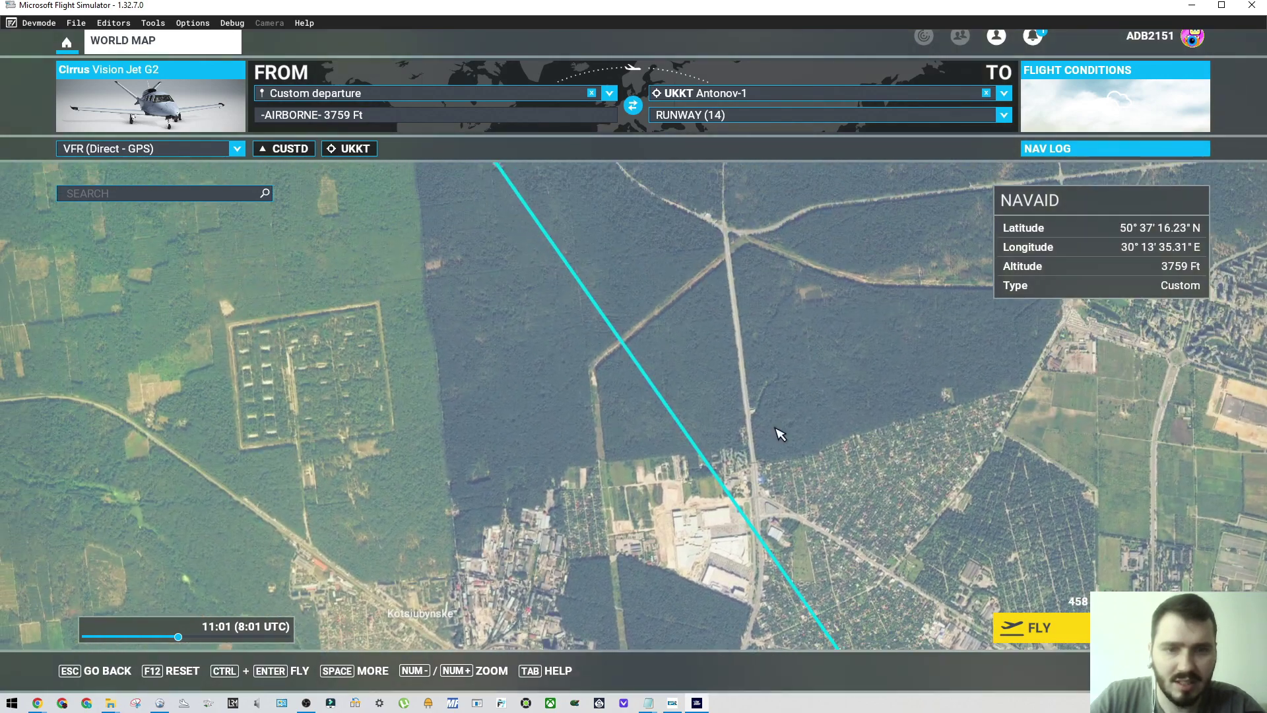
Step: Set the planned flight's cruise altitude to 2500 Ft and start the flight from the custom airborne departure
{"action": "left_click_drag", "start_coordinate": [678, 285], "coordinate": [783, 444]}
{"action": "scroll", "coordinate": [783, 444], "scroll_direction": "down", "scroll_amount": 3}
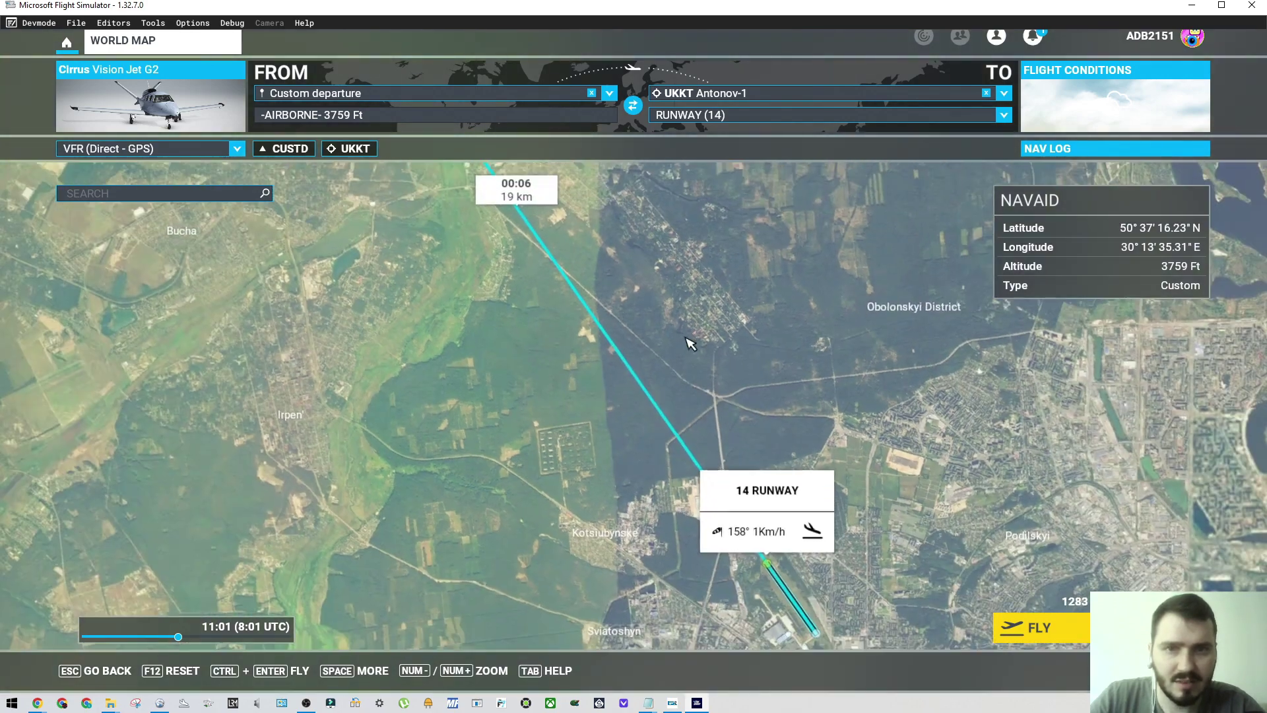
{"action": "left_click_drag", "start_coordinate": [657, 295], "coordinate": [699, 407]}
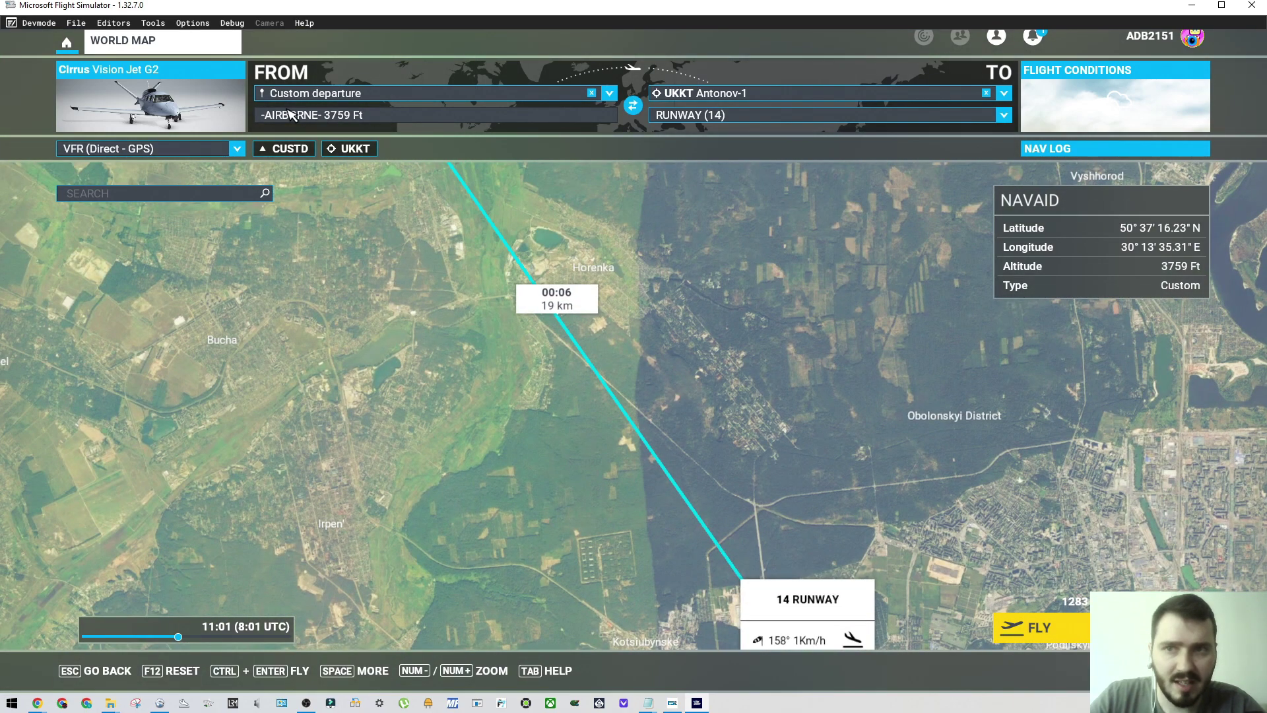
{"action": "left_click_drag", "start_coordinate": [681, 314], "coordinate": [780, 416]}
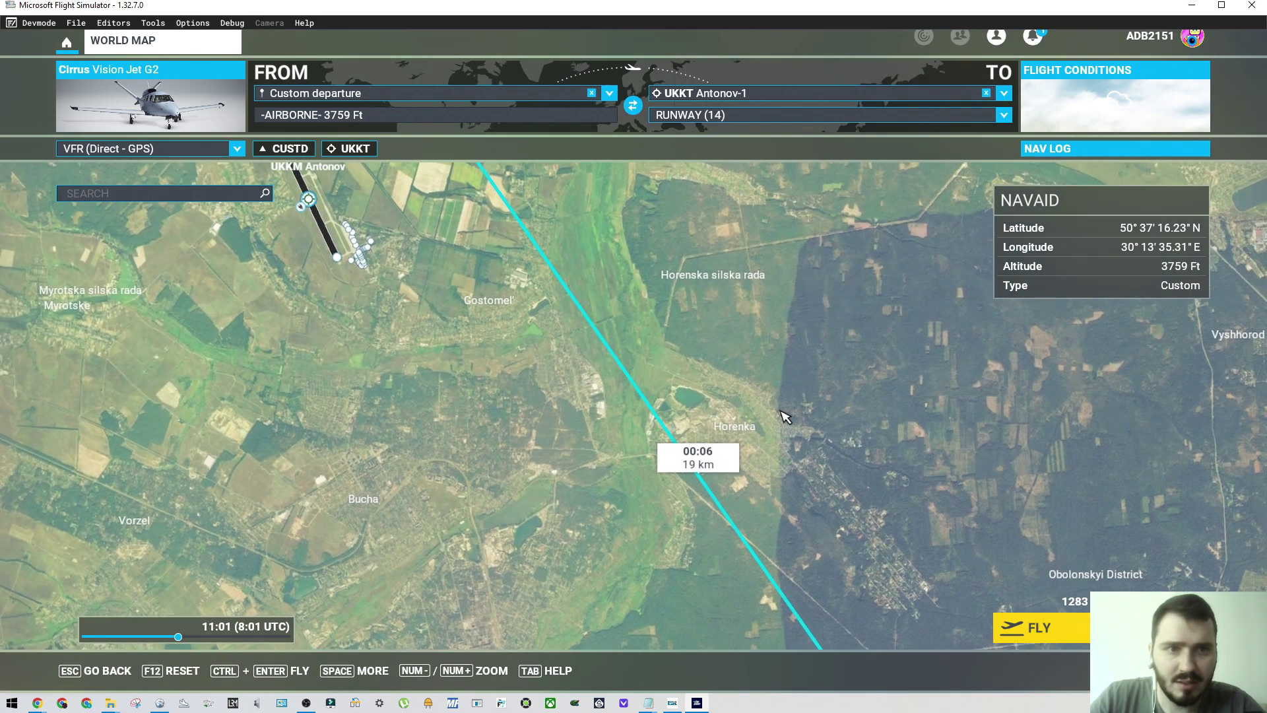
{"action": "scroll", "coordinate": [666, 326], "scroll_direction": "down", "scroll_amount": 2}
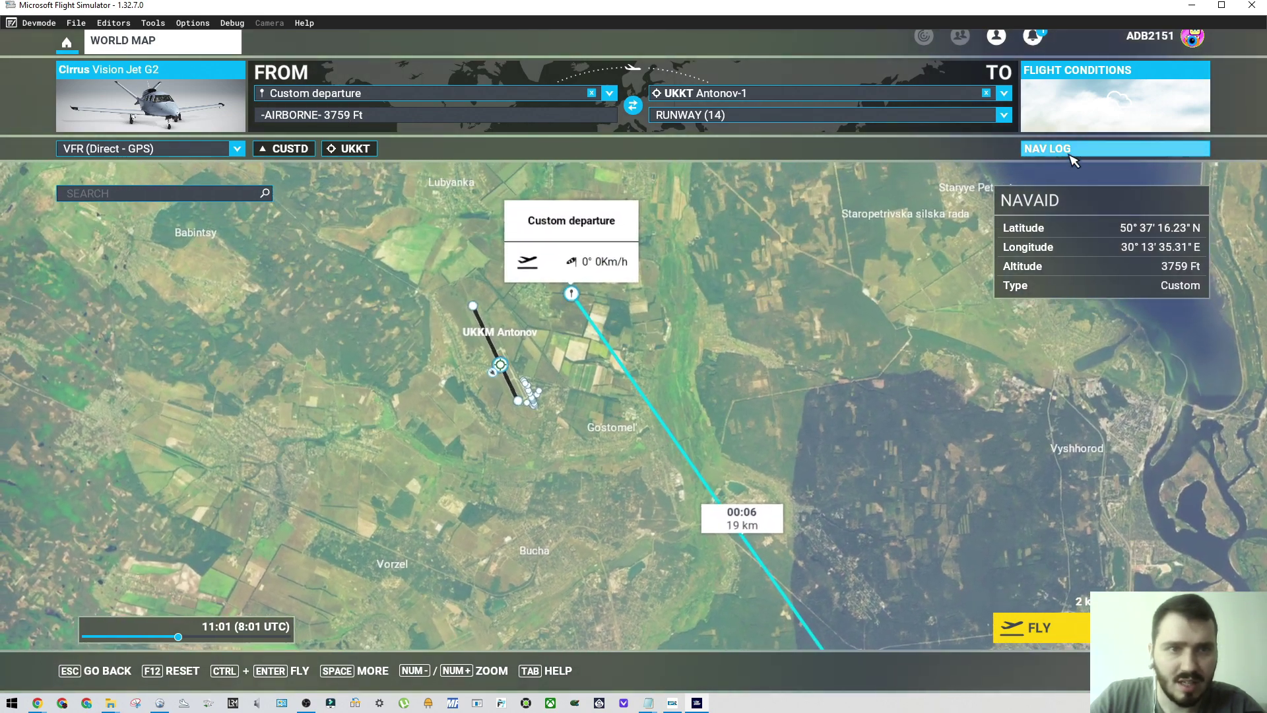
{"action": "left_click", "coordinate": [1073, 159]}
{"action": "left_click", "coordinate": [1052, 214]}
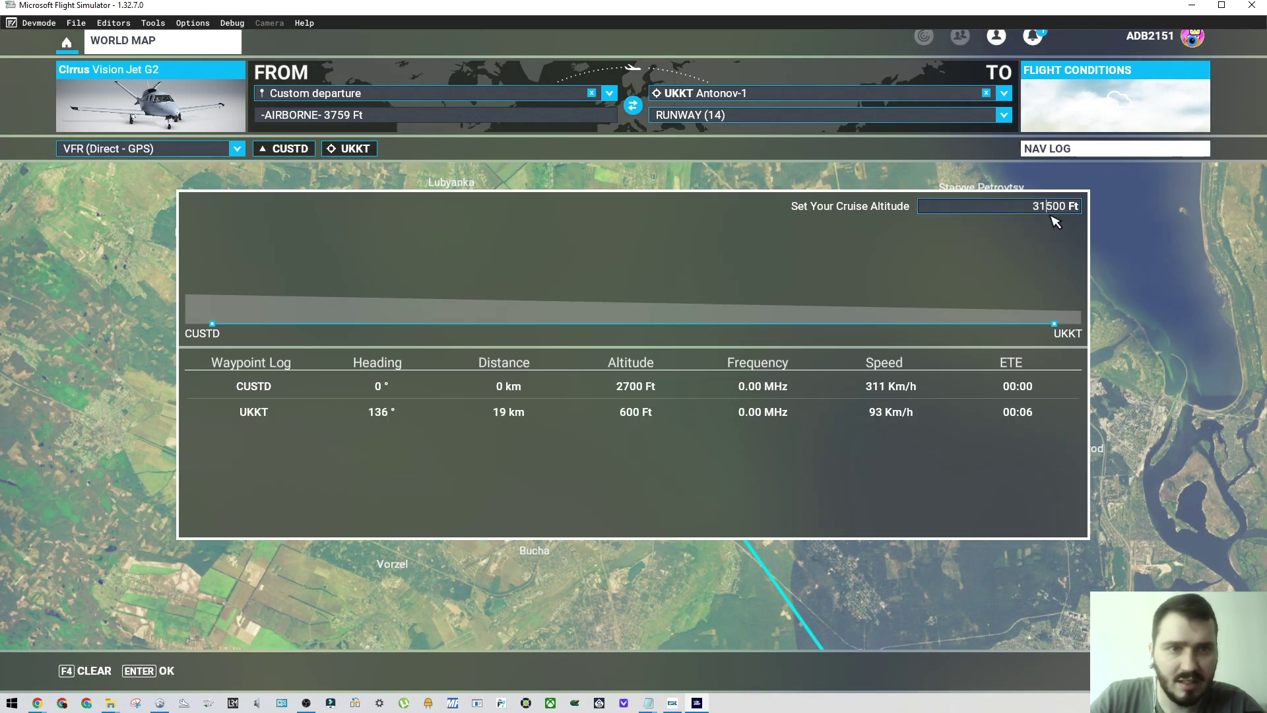
{"action": "left_click", "coordinate": [1052, 215]}
{"action": "key", "text": "BackSpace"}
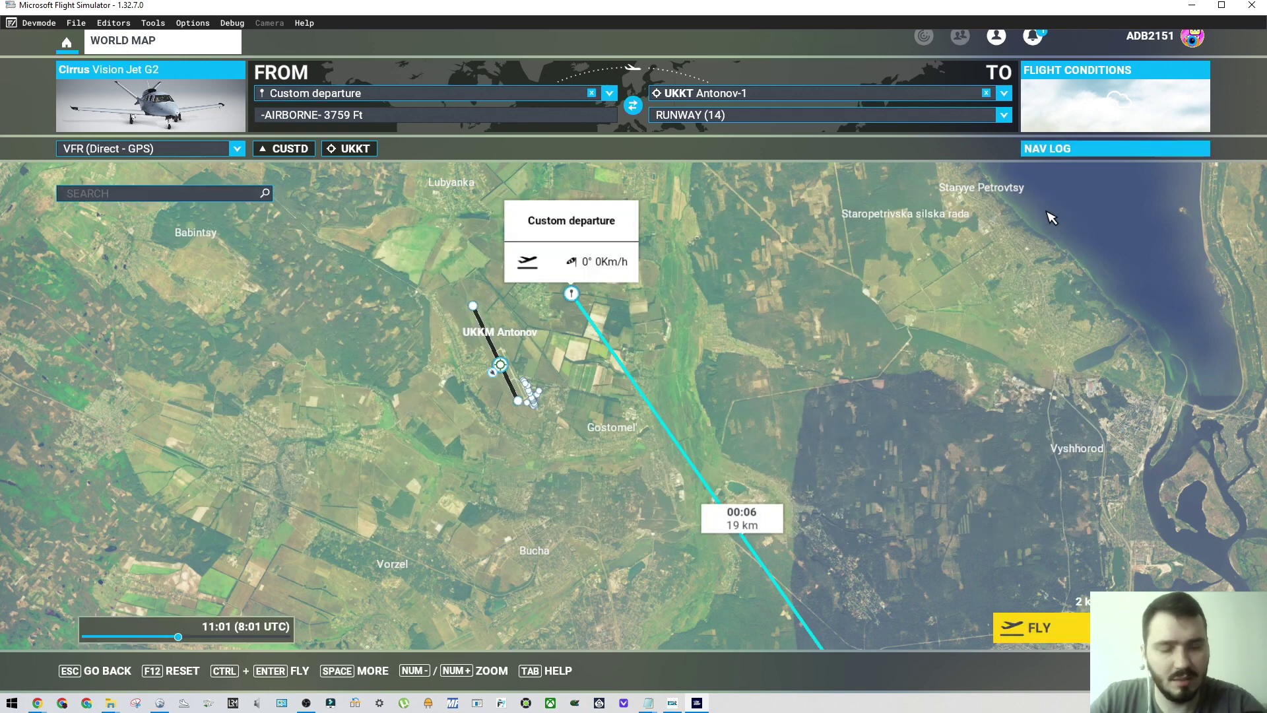
{"action": "left_click", "coordinate": [1086, 155]}
{"action": "left_click", "coordinate": [1054, 212]}
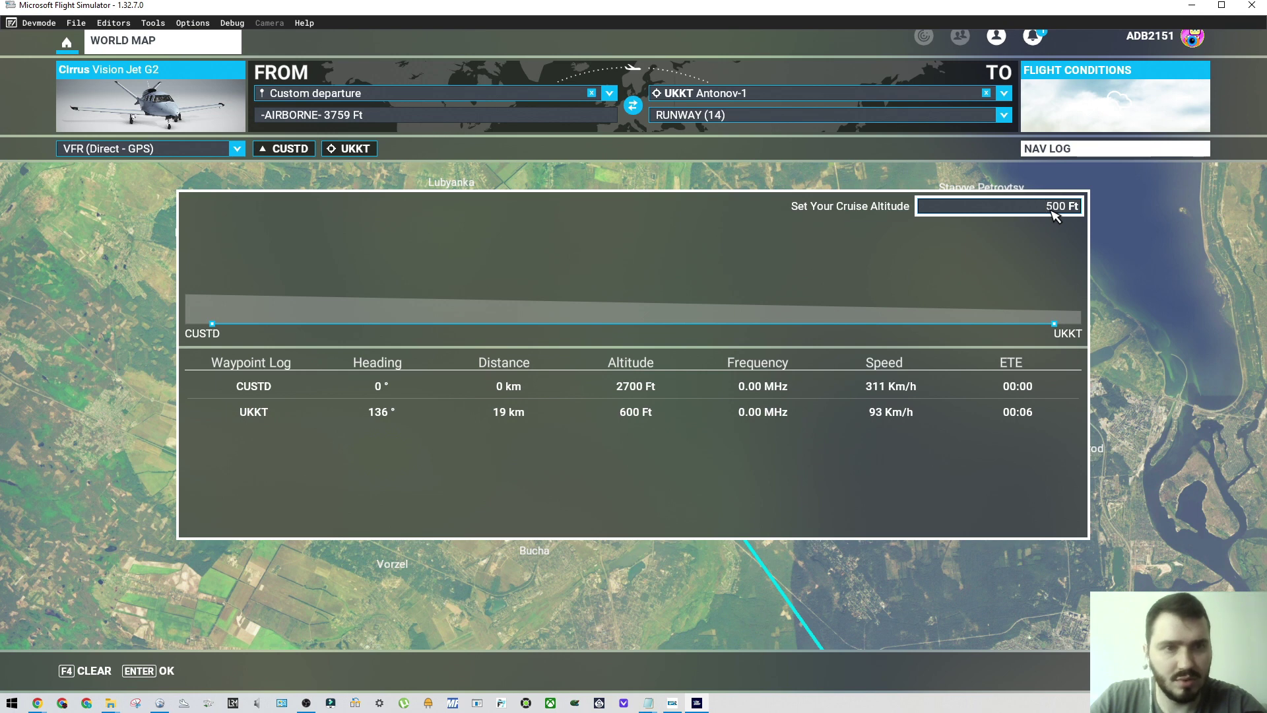
{"action": "key", "text": "Return"}
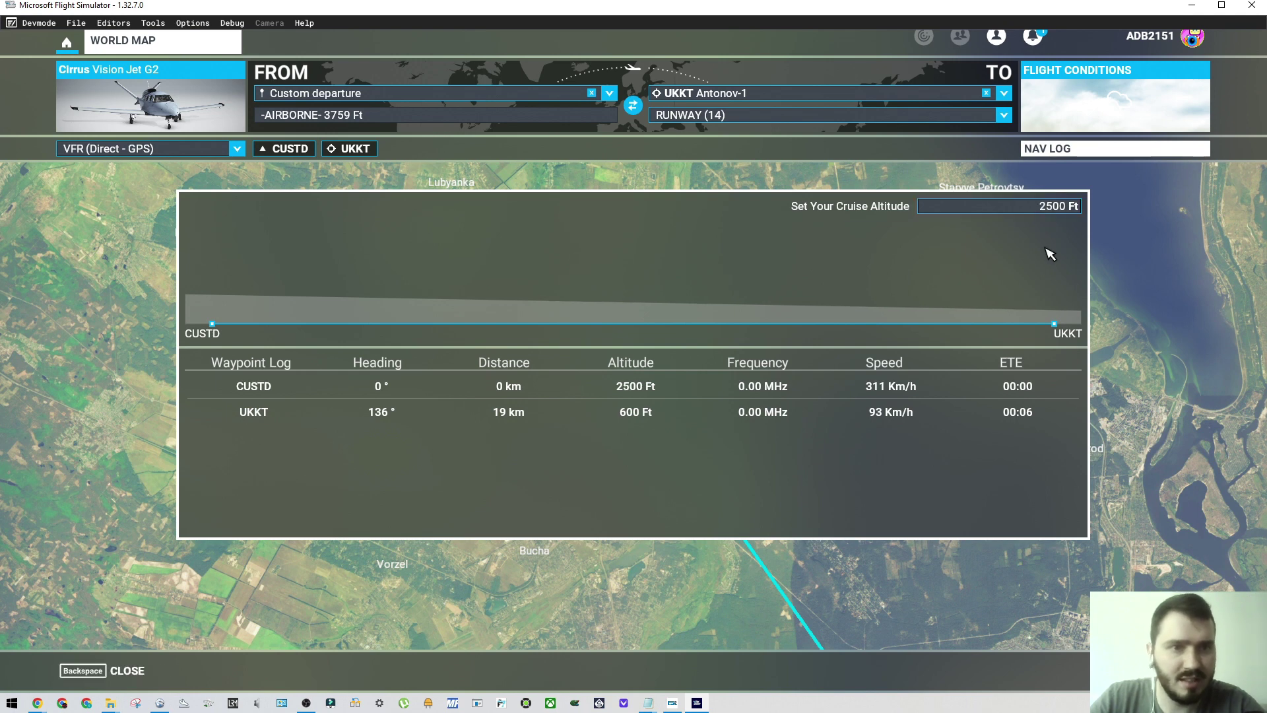
{"action": "left_click", "coordinate": [1080, 152]}
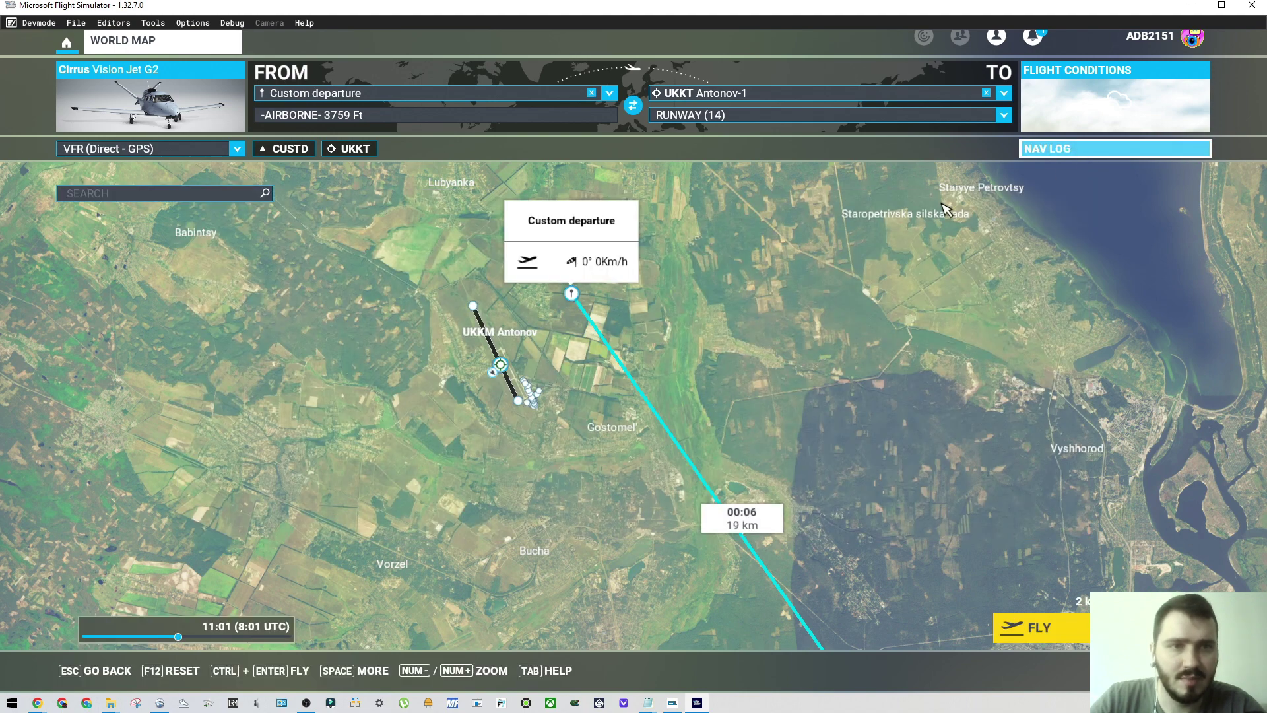
{"action": "left_click", "coordinate": [1068, 629]}
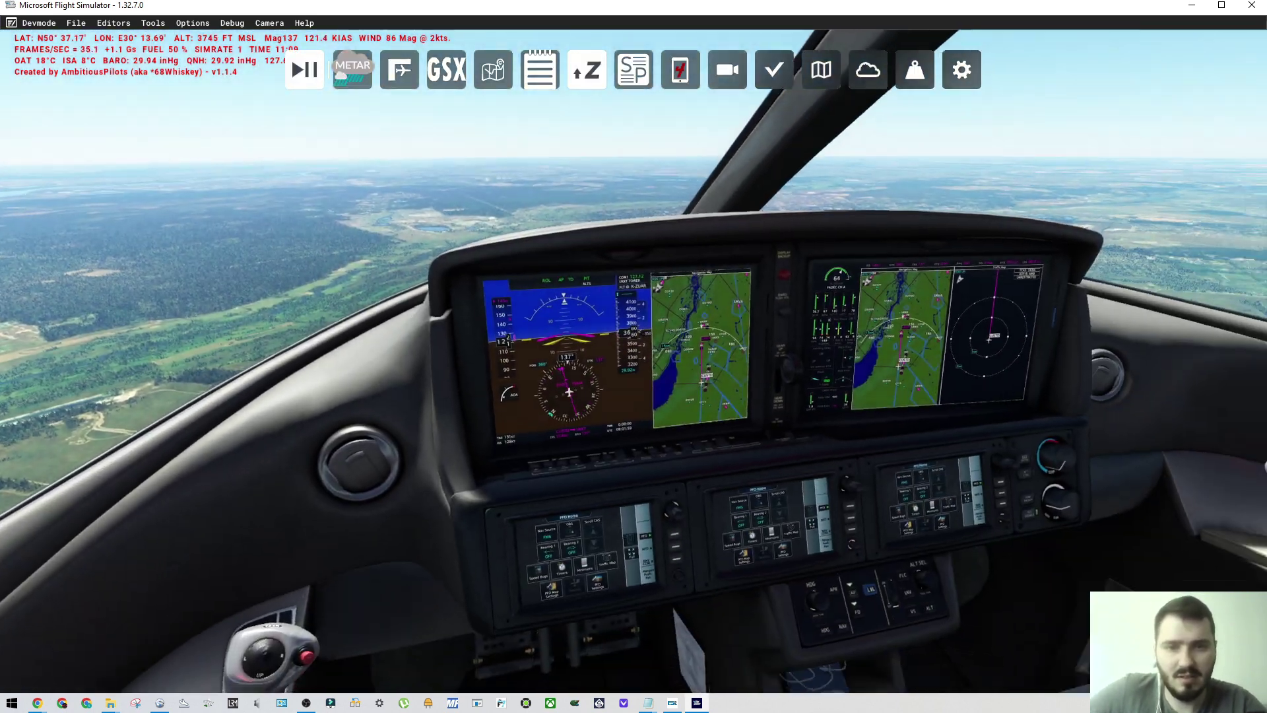
Step: Arm the autothrottle and switch its speed reference to manual on the centre console
{"action": "scroll", "coordinate": [633, 361], "scroll_direction": "up", "scroll_amount": 6}
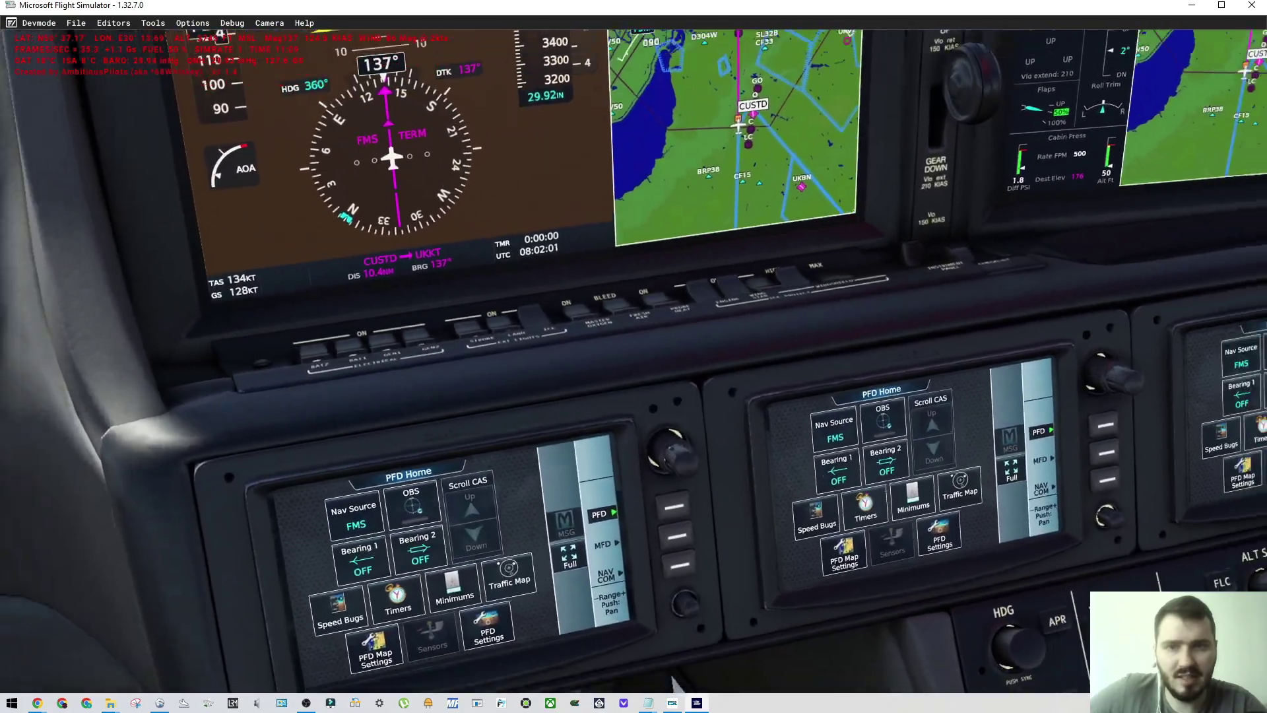
{"action": "scroll", "coordinate": [883, 594], "scroll_direction": "down", "scroll_amount": 4}
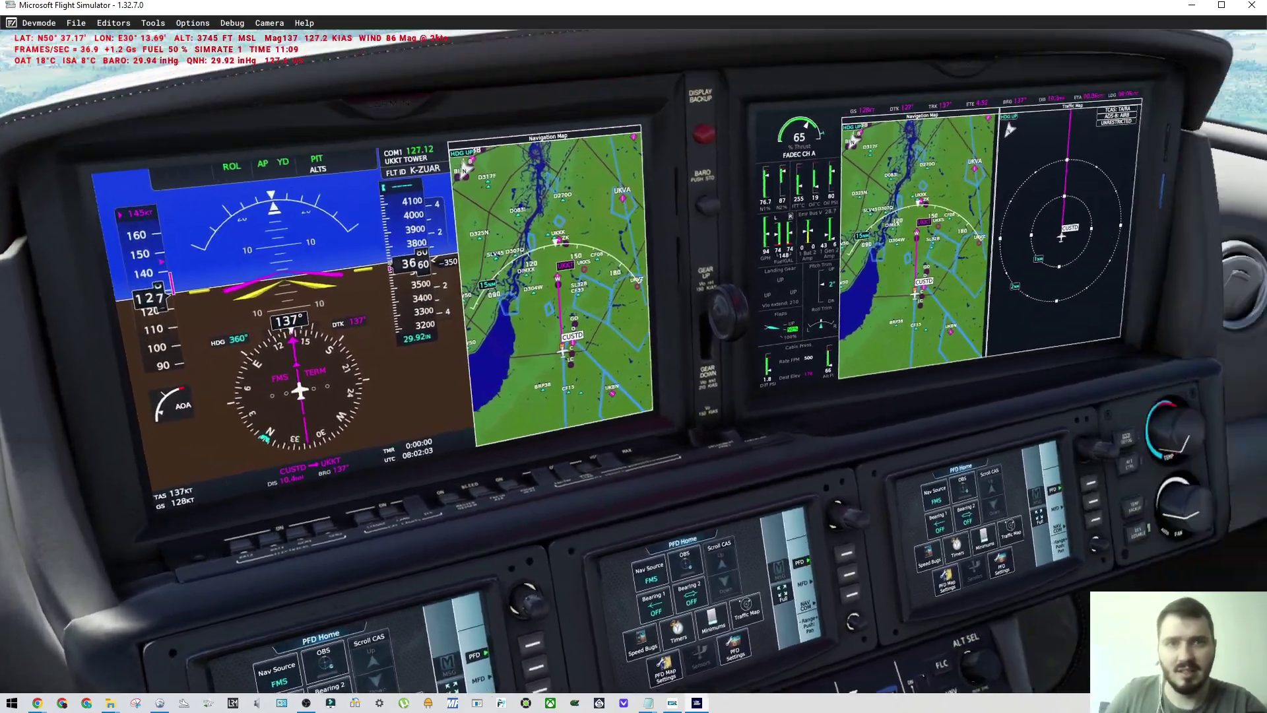
{"action": "scroll", "coordinate": [802, 487], "scroll_direction": "up", "scroll_amount": 2}
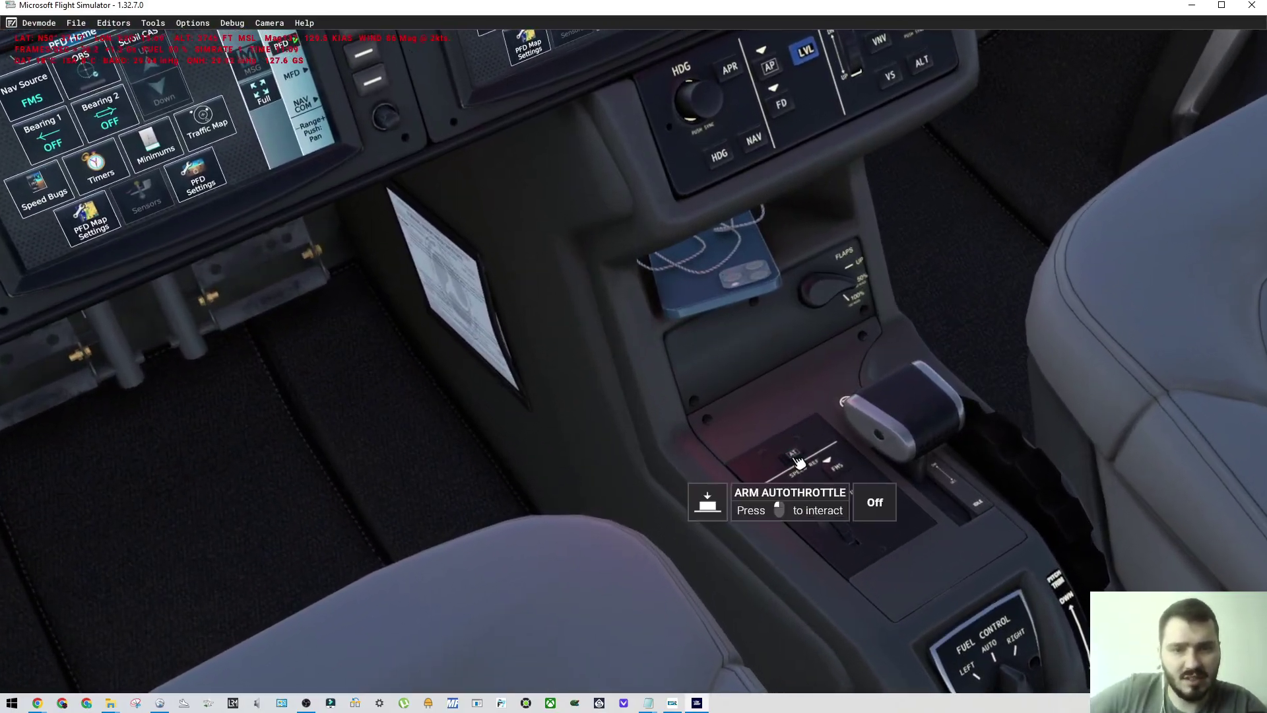
{"action": "scroll", "coordinate": [796, 473], "scroll_direction": "down", "scroll_amount": 3}
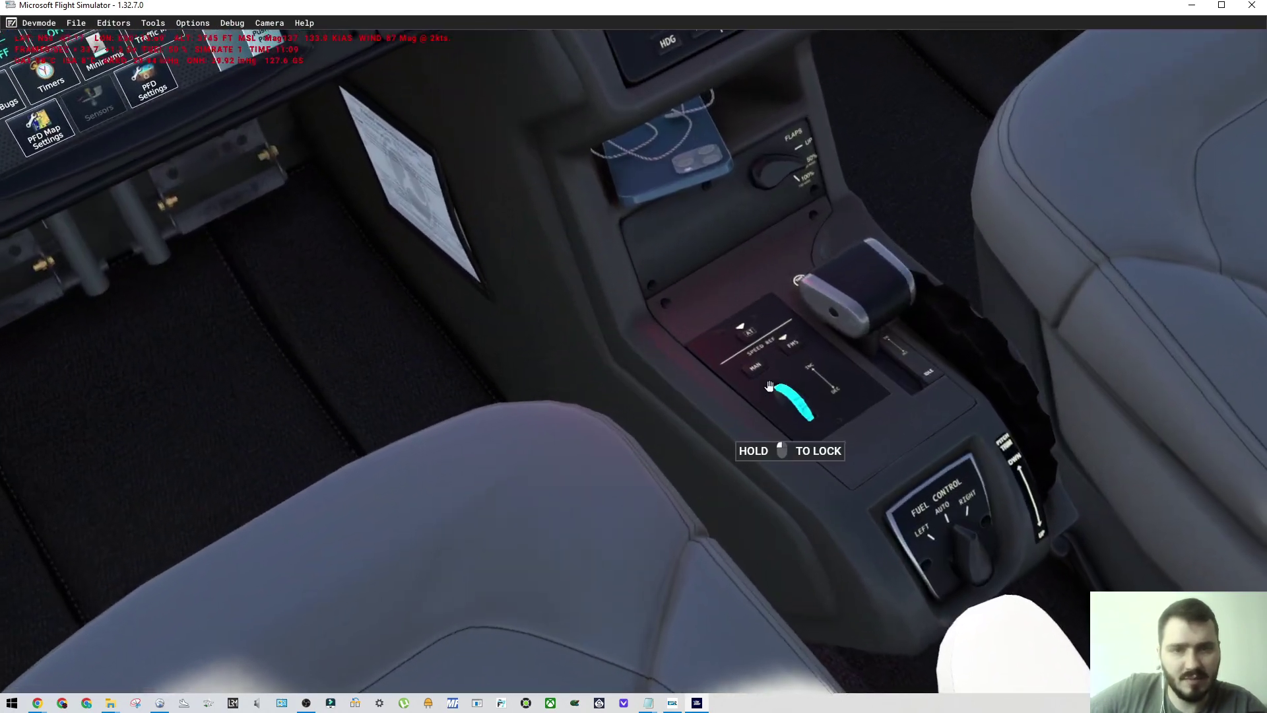
{"action": "left_click", "coordinate": [757, 372]}
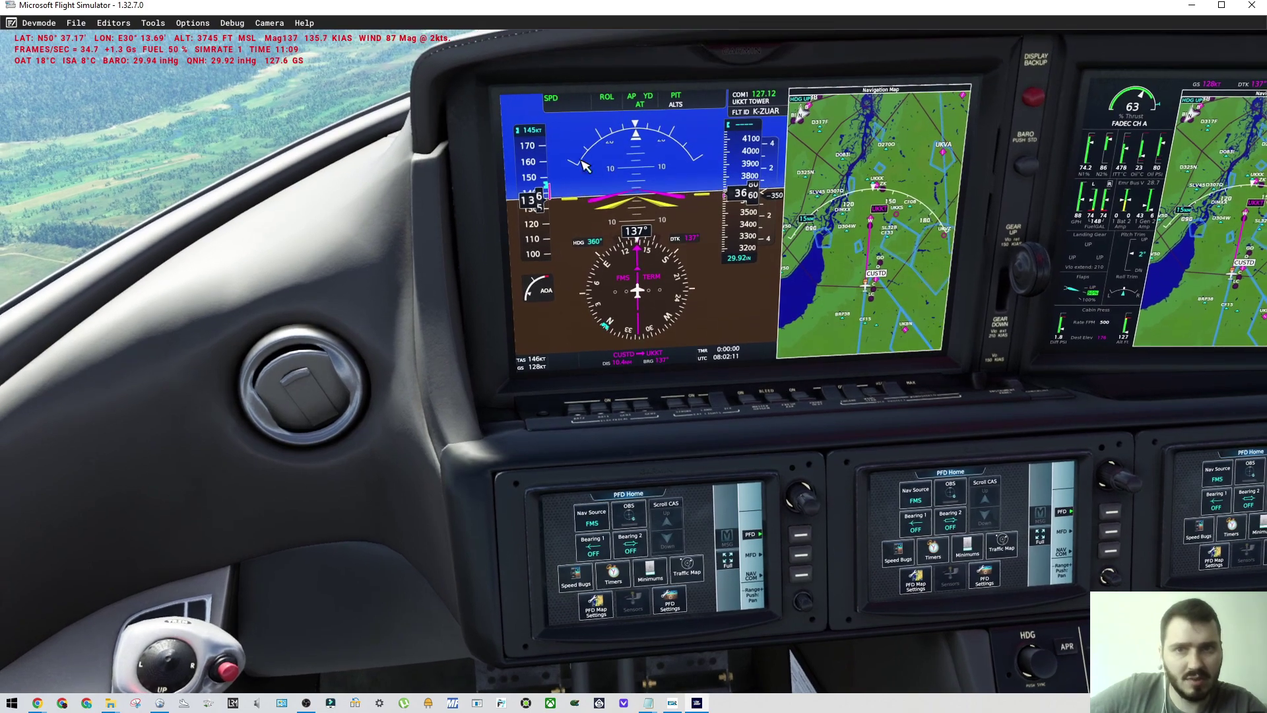
Step: Tune NAV1 to 111.10 as the active frequency, checking the ILS frequency in the UKKT ILS showcase note
{"action": "scroll", "coordinate": [812, 413], "scroll_direction": "up", "scroll_amount": 3}
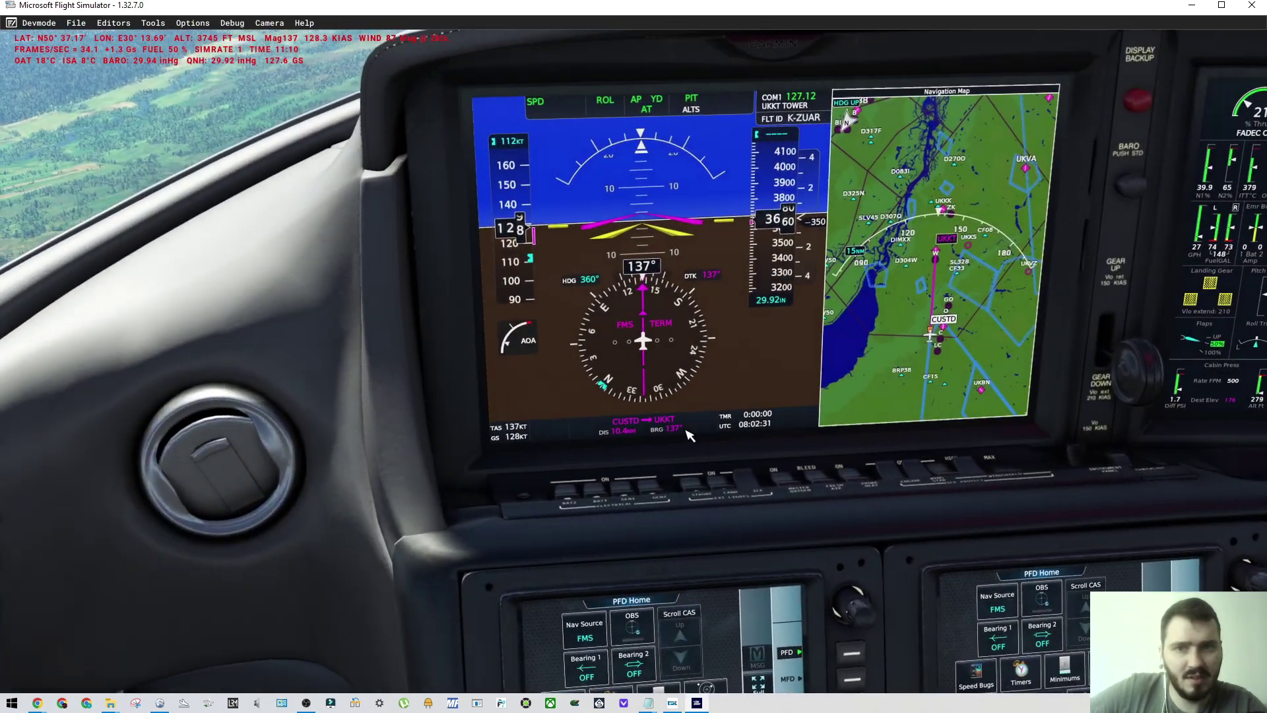
{"action": "left_click_drag", "start_coordinate": [687, 433], "coordinate": [709, 522]}
{"action": "scroll", "coordinate": [709, 521], "scroll_direction": "up", "scroll_amount": 3}
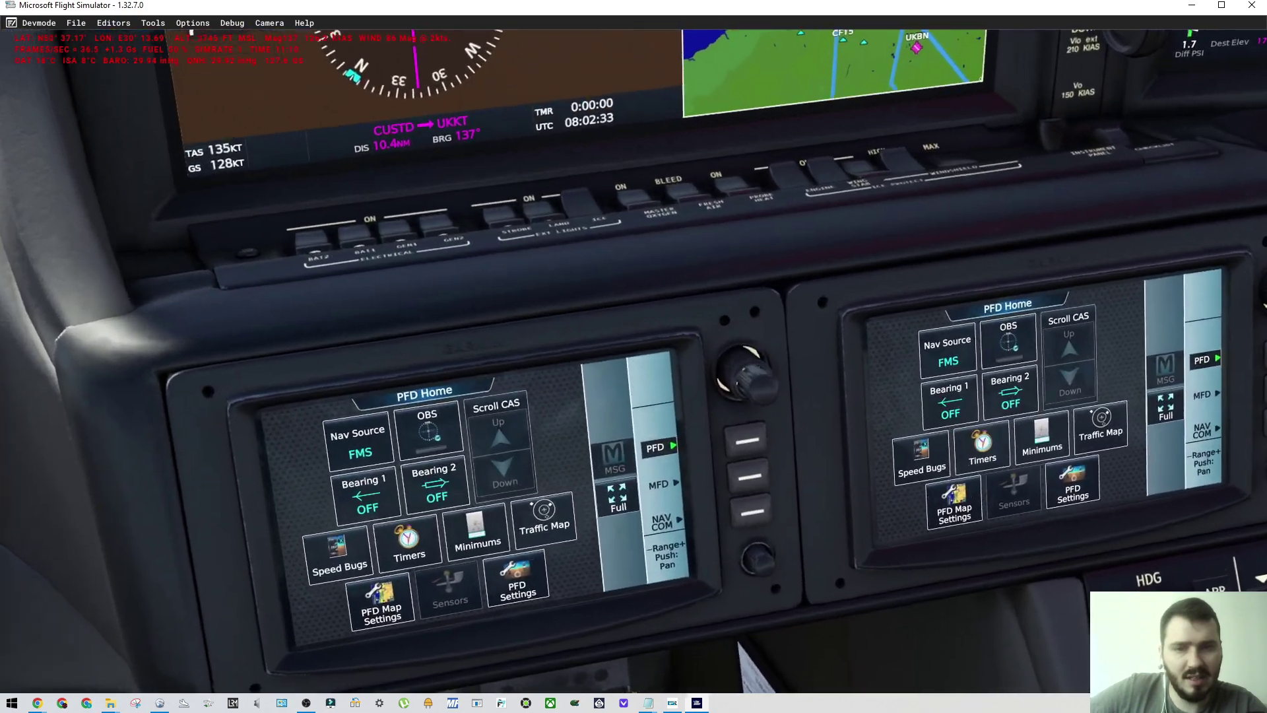
{"action": "left_click_drag", "start_coordinate": [848, 392], "coordinate": [729, 388]}
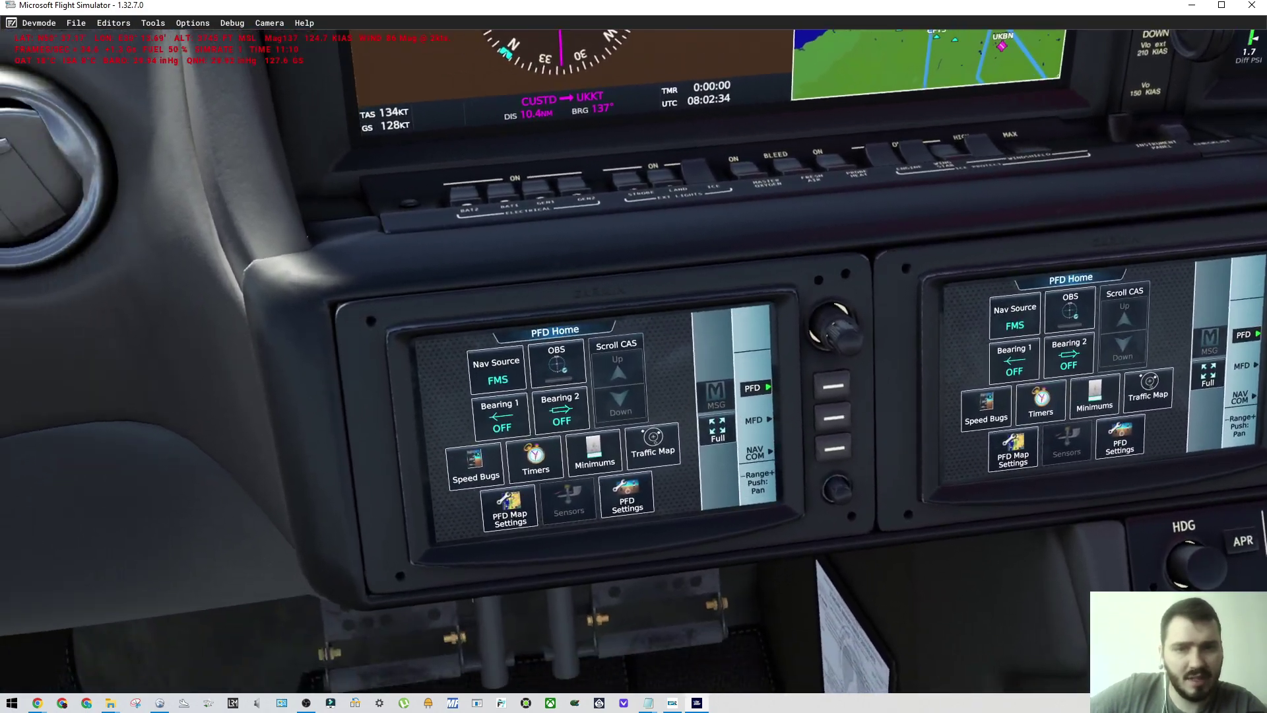
{"action": "scroll", "coordinate": [712, 422], "scroll_direction": "down", "scroll_amount": 3}
{"action": "scroll", "coordinate": [850, 546], "scroll_direction": "up", "scroll_amount": 3}
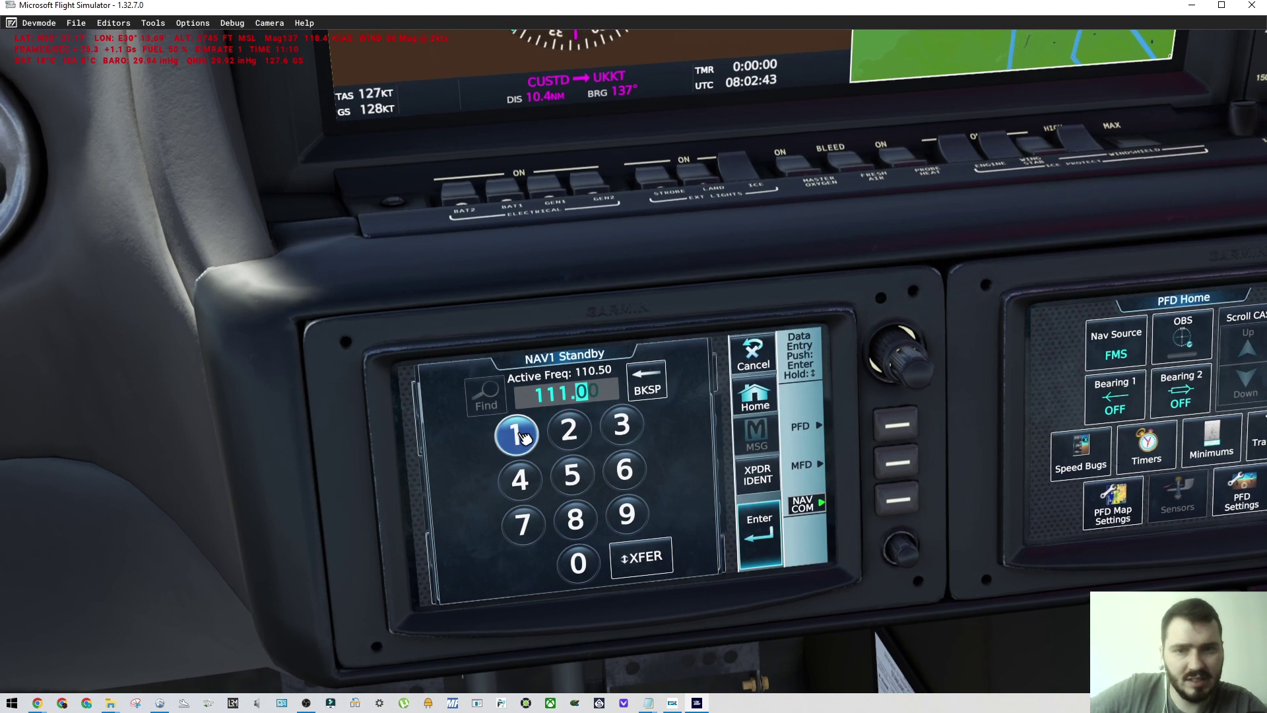
{"action": "left_click", "coordinate": [648, 702]}
{"action": "left_click", "coordinate": [537, 642]}
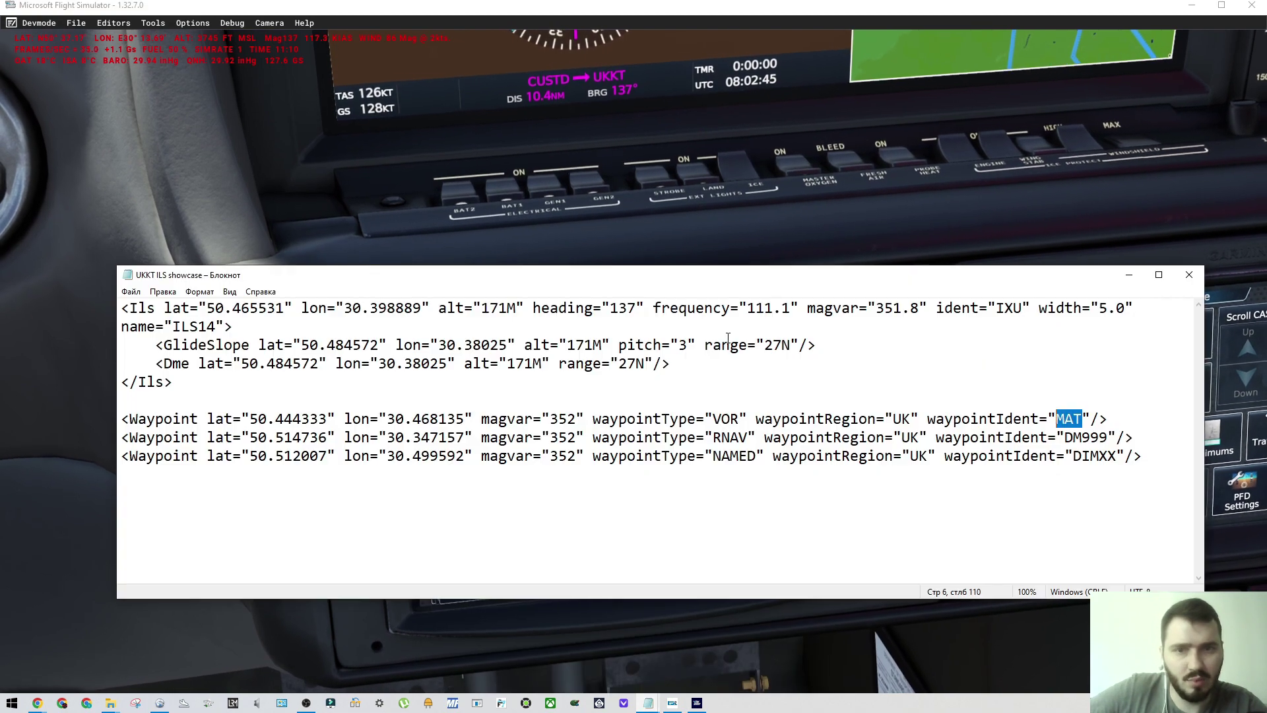
{"action": "left_click", "coordinate": [1128, 276]}
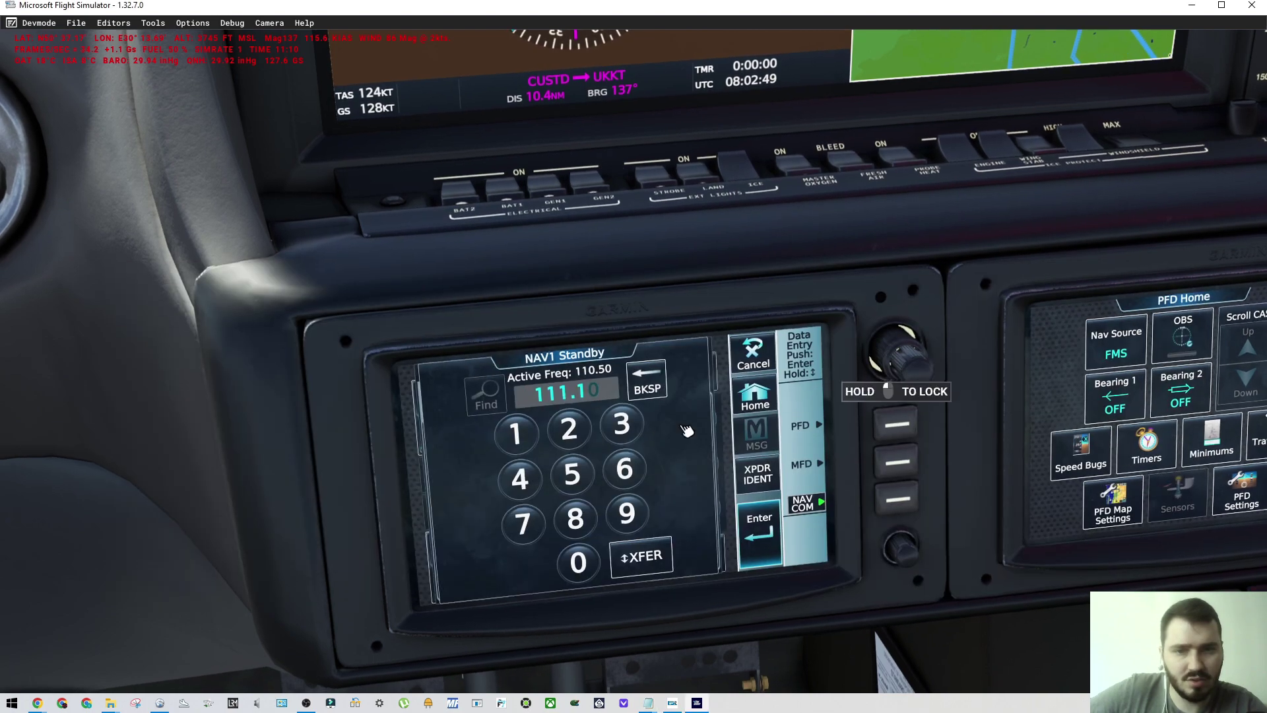
{"action": "left_click", "coordinate": [640, 556]}
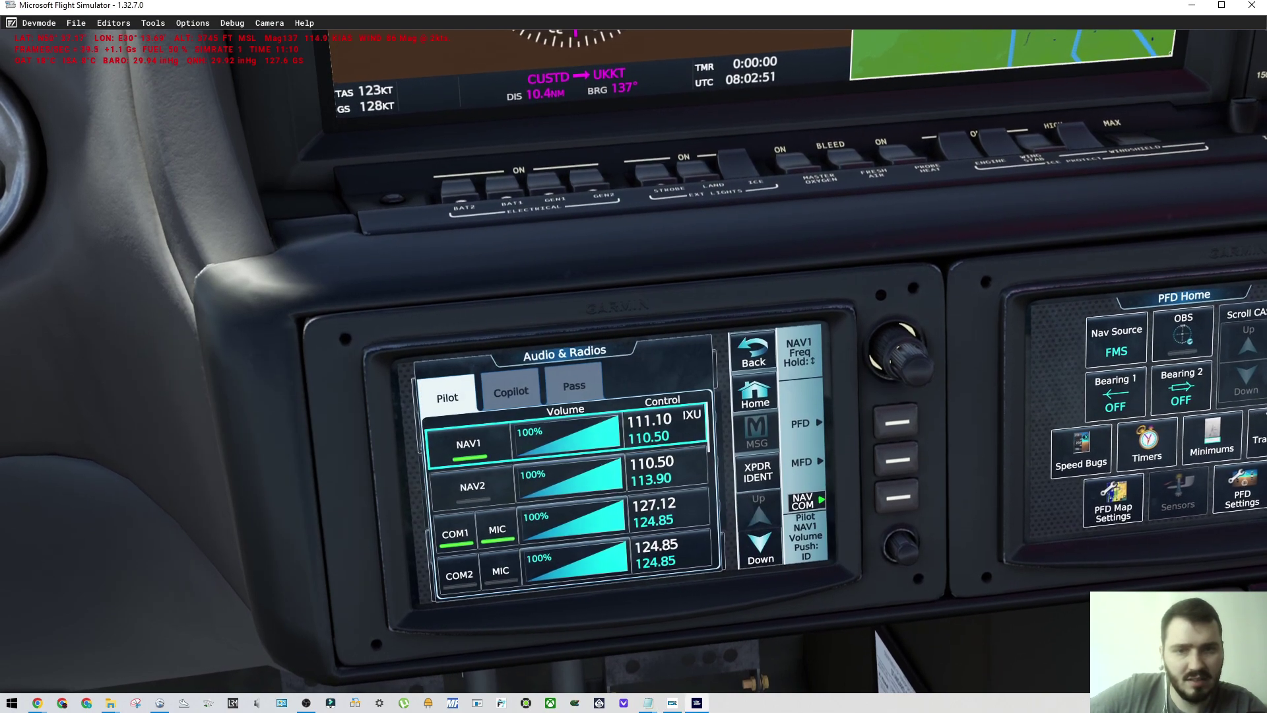
Step: Set the navigation source to LOC1 and examine the ILS ident, course and glideslope indications on the primary flight display
{"action": "left_click_drag", "start_coordinate": [658, 400], "coordinate": [825, 507]}
{"action": "scroll", "coordinate": [825, 507], "scroll_direction": "down", "scroll_amount": 3}
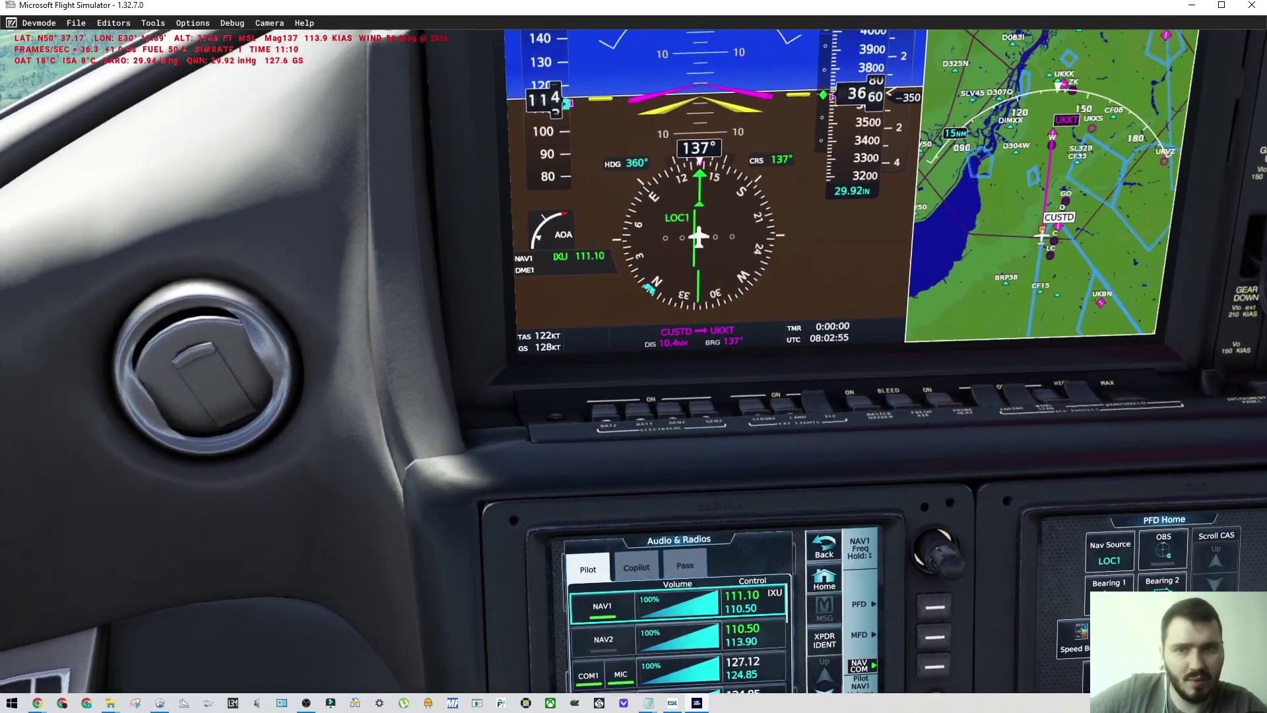
{"action": "scroll", "coordinate": [722, 262], "scroll_direction": "up", "scroll_amount": 5}
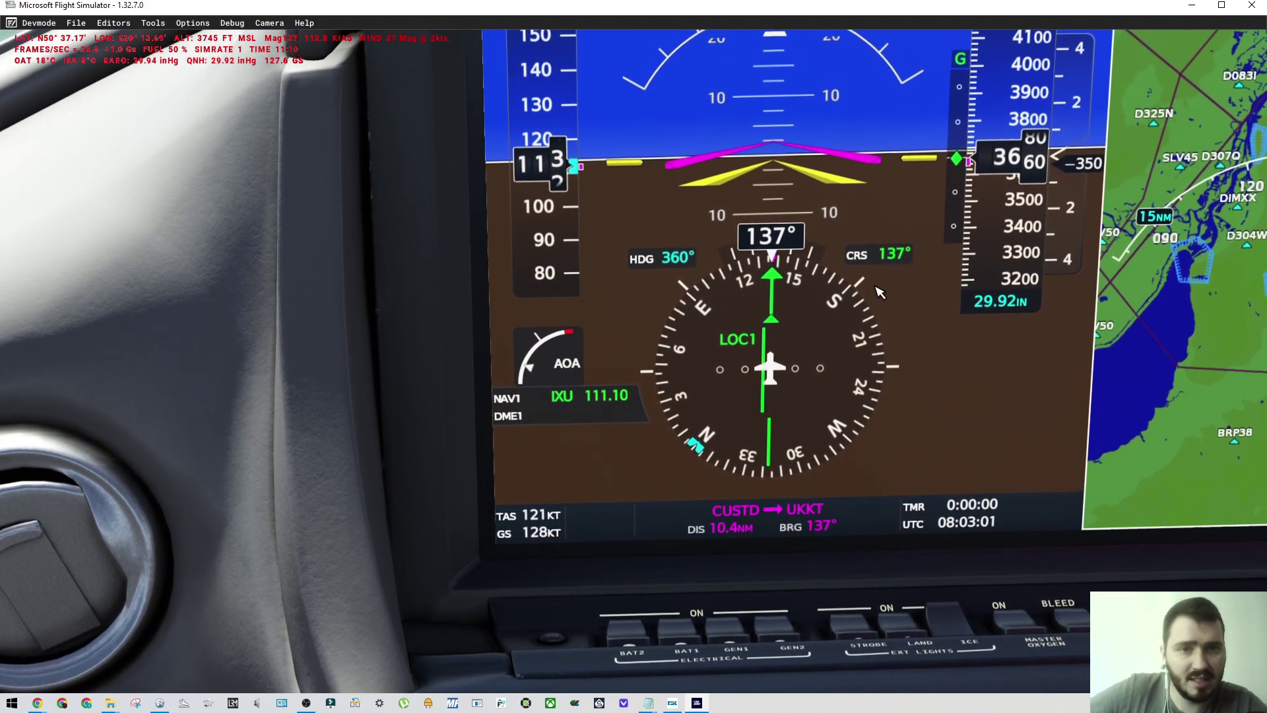
{"action": "scroll", "coordinate": [880, 293], "scroll_direction": "down", "scroll_amount": 5}
{"action": "scroll", "coordinate": [645, 380], "scroll_direction": "up", "scroll_amount": 5}
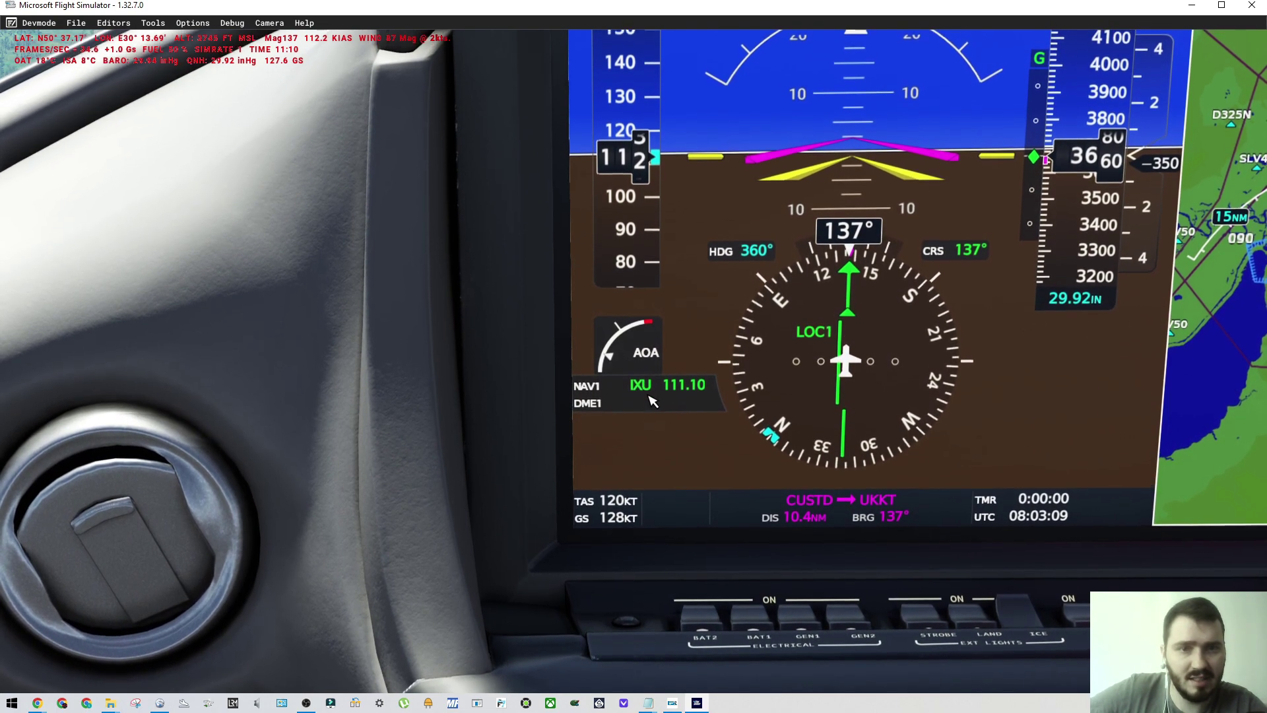
{"action": "scroll", "coordinate": [652, 401], "scroll_direction": "down", "scroll_amount": 5}
Step: Set the Bearing 1 source to NAV1 and check the aircraft's alignment with the runway ahead
{"action": "left_click_drag", "start_coordinate": [652, 401], "coordinate": [741, 449]}
{"action": "scroll", "coordinate": [740, 449], "scroll_direction": "up", "scroll_amount": 5}
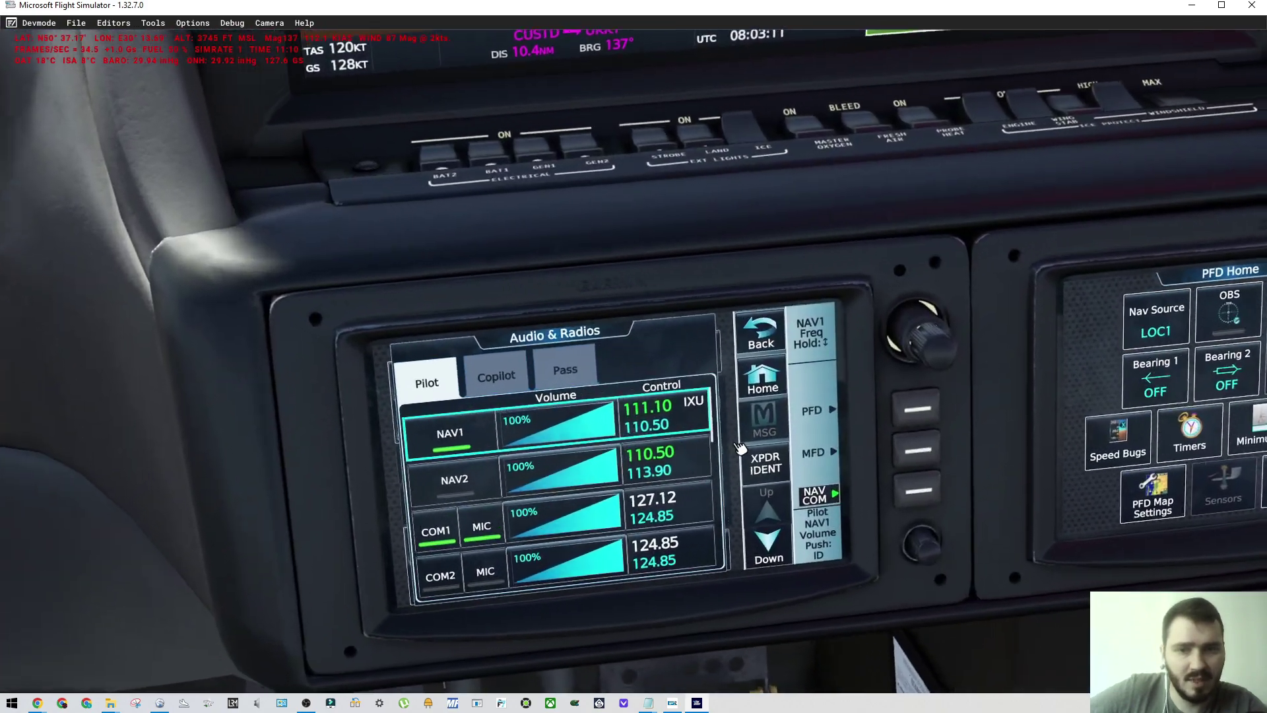
{"action": "scroll", "coordinate": [740, 449], "scroll_direction": "down", "scroll_amount": 5}
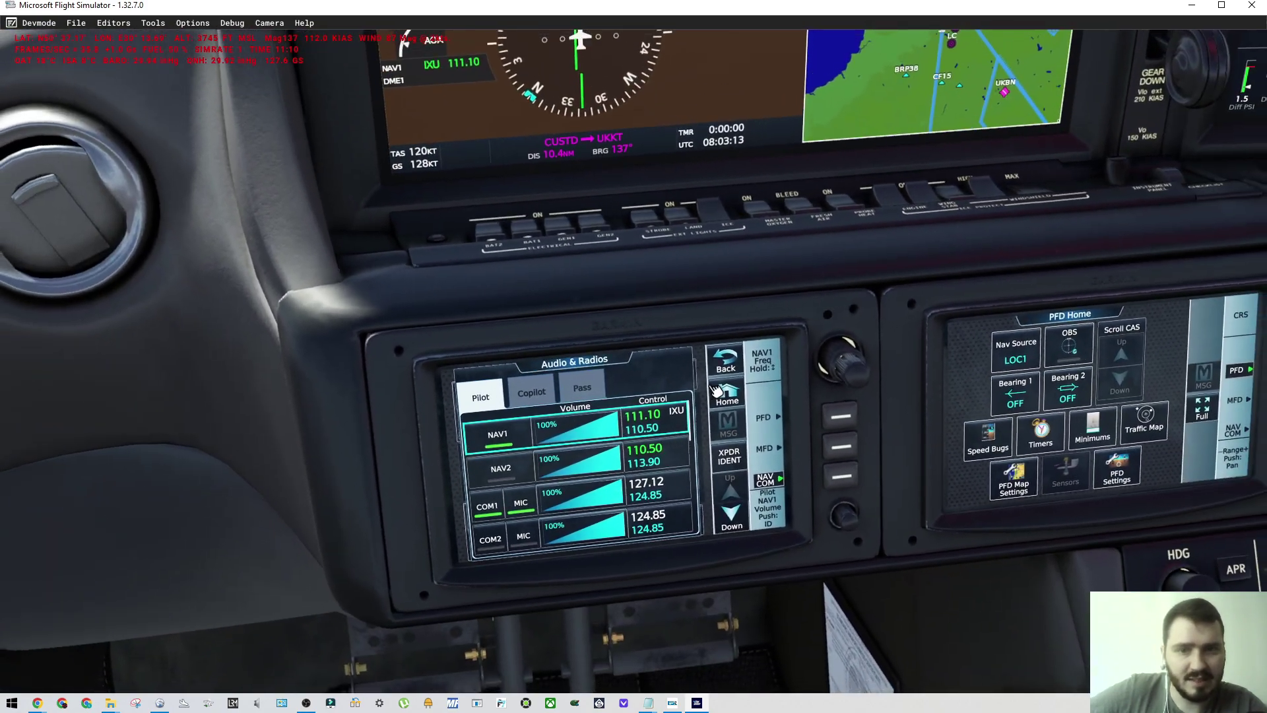
{"action": "left_click_drag", "start_coordinate": [717, 390], "coordinate": [779, 391]}
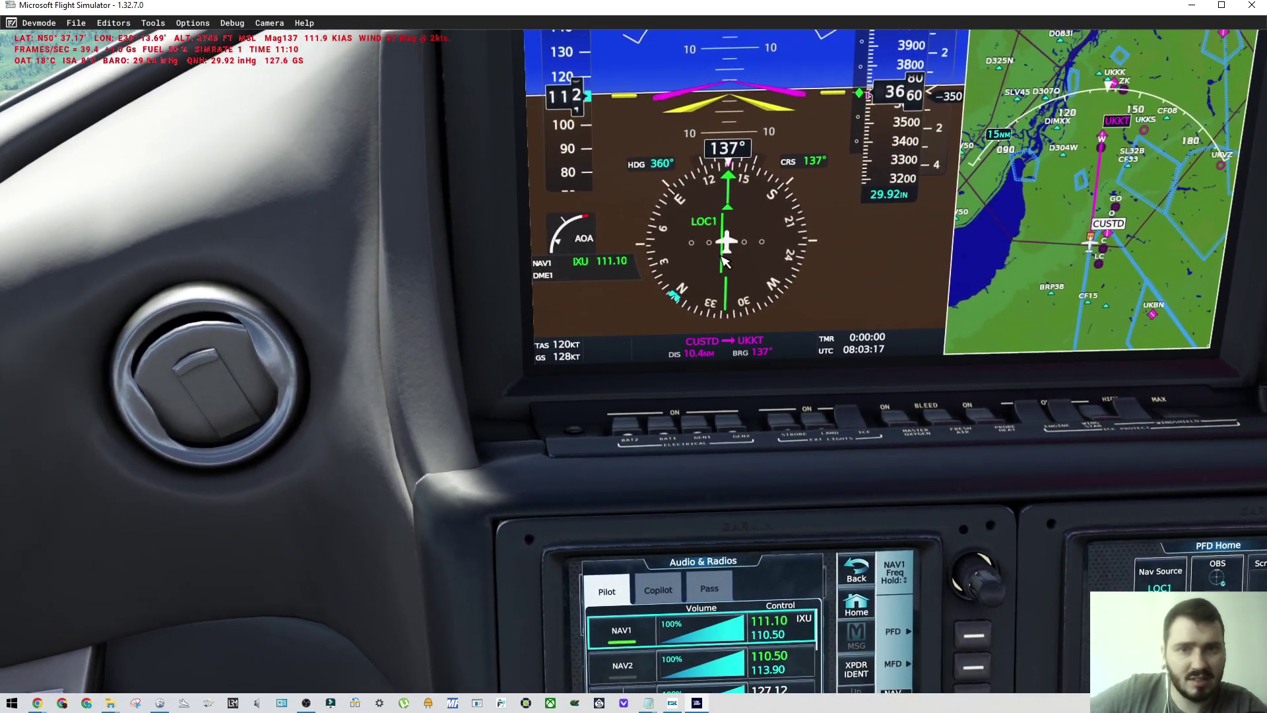
{"action": "left_click_drag", "start_coordinate": [724, 242], "coordinate": [722, 248]}
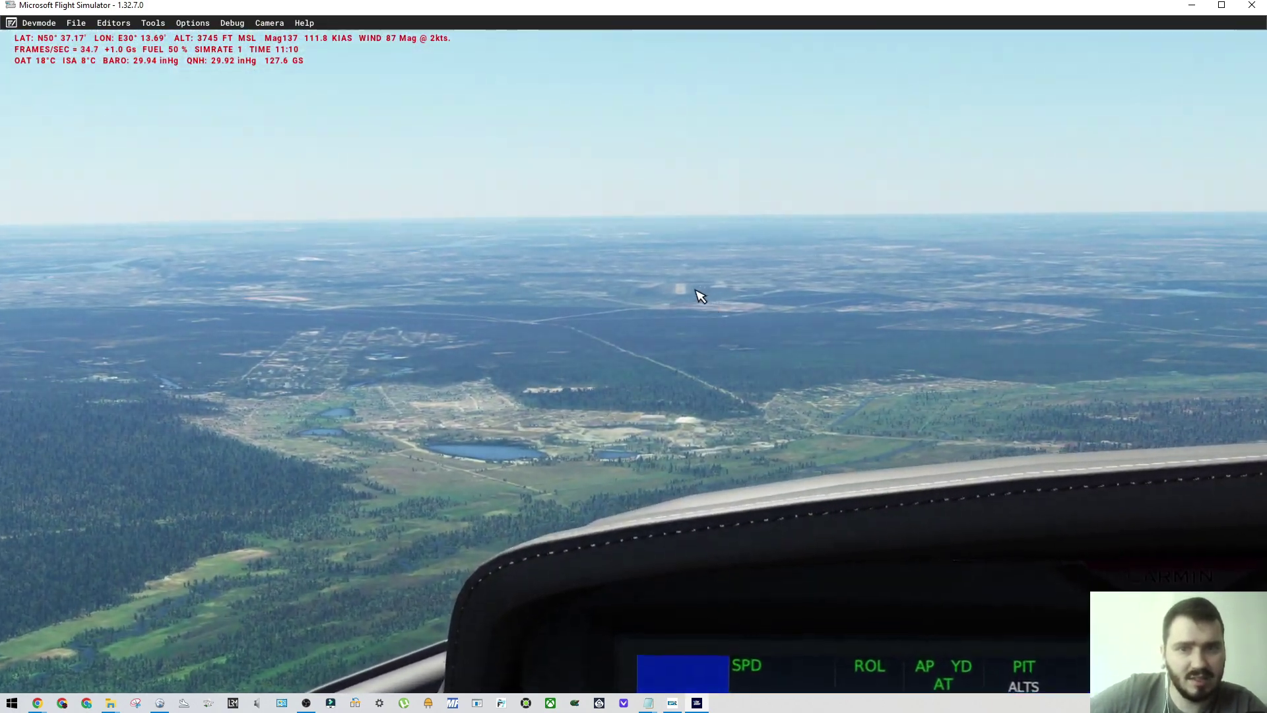
Step: Open the active flight plan on the touchscreen controller and look up the MAT waypoint, checking its ident in the UKKT ILS showcase note
{"action": "key", "text": "ctrl+3"}
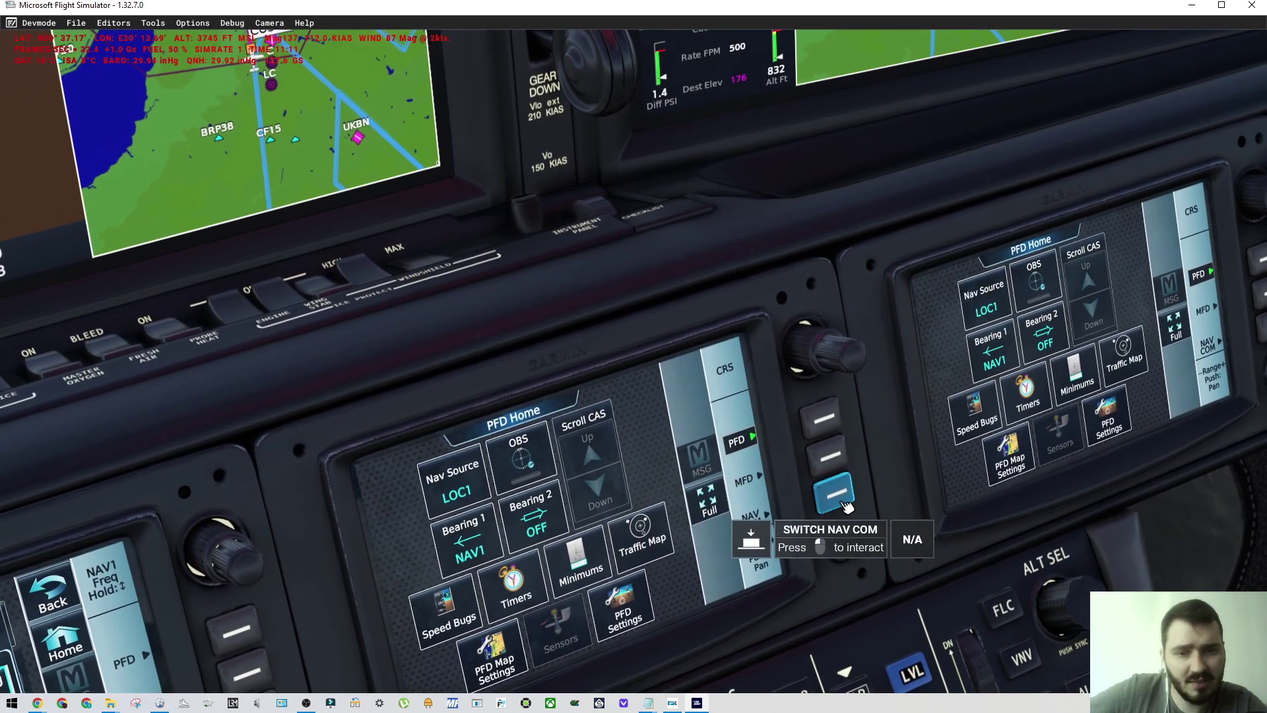
{"action": "left_click_drag", "start_coordinate": [837, 492], "coordinate": [828, 522]}
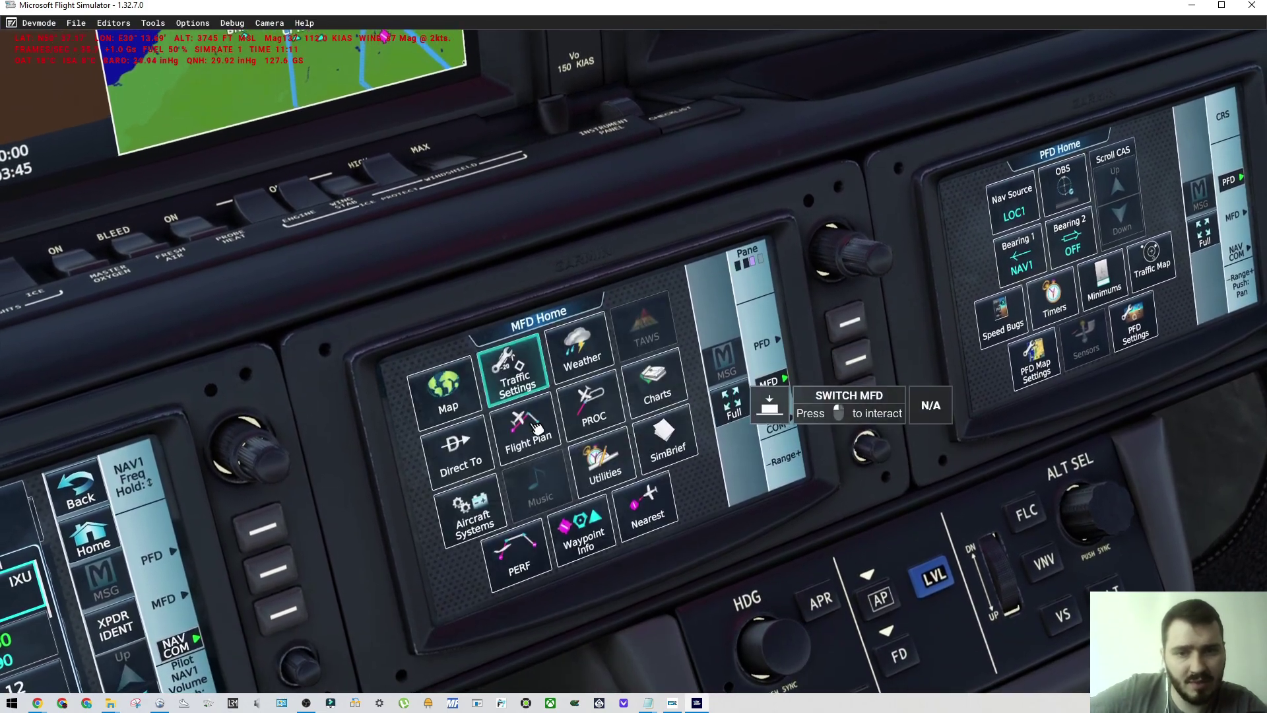
{"action": "left_click", "coordinate": [528, 436]}
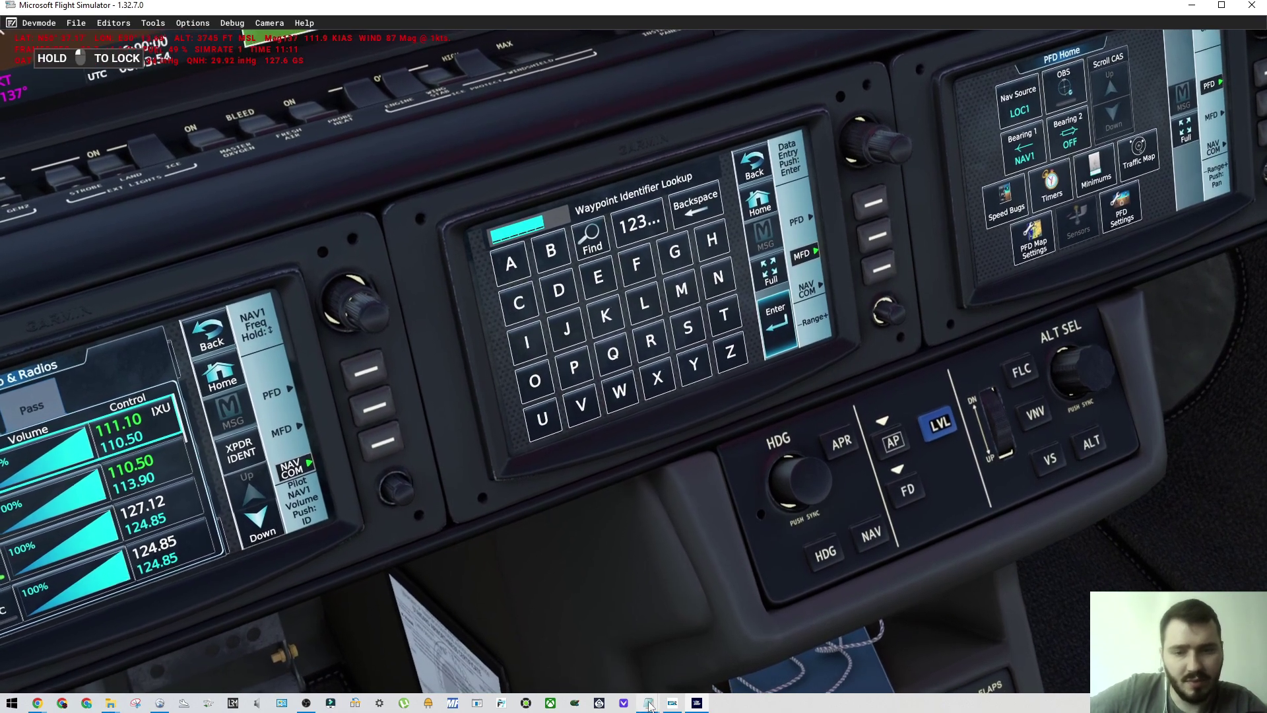
{"action": "mouse_move", "coordinate": [648, 703]}
{"action": "left_click", "coordinate": [497, 643]}
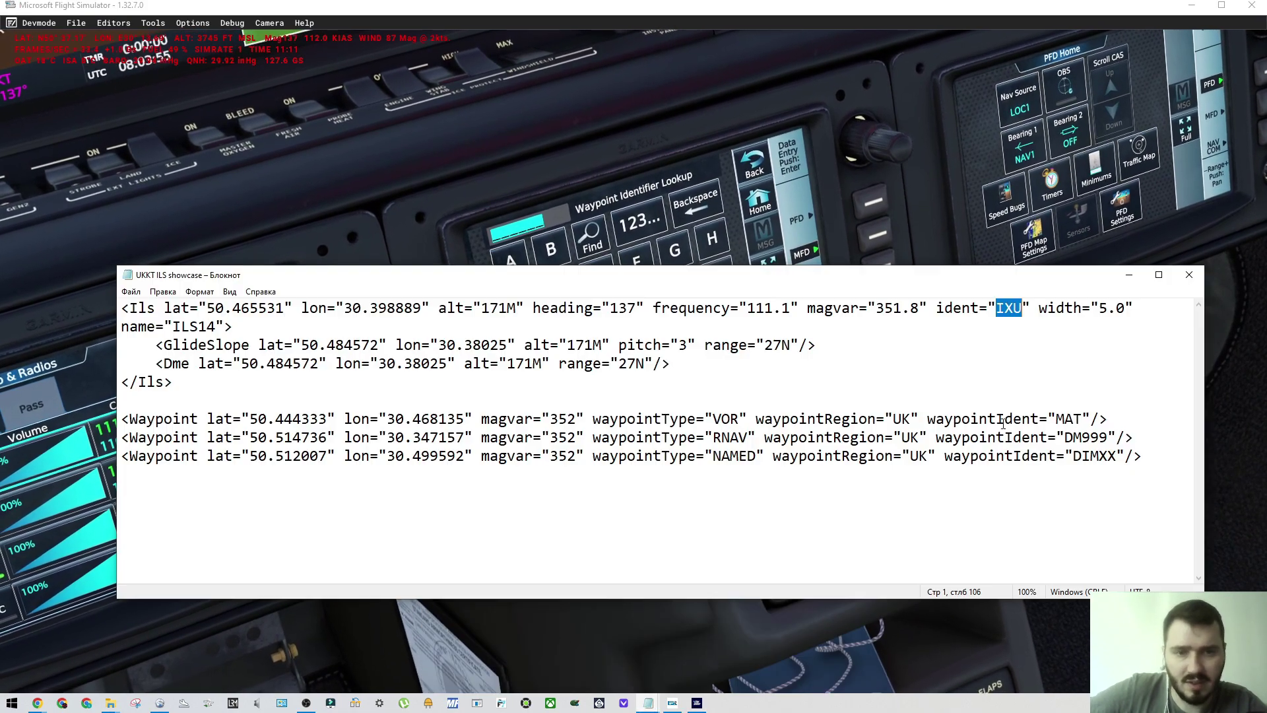
{"action": "left_click", "coordinate": [1127, 277]}
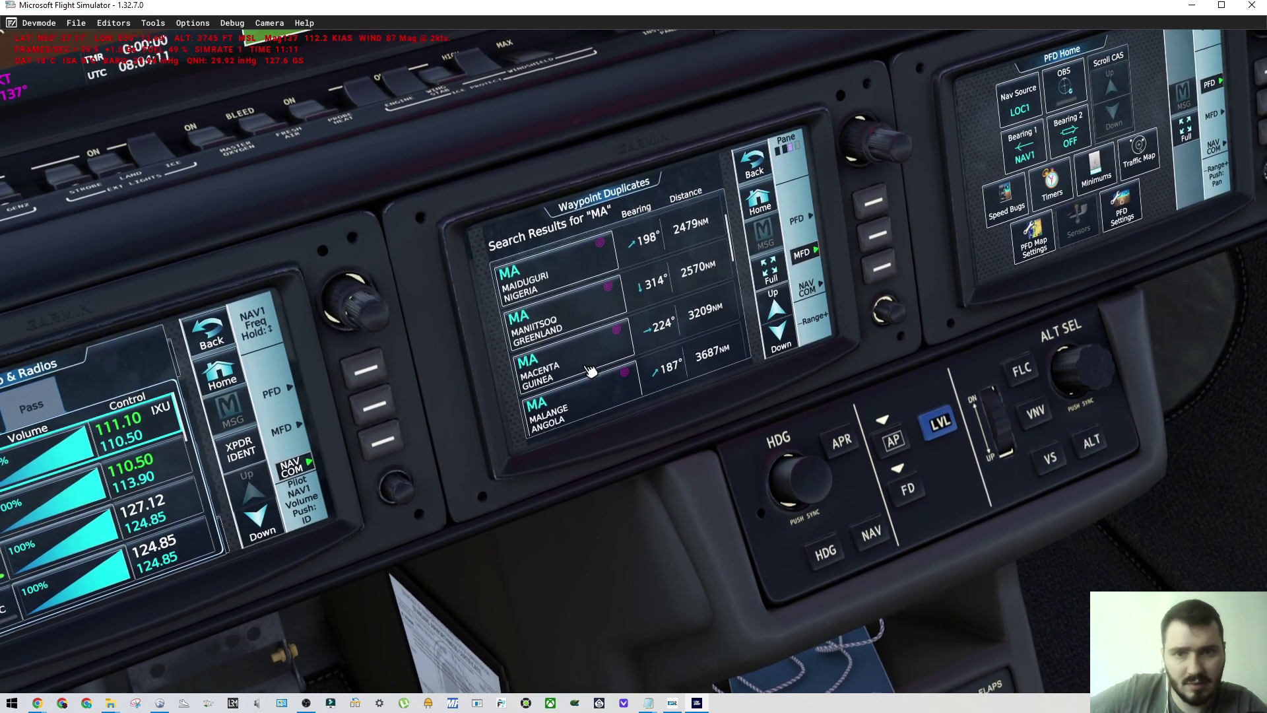
{"action": "left_click_drag", "start_coordinate": [591, 371], "coordinate": [560, 238]}
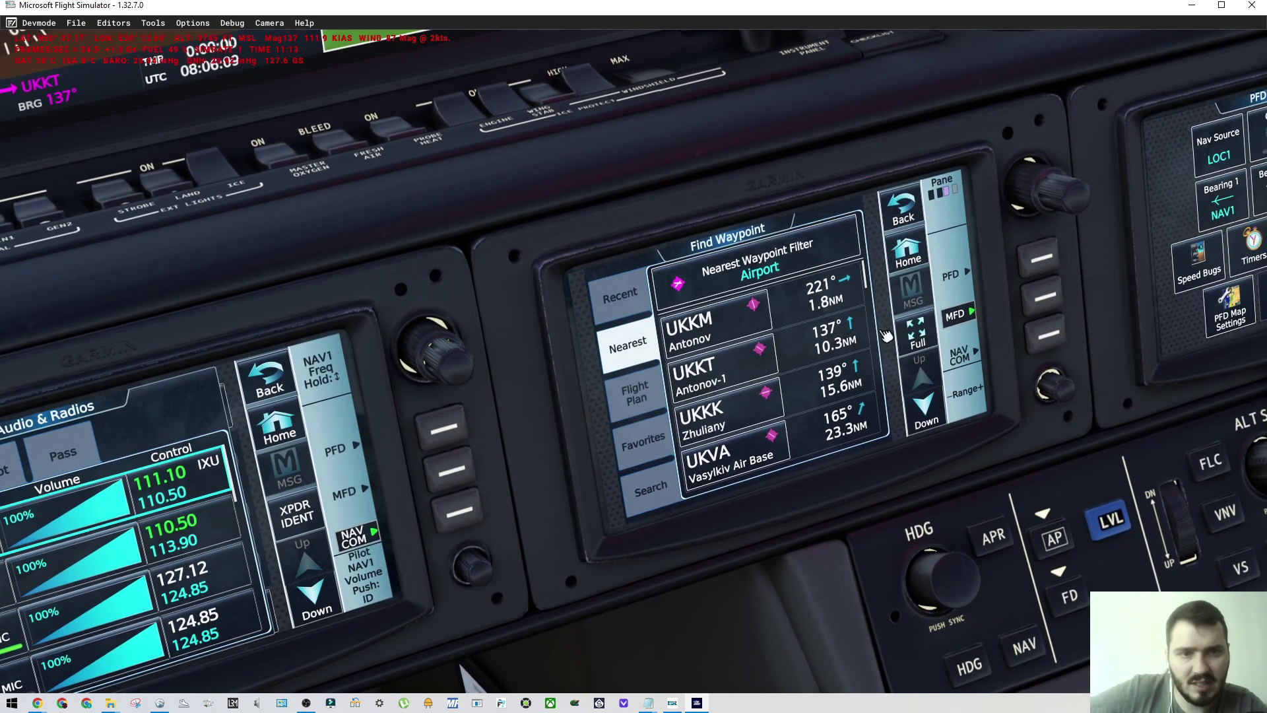
Step: Look up the identifier SMF and add it to the active flight plan as an enroute waypoint
{"action": "left_click", "coordinate": [726, 346]}
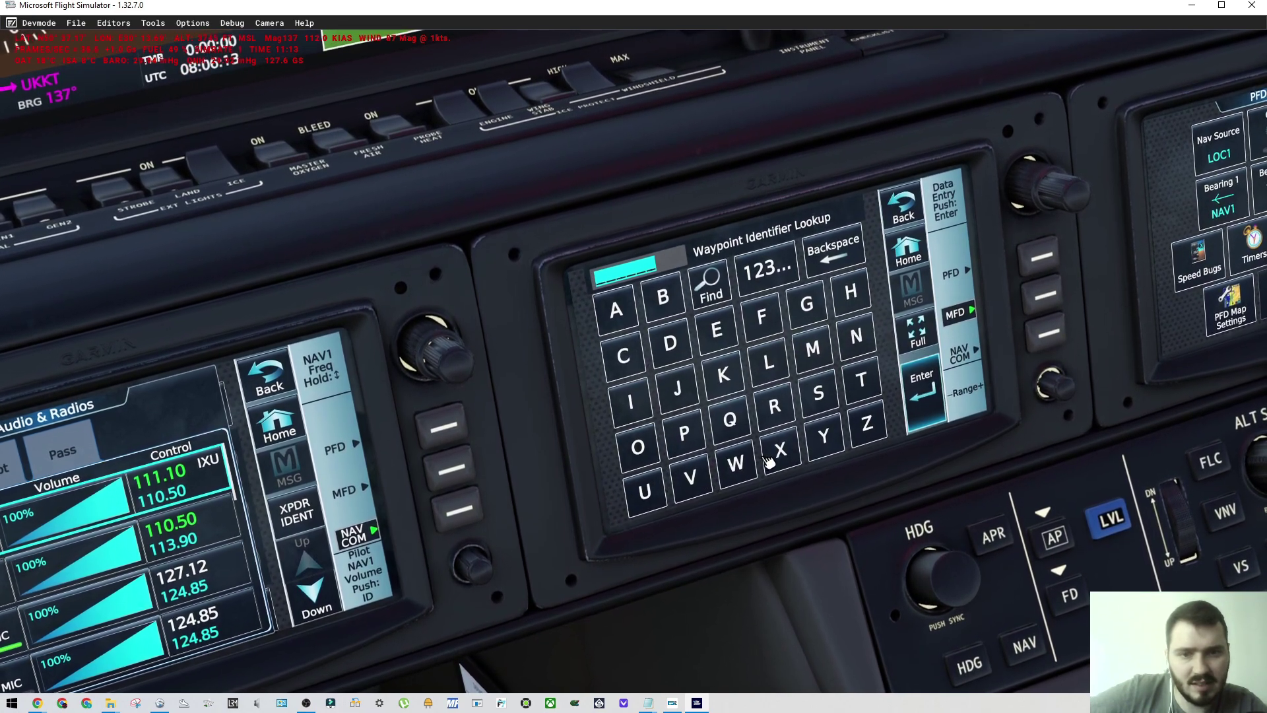
{"action": "left_click", "coordinate": [818, 394]}
{"action": "left_click", "coordinate": [813, 345]}
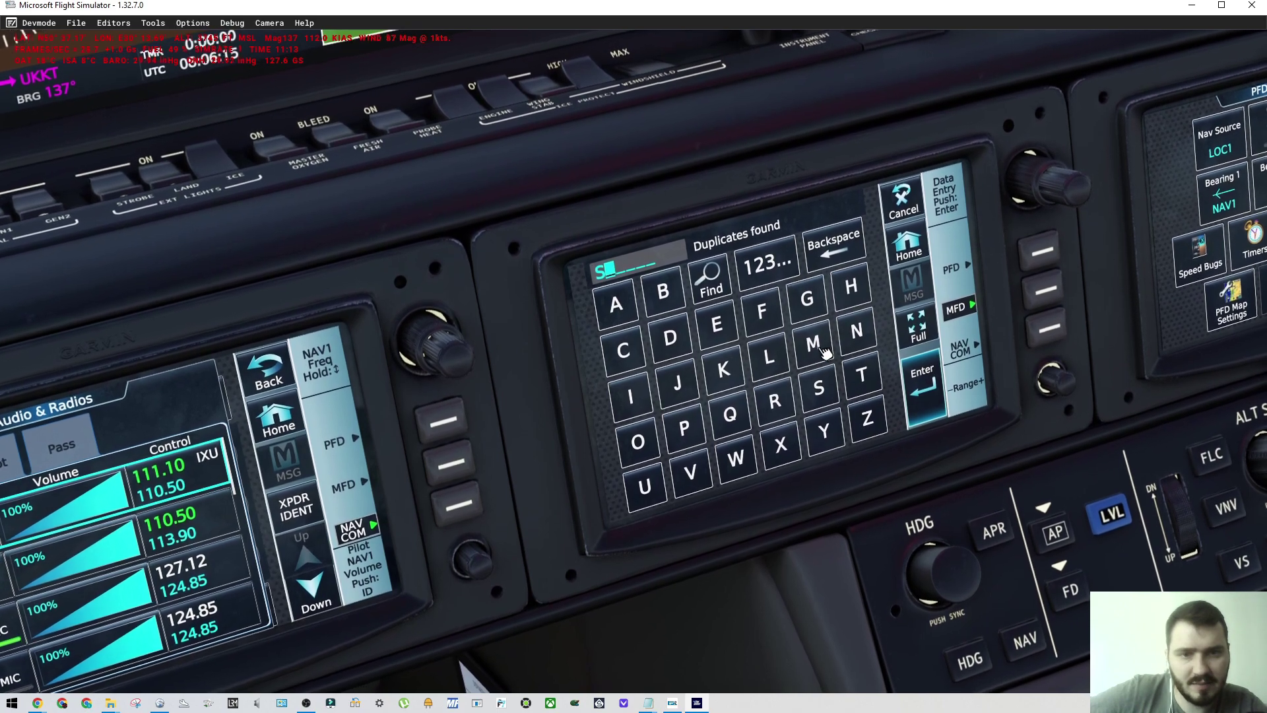
{"action": "left_click", "coordinate": [762, 314]}
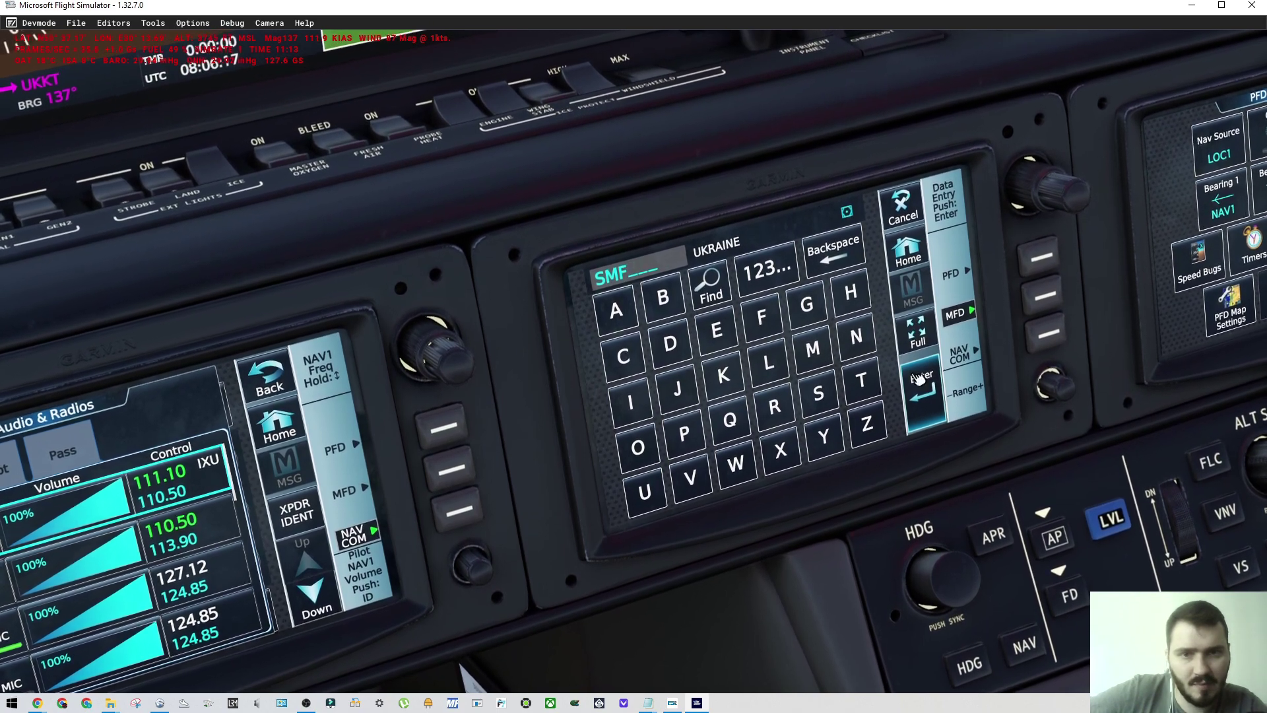
{"action": "left_click", "coordinate": [920, 381]}
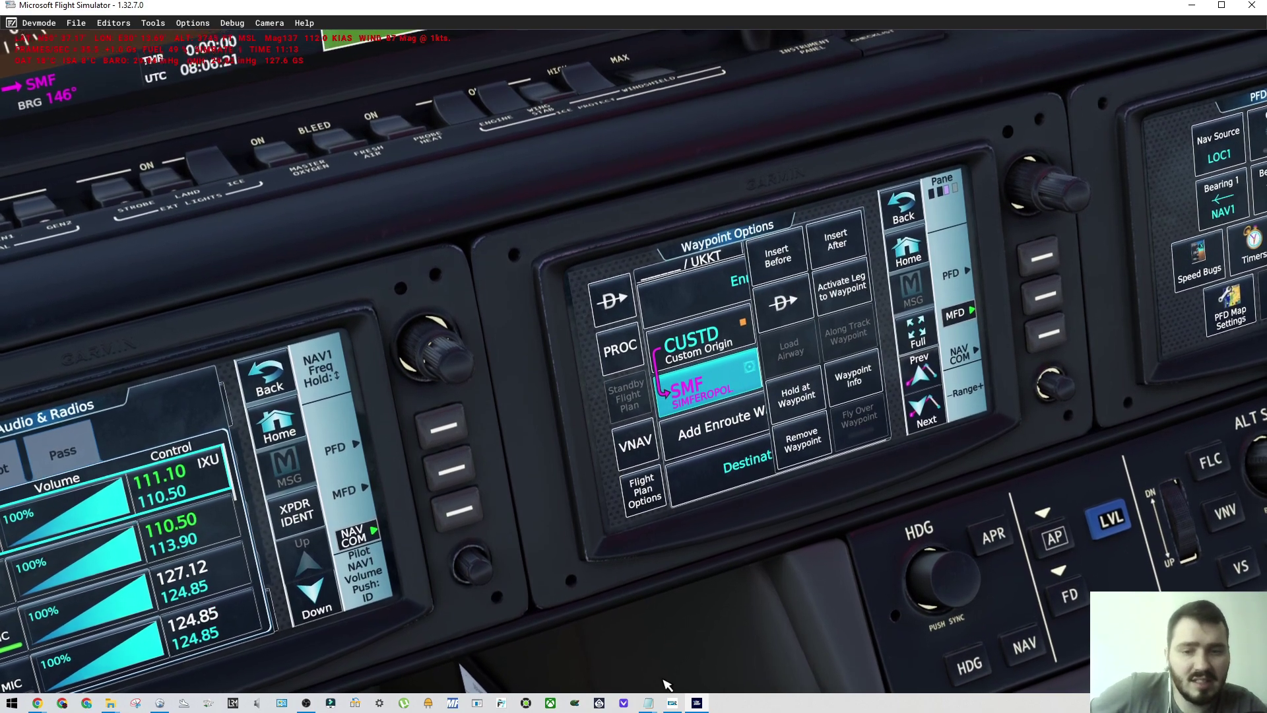
Step: Examine the MAT waypoint line in the UKKT ILS showcase note, including its VOR type and ident
{"action": "mouse_move", "coordinate": [642, 703]}
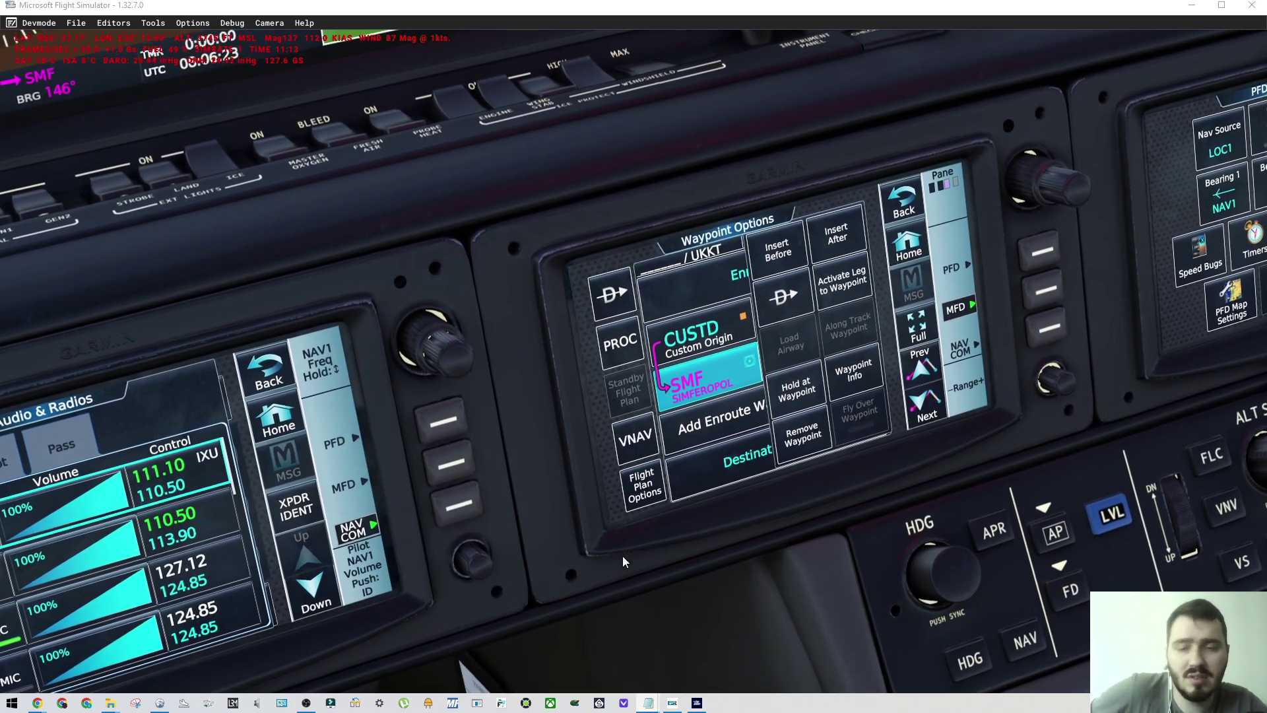
{"action": "left_click", "coordinate": [529, 664]}
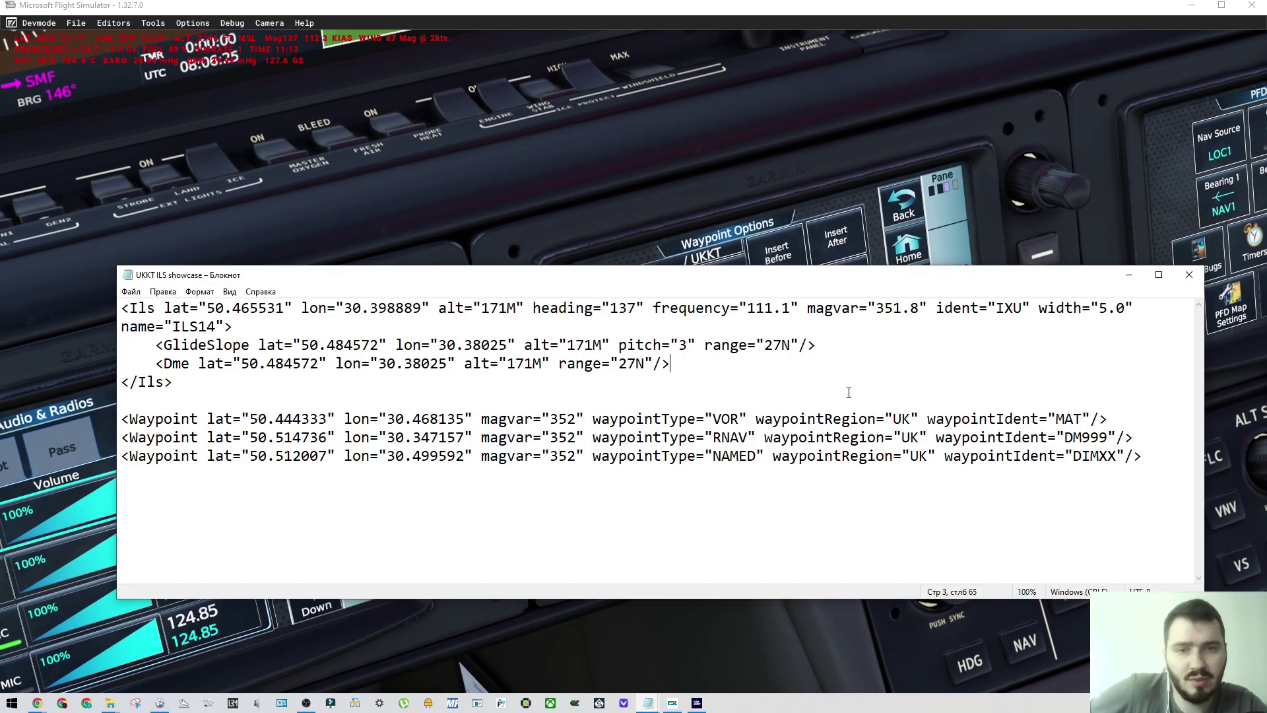
{"action": "left_click_drag", "start_coordinate": [836, 420], "coordinate": [272, 423]}
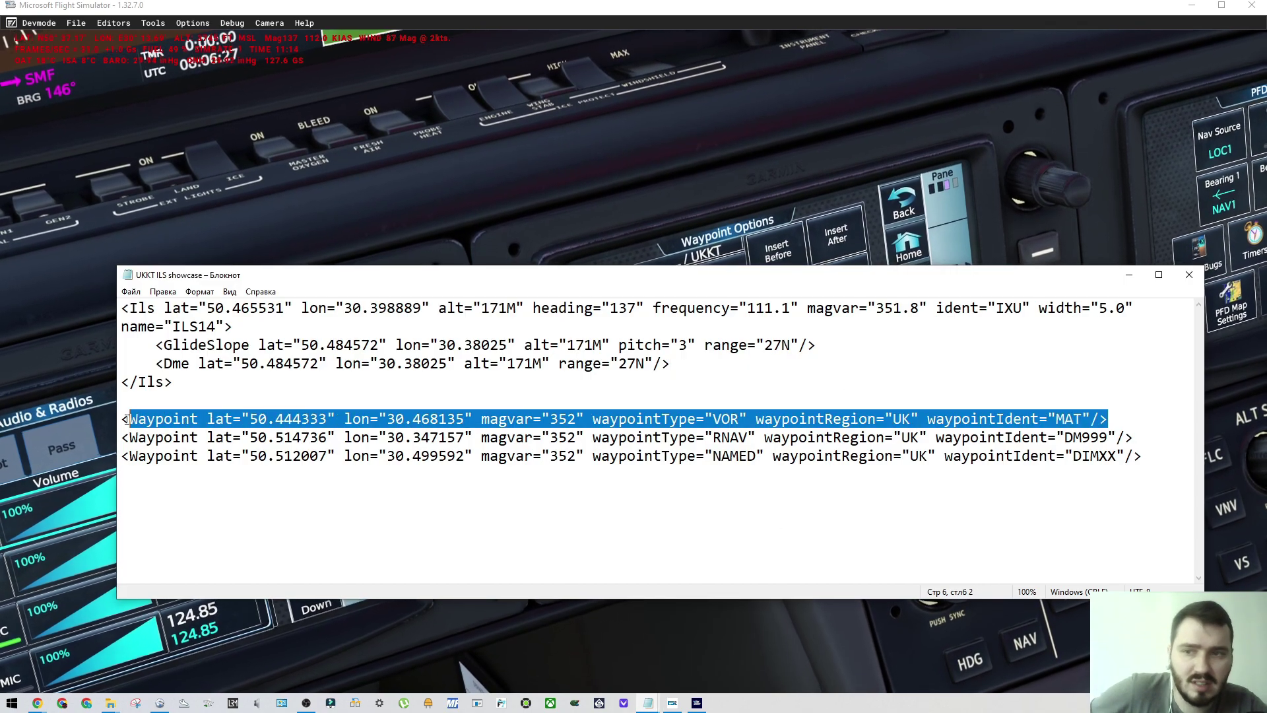
{"action": "left_click_drag", "start_coordinate": [1109, 420], "coordinate": [122, 407]}
{"action": "left_click", "coordinate": [1102, 417]}
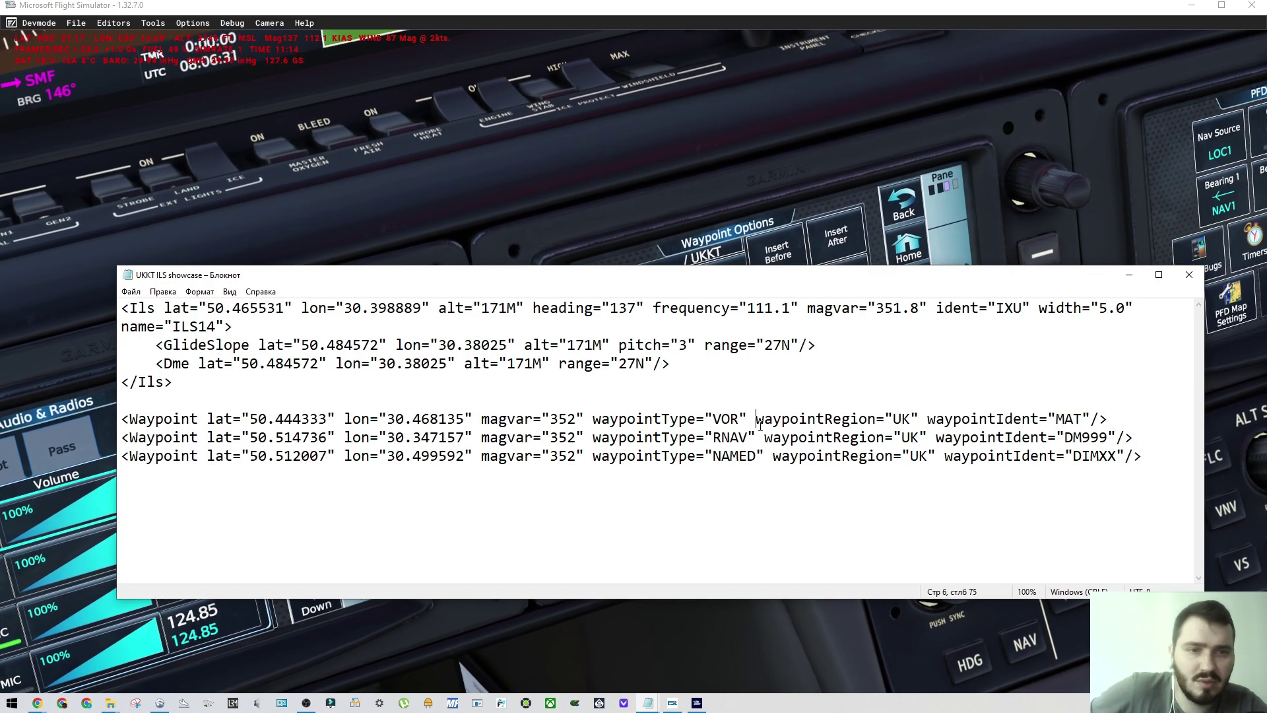
{"action": "double_click", "coordinate": [1082, 418]}
{"action": "left_click_drag", "start_coordinate": [1107, 419], "coordinate": [148, 428]}
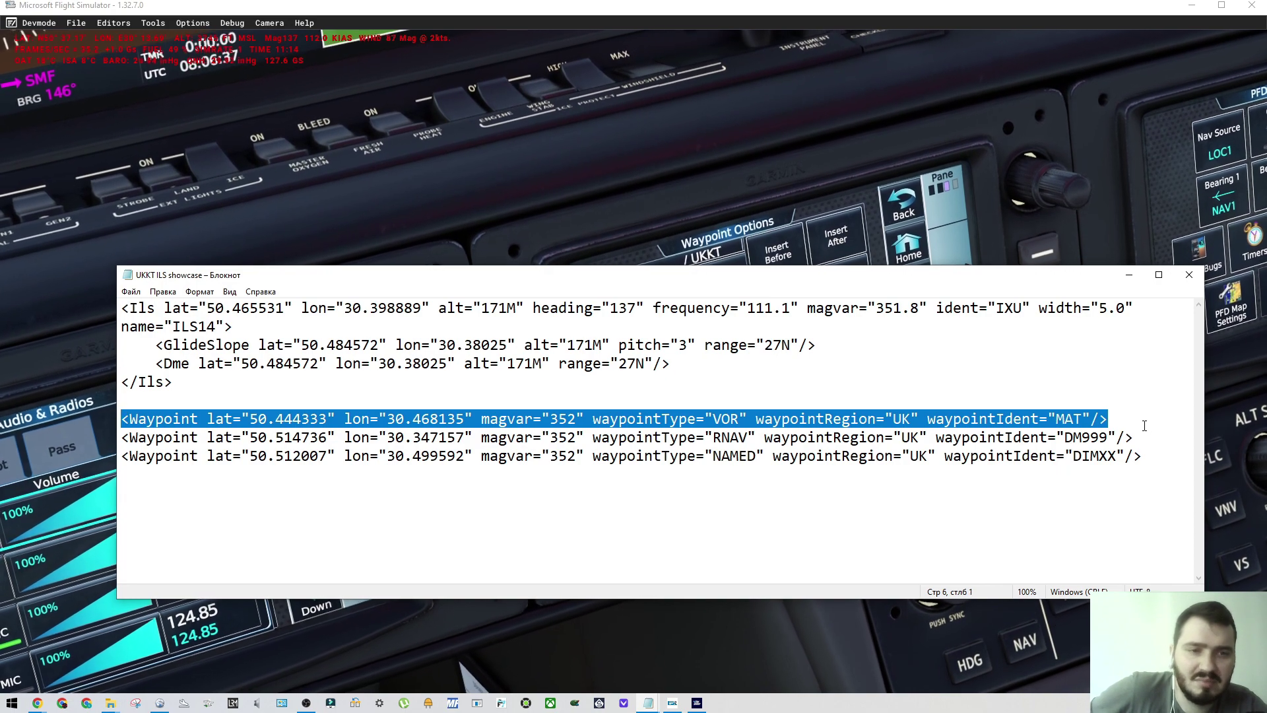
{"action": "left_click_drag", "start_coordinate": [1115, 423], "coordinate": [124, 417]}
{"action": "left_click", "coordinate": [619, 433]}
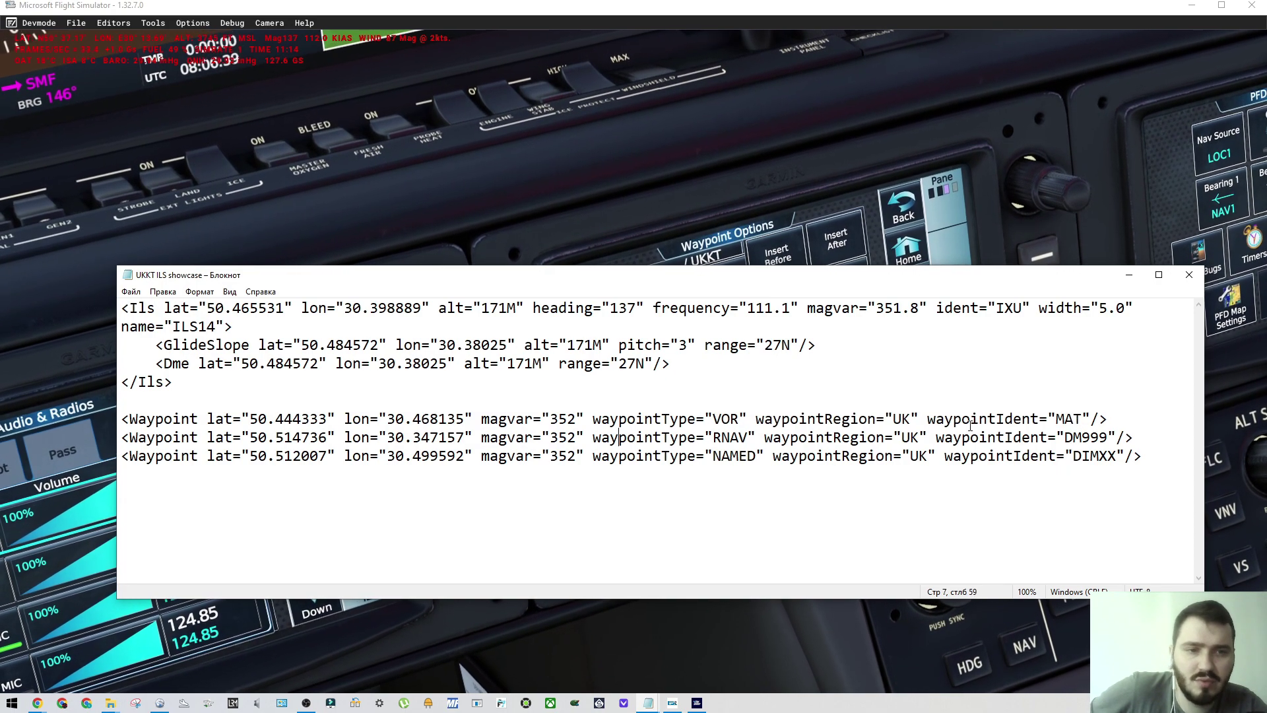
{"action": "key", "text": "alt+Tab"}
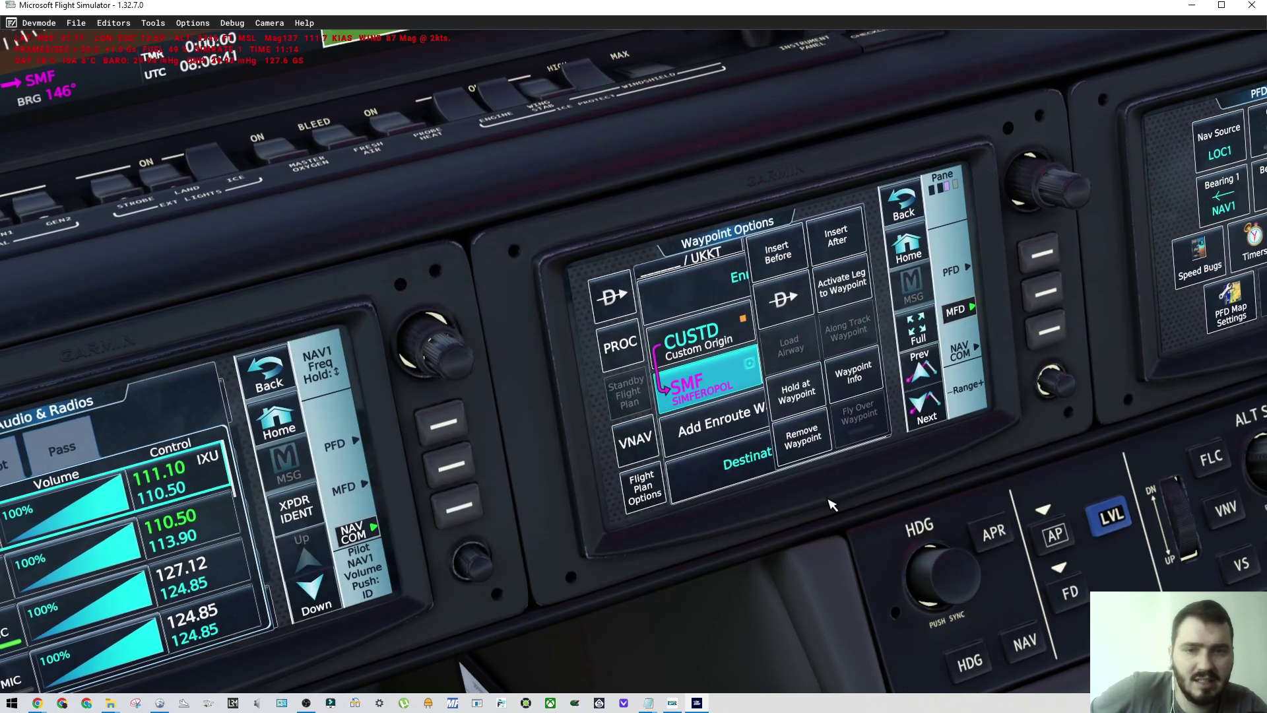
Step: Insert waypoint DM999 before SMF in the active flight plan and check its position on the navigation map
{"action": "left_click", "coordinate": [724, 392]}
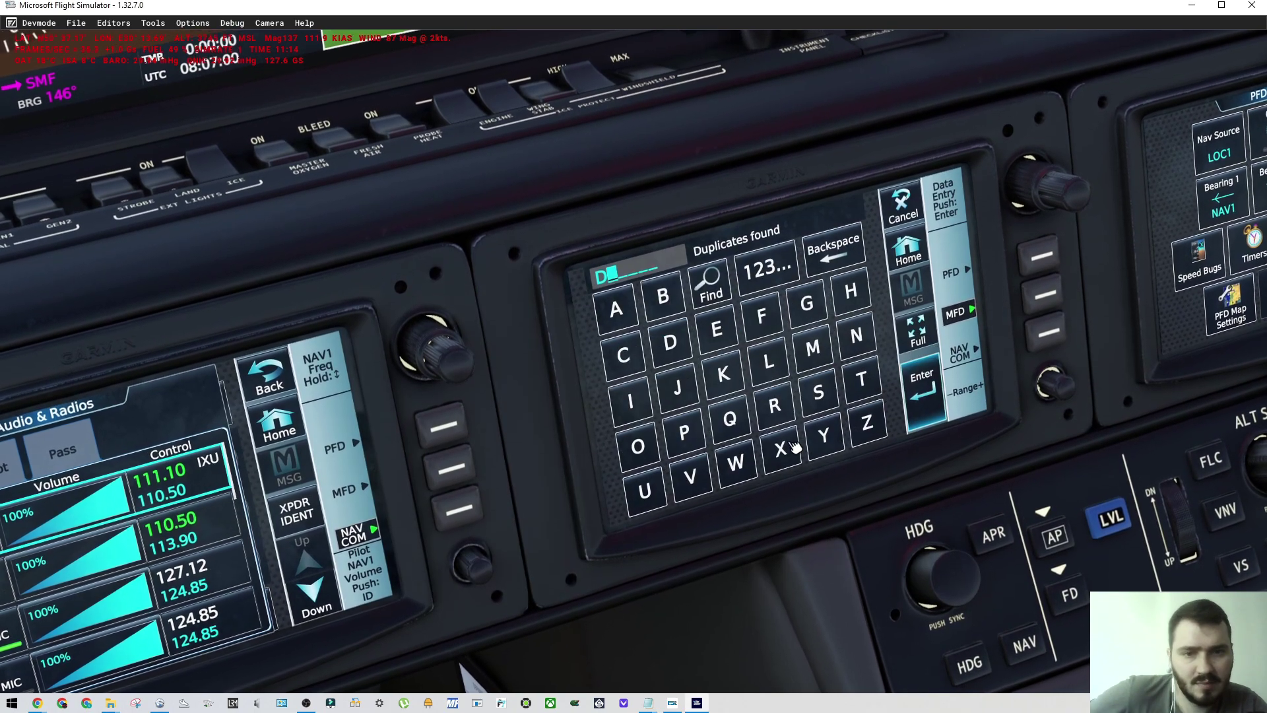
{"action": "left_click", "coordinate": [813, 344]}
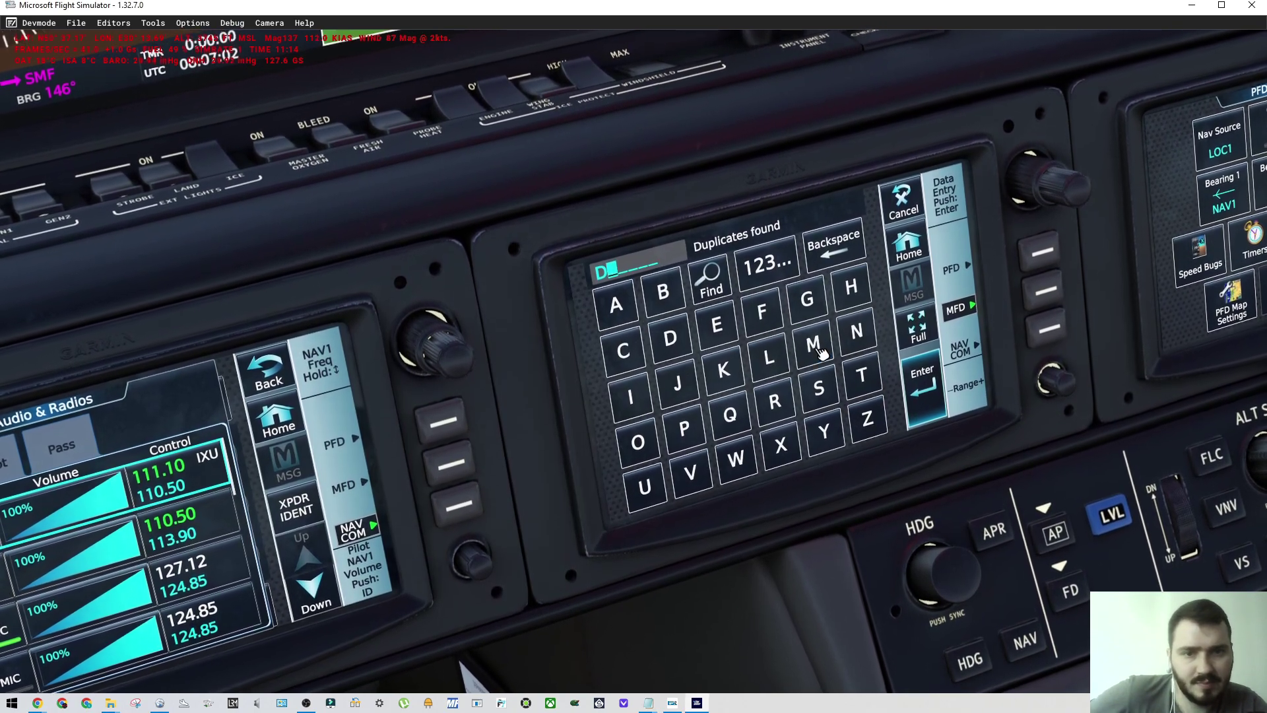
{"action": "type", "text": "999"}
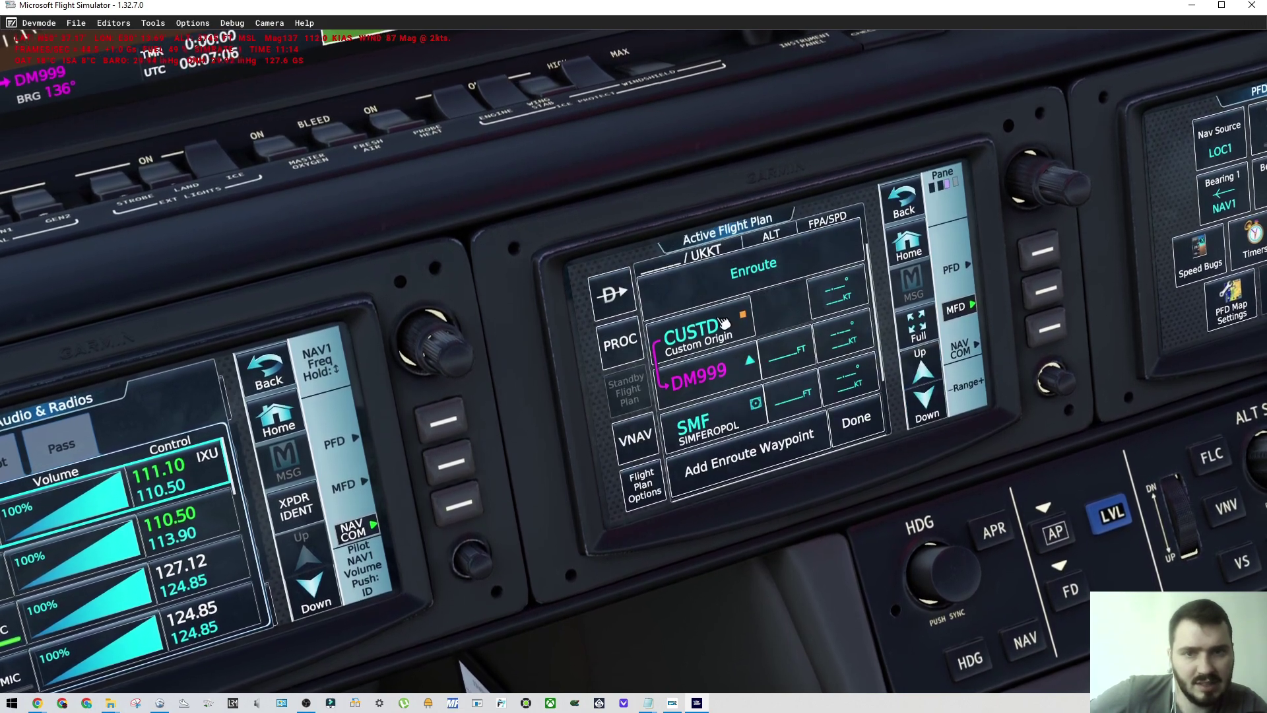
{"action": "left_click_drag", "start_coordinate": [727, 384], "coordinate": [712, 46]}
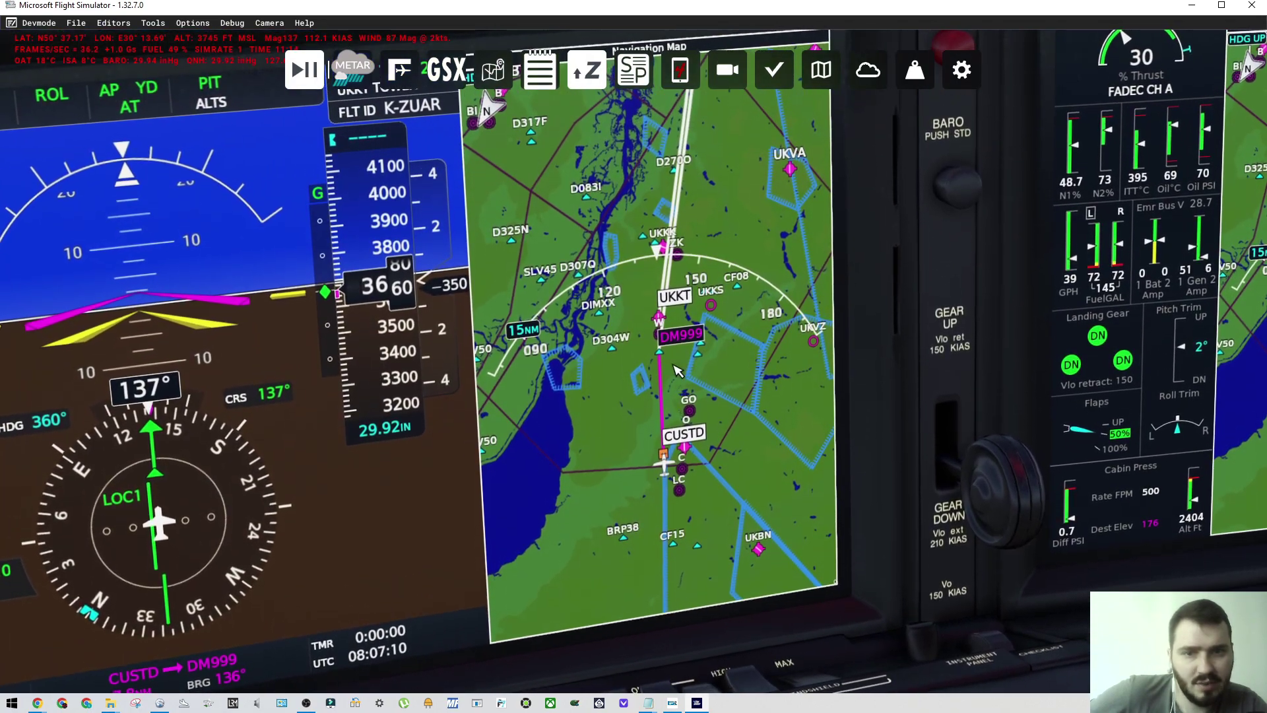
{"action": "left_click_drag", "start_coordinate": [678, 370], "coordinate": [697, 644]}
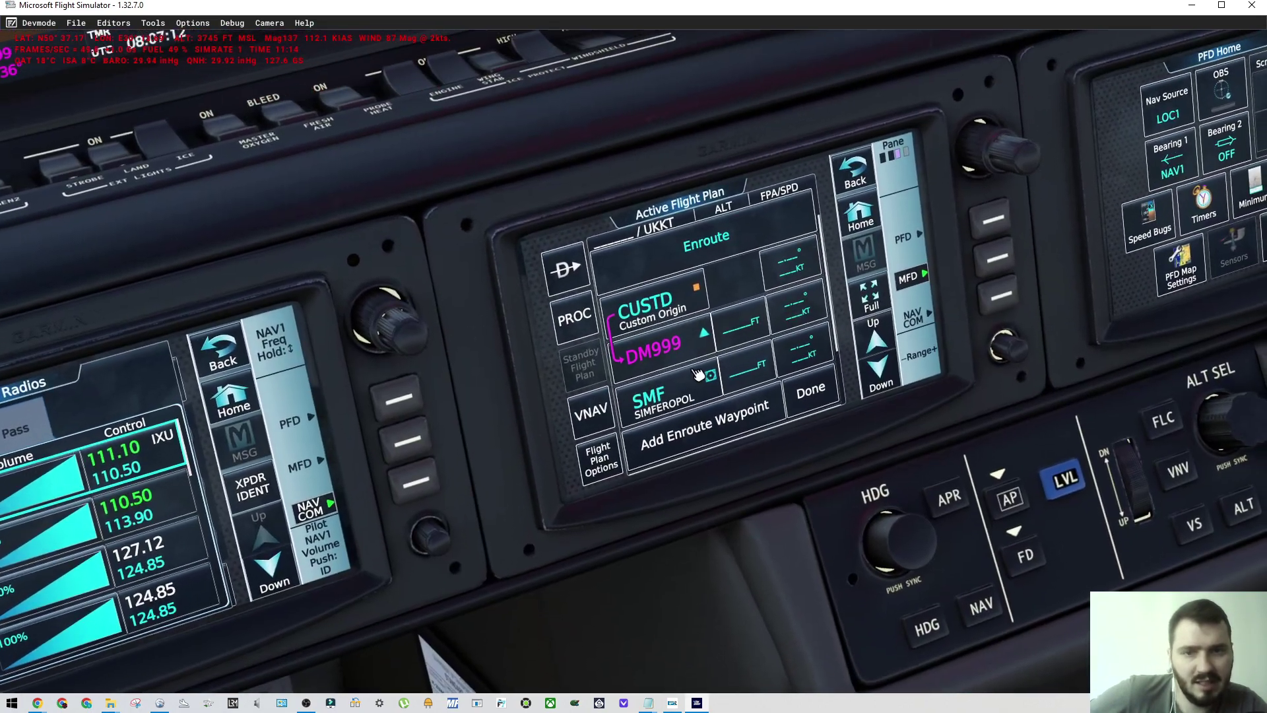
Step: Insert waypoint DIMXX before SMF in the active flight plan, checking its ident in the UKKT ILS showcase note
{"action": "left_click", "coordinate": [698, 391]}
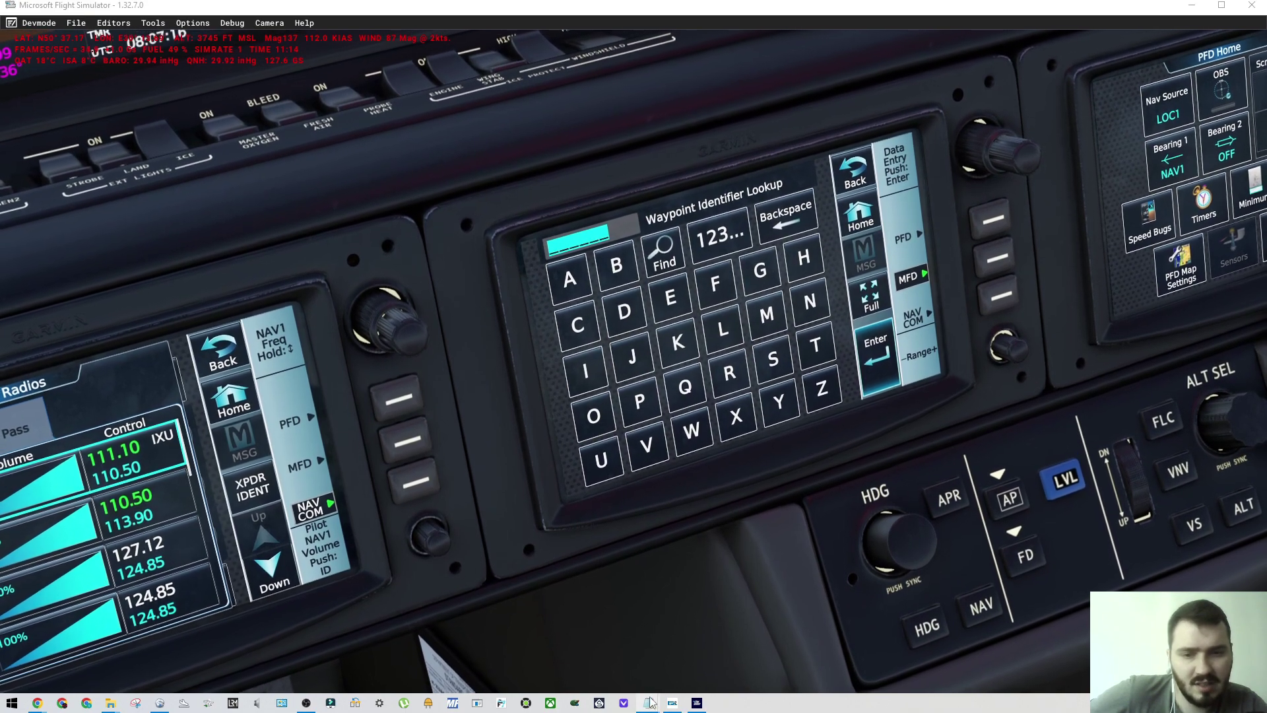
{"action": "mouse_move", "coordinate": [649, 703]}
{"action": "left_click", "coordinate": [560, 633]}
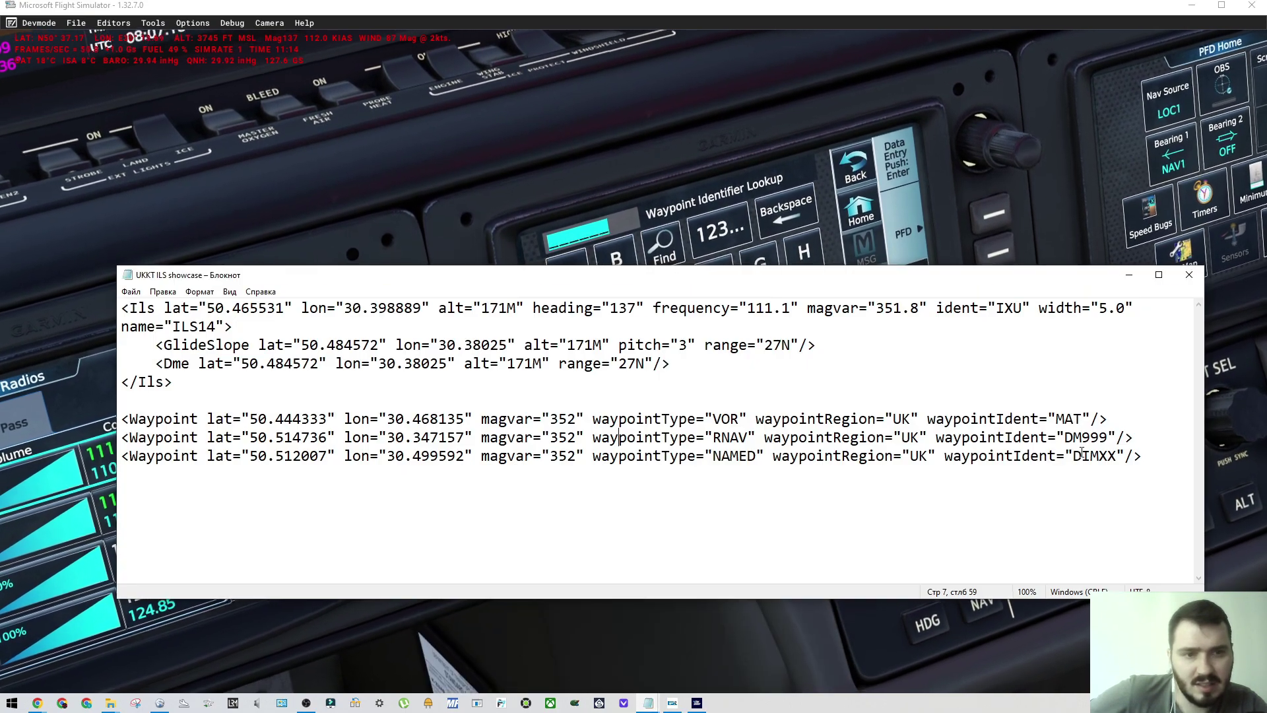
{"action": "left_click", "coordinate": [1129, 275]}
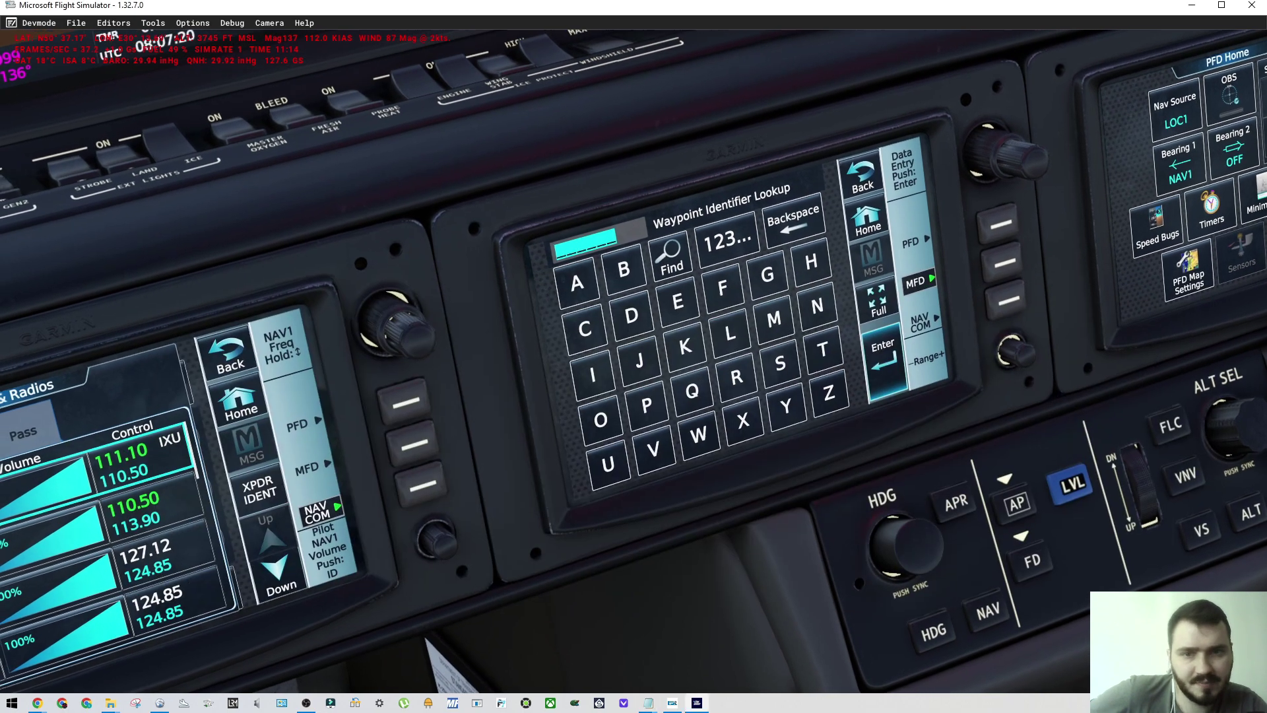
{"action": "type", "text": "D"}
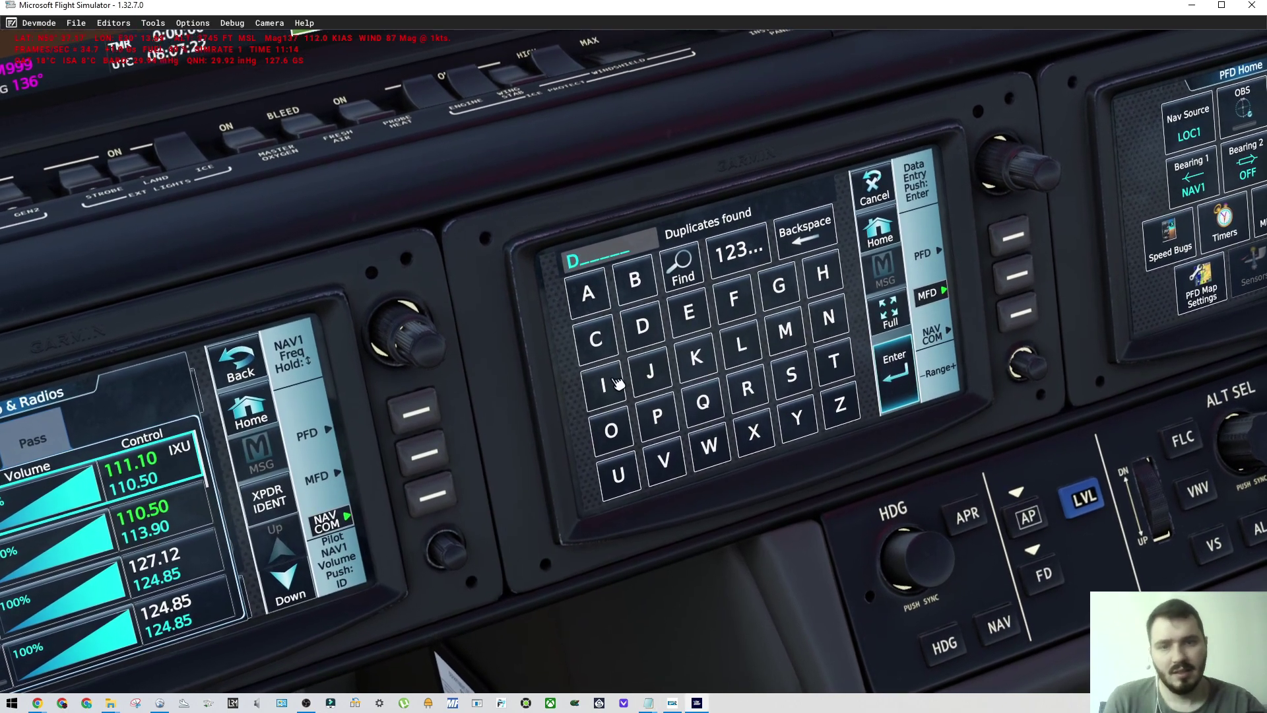
{"action": "type", "text": "IM"}
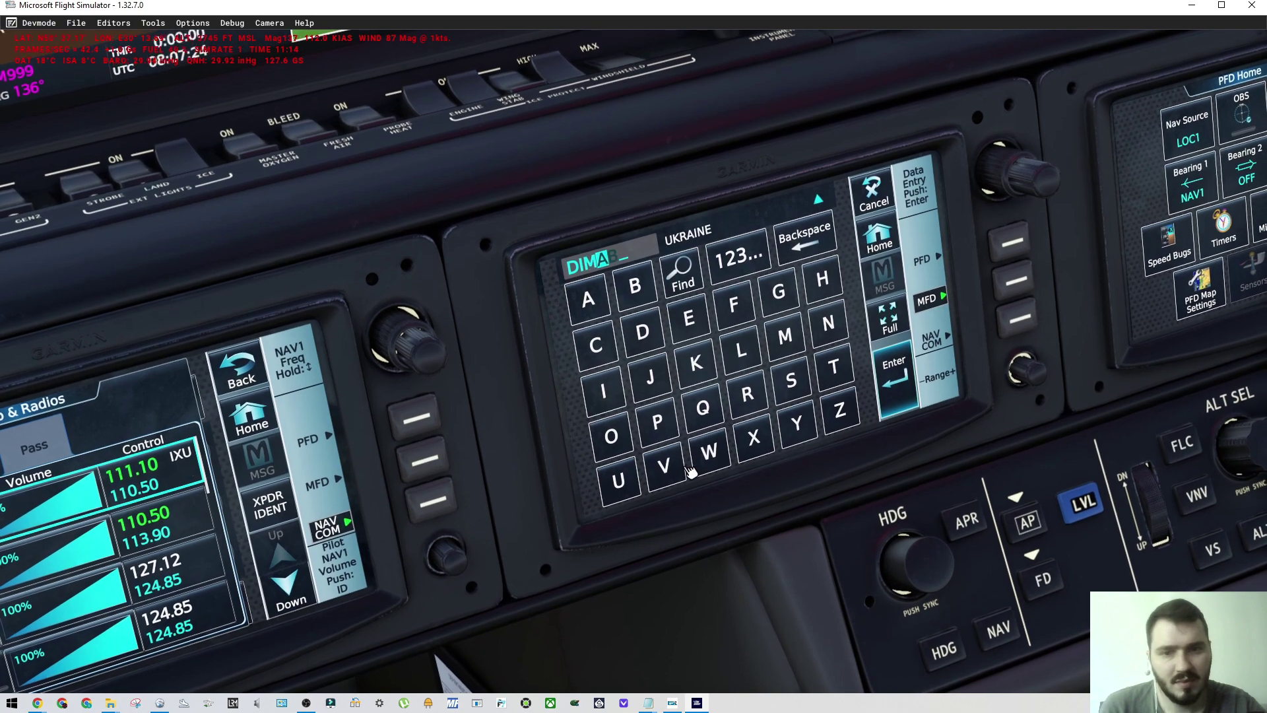
{"action": "type", "text": "XX"}
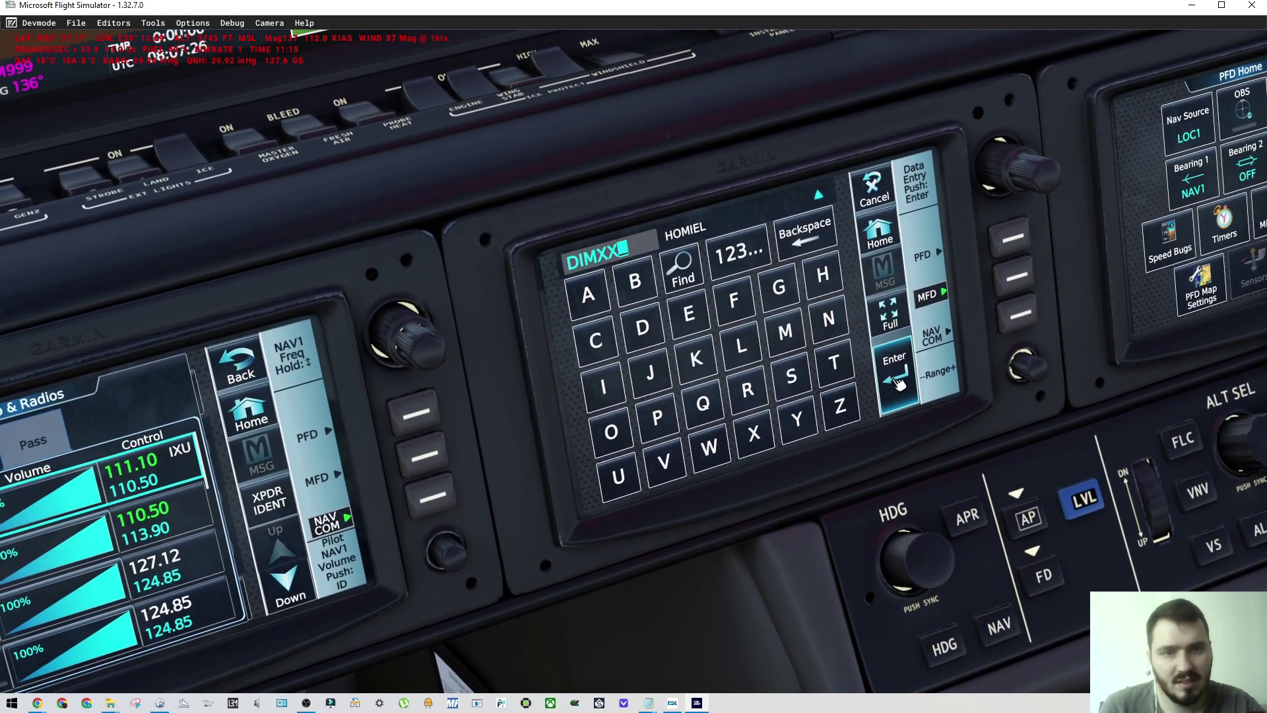
{"action": "key", "text": "Return"}
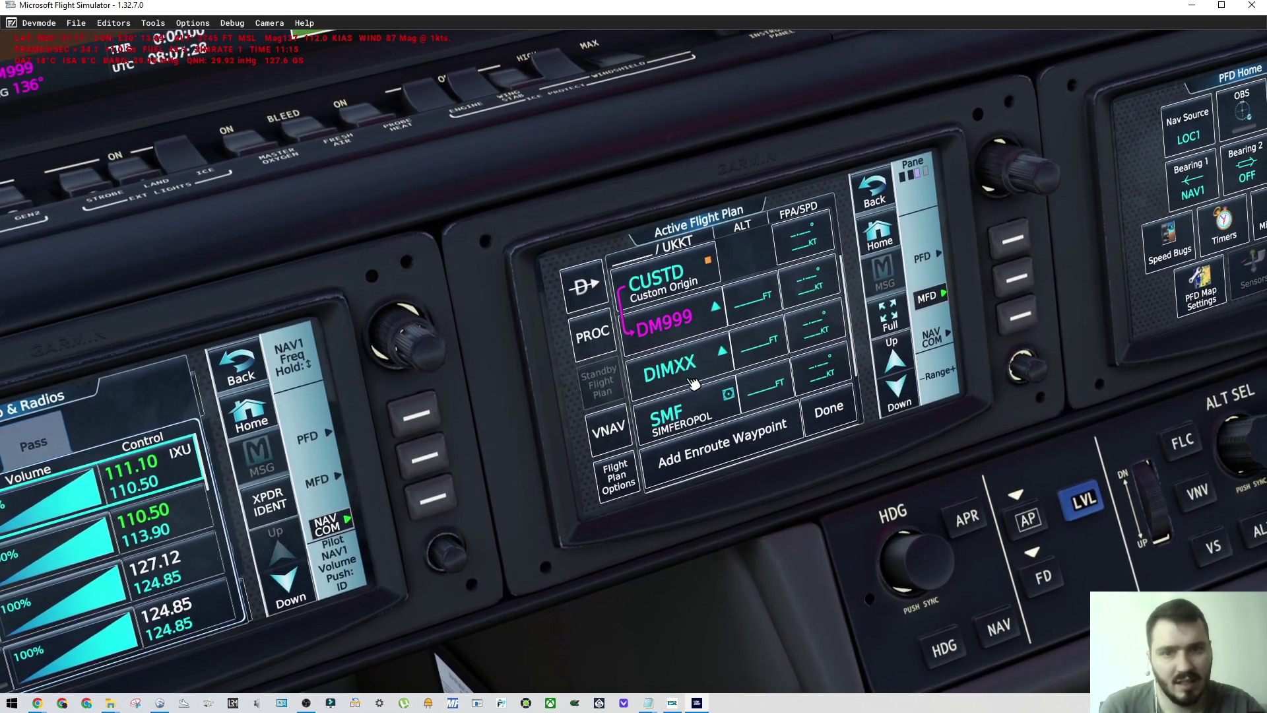
Step: Examine the autopilot mode annunciations, ILS indications and mapped route on the primary flight display, plus the approach mode control
{"action": "key", "text": "alt+1"}
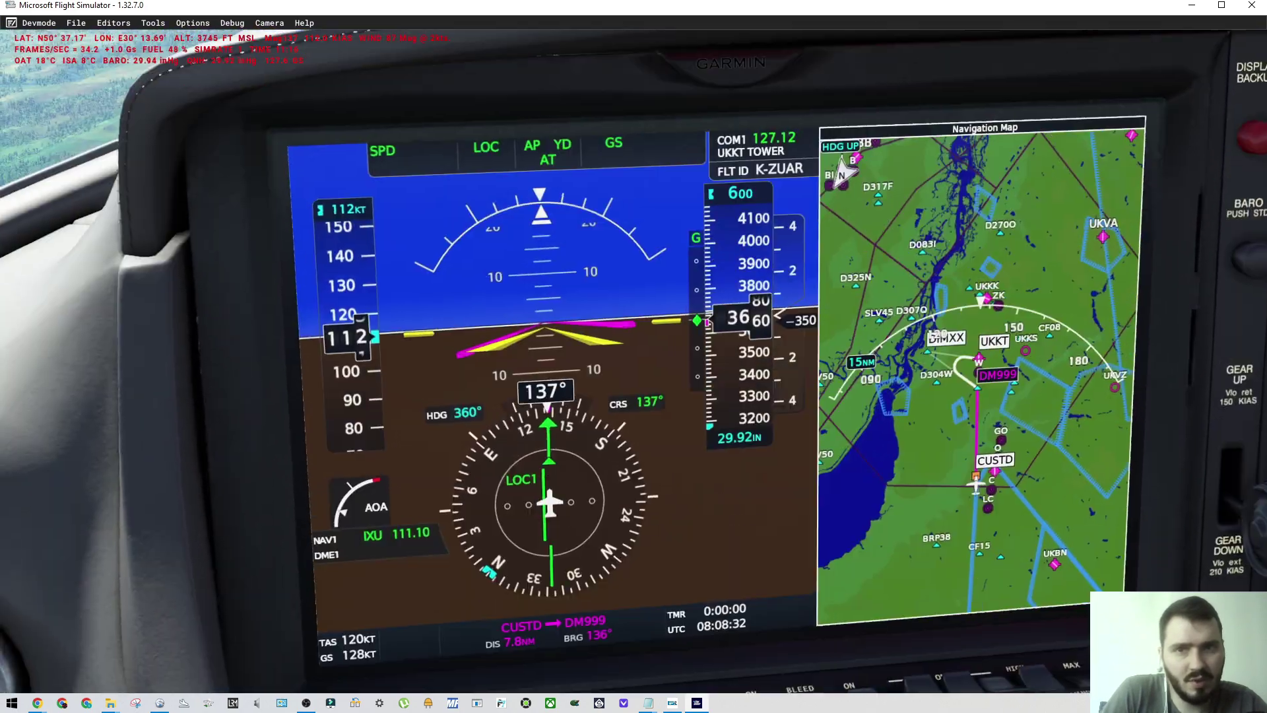
{"action": "left_click_drag", "start_coordinate": [753, 346], "coordinate": [737, 290]}
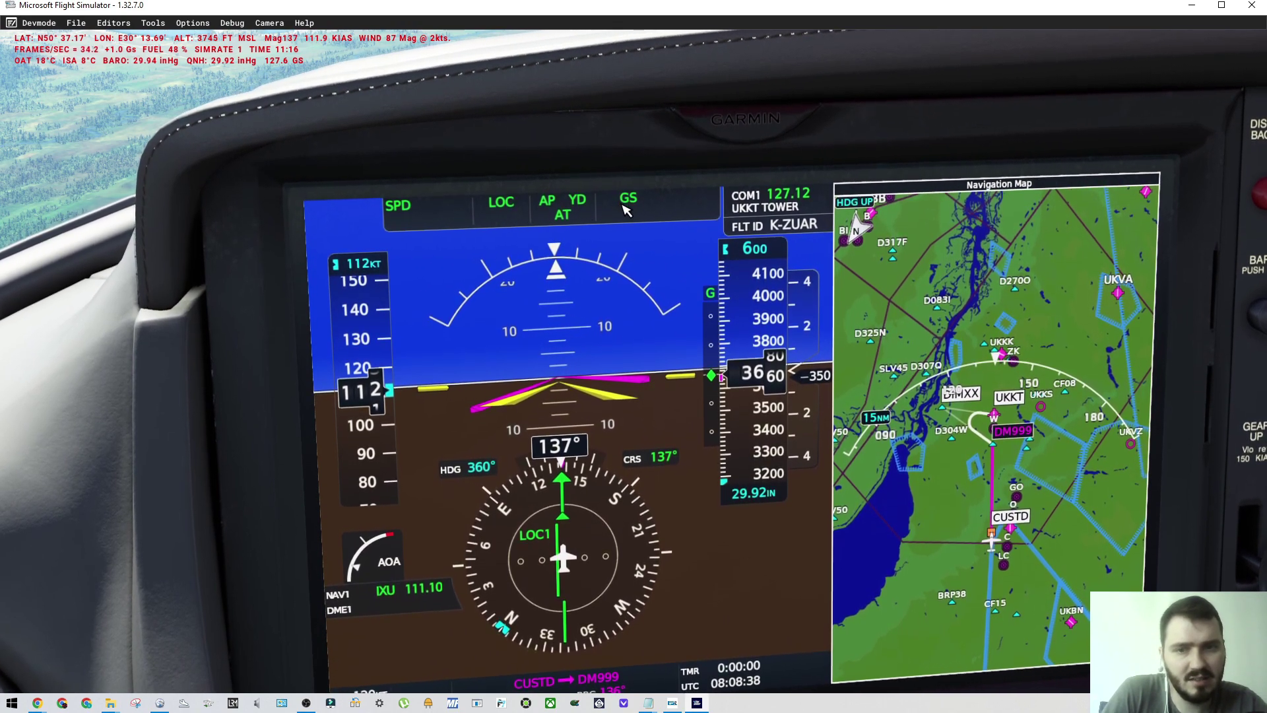
{"action": "left_click_drag", "start_coordinate": [627, 202], "coordinate": [758, 363]}
{"action": "left_click_drag", "start_coordinate": [518, 333], "coordinate": [529, 362]}
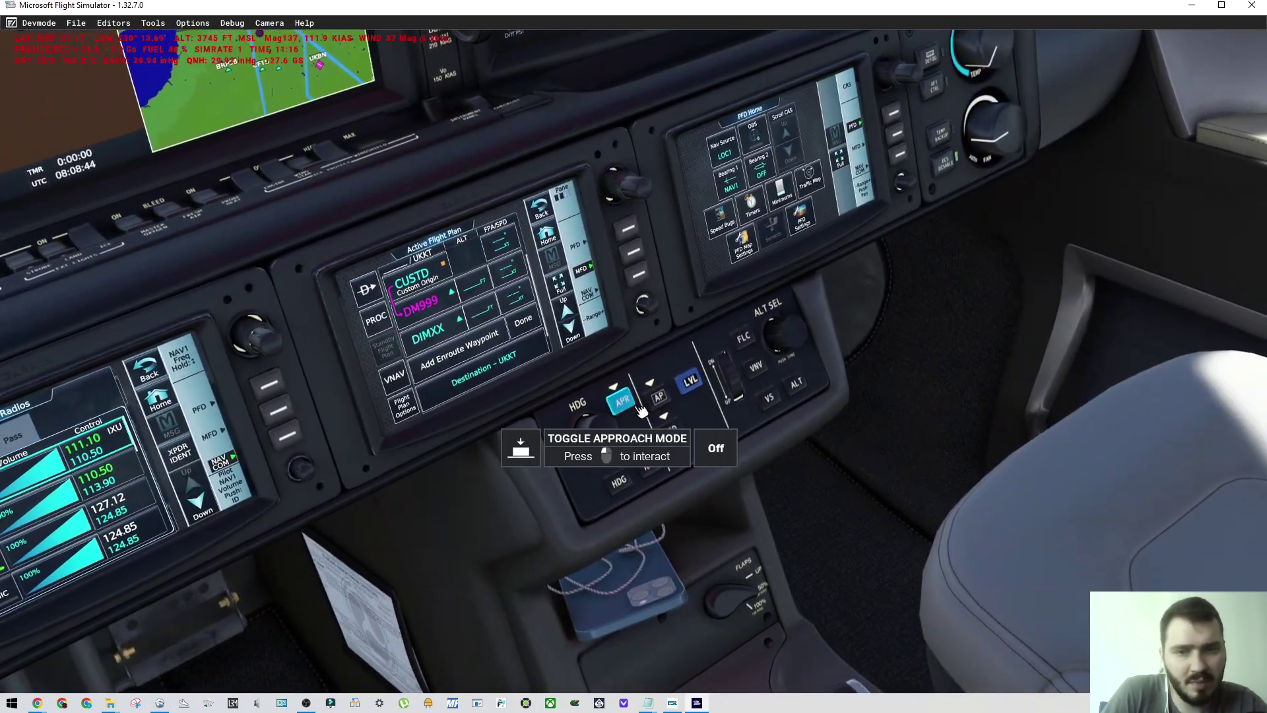
{"action": "left_click_drag", "start_coordinate": [620, 401], "coordinate": [528, 398]}
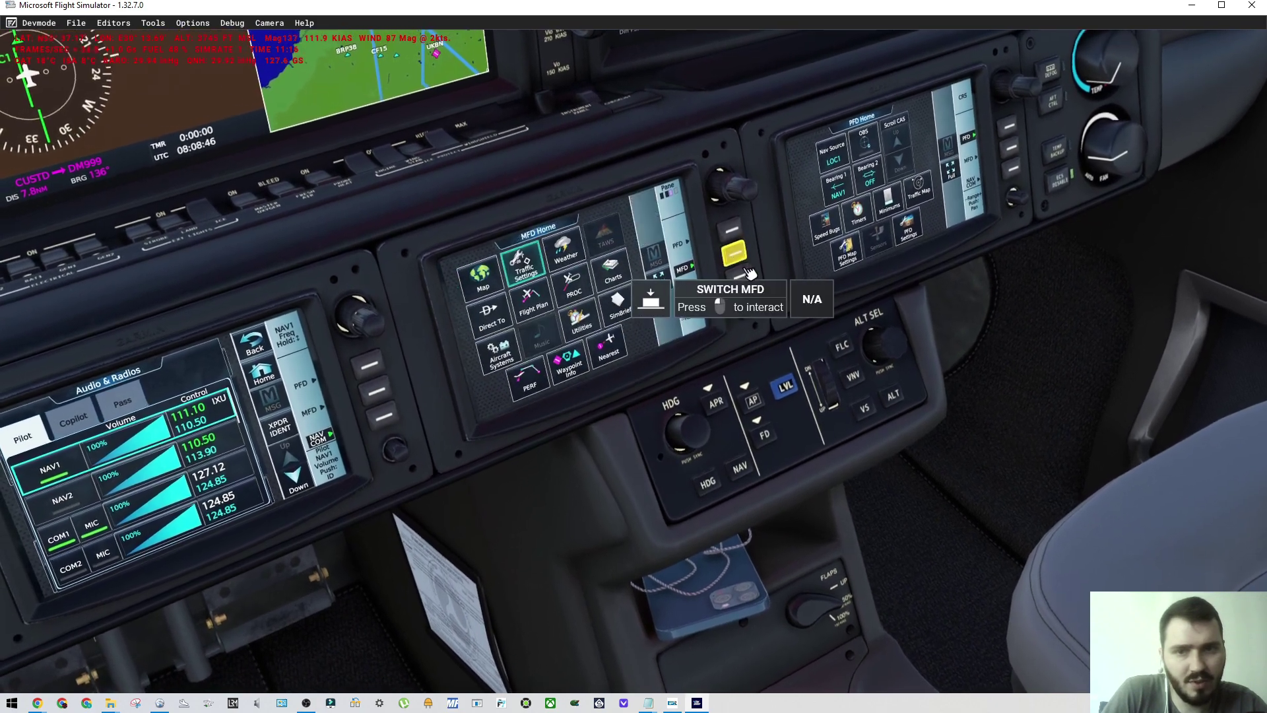
Step: Switch the middle touchscreen controller to the PFD Home page and bring the autopilot controls into view
{"action": "left_click", "coordinate": [739, 276]}
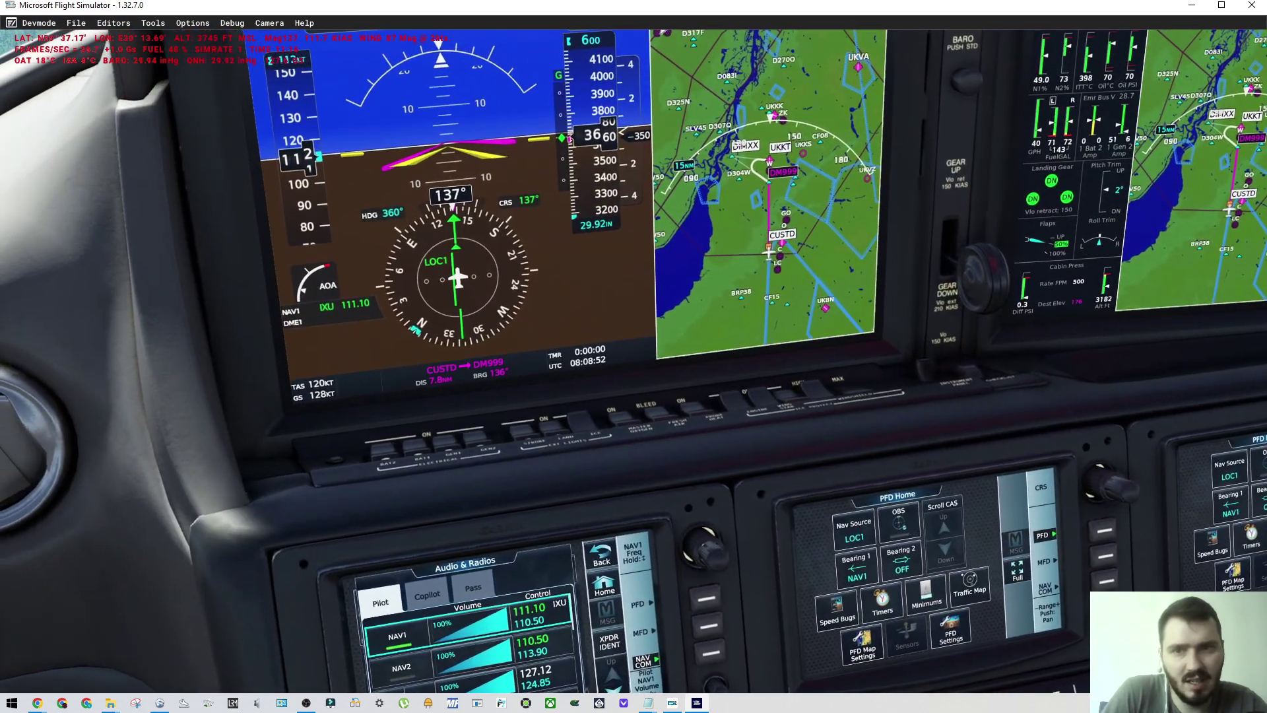
{"action": "scroll", "coordinate": [633, 361], "scroll_direction": "down", "scroll_amount": 4}
{"action": "left_click_drag", "start_coordinate": [633, 361], "coordinate": [673, 376]}
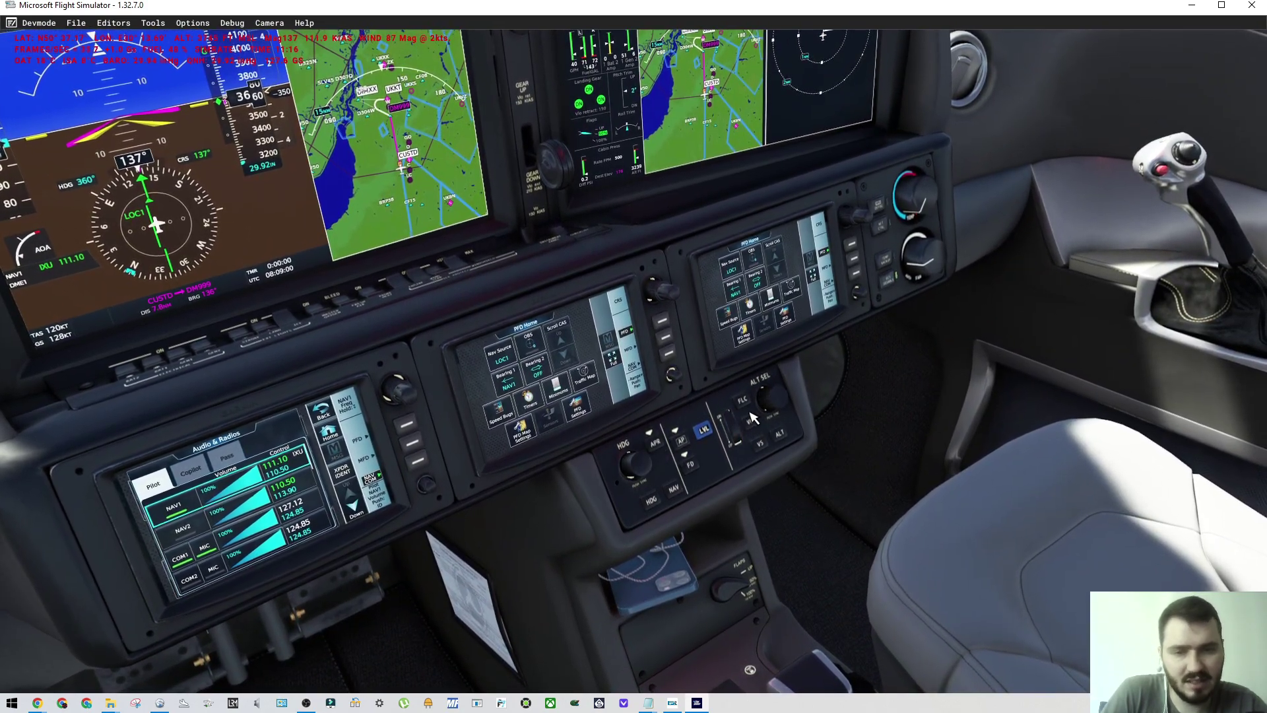
Step: Set the autopilot's selected airspeed to 121 kt with the speed control on the centre pedestal
{"action": "mouse_move", "coordinate": [751, 416]}
{"action": "left_mouse_down"}
{"action": "mouse_move", "coordinate": [640, 274]}
{"action": "mouse_move", "coordinate": [594, 267]}
{"action": "mouse_move", "coordinate": [686, 341]}
{"action": "mouse_move", "coordinate": [750, 429]}
{"action": "left_mouse_up"}
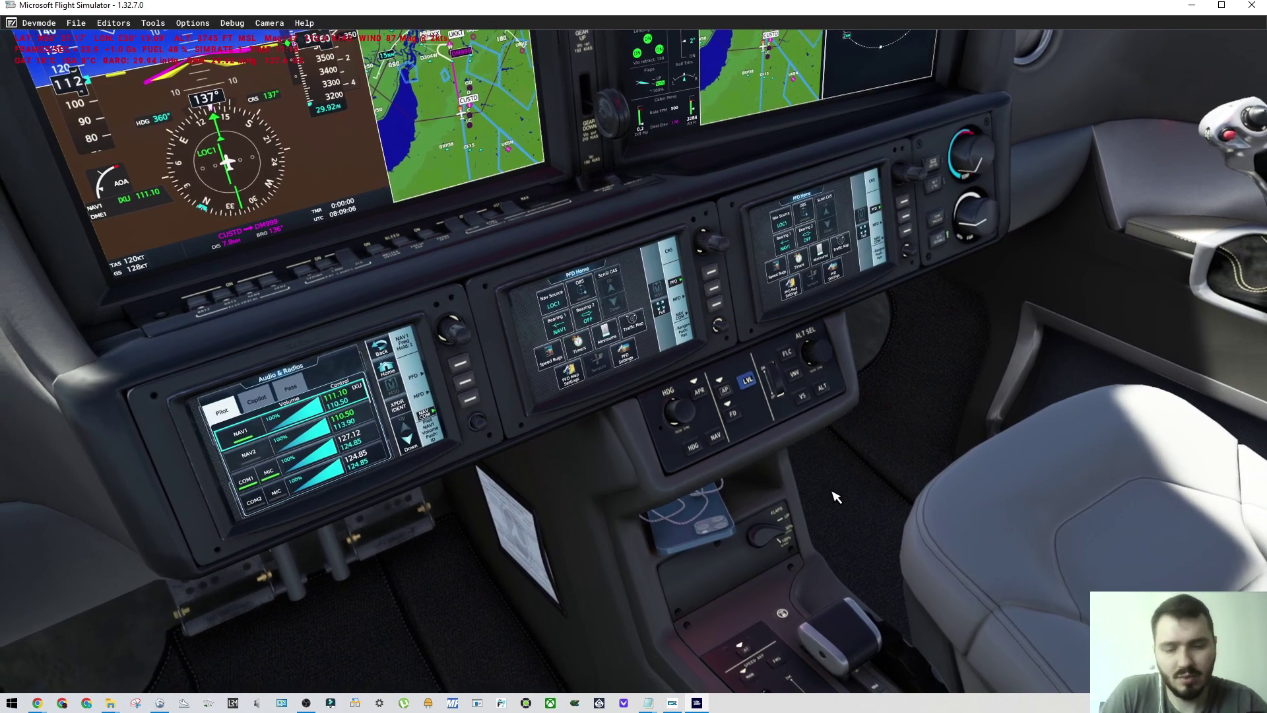
{"action": "left_click_drag", "start_coordinate": [782, 438], "coordinate": [680, 350]}
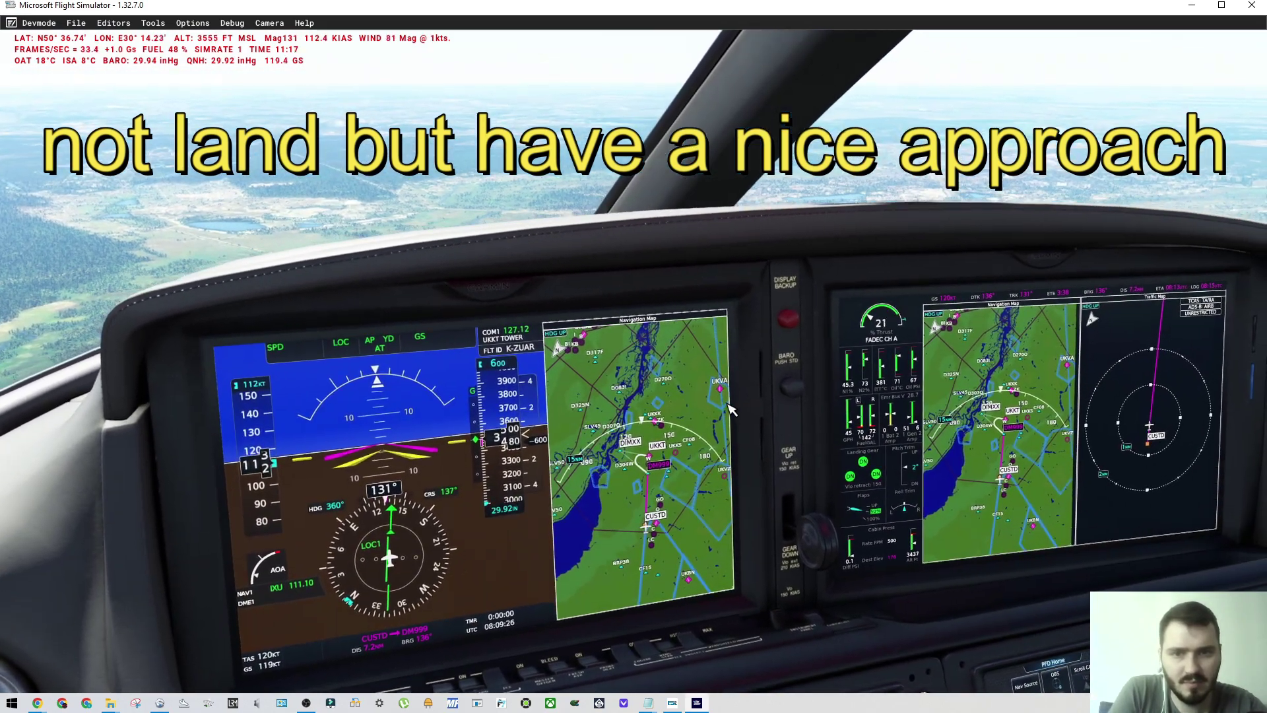
{"action": "right_click", "coordinate": [710, 417]}
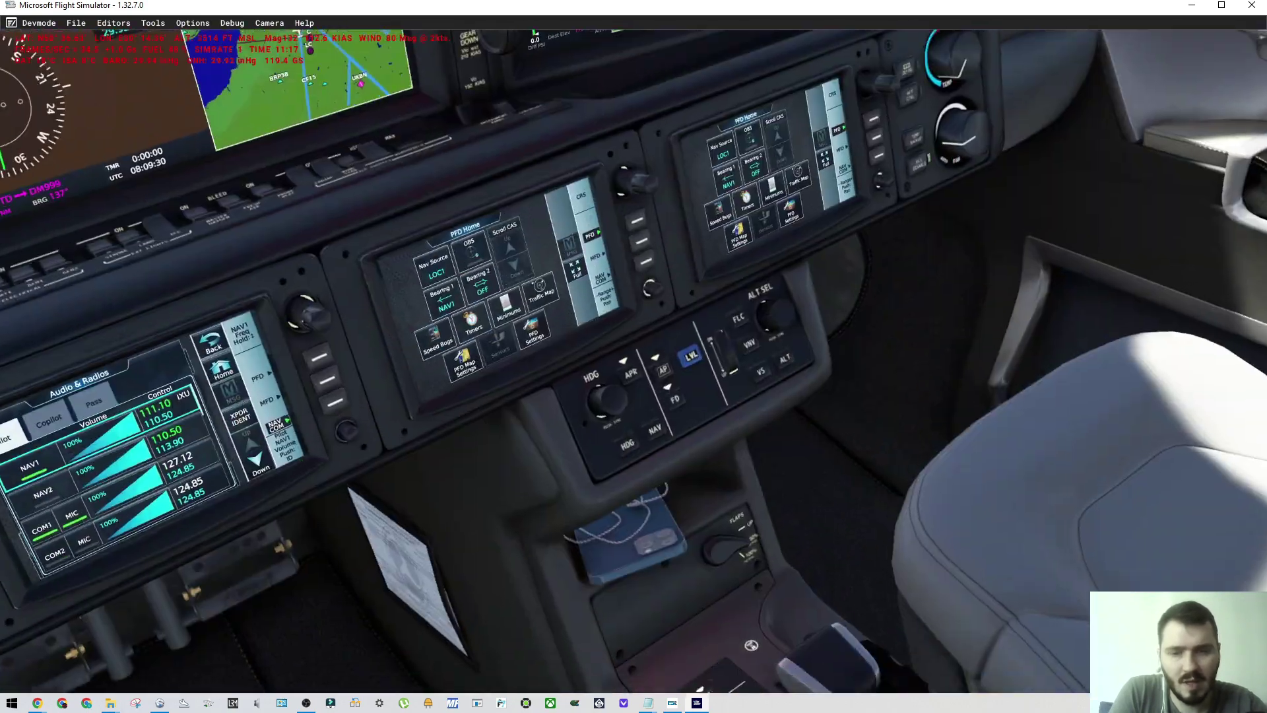
{"action": "scroll", "coordinate": [682, 477], "scroll_direction": "down", "scroll_amount": 3}
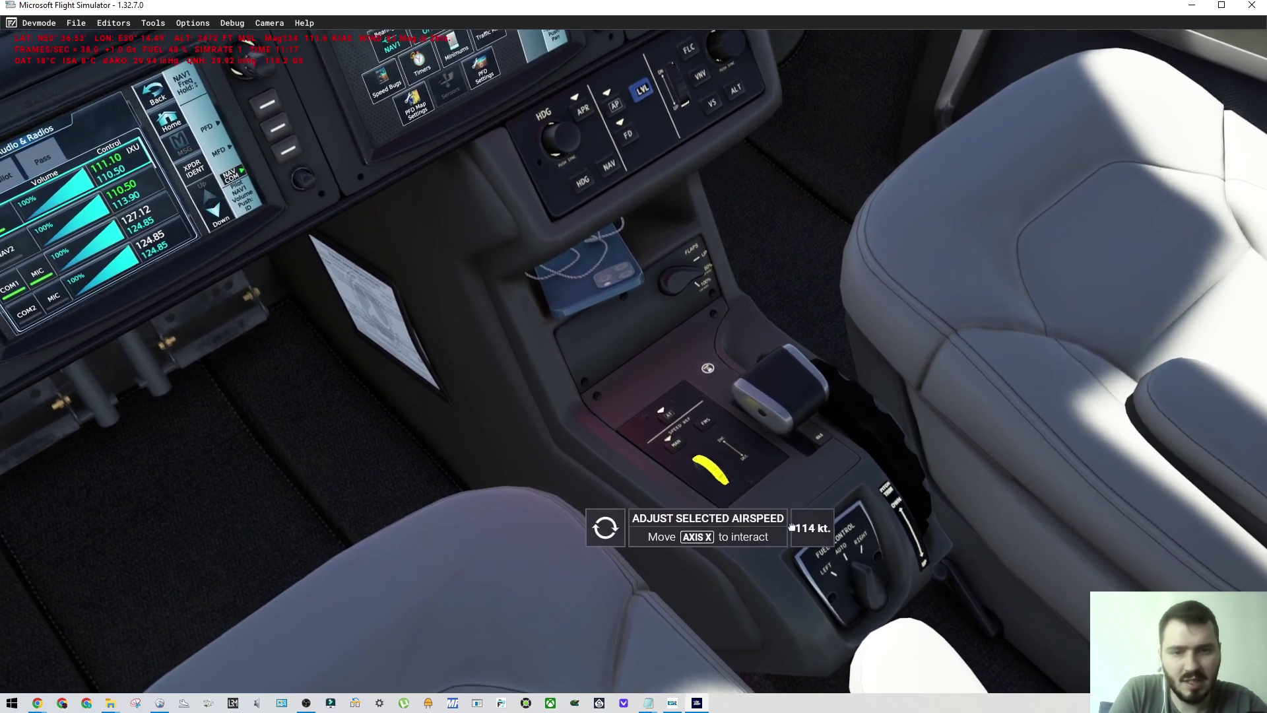
{"action": "left_click_drag", "start_coordinate": [818, 552], "coordinate": [825, 551]}
{"action": "right_click", "coordinate": [825, 552]}
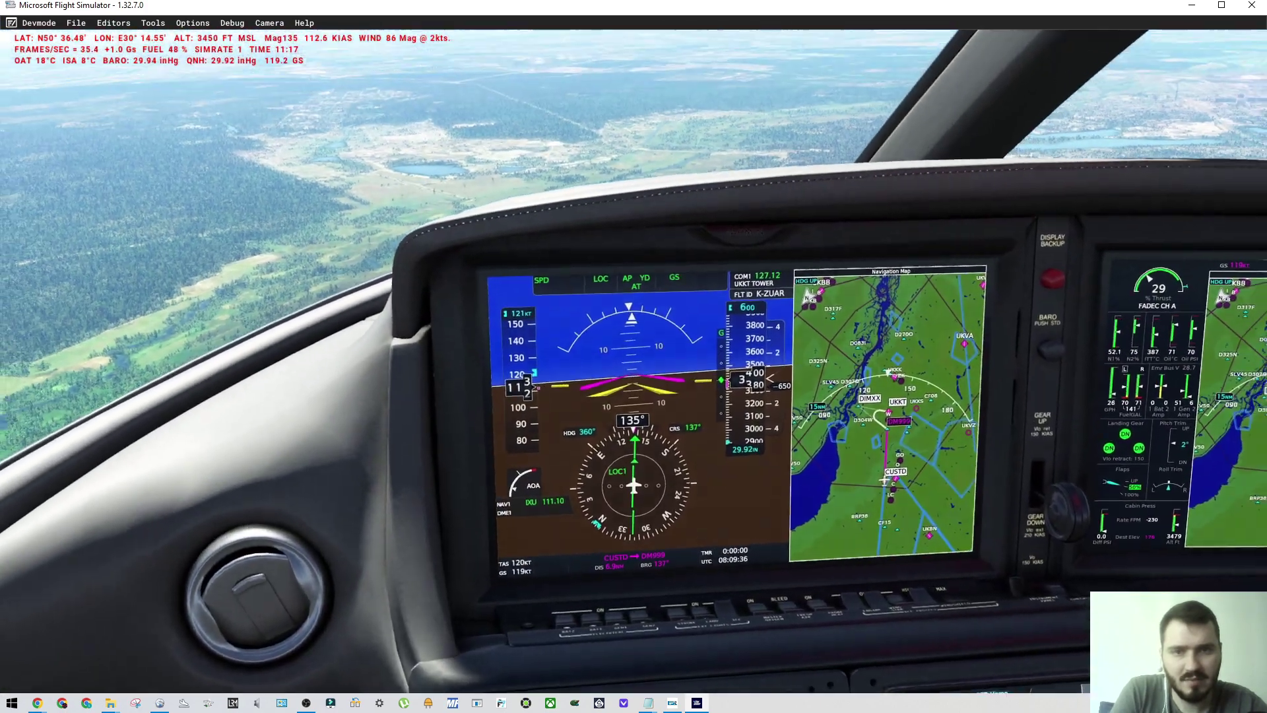
Step: Examine the autopilot mode annunciations and the localizer and glideslope indications on the primary flight display
{"action": "scroll", "coordinate": [765, 483], "scroll_direction": "up", "scroll_amount": 3}
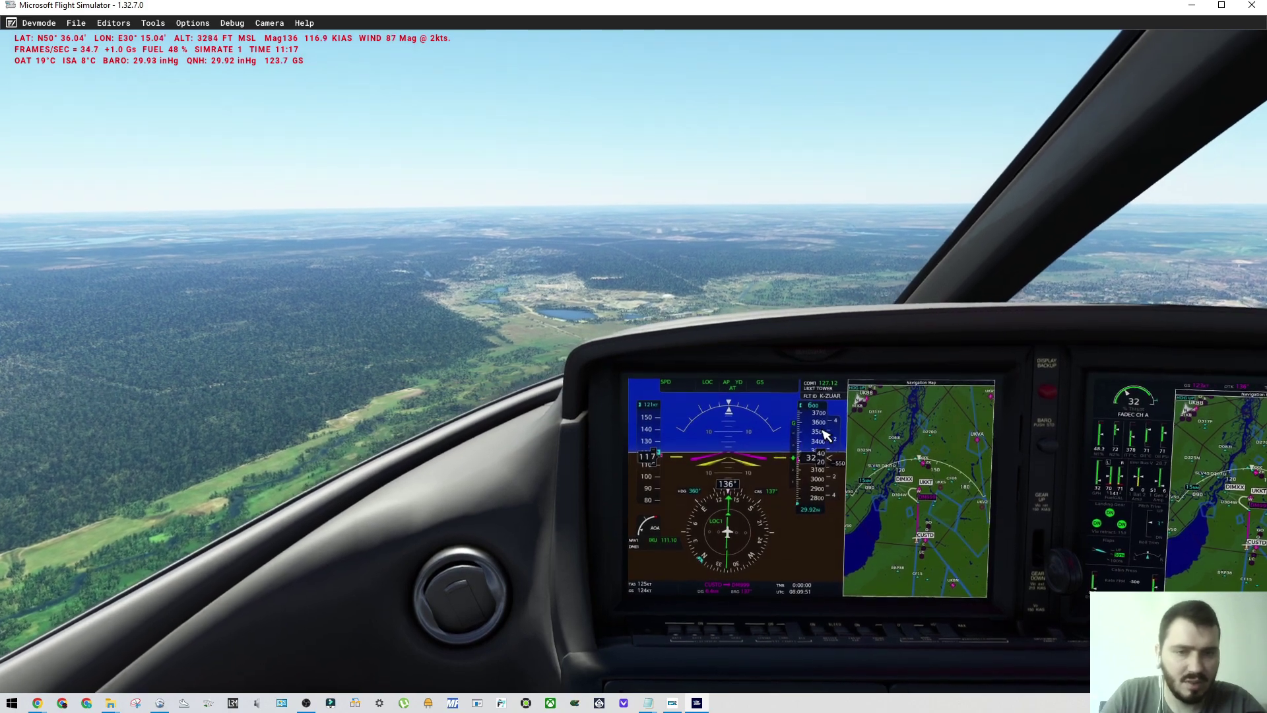
{"action": "scroll", "coordinate": [829, 446], "scroll_direction": "up", "scroll_amount": 4}
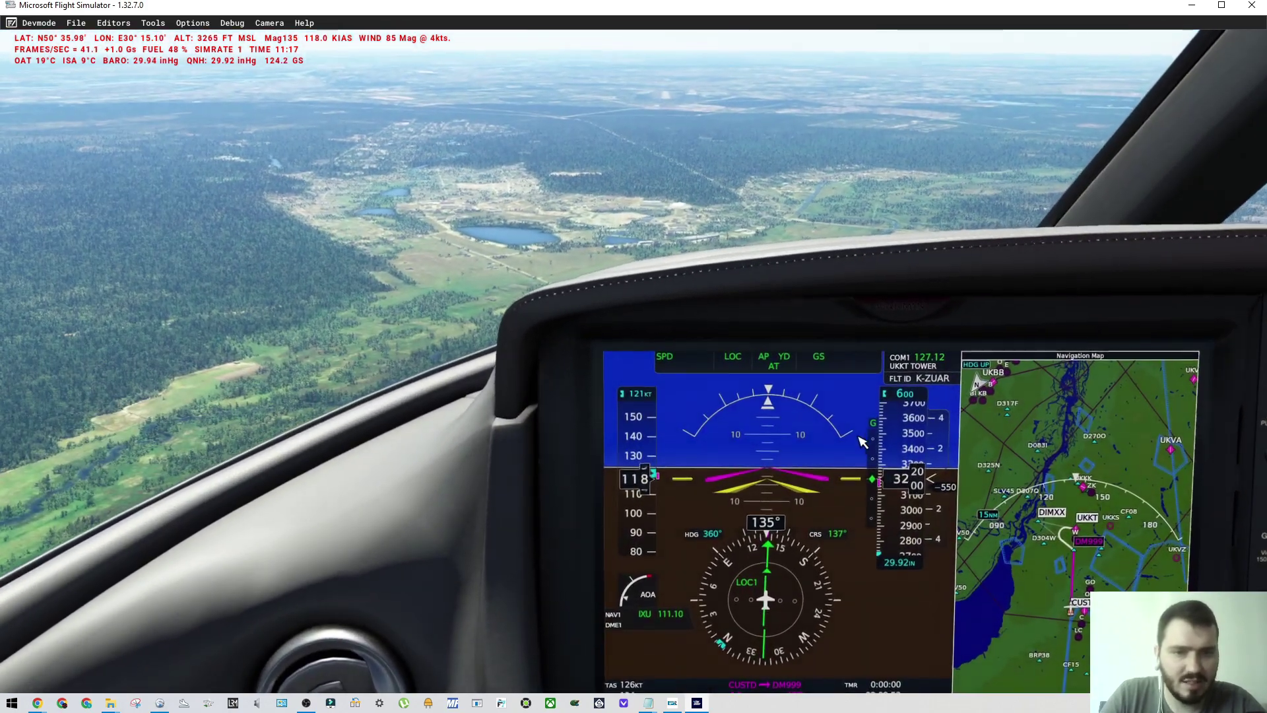
{"action": "scroll", "coordinate": [950, 521], "scroll_direction": "up", "scroll_amount": 3}
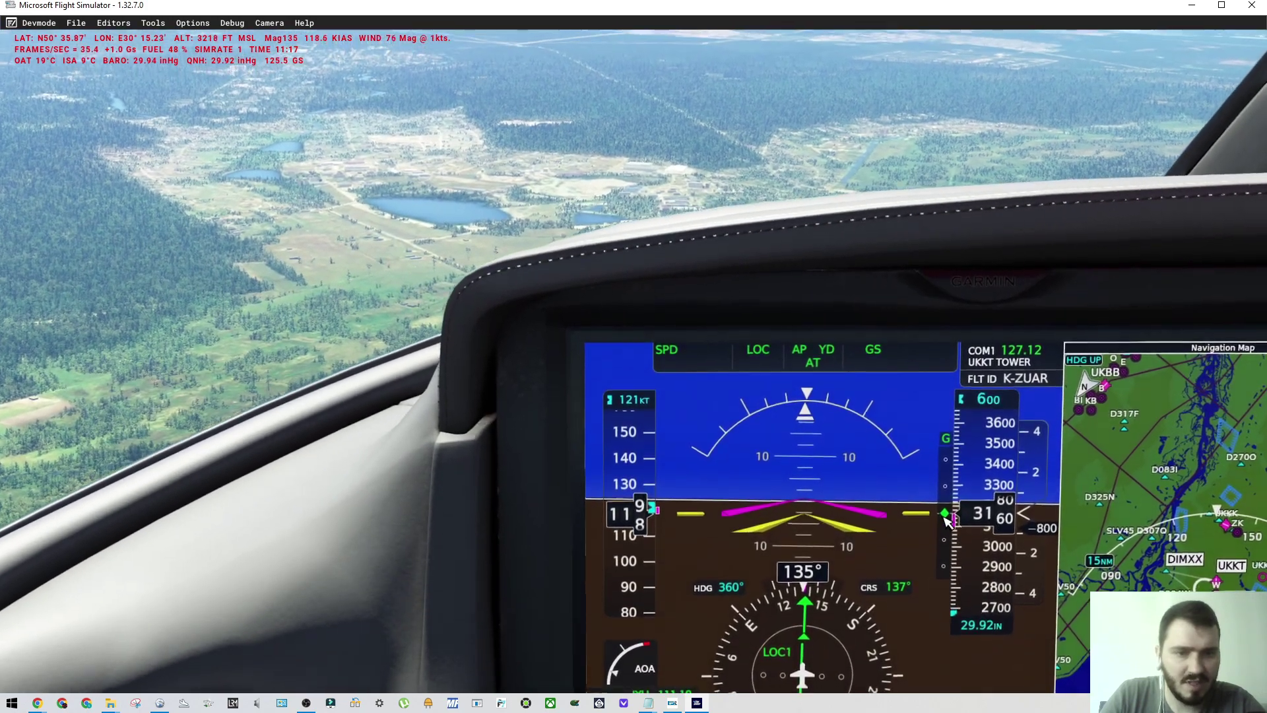
{"action": "left_click_drag", "start_coordinate": [948, 522], "coordinate": [719, 424]}
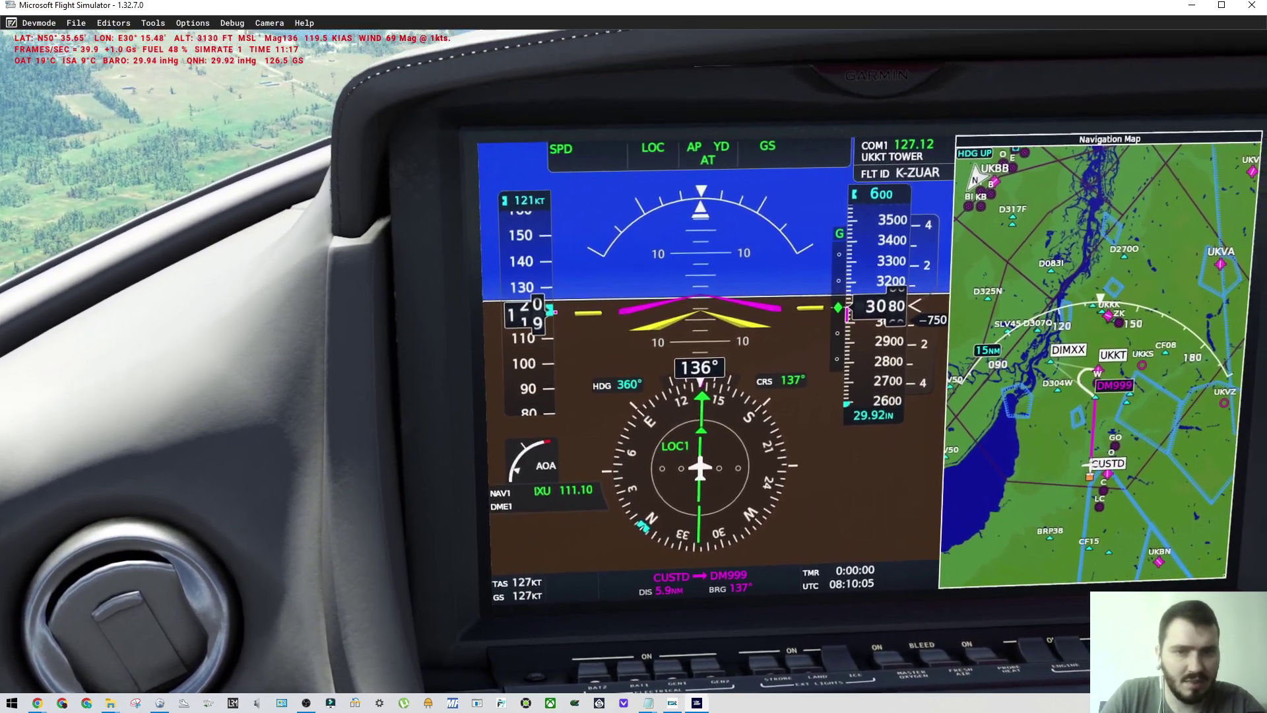
Step: Turn off live weather and open the wind layer at mean ground level for editing
{"action": "left_click_drag", "start_coordinate": [700, 305], "coordinate": [588, 501]}
{"action": "scroll", "coordinate": [634, 361], "scroll_direction": "down", "scroll_amount": 2}
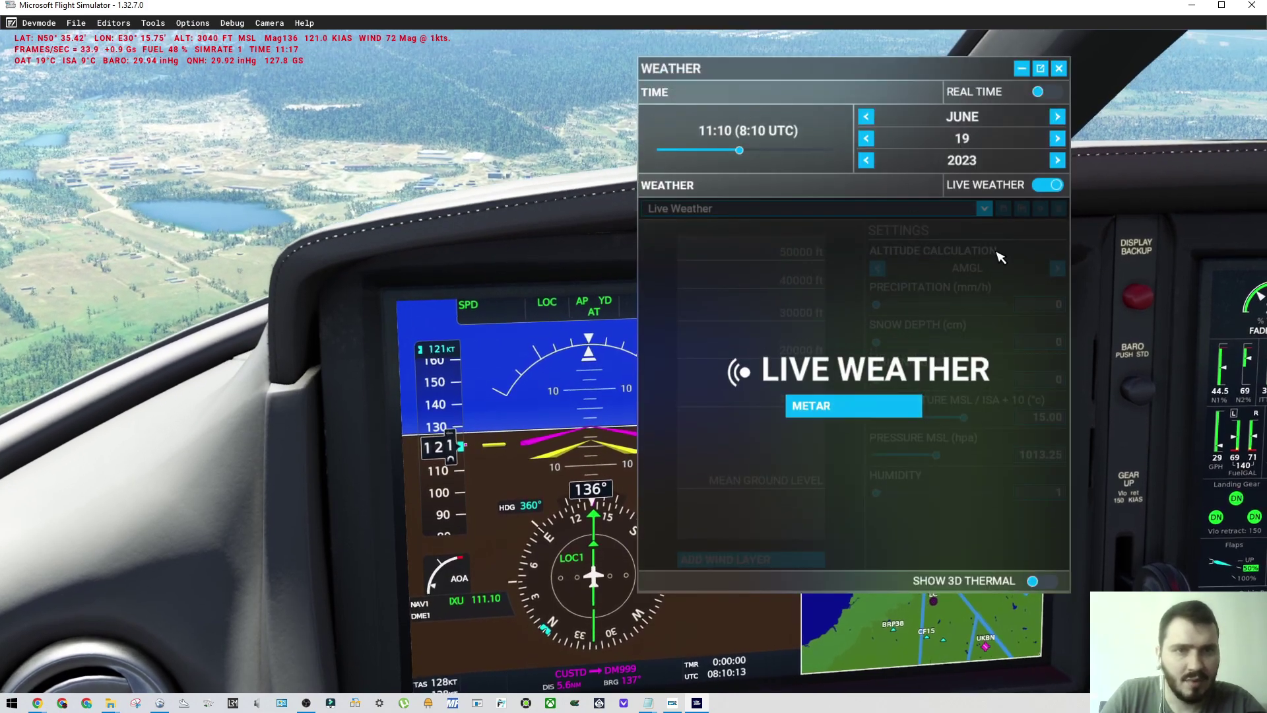
{"action": "left_click", "coordinate": [1049, 187]}
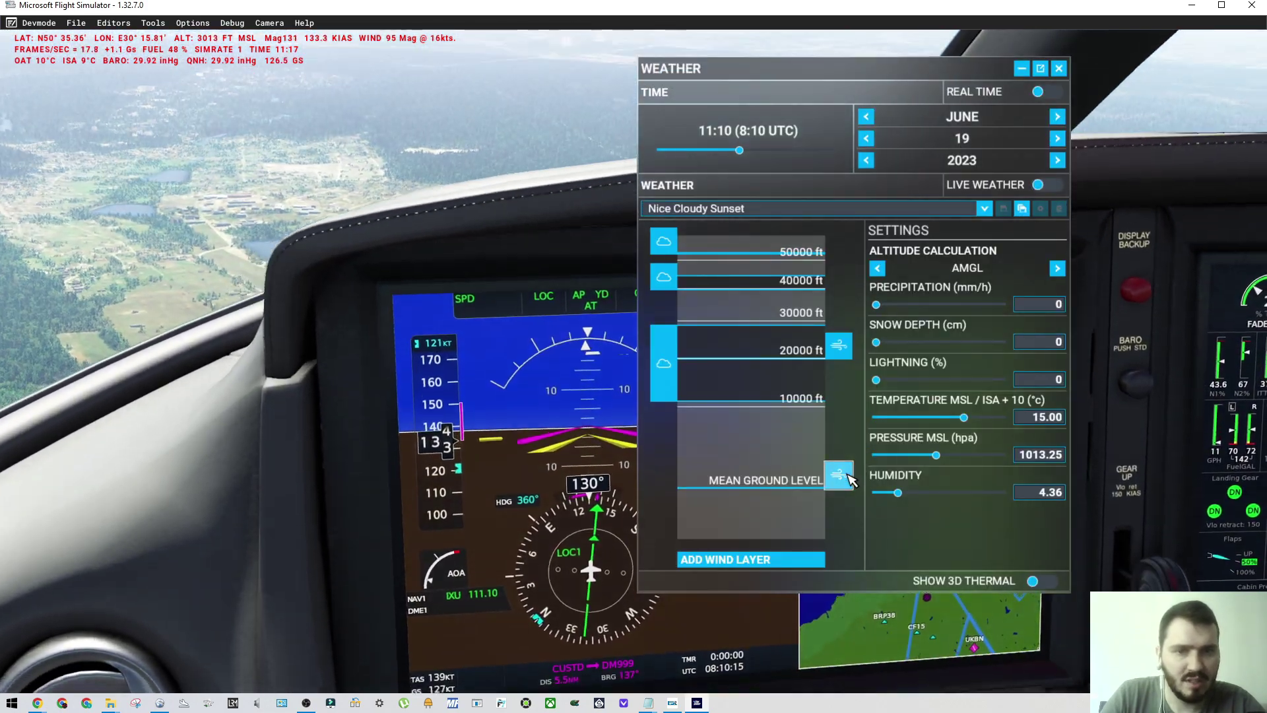
{"action": "left_click", "coordinate": [838, 476]}
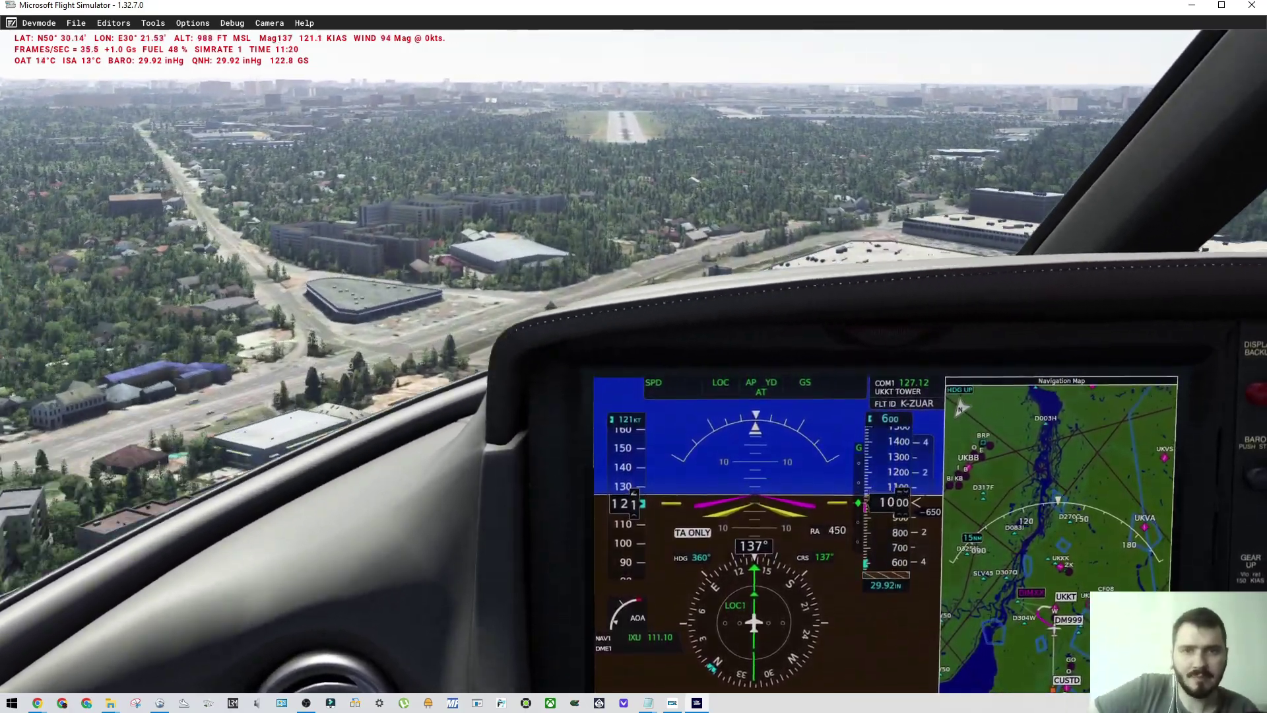
Step: Monitor the ILS final approach to the UKKT runway, alternating between the cockpit and external views
{"action": "key", "text": "End"}
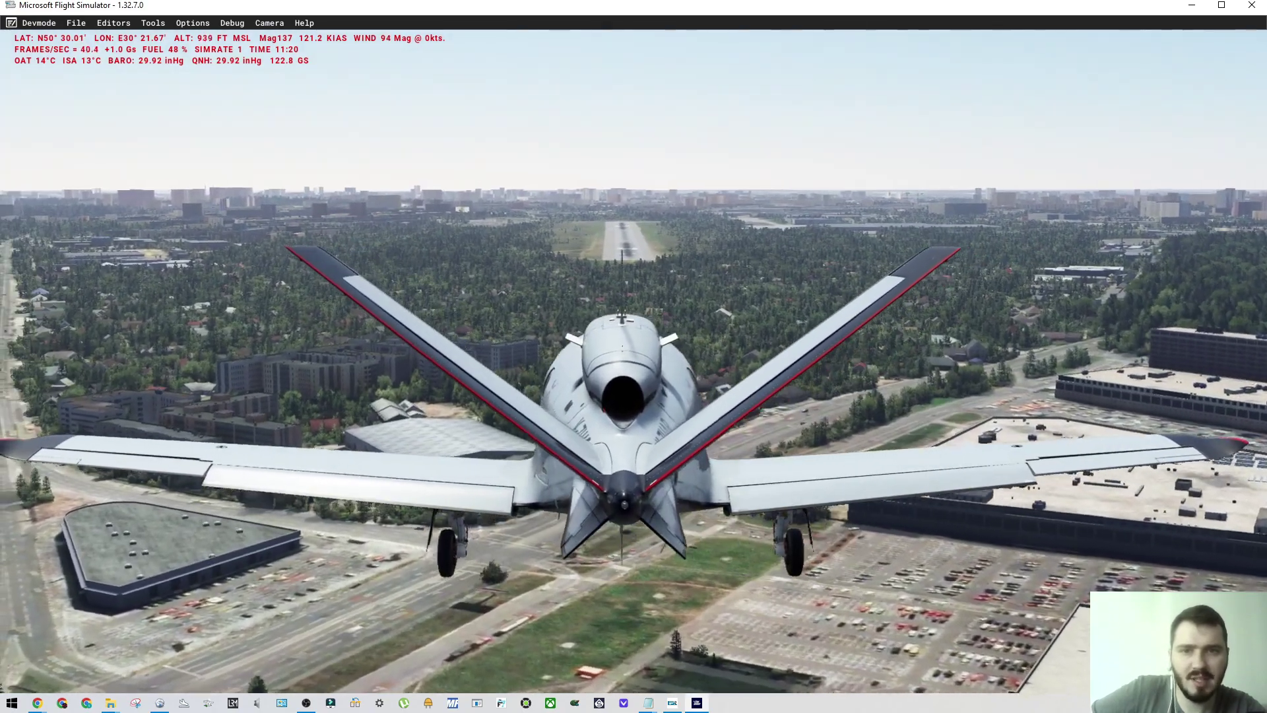
{"action": "key", "text": "End"}
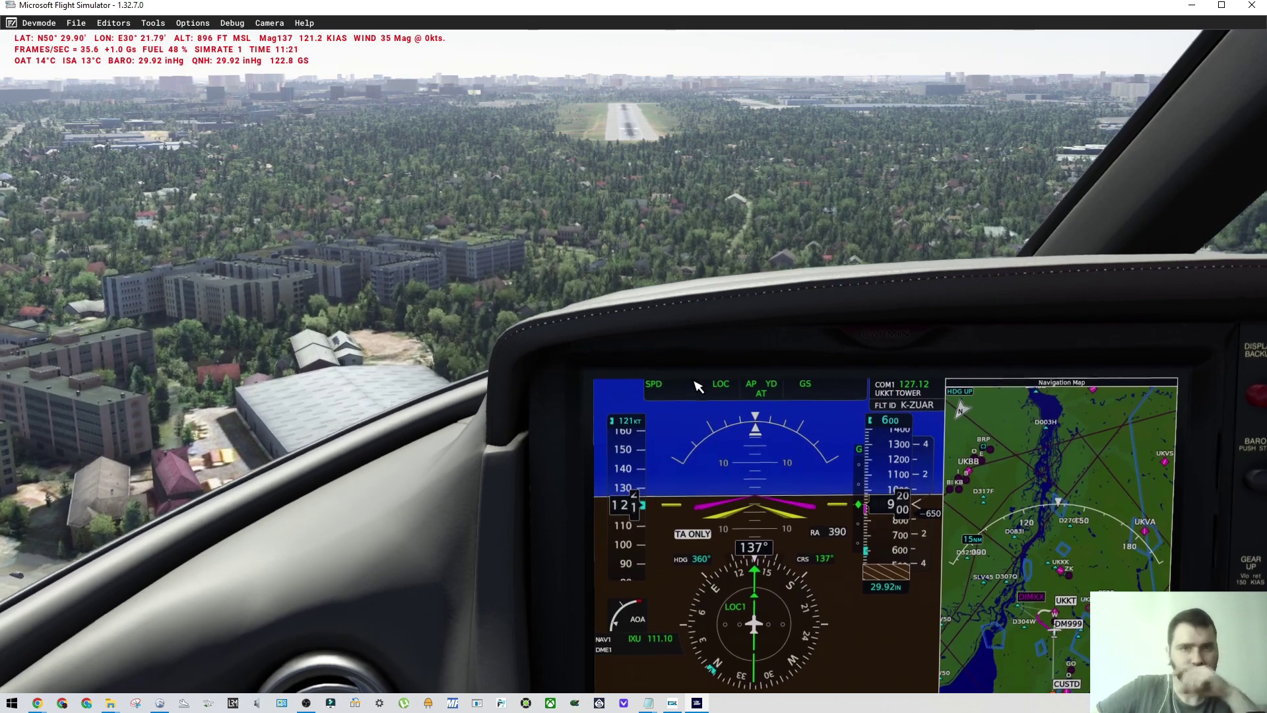
{"action": "scroll", "coordinate": [695, 381], "scroll_direction": "down", "scroll_amount": 2}
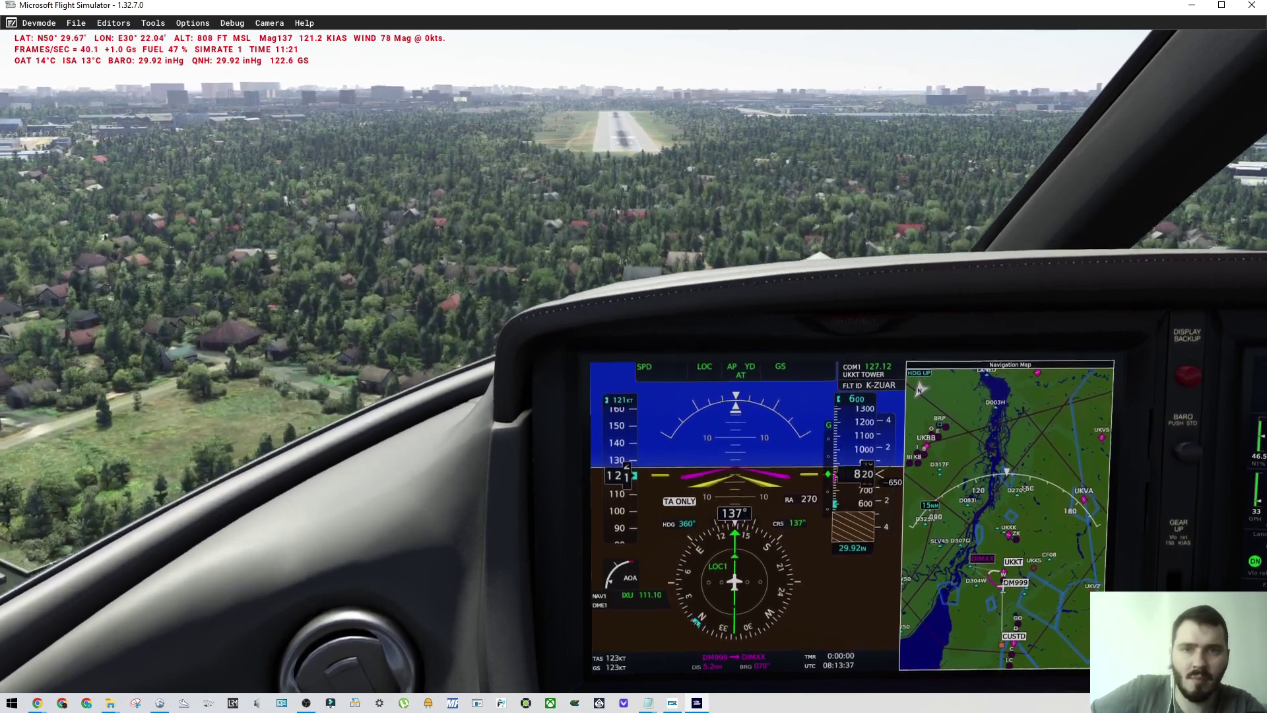
{"action": "key", "text": "End"}
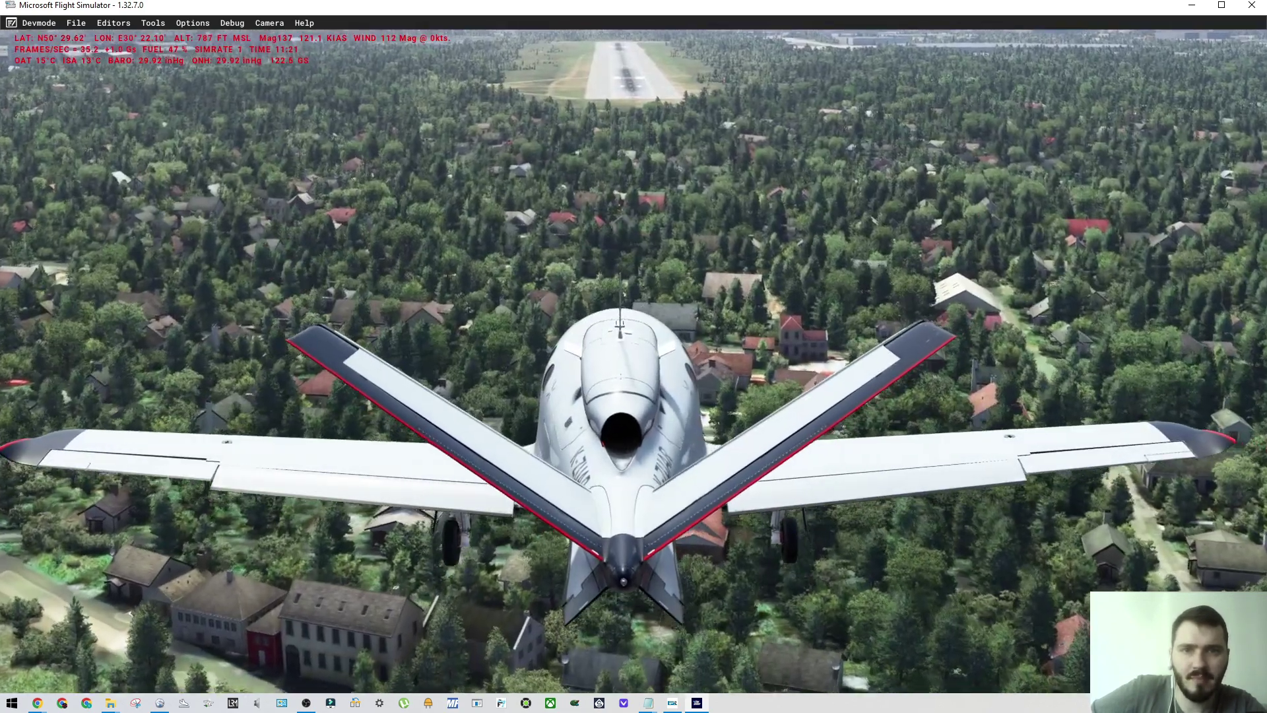
{"action": "key", "text": "End"}
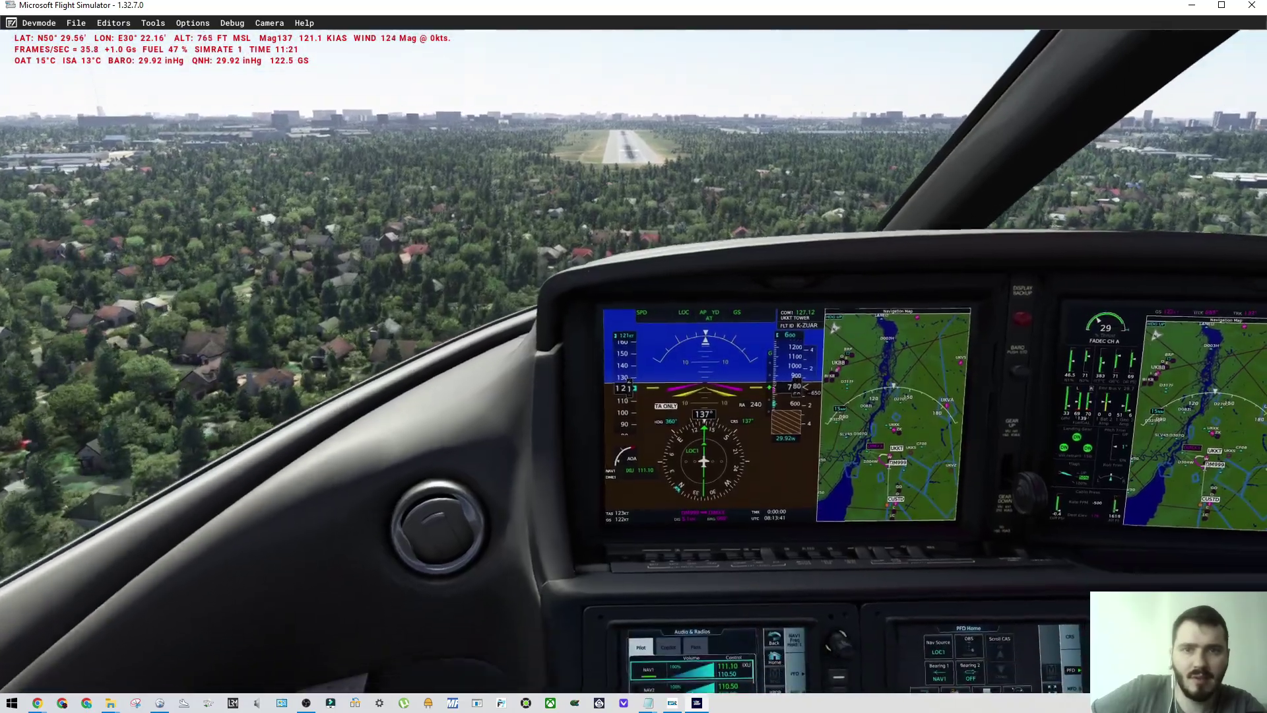
{"action": "key", "text": "space"}
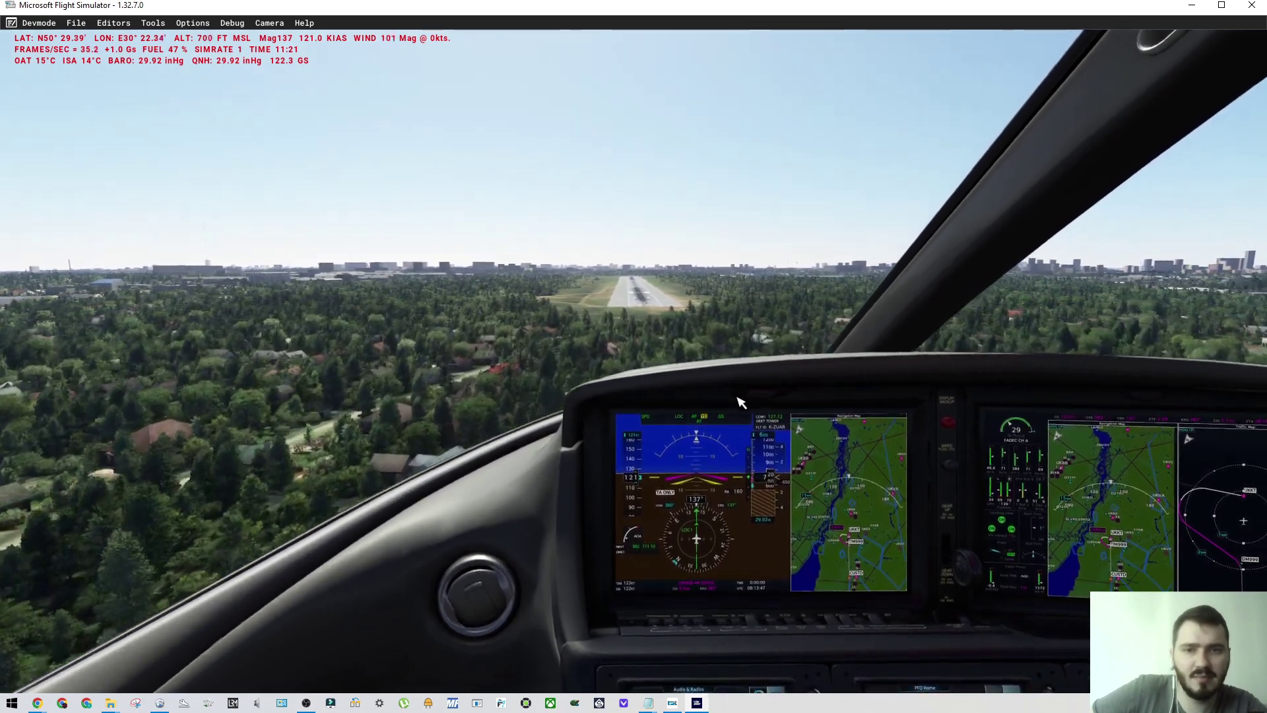
{"action": "key", "text": "End"}
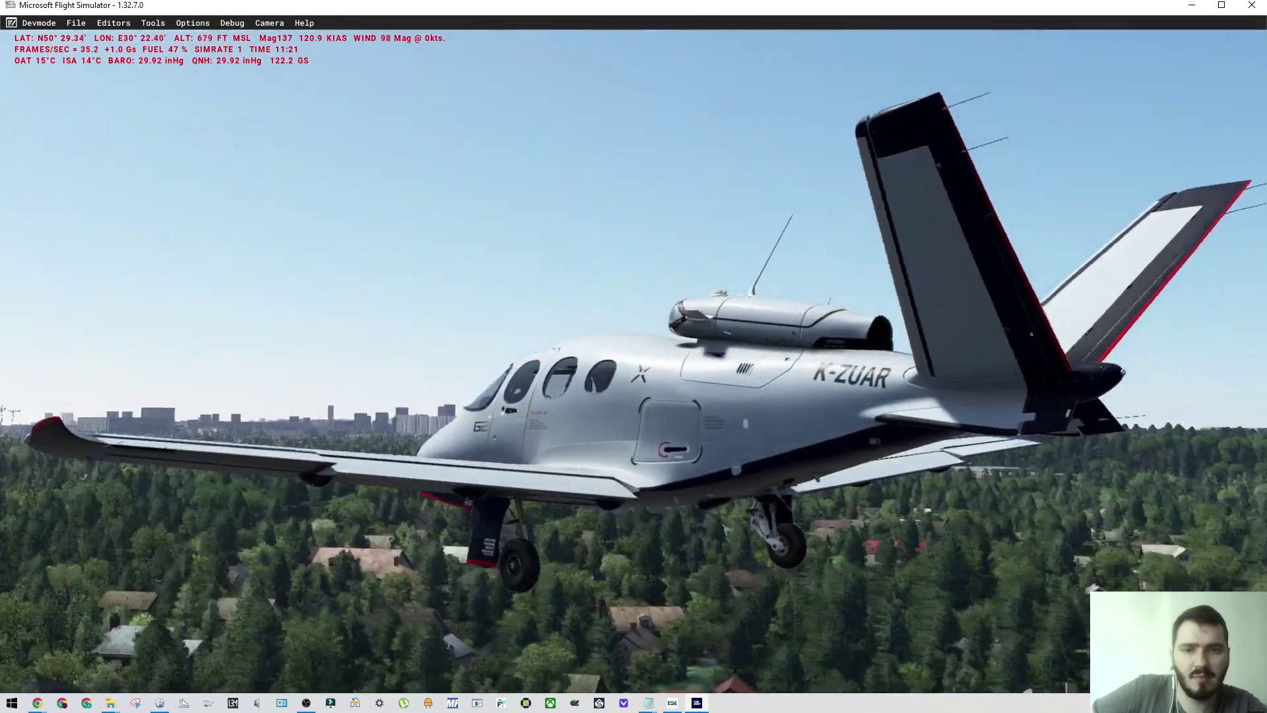
{"action": "key", "text": "End"}
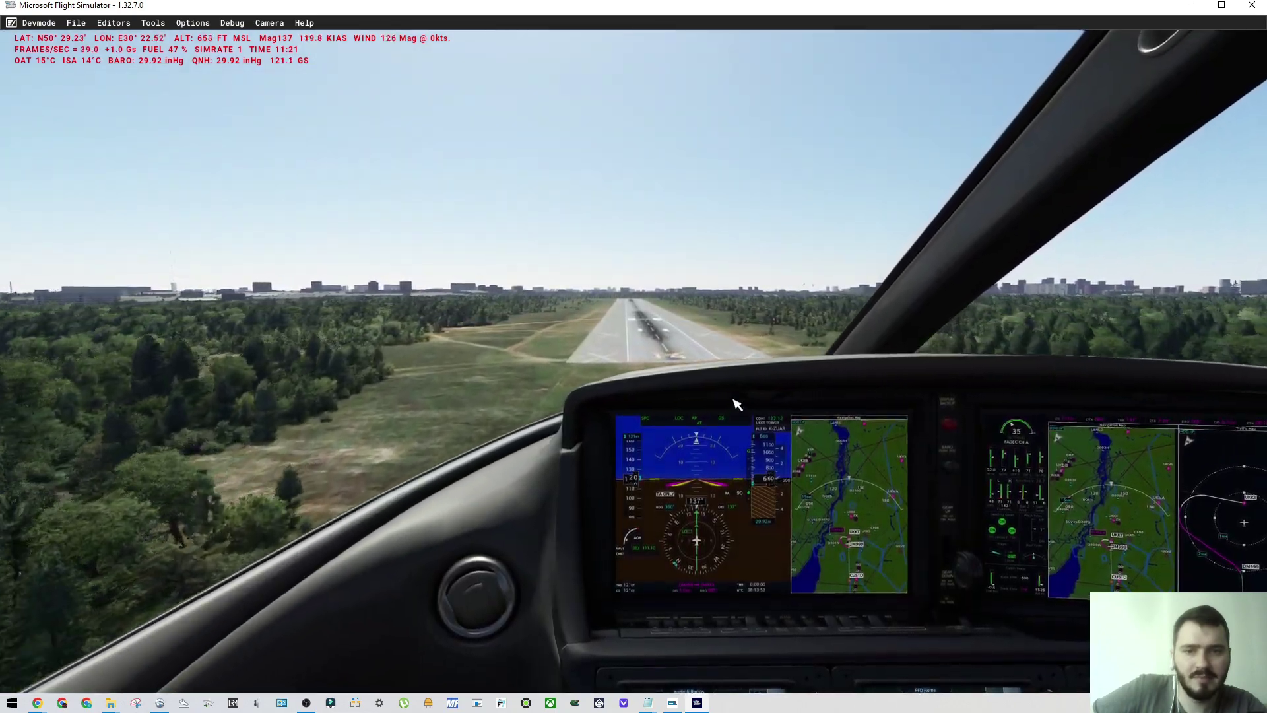
Step: Pause the flight, switch to Little Navmap and maximize its window
{"action": "key", "text": "Escape"}
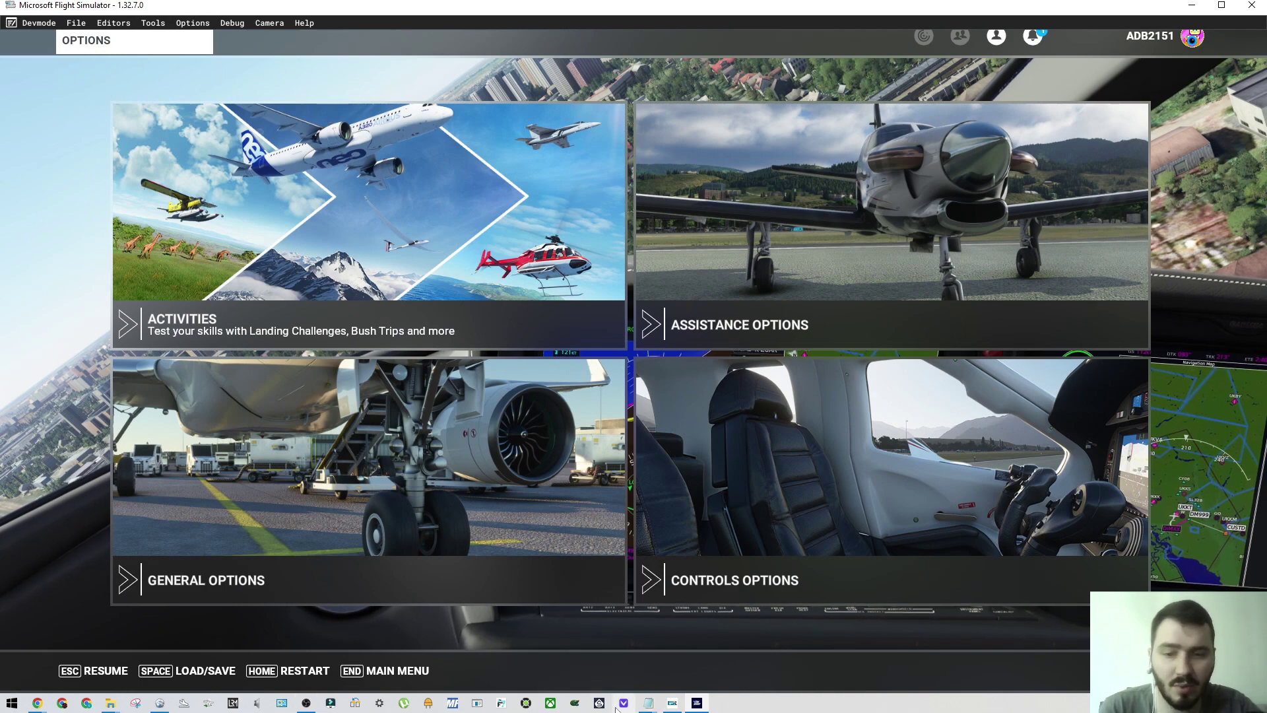
{"action": "left_click", "coordinate": [159, 703]}
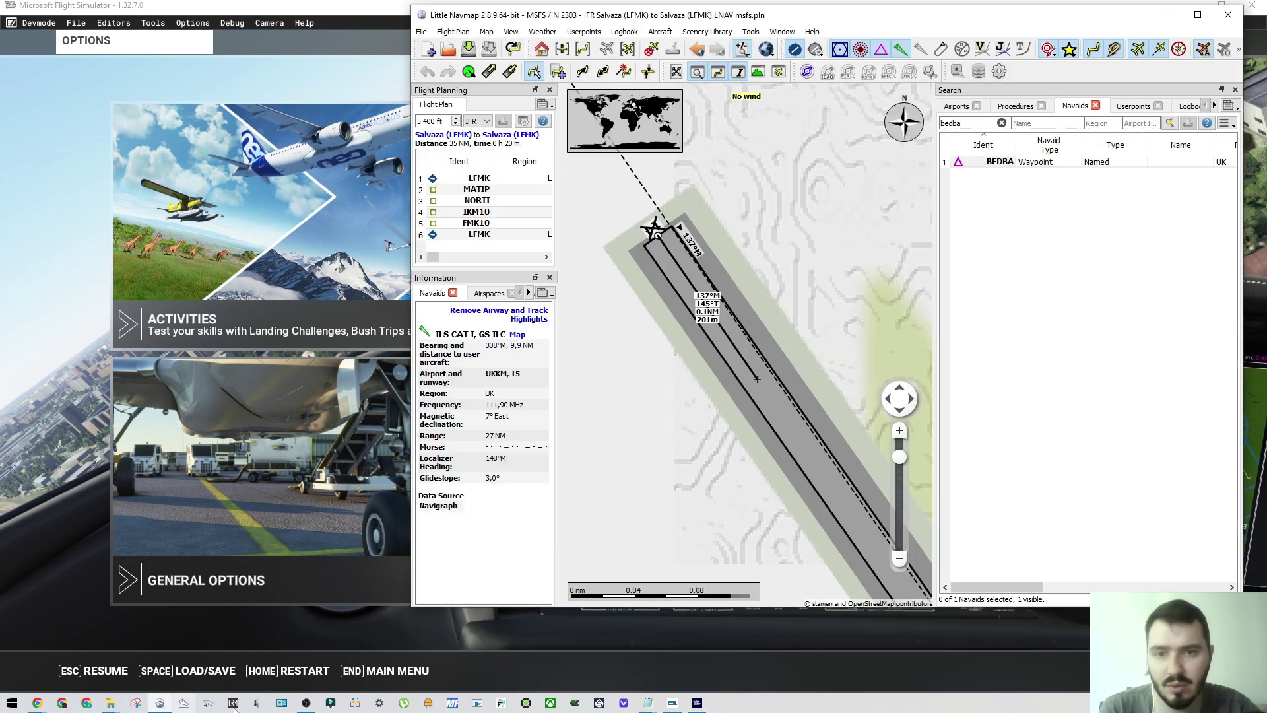
{"action": "left_click_drag", "start_coordinate": [913, 18], "coordinate": [633, 1]}
Step: Examine the glideslope measurement at the northwest end of the UKKT runway and the flown track leading to it
{"action": "scroll", "coordinate": [494, 412], "scroll_direction": "up", "scroll_amount": 3}
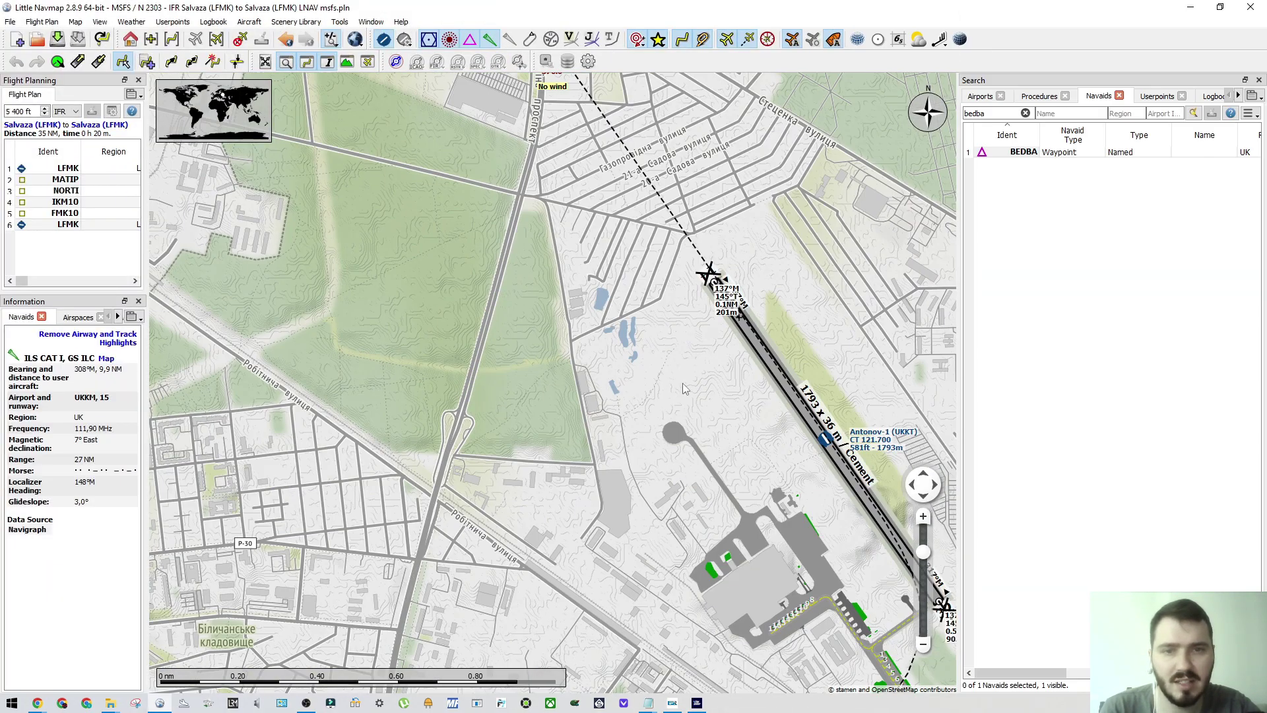
{"action": "left_click_drag", "start_coordinate": [682, 383], "coordinate": [538, 463]}
{"action": "scroll", "coordinate": [567, 356], "scroll_direction": "up", "scroll_amount": 4}
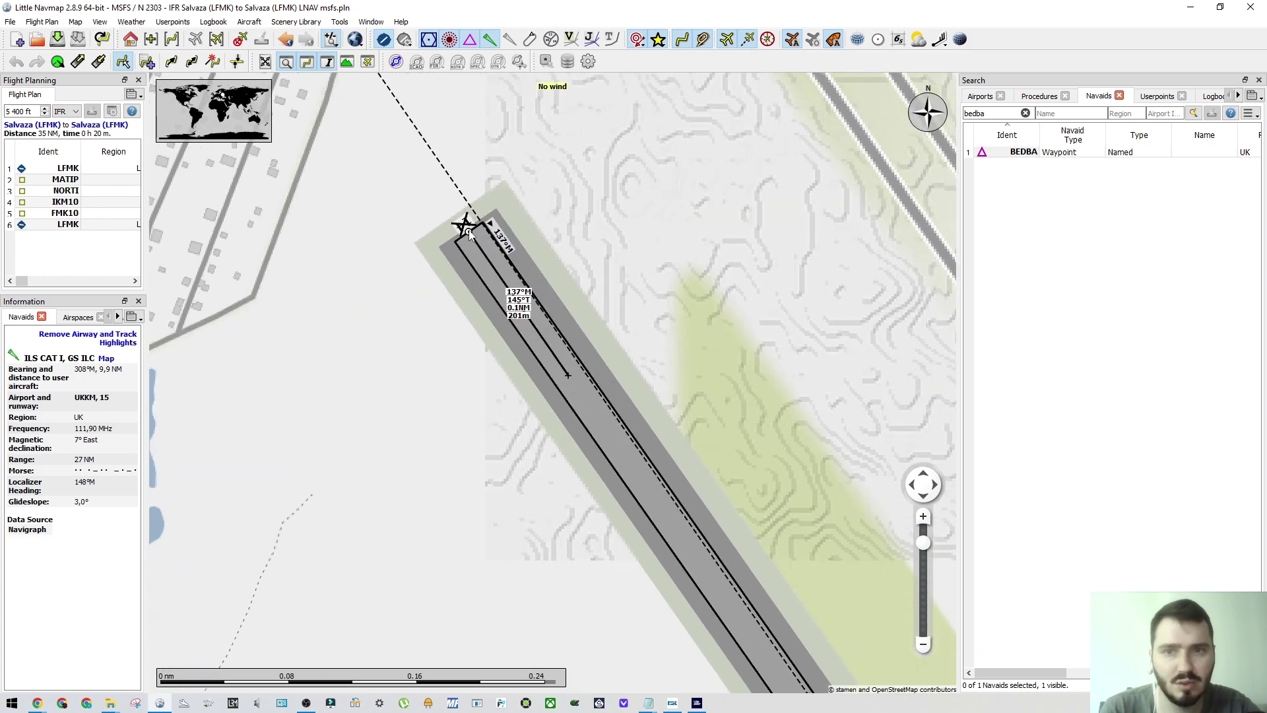
{"action": "left_click_drag", "start_coordinate": [507, 294], "coordinate": [451, 176]}
{"action": "scroll", "coordinate": [641, 497], "scroll_direction": "down", "scroll_amount": 2}
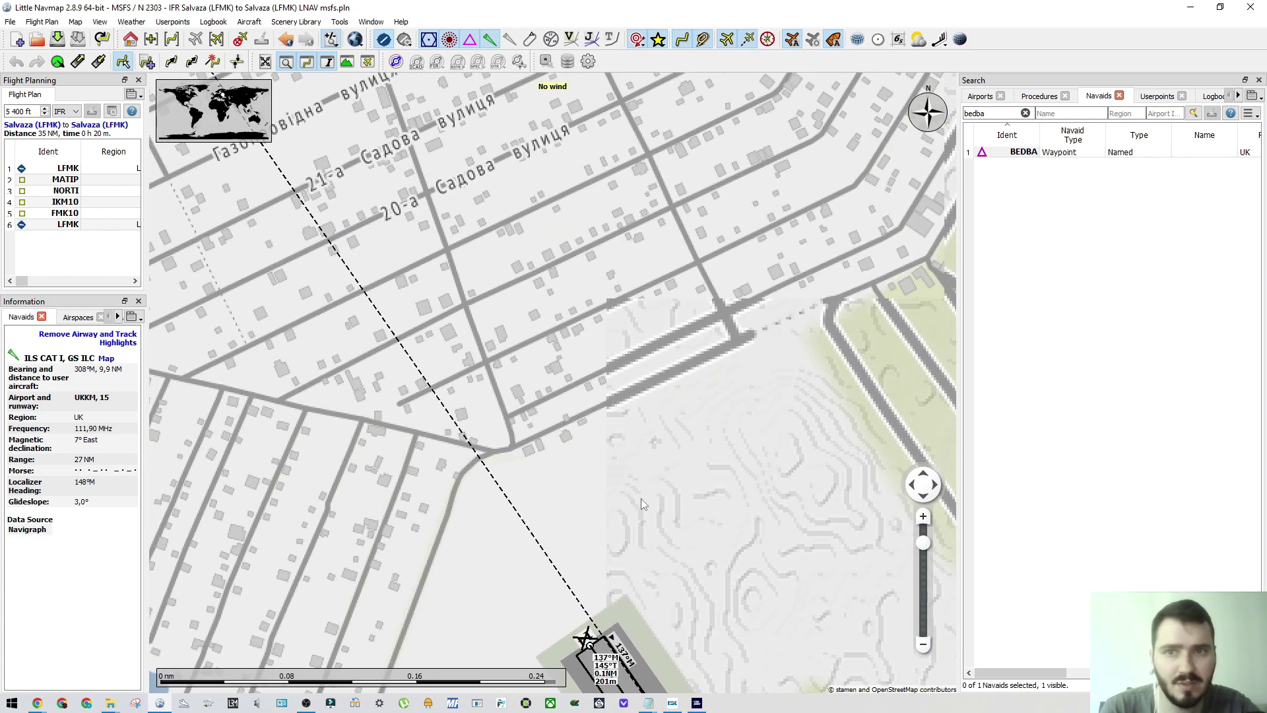
{"action": "scroll", "coordinate": [498, 438], "scroll_direction": "down", "scroll_amount": 5}
{"action": "scroll", "coordinate": [489, 435], "scroll_direction": "up", "scroll_amount": 3}
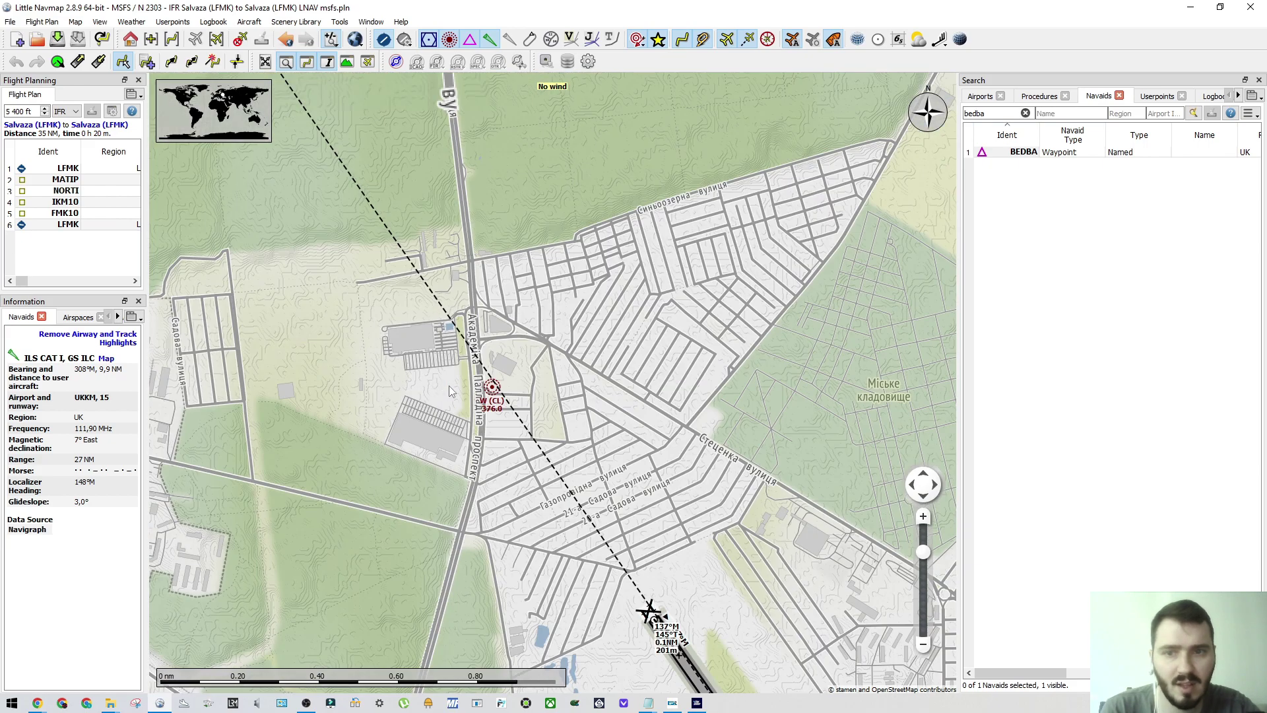
Step: Draw a measurement line about 907 m long at 138°M from the runway's southeast end, continuing the runway's direction
{"action": "left_click_drag", "start_coordinate": [640, 528], "coordinate": [526, 233]}
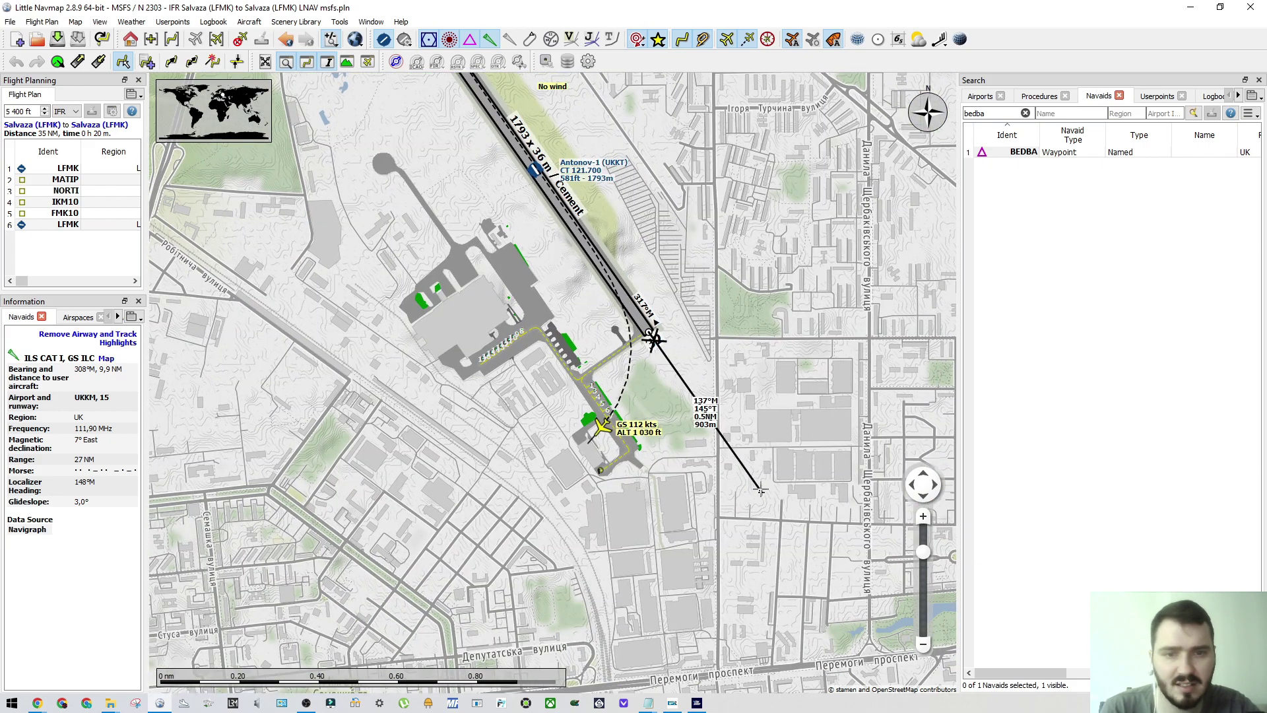
{"action": "scroll", "coordinate": [760, 490], "scroll_direction": "up", "scroll_amount": 3}
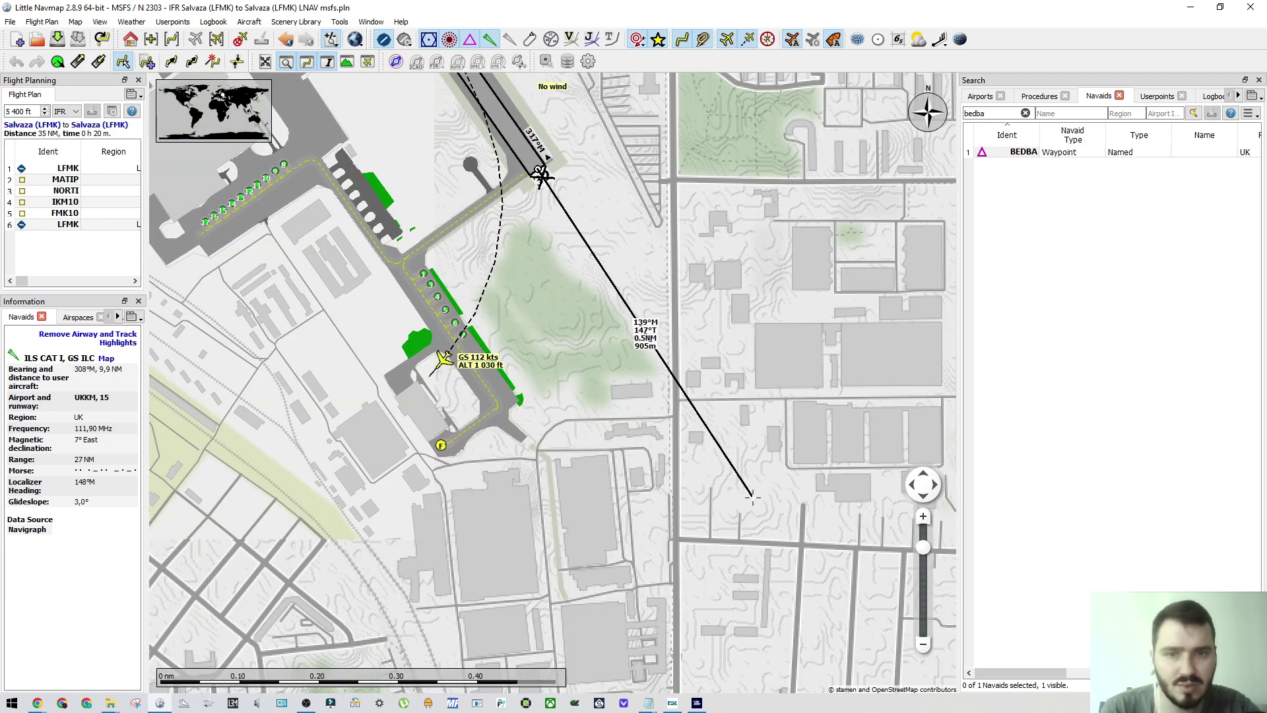
{"action": "left_click", "coordinate": [761, 496]}
{"action": "scroll", "coordinate": [751, 446], "scroll_direction": "down", "scroll_amount": 3}
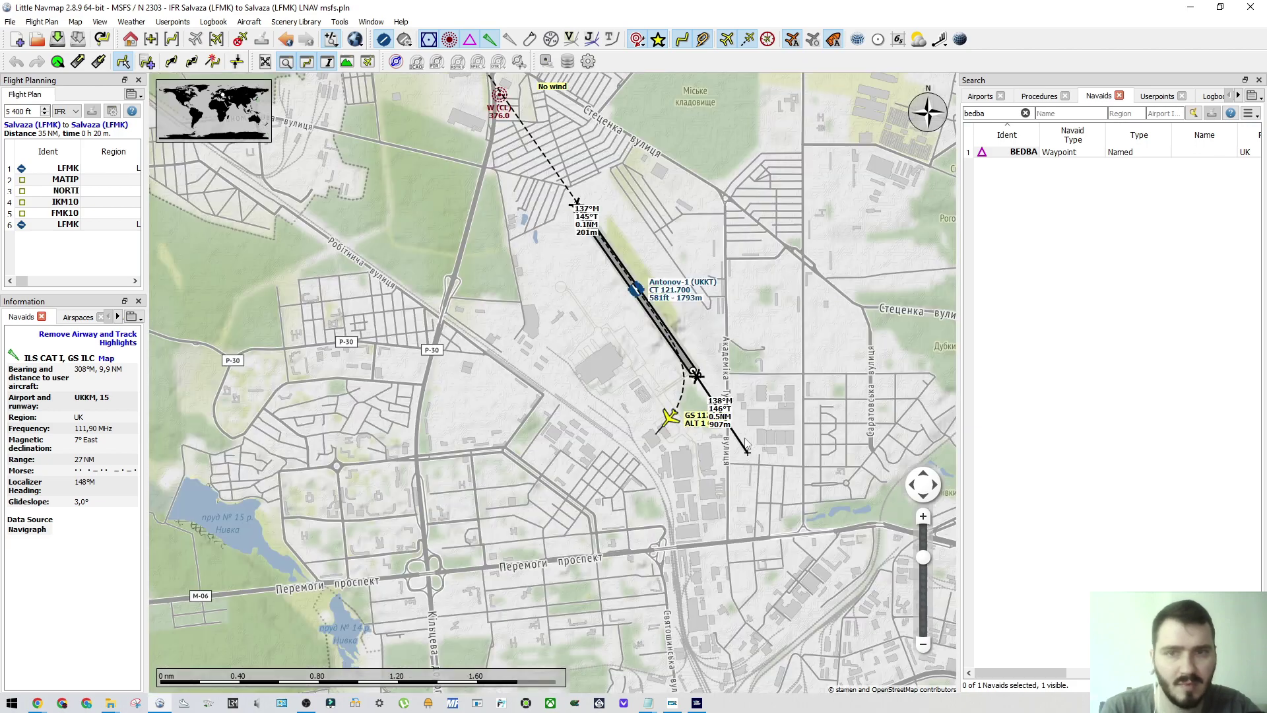
Step: Inspect the runway's northwest threshold on the map and check the ILS magvar value in the UKKT ILS showcase note
{"action": "left_click_drag", "start_coordinate": [696, 225], "coordinate": [761, 390]}
{"action": "scroll", "coordinate": [691, 435], "scroll_direction": "up", "scroll_amount": 3}
{"action": "scroll", "coordinate": [718, 468], "scroll_direction": "down", "scroll_amount": 1}
{"action": "left_click_drag", "start_coordinate": [823, 652], "coordinate": [644, 284]}
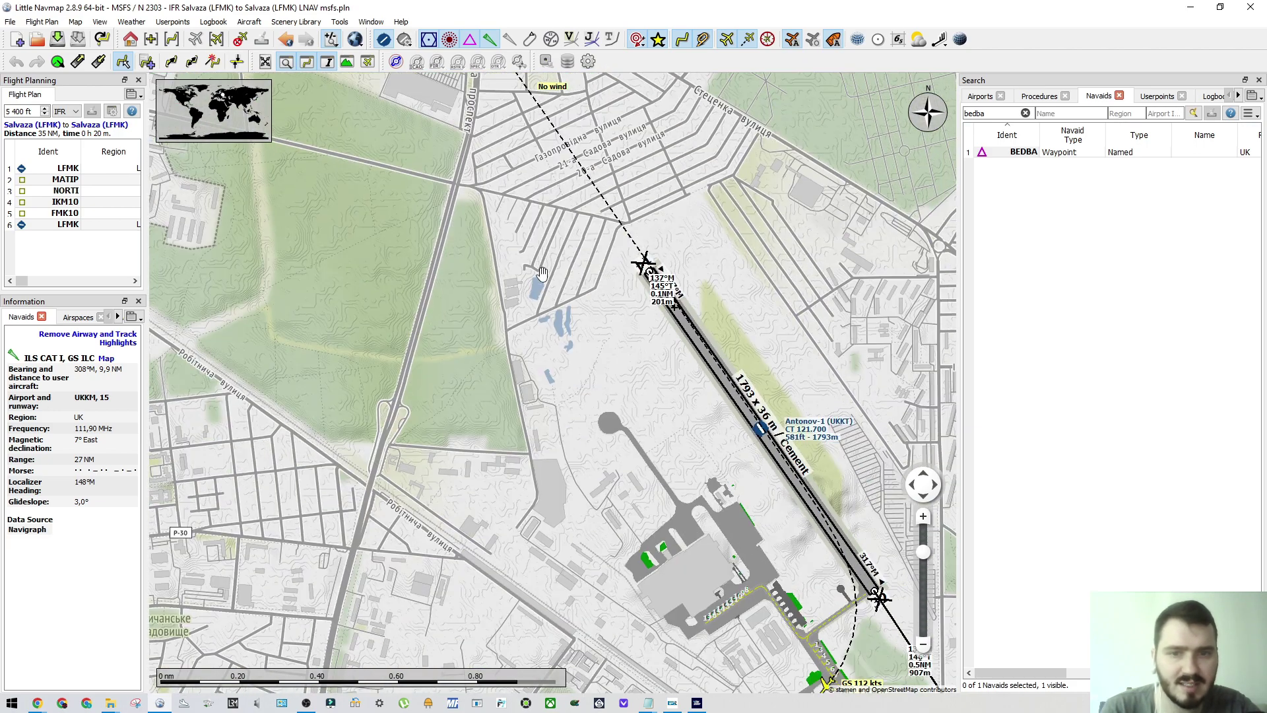
{"action": "scroll", "coordinate": [644, 284], "scroll_direction": "up", "scroll_amount": 1}
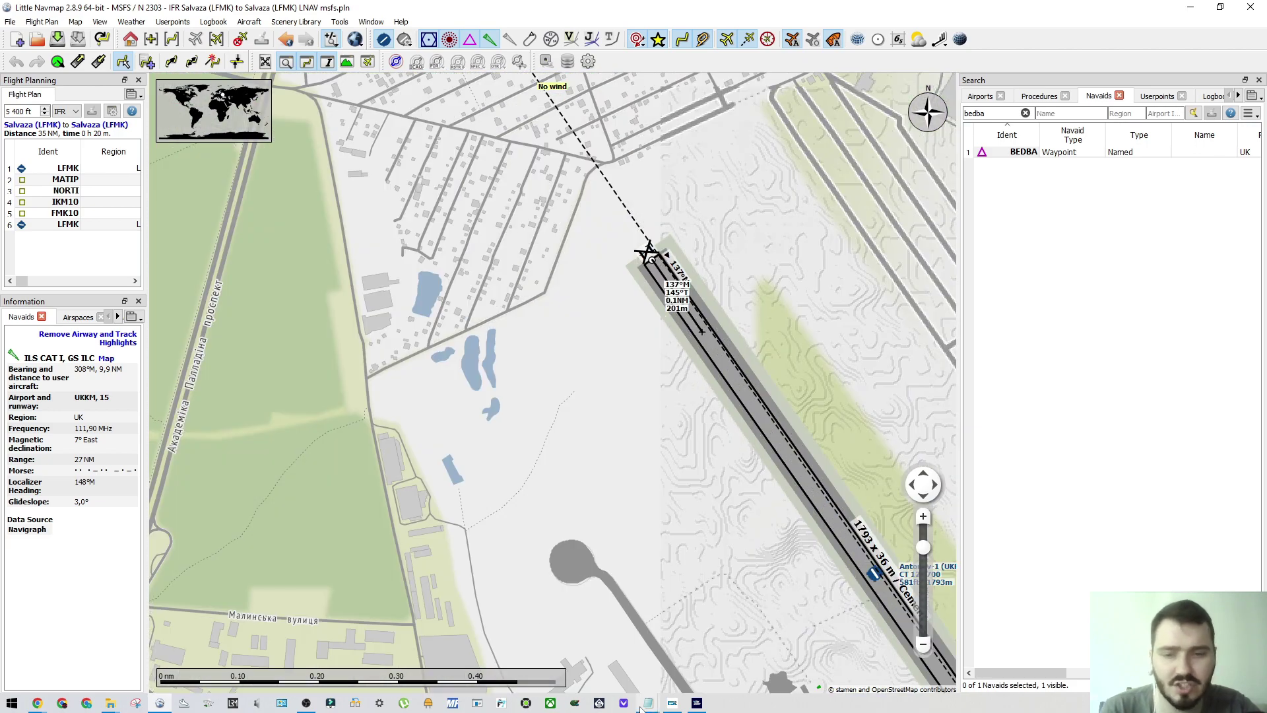
{"action": "mouse_move", "coordinate": [648, 703]}
{"action": "left_click", "coordinate": [535, 653]}
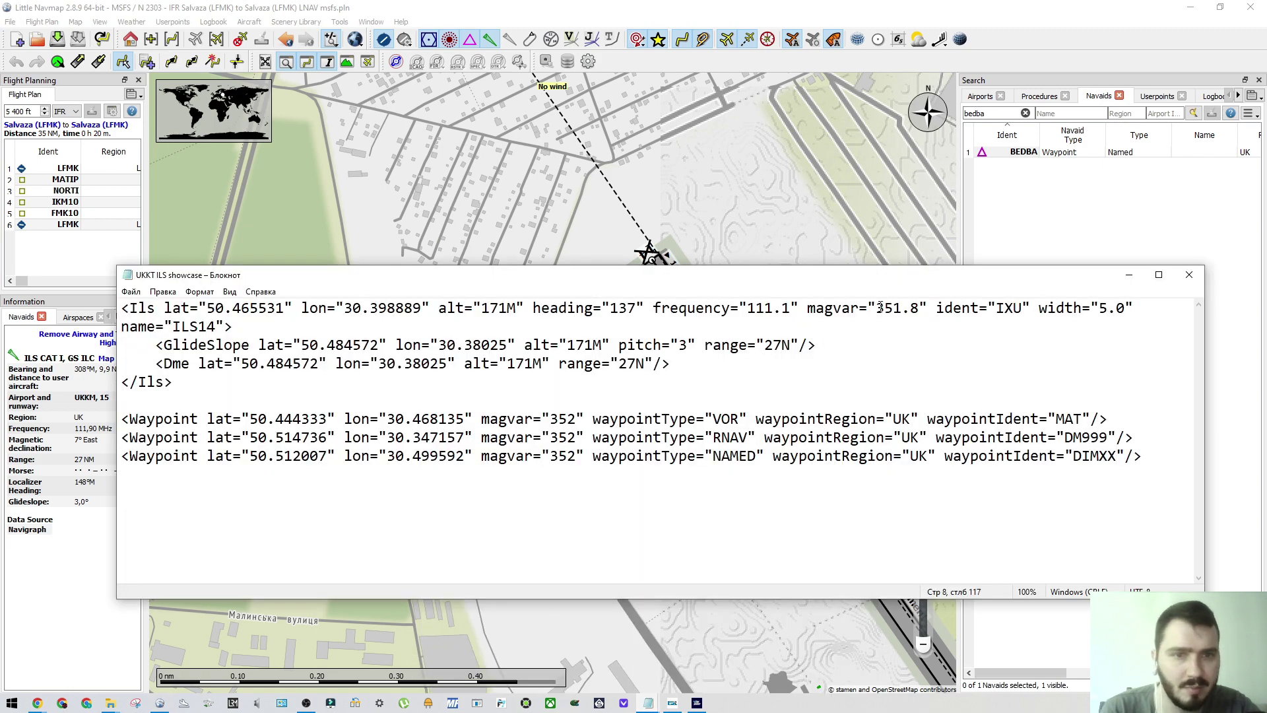
{"action": "left_click_drag", "start_coordinate": [877, 307], "coordinate": [921, 308]}
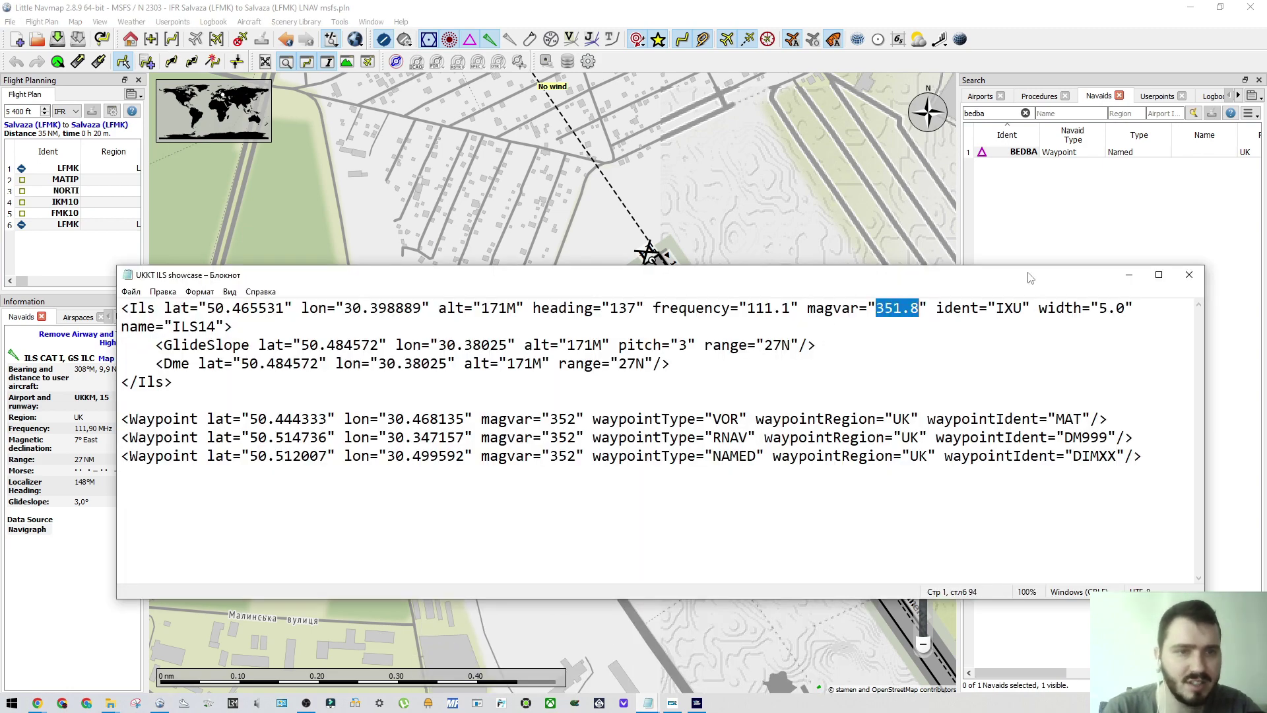
{"action": "left_click", "coordinate": [1129, 274]}
Step: Review the full UKKT runway with both measurement lines and the flown approach track on the map
{"action": "left_click_drag", "start_coordinate": [787, 412], "coordinate": [552, 279]}
{"action": "scroll", "coordinate": [804, 511], "scroll_direction": "down", "scroll_amount": 3}
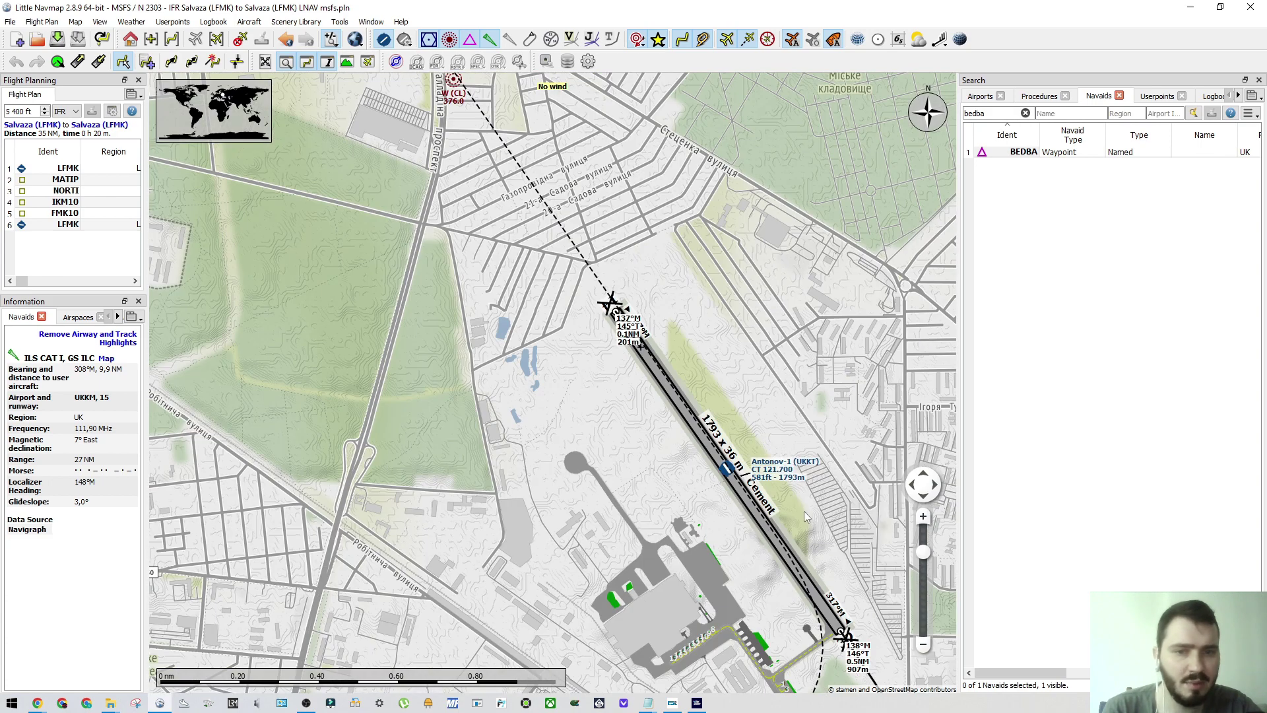
{"action": "left_click_drag", "start_coordinate": [803, 511], "coordinate": [656, 453]}
{"action": "scroll", "coordinate": [558, 315], "scroll_direction": "down", "scroll_amount": 3}
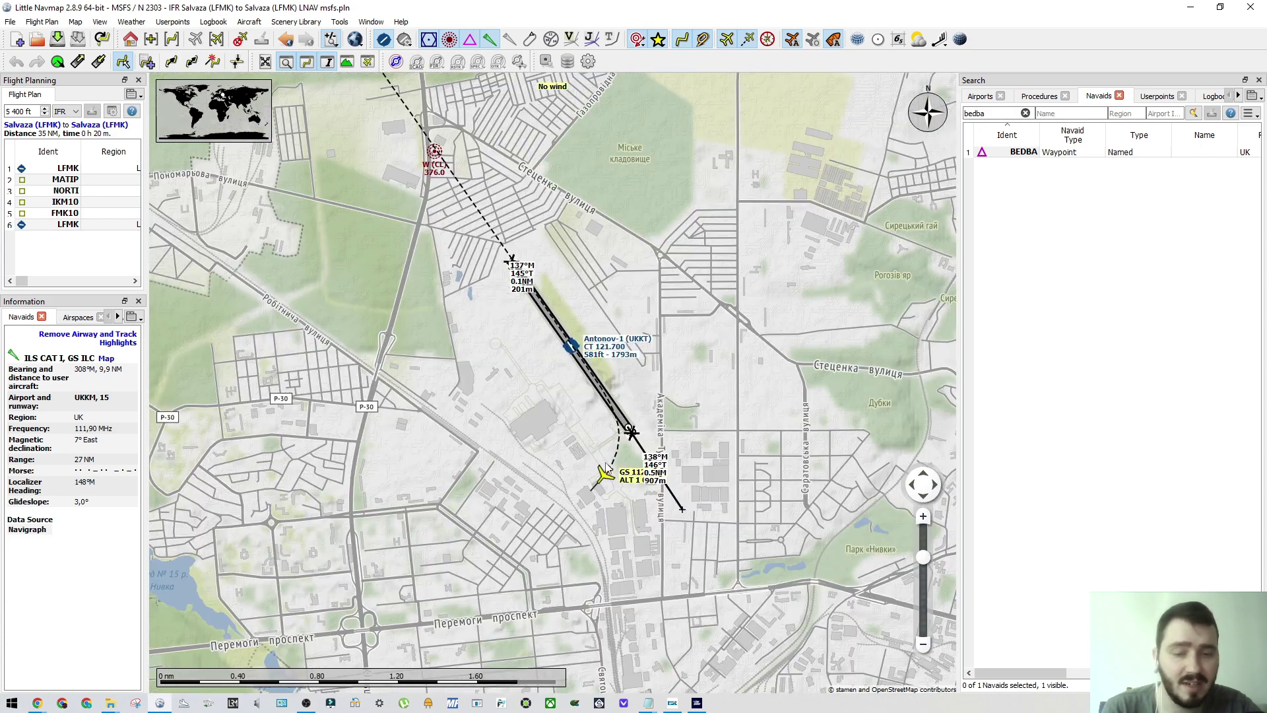
Step: Check the magvar and heading values of the Ils entry in the UKKT ILS showcase note
{"action": "mouse_move", "coordinate": [648, 703]}
{"action": "left_click", "coordinate": [613, 600]}
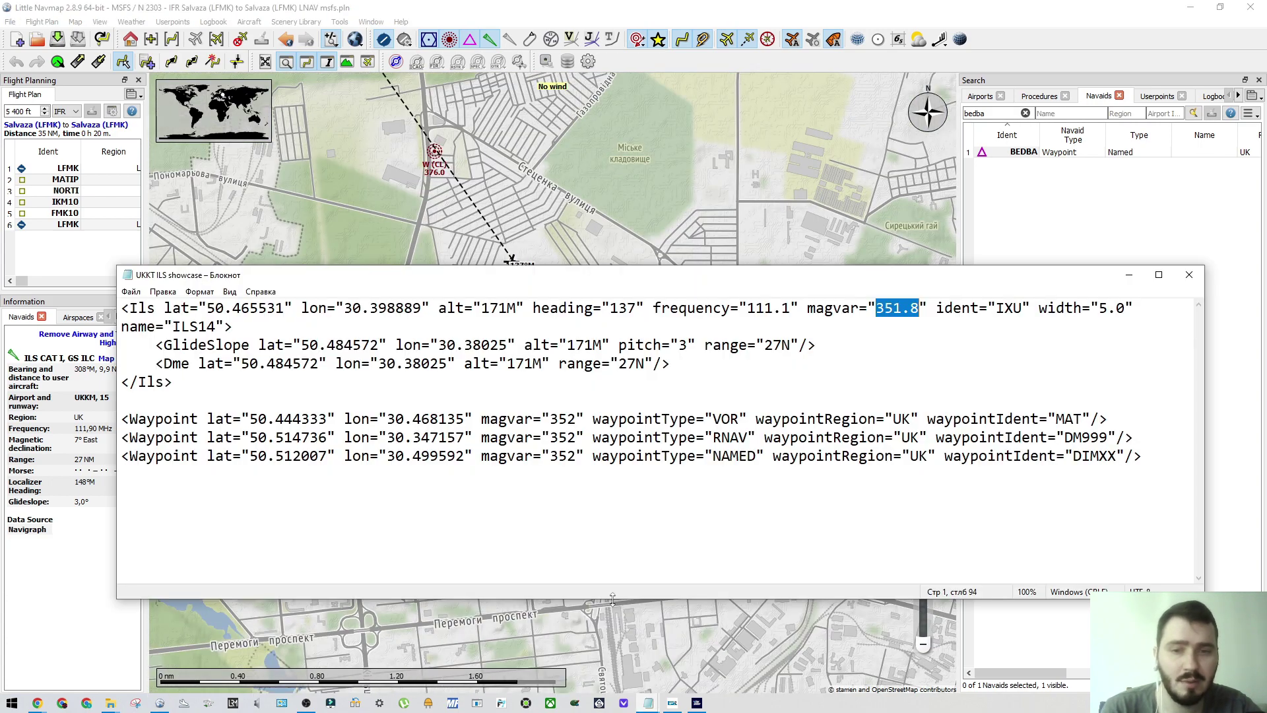
{"action": "left_click", "coordinate": [879, 308]}
{"action": "left_click_drag", "start_coordinate": [878, 309], "coordinate": [922, 308]}
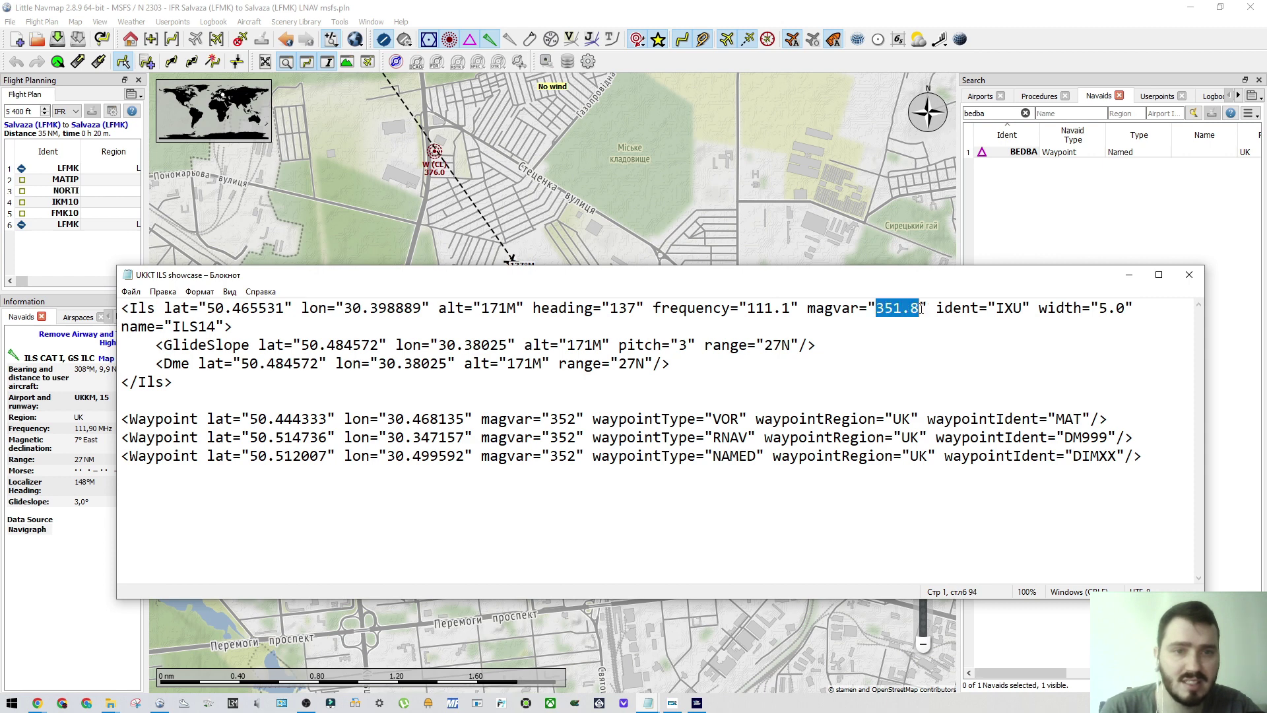
{"action": "left_click", "coordinate": [922, 308]}
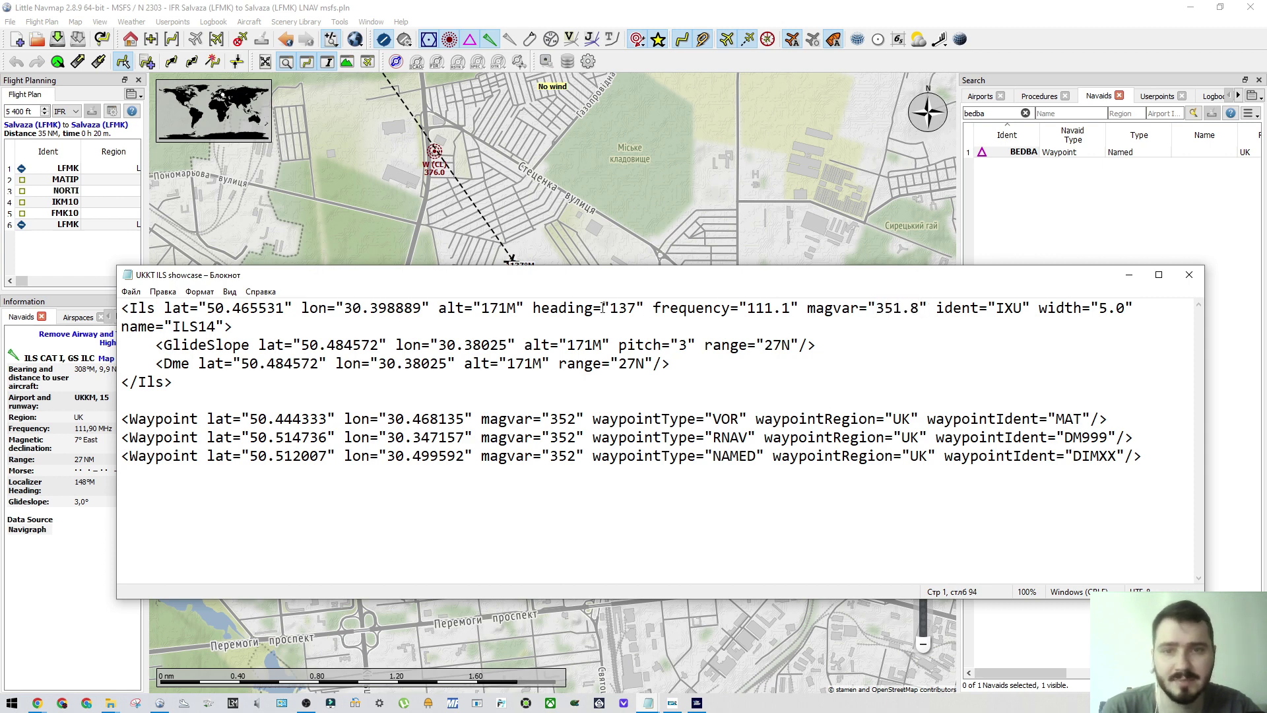
{"action": "left_click_drag", "start_coordinate": [611, 308], "coordinate": [636, 308]}
{"action": "left_click", "coordinate": [636, 308]}
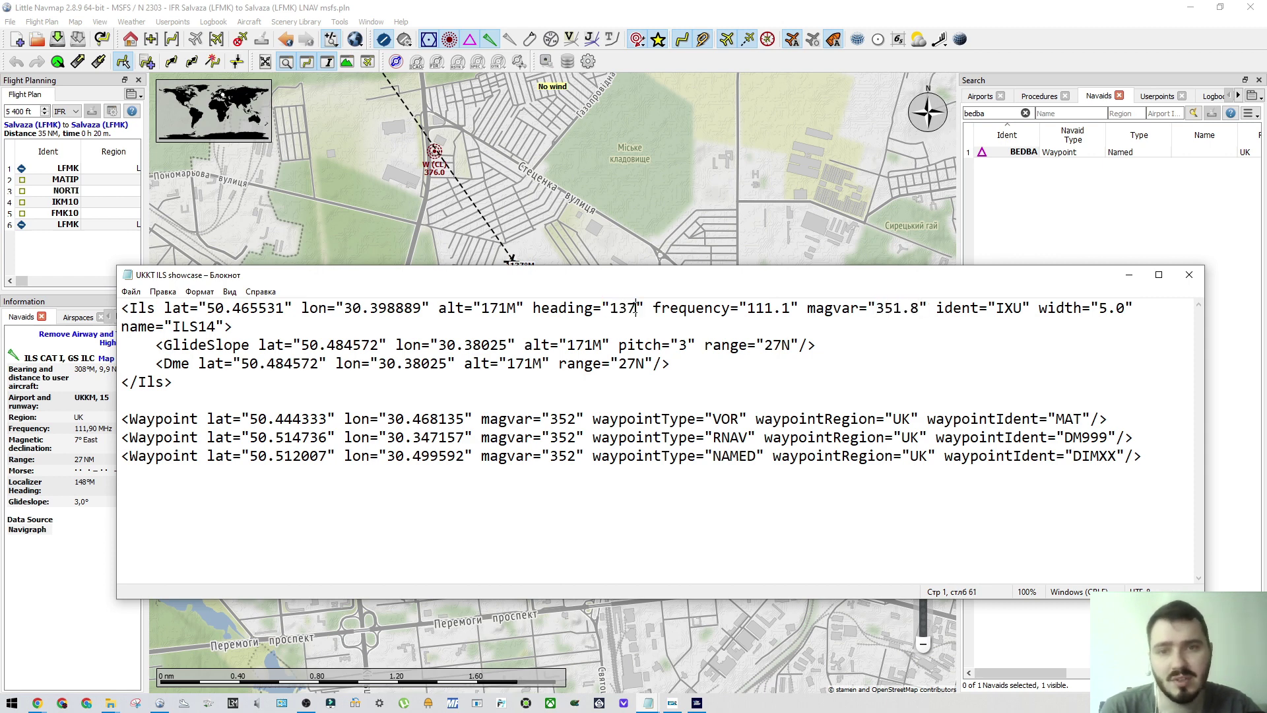
{"action": "left_click", "coordinate": [638, 309]}
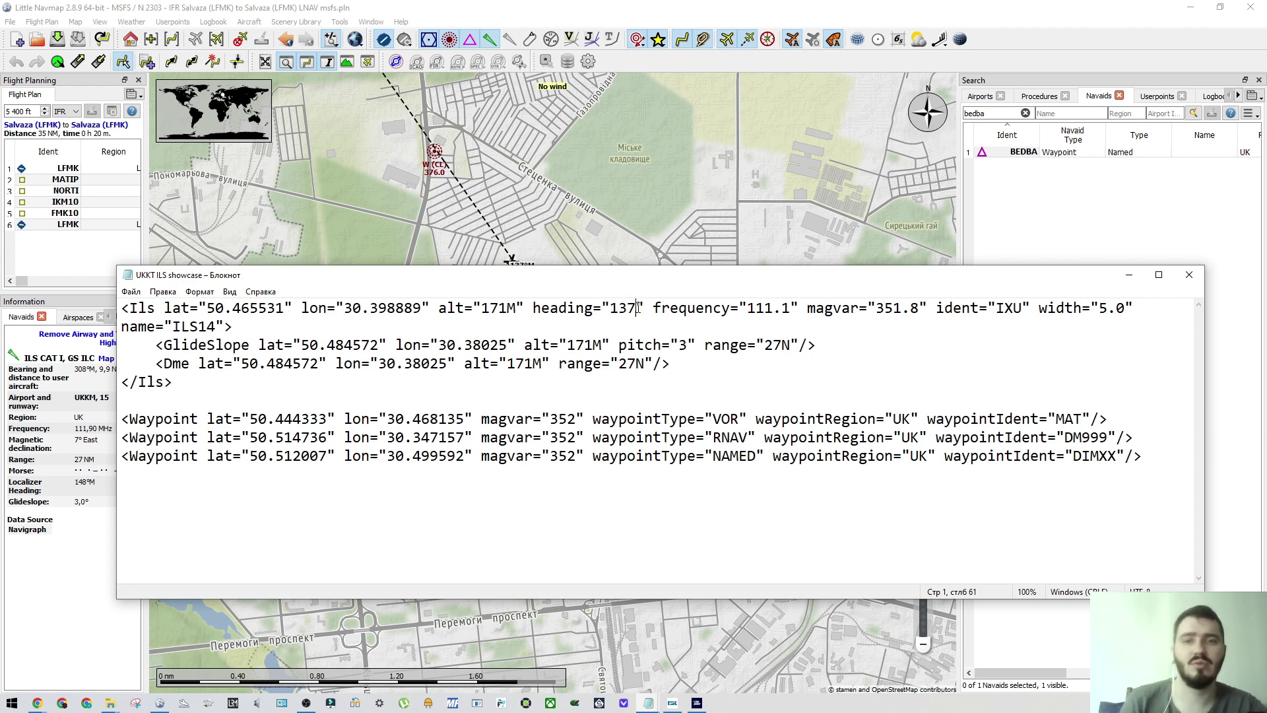
Step: Review the Ils entry's latitude and magvar in the repositioned UKKT ILS showcase note
{"action": "left_click_drag", "start_coordinate": [584, 284], "coordinate": [585, 291]}
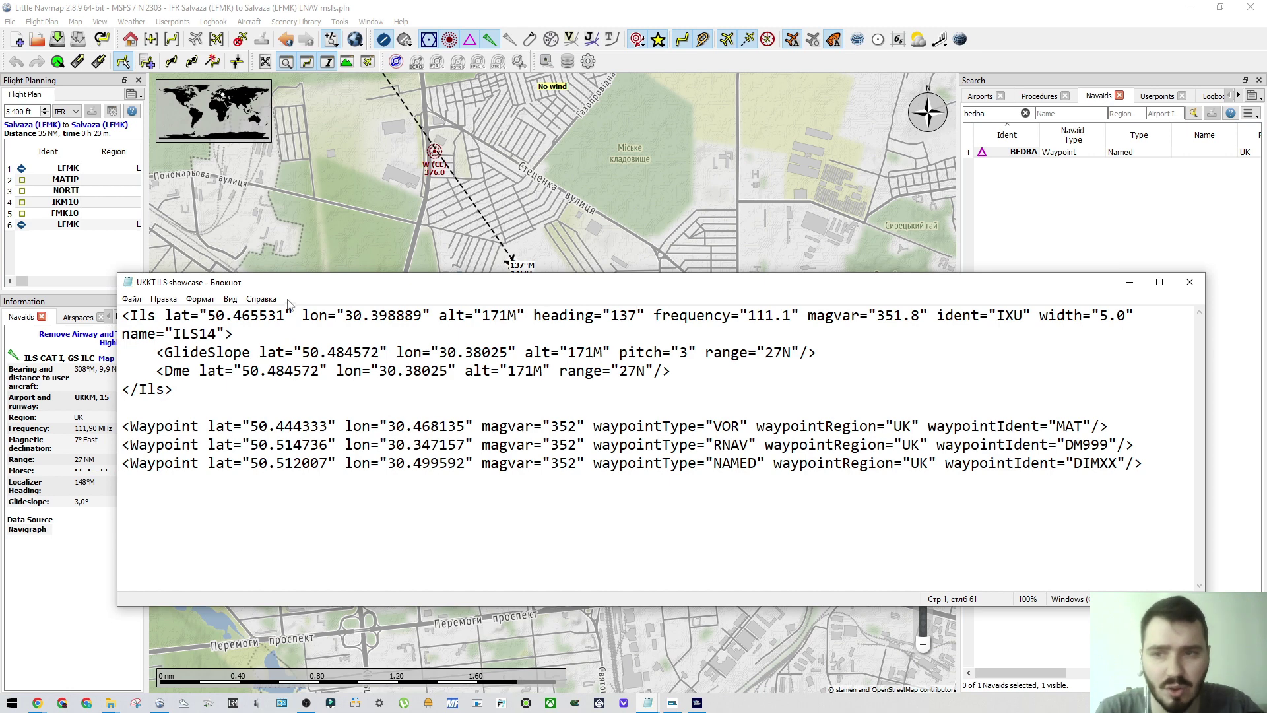
{"action": "left_click_drag", "start_coordinate": [205, 315], "coordinate": [285, 316]}
{"action": "left_click", "coordinate": [285, 315]}
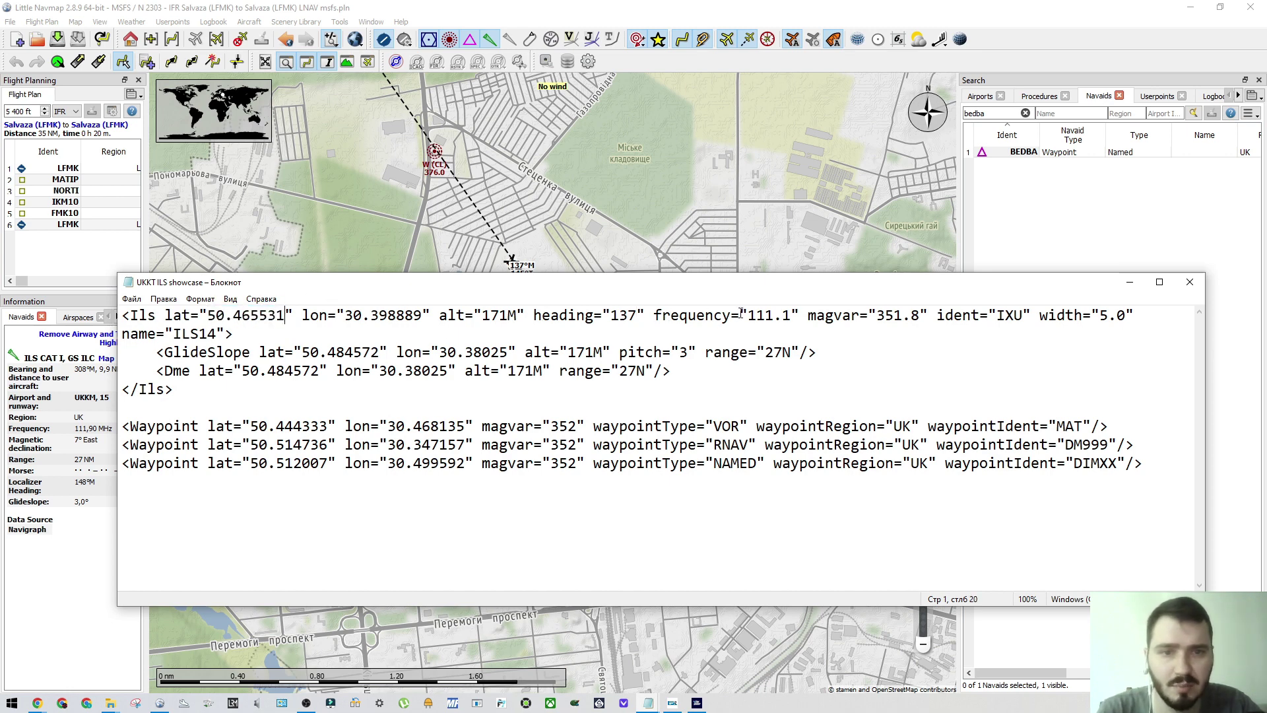
{"action": "double_click", "coordinate": [890, 315]}
{"action": "left_click", "coordinate": [913, 315]}
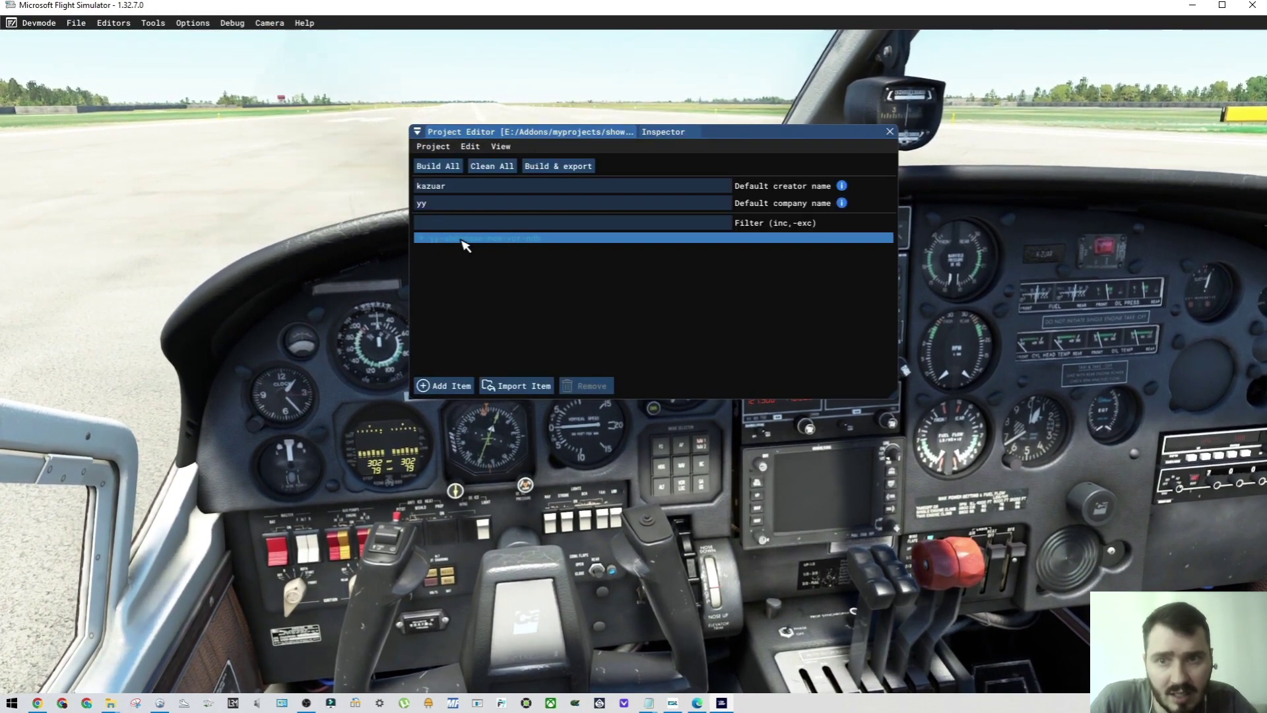
Step: Switch to Microsoft Flight Simulator and load the showcase-new-vor-ndb BGL asset group of package yy-showcase-new-vor-ndb into the Scenery Editor
{"action": "double_click", "coordinate": [461, 242]}
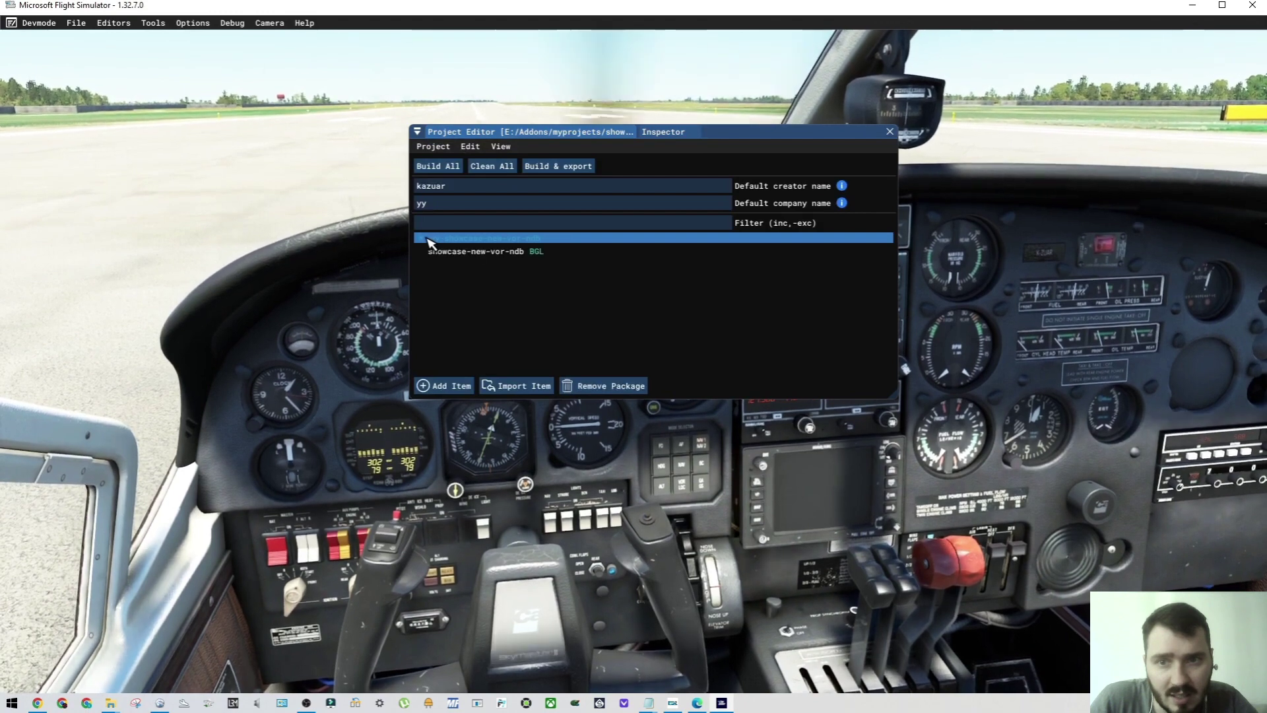
{"action": "left_click", "coordinate": [462, 253]}
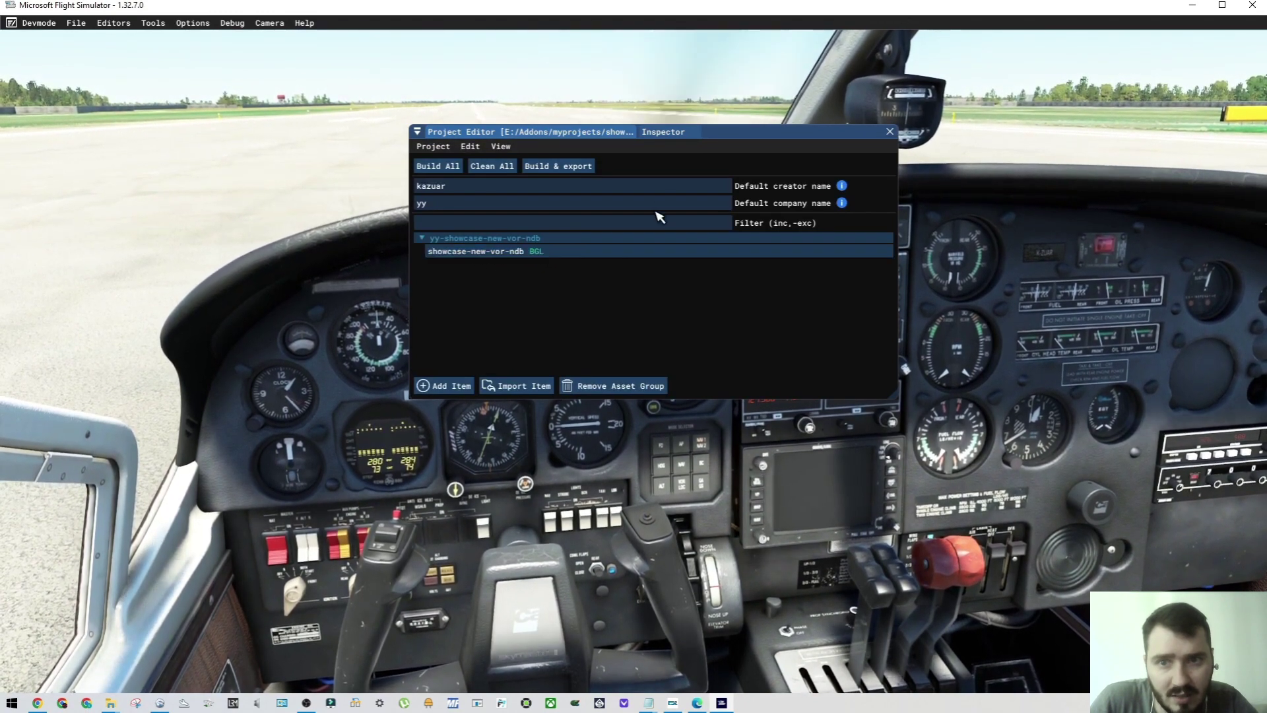
{"action": "left_click", "coordinate": [658, 135]}
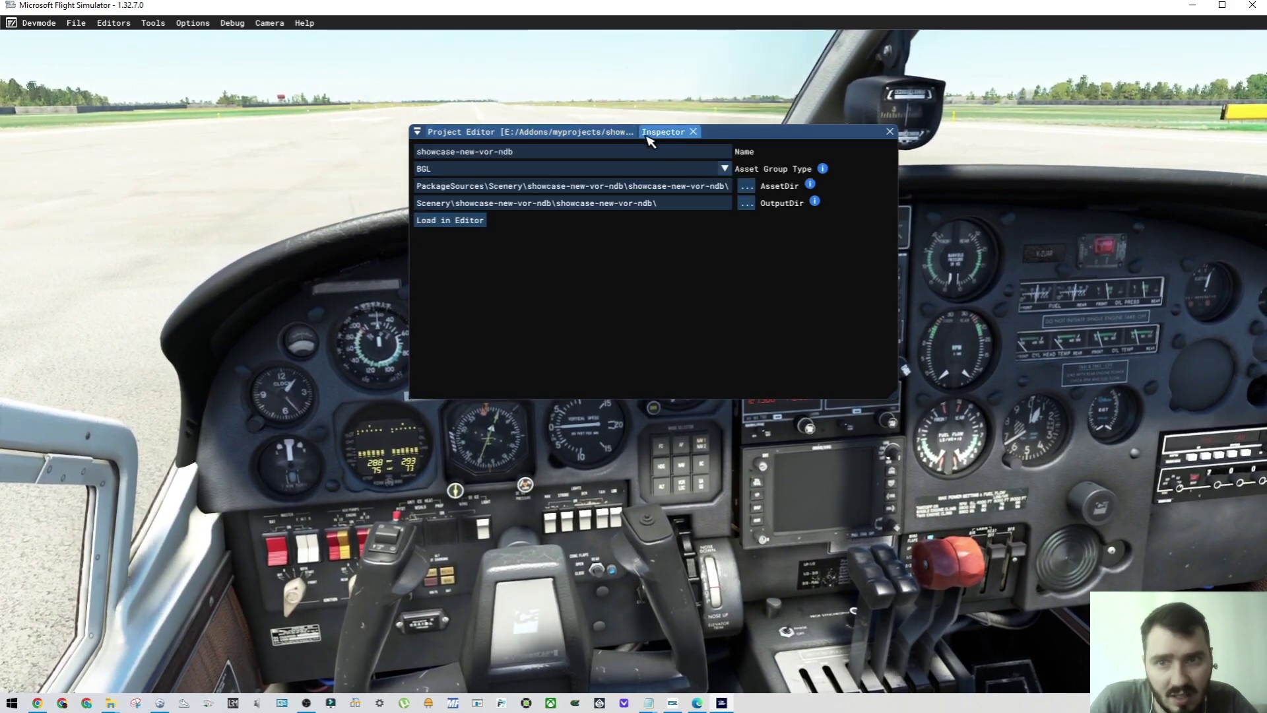
{"action": "left_click", "coordinate": [526, 133]}
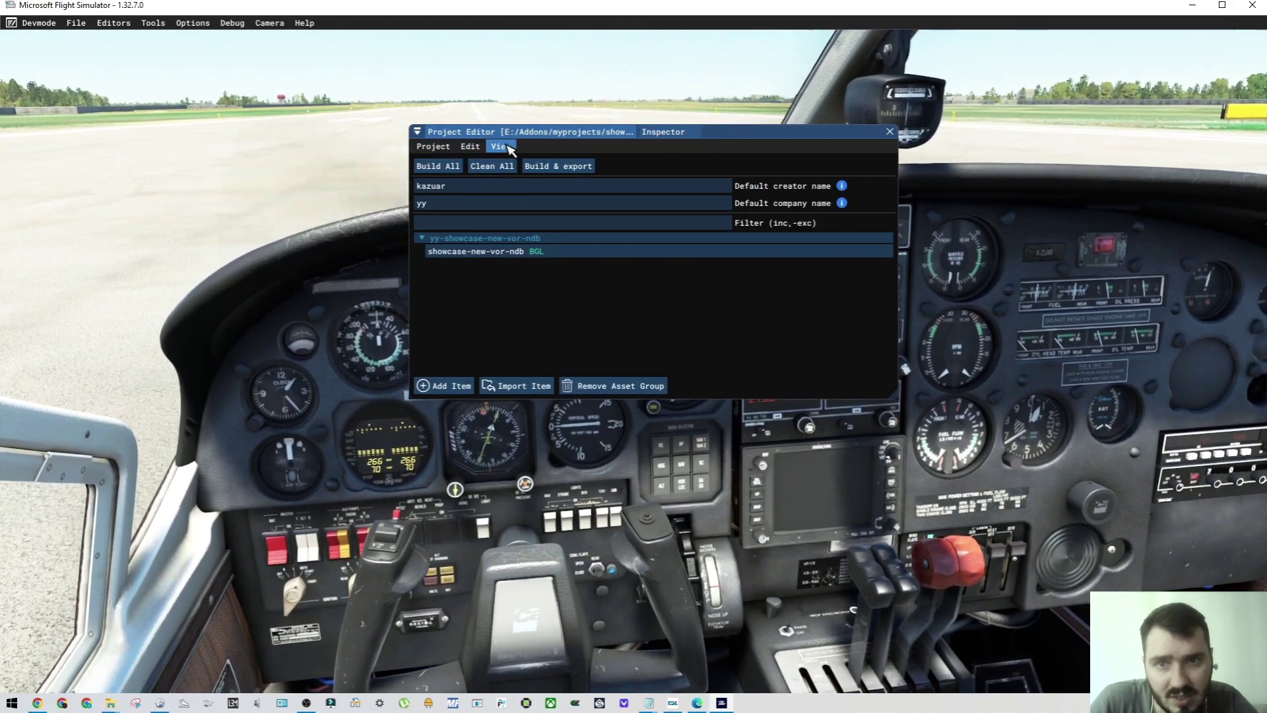
{"action": "left_click", "coordinate": [500, 146]}
{"action": "left_click", "coordinate": [659, 133]}
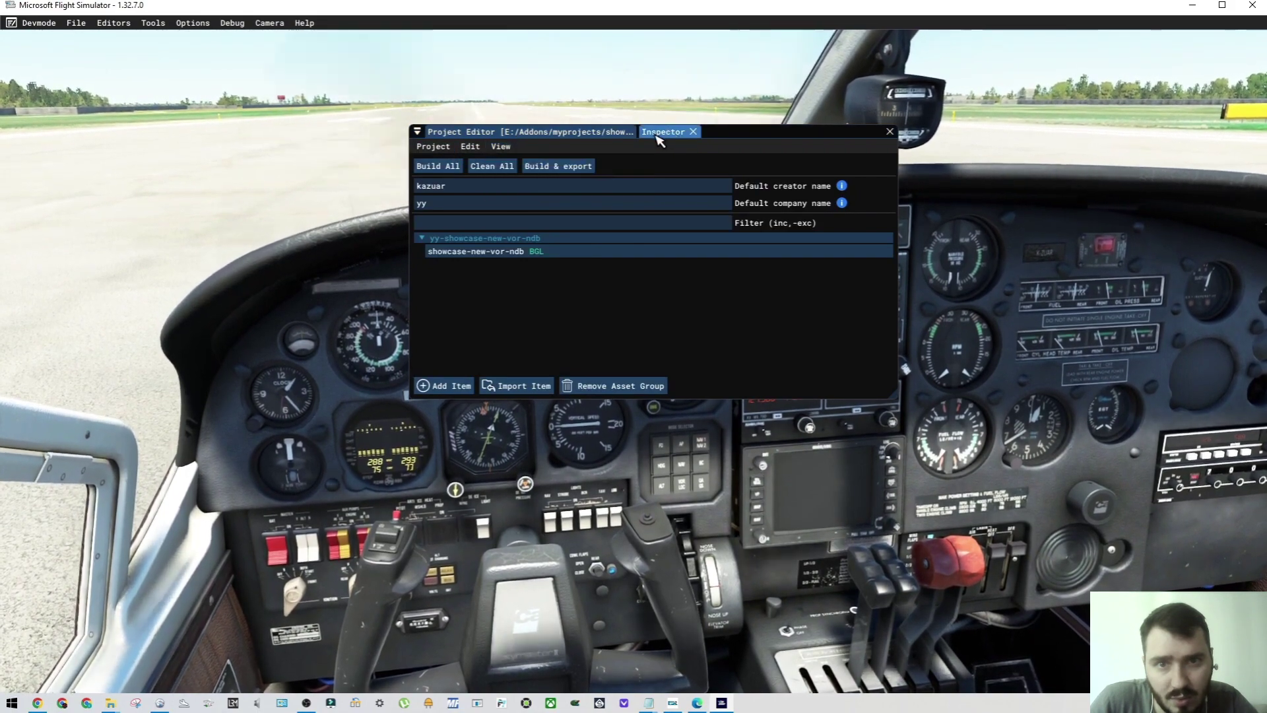
{"action": "left_click", "coordinate": [666, 132]}
{"action": "left_click_drag", "start_coordinate": [666, 135], "coordinate": [574, 131]}
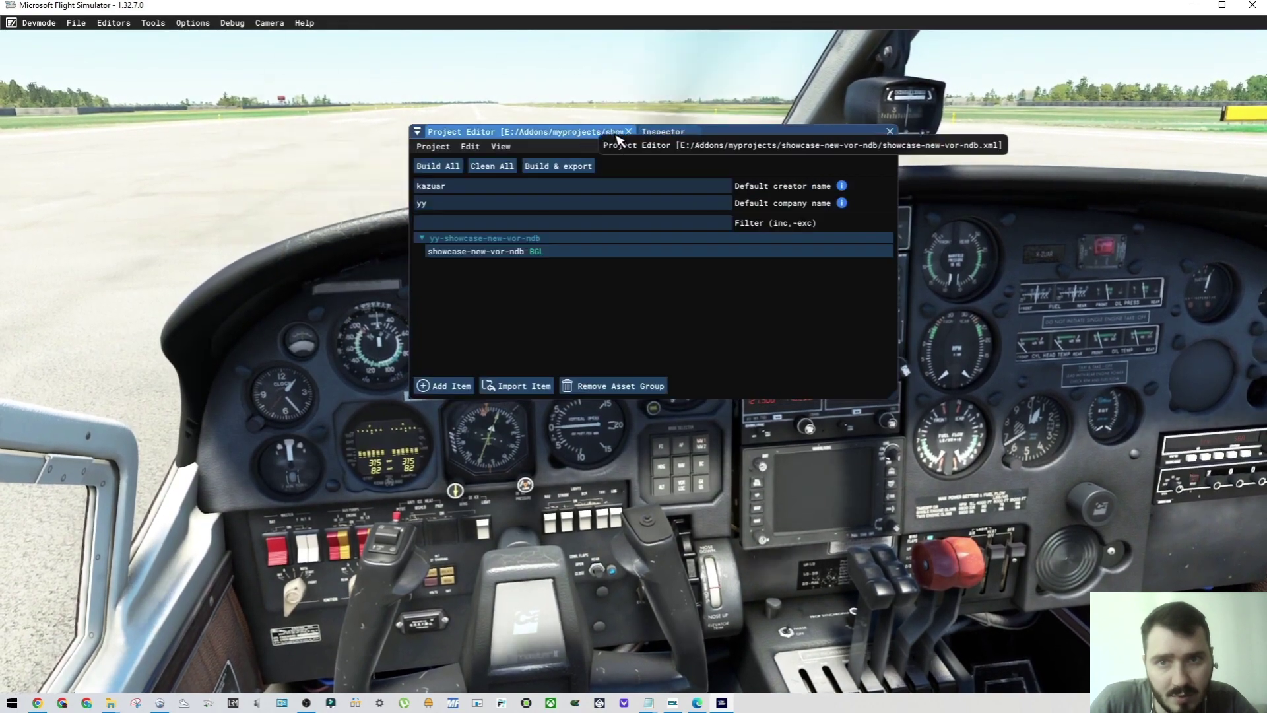
{"action": "left_click", "coordinate": [660, 131]}
{"action": "left_click", "coordinate": [458, 224]}
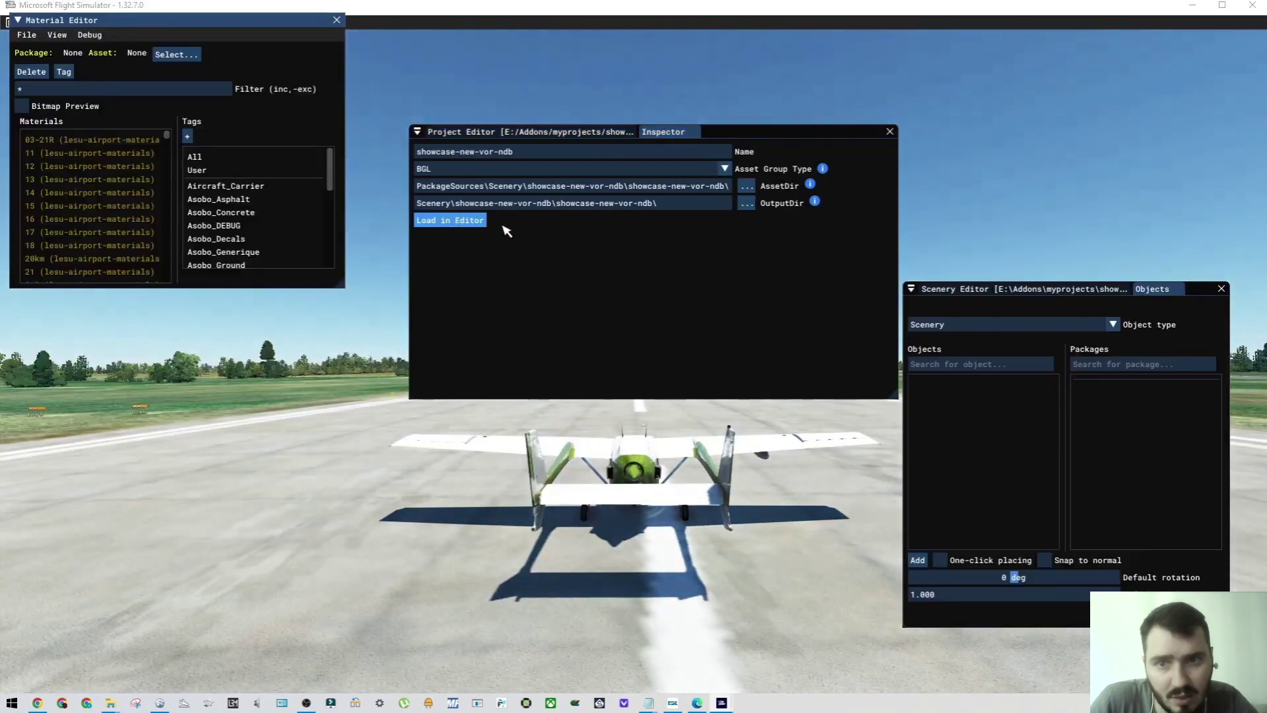
Step: Inspect the scenery contents of showcase-new-vor-ndb in the Scenery Editor, including its Airport ICAO entry
{"action": "left_click", "coordinate": [553, 134]}
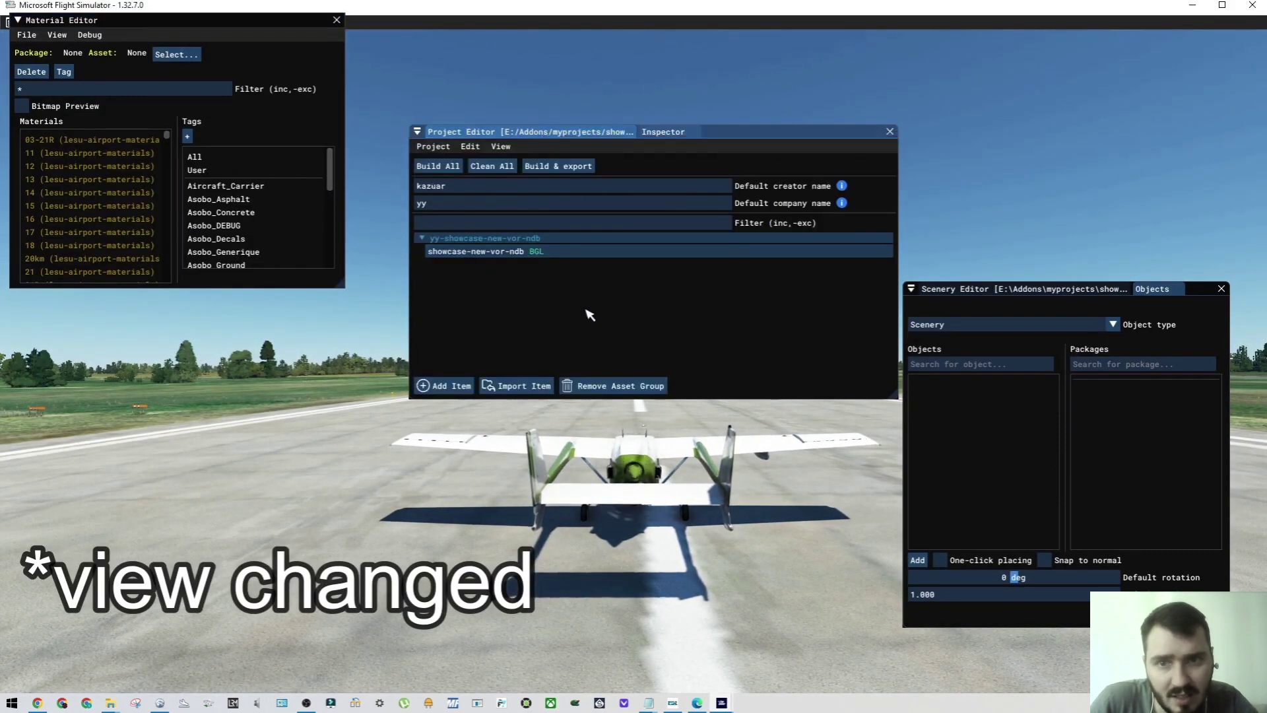
{"action": "left_click", "coordinate": [950, 289]}
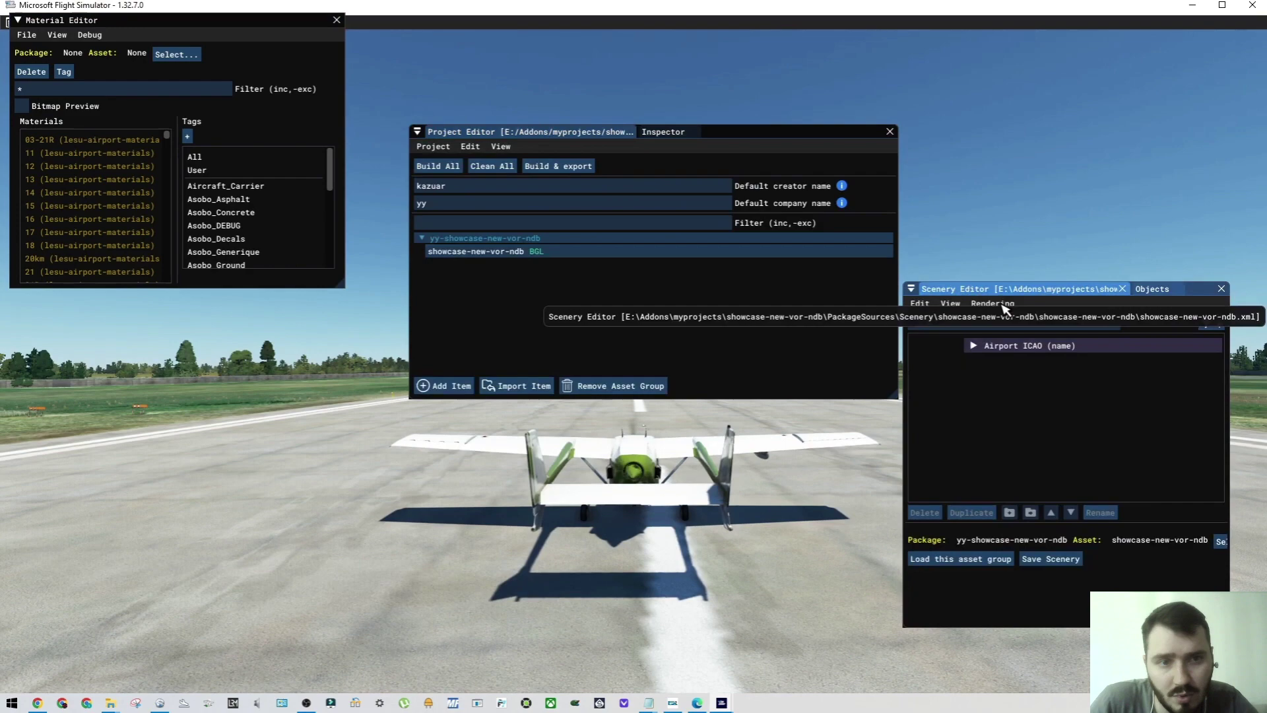
{"action": "left_click", "coordinate": [980, 349]}
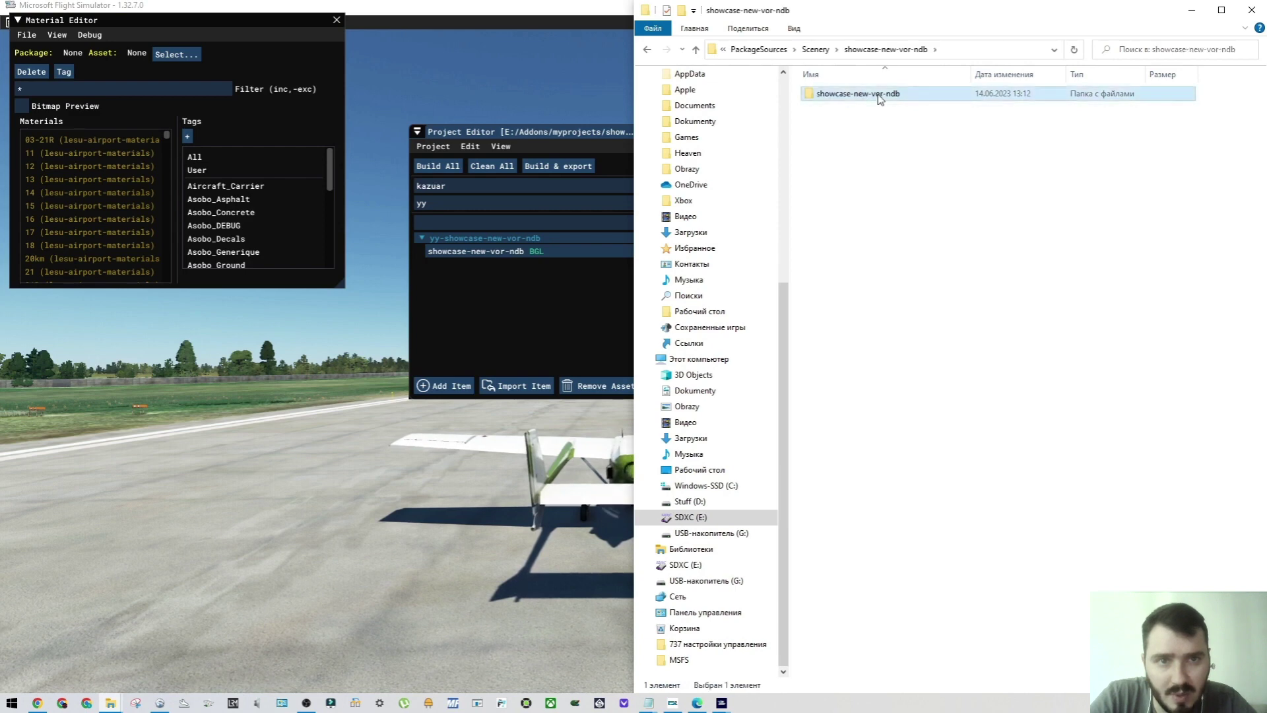
Step: Open the showcase-new-vor-ndb XML file from the project's PackageSources scenery folder to view its contents
{"action": "left_click", "coordinate": [861, 100]}
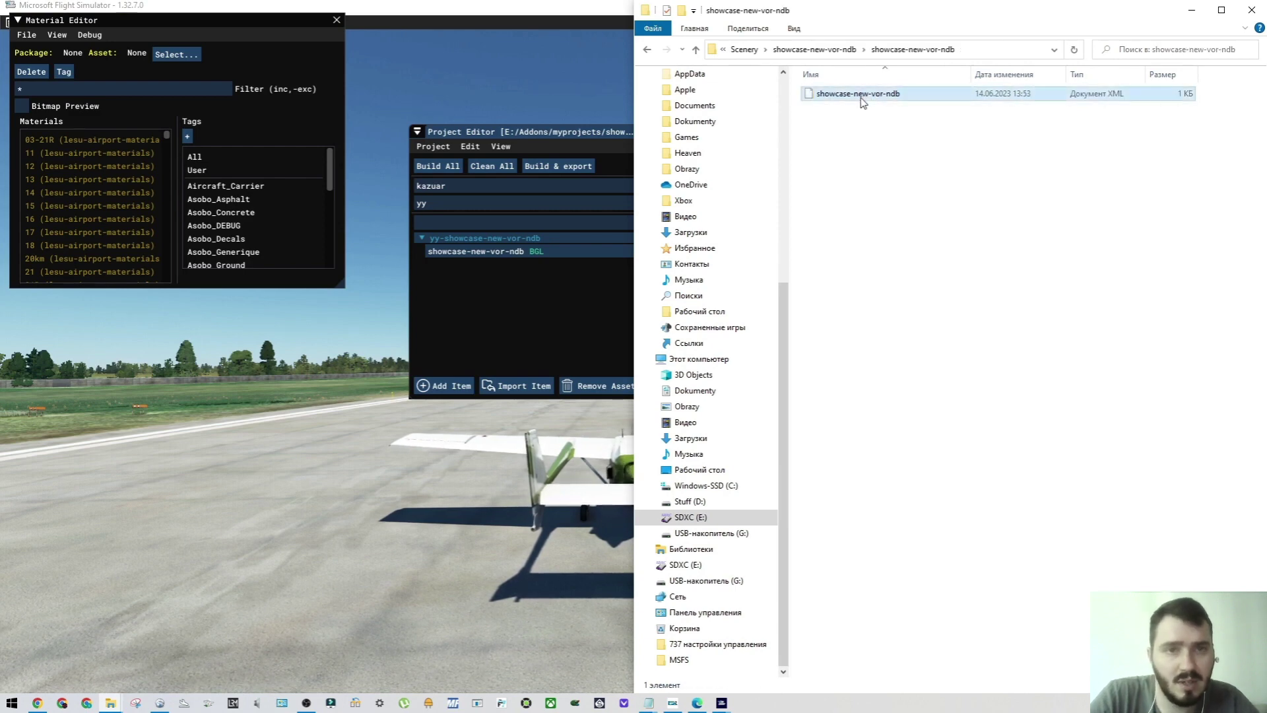
{"action": "right_click", "coordinate": [860, 99]}
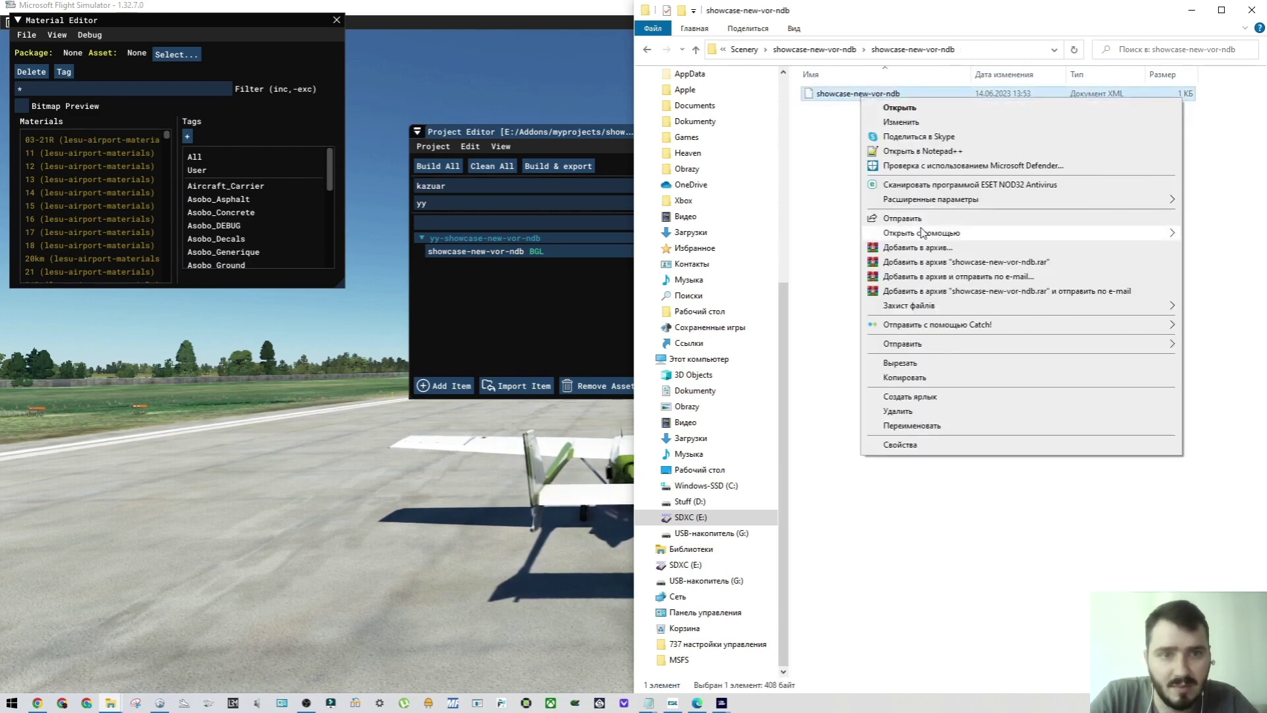
{"action": "mouse_move", "coordinate": [902, 237]}
{"action": "left_click", "coordinate": [720, 306]}
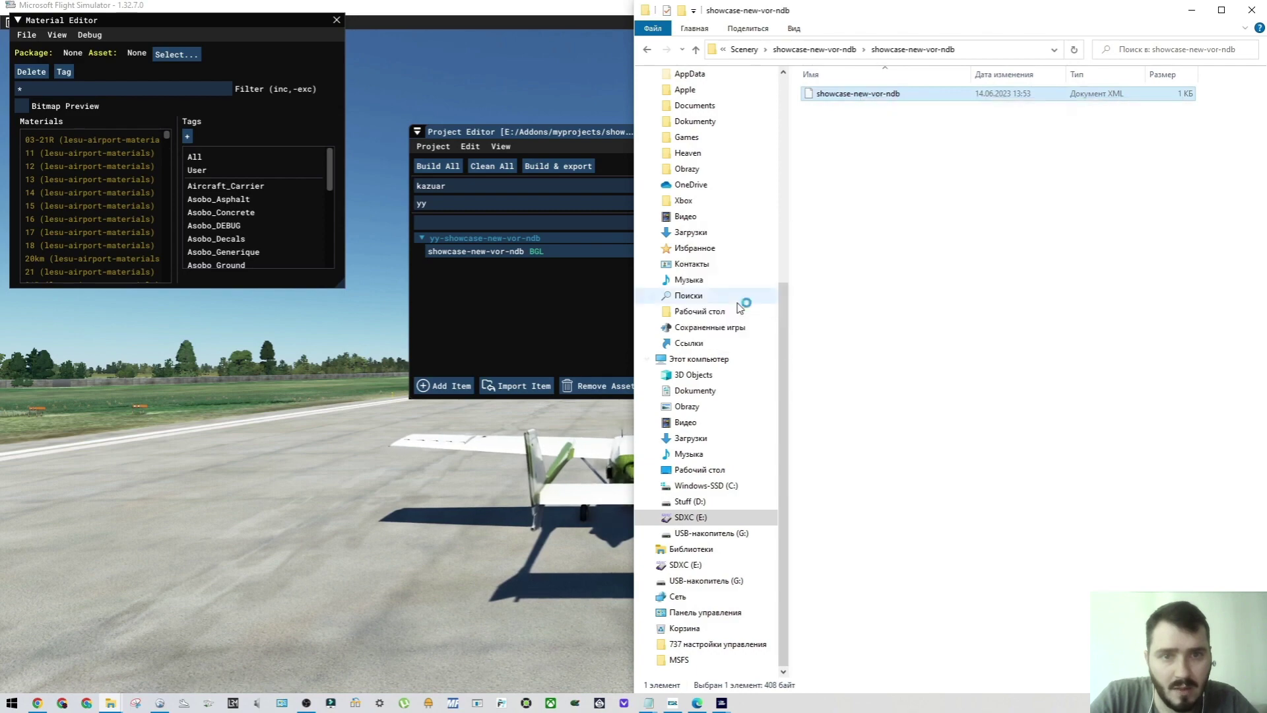
{"action": "left_click", "coordinate": [1068, 422]}
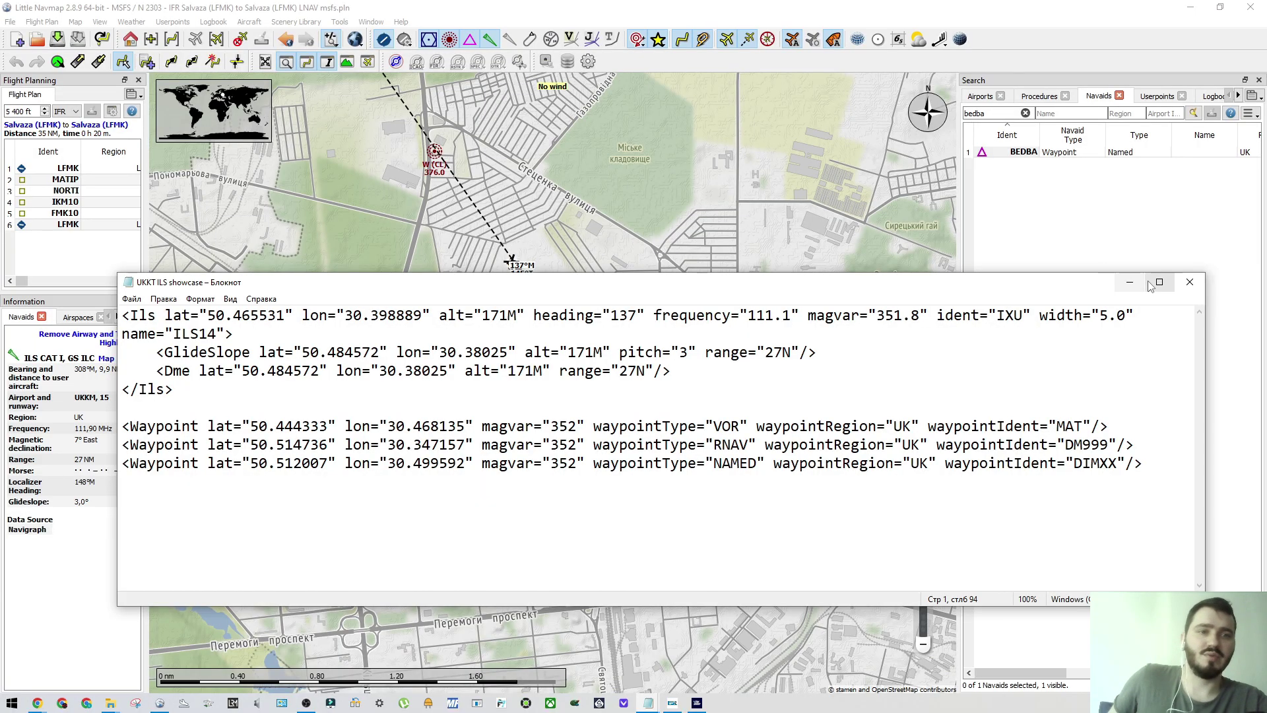
Step: View the UKKT ILS showcase note at full size and restore it to a floating window over the map
{"action": "left_click", "coordinate": [1159, 283]}
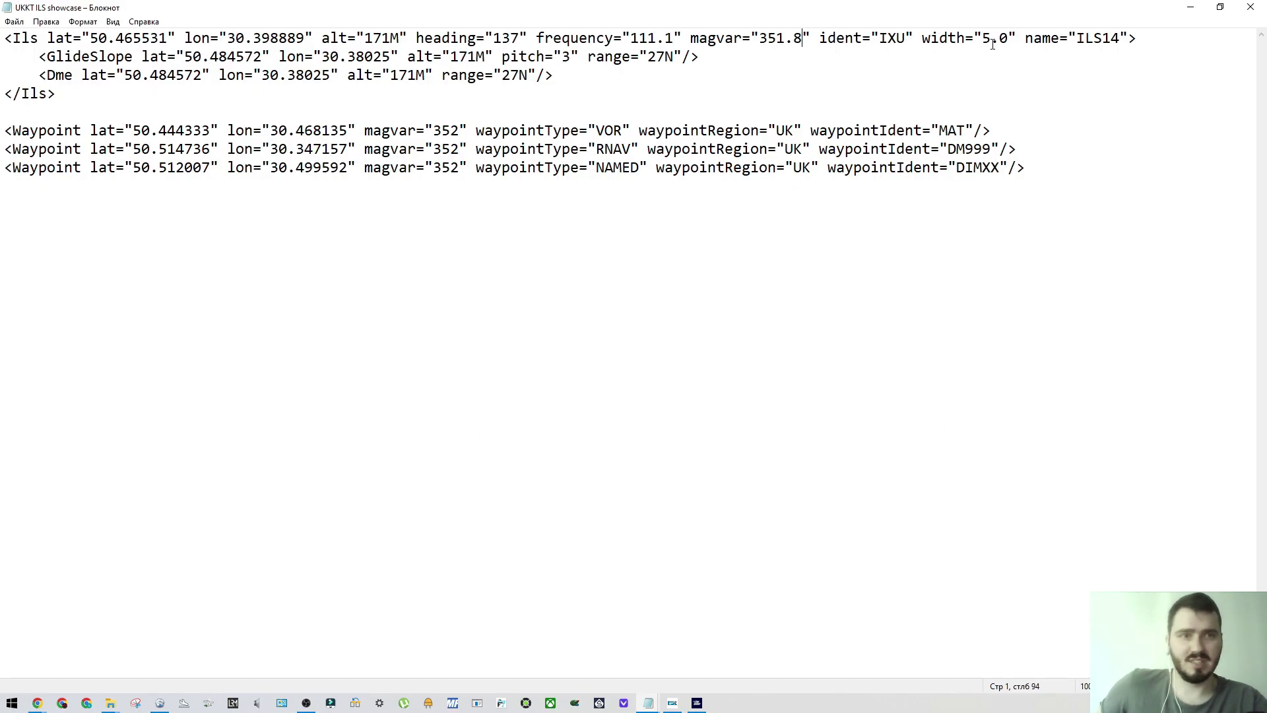
{"action": "left_click_drag", "start_coordinate": [999, 15], "coordinate": [877, 207]}
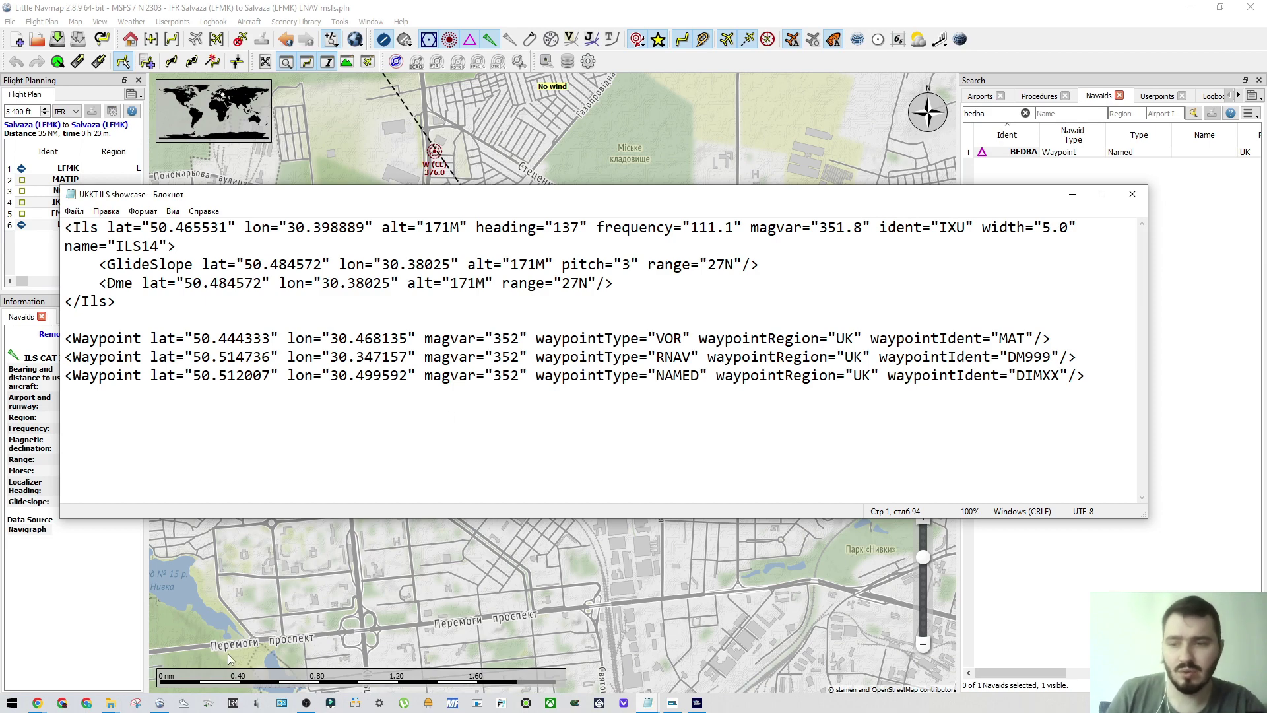
Step: Switch to Chrome and examine the title and address of the FSDeveloper thread on coding XML SIDs, STARs and approaches
{"action": "left_click", "coordinate": [46, 706]}
{"action": "left_click", "coordinate": [71, 668]}
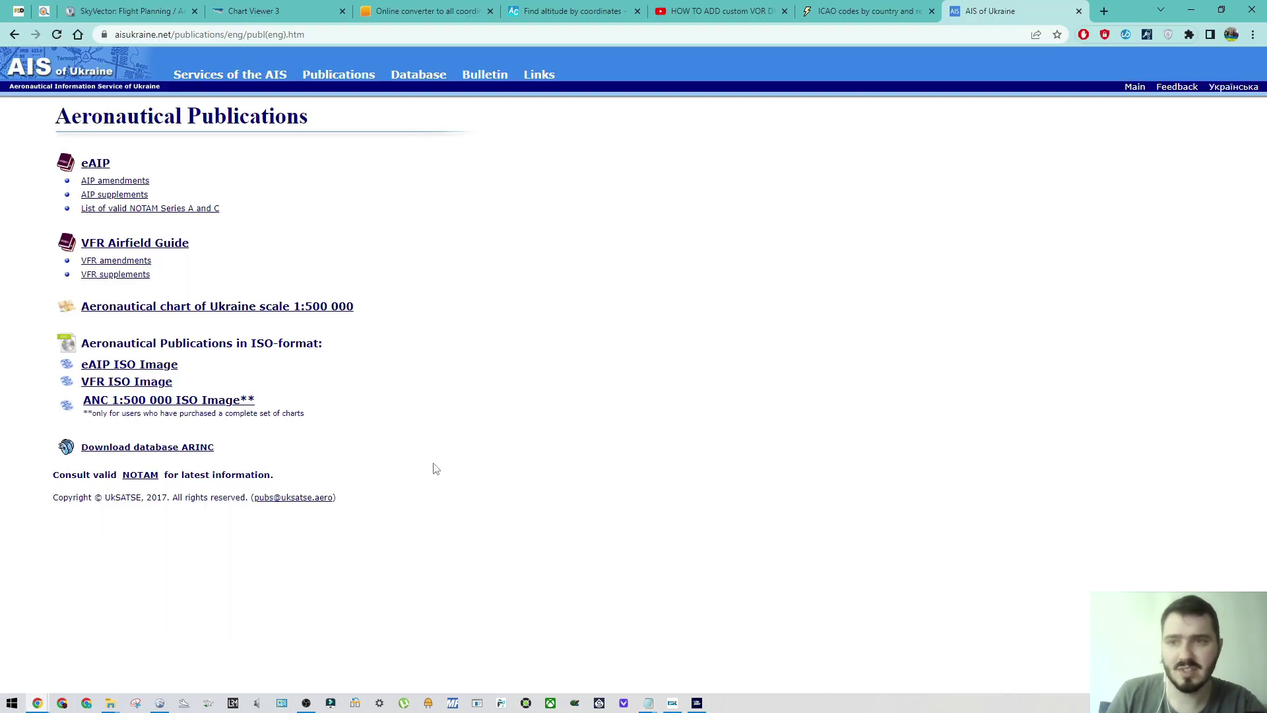
{"action": "left_click", "coordinate": [18, 20]}
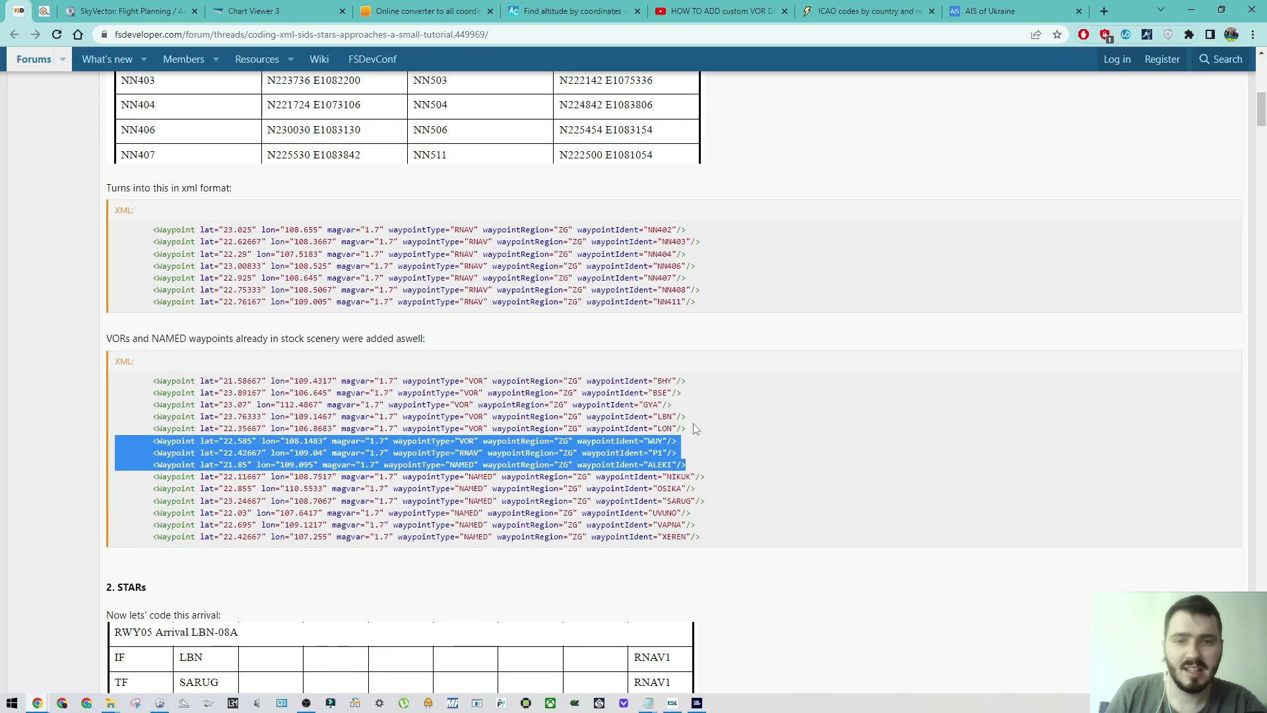
{"action": "scroll", "coordinate": [702, 452], "scroll_direction": "up", "scroll_amount": 10}
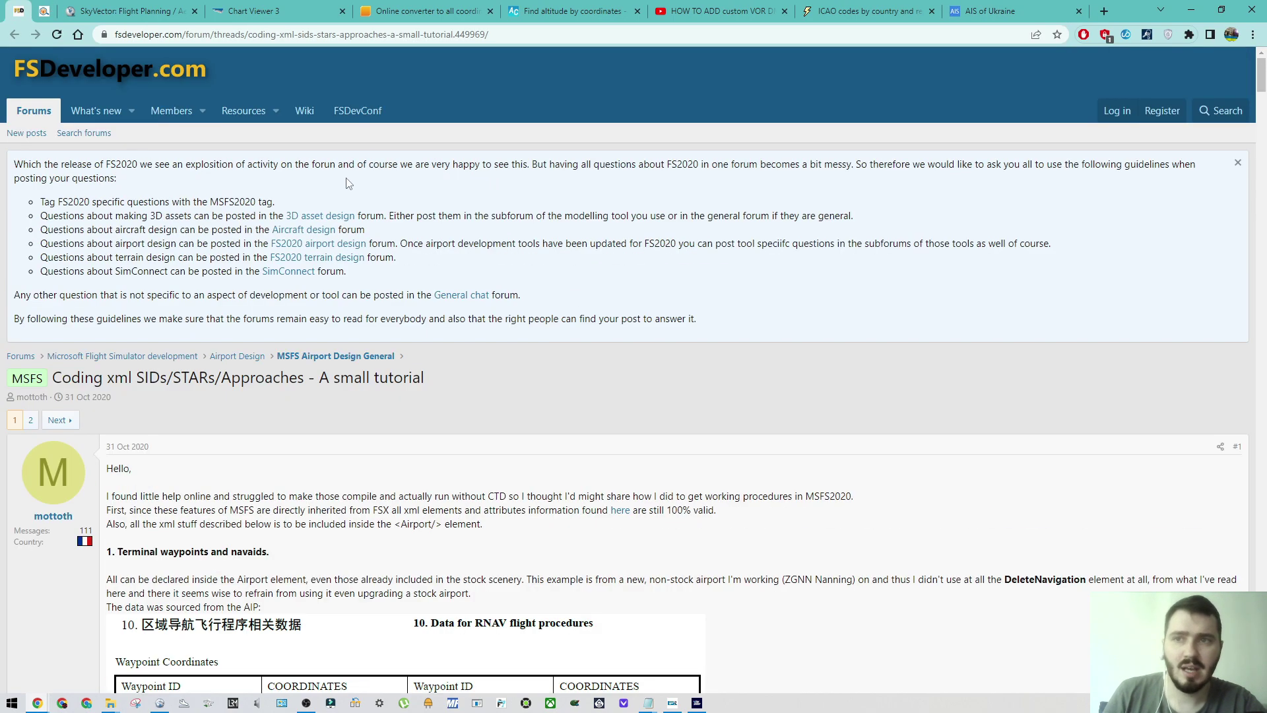
{"action": "left_click", "coordinate": [269, 36]}
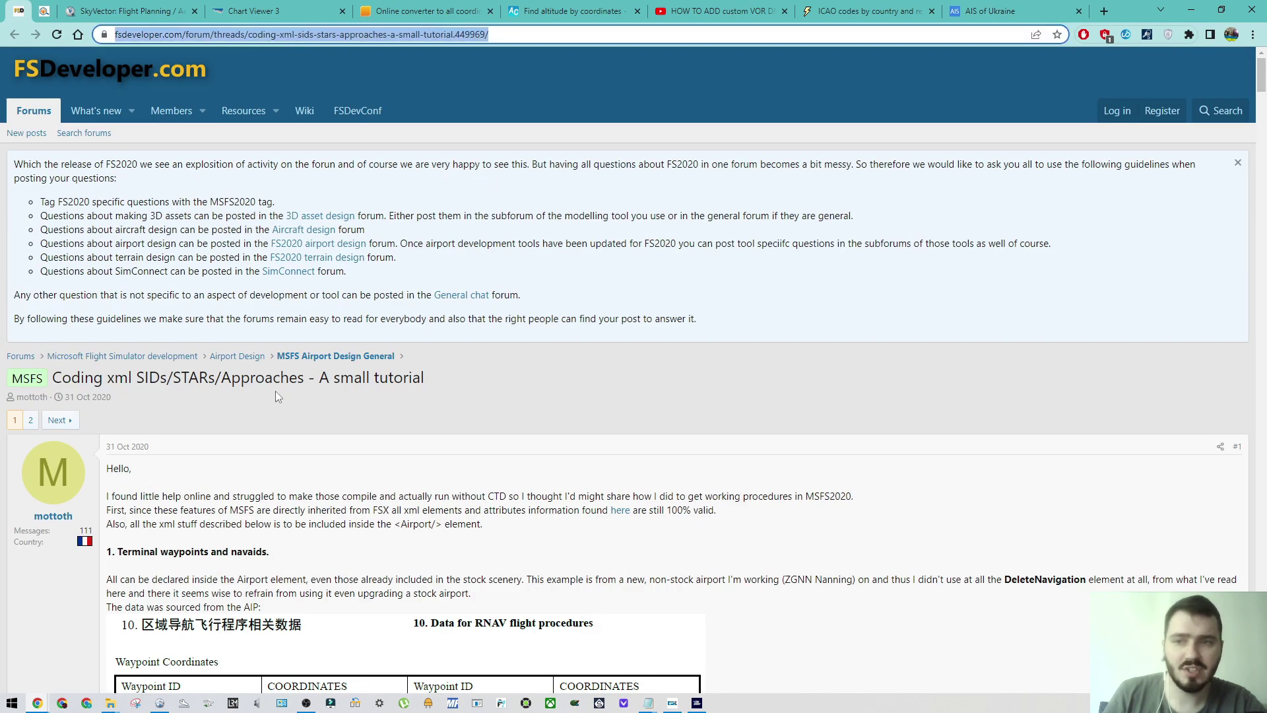
{"action": "left_click", "coordinate": [293, 406]}
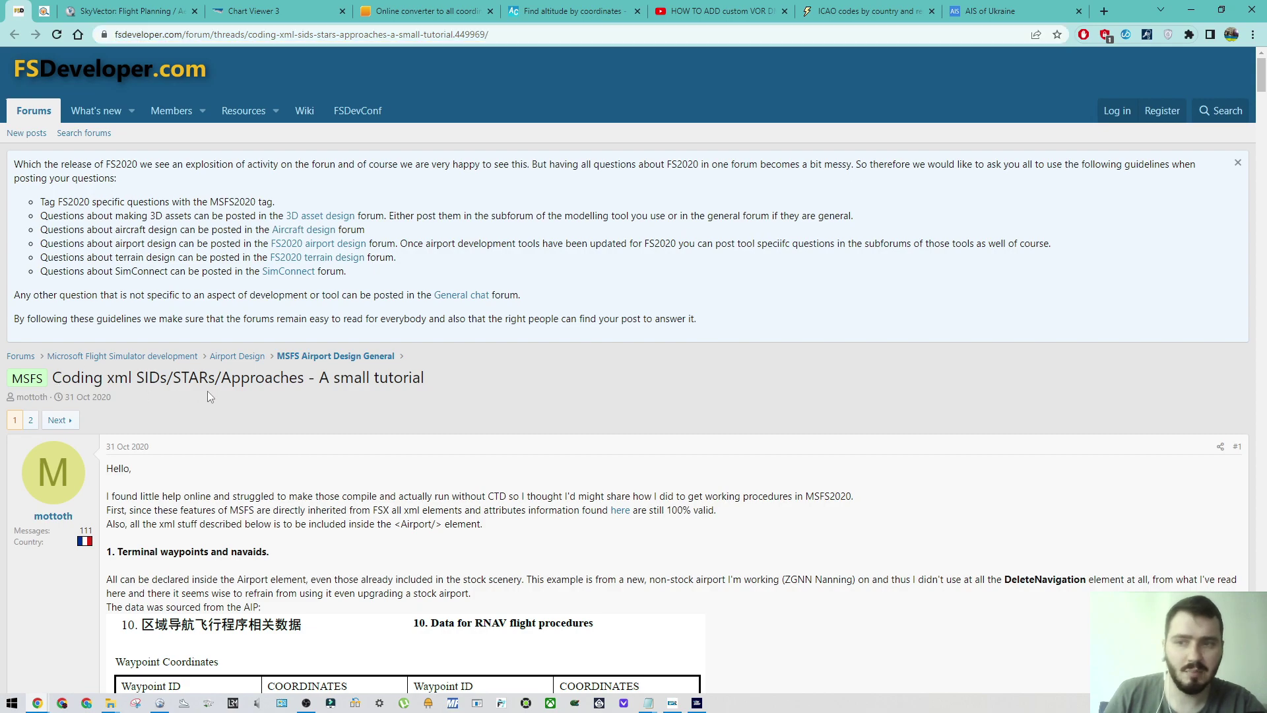
Step: Review the thread's waypoint list and the STARs section with the XML code for arrival 08A
{"action": "scroll", "coordinate": [210, 396], "scroll_direction": "down", "scroll_amount": 15}
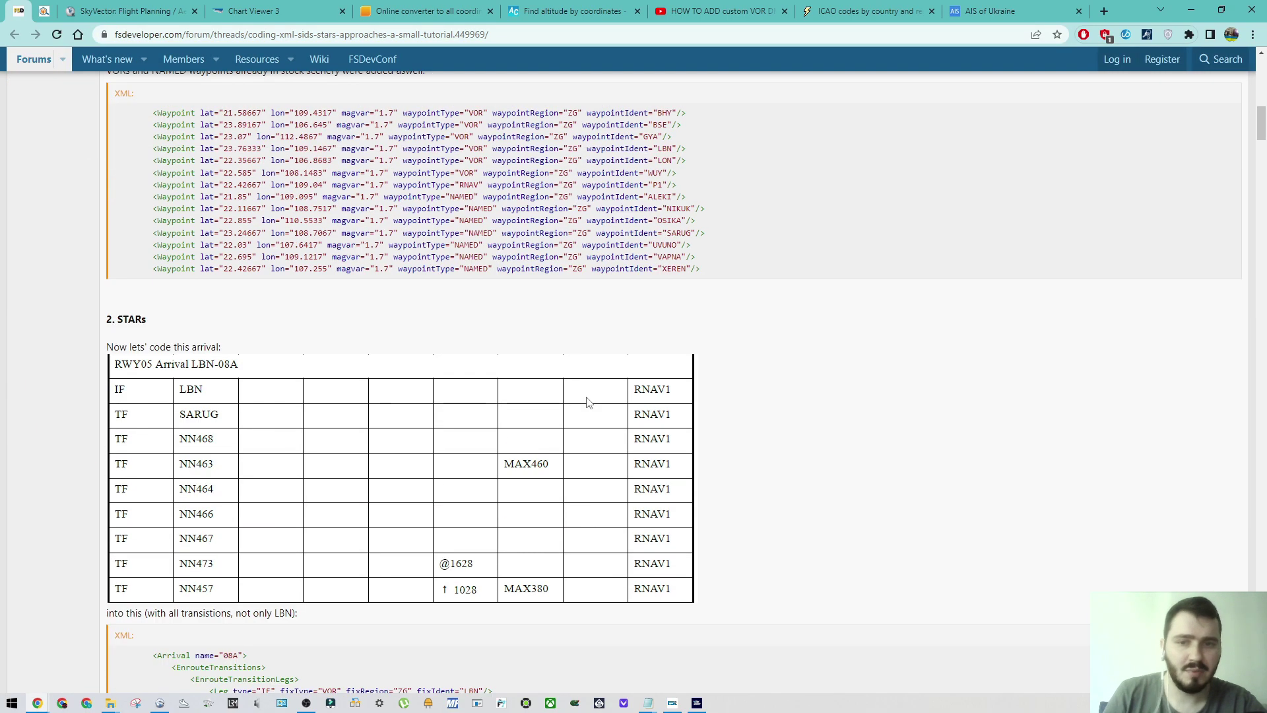
{"action": "scroll", "coordinate": [587, 402], "scroll_direction": "down", "scroll_amount": 5}
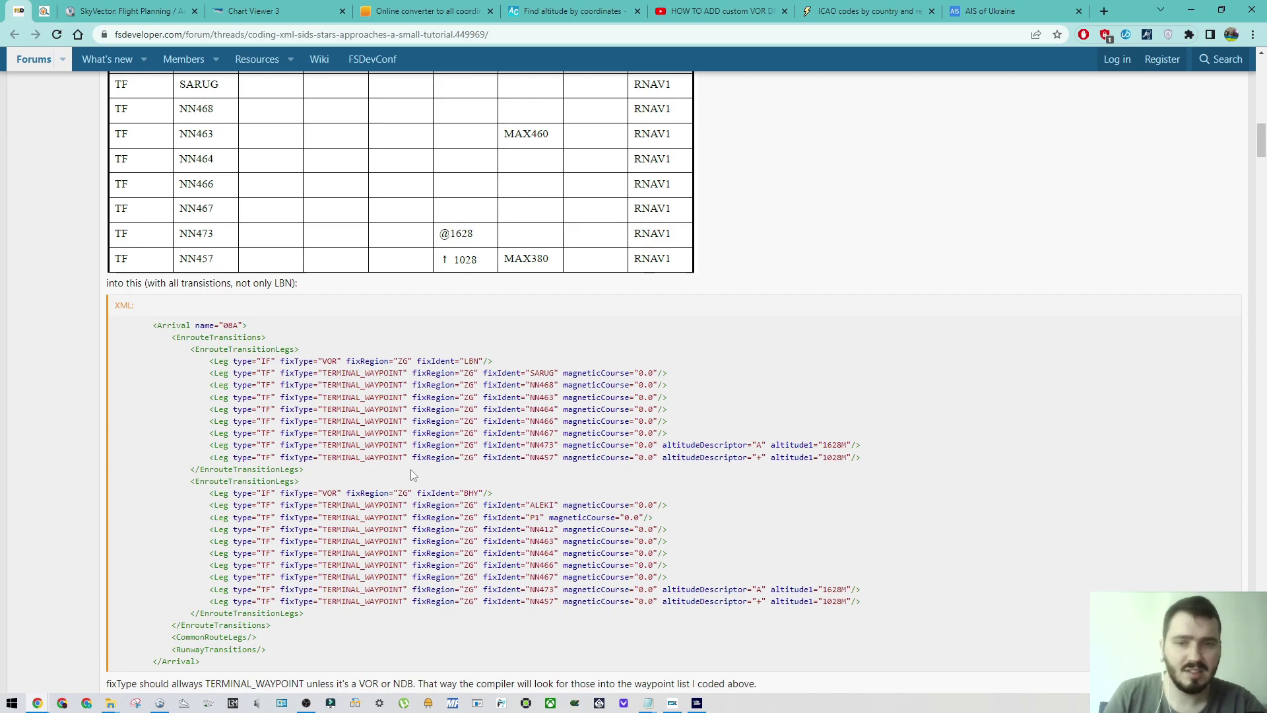
{"action": "scroll", "coordinate": [392, 479], "scroll_direction": "down", "scroll_amount": 2}
{"action": "scroll", "coordinate": [555, 447], "scroll_direction": "down", "scroll_amount": 2}
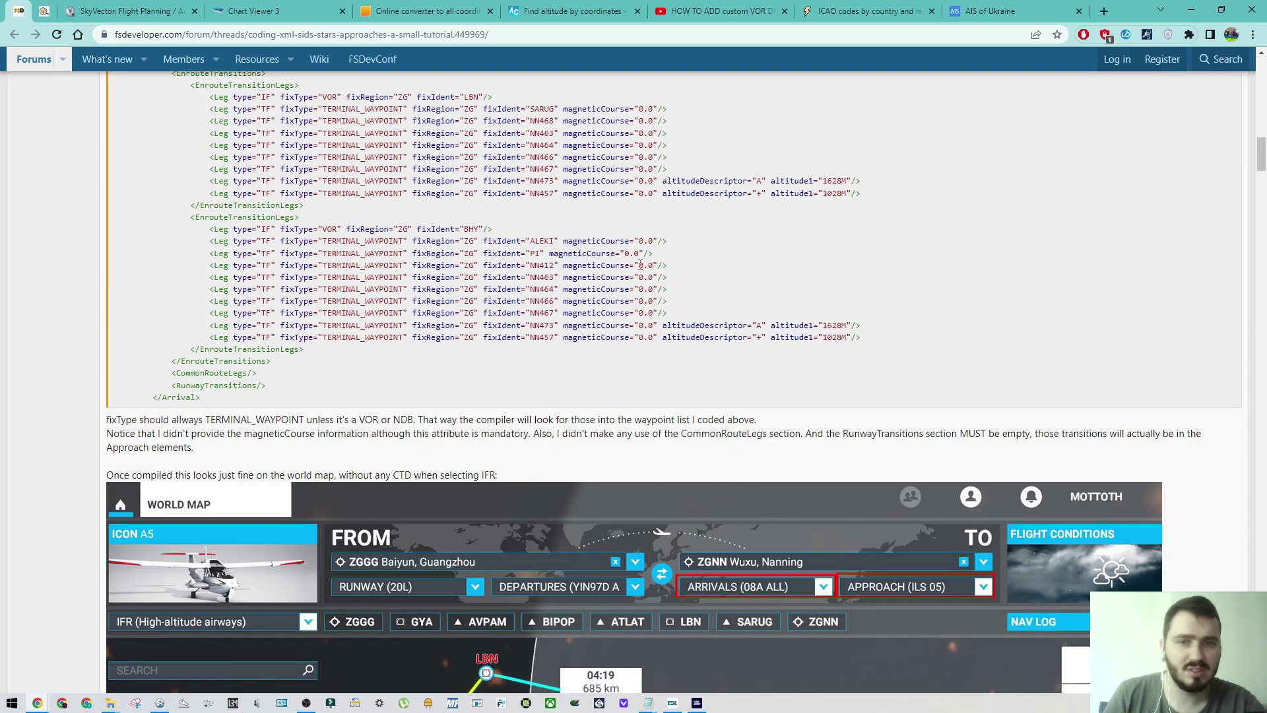
{"action": "scroll", "coordinate": [639, 265], "scroll_direction": "up", "scroll_amount": 2}
Step: Read through the thread's Approaches section, covering the ZGNN RWY05 ILS chart and its transition and missed approach tables
{"action": "scroll", "coordinate": [462, 360], "scroll_direction": "down", "scroll_amount": 10}
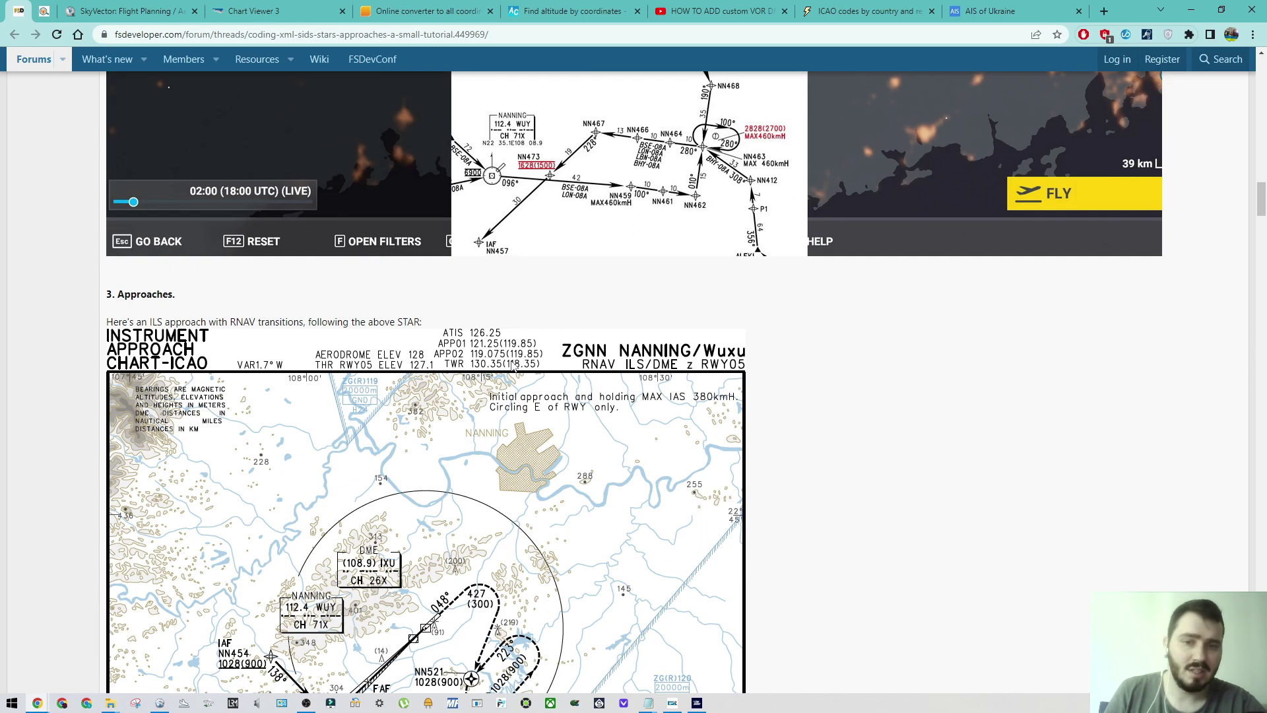
{"action": "scroll", "coordinate": [514, 367], "scroll_direction": "down", "scroll_amount": 13}
{"action": "scroll", "coordinate": [484, 304], "scroll_direction": "up", "scroll_amount": 13}
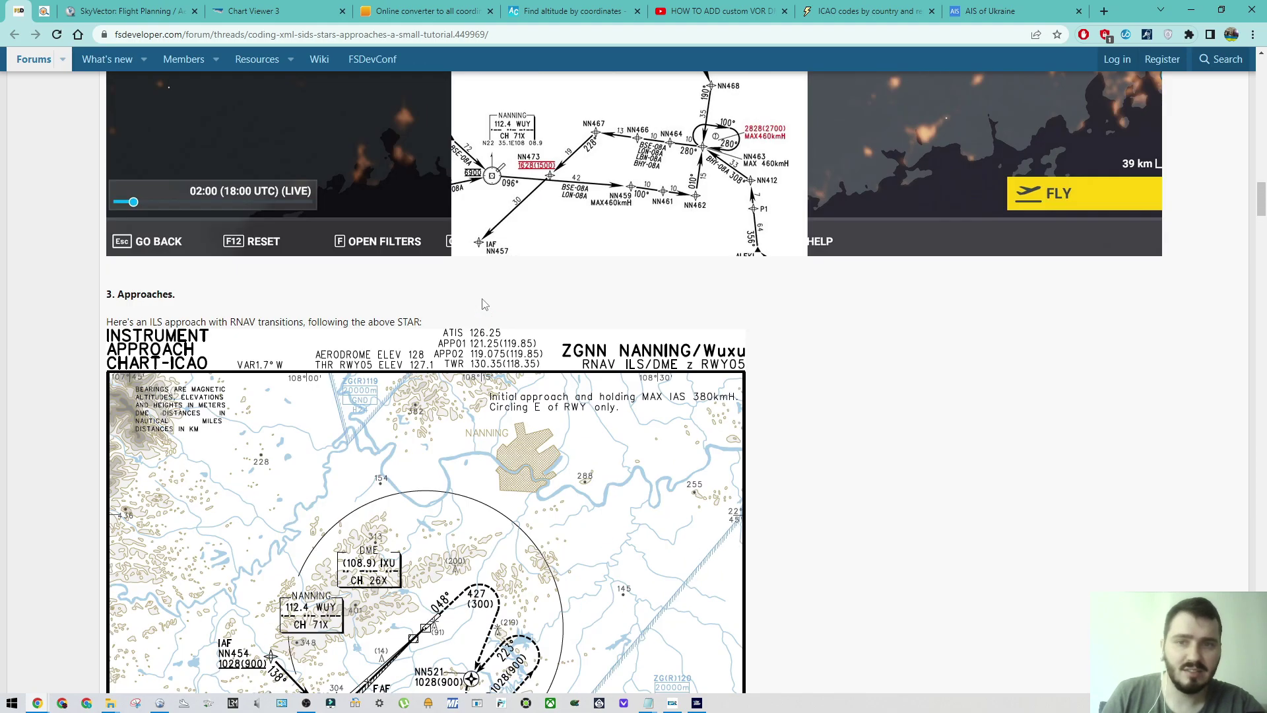
{"action": "scroll", "coordinate": [484, 303], "scroll_direction": "up", "scroll_amount": 5}
{"action": "scroll", "coordinate": [484, 303], "scroll_direction": "up", "scroll_amount": 9}
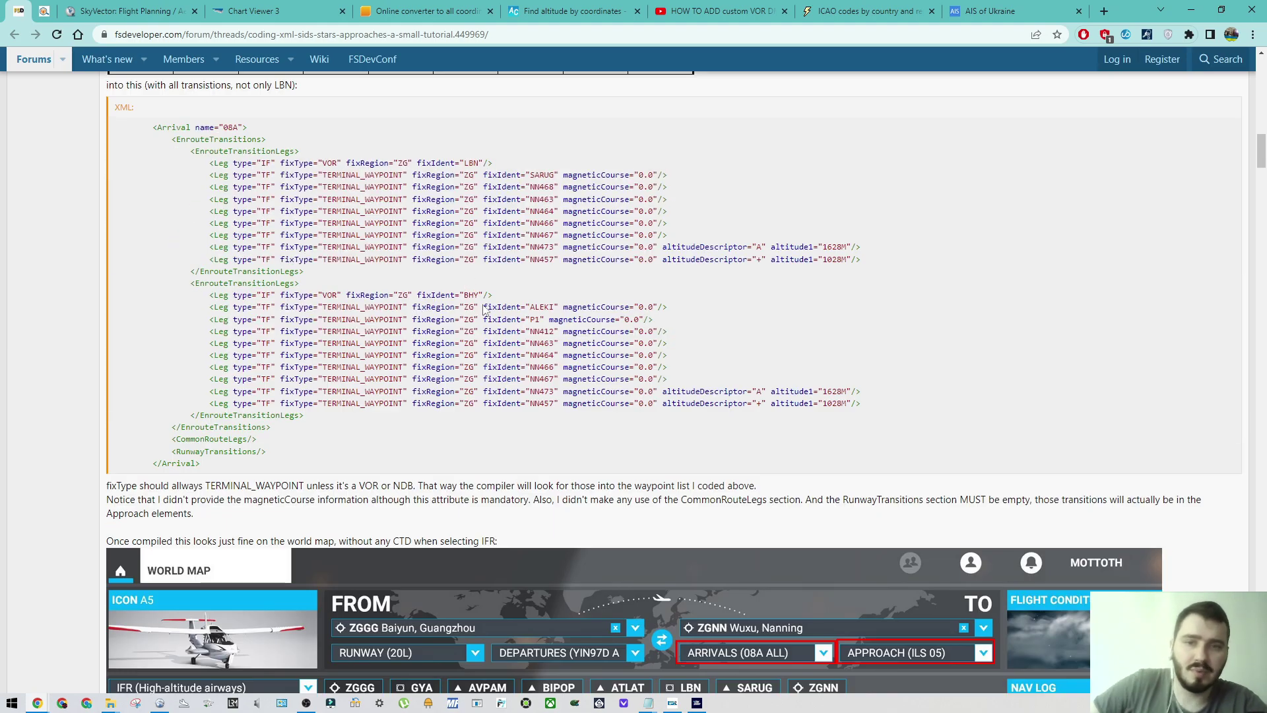
{"action": "scroll", "coordinate": [577, 339], "scroll_direction": "down", "scroll_amount": 10}
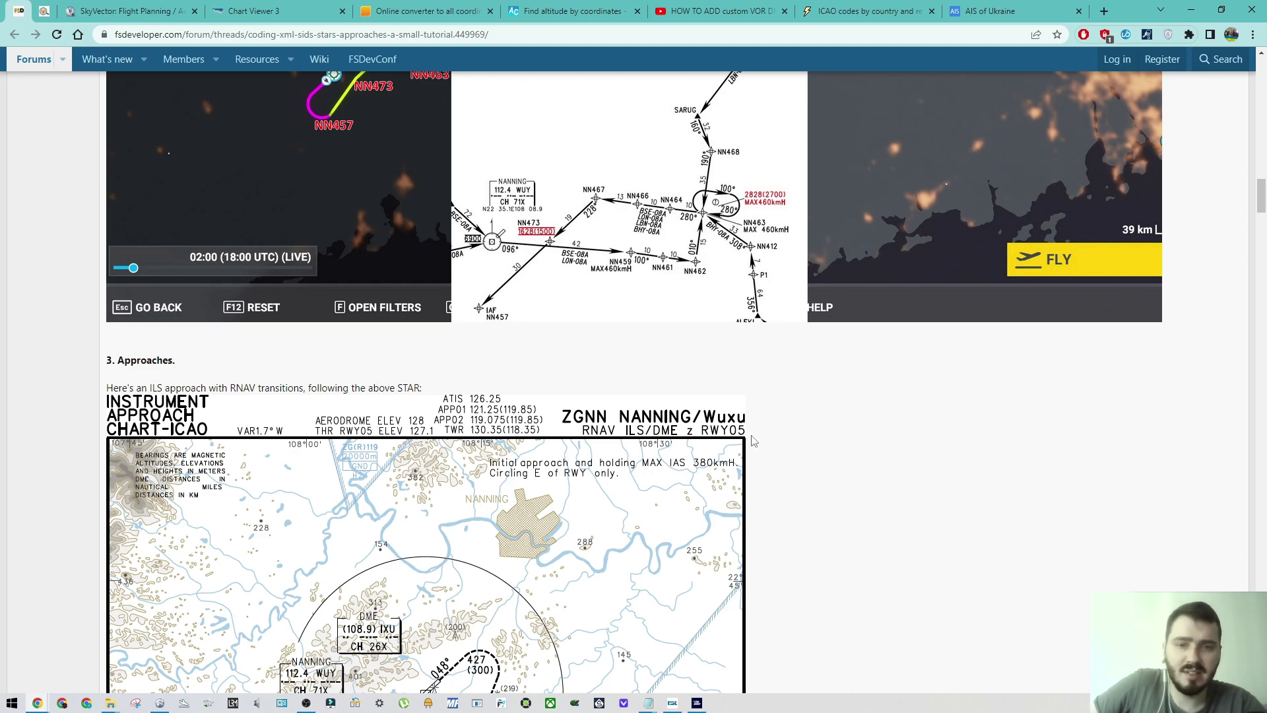
{"action": "scroll", "coordinate": [750, 428], "scroll_direction": "down", "scroll_amount": 8}
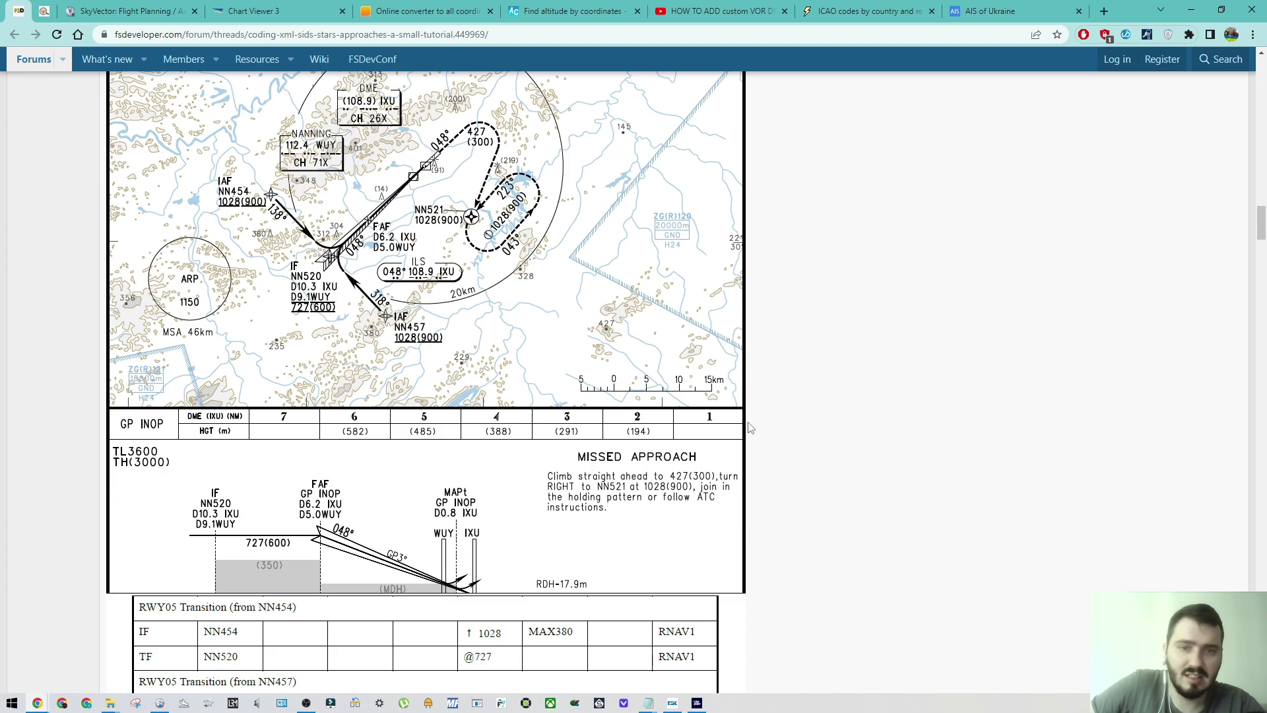
{"action": "scroll", "coordinate": [749, 428], "scroll_direction": "down", "scroll_amount": 3}
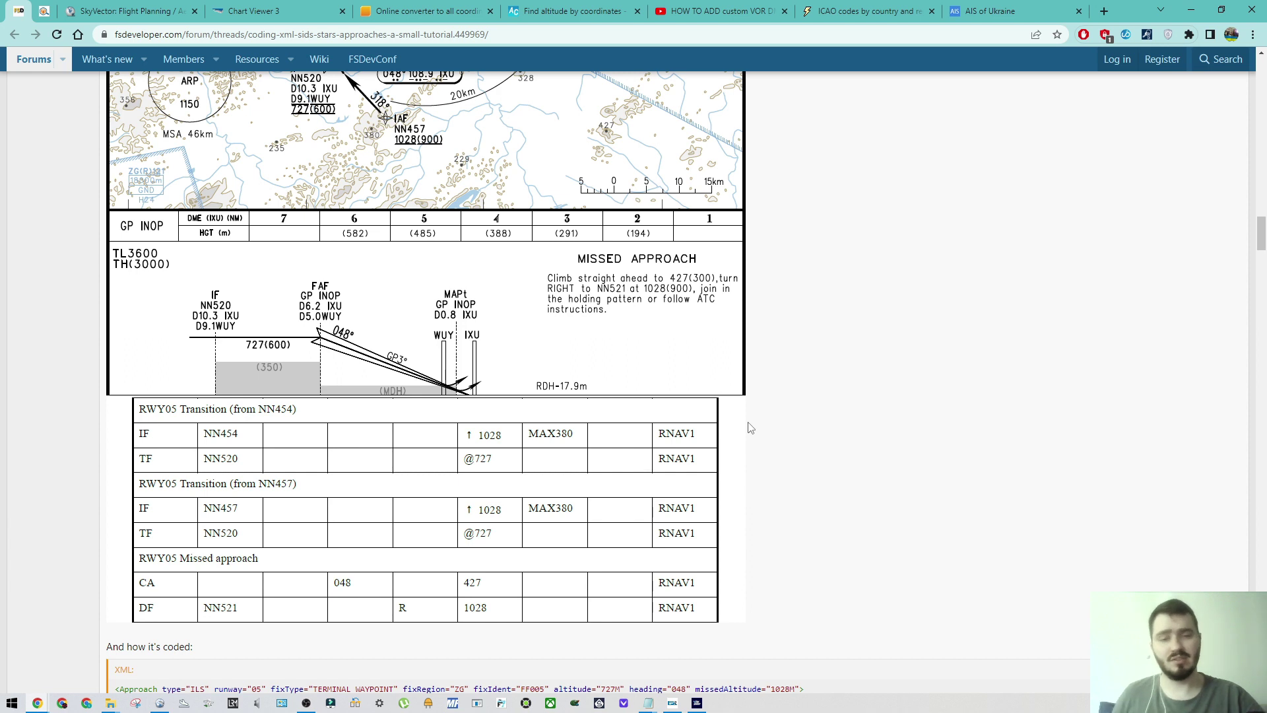